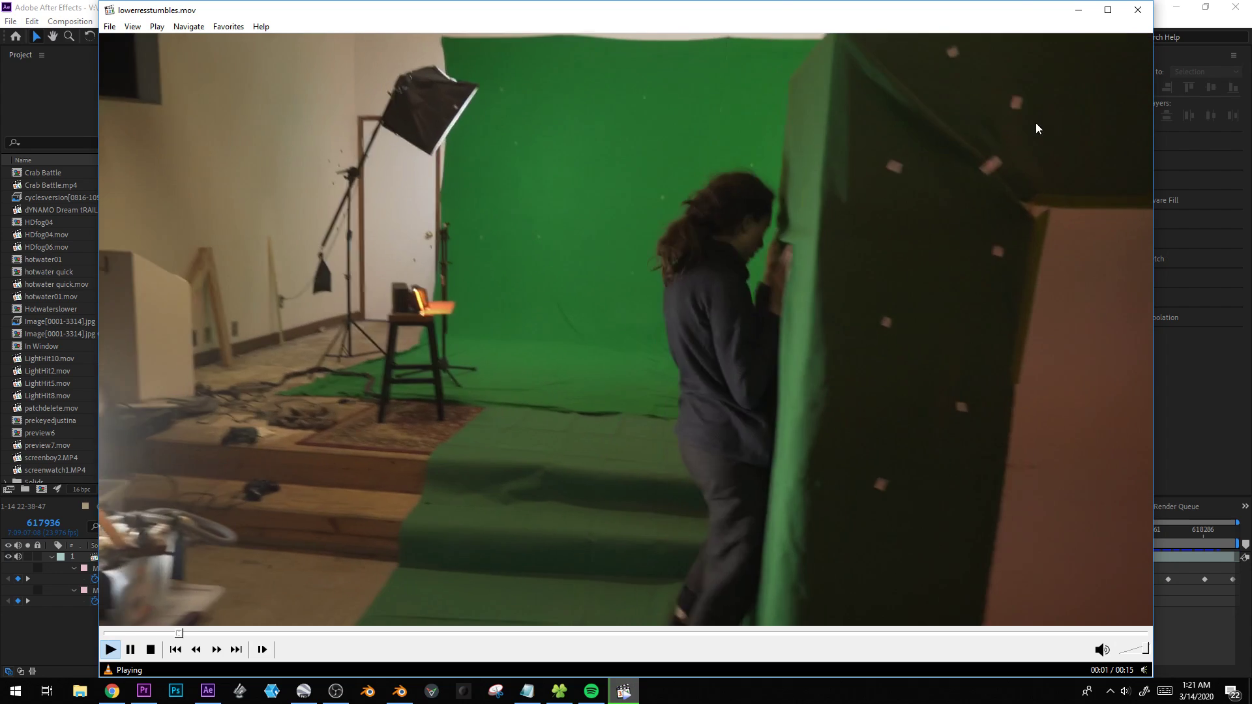
Replay lowerresstumbles.mov from near its start and pause at about 5 seconds to review the raw green-screen footage.
key("space")
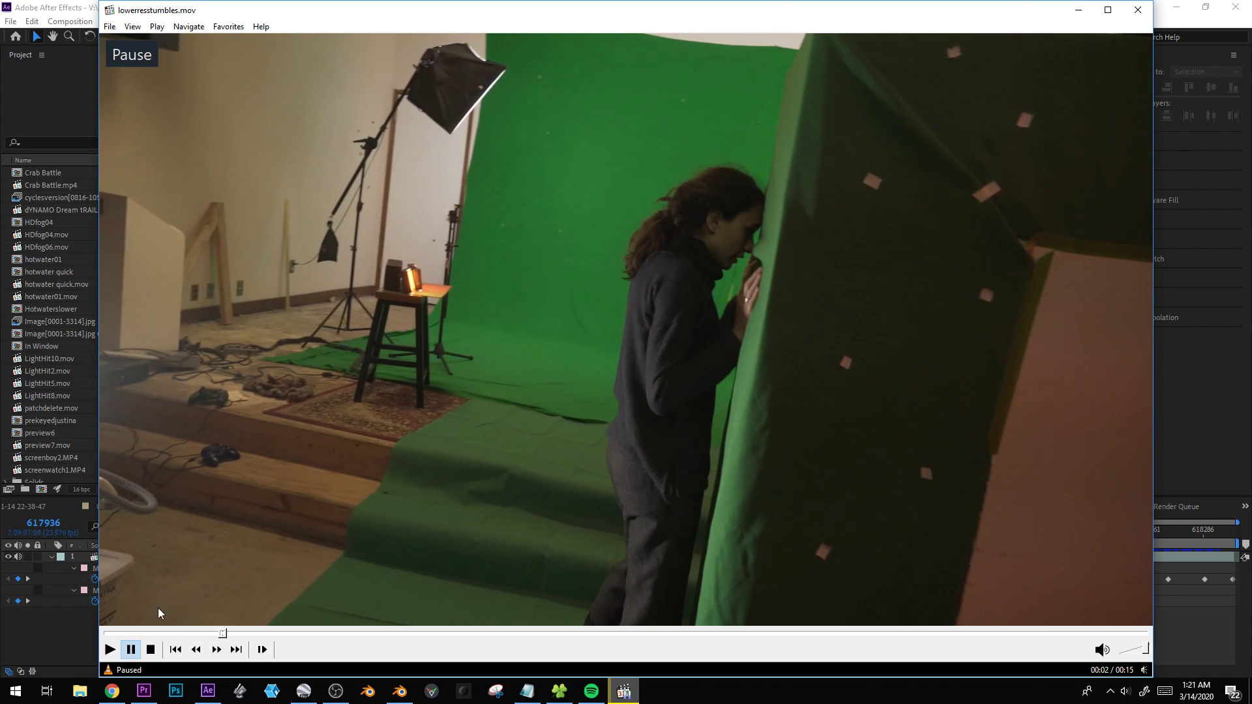
left_click(130, 633)
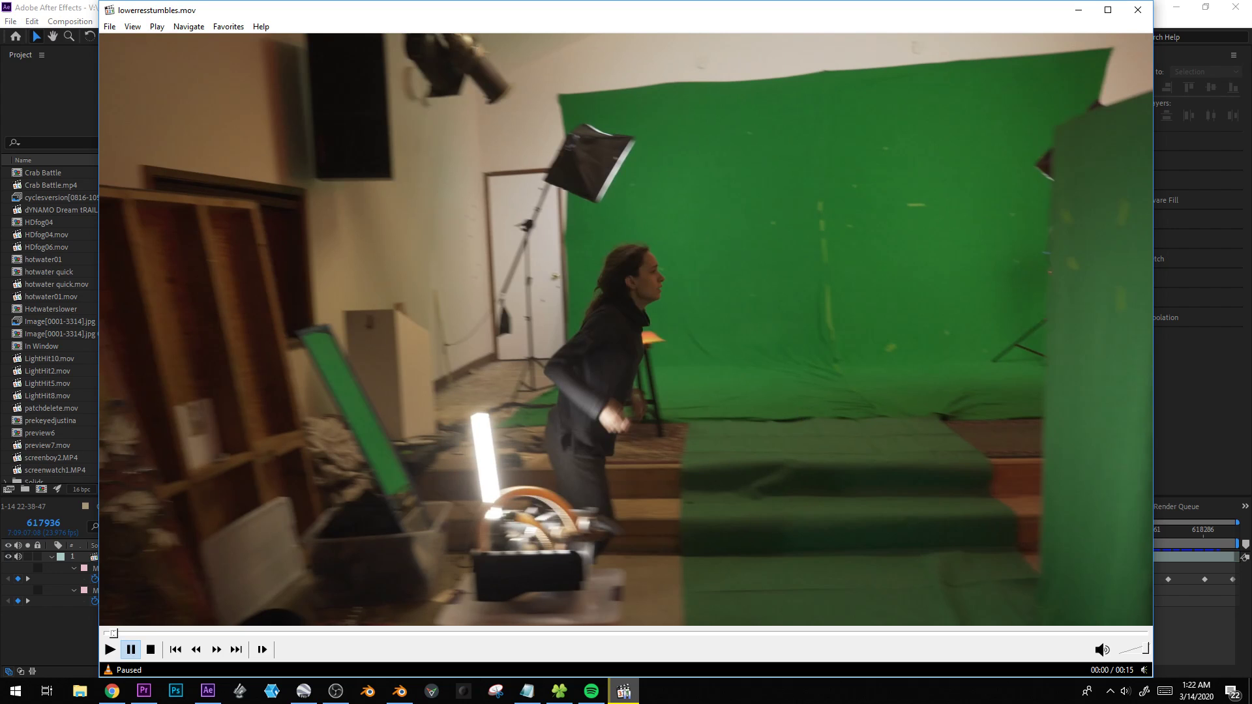
key("space")
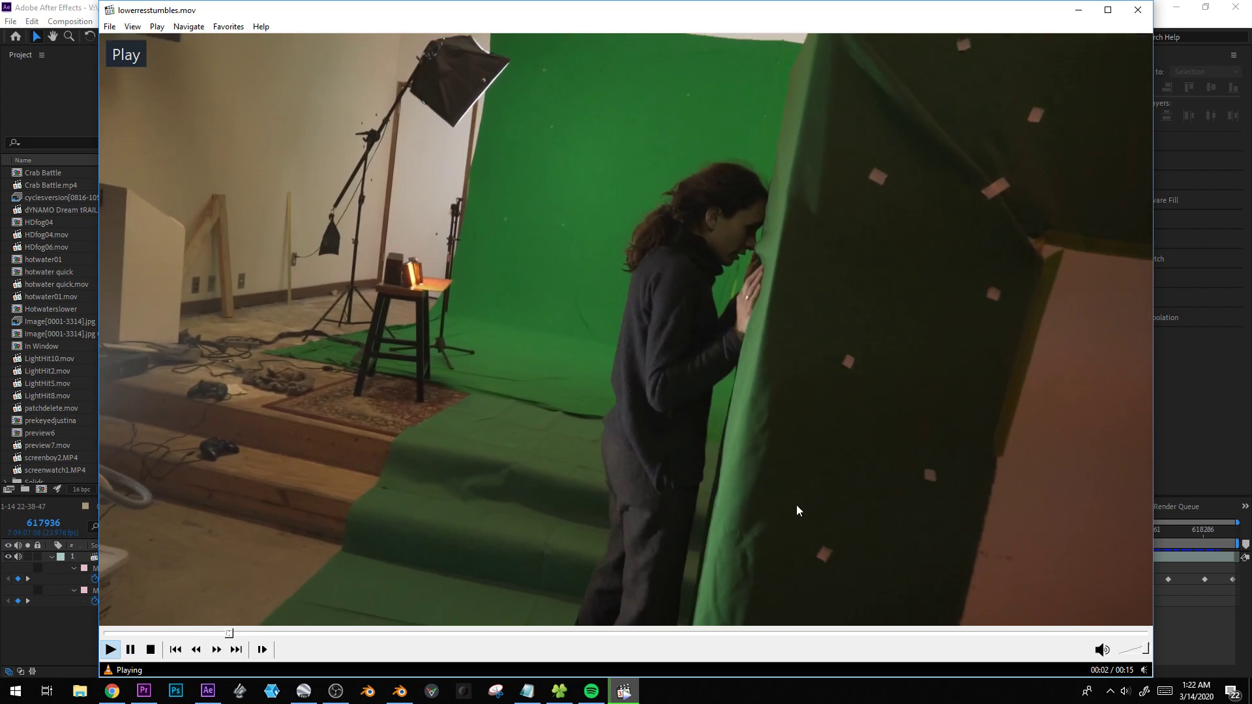
key("space")
key("space")
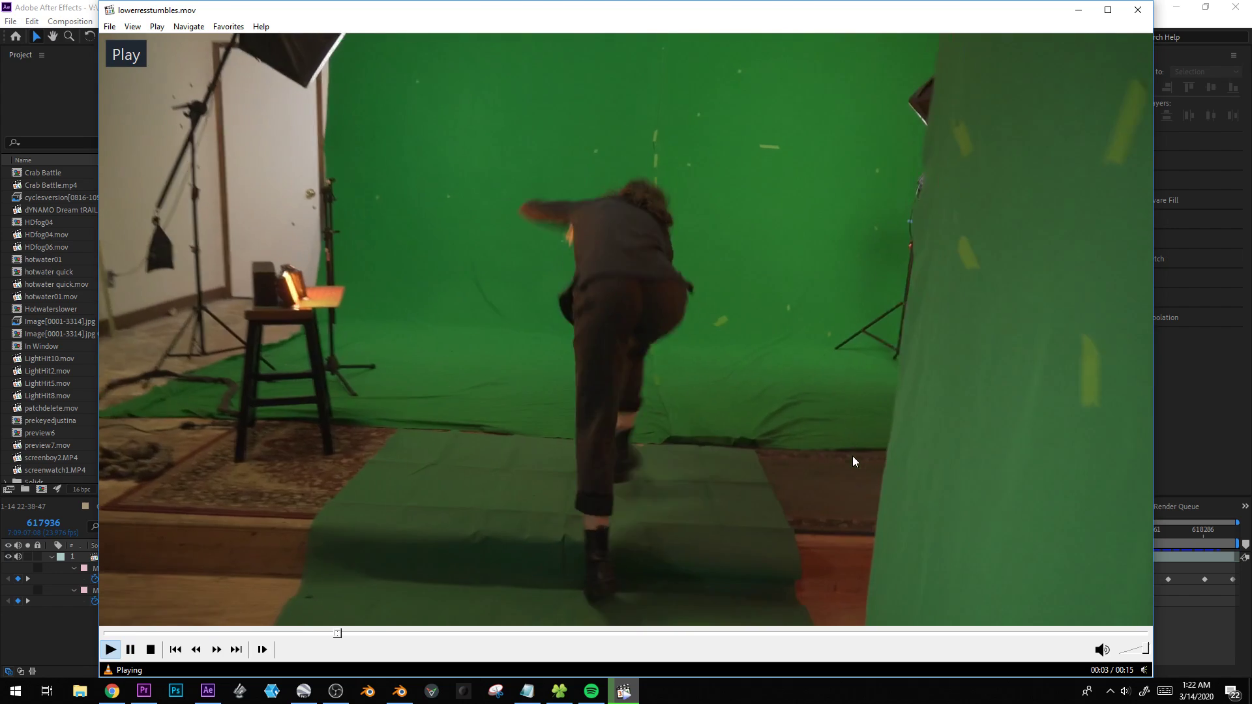
key("space")
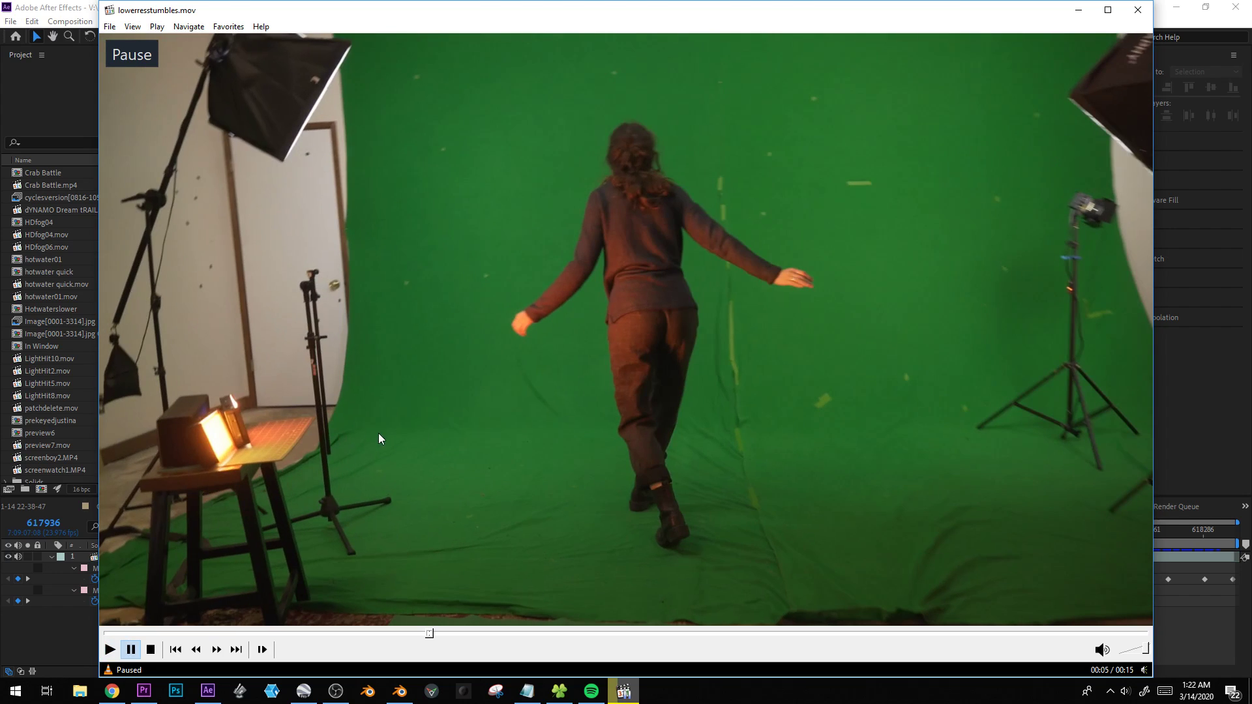
Switch to After Effects, set Mask 1 and Mask 2 of C0052.MP4 to Subtract, and go to frame 617950.
left_click(47, 5)
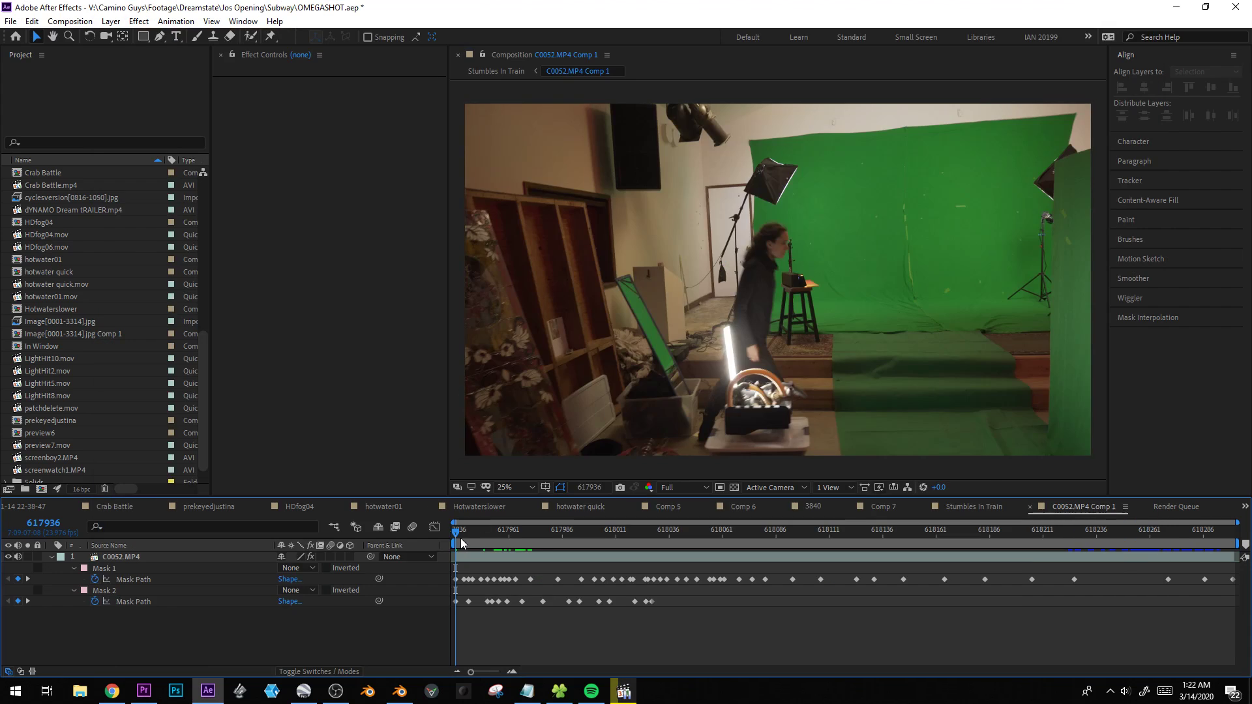
mouse_move(472, 531)
left_mouse_down()
mouse_move(448, 530)
mouse_move(460, 531)
left_mouse_up()
left_click(117, 569)
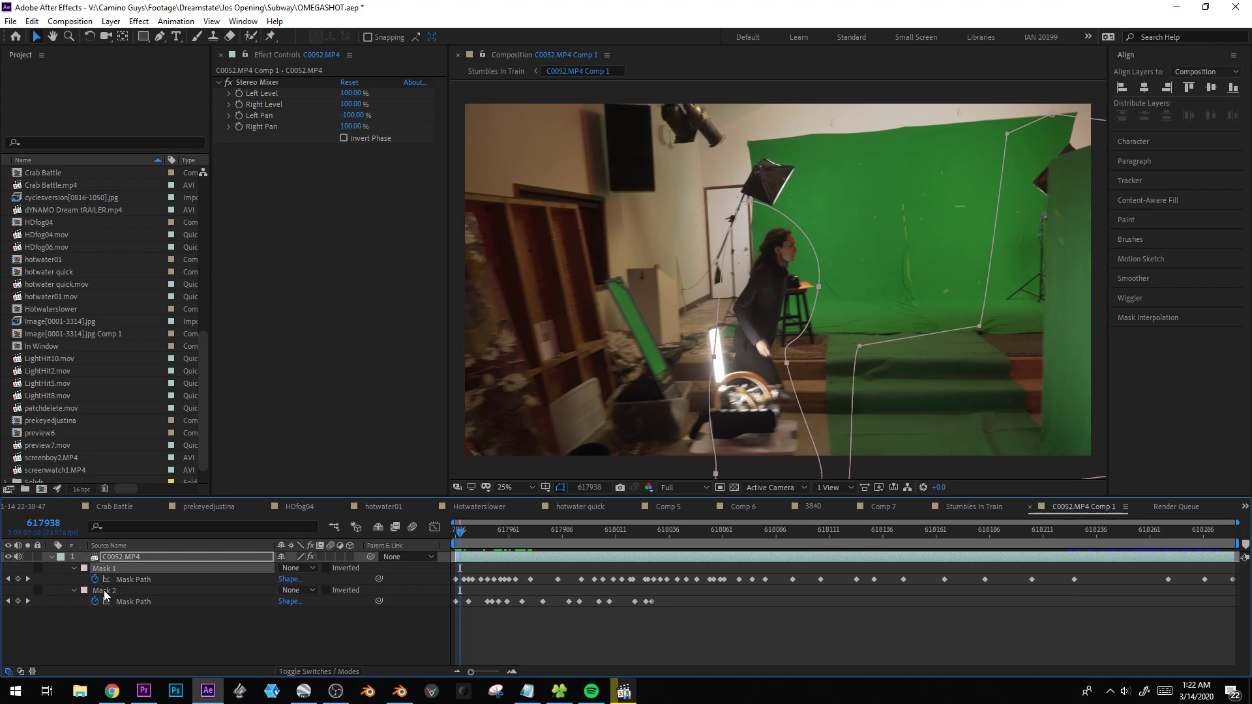
left_click(291, 570)
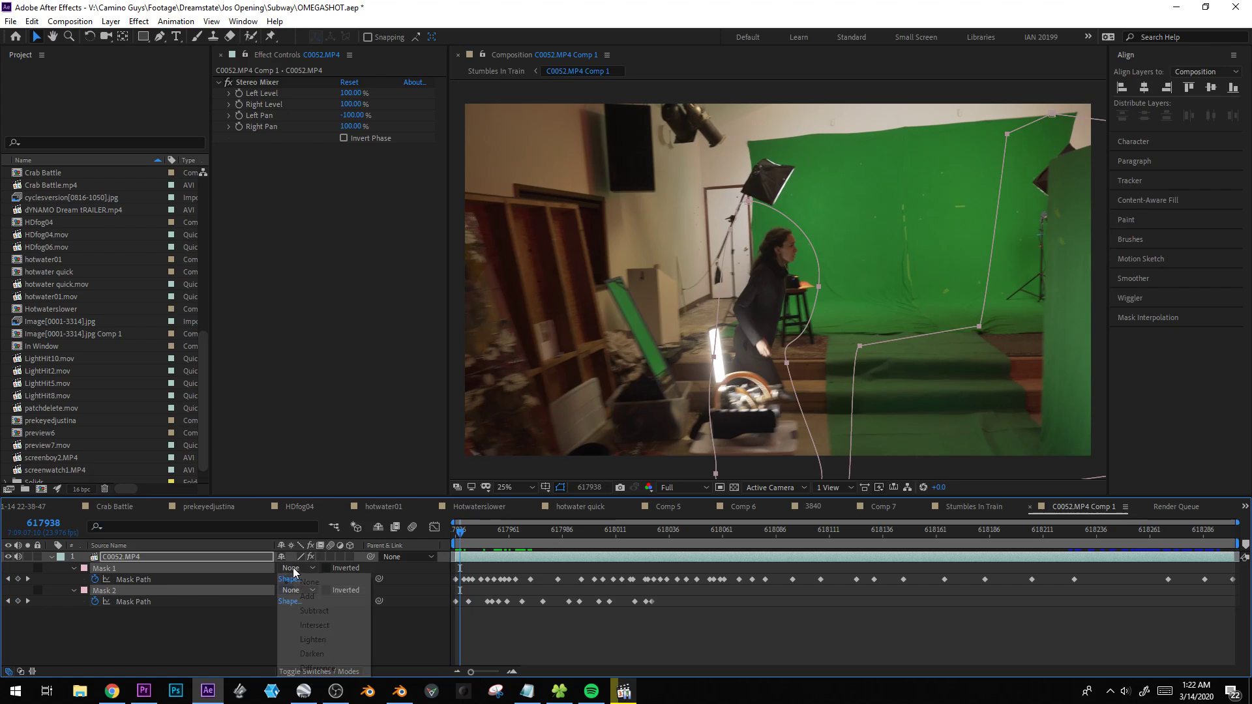
left_click(308, 611)
left_click_drag(461, 535, 486, 533)
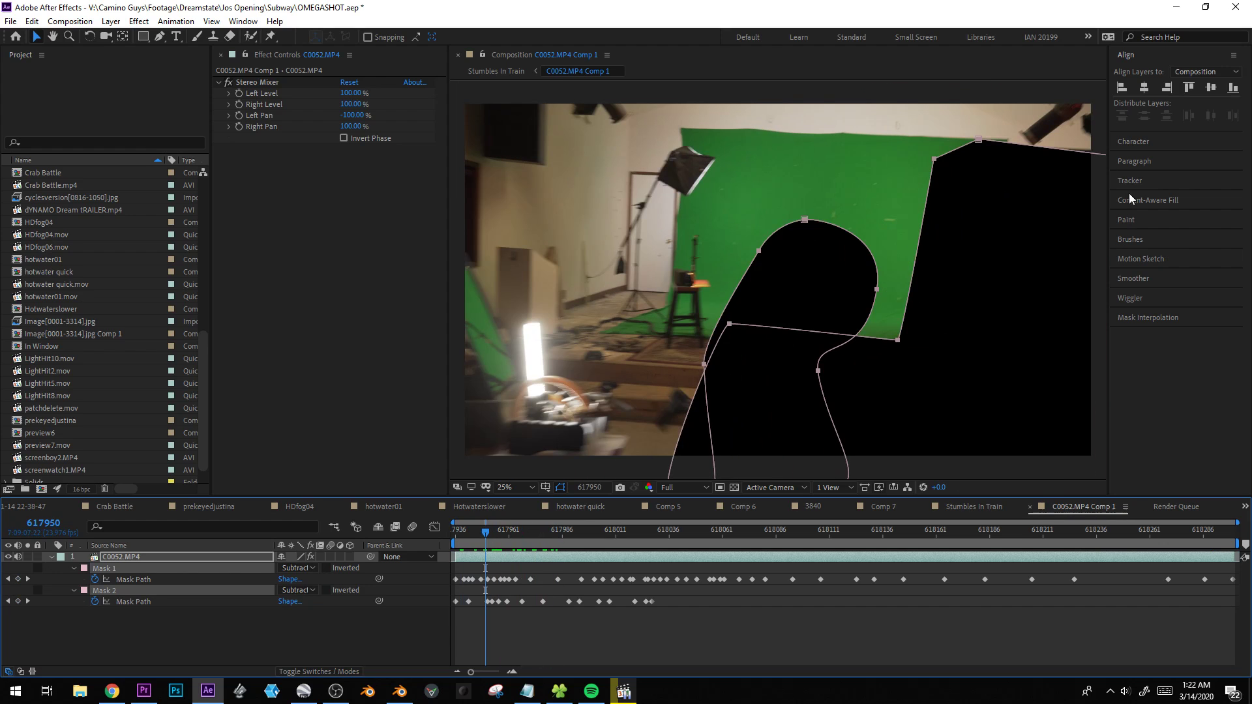
Set both masks to None and inspect the actor's legs and the mask outlines closely at frame 617956.
left_click(297, 590)
left_click(293, 568)
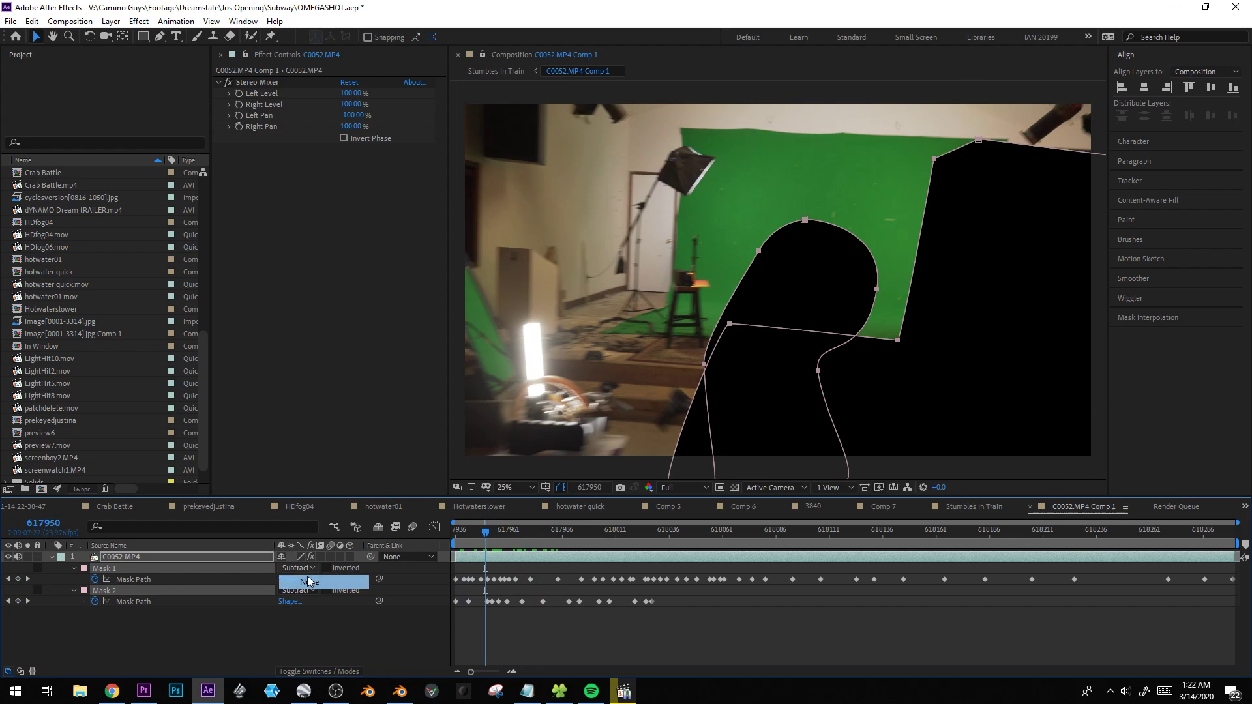
mouse_move(493, 539)
left_mouse_down()
mouse_move(516, 536)
mouse_move(501, 532)
left_mouse_up()
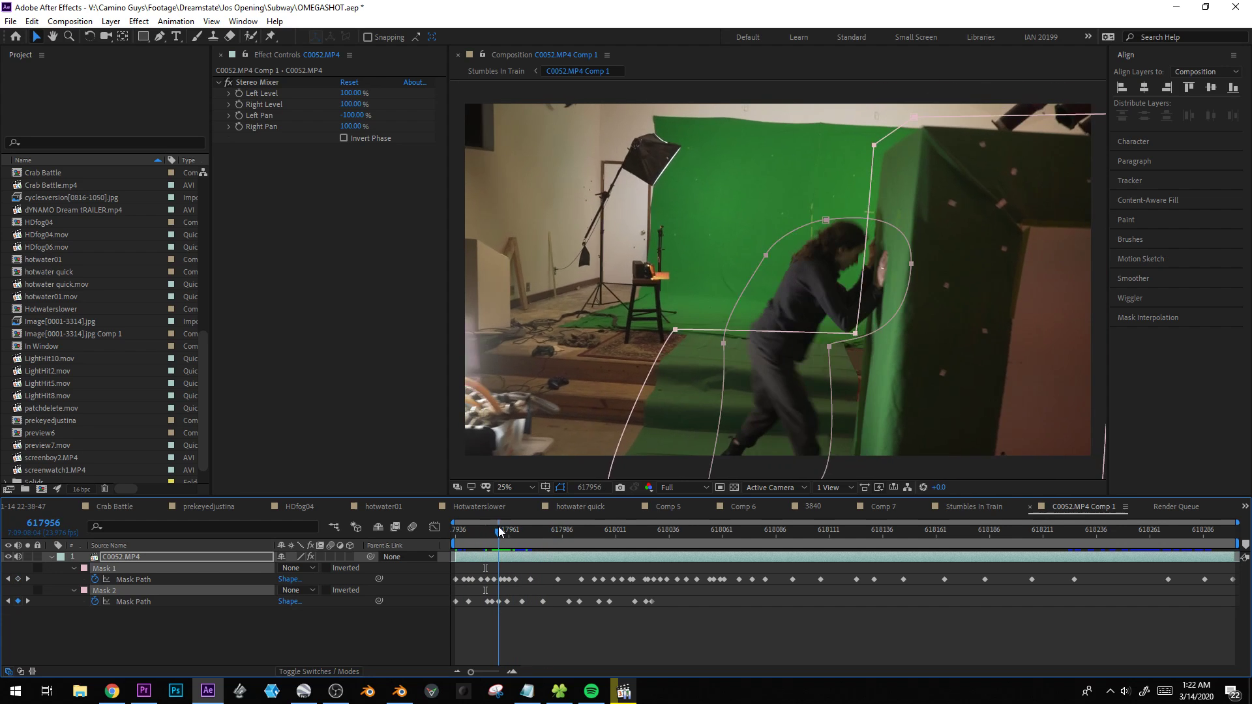
scroll(799, 432, "up", 2)
middle_click_drag(800, 433, 767, 395)
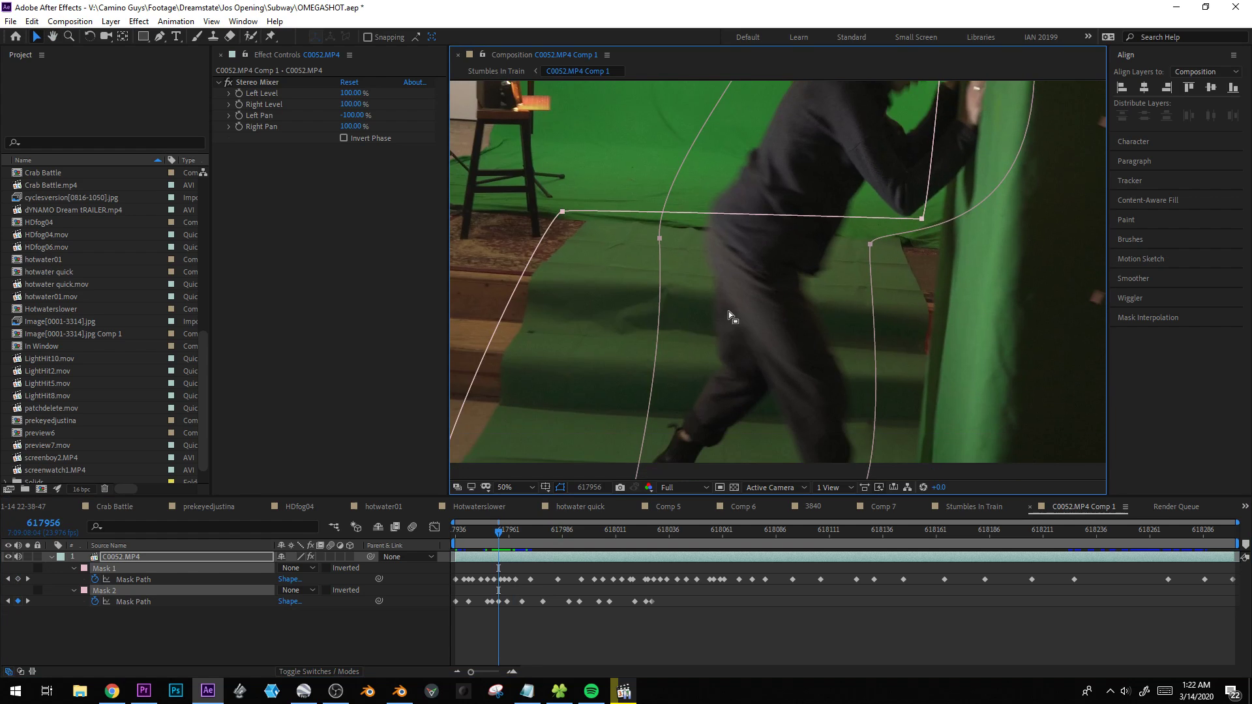
scroll(707, 318, "up", 2)
scroll(695, 310, "down", 2)
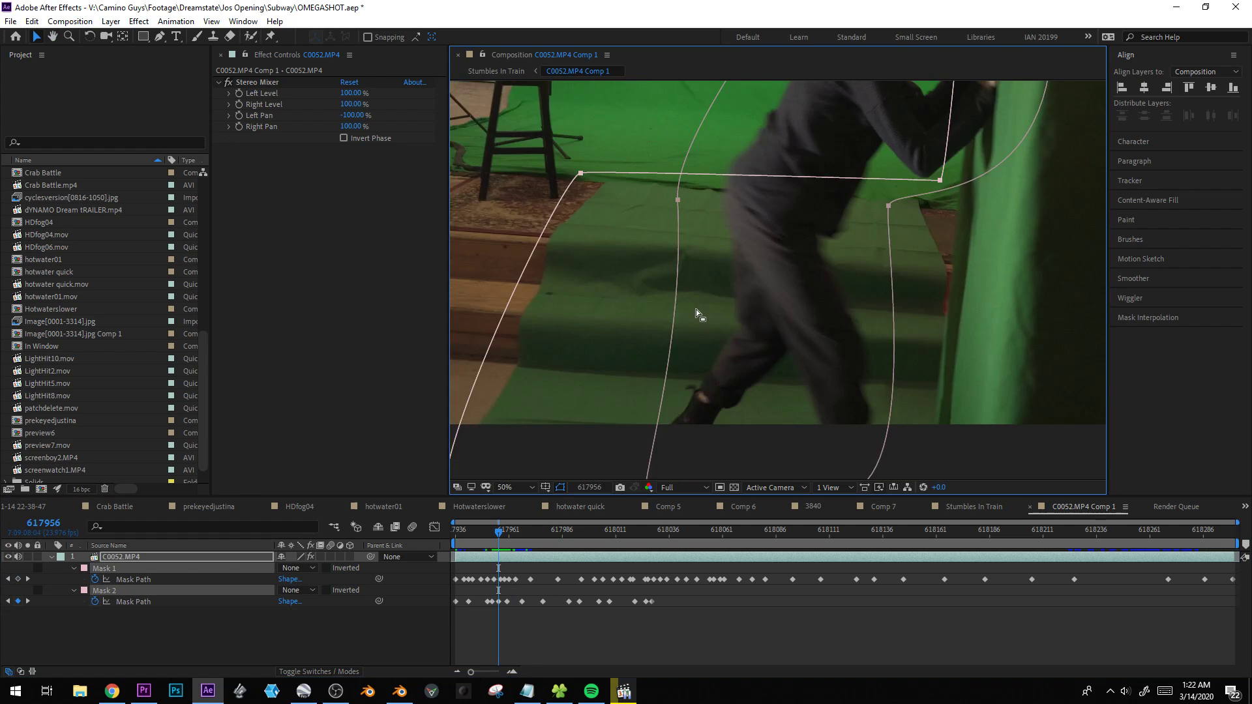
scroll(695, 309, "down", 2)
middle_click_drag(741, 372, 718, 393)
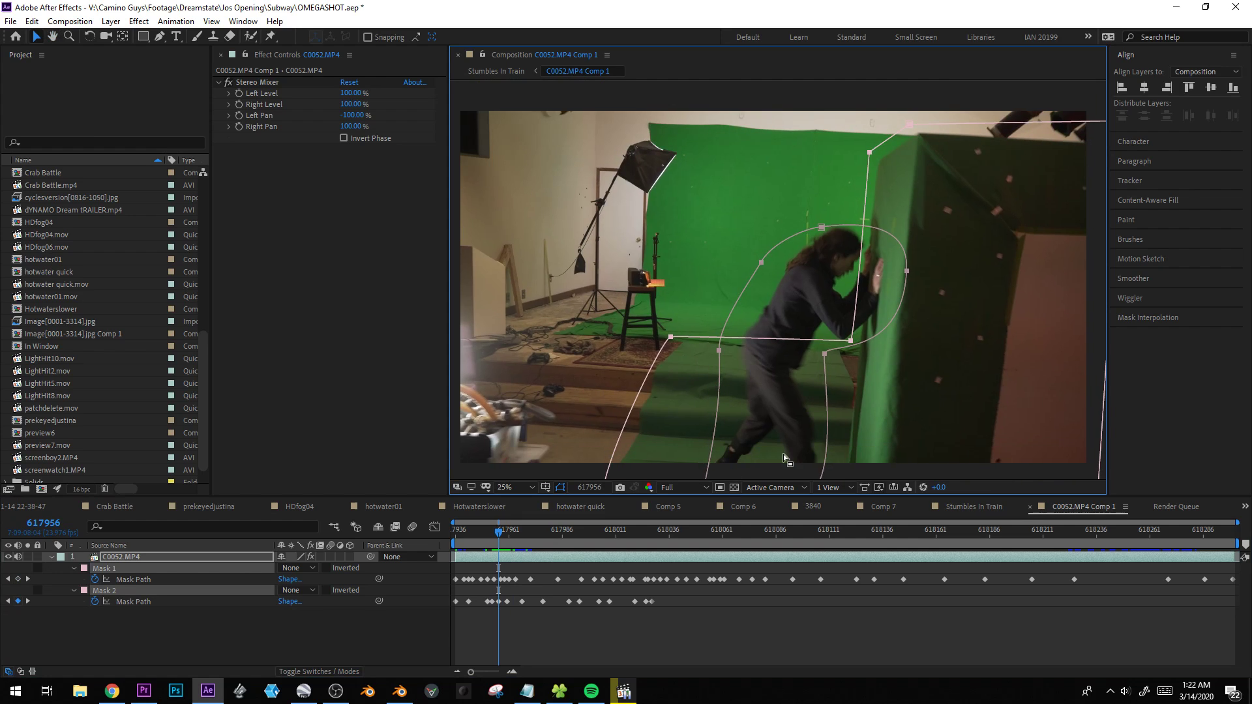
Set Mask 1 and Mask 2 to Subtract and go to frame 617977.
left_click(294, 568)
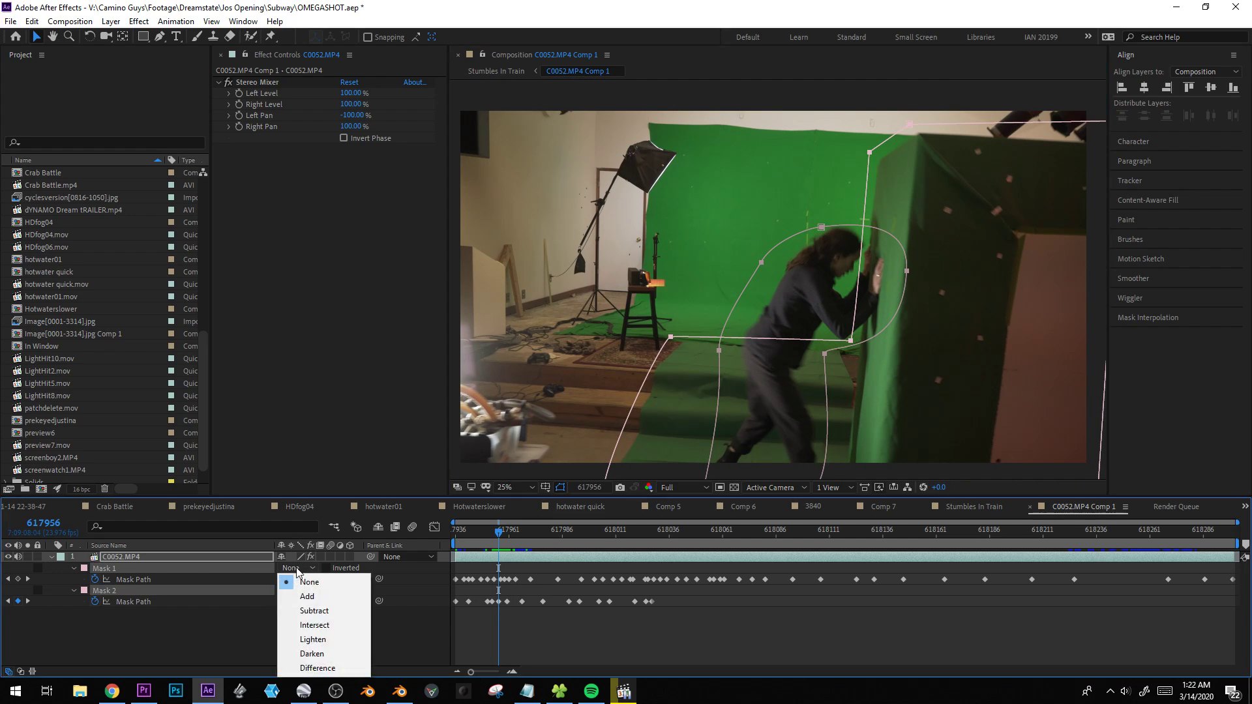
left_click(315, 612)
left_click_drag(504, 532, 545, 531)
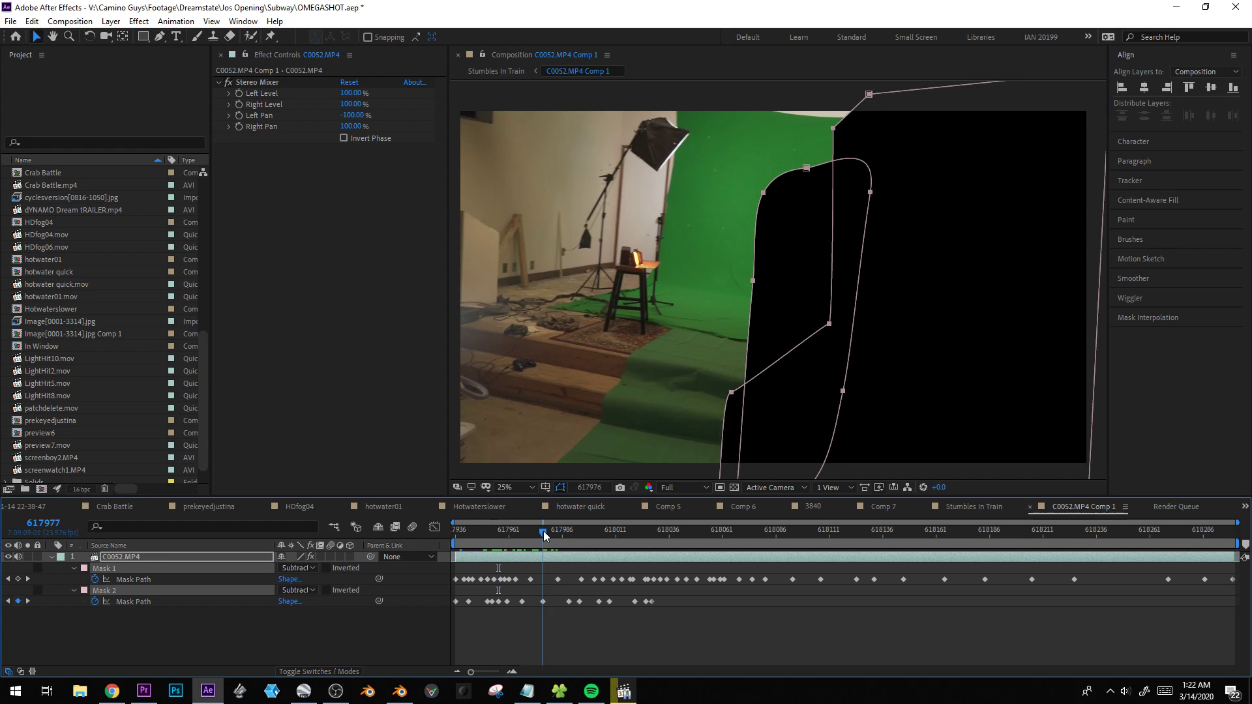
Open the Stumbles In Train composition, select the 3D Camera Tracker on C0052.MP4 Comp 1, and examine its track points up to frame 103.
left_click(972, 507)
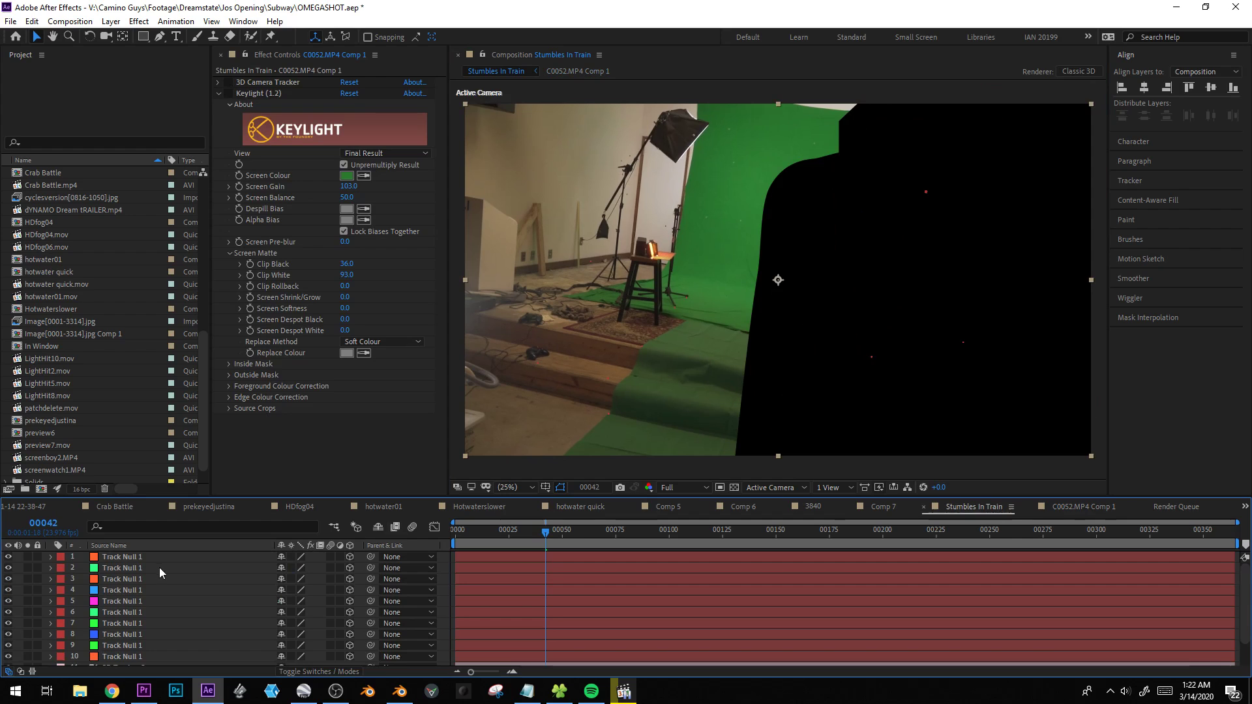
scroll(156, 594, "down", 2)
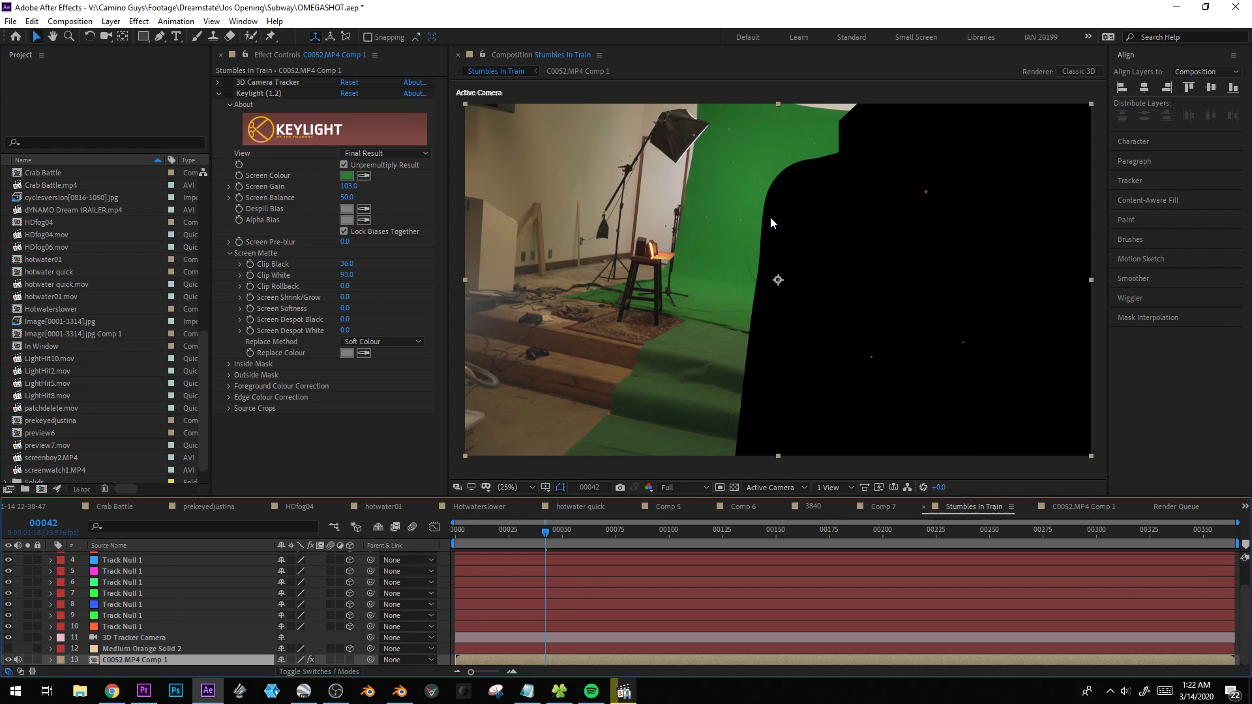
left_click(264, 83)
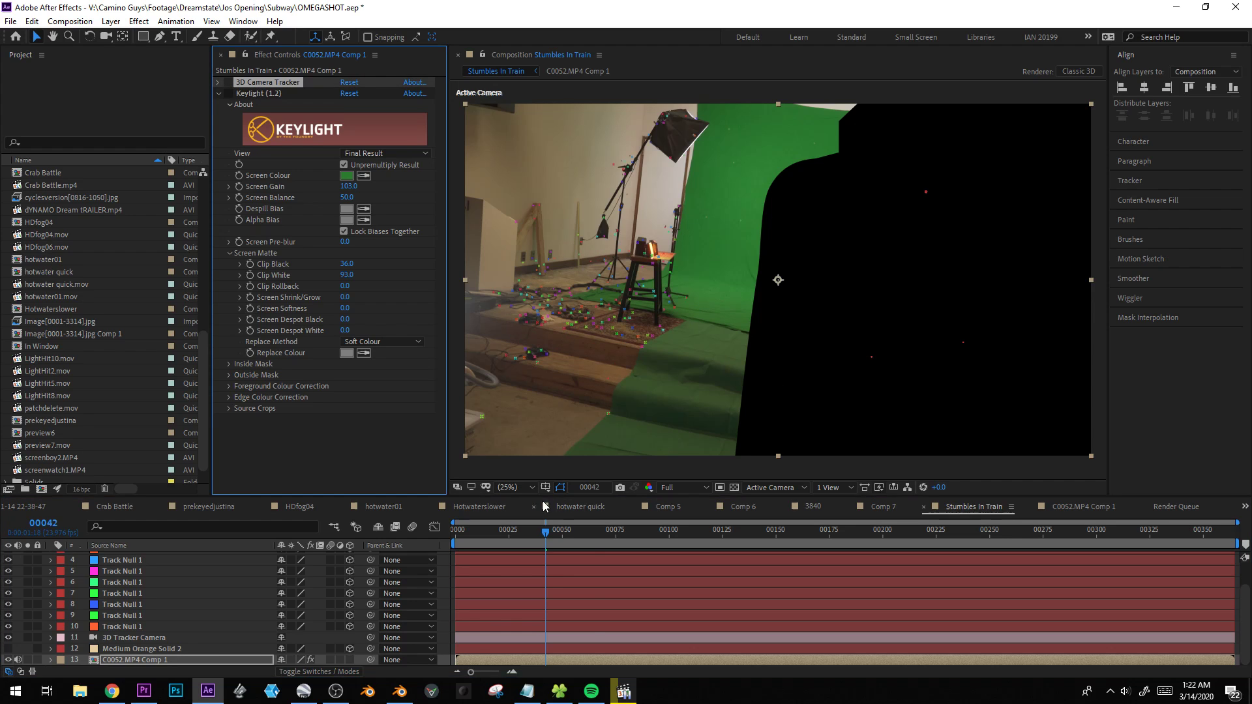
left_click_drag(550, 533, 634, 530)
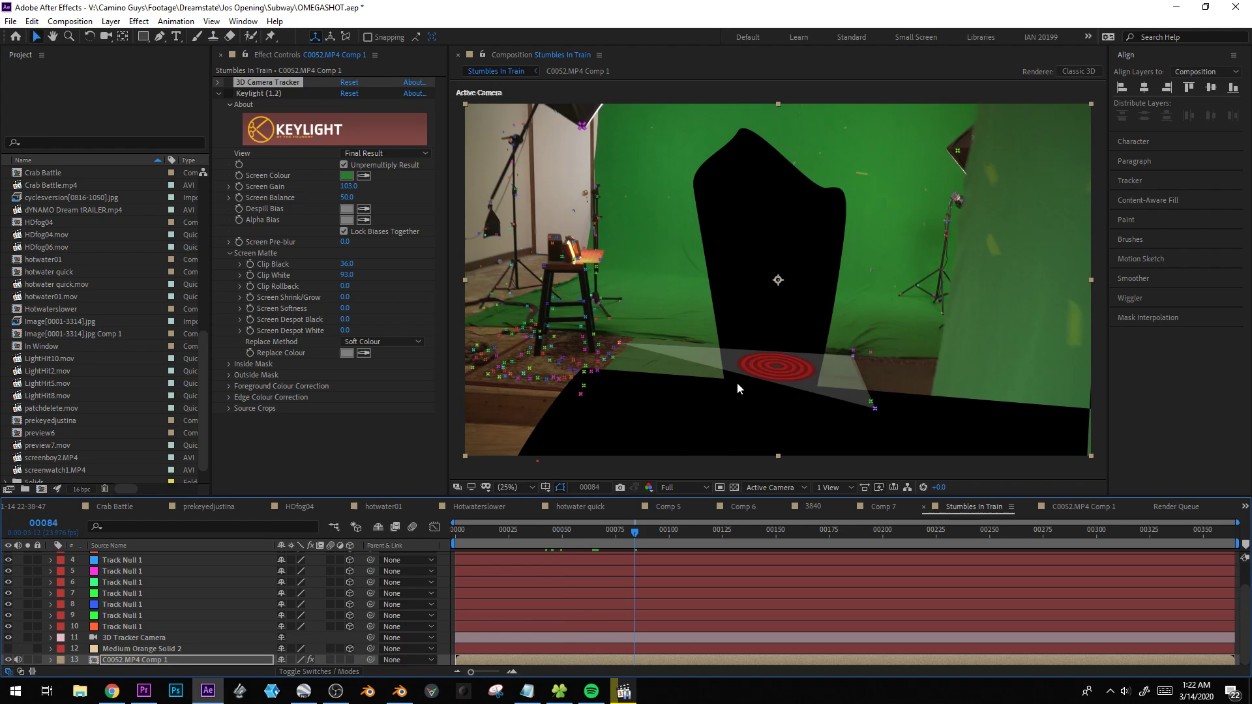
left_click_drag(640, 534, 678, 533)
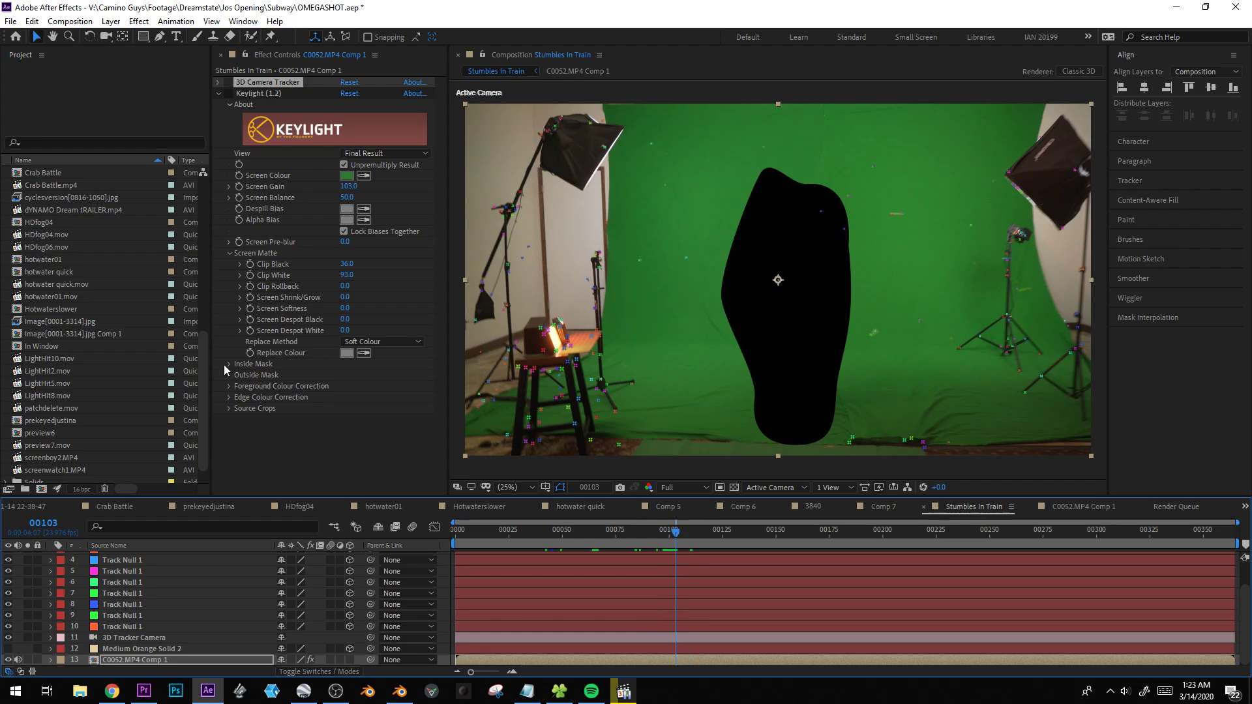
Review the 3D Camera Tracker settings and examine the track points at frame 120.
left_click(219, 82)
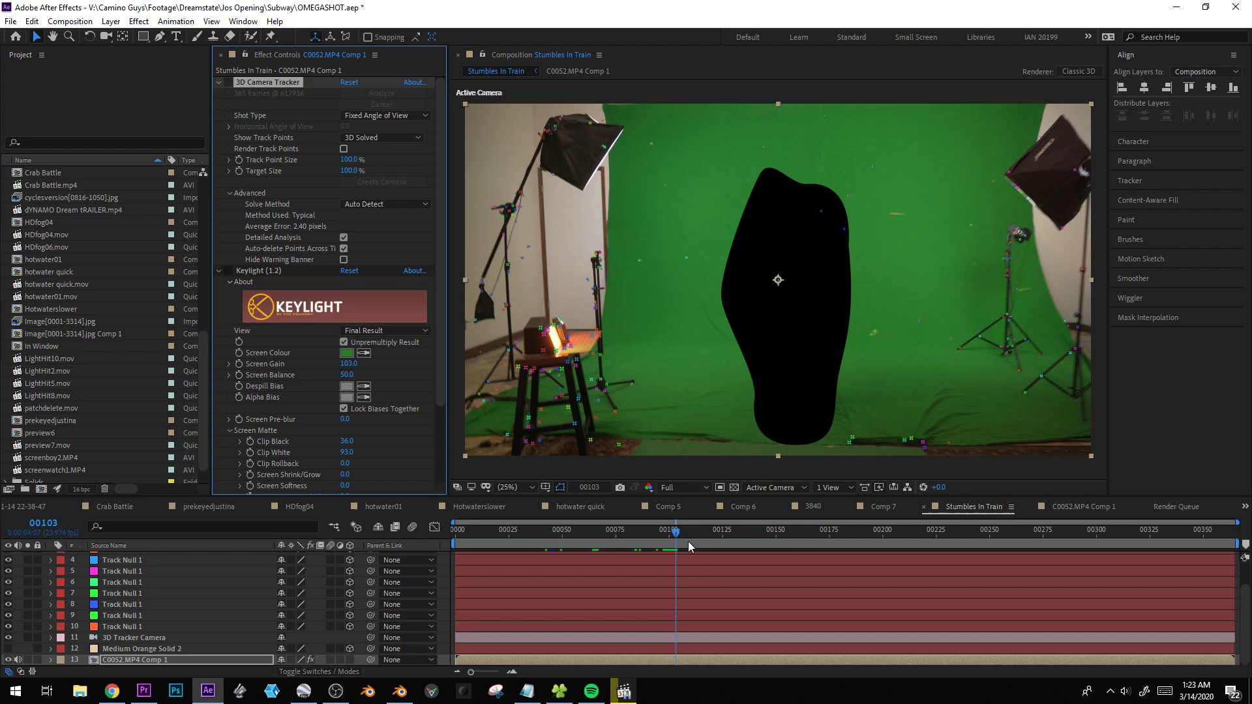
left_click_drag(676, 537, 713, 535)
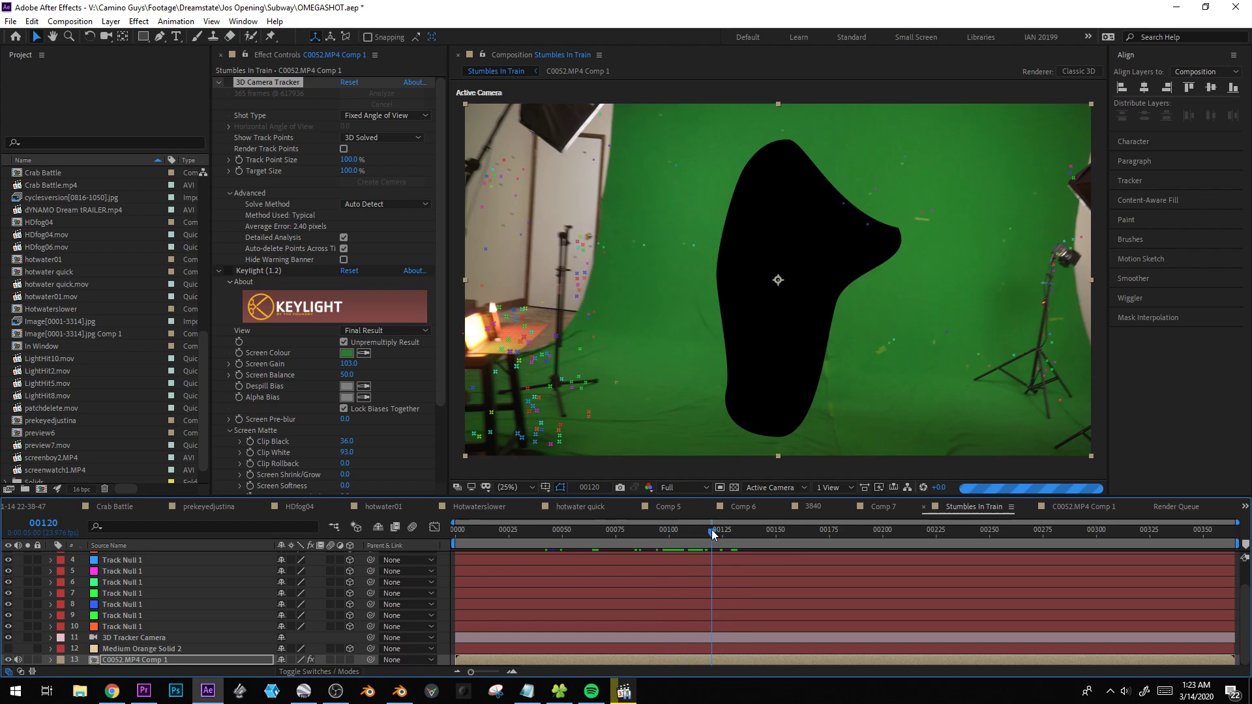
left_click(219, 83)
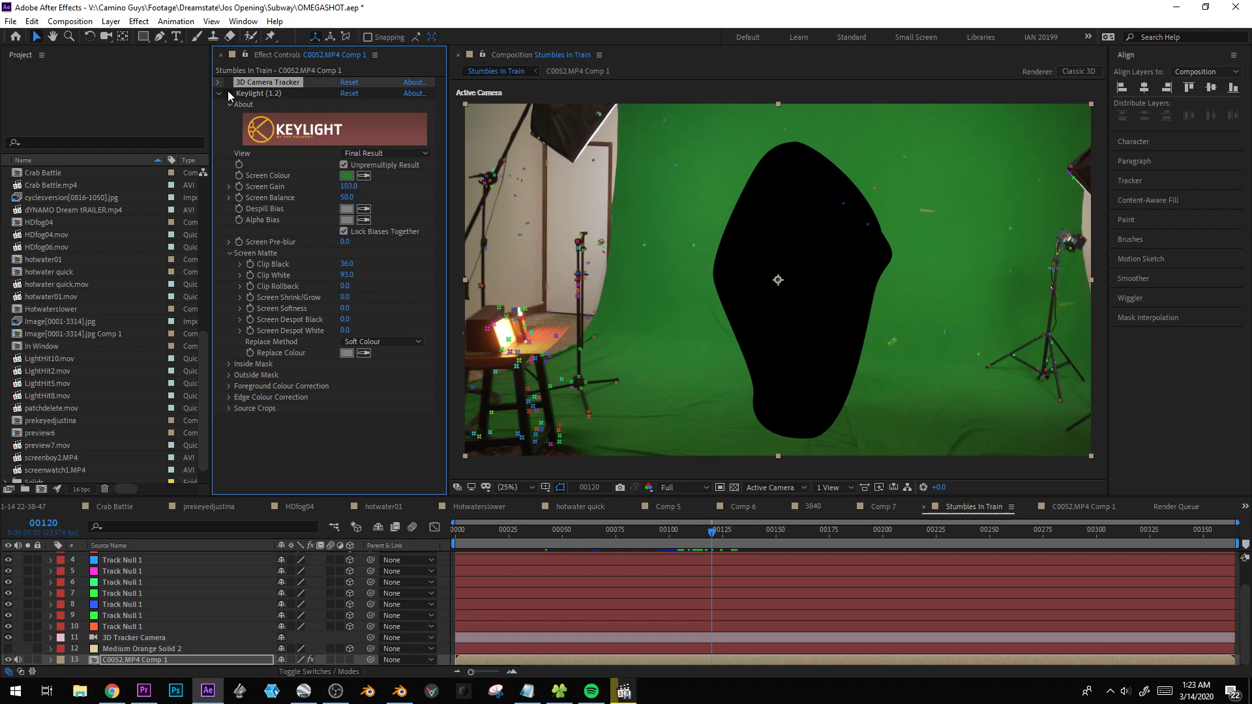
In C0052.MP4 Comp 1, set Mask 1 to Add and Mask 2 to None, then go to frame 618073.
left_click(1083, 507)
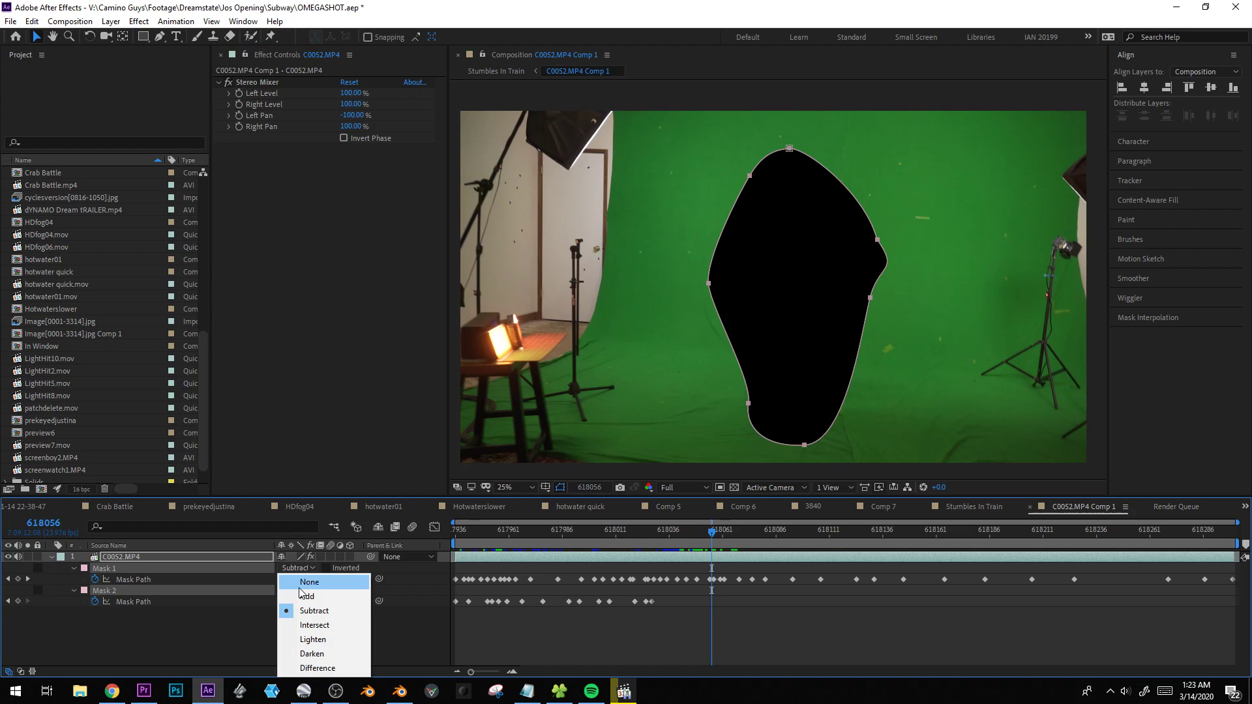
left_click(192, 636)
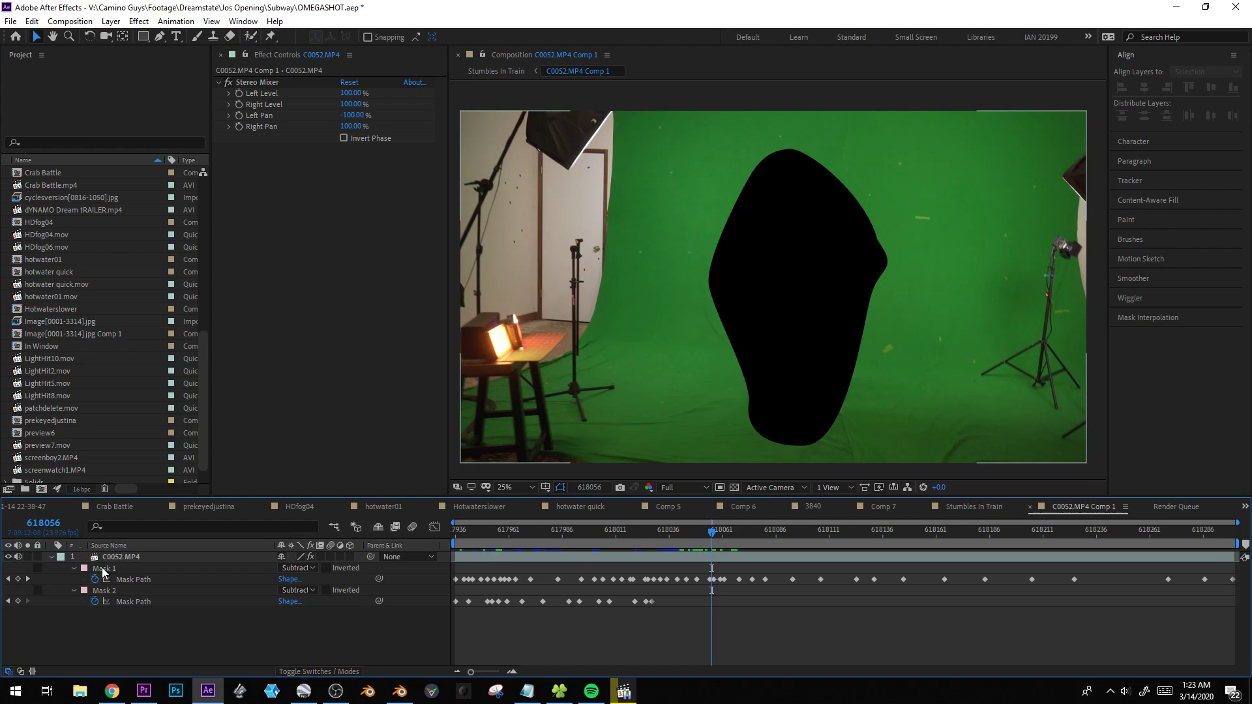
left_click(307, 596)
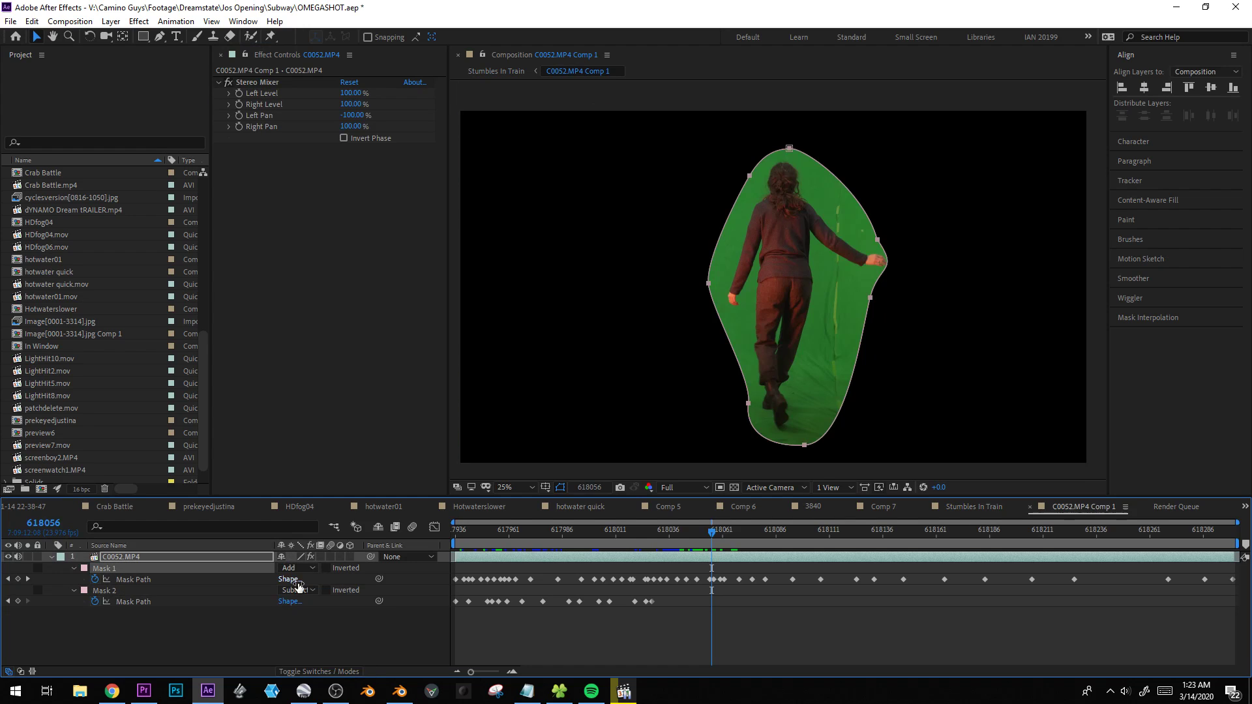
left_click(297, 591)
left_click(309, 491)
left_click_drag(715, 532, 750, 533)
Open Stumbles In Train keyed.mov from the Subway folder and review the keyed footage.
left_click(570, 692)
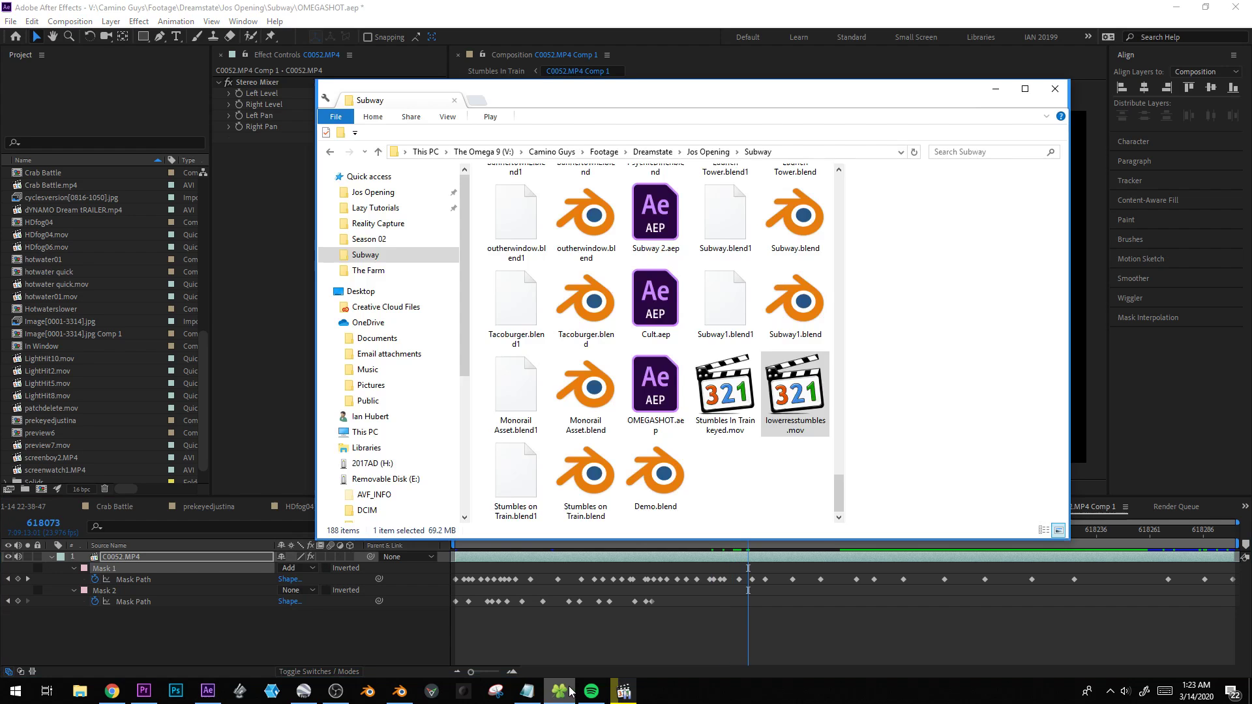
double_click(720, 379)
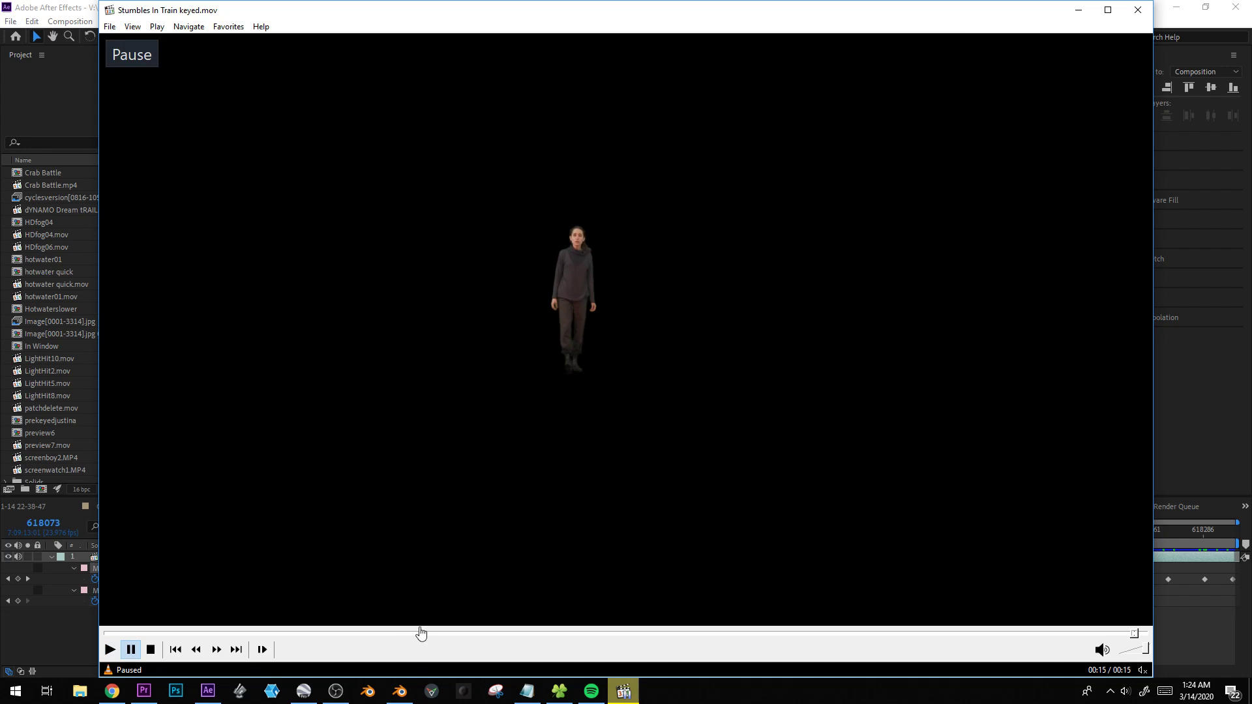
Switch to Blender and review the keyed actor in the corridor through the camera, ending at frame 58.
left_click(402, 691)
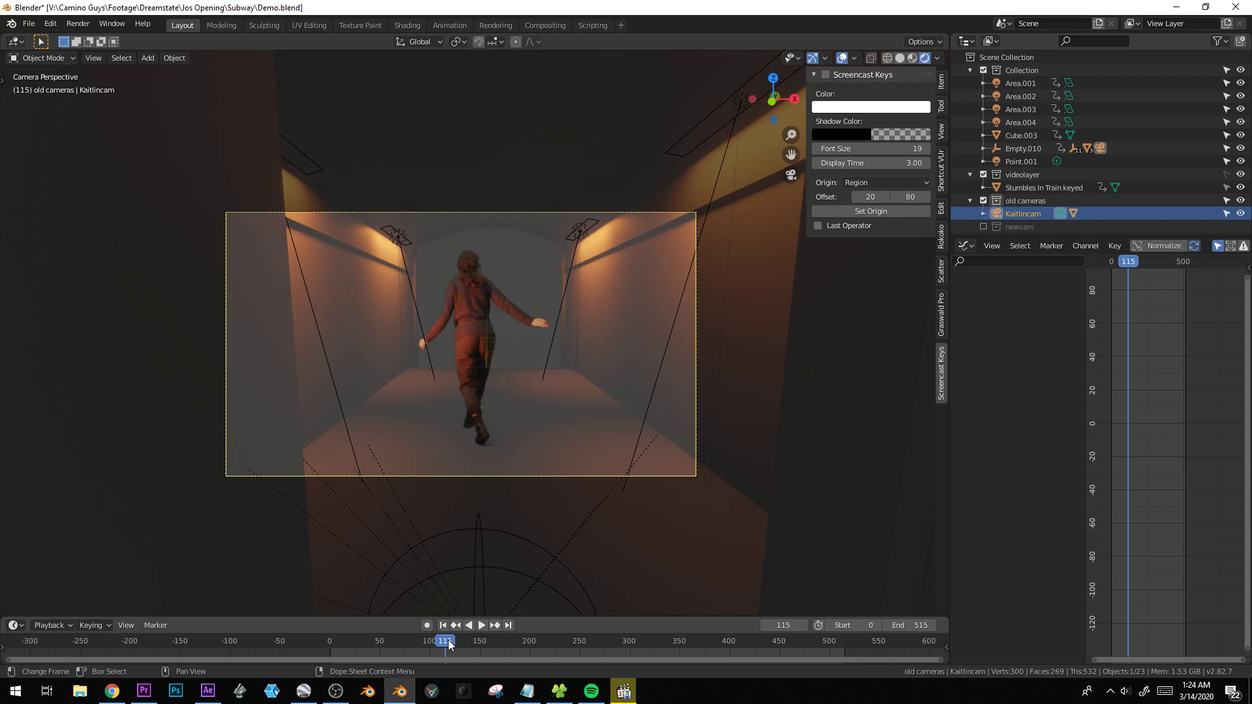
left_click(419, 643)
left_click_drag(418, 642, 318, 621)
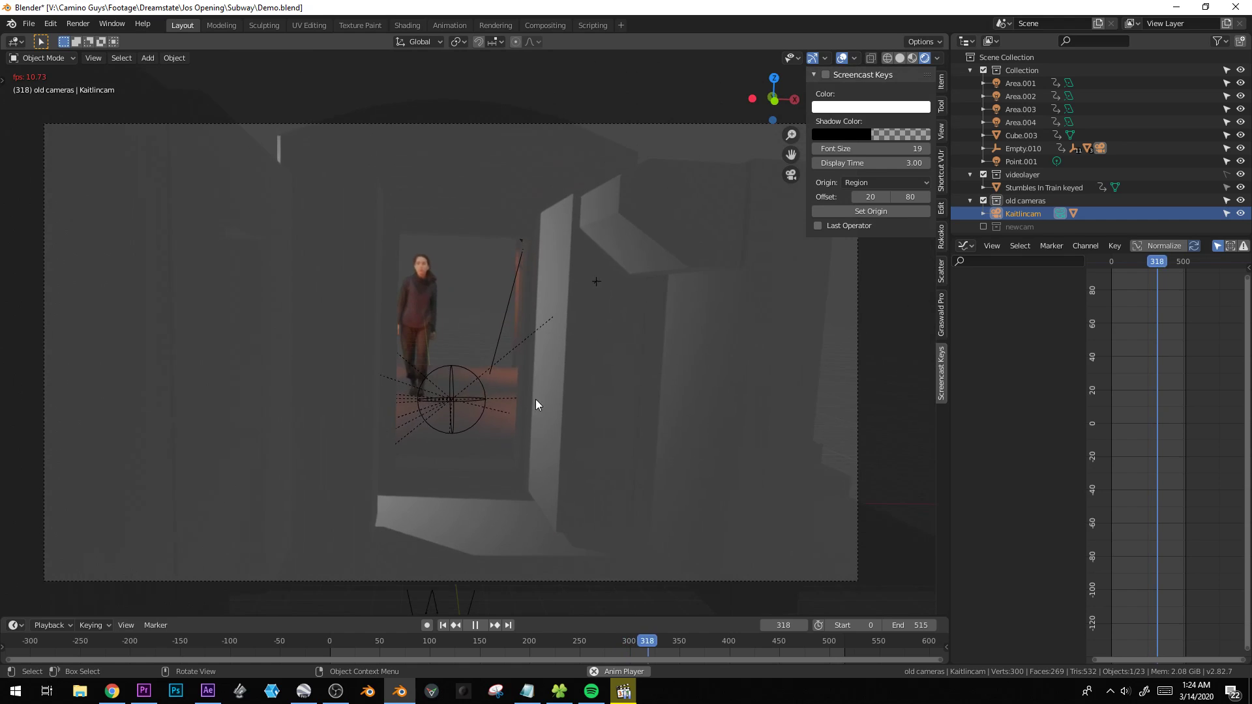
left_click_drag(671, 642, 389, 575)
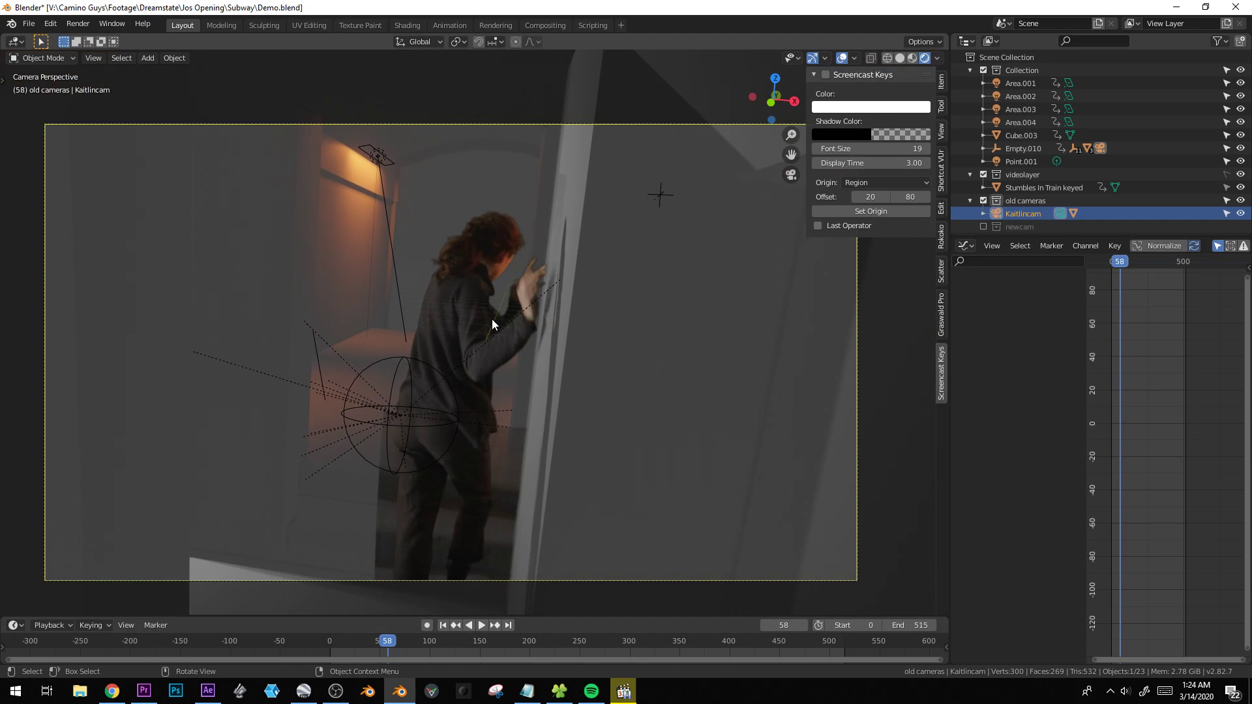
Leave the camera view and examine from above how the video plane and camera move, ending at frame 92.
middle_click_drag(514, 289, 628, 506)
key("KP_0")
middle_click_drag(625, 452, 333, 585)
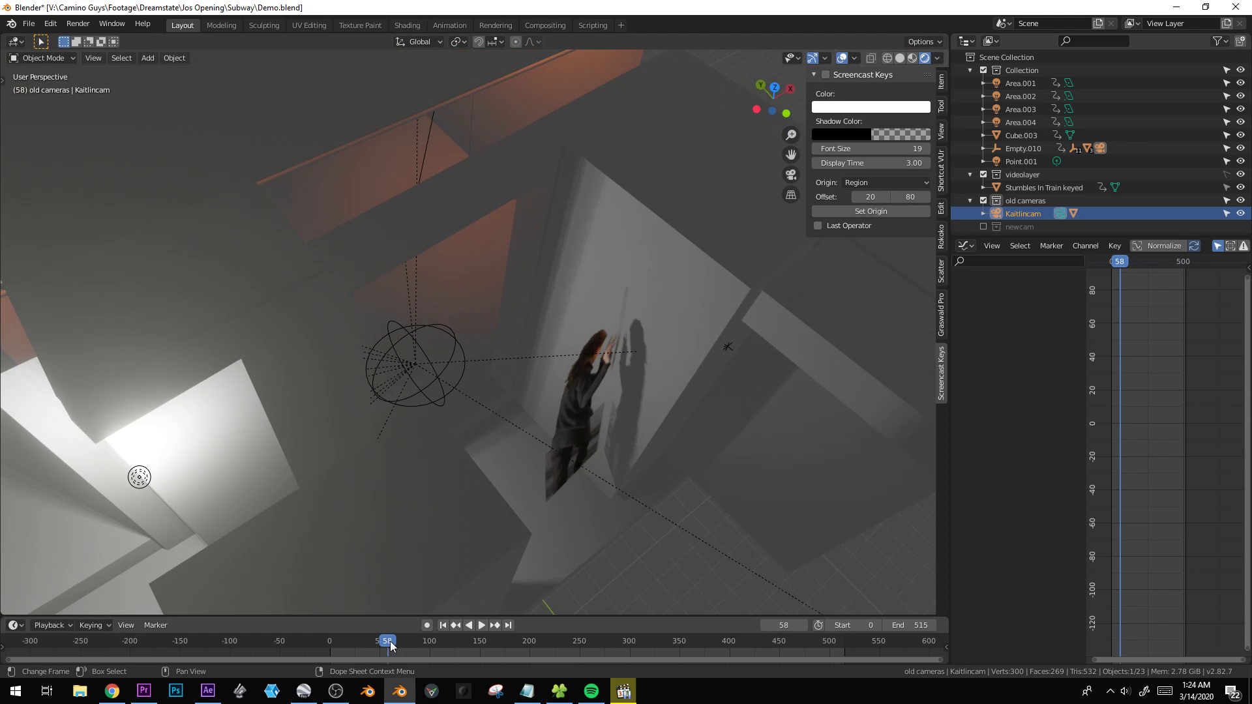
key("space")
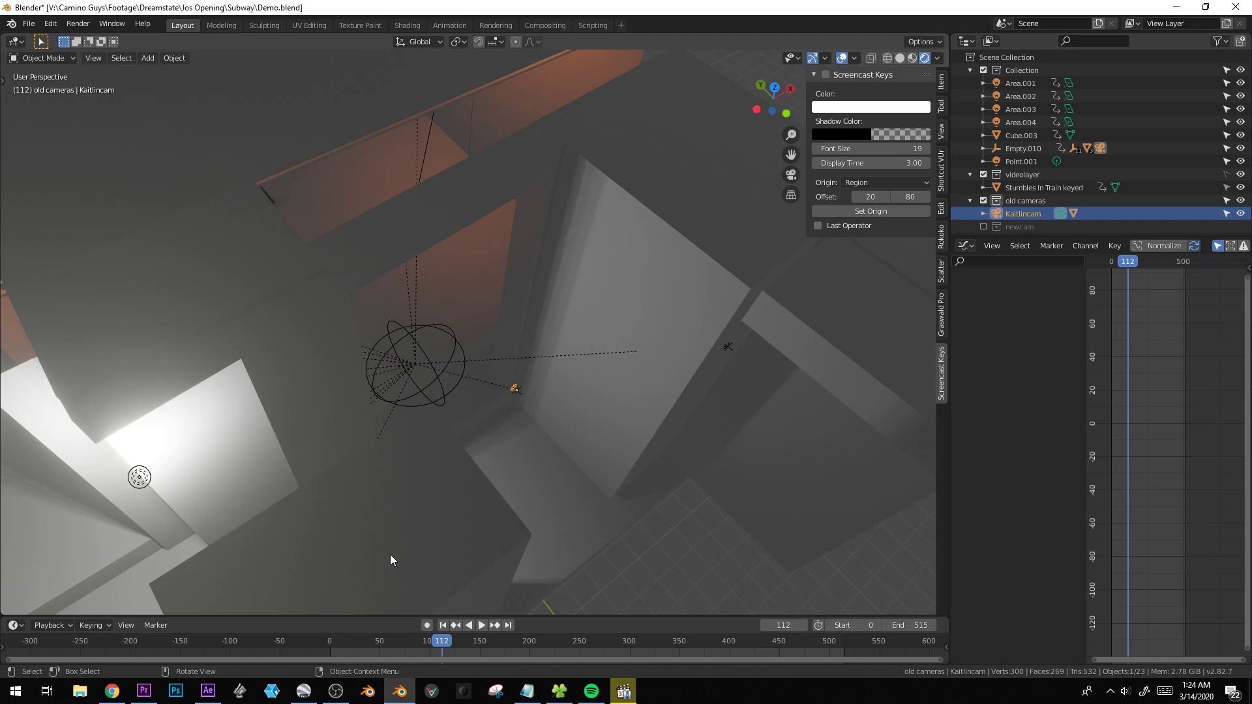
left_click_drag(431, 645, 421, 645)
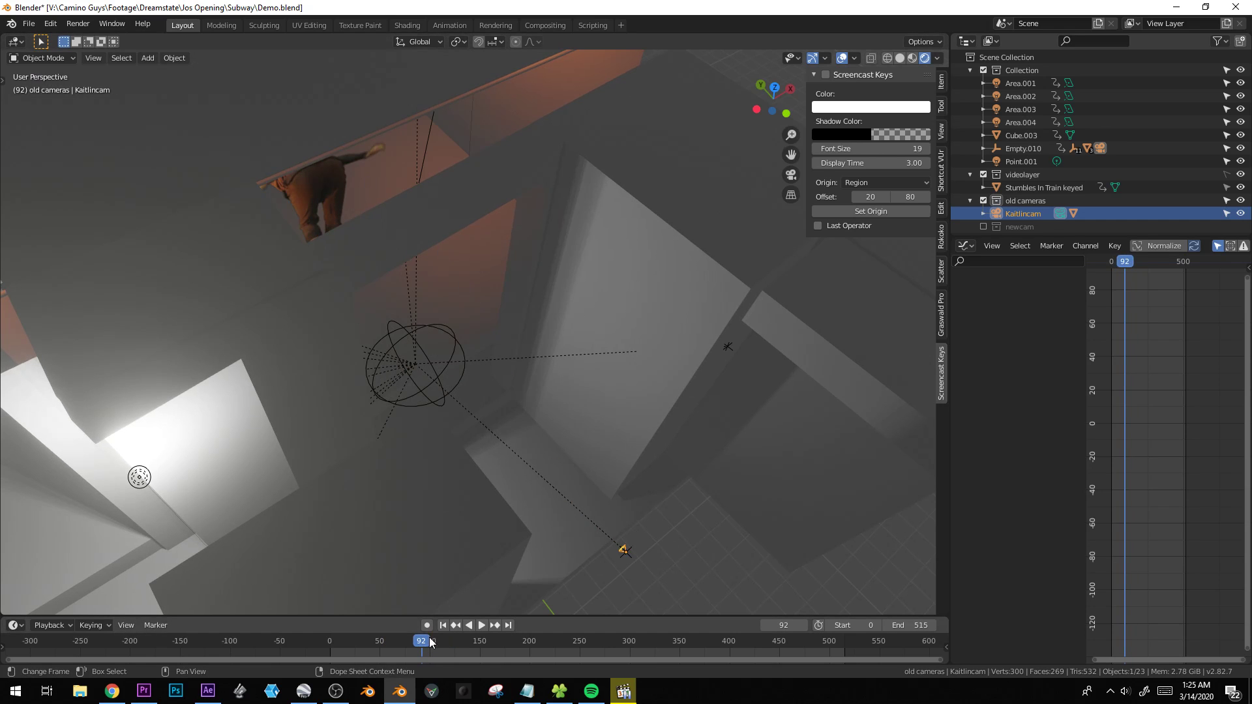
Make the videolayer collection selectable, select its Stumbles In Train keyed plane, and examine its animation at frame 78.
left_click_drag(425, 645, 415, 645)
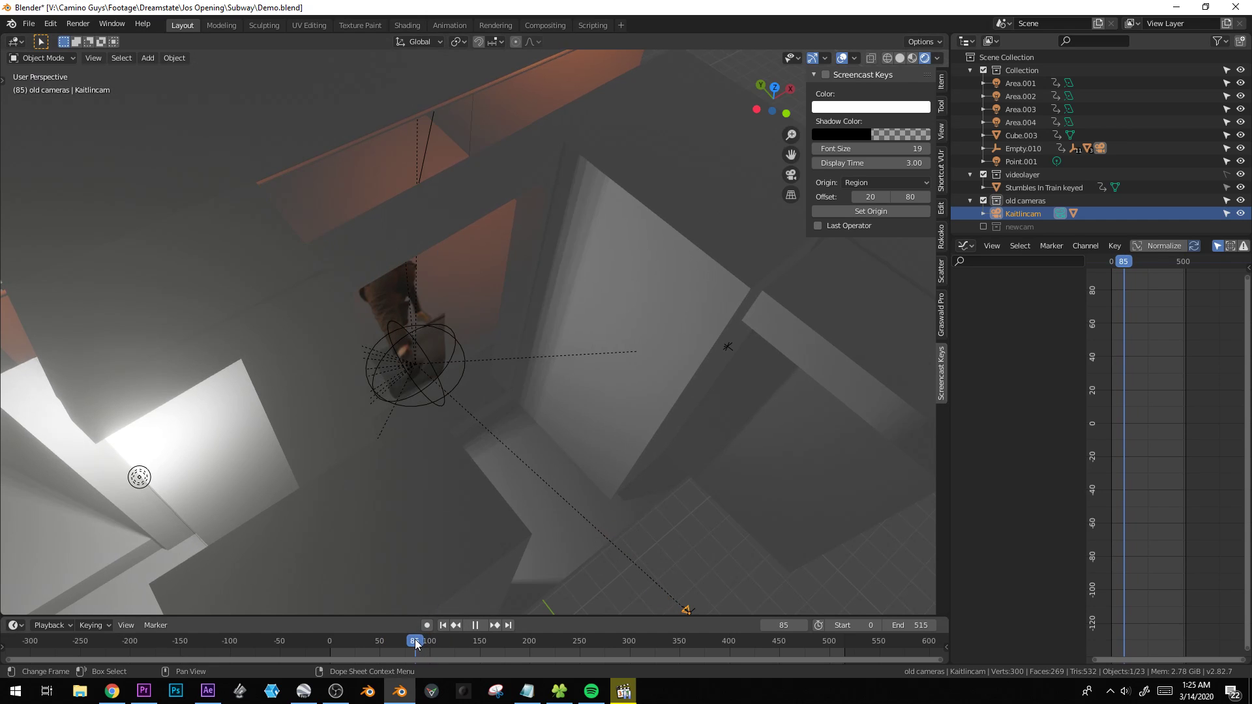
left_click(386, 291)
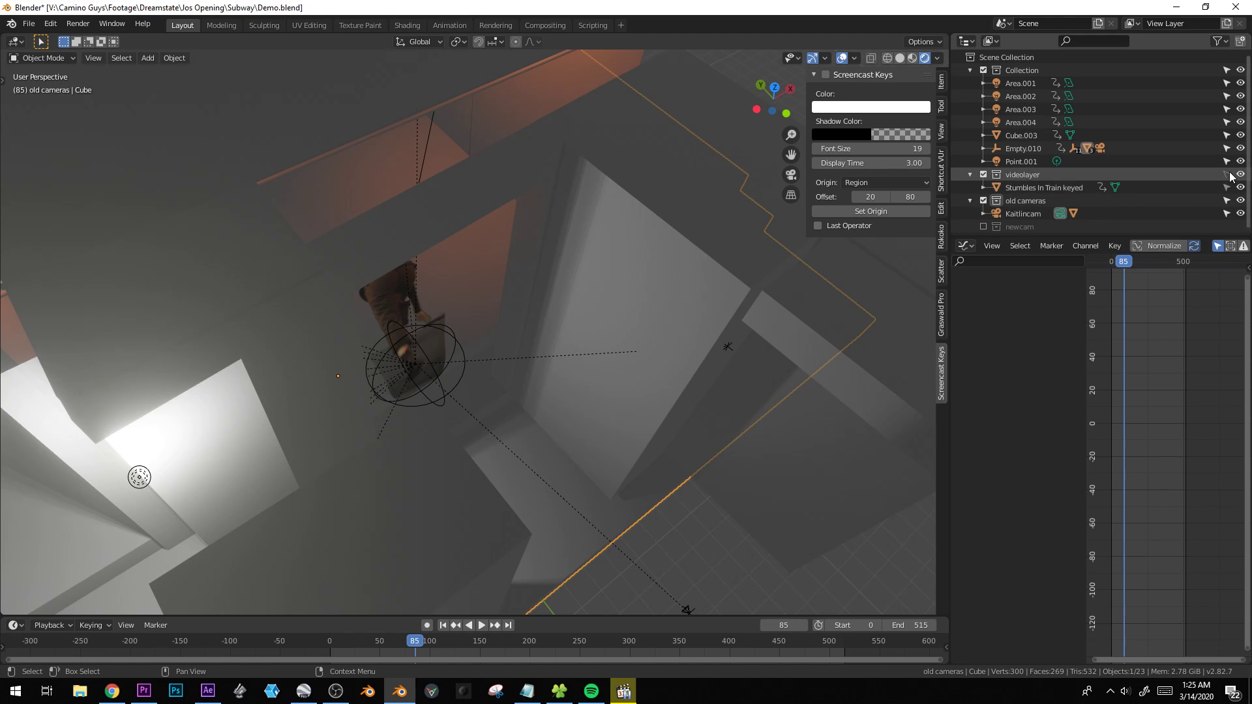
left_click(397, 288)
middle_click_drag(397, 288, 509, 252)
middle_click_drag(1119, 326, 1151, 382, "ctrl")
middle_click_drag(1151, 381, 1191, 390)
mouse_move(1169, 263)
left_mouse_down()
mouse_move(1130, 264)
mouse_move(1151, 262)
left_mouse_up()
scroll(500, 347, "down", 3)
middle_click_drag(500, 347, 581, 377)
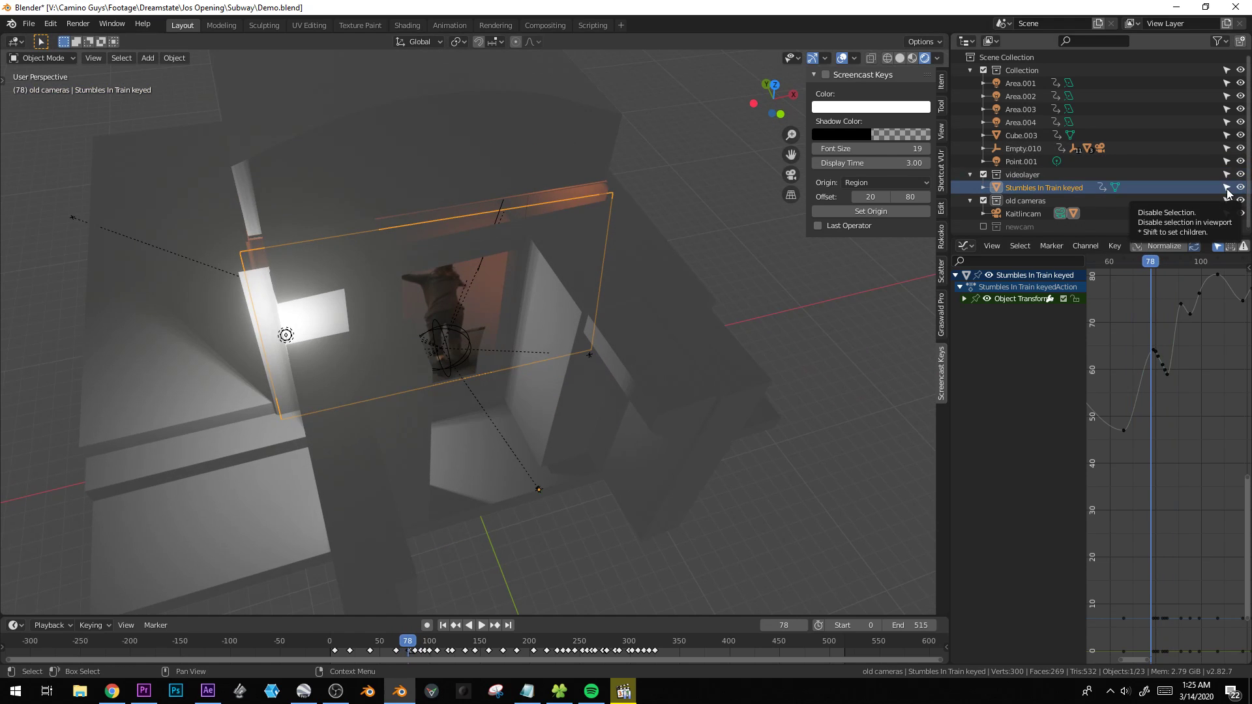
middle_click_drag(582, 361, 525, 327)
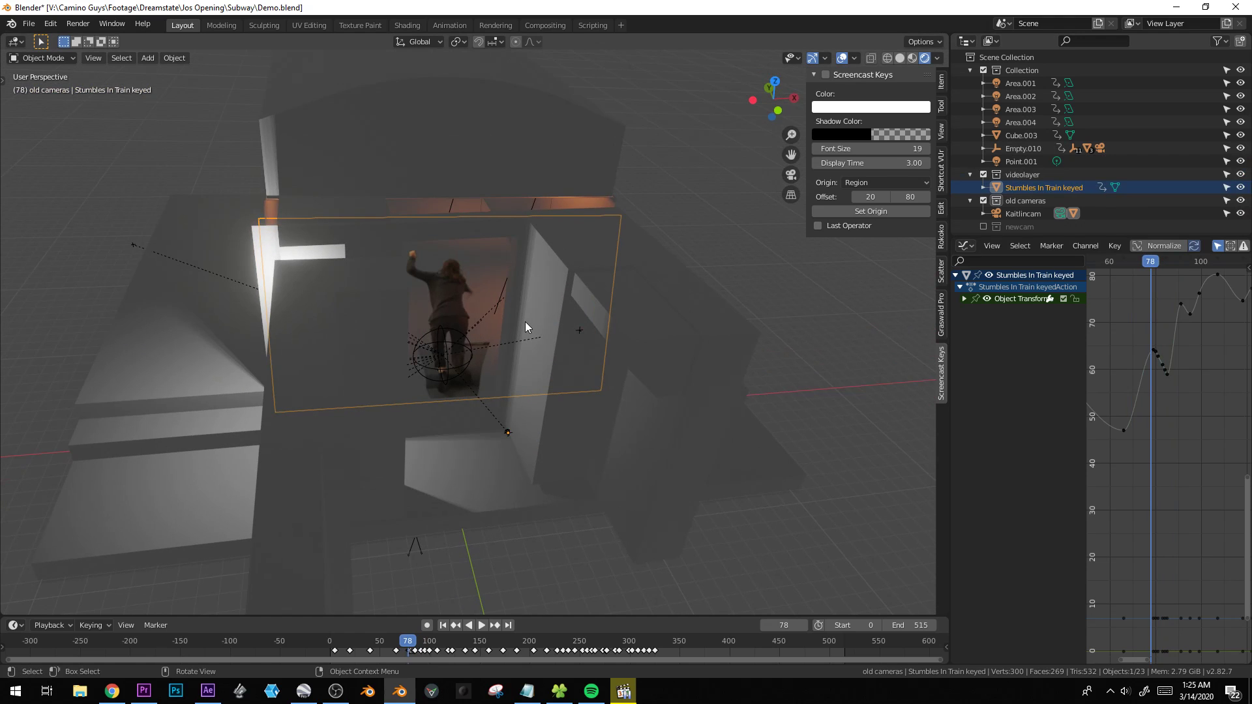
middle_click_drag(526, 322, 474, 308)
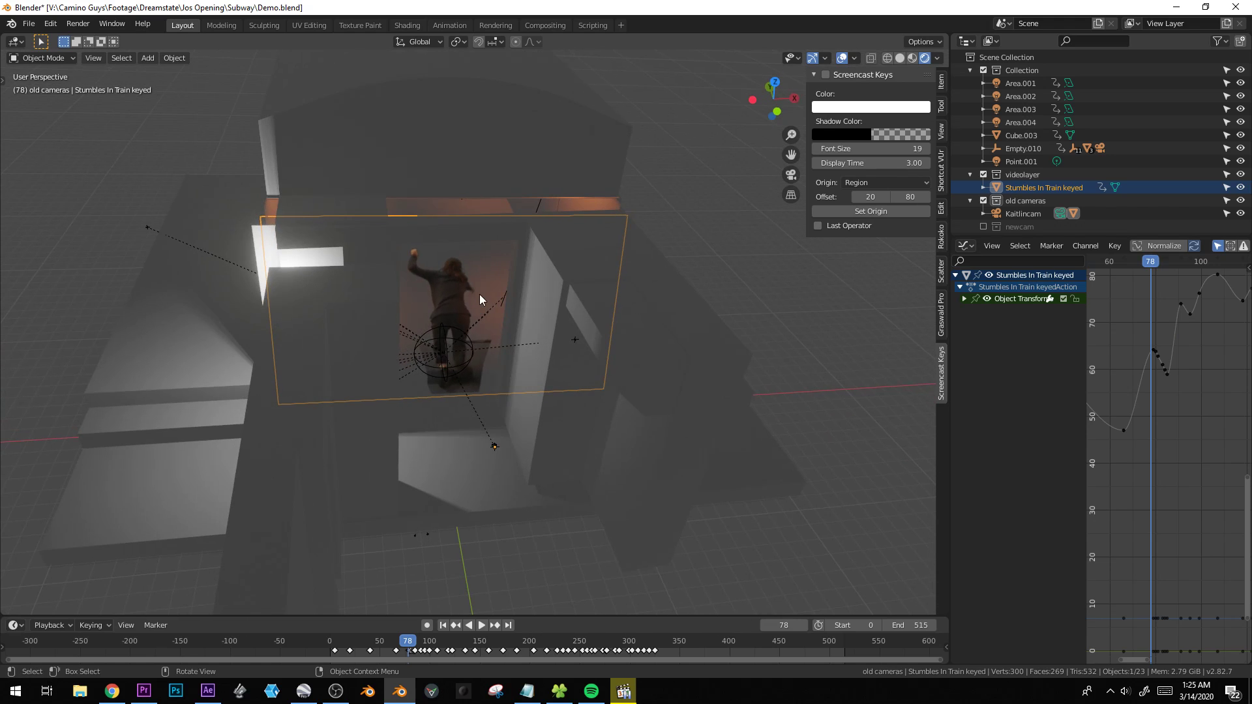
Open alphad.mov from the Omegashot folder inside Subway, pause it, and scrub through the keyed footage to 00:26.
left_click(559, 690)
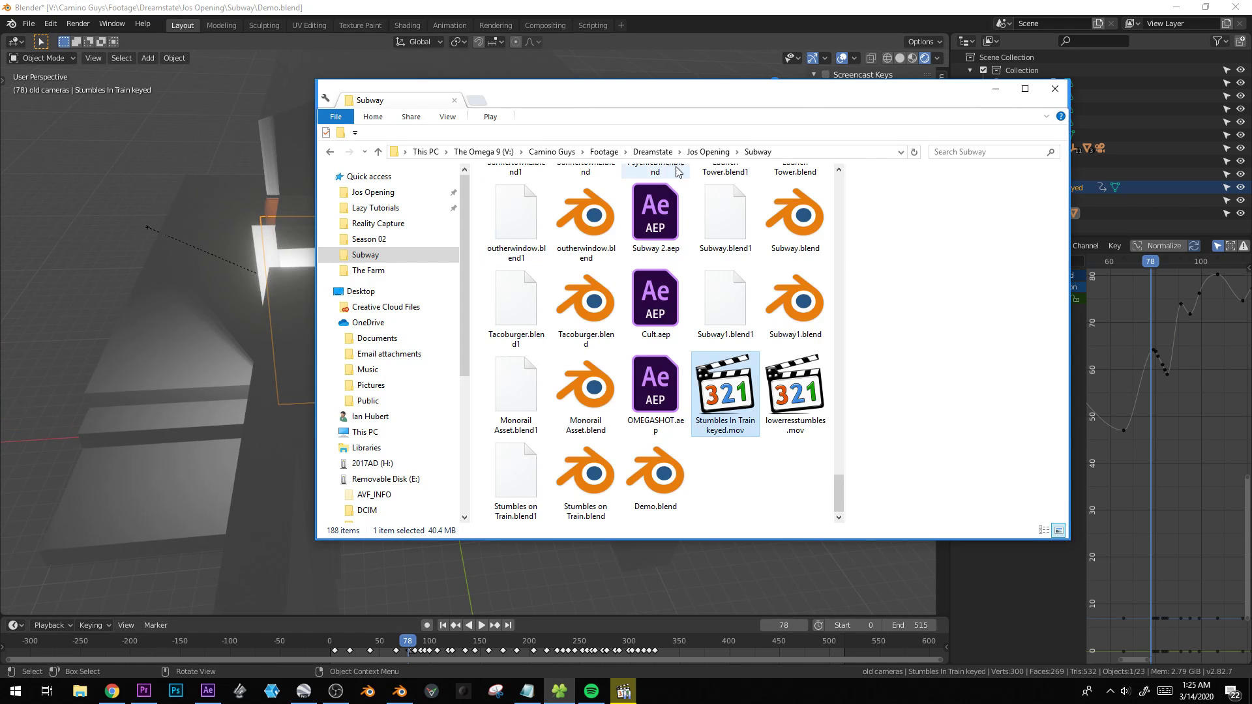
scroll(718, 263, "up", 15)
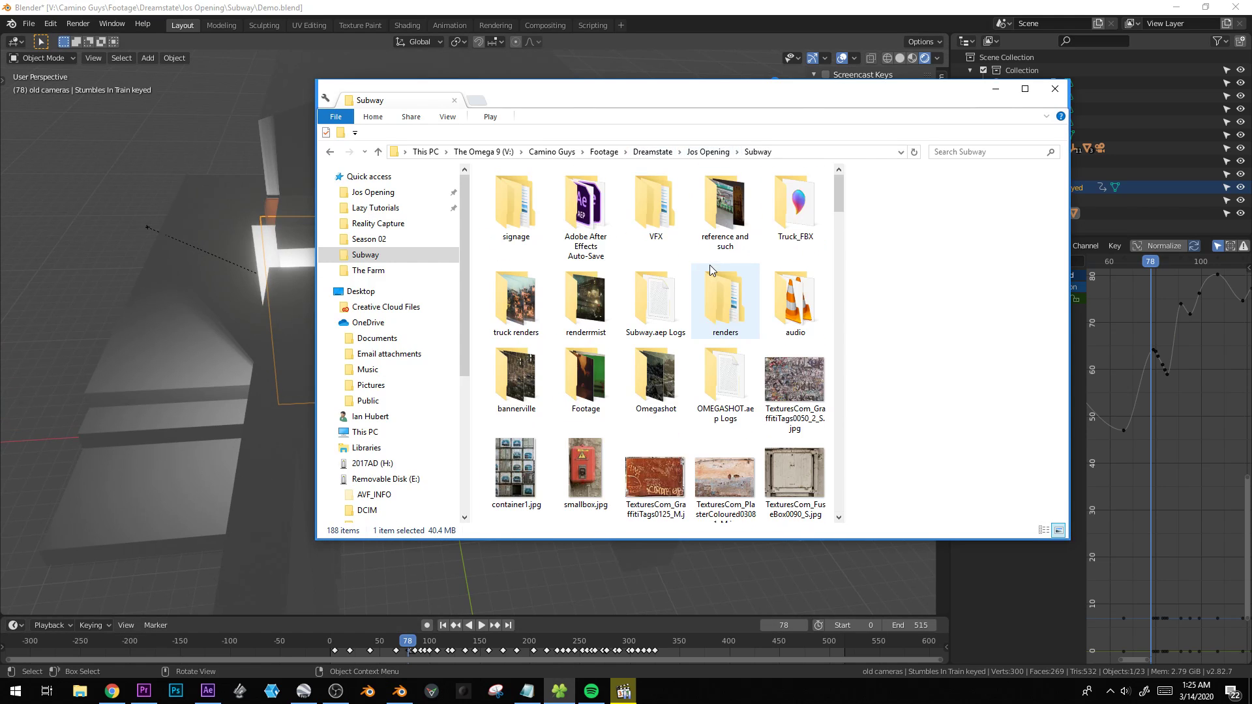
left_click(527, 223)
key("o")
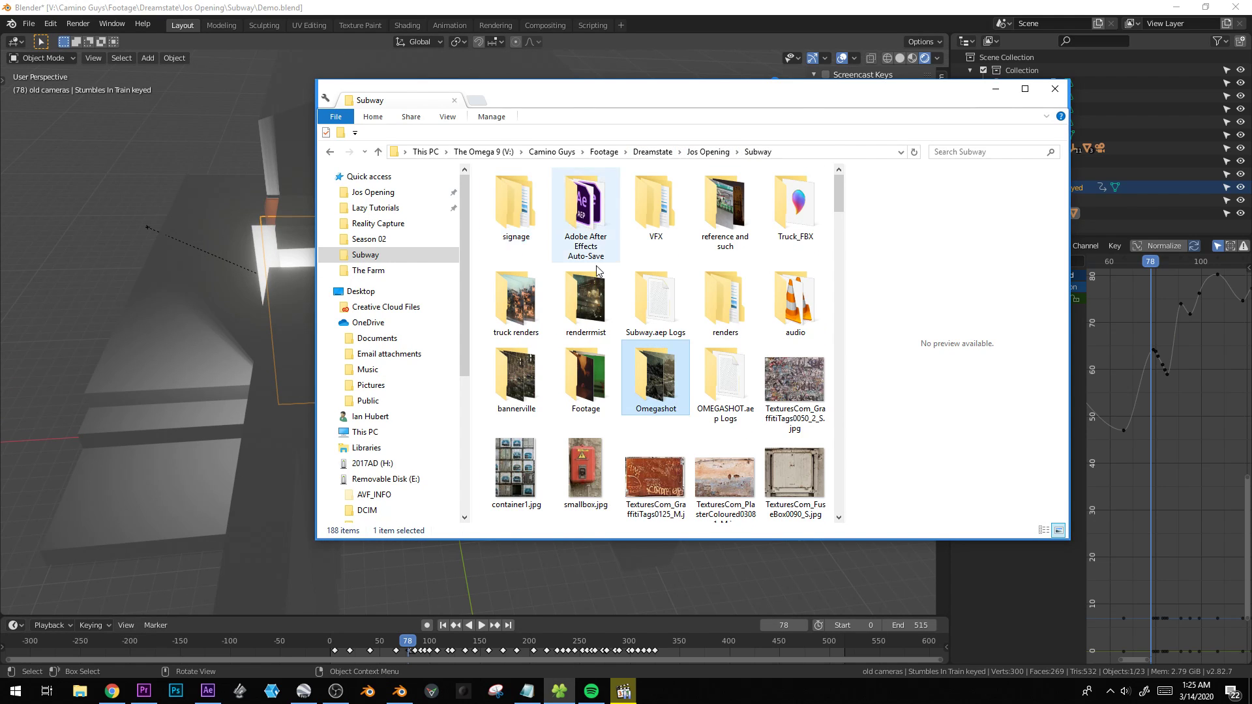
double_click(660, 373)
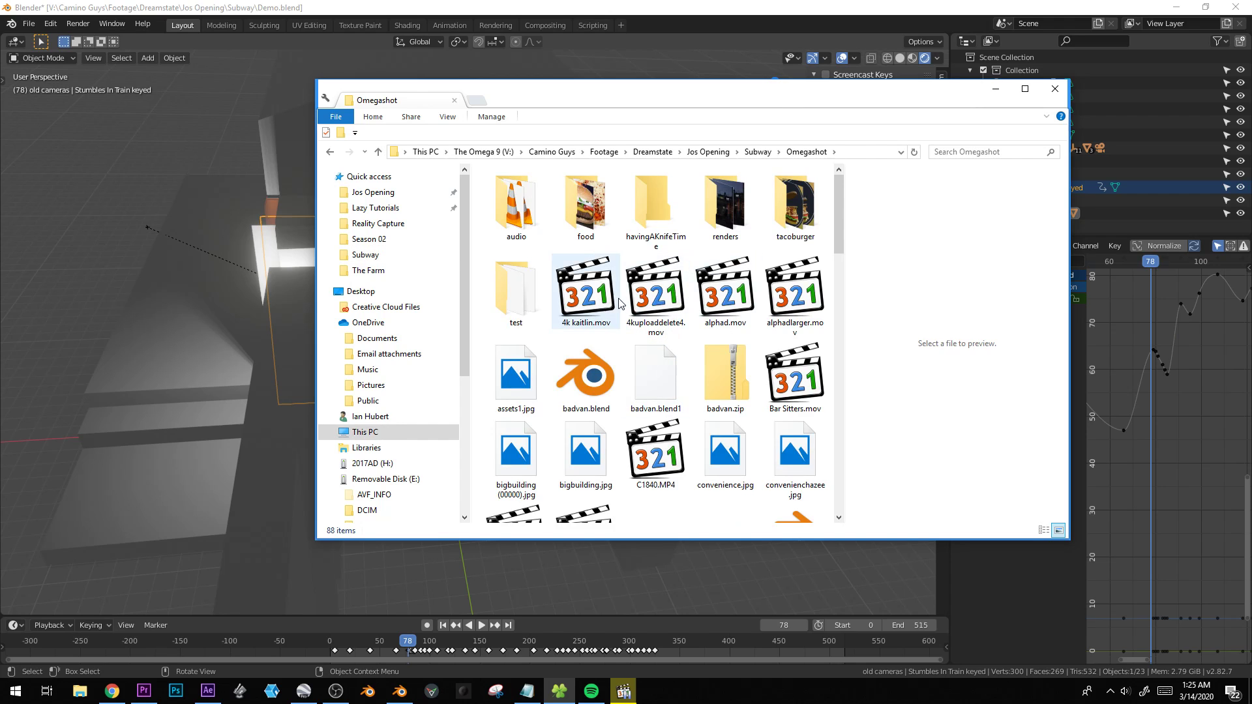
double_click(728, 302)
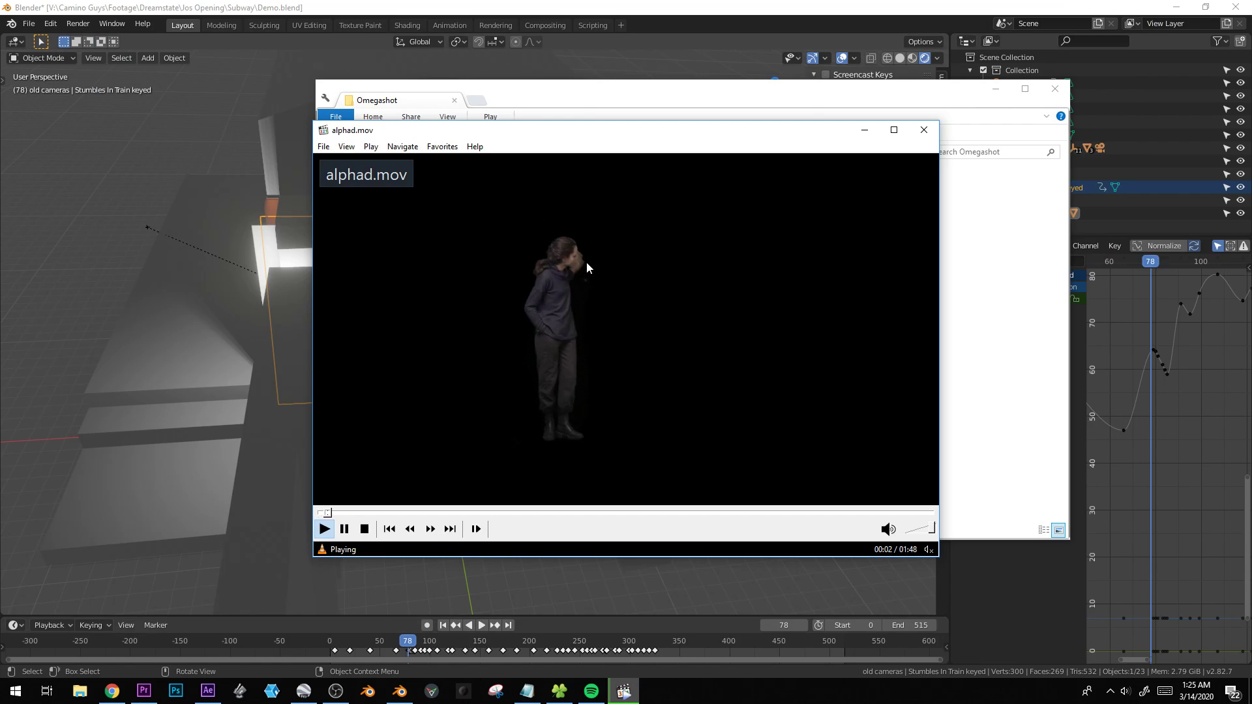
left_click(606, 478)
left_click(663, 513)
left_click_drag(663, 513, 459, 514)
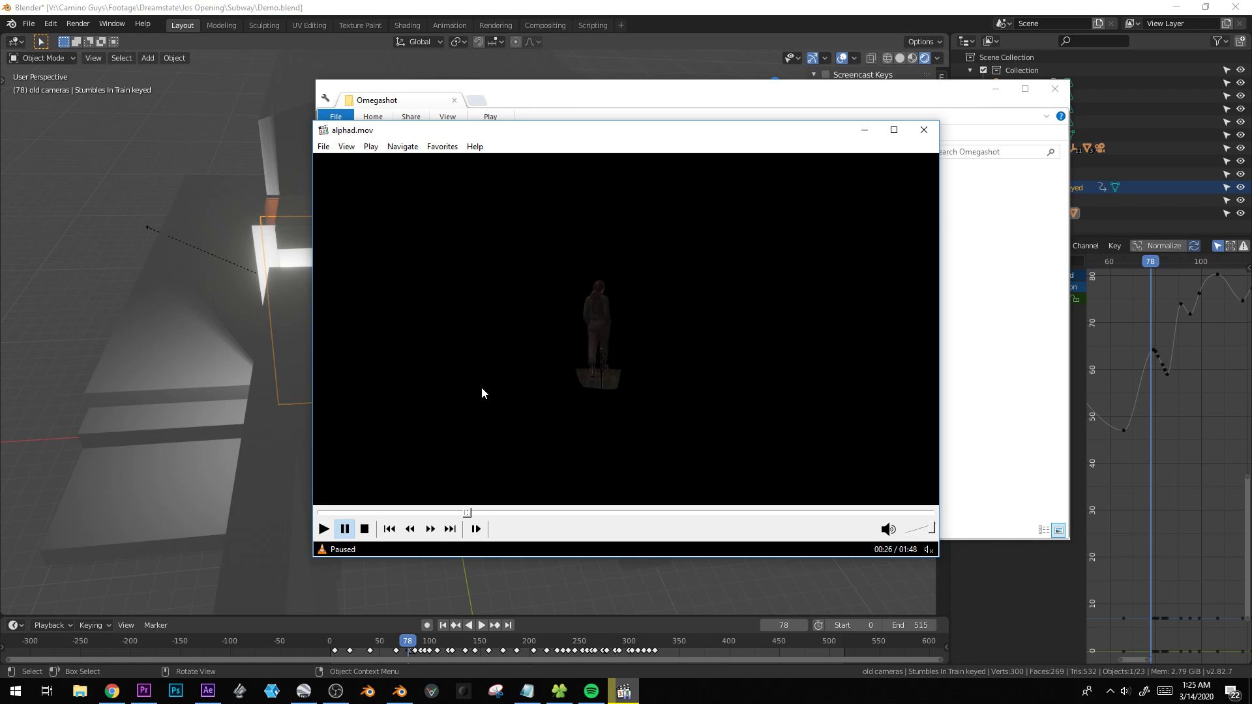
Switch back to Blender, check the video plane through the camera, and delete the Stumbles In Train keyed plane.
left_click(533, 9)
middle_click_drag(512, 346, 484, 351)
key("KP_0")
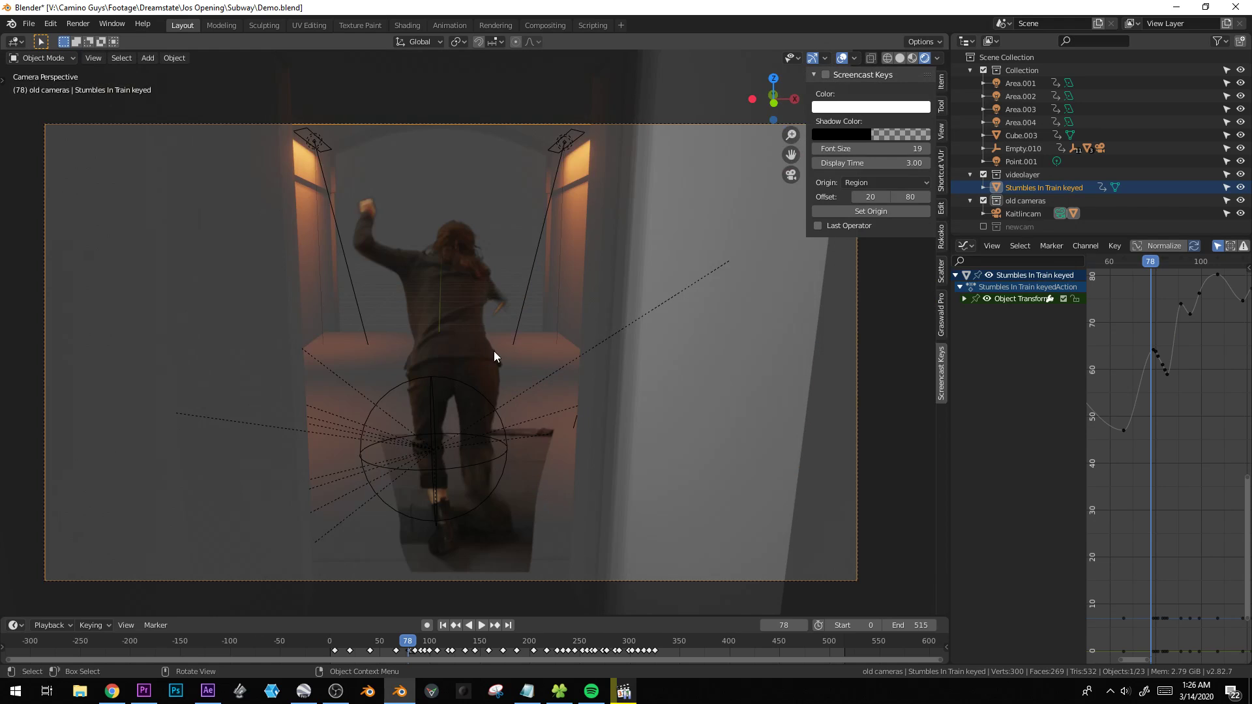
scroll(484, 351, "down", 2)
middle_click_drag(599, 417, 485, 382)
key("x")
left_click(485, 377)
Start Import Images as Planes and choose Stumbles In Train keyed.mov from the Subway folder.
key("F3")
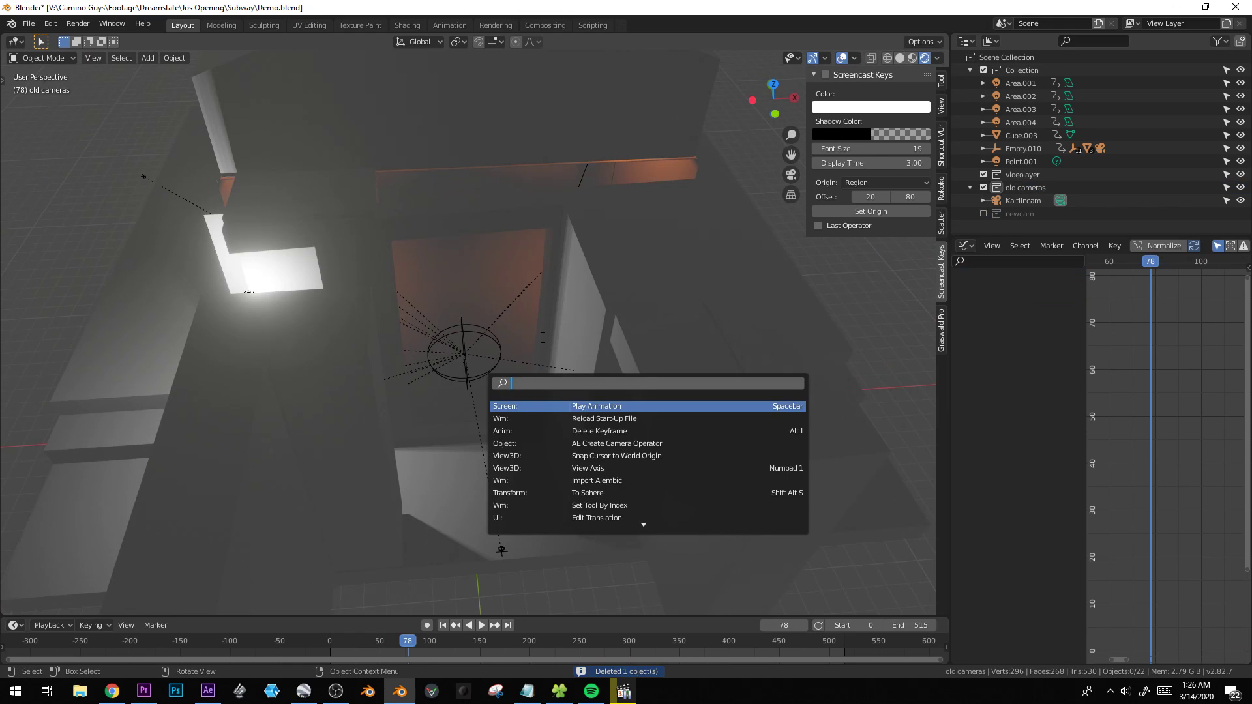
key("Down")
key("Return")
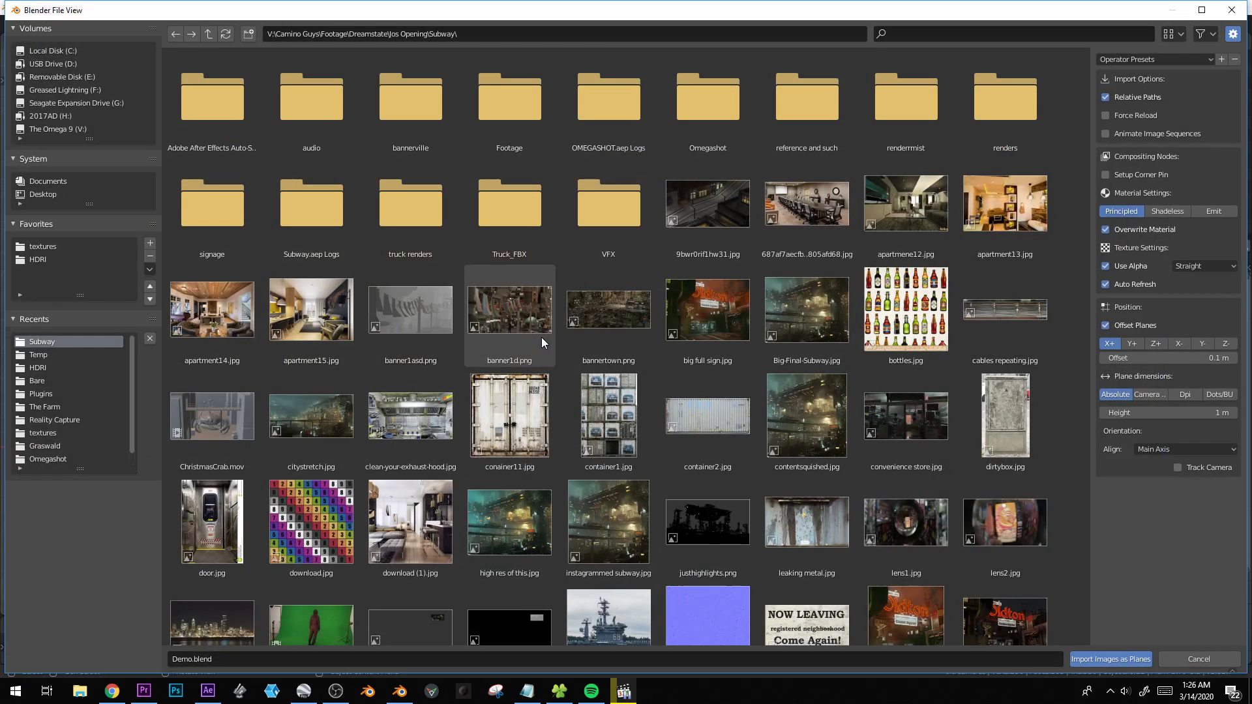
scroll(266, 413, "down", 7)
scroll(307, 294, "up", 2)
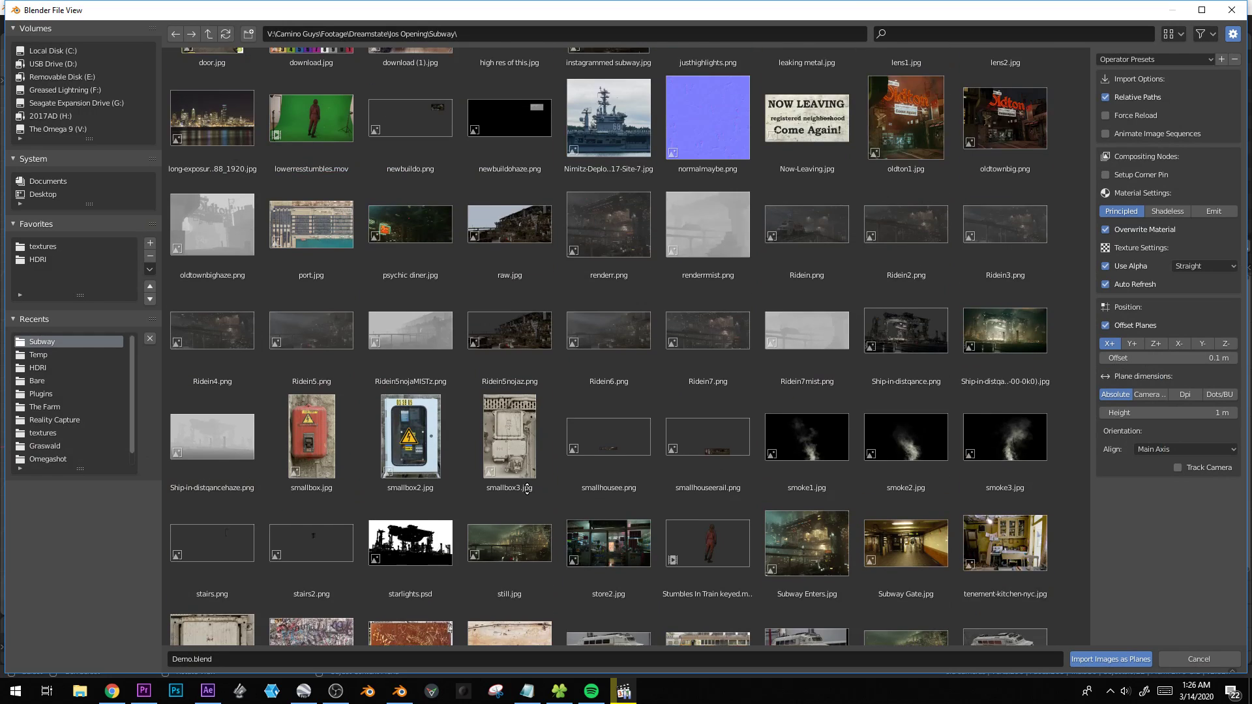
scroll(313, 128, "down", 2)
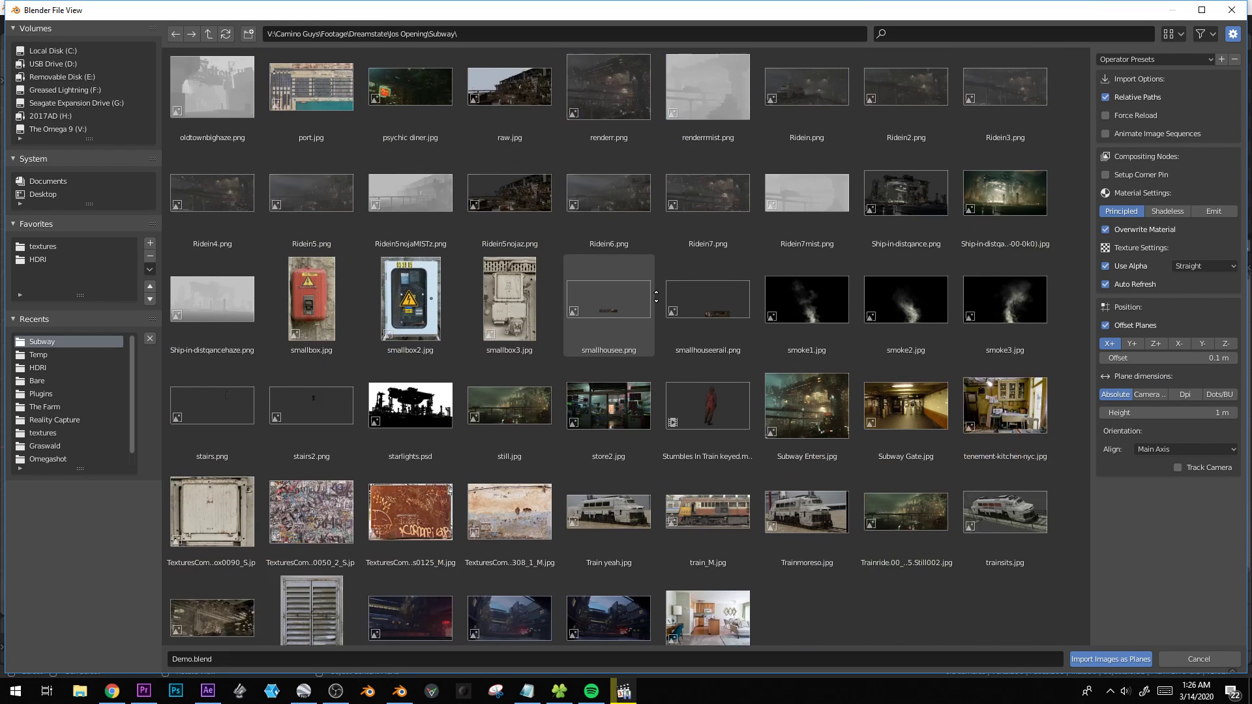
left_click(711, 411)
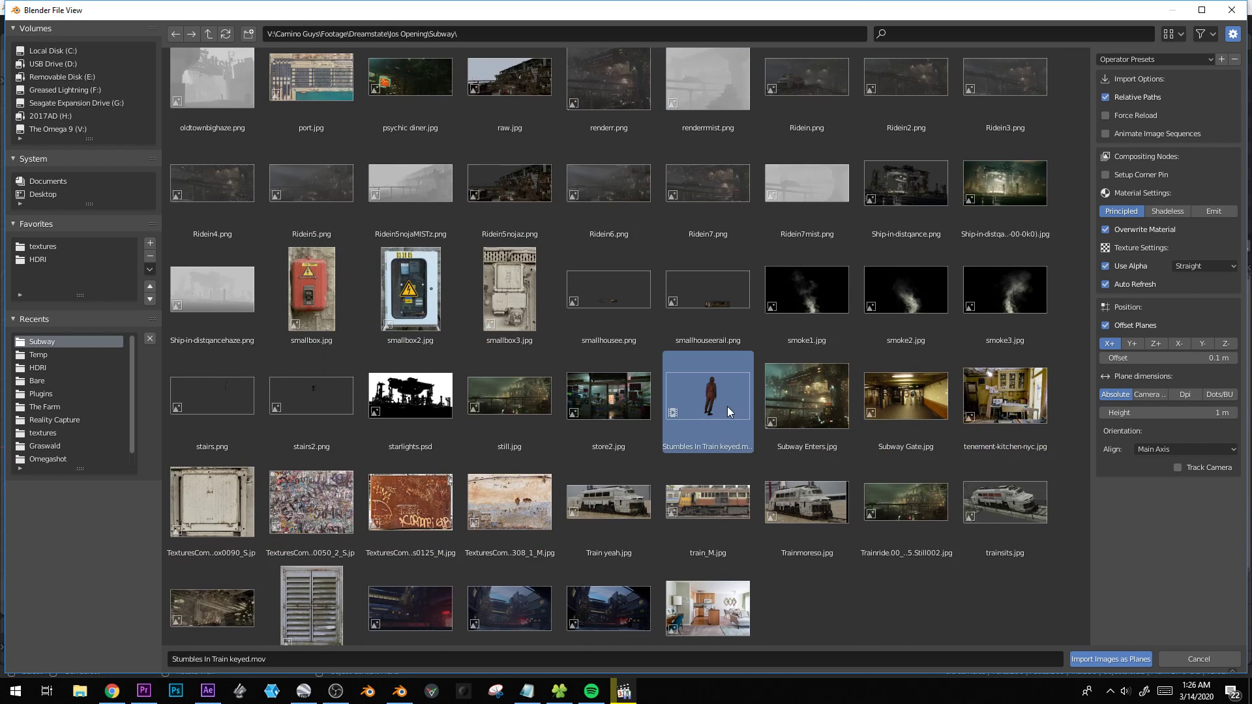
Import the chosen movie as a plane with an Emit material and Premultiplied alpha.
left_click(1215, 210)
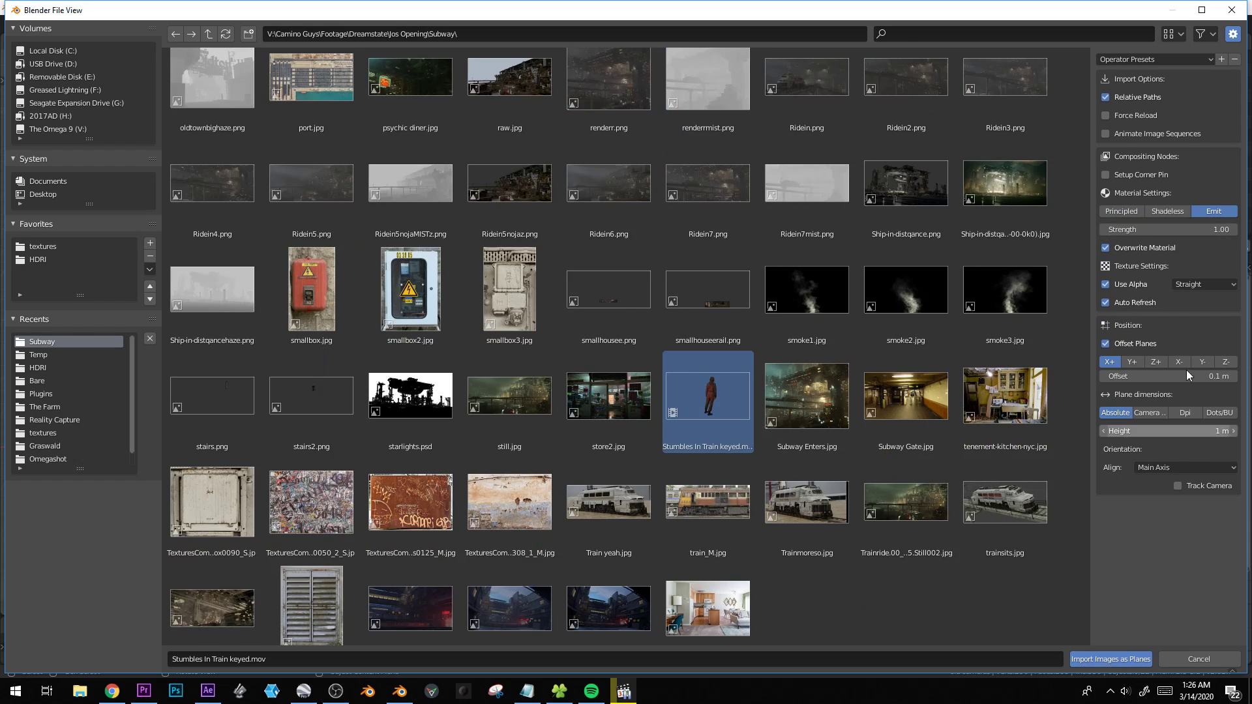
left_click(1195, 288)
left_click(1192, 304)
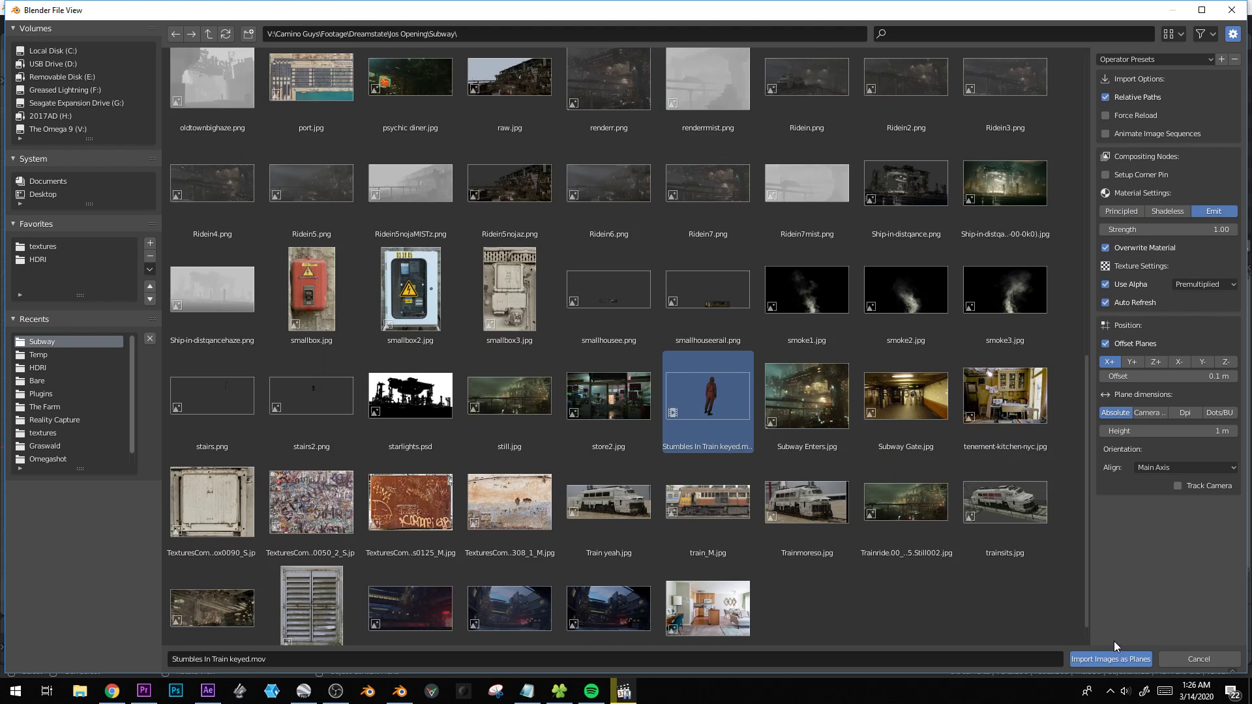
left_click(1111, 659)
Scale up the imported video plane and move it along its local Z axis to the corridor.
scroll(590, 366, "down", 3)
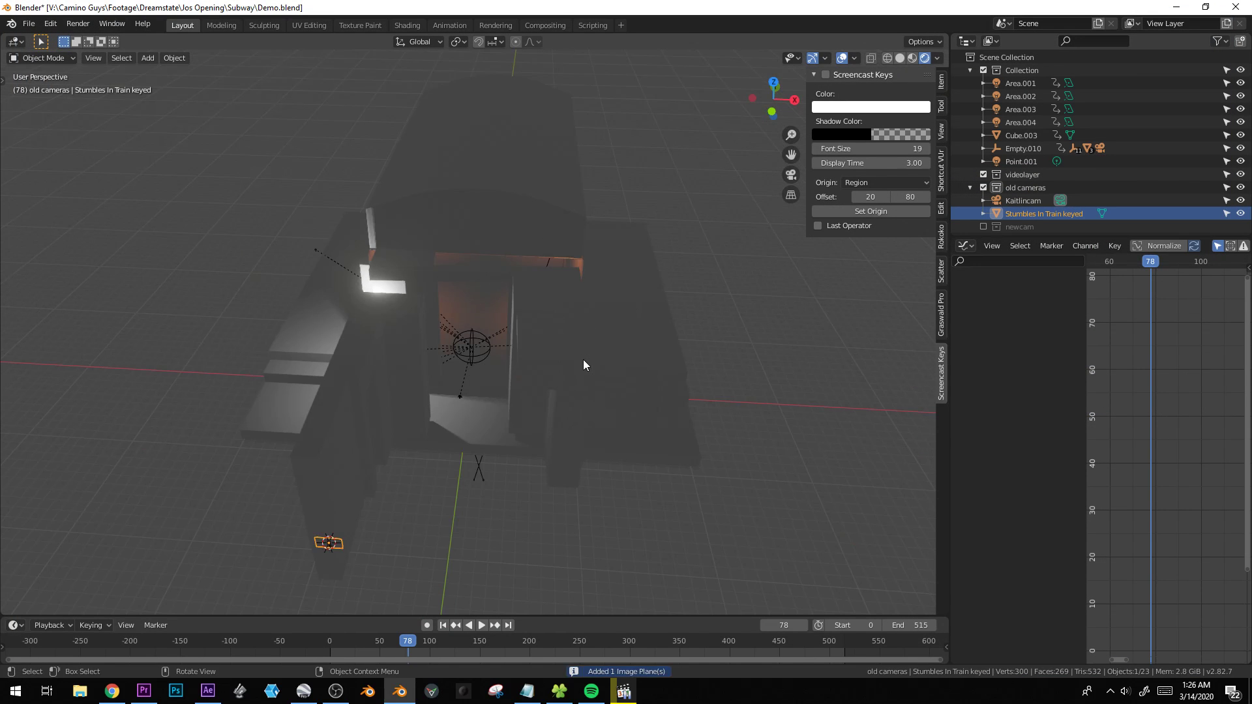
key("s")
left_click(778, 265)
key("g")
left_click(633, 317)
key("g")
key("z")
key("y")
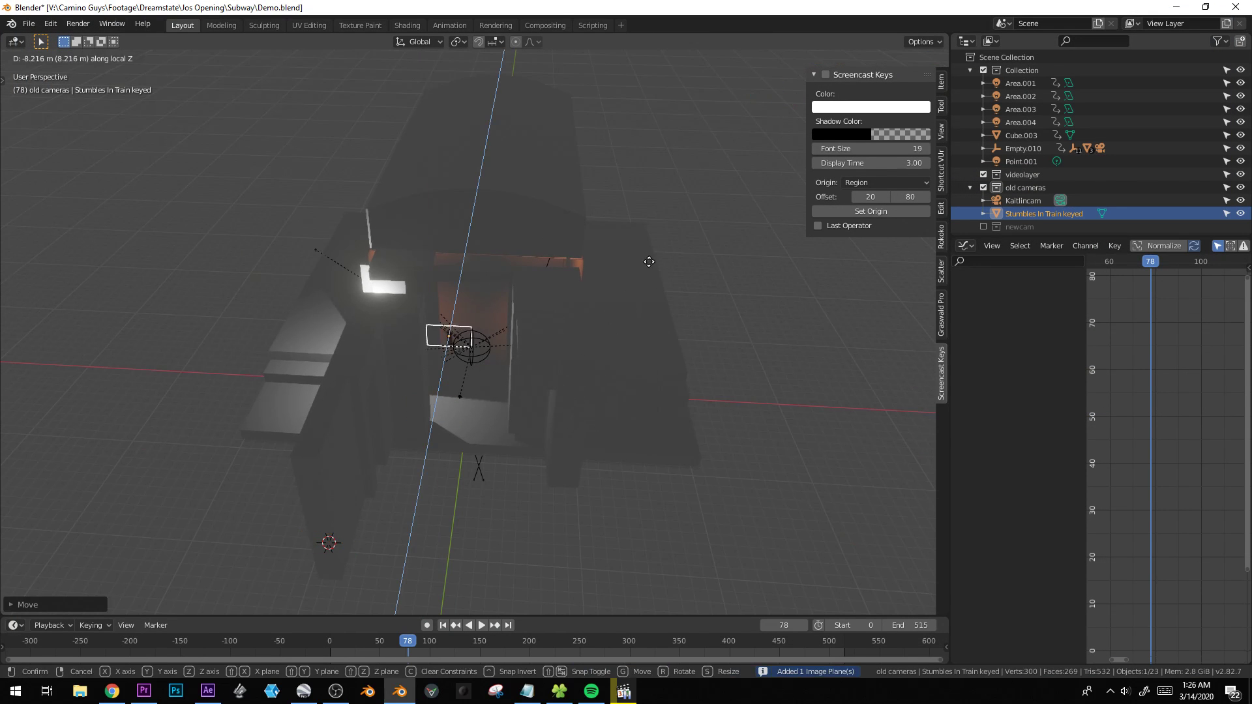
left_click(574, 267)
Enlarge the video plane until it spans the corridor and position the actor in the middle of the doorway.
scroll(511, 334, "up", 4)
scroll(511, 334, "up", 1)
key("s")
left_click(574, 283)
key("g")
left_click(643, 282)
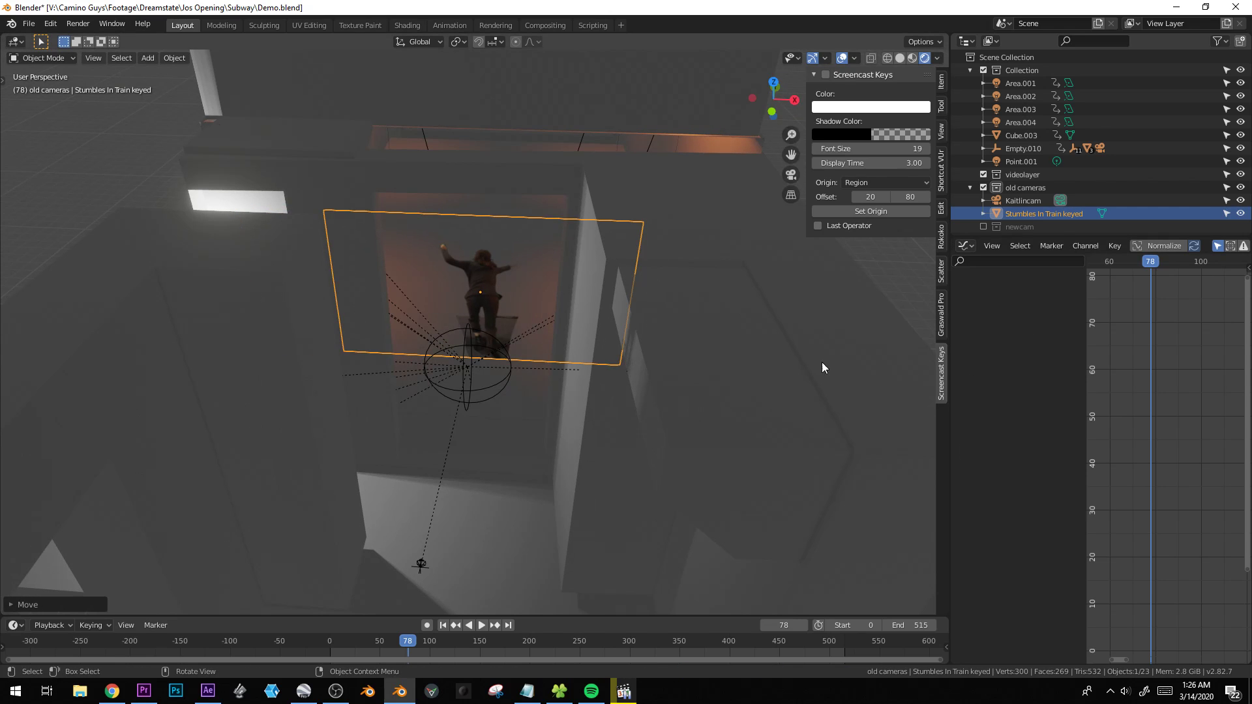
In the plane's material settings, set the Stumbles In Train keyed.mov texture's start frame to 0.
key("shift+F7")
key("shift+F6")
key("shift+F7")
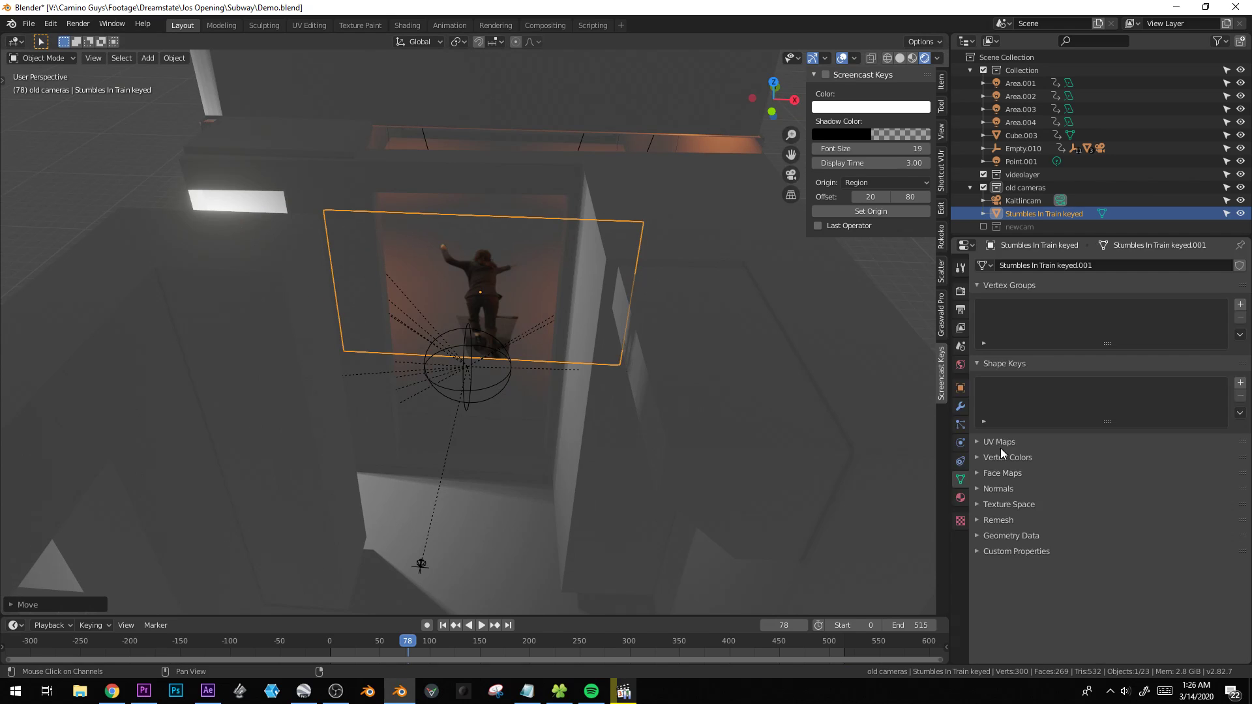
left_click(961, 498)
scroll(1101, 528, "down", 1)
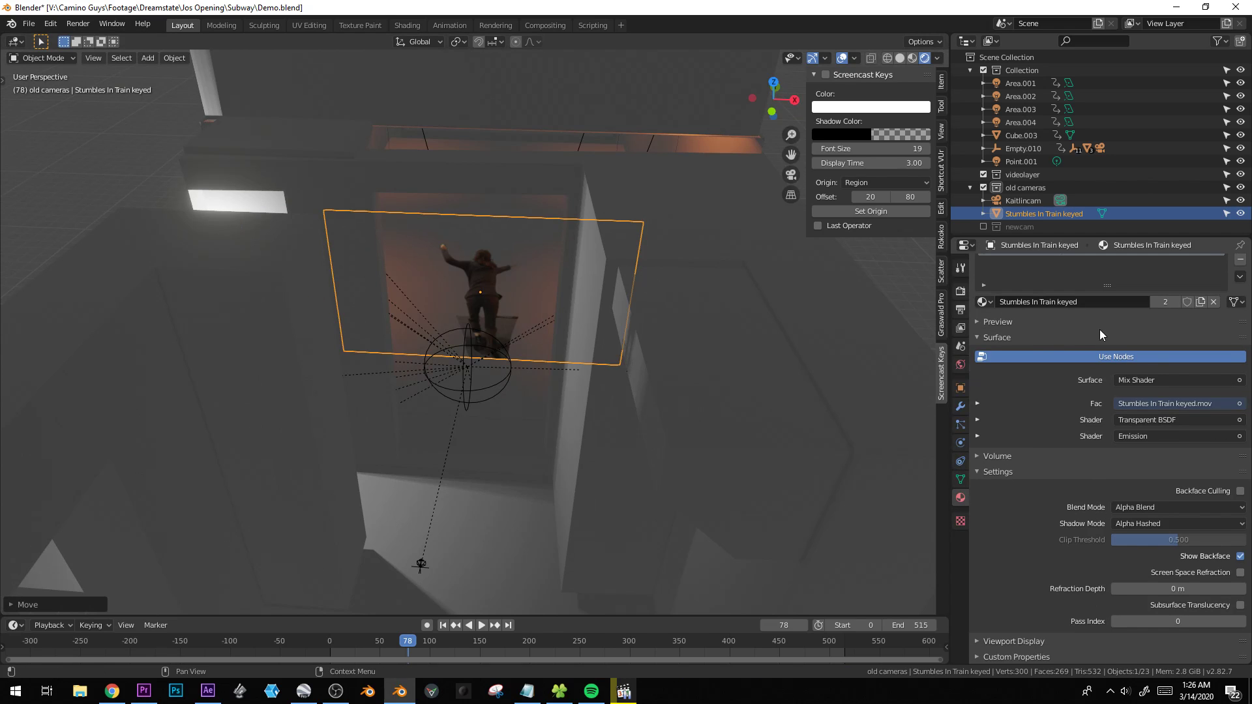
left_click(977, 403)
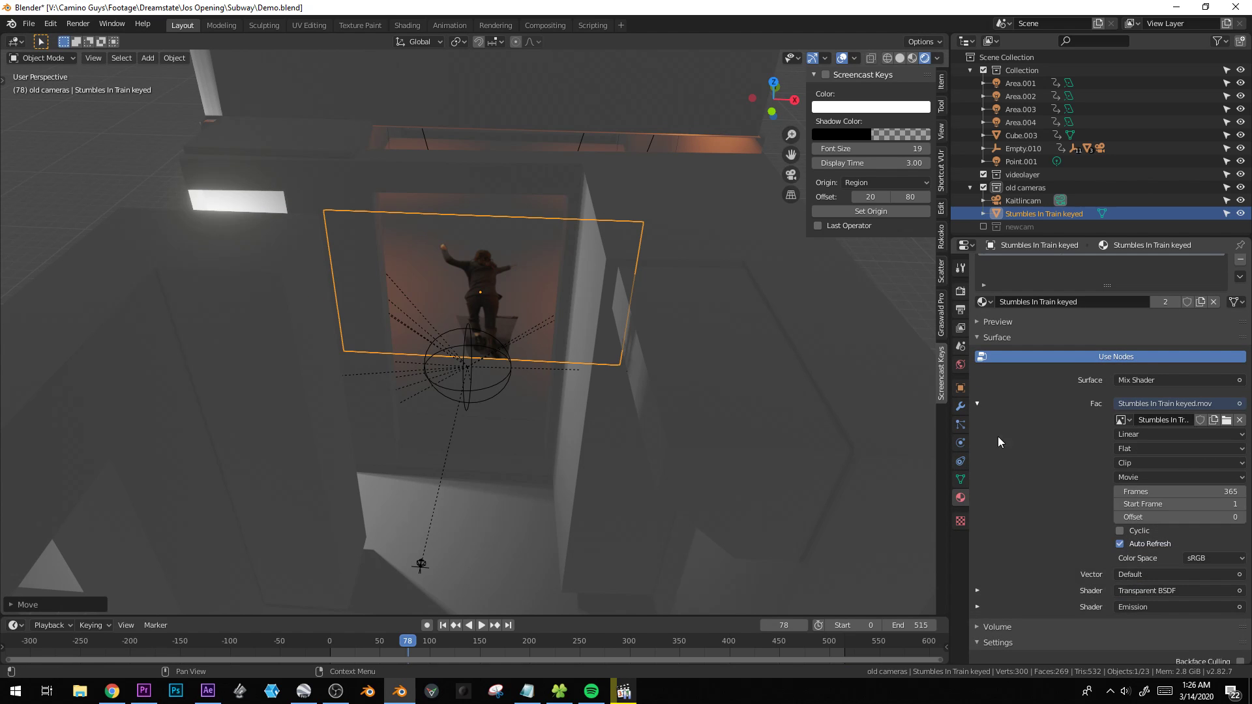
middle_click_drag(1063, 479, 1063, 444)
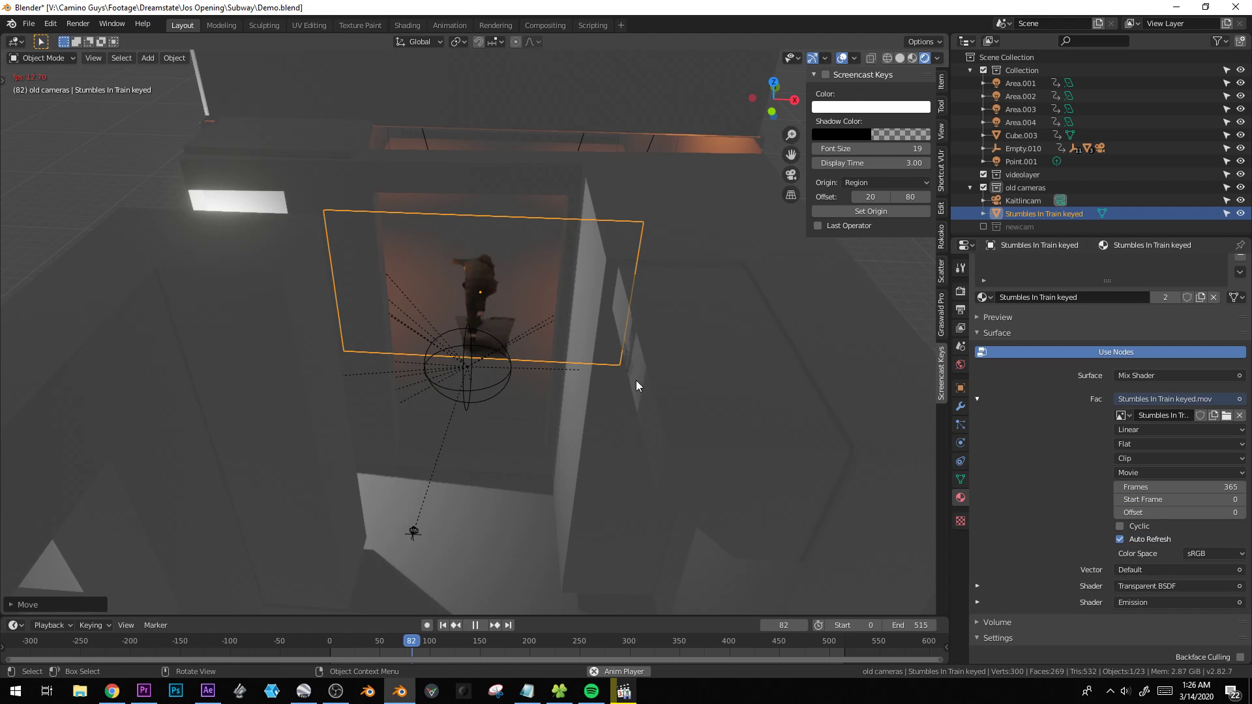
Move the video plane along the Z axis at frame 83 and check its placement through the camera.
key("KP_0")
middle_click_drag(636, 381, 616, 334)
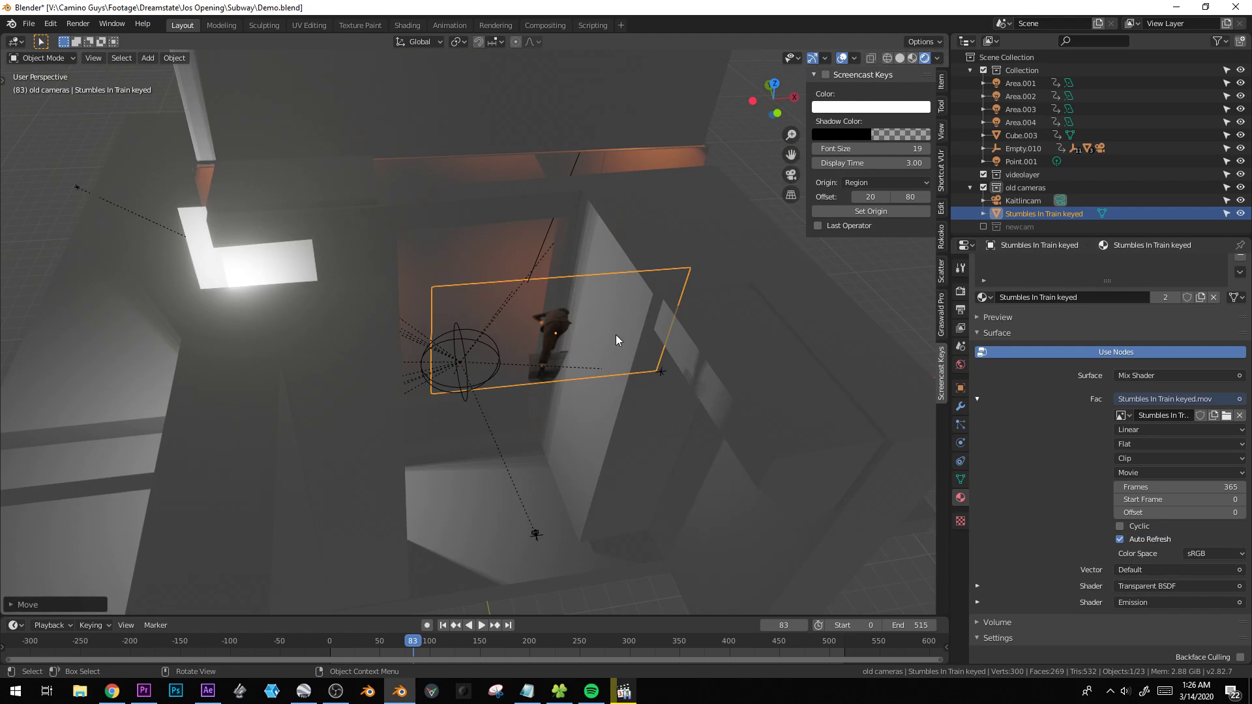
key("g")
key("z")
left_click(547, 381)
key("KP_0")
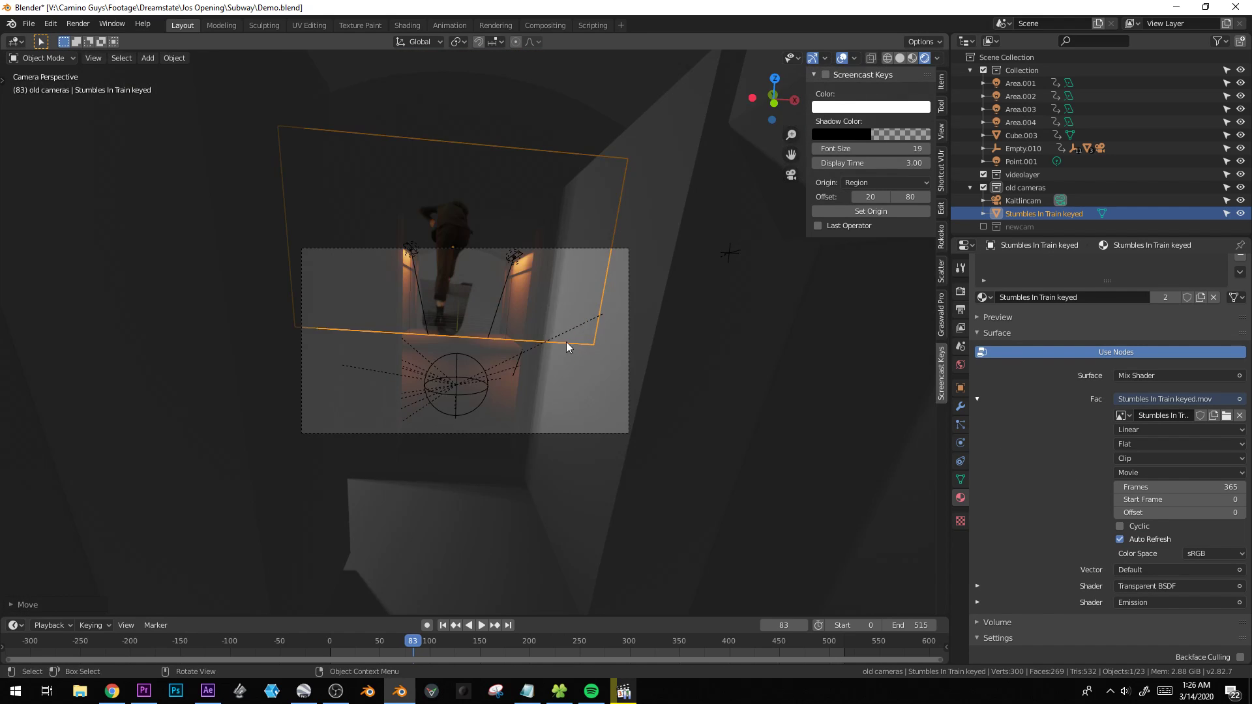
Play the animation outside the camera view up to frame 95, with the video plane and camera in view.
middle_click_drag(582, 471, 586, 359)
key("space")
scroll(573, 223, "up", 5)
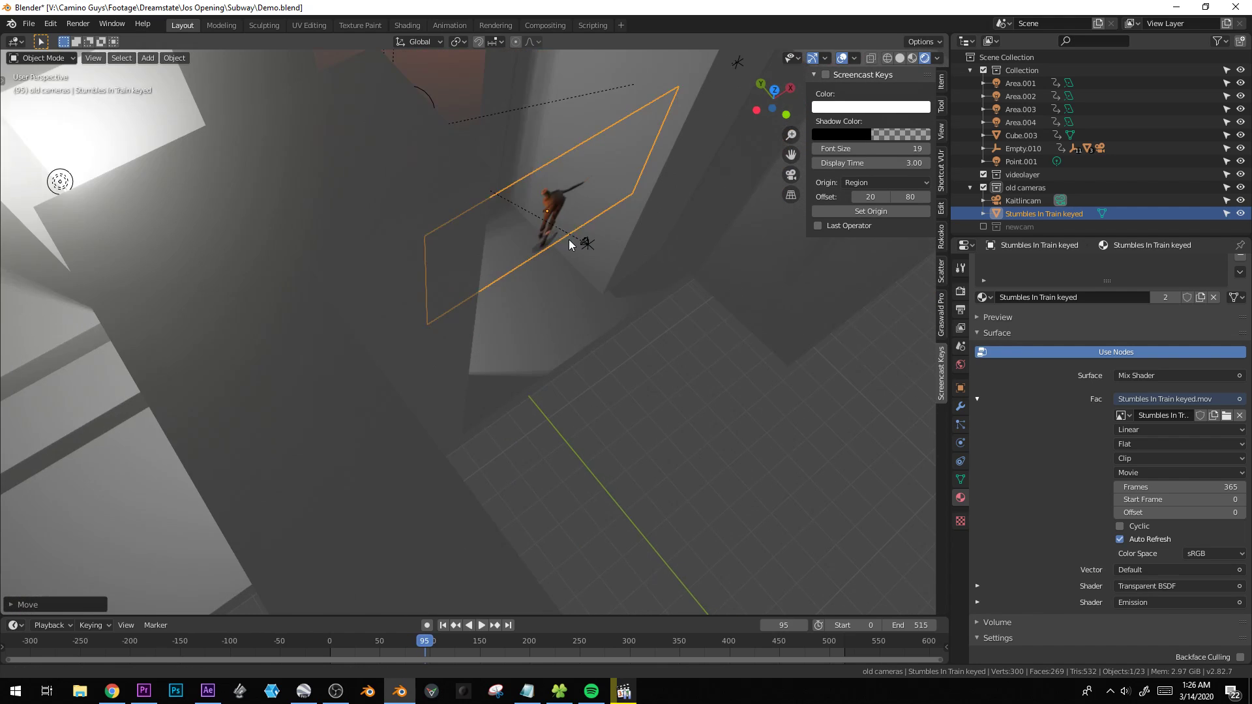
middle_click_drag(573, 223, 551, 306, "shift")
Search the add-on preferences for "copy" to check the Interface: Copy Attributes Menu add-on, and close the preferences.
left_click(51, 25)
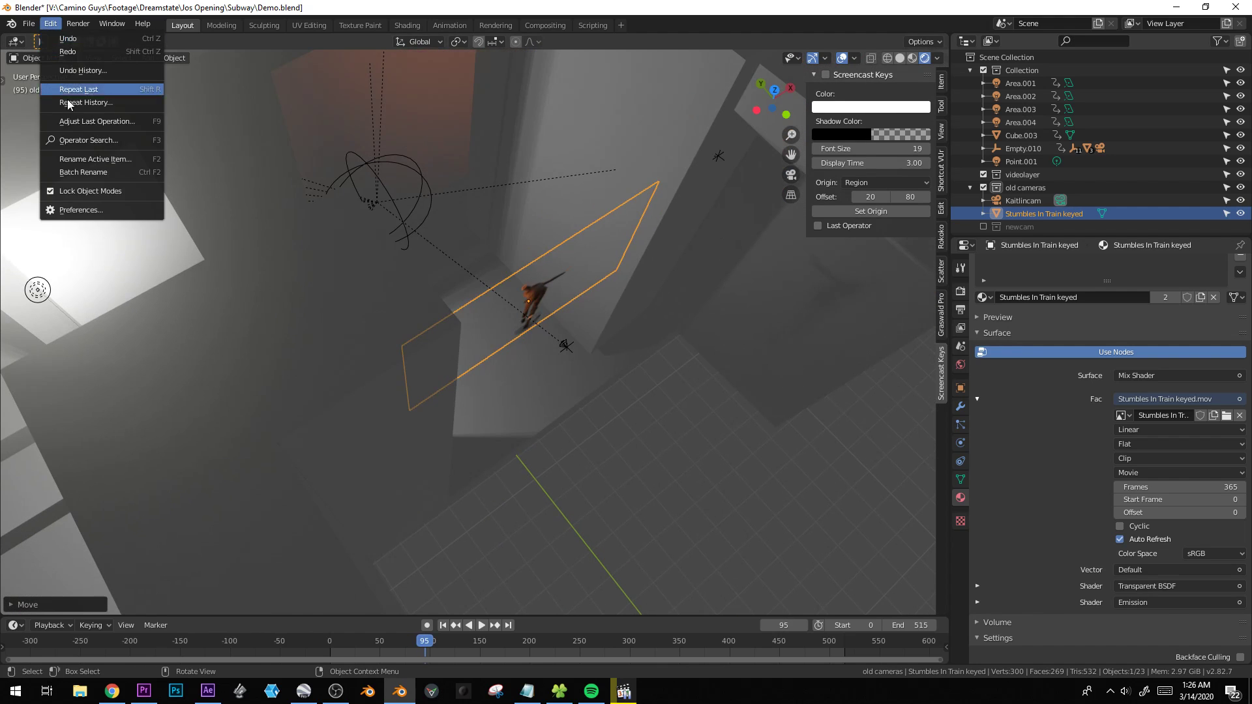
left_click(104, 210)
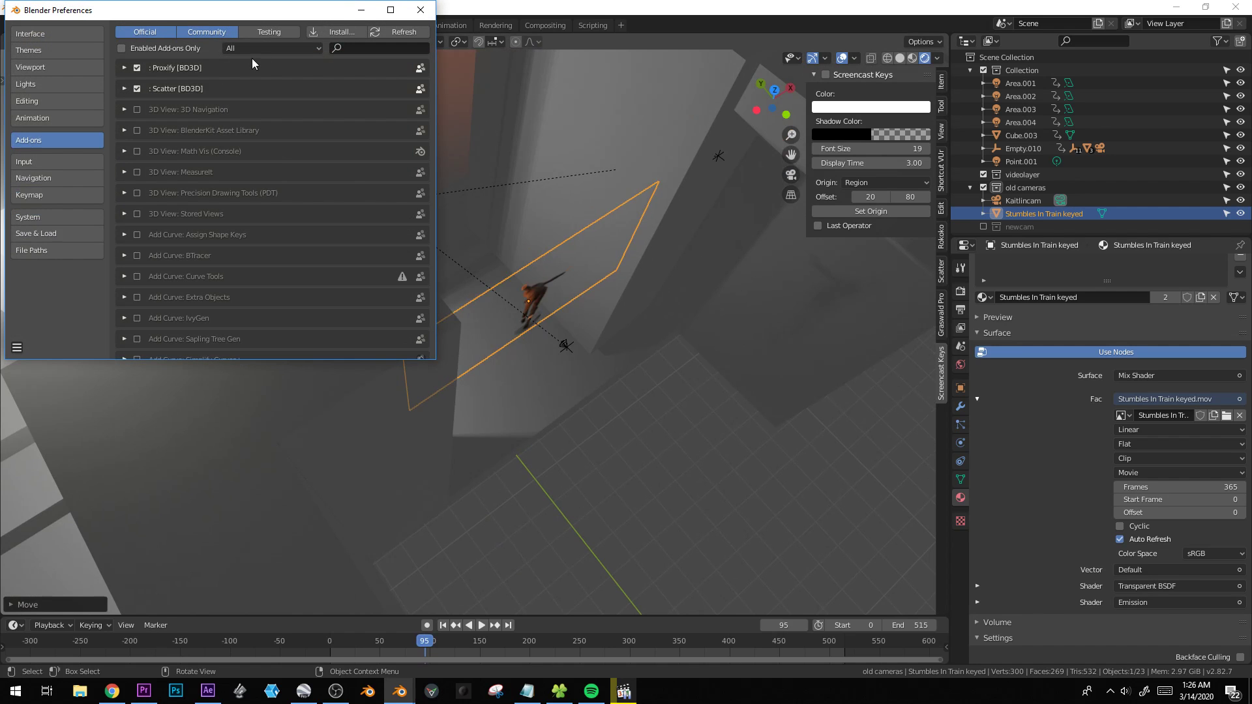
type("copy")
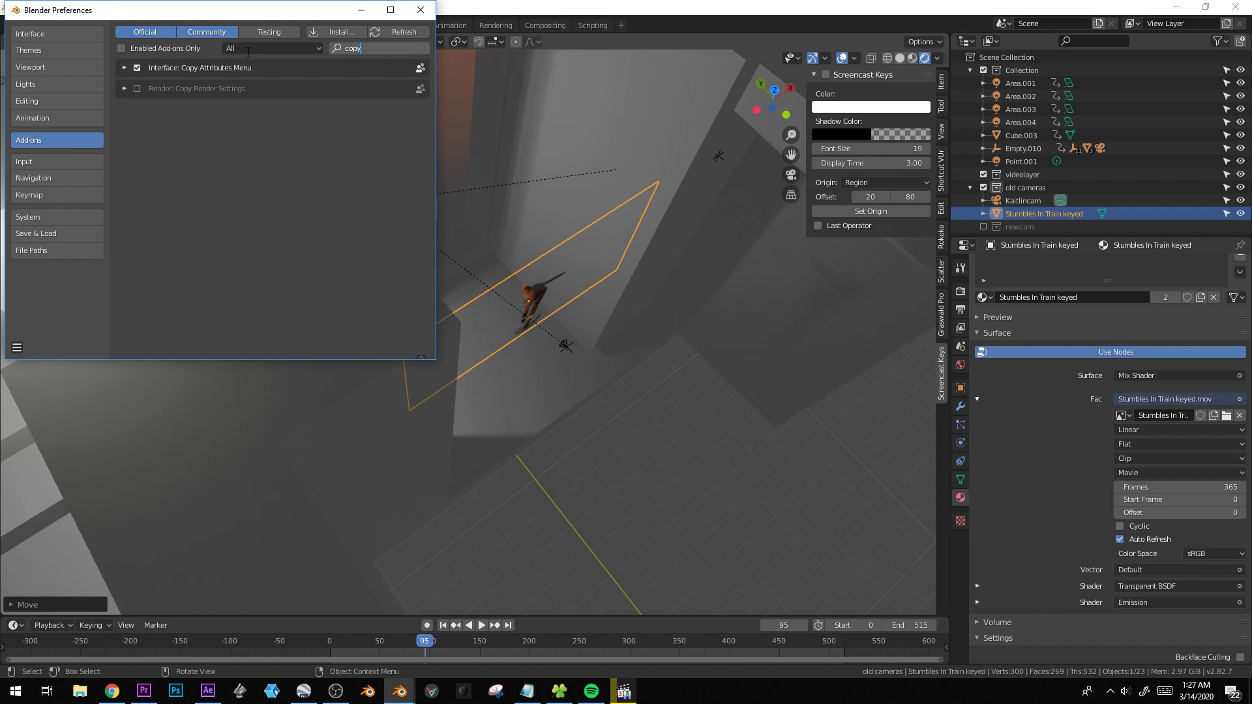
left_click(421, 9)
Copy the tracked camera's location and rotation to the Stumbles In Train keyed plane.
middle_click_drag(566, 327, 616, 303)
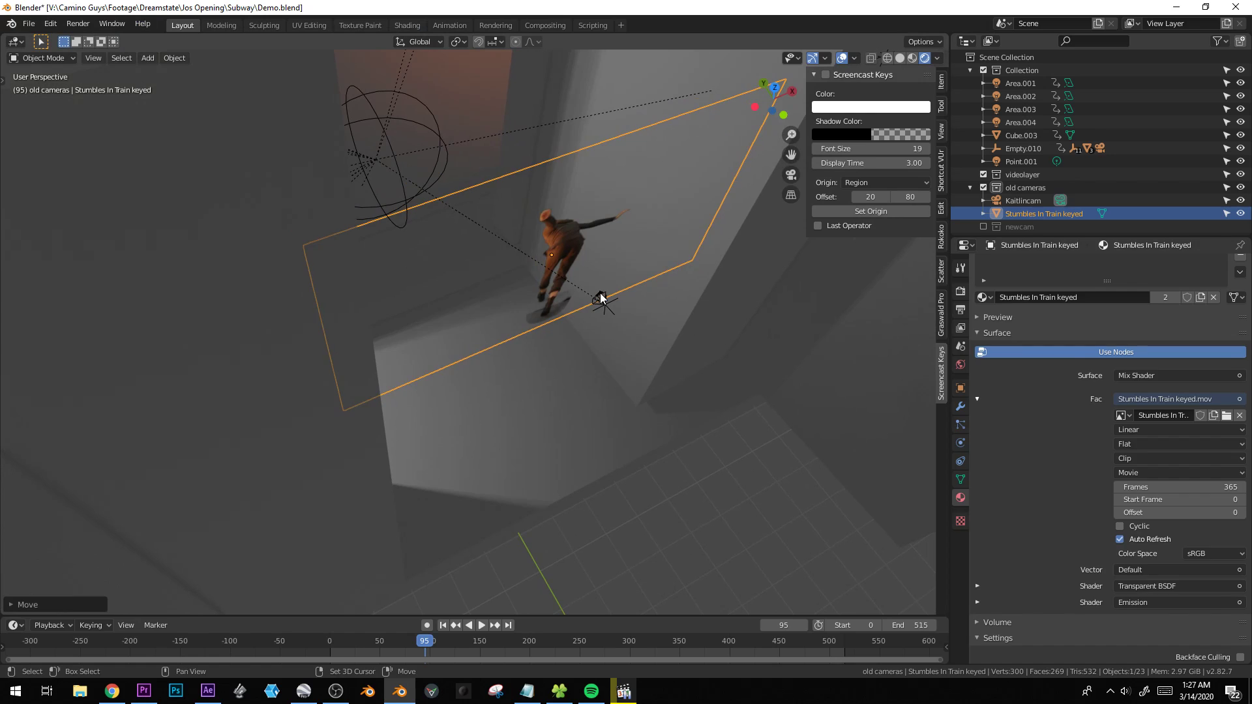
left_click(600, 297, "shift")
key("ctrl+c")
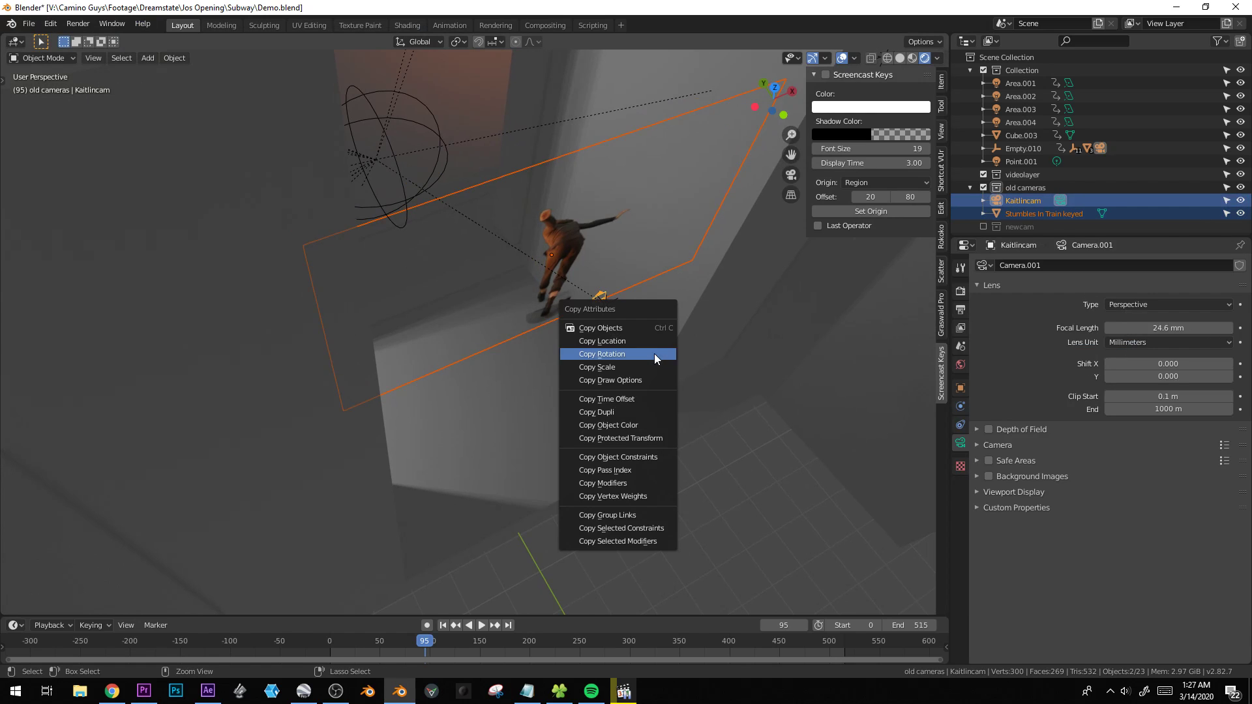
left_click(651, 342)
key("ctrl+c")
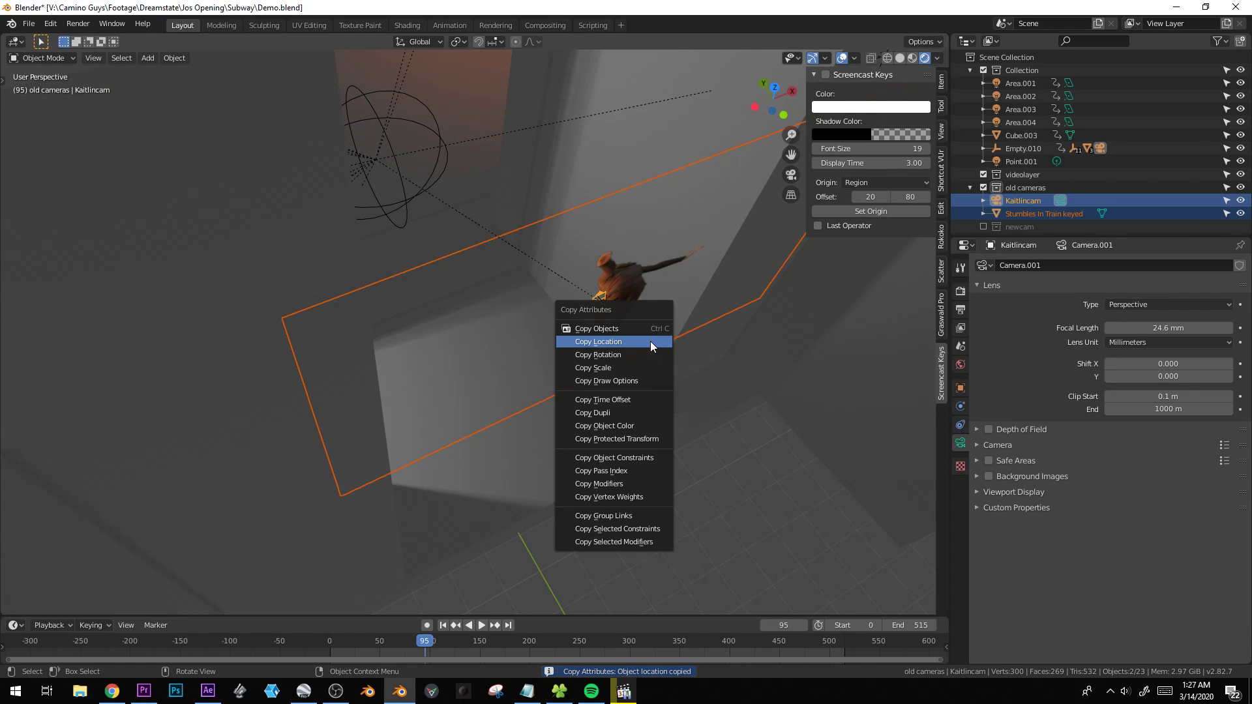
left_click(648, 355)
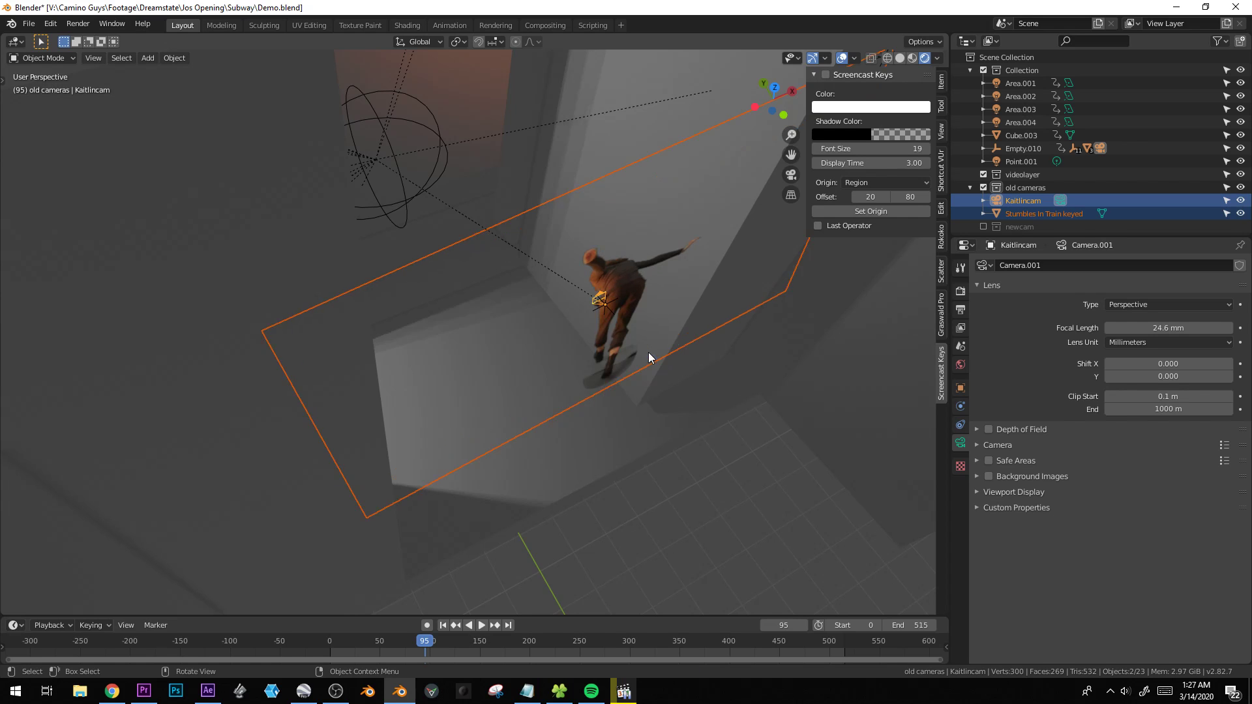
mouse_move(643, 351)
middle_mouse_down()
mouse_move(621, 333)
mouse_move(679, 371)
mouse_move(632, 357)
middle_mouse_up()
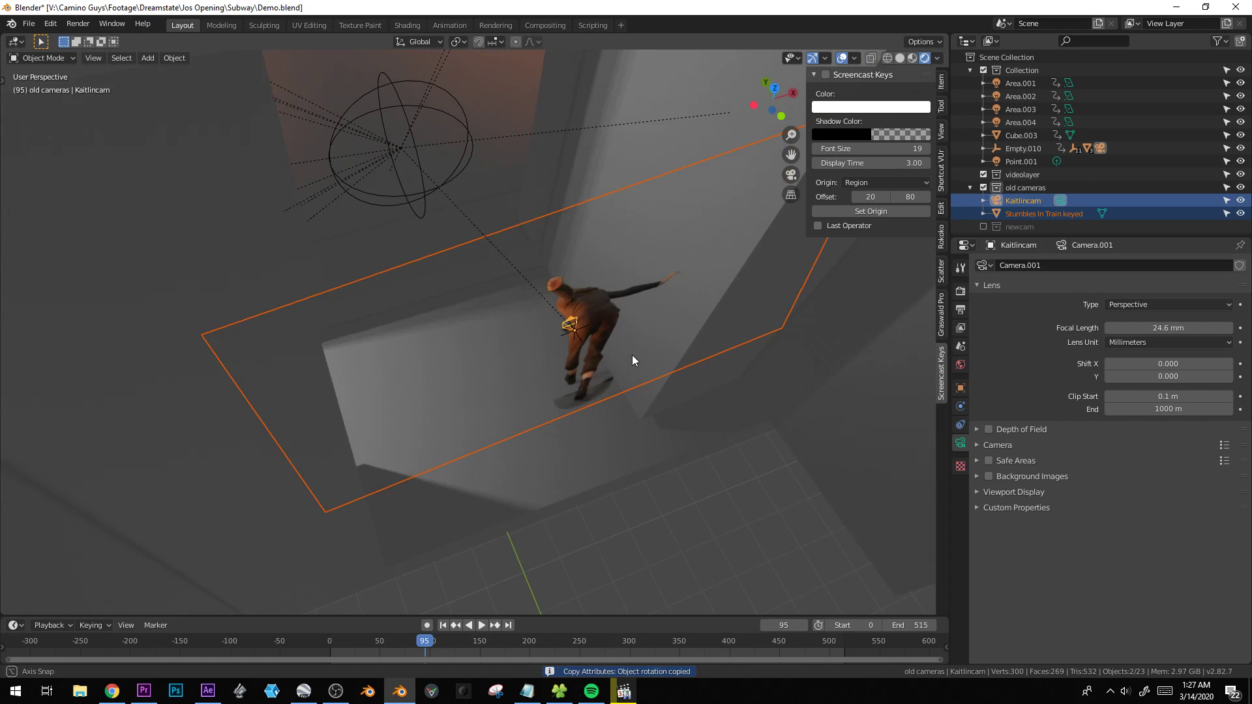
Parent the video plane to the tracked camera as an object parent.
key("ctrl+p")
left_click(599, 341)
mouse_move(612, 346)
middle_mouse_down()
mouse_move(580, 309)
mouse_move(585, 338)
mouse_move(607, 347)
middle_mouse_up()
middle_click_drag(608, 348, 707, 397)
key("g")
key("x")
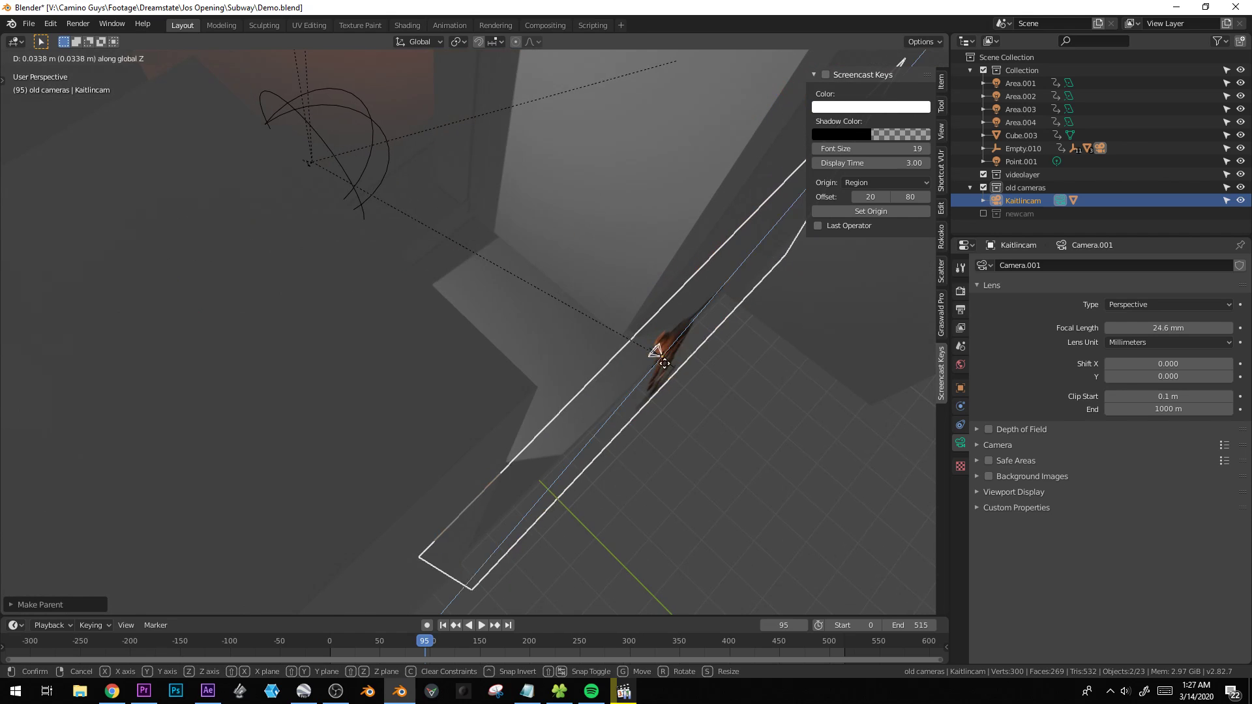
right_click(601, 328)
Duplicate the video plane, try scaling and moving the copy in front of the camera, and delete it.
left_click(725, 318)
key("shift+d")
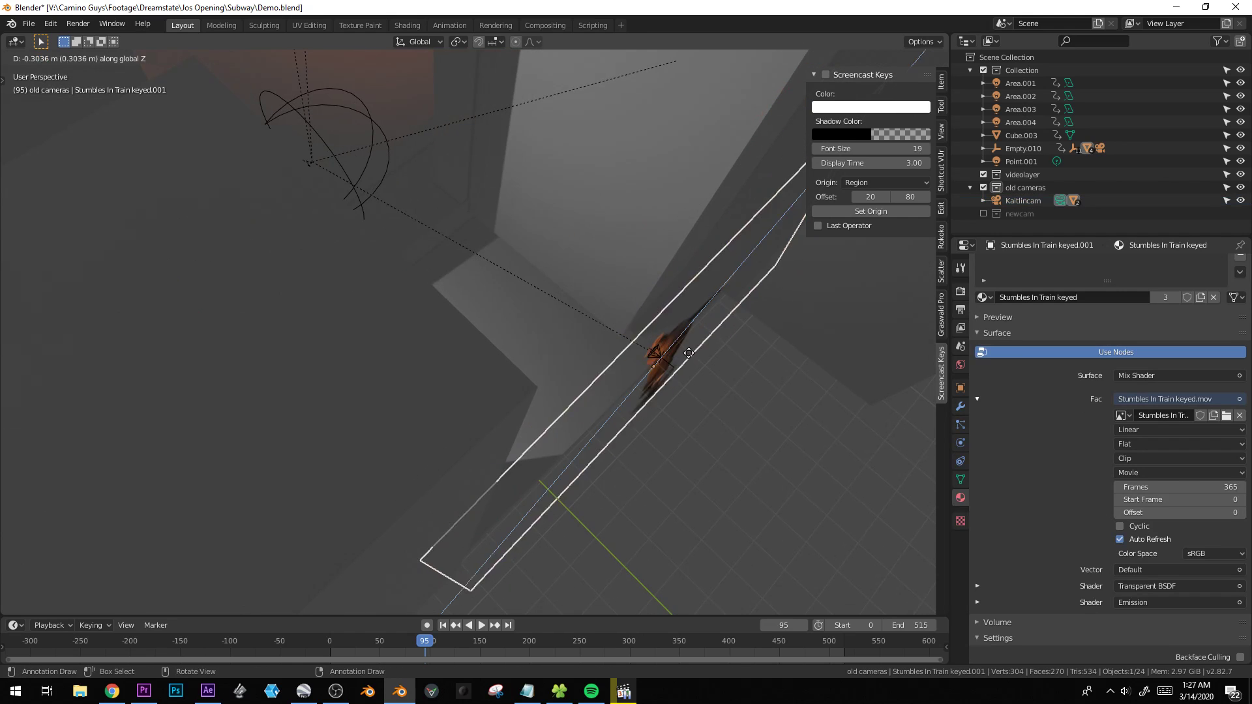
left_click(516, 245)
middle_click_drag(515, 244, 629, 203)
key("s")
left_click(736, 459)
key("g")
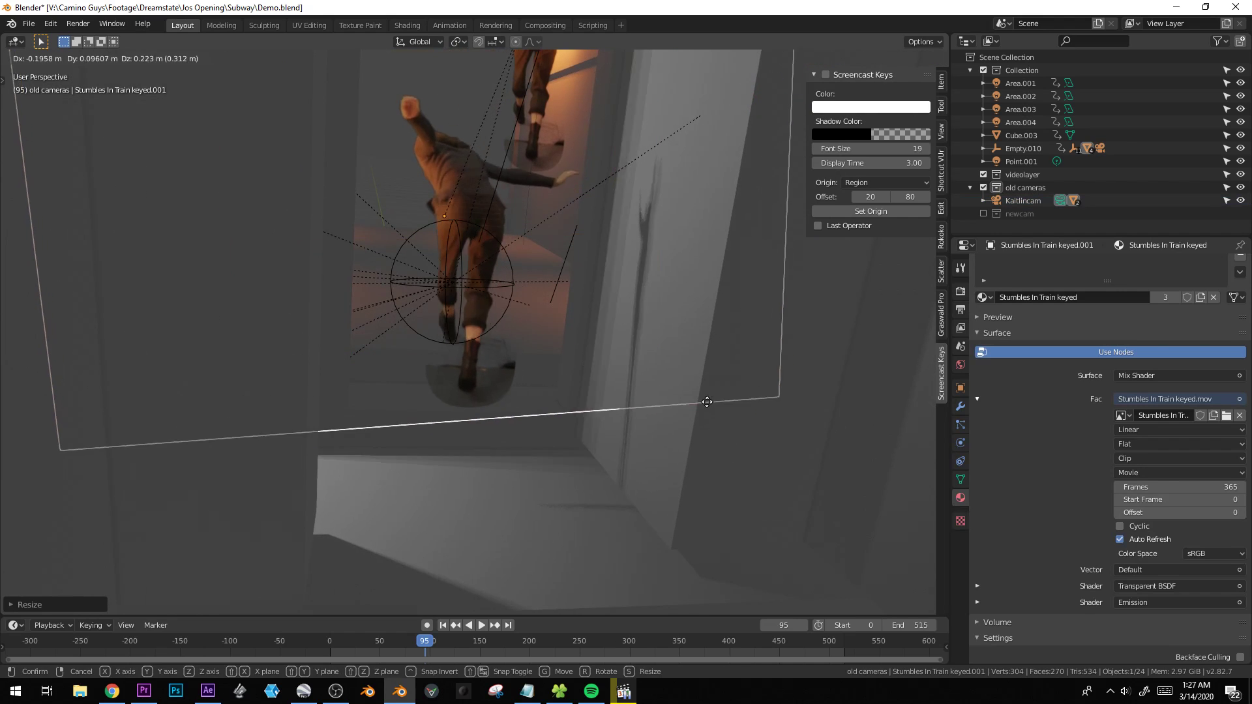
left_click(696, 381)
middle_click_drag(462, 195, 523, 251)
key("x")
left_click(523, 252)
At frame 96, scale the original video plane by about 1.09 to fit the camera frame.
middle_click_drag(565, 325, 511, 392)
left_click(513, 395)
middle_click_drag(562, 307, 574, 263)
key("Right")
key("KP_0")
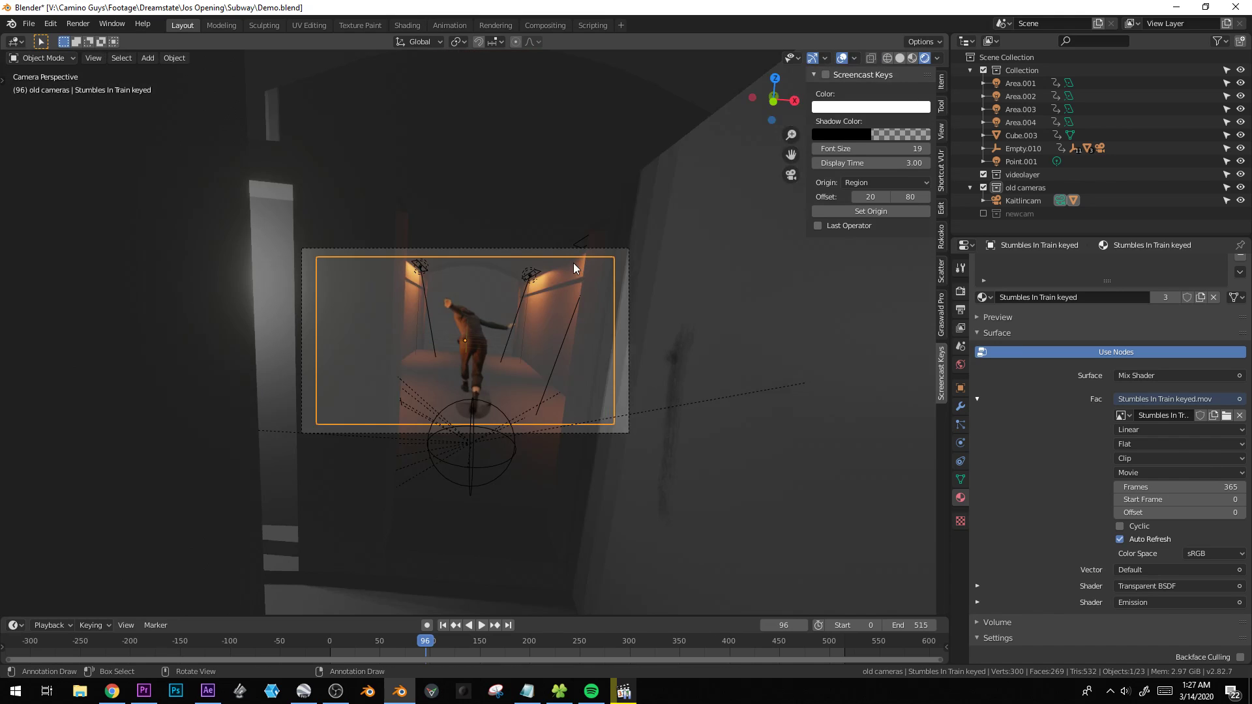
scroll(573, 263, "up", 3)
key("s")
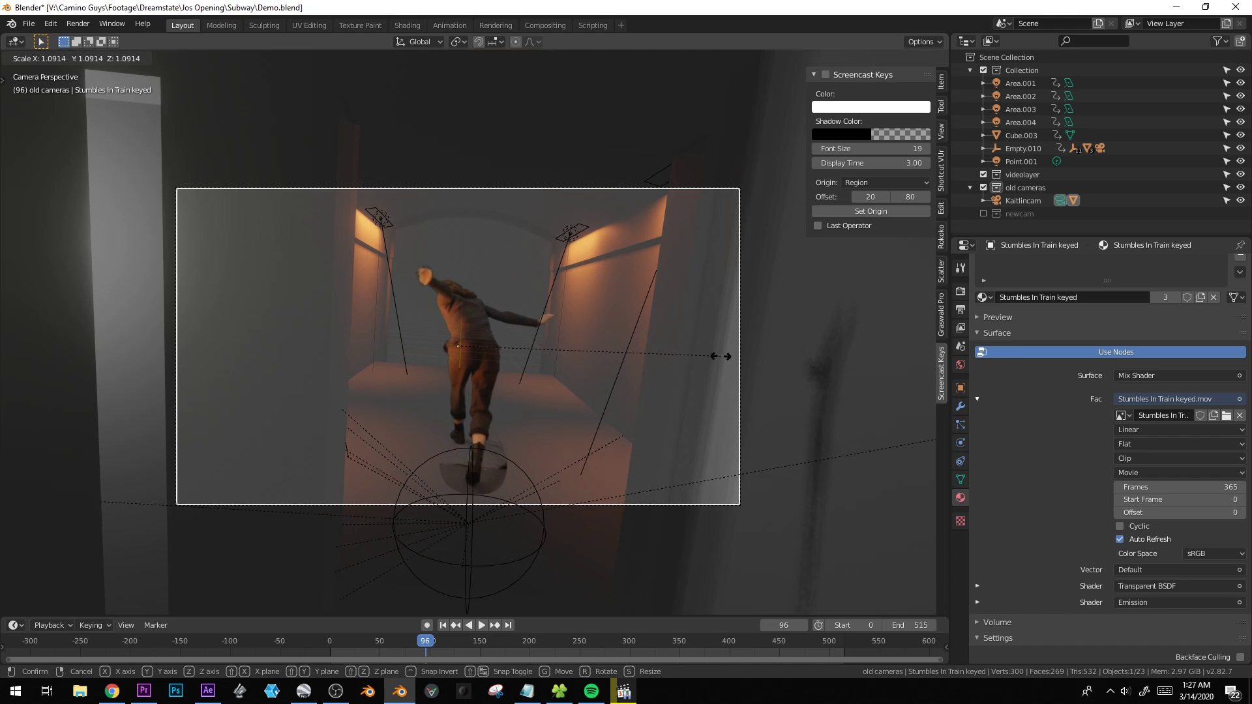
left_click(722, 356)
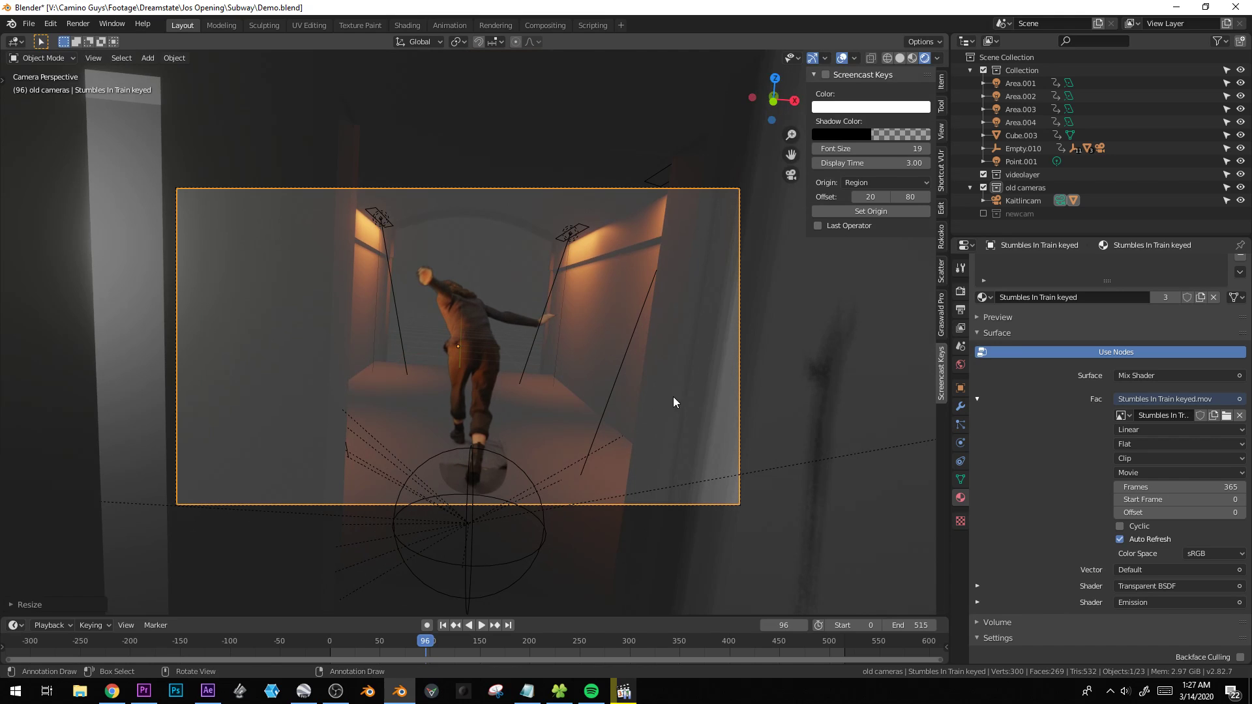
Try moving the video plane along its local Z axis, and undo the recent placement edits.
middle_click_drag(506, 366, 403, 243)
key("g")
key("z")
key("z")
right_click(501, 393)
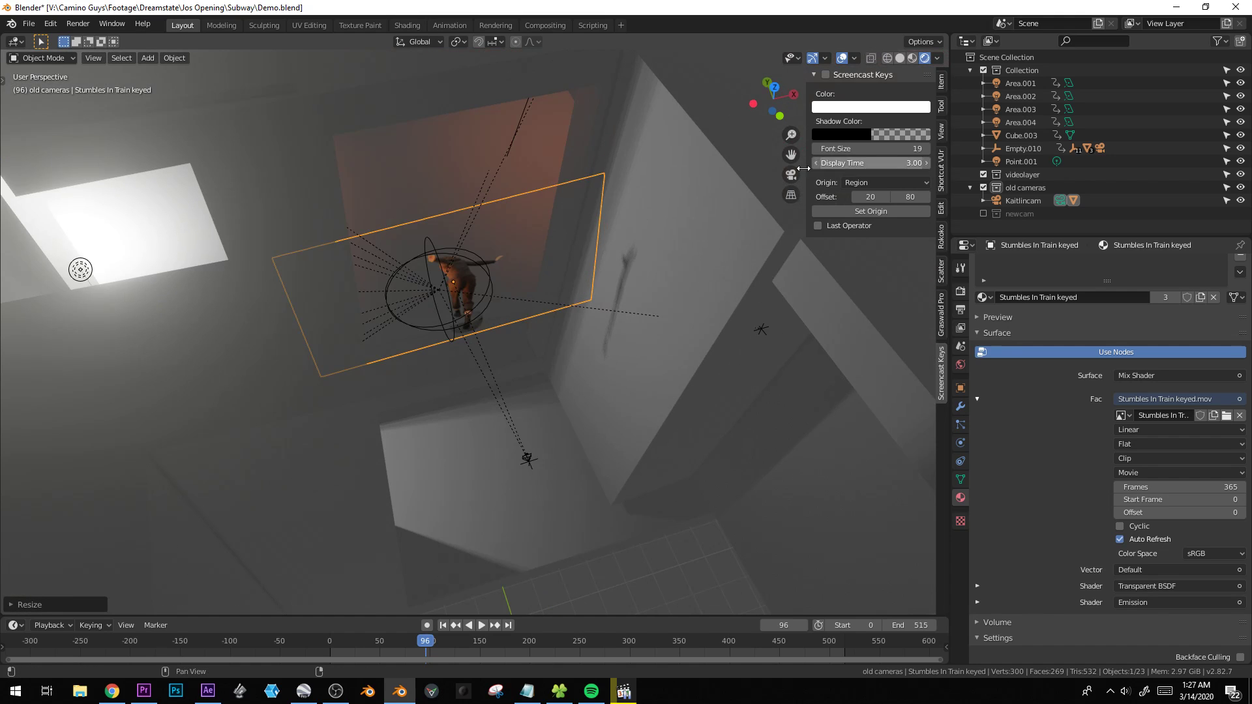
key("g")
key("z")
key("z")
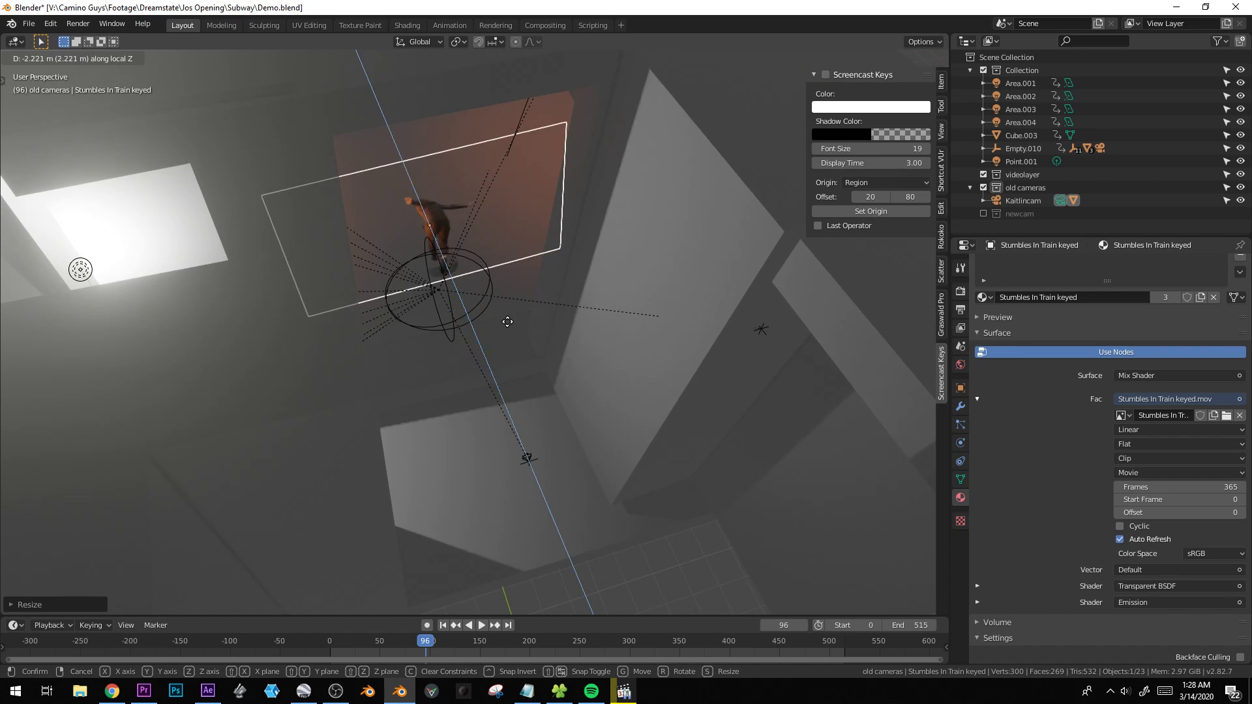
left_click(548, 337)
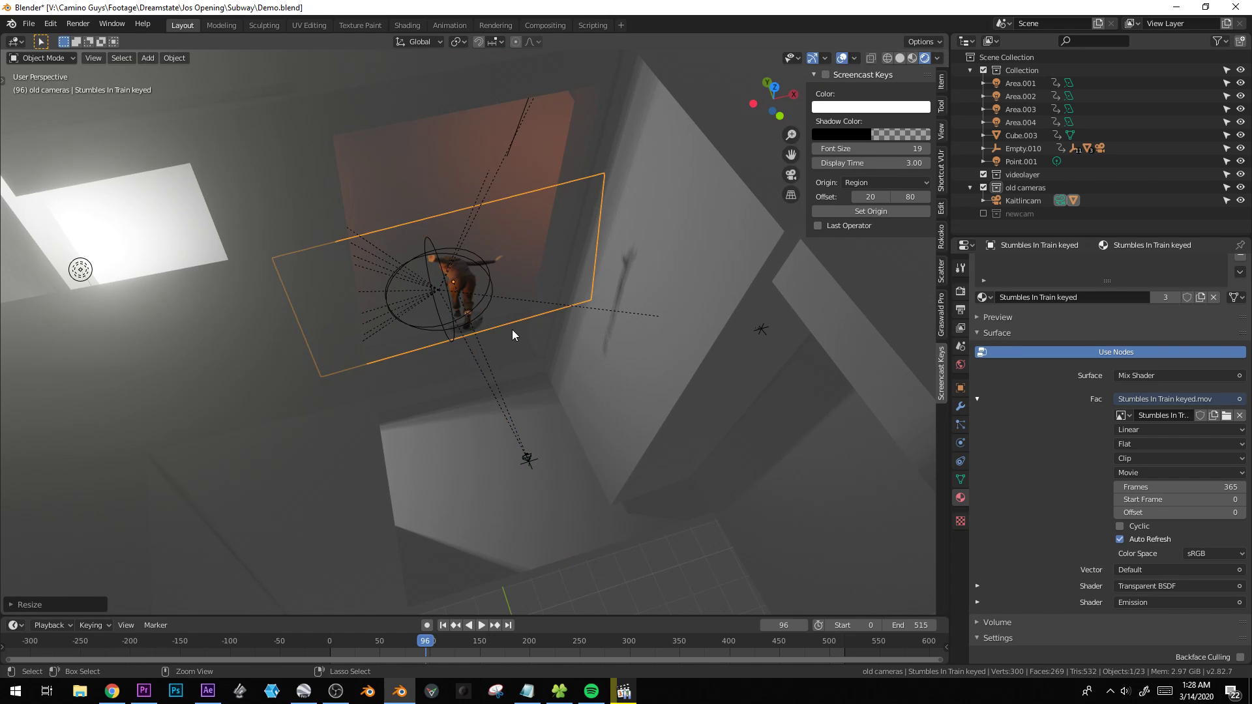
key("ctrl+z")
key("ctrl+z")
In Edit Mode, move the video plane's mesh along its local Z axis away from the camera.
middle_click_drag(513, 336, 557, 355)
key("Tab")
key("g")
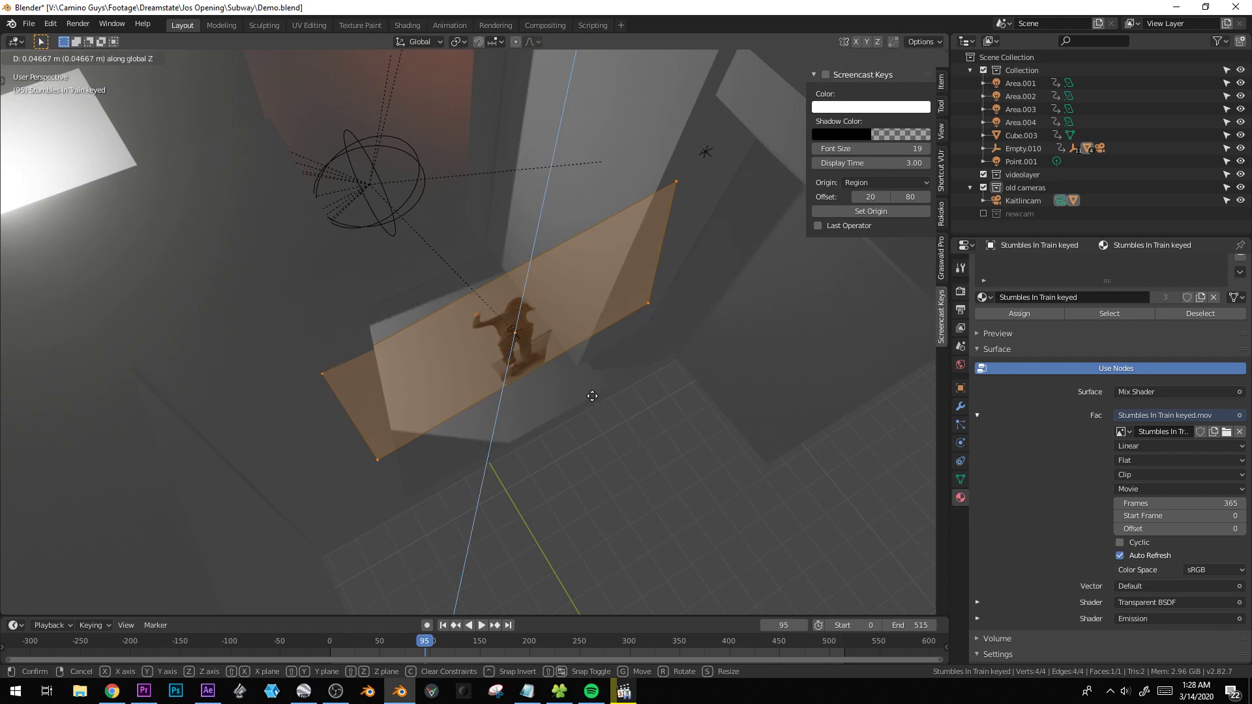
left_click(501, 257)
key("KP_0")
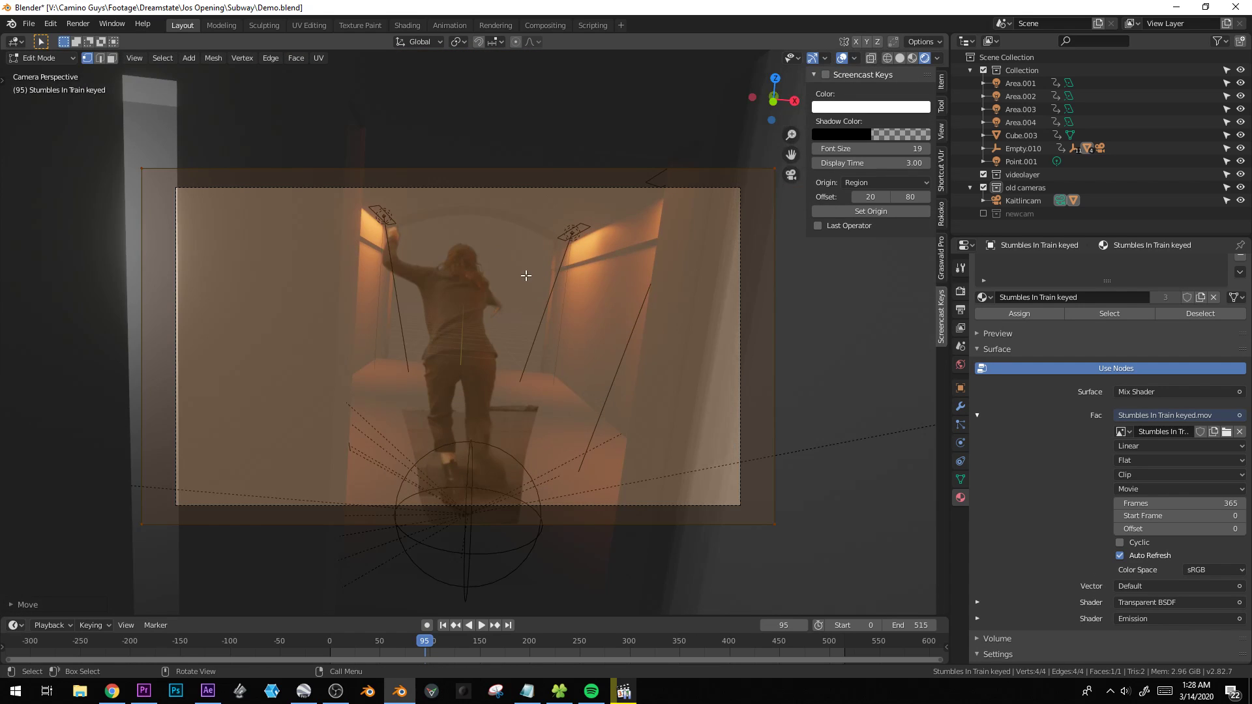
Fine-tune the mesh along local Z until its edges match the camera frame, and return to Object Mode.
scroll(351, 377, "up", 4)
key("g")
key("z")
key("z")
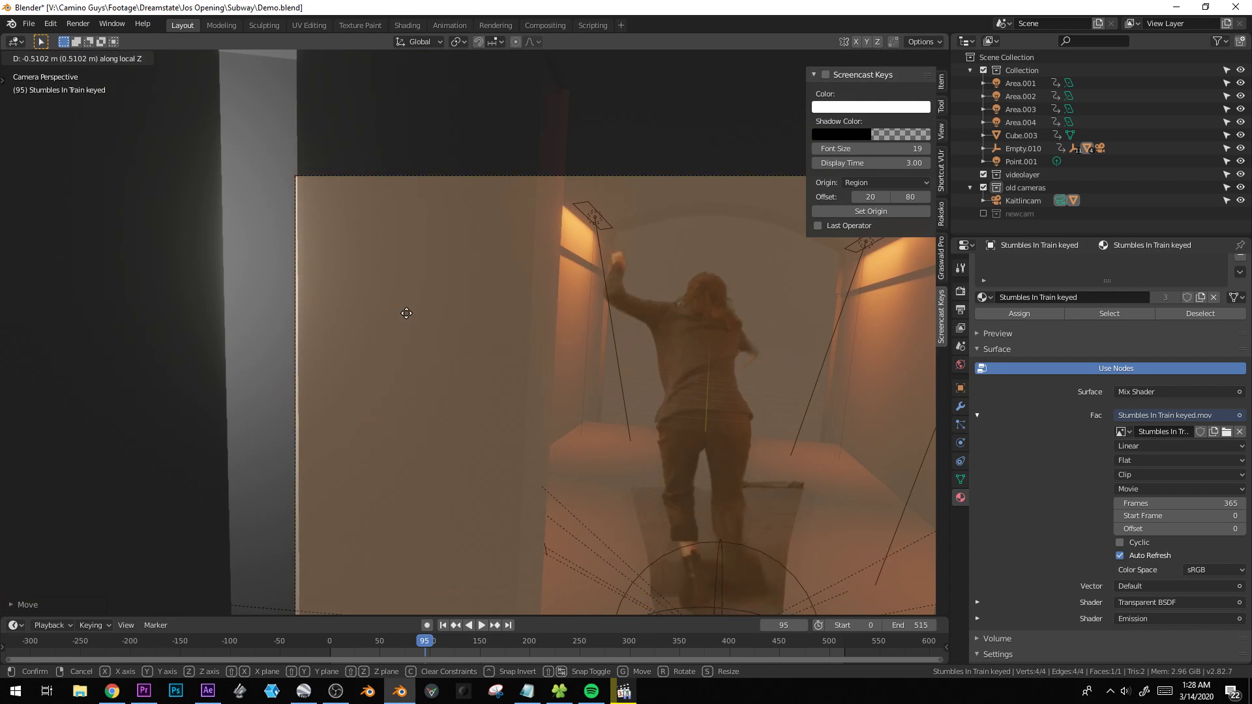
left_click(327, 520)
middle_click_drag(219, 261, 326, 391, "shift")
scroll(327, 391, "up", 8)
key("g")
key("z")
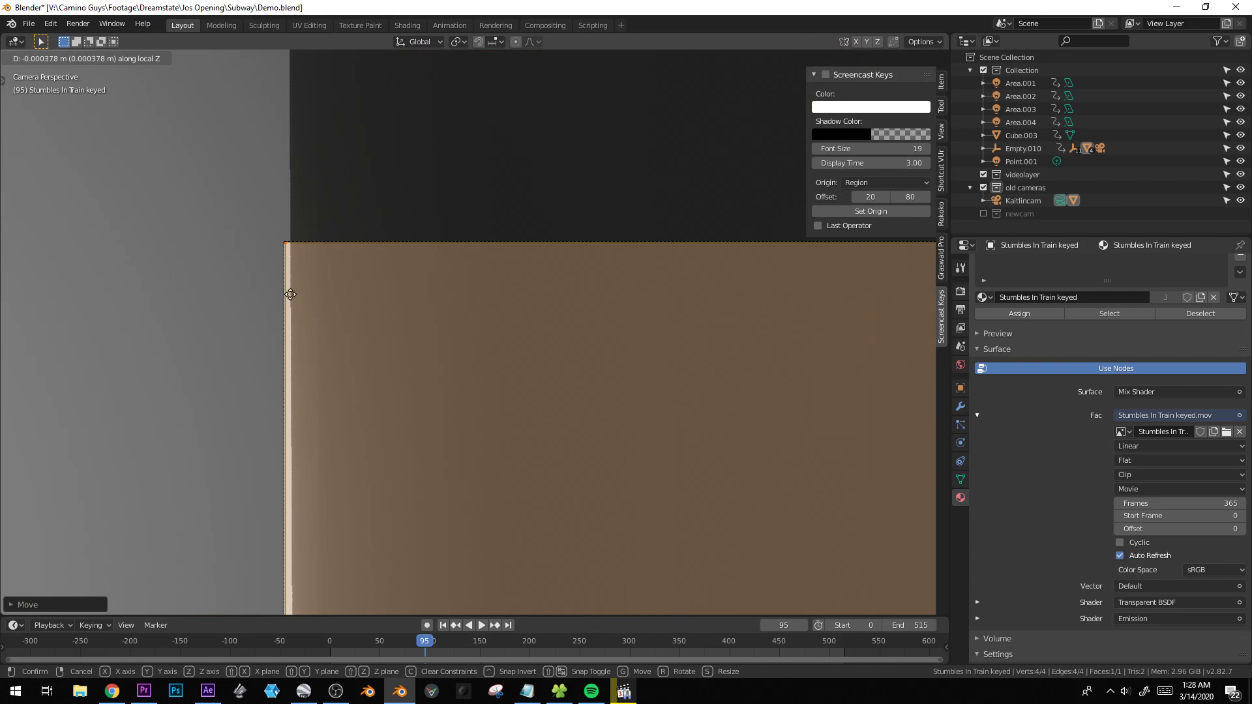
left_click(436, 443)
key("Tab")
Resize the video plane from its origin at the camera to a scale of about 3.9, checking it in camera view.
scroll(405, 369, "down", 12)
middle_click_drag(663, 438, 212, 224)
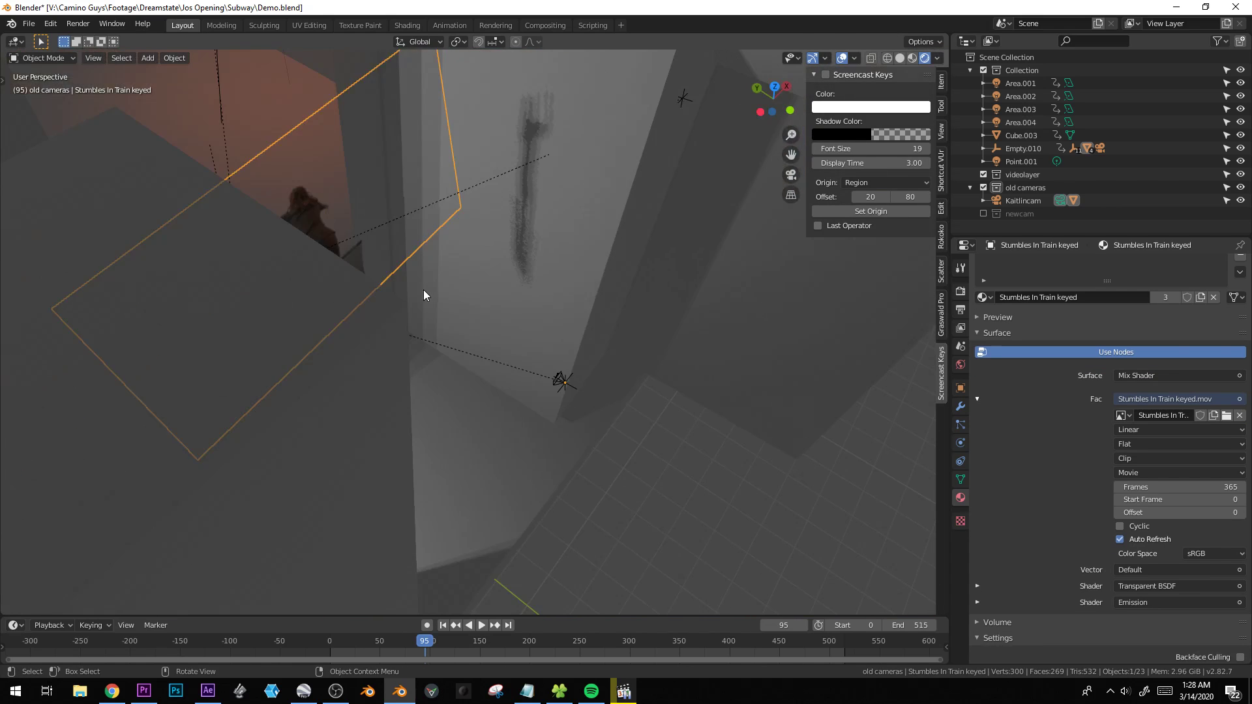
key("s")
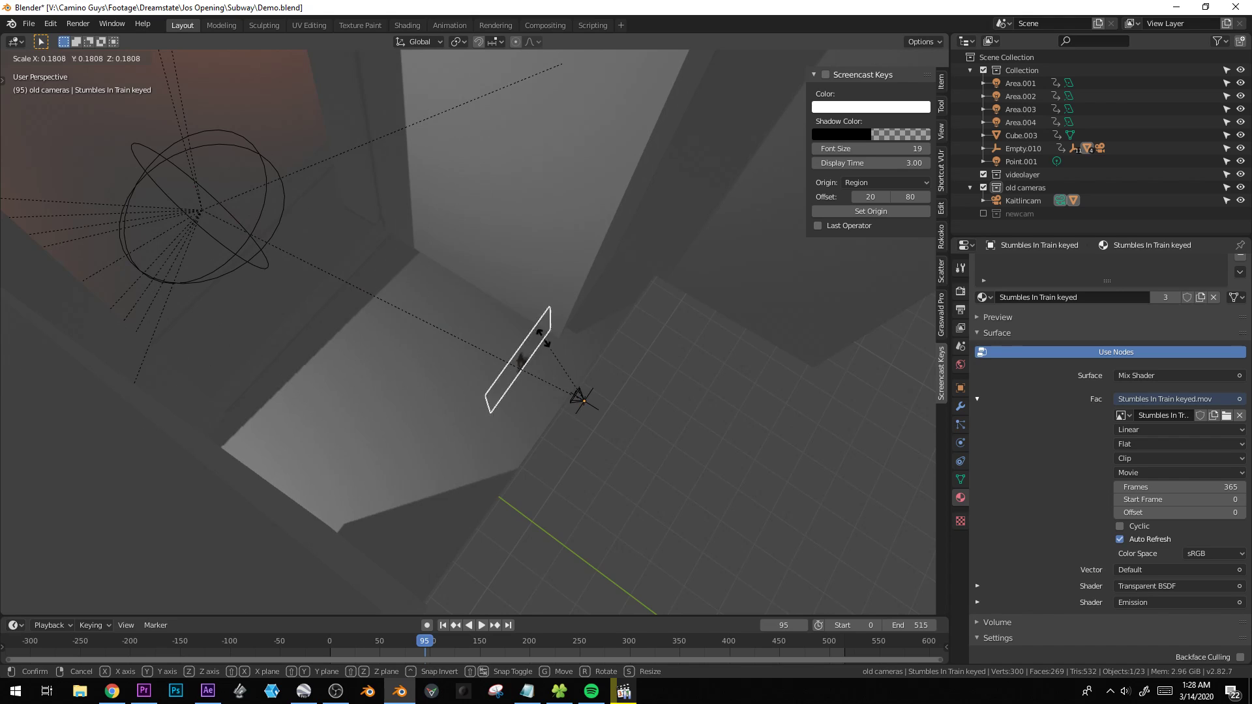
left_click(499, 280)
key("KP_0")
scroll(604, 284, "up", 2)
middle_click_drag(580, 245, 577, 499, "shift")
key("s")
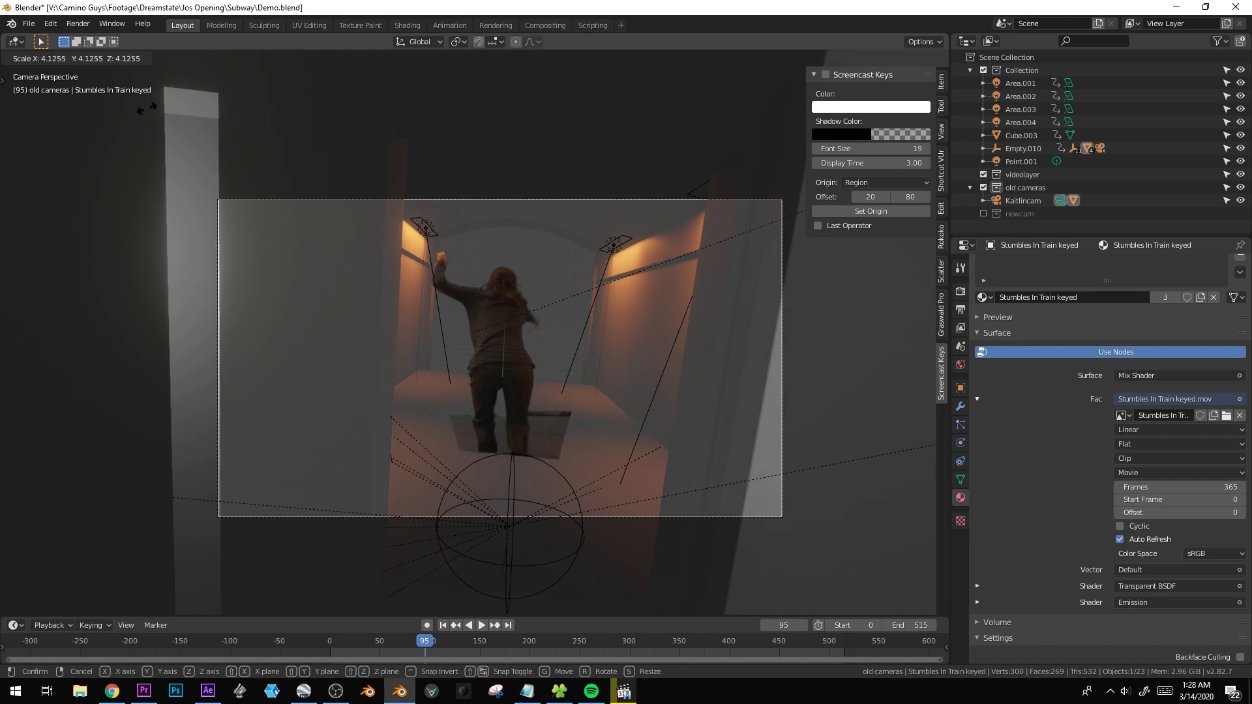
left_click(619, 274)
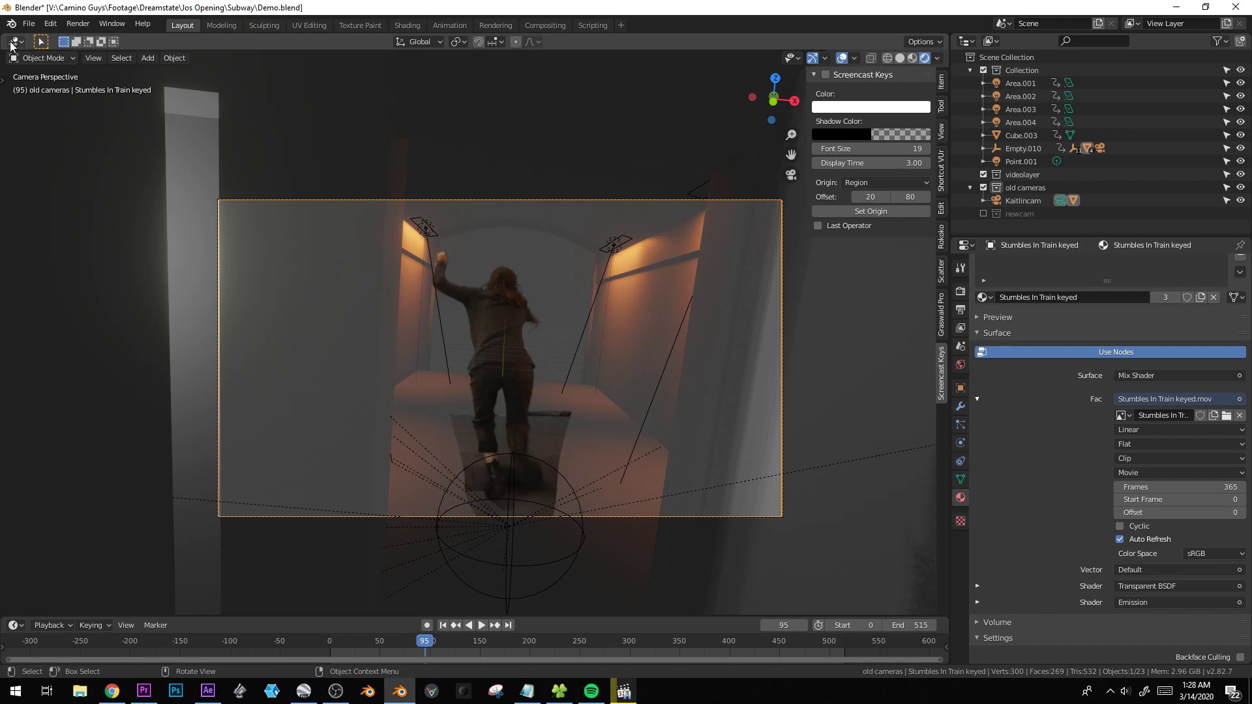
Split the 3D viewport in two and set the new view to Material Preview shading, showing the plane from outside the camera.
mouse_move(2, 36)
left_mouse_down()
mouse_move(117, 62)
mouse_move(401, 228)
left_mouse_up()
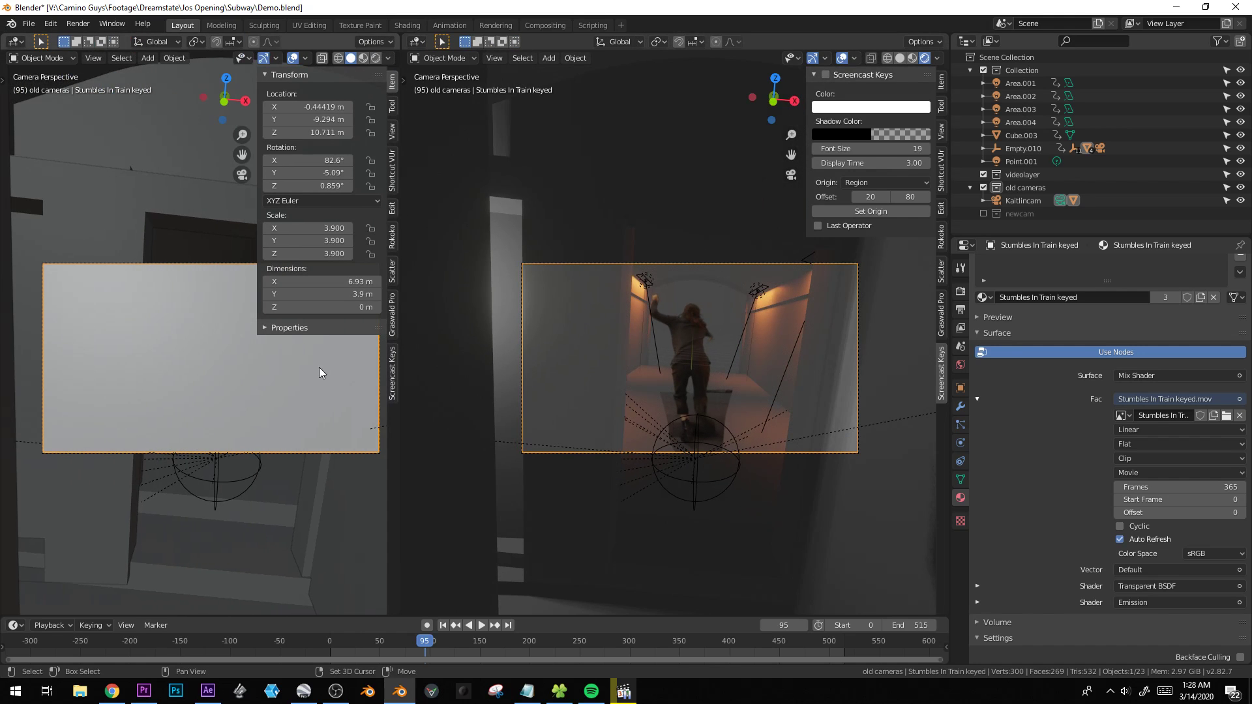
middle_click_drag(325, 366, 183, 322)
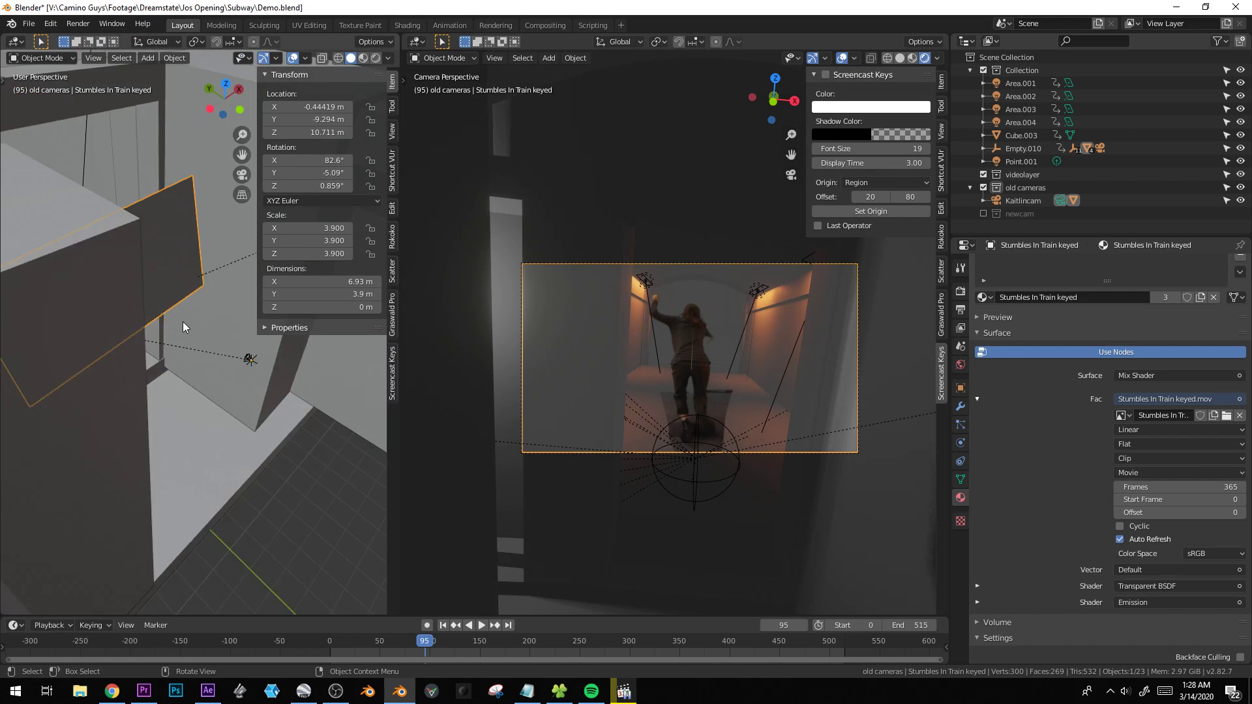
scroll(183, 322, "down", 5)
key("z")
left_click(206, 445)
scroll(174, 429, "up", 4)
mouse_move(169, 398)
middle_mouse_down()
mouse_move(175, 429)
mouse_move(167, 377)
middle_mouse_up()
middle_click_drag(613, 390, 642, 403)
key("g")
key("z")
right_click(200, 355)
key("g")
key("y")
right_click(215, 392)
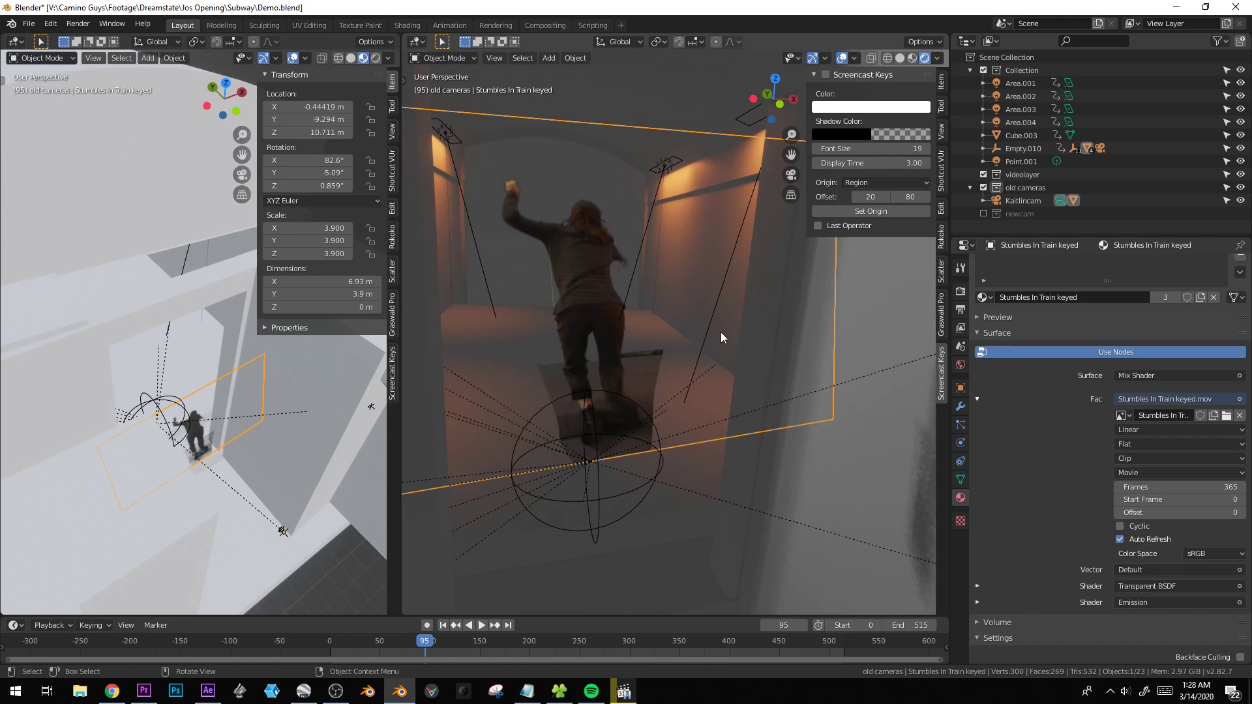
Try enlarging the video plane at frame 95 while comparing the camera view with the outside view.
key("KP_0")
key("s")
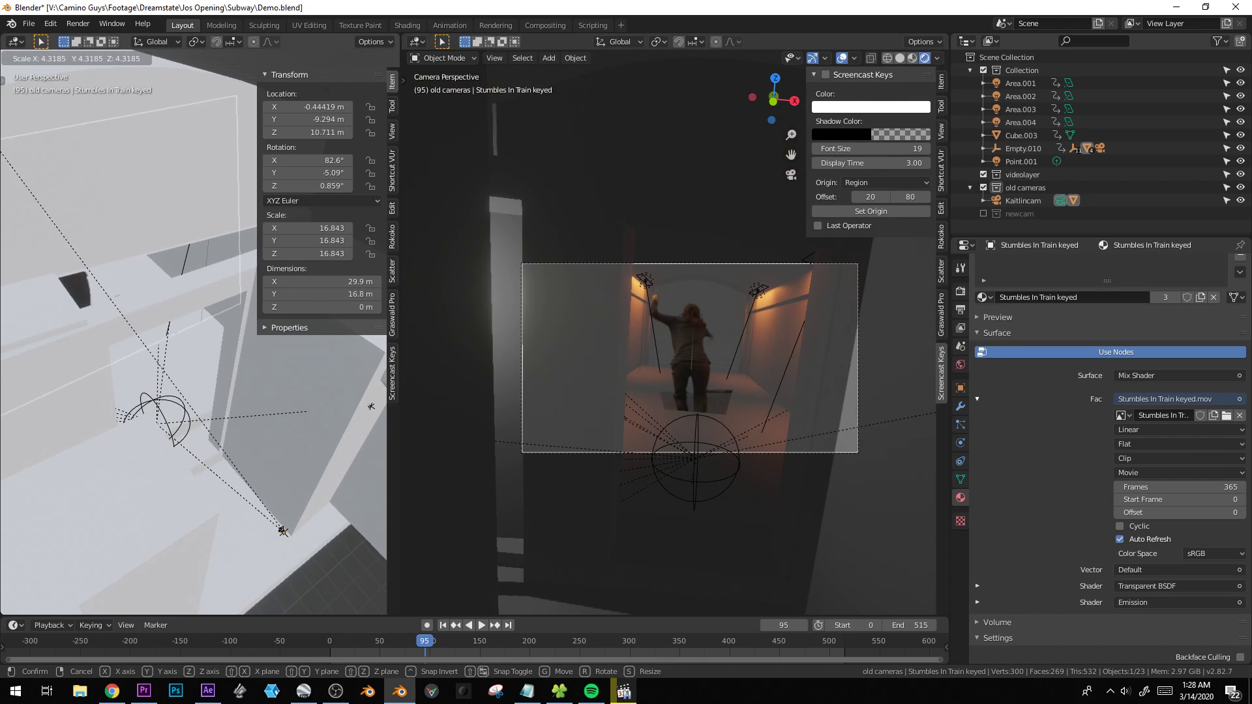
right_click(319, 68)
scroll(642, 448, "up", 2)
middle_click_drag(705, 489, 714, 406, "shift")
scroll(714, 406, "up", 1)
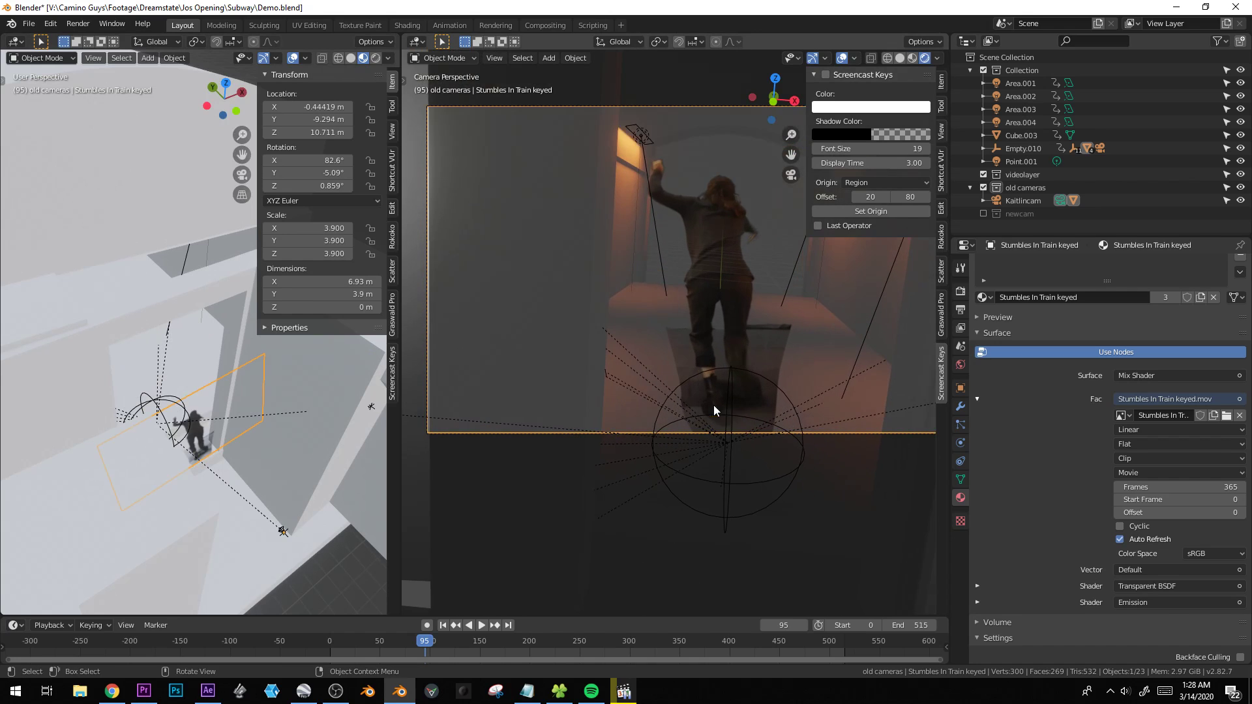
scroll(694, 397, "up", 1)
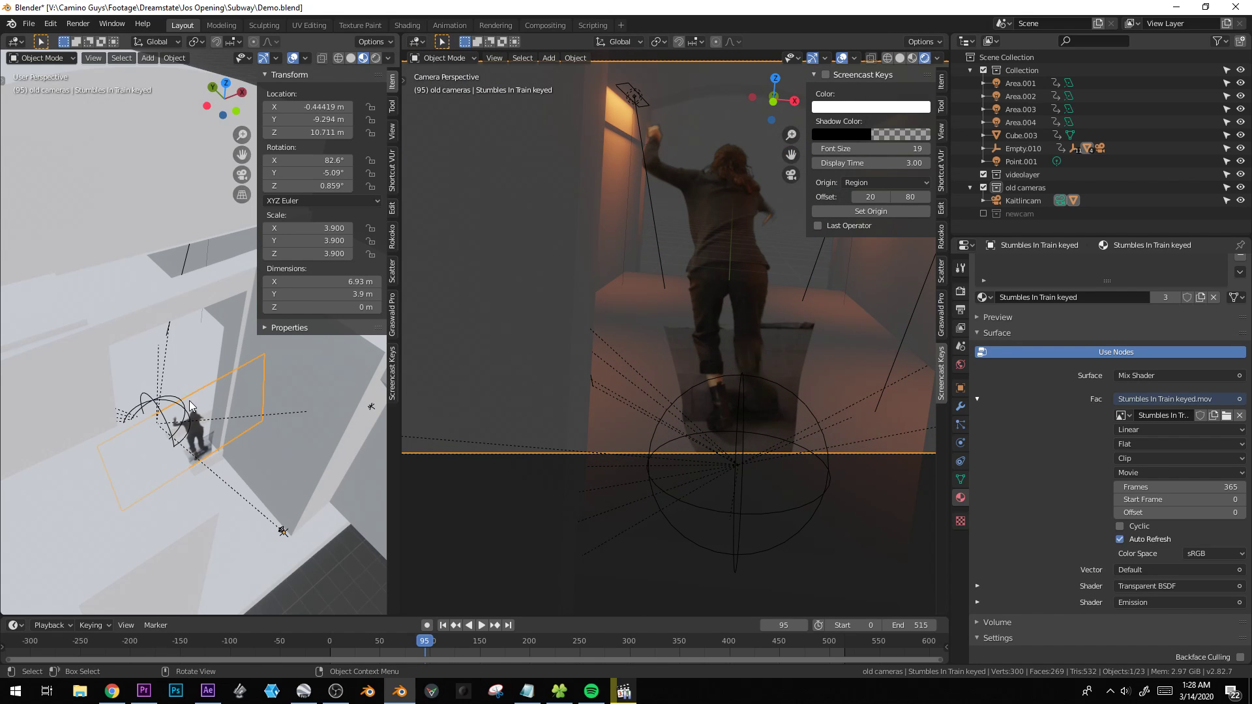
key("s")
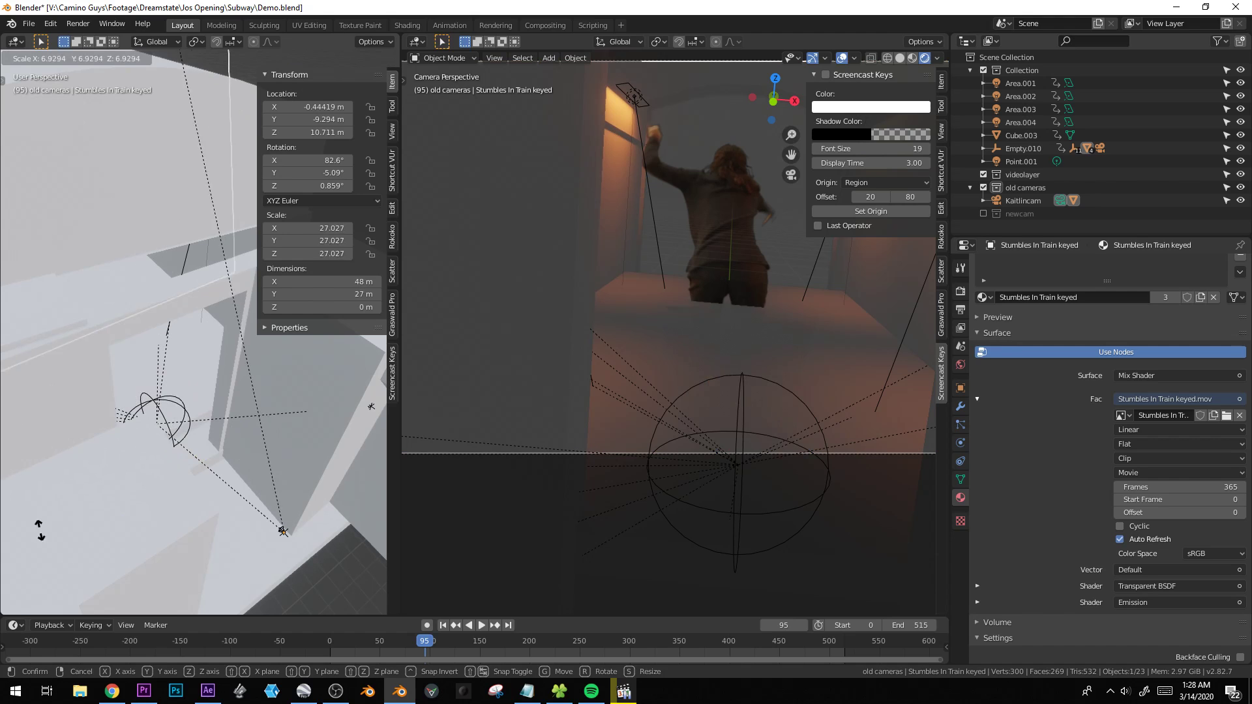
right_click(234, 177)
At frame 114, enlarge the video plane to a scale of about 13.94 to place the figure deeper in the scene.
left_click_drag(437, 640, 445, 639)
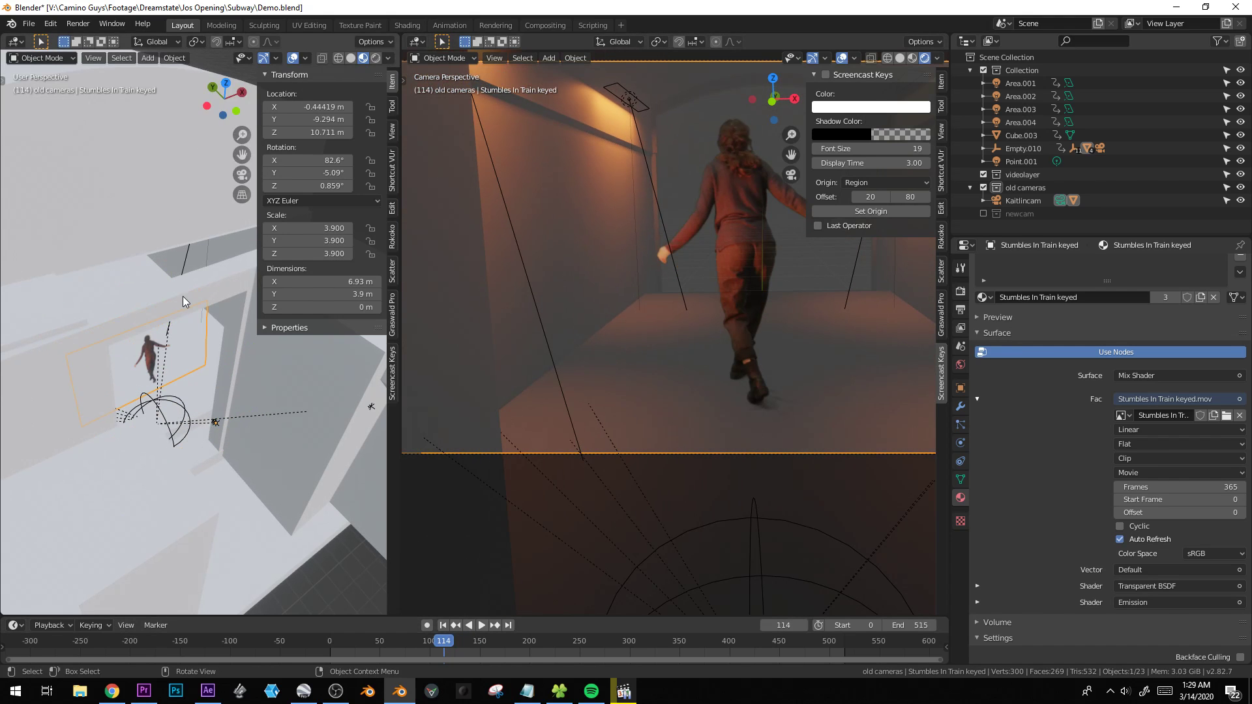
key("s")
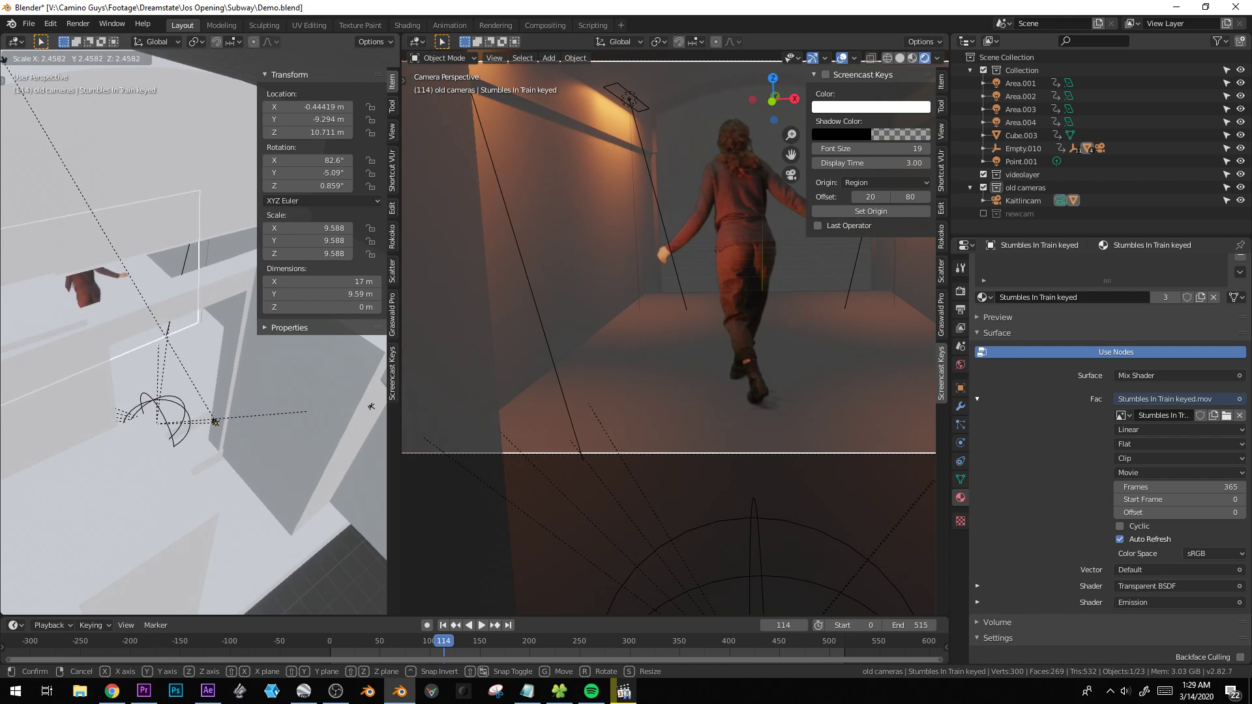
left_click(316, 506)
middle_click_drag(217, 401, 184, 432)
key("s")
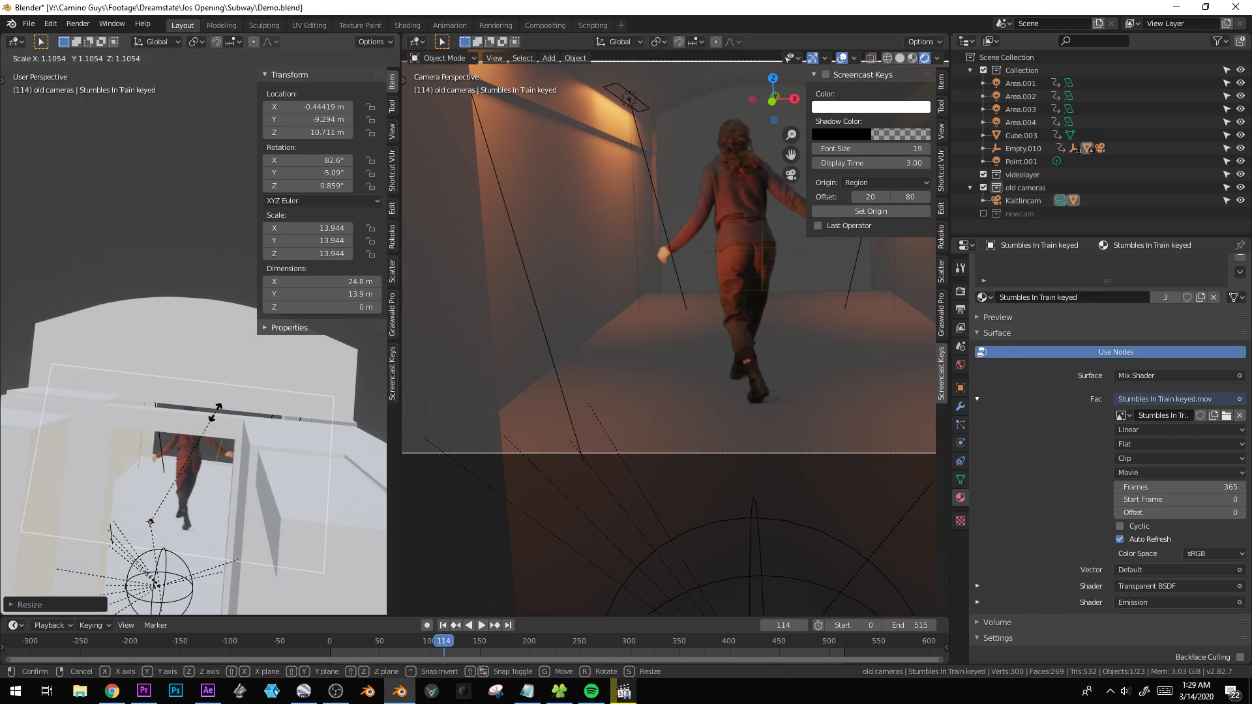
left_click(215, 412)
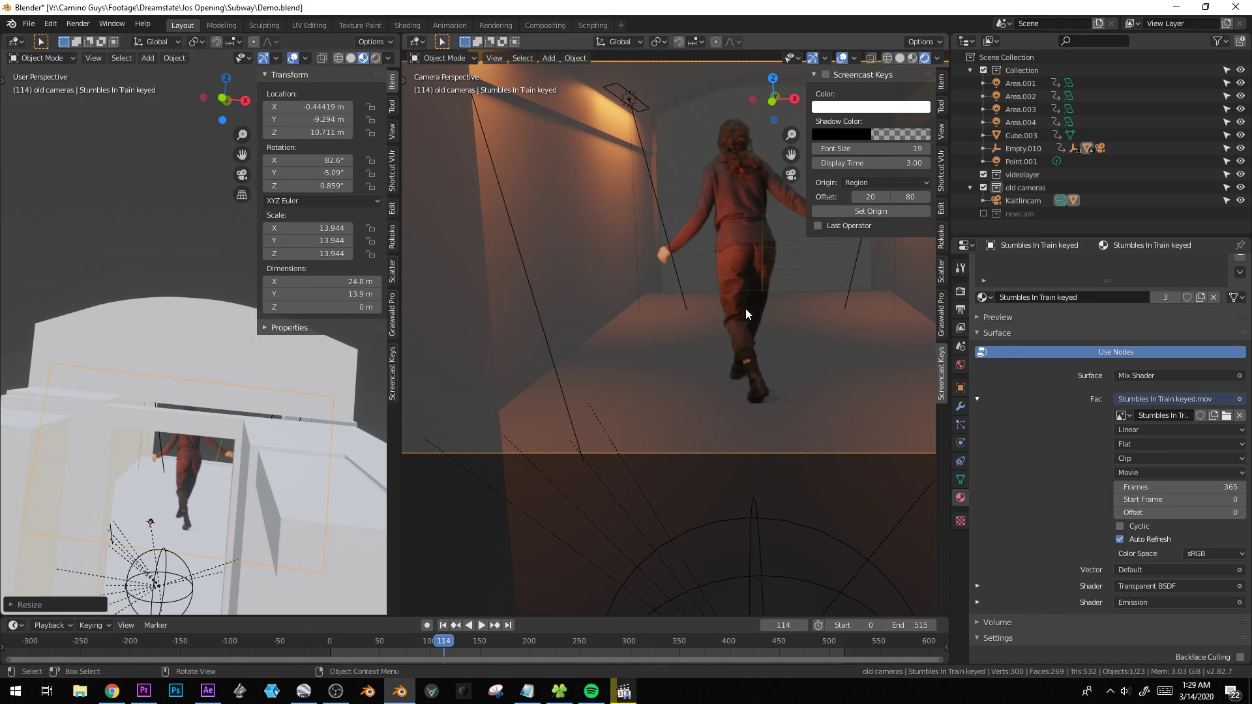
Select the floor cube beneath the figure in camera view, and switch to the OMEGASHOT project in After Effects.
middle_click_drag(712, 225, 680, 307, "shift")
left_click(633, 459)
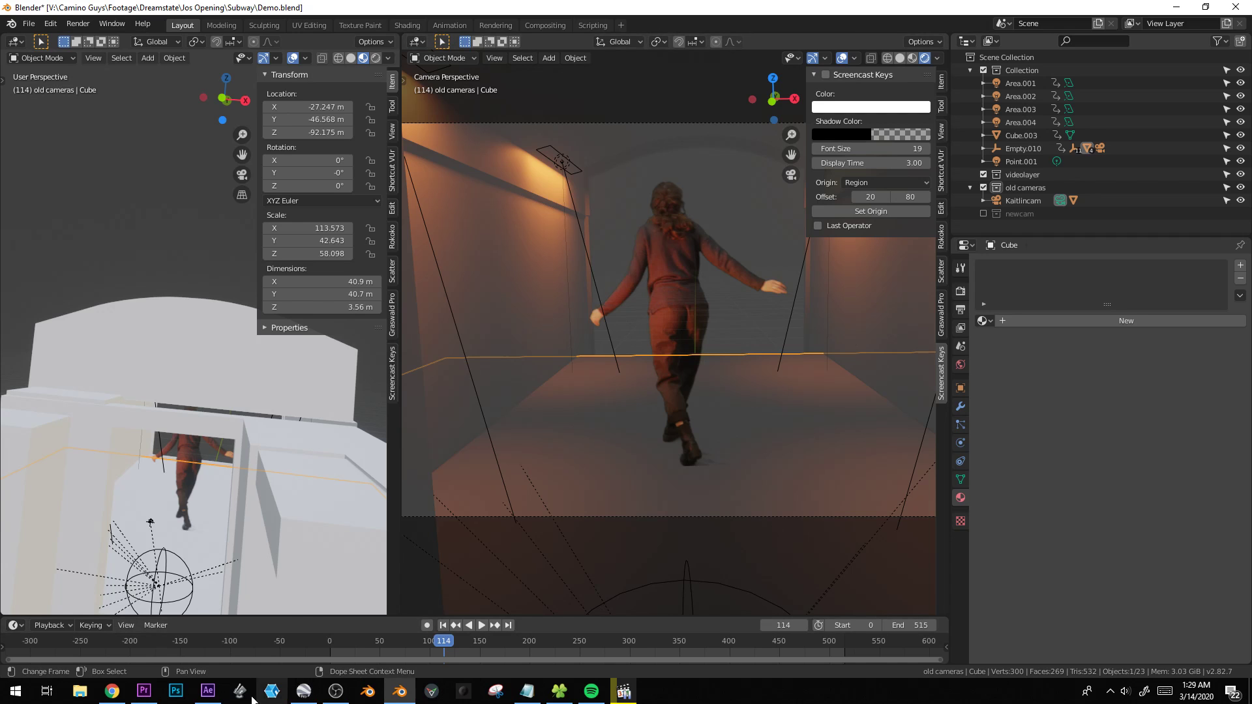
left_click(208, 692)
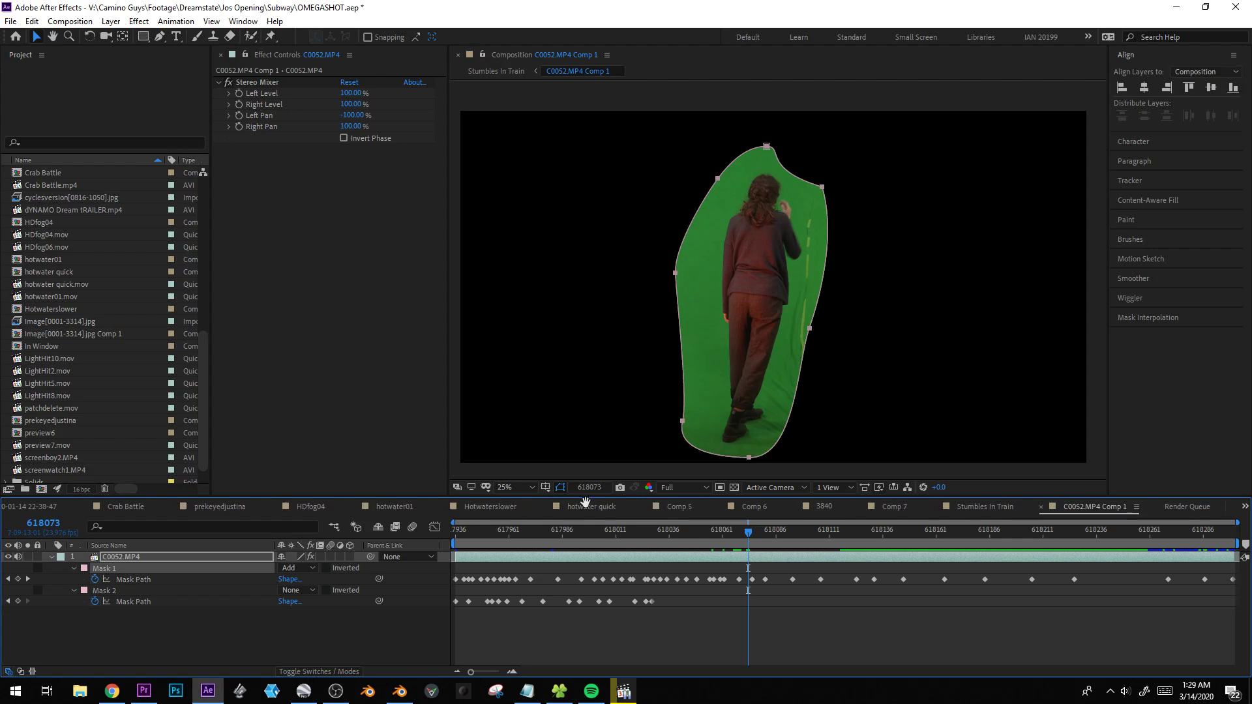
Open the Comp composition, enlarge its timeline, and solo the Medium Orange Solid 1 layer.
left_click(333, 507)
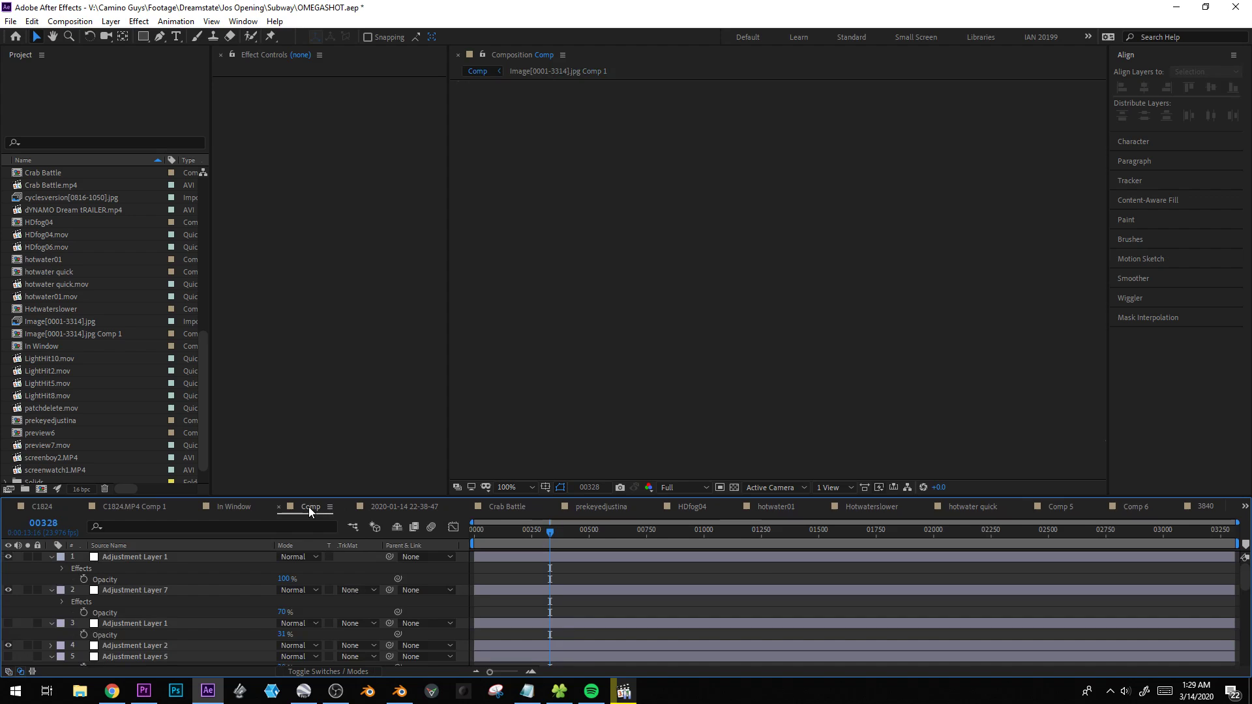
left_click_drag(214, 497, 280, 339)
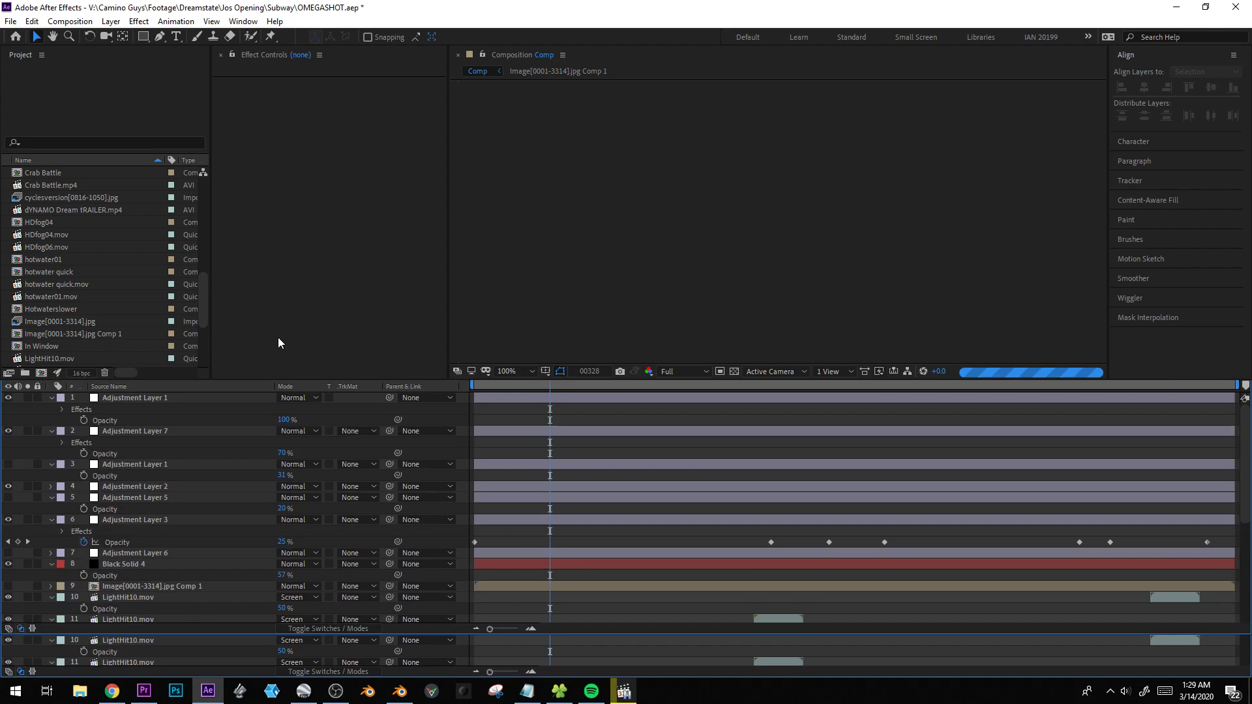
scroll(153, 544, "down", 3)
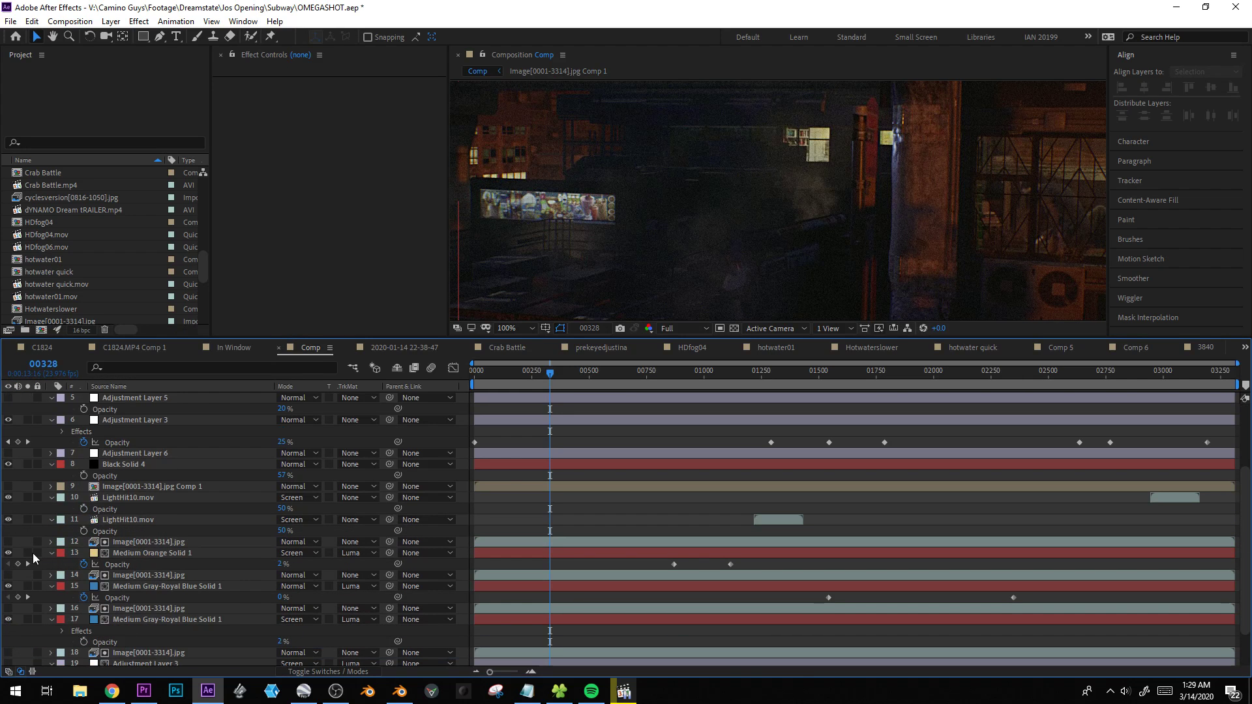
left_click(30, 554)
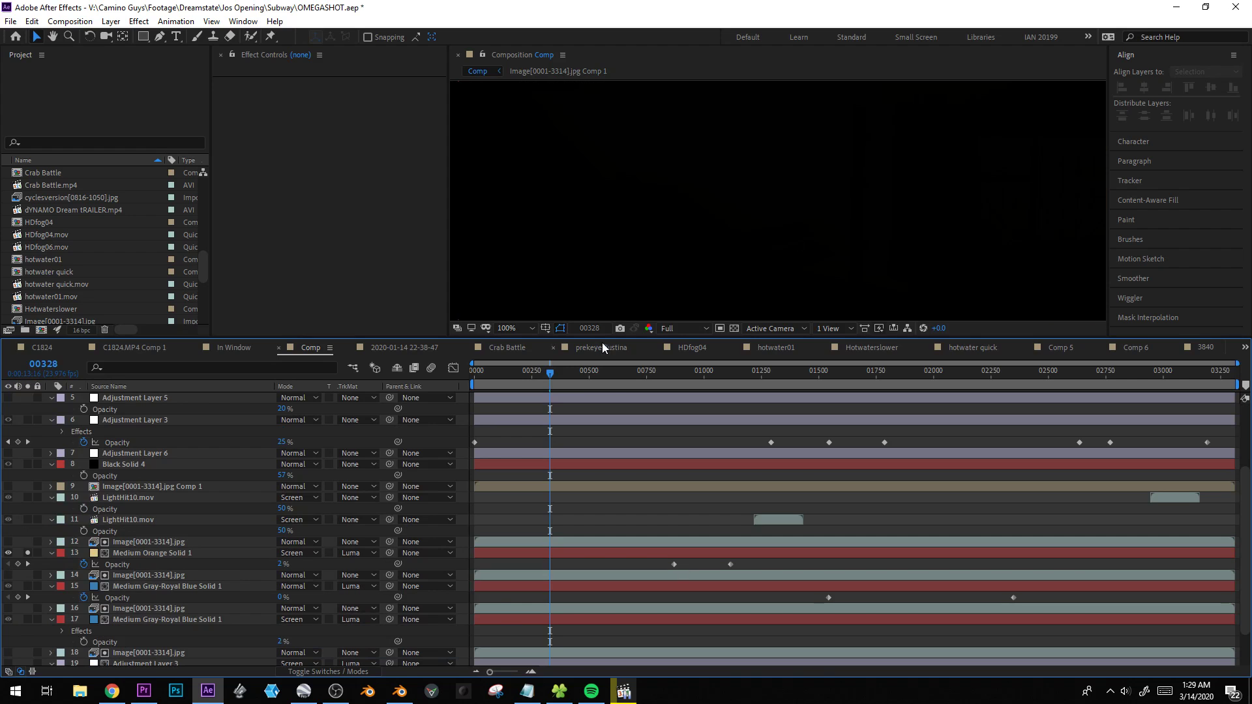
left_click_drag(603, 338, 602, 429)
scroll(155, 535, "down", 3)
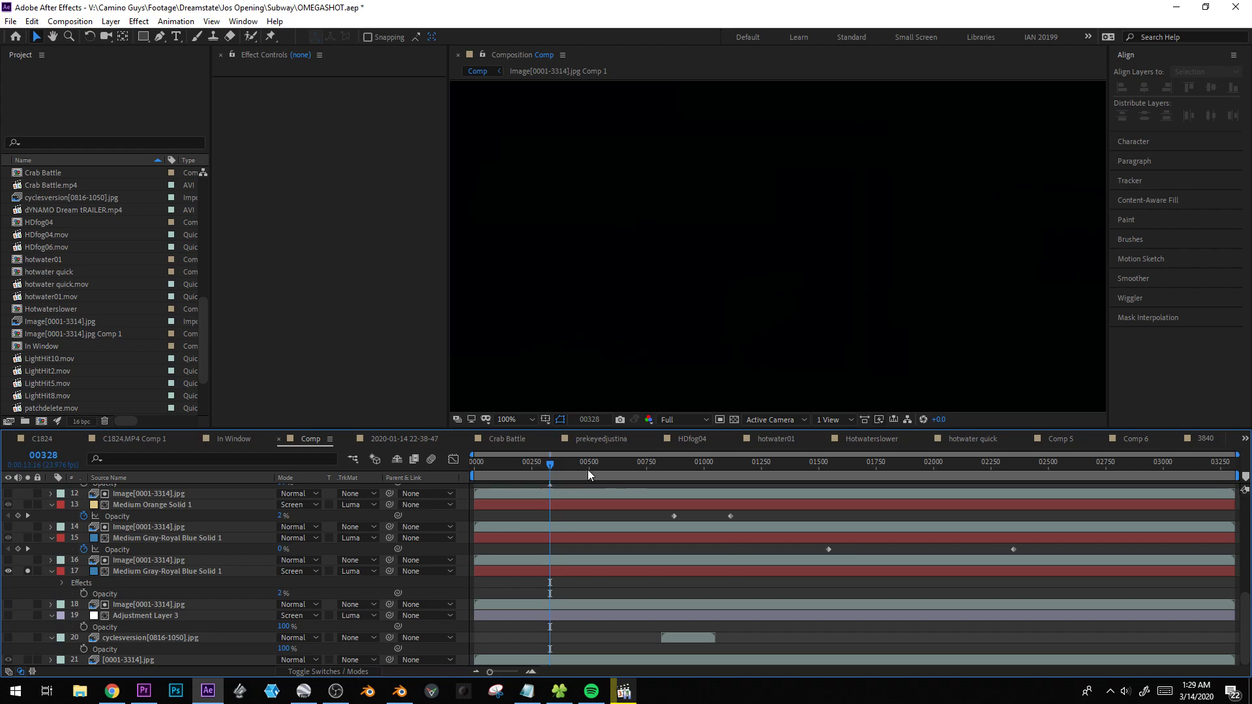
Set the soloed Medium Gray-Royal Blue Solid 1 layer's opacity to 100% and preview its depth fog at frame 1698.
left_click(159, 571)
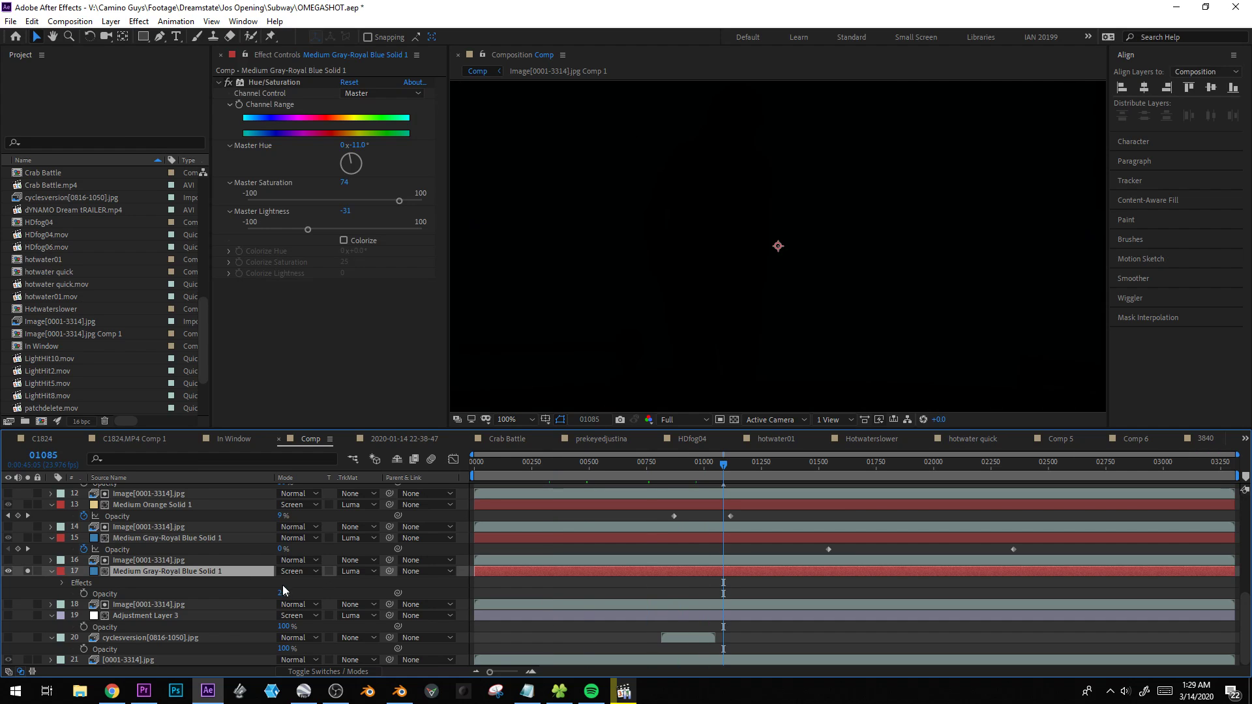
left_click_drag(282, 593, 559, 574)
scroll(957, 241, "down", 2)
left_click_drag(711, 470, 865, 443)
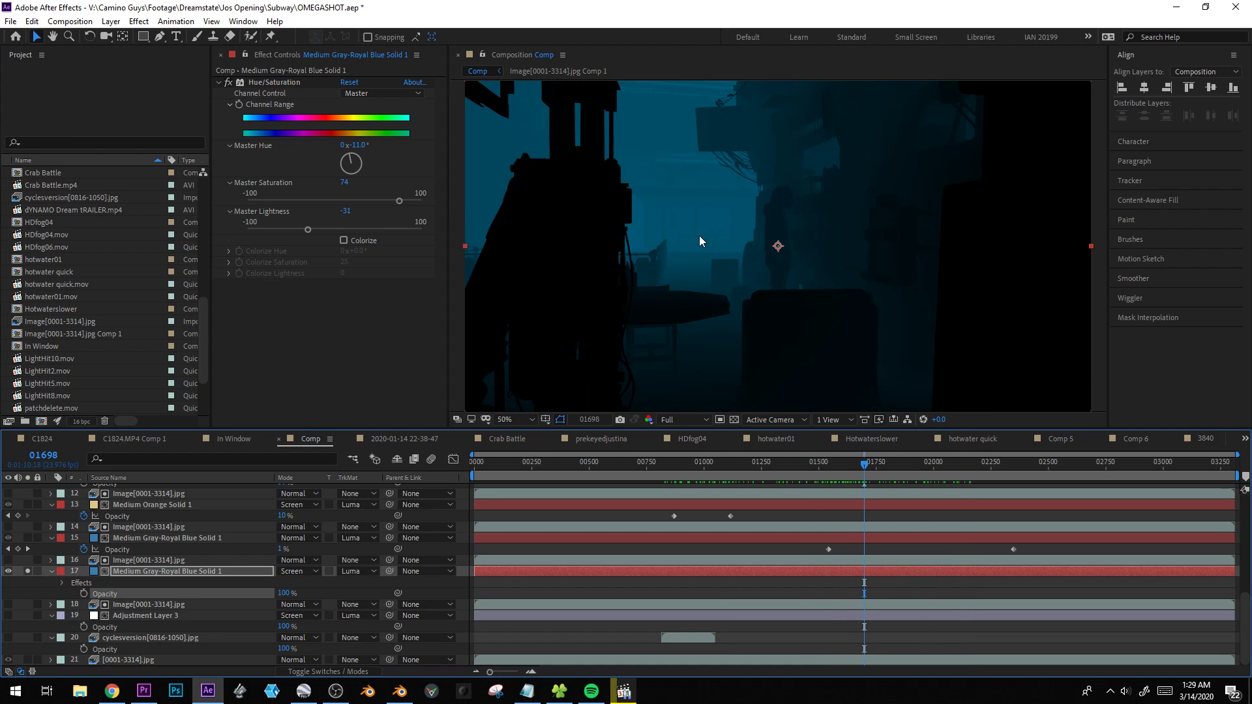
Switch back to Blender, select the keyed video plane, and show its material nodes in the Shader Editor in place of the outside view.
left_click(400, 692)
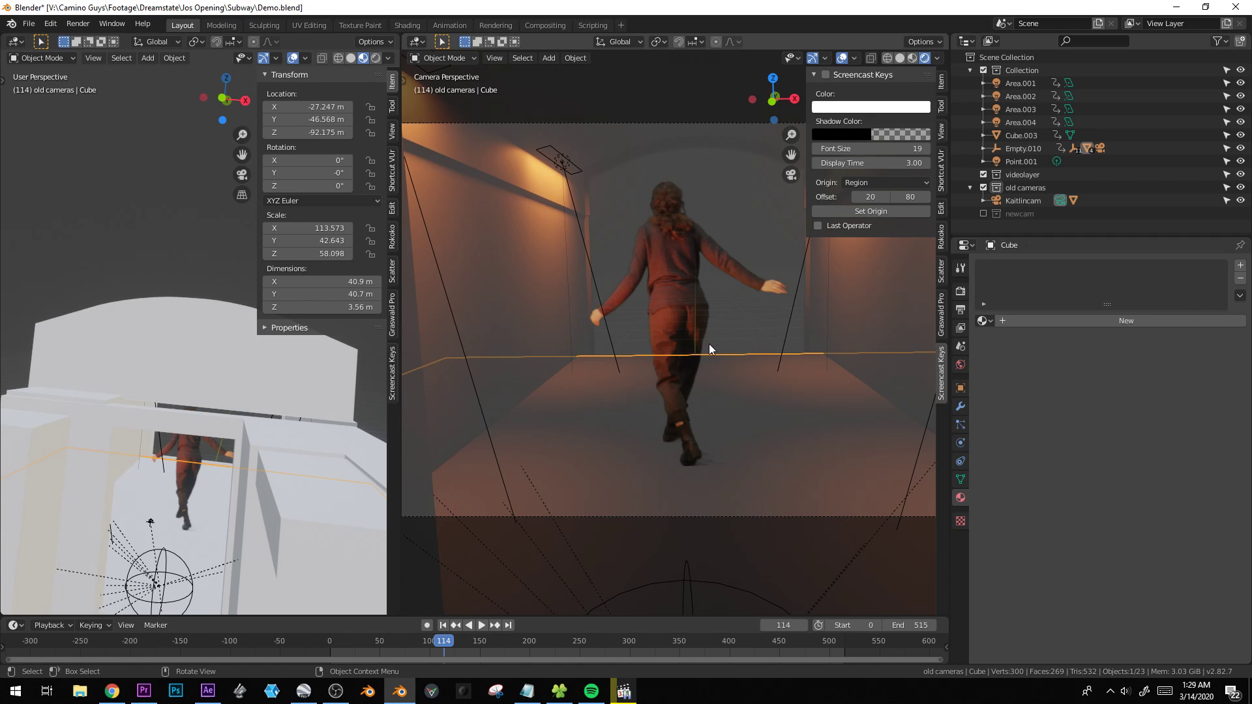
left_click(690, 256)
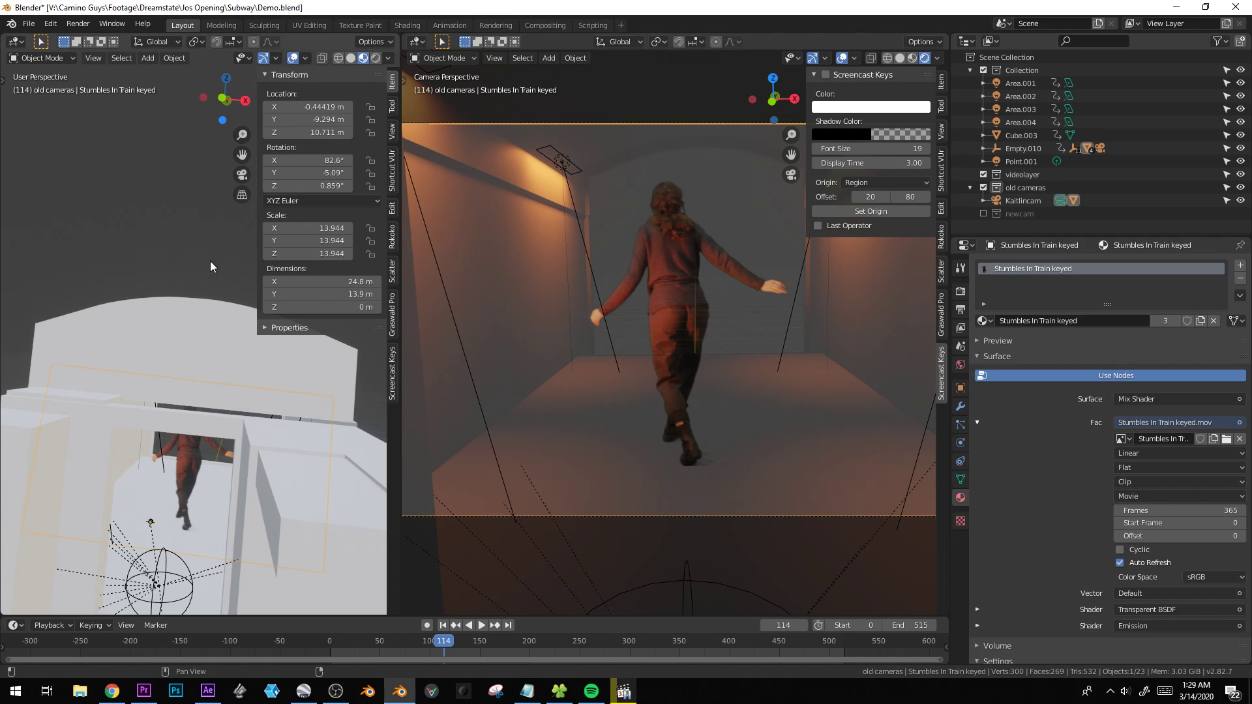
left_click(14, 41)
left_click(66, 136)
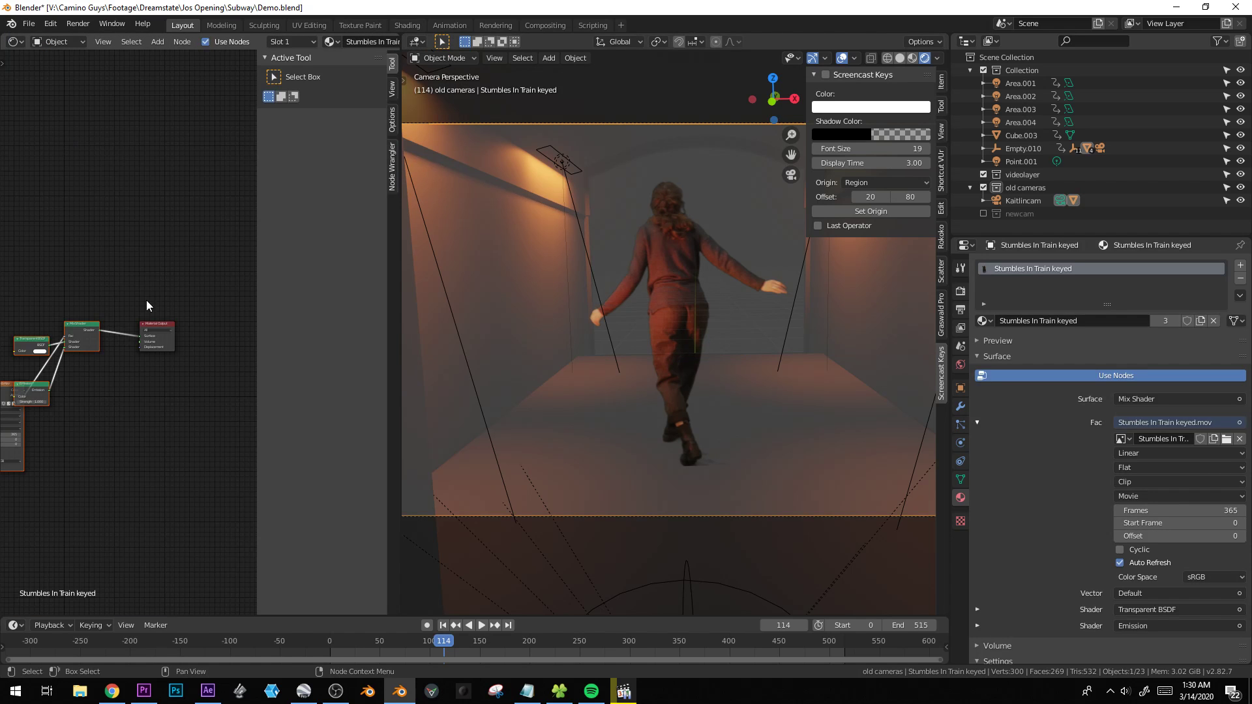
scroll(189, 422, "up", 4)
Space the material's nodes apart so the footage texture clears the Emission node.
left_click(177, 415)
left_click(76, 347)
key("g")
left_click(117, 466)
scroll(115, 448, "up", 3)
middle_click_drag(85, 432, 146, 442)
Try darkening the figure with an RGB Curves node between the footage texture and the Emission shader.
key("shift+a")
mouse_move(116, 514)
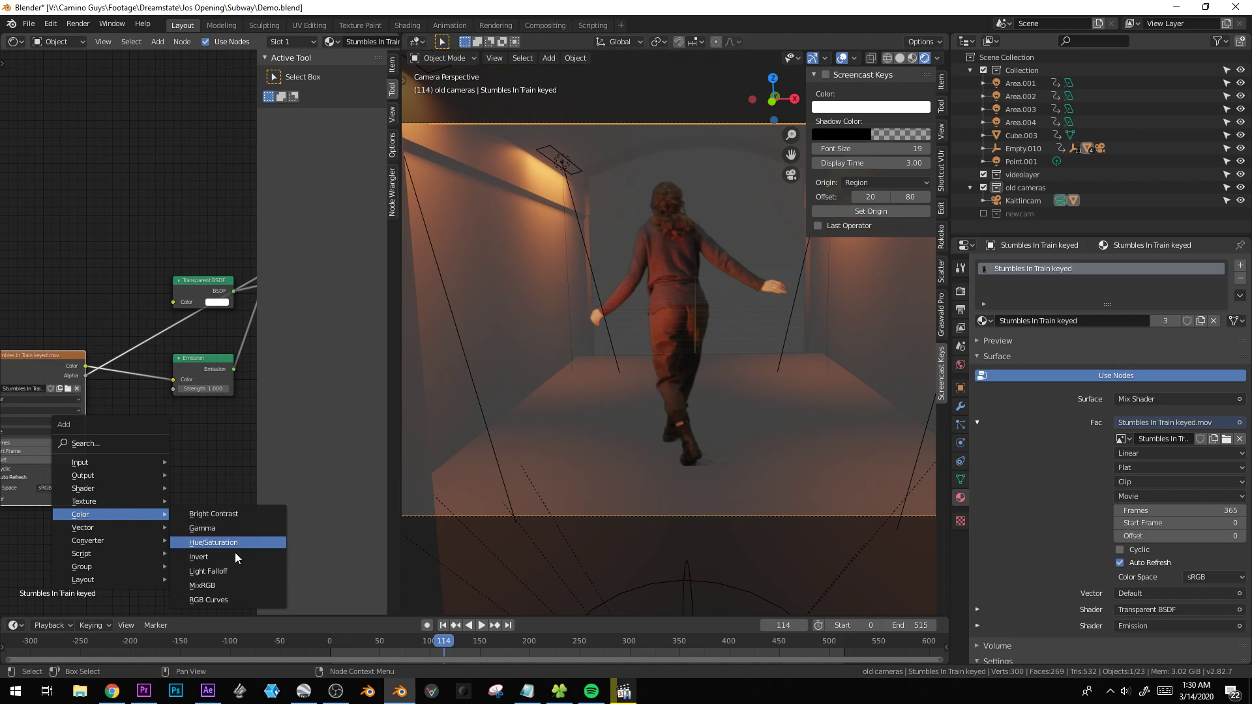
left_click(209, 600)
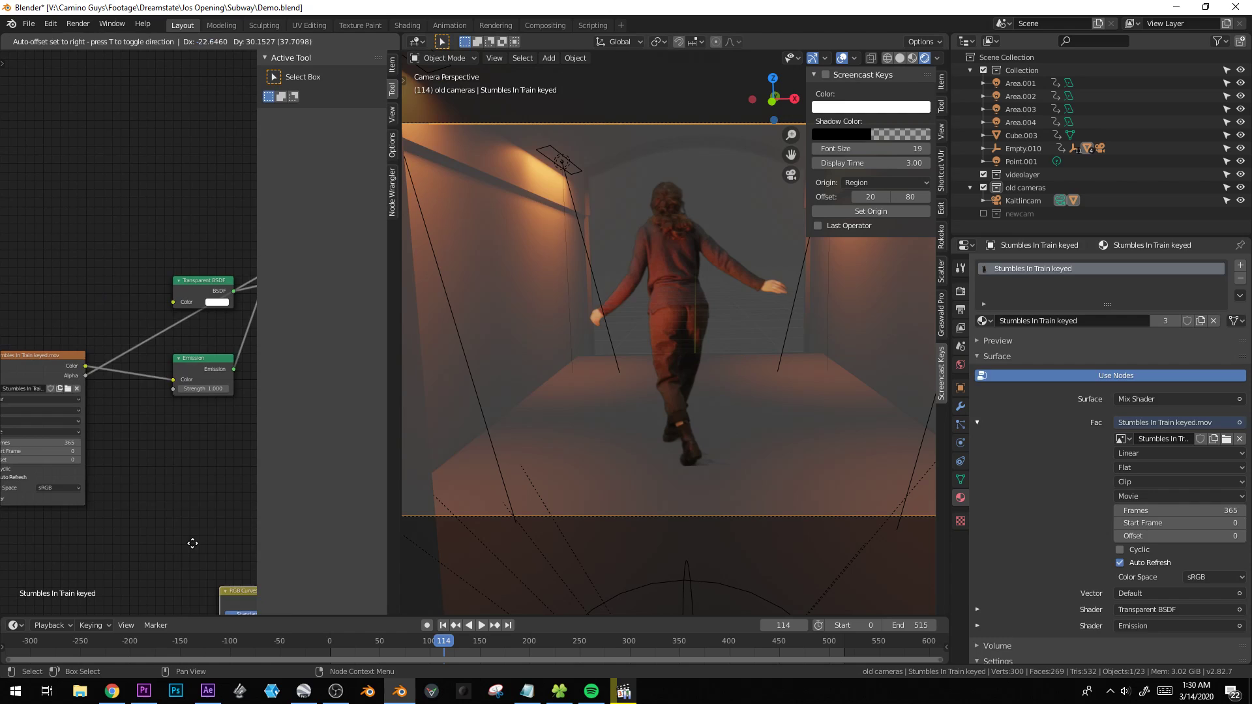
left_click(176, 443)
mouse_move(176, 443)
left_mouse_down()
mouse_move(188, 456)
mouse_move(159, 432)
mouse_move(197, 448)
left_mouse_up()
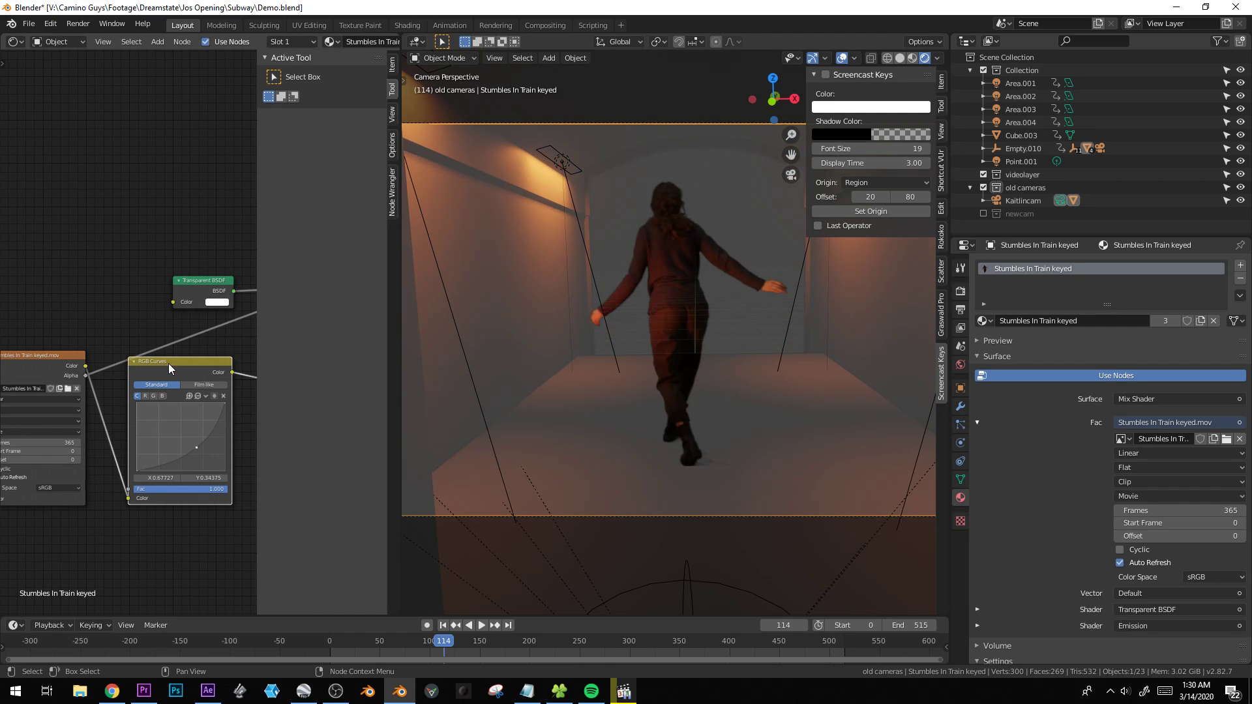
key("ctrl+x")
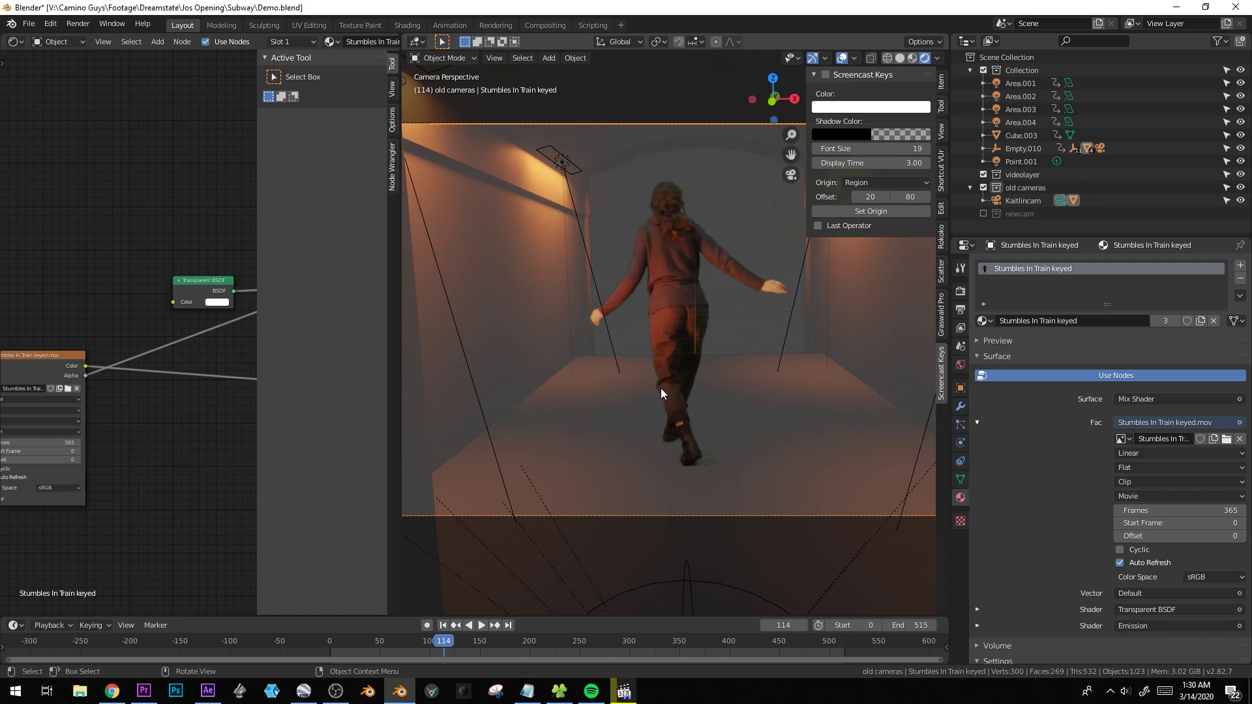
Turn on automatic keyframing and switch the node editor back to a 3D view of the scene from outside the camera.
middle_click_drag(465, 597, 534, 370)
left_click(428, 625)
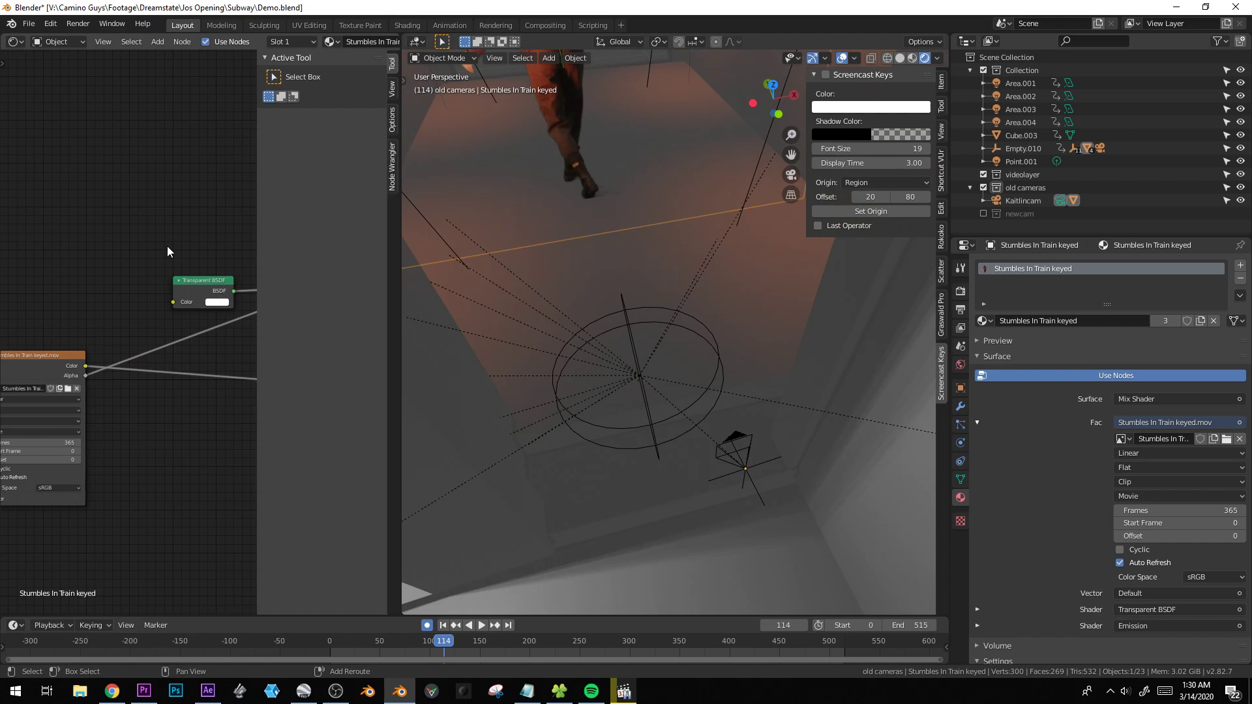
key("shift+F5")
middle_click_drag(167, 245, 154, 385)
At frame 114, key the video plane's scale at about 14 so the figure's feet meet the floor.
key("s")
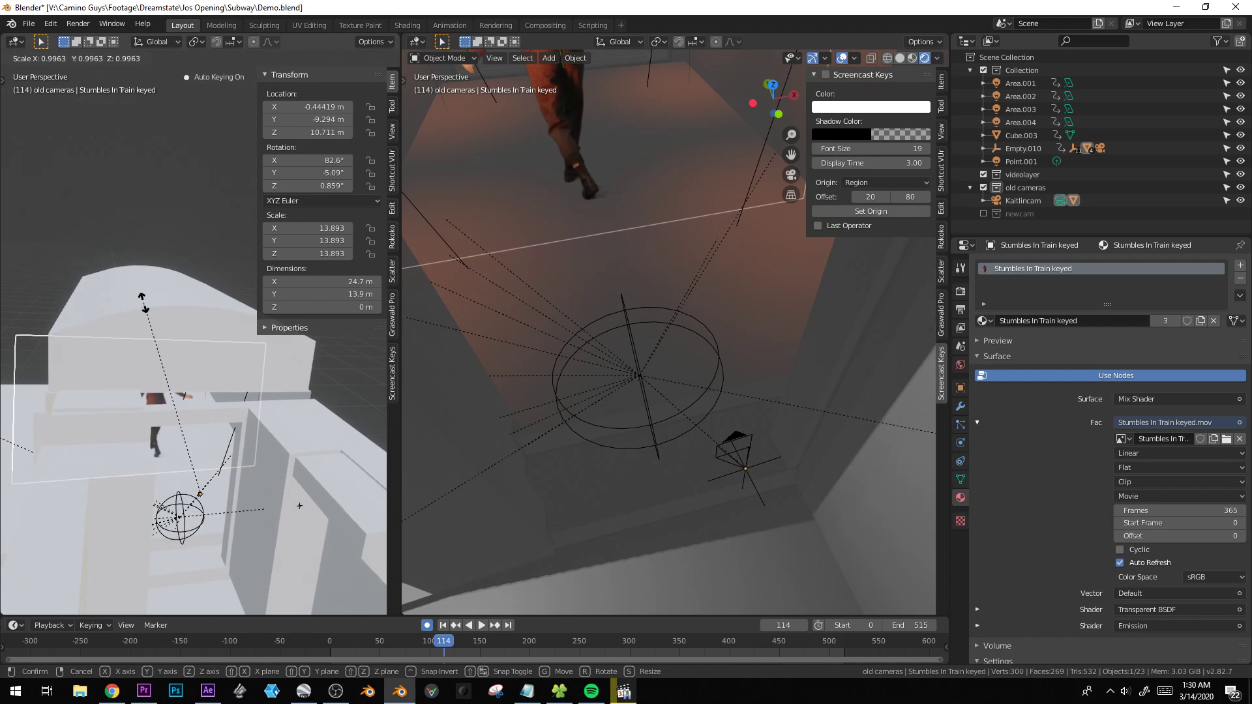
left_click(253, 276)
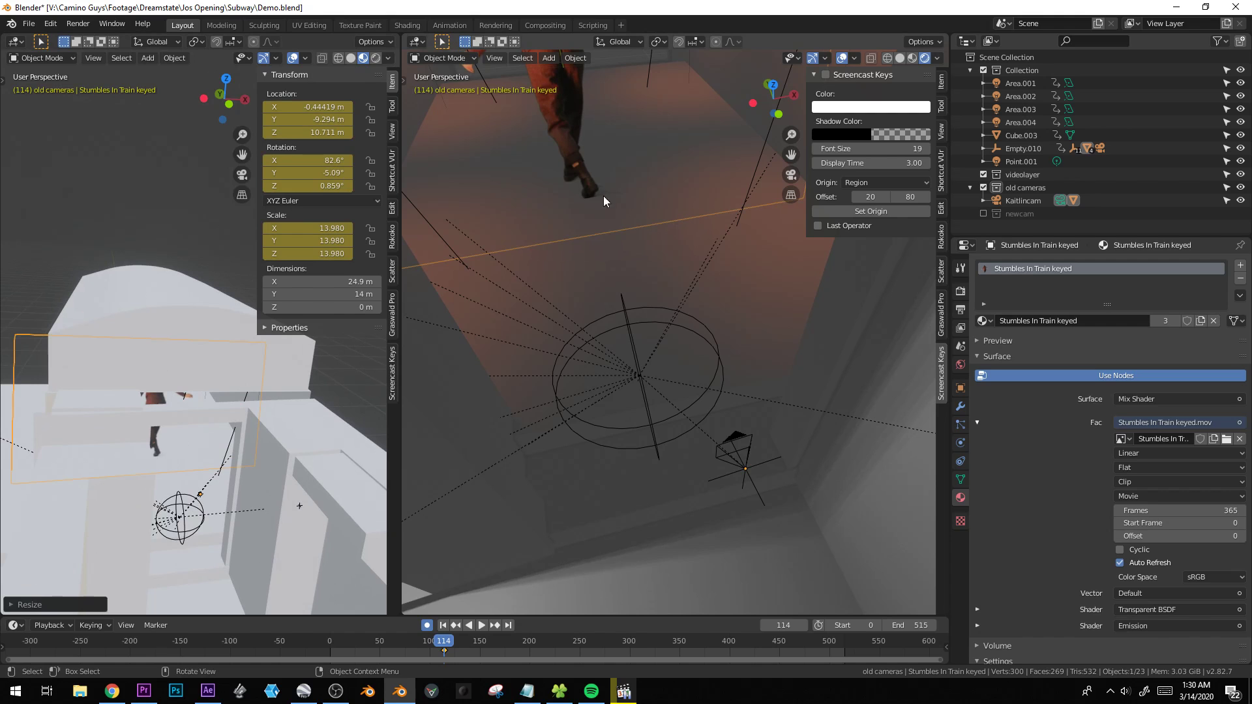
middle_click_drag(588, 166, 577, 426)
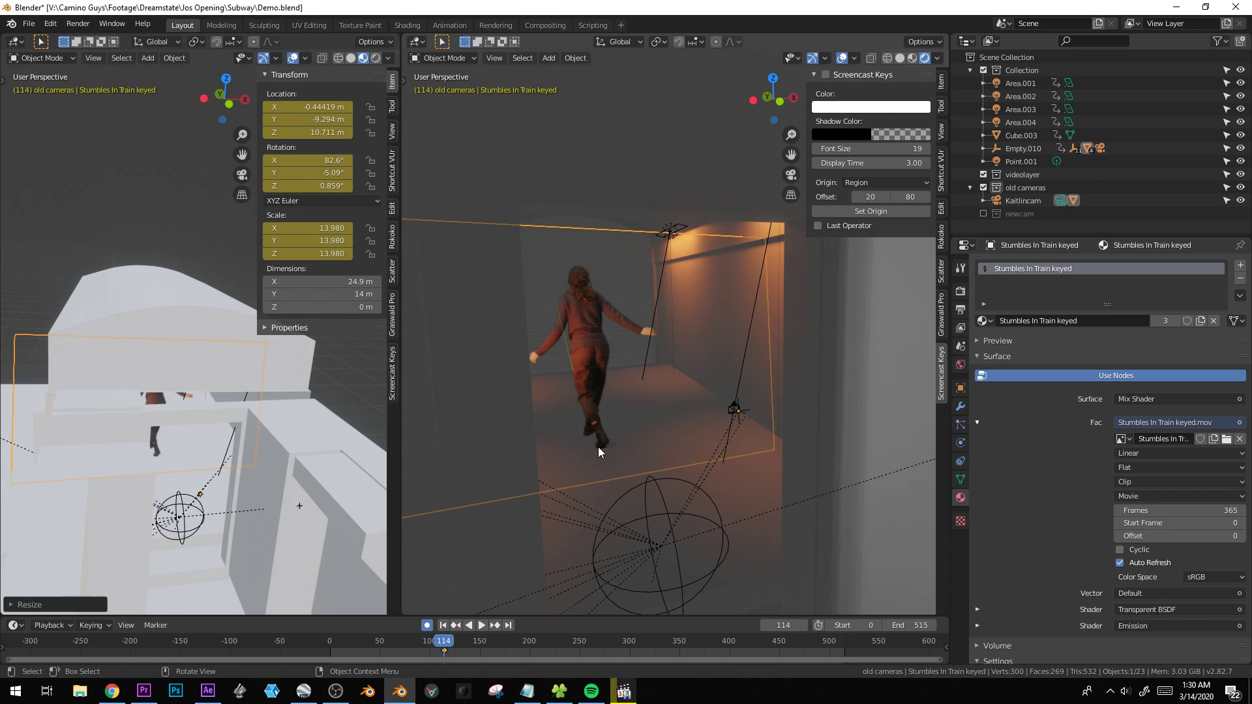
key("s")
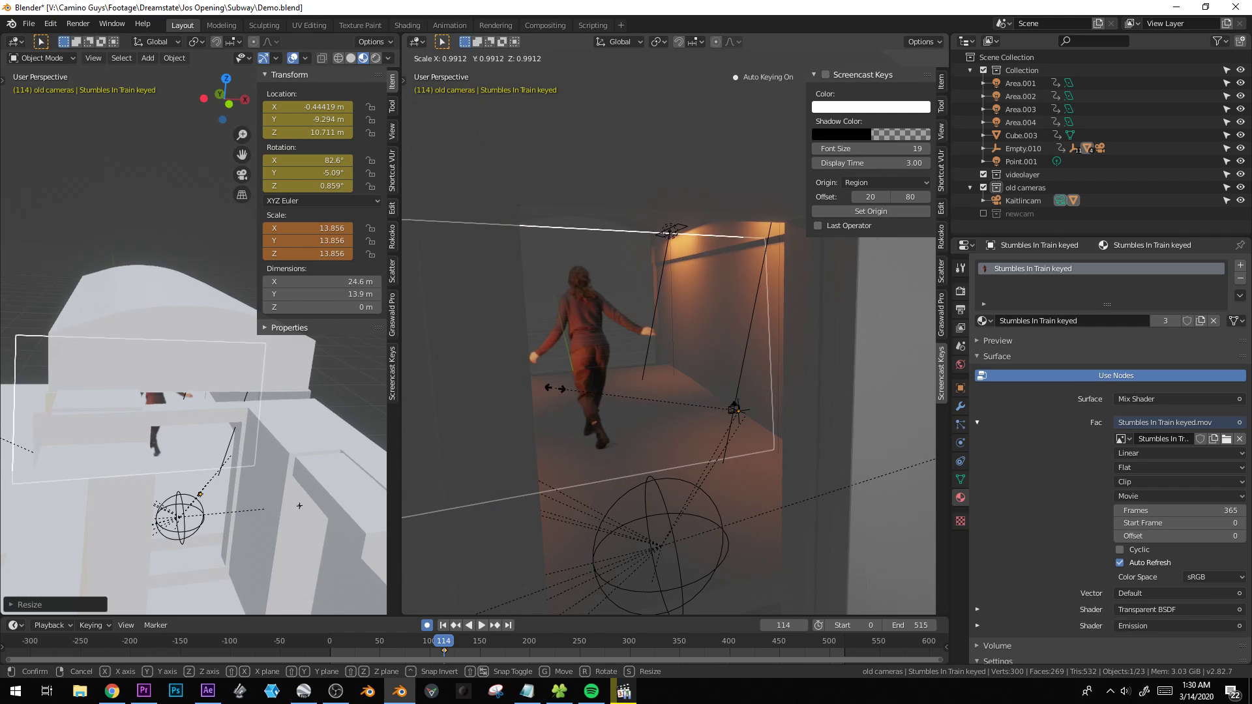
left_click(553, 392)
middle_click_drag(595, 441, 632, 421)
key("s")
left_click(574, 453)
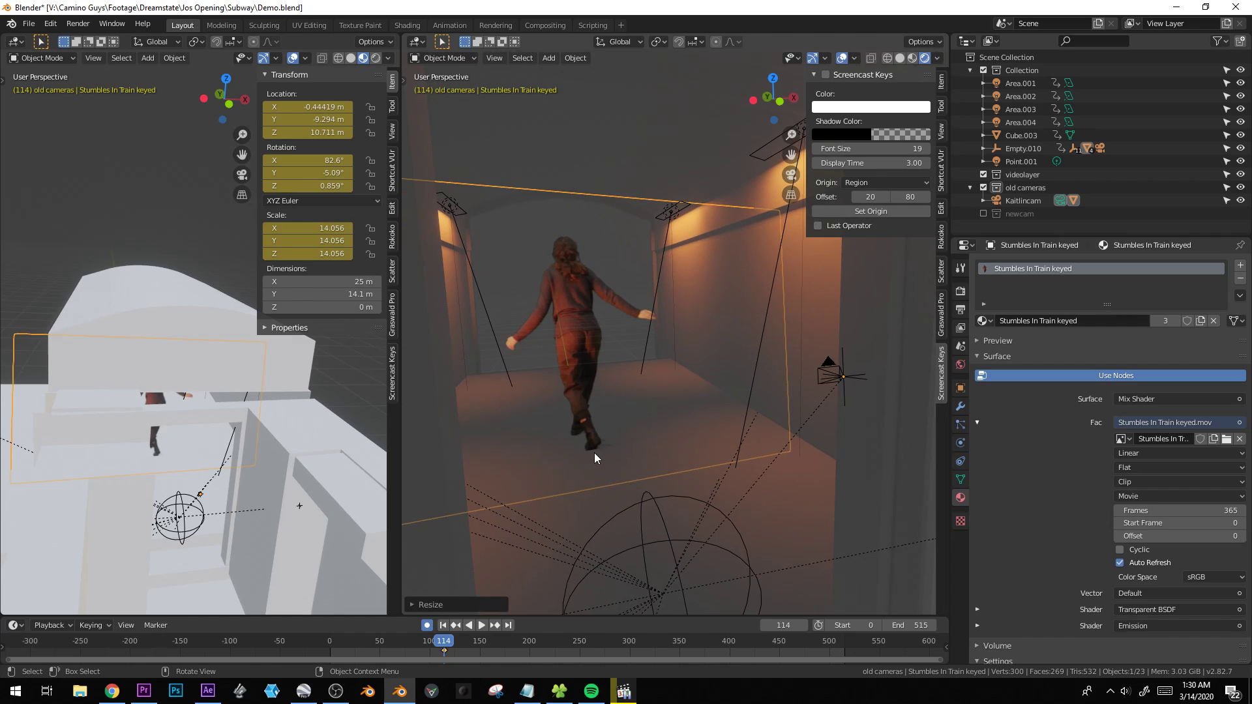
key("s")
left_click(593, 452)
At frame 101, key the video plane's scale at about 14.585 to keep the figure on the floor.
key("Left")
key("Left")
key("Left")
key("Left")
key("Left")
key("Left")
key("Left")
key("Left")
key("Left")
key("Left")
key("Left")
key("Left")
key("Left")
key("s")
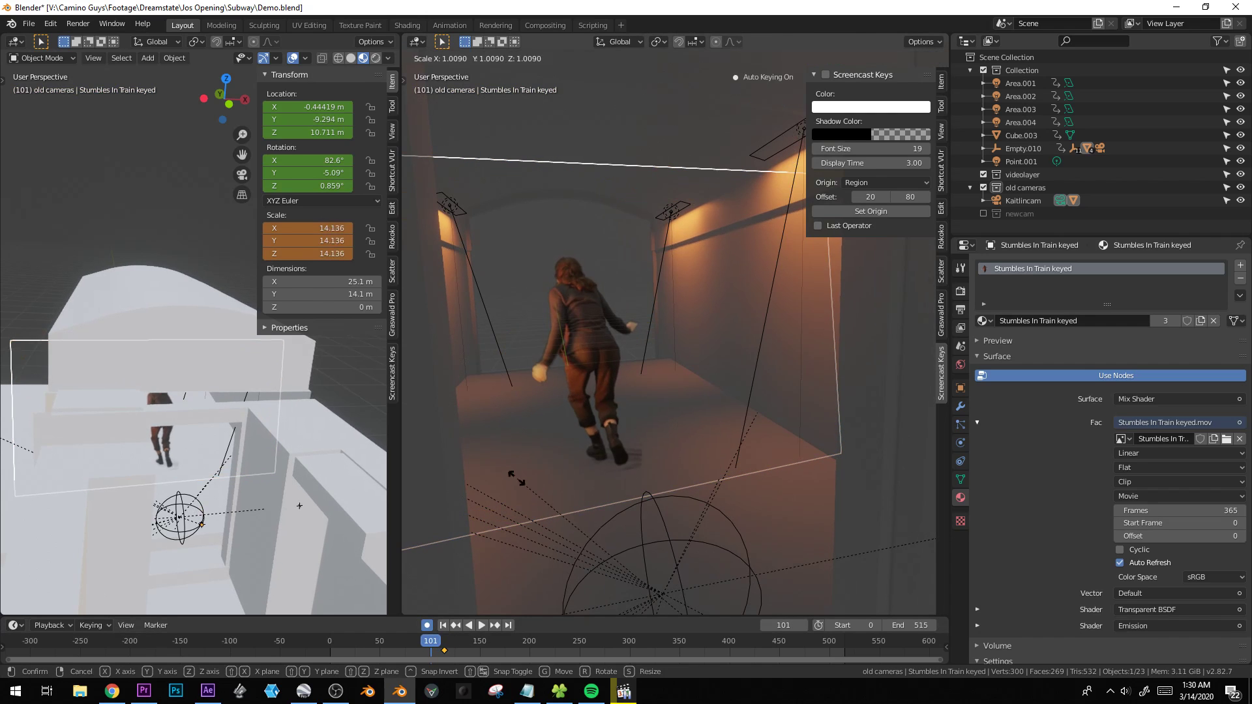
left_click(488, 439)
At frame 97, key the video plane's scale at about 14.012.
key("Left")
key("Left")
key("Left")
key("Left")
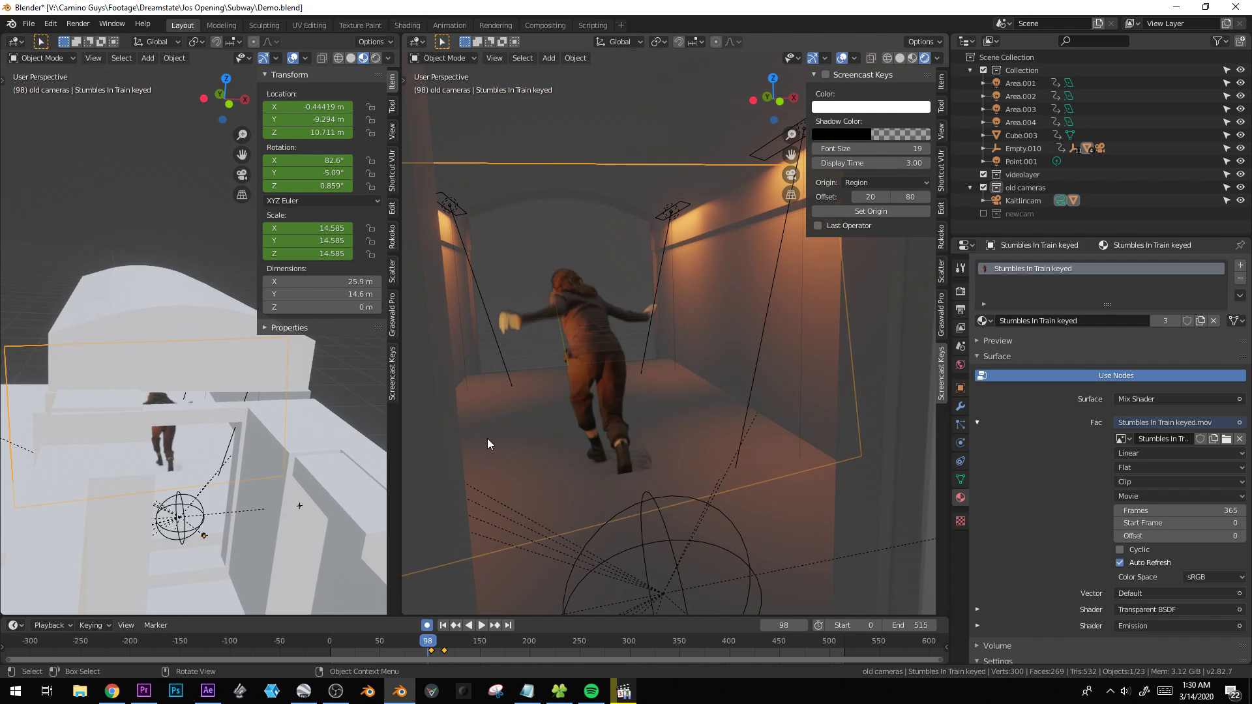
key("s")
left_click(472, 465)
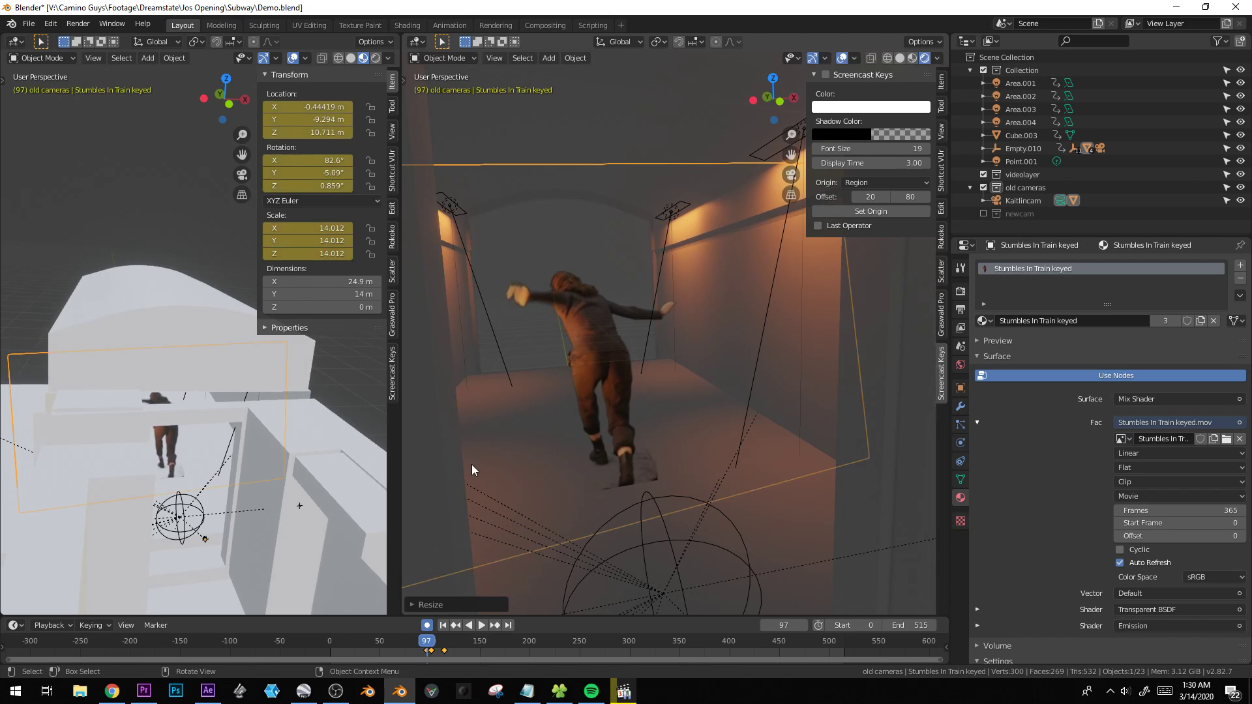
At frame 93, key the video plane's scale at about 13.253.
key("Left")
key("Left")
key("Left")
key("Left")
key("s")
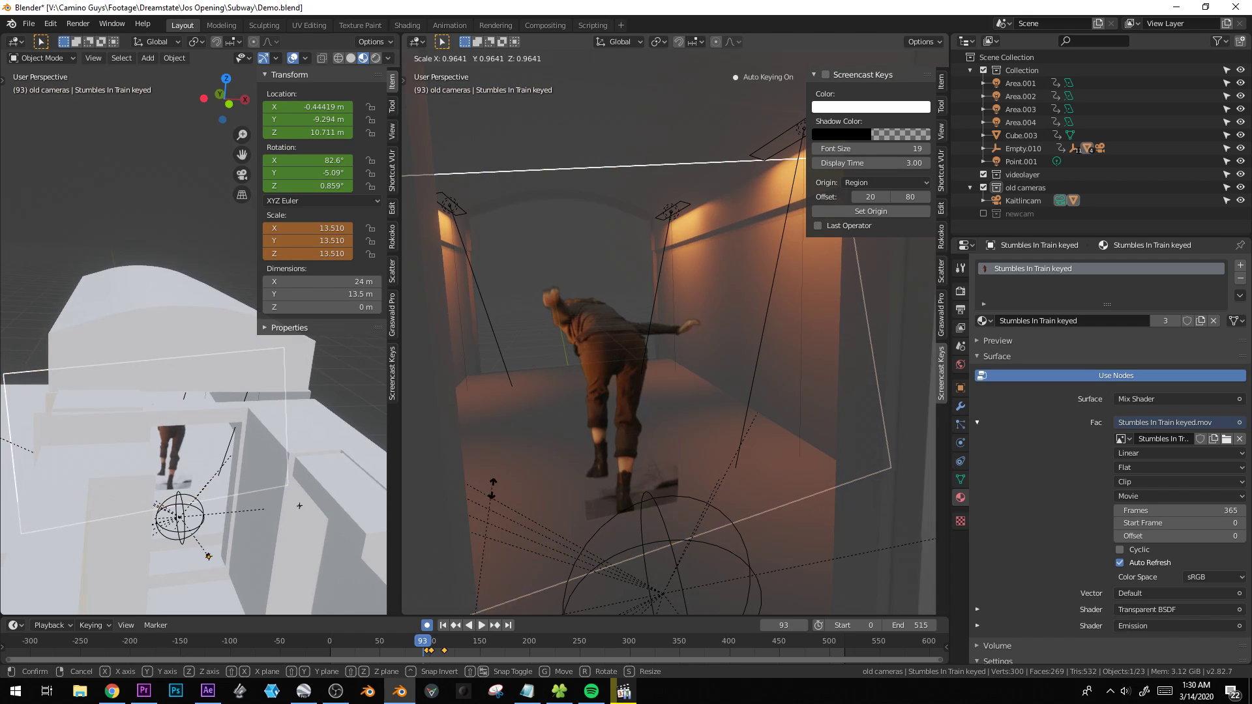
left_click(505, 500)
At frame 89, key the video plane's scale at about 13.426.
key("Left")
key("Left")
key("Left")
key("Left")
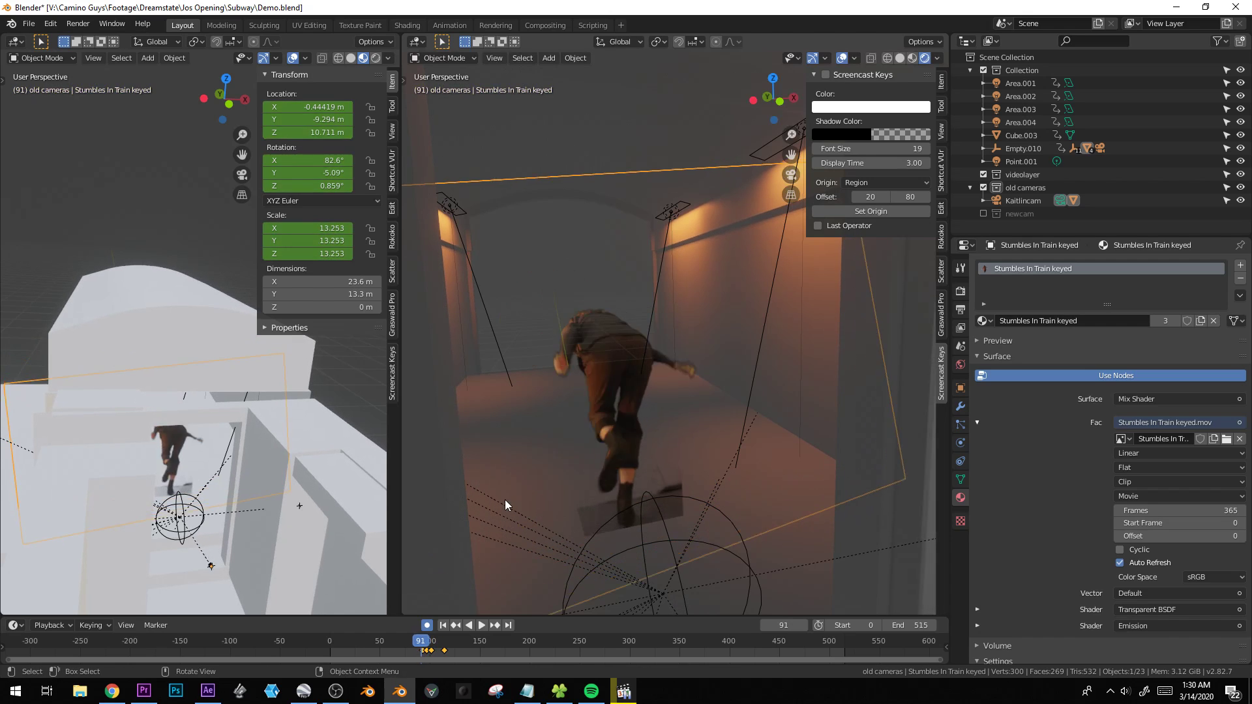
key("s")
left_click(518, 448)
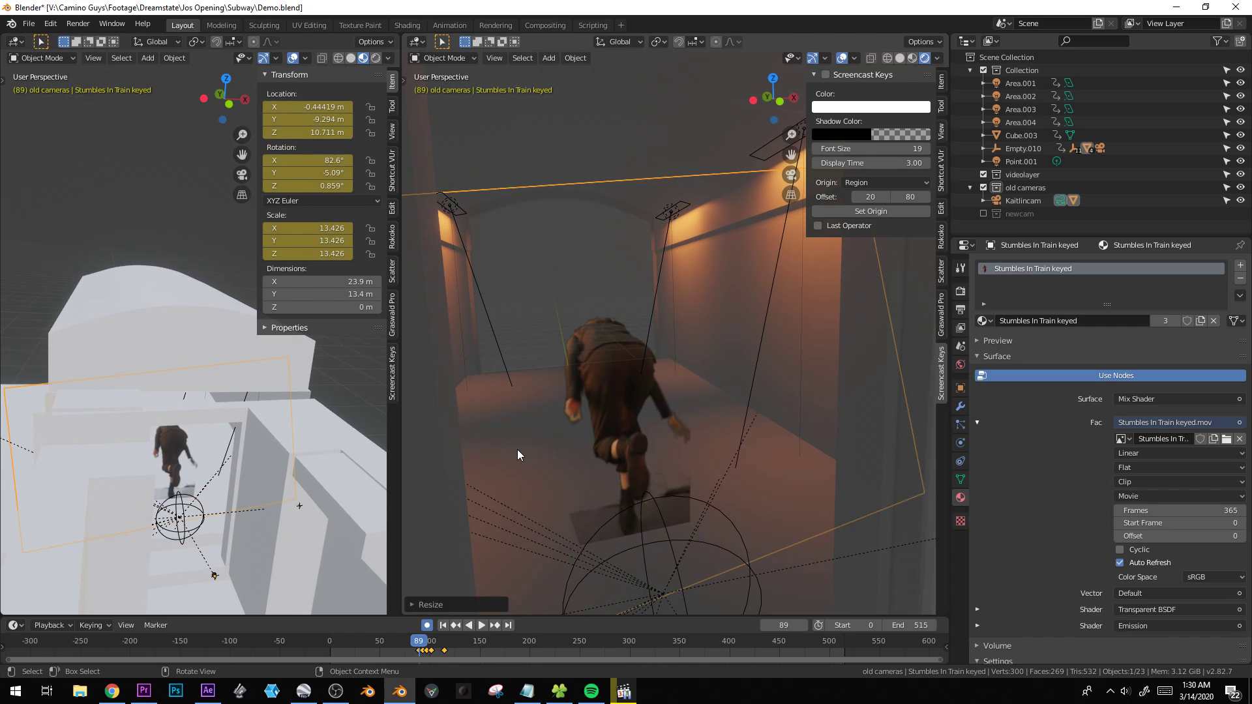
At frame 84, shrink the video plane to a keyed scale of about 10.79 to bring the figure closer to the camera.
key("Left")
key("Left")
key("Left")
key("Left")
key("Left")
key("s")
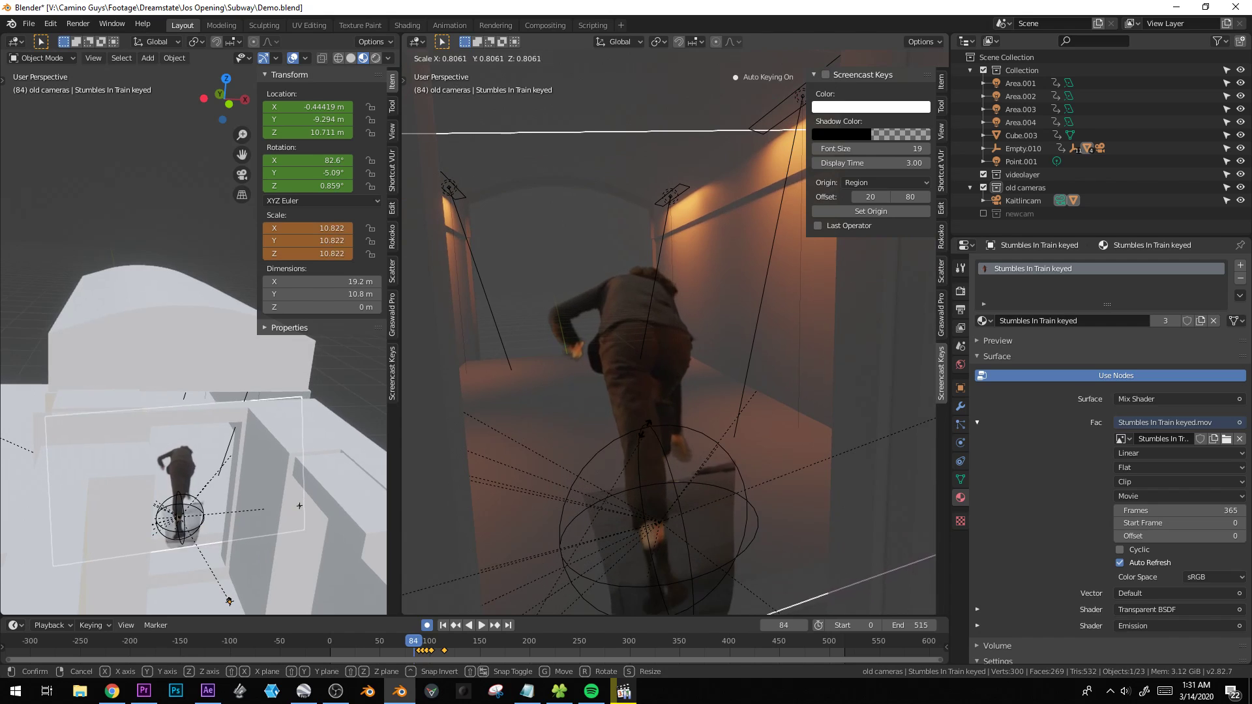
left_click(646, 391)
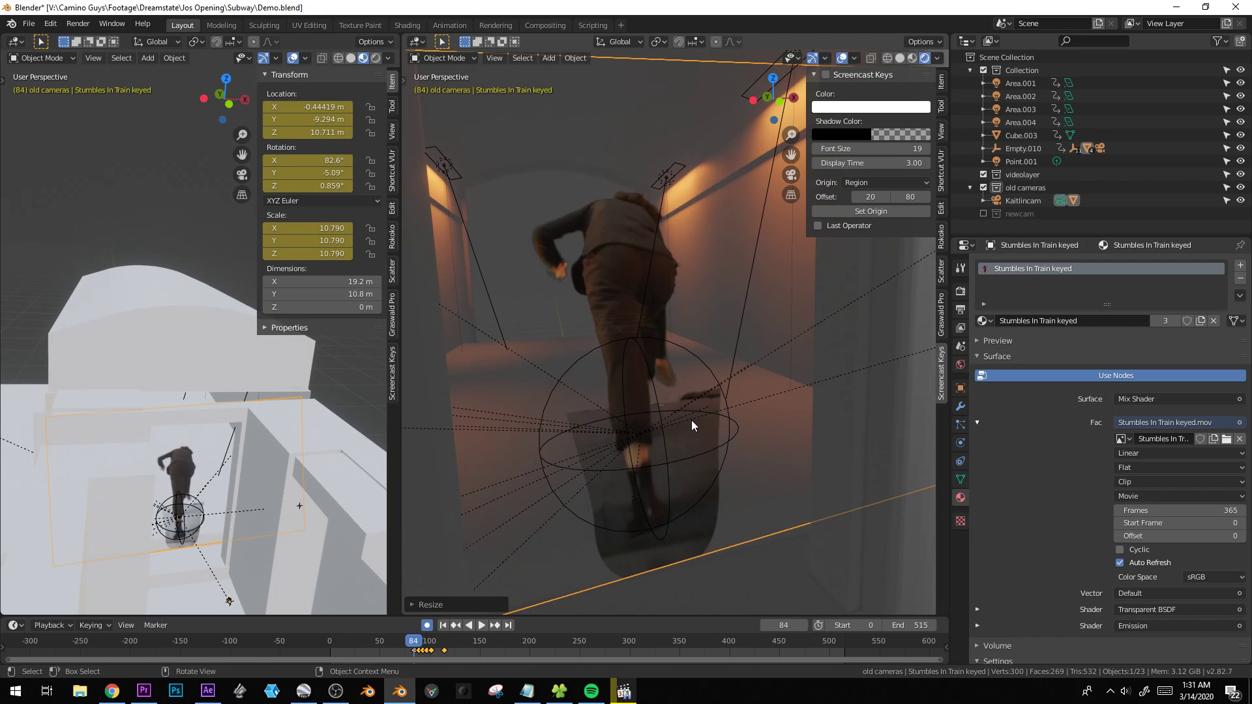
At frame 77, key the video plane's scale at about 10.298.
middle_click_drag(683, 275, 805, 287)
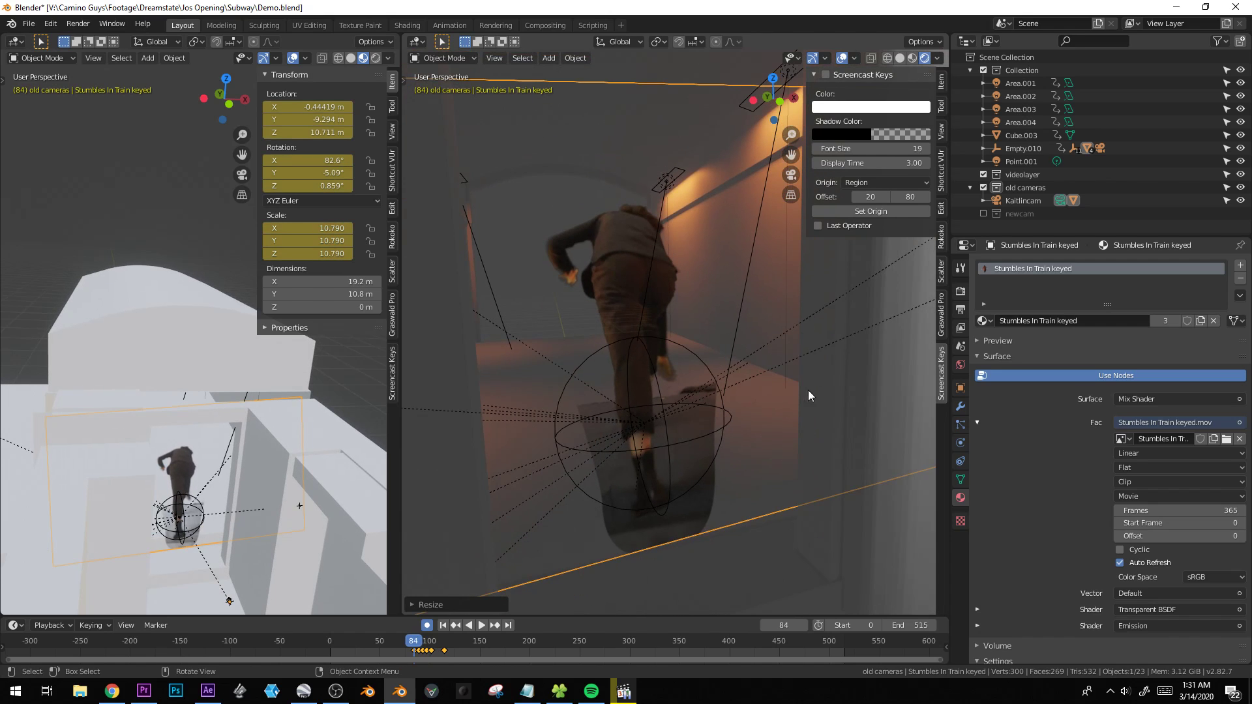
key("Left")
key("Left")
key("Left")
key("Left")
key("Left")
key("Left")
key("Left")
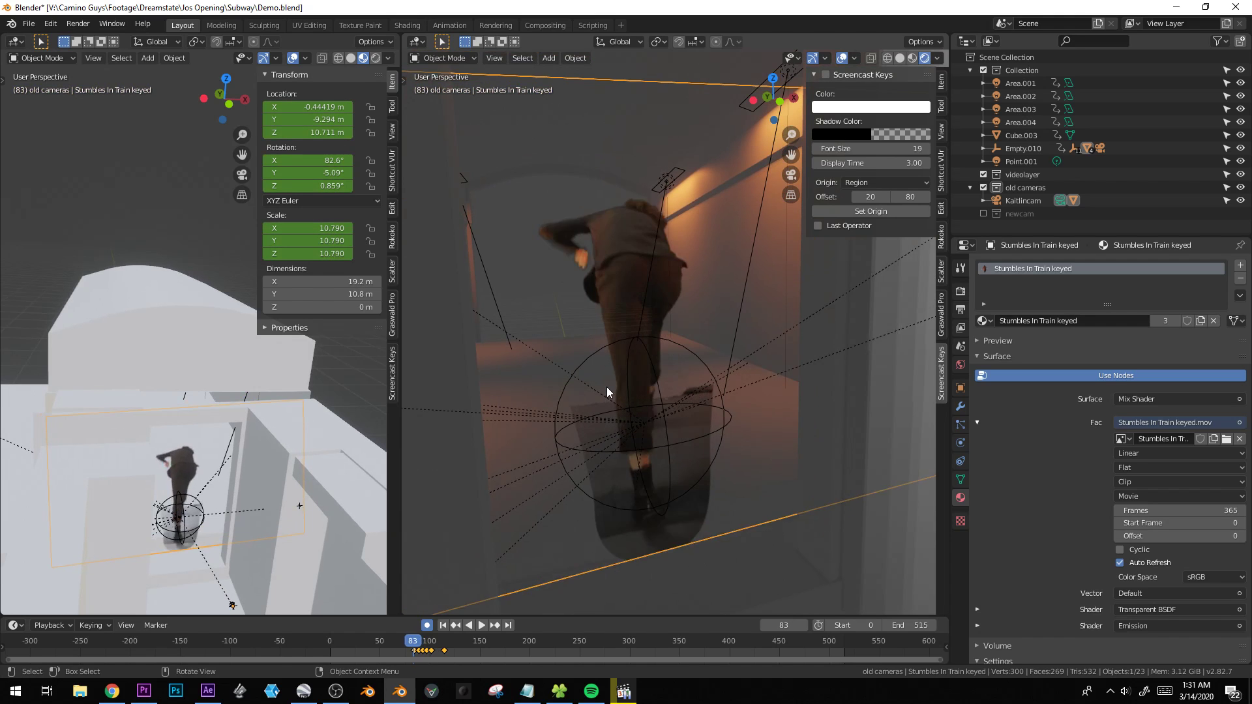
key("s")
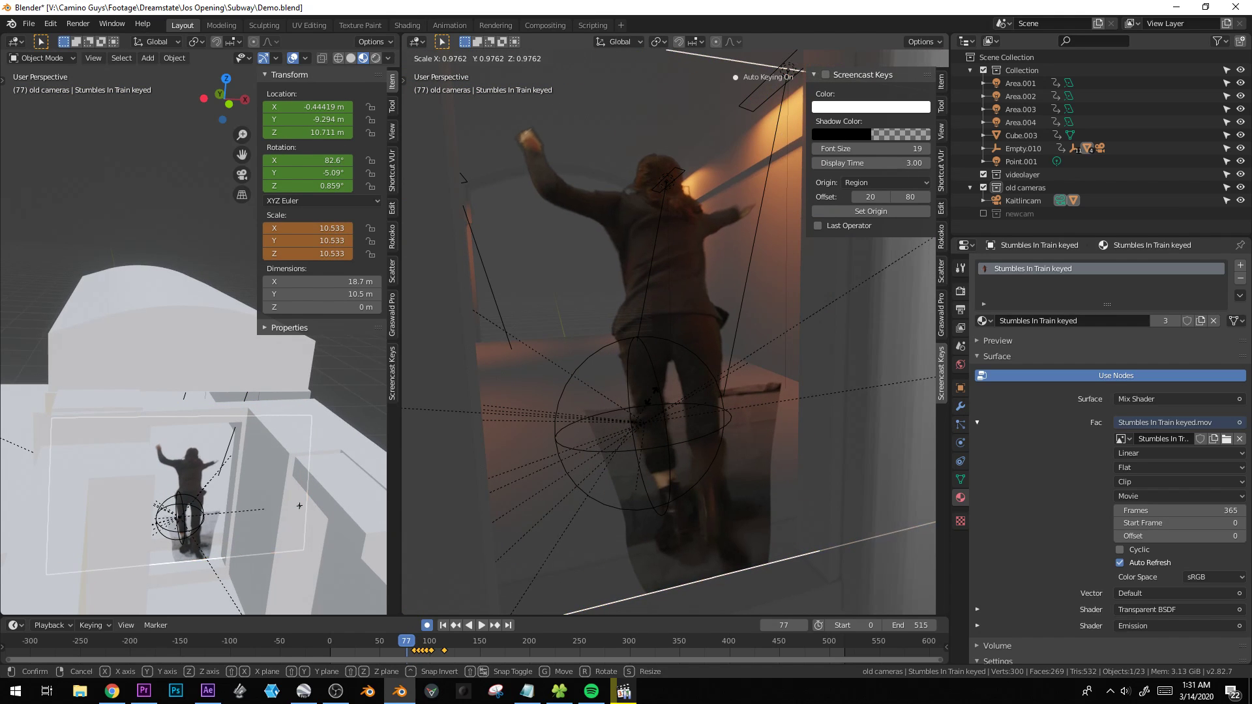
left_click(672, 421)
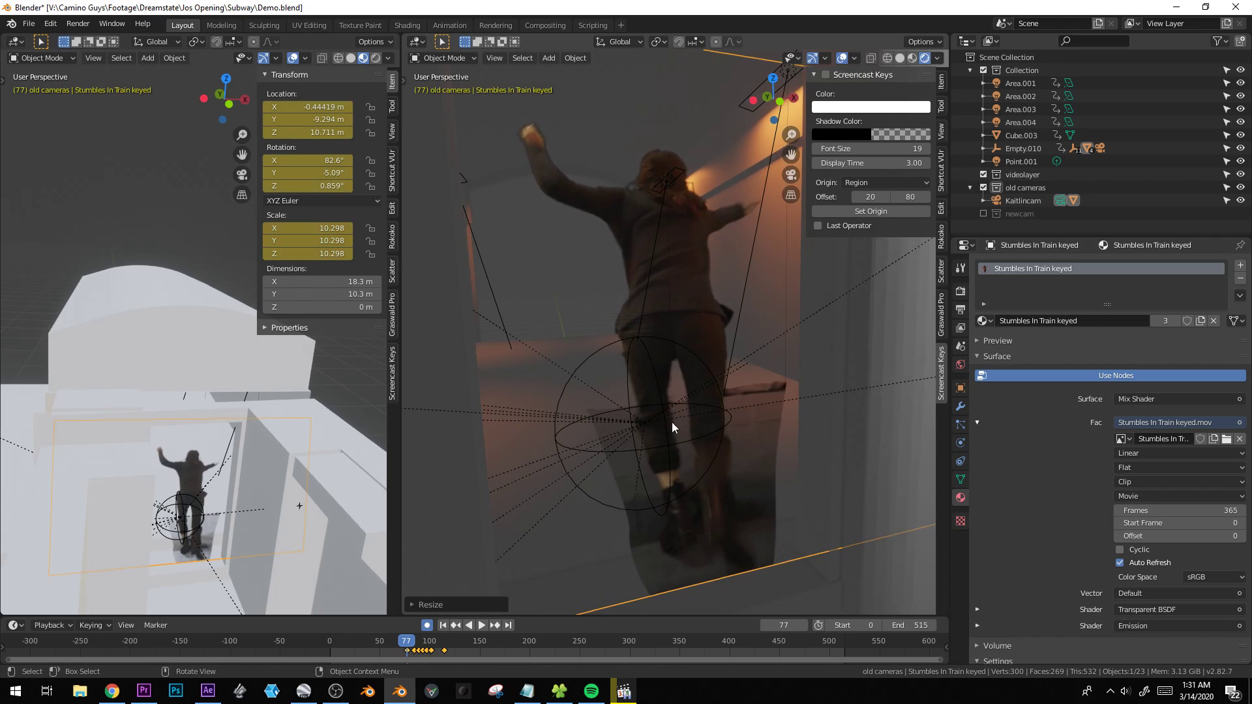
At frame 70, key the video plane's scale at about 9.618 to place the figure near the doorway.
key("Left")
key("Left")
key("Left")
key("Left")
key("Left")
key("Left")
key("Left")
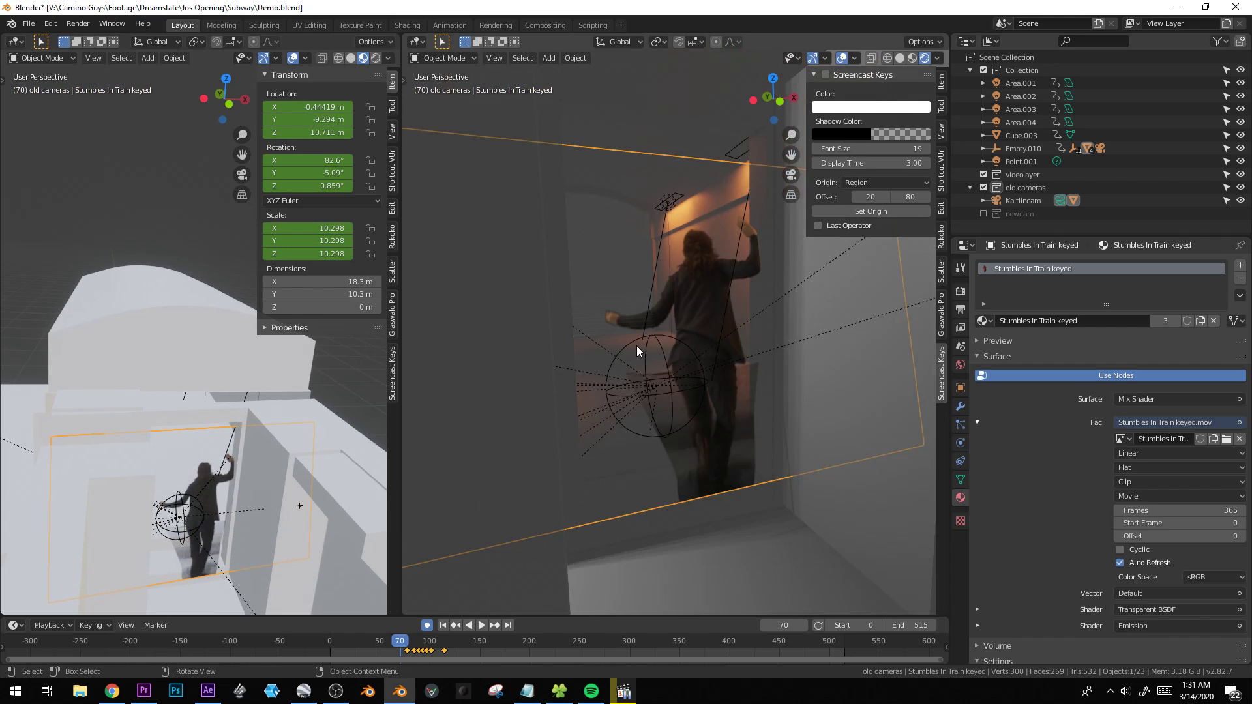
key("s")
right_click(597, 488)
middle_click_drag(688, 369, 619, 411)
key("s")
left_click(617, 409)
At frame 59, key the video plane's scale at about 9.766 to set the figure's distance along the wall.
key("KP_0")
key("Left")
key("Left")
key("Left")
key("Left")
key("Left")
key("Left")
key("Left")
key("Left")
key("Left")
key("Left")
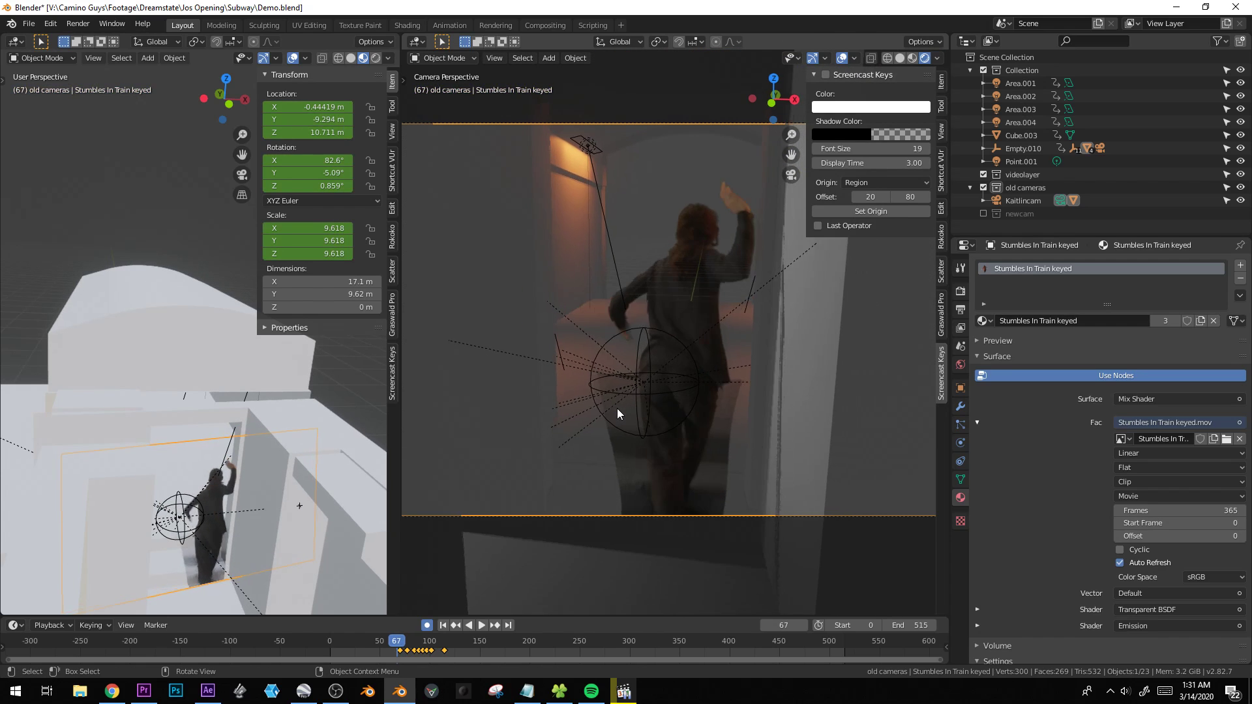
key("Left")
middle_click_drag(617, 409, 758, 414)
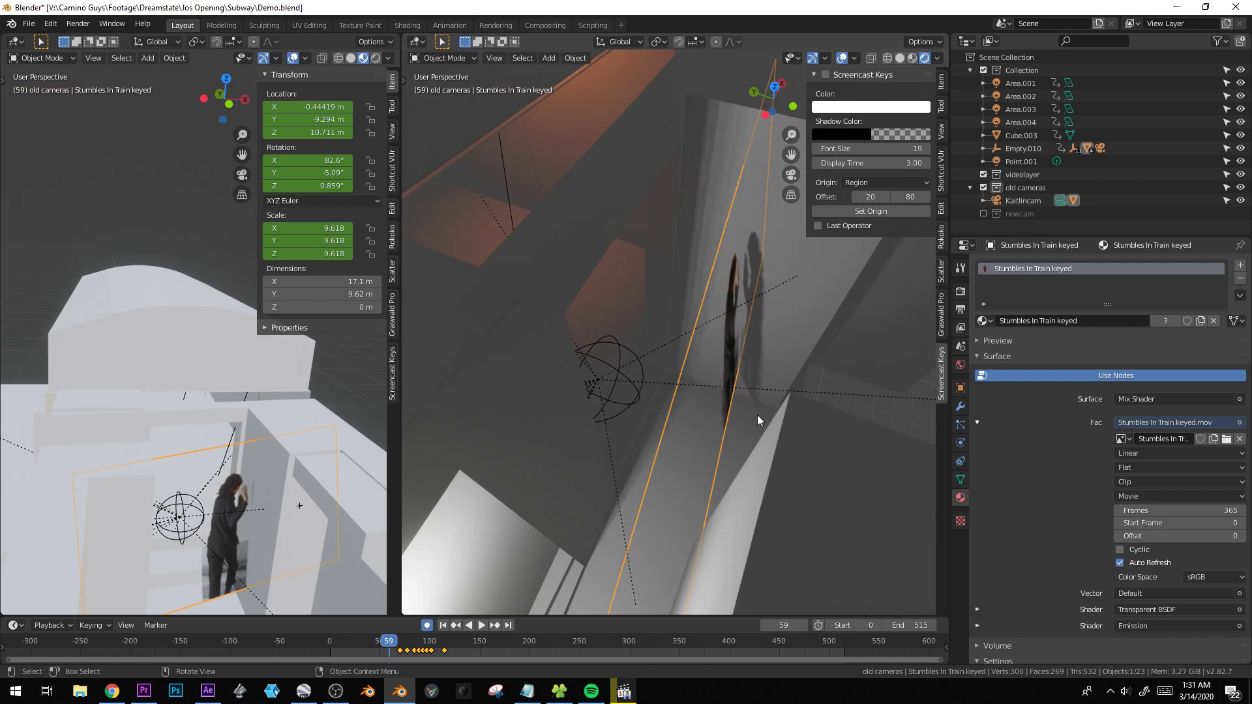
key("s")
left_click(707, 462)
Continue keying the video plane's scale at earlier frames back to frame 40, using about 11.972 there.
middle_click_drag(707, 462, 628, 461)
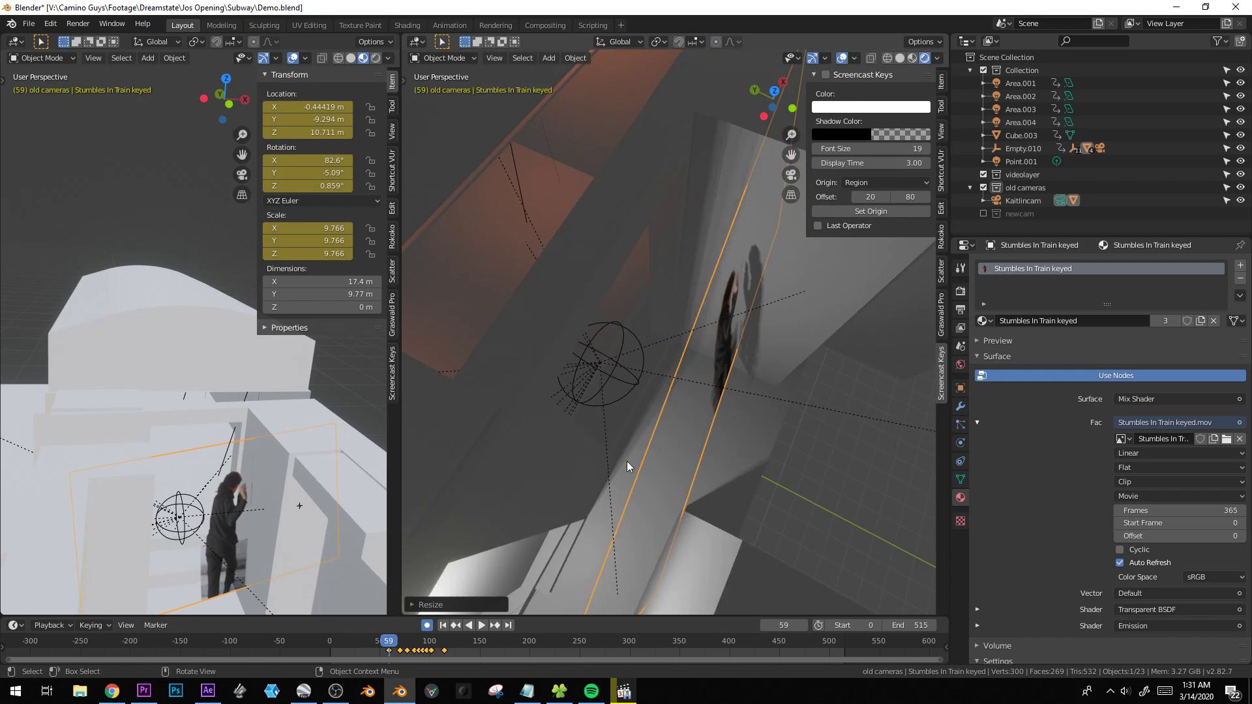
key("s")
left_click(632, 441)
left_click_drag(389, 646, 370, 645)
key("s")
left_click(407, 612)
key("s")
left_click(521, 399)
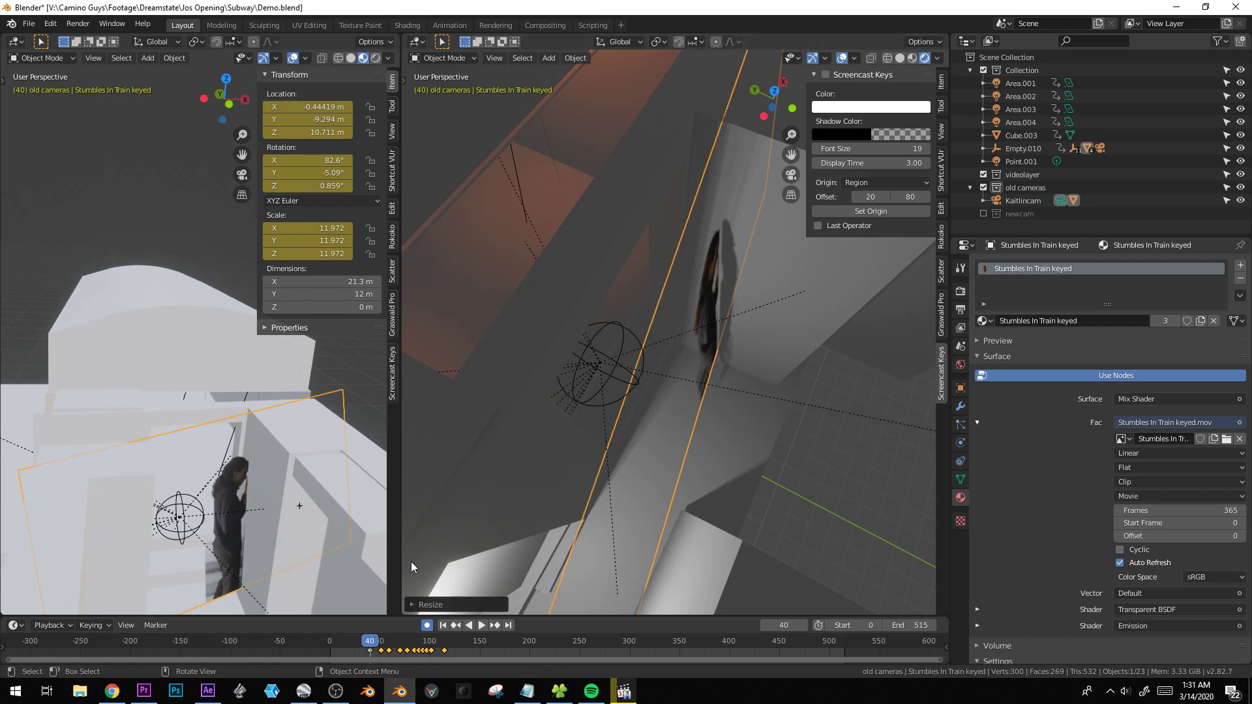
Key the video plane's scale at an earlier frame and at frame 11, using about 15.318 at frame 11.
left_click_drag(370, 646, 355, 625)
key("s")
left_click(572, 390)
key("s")
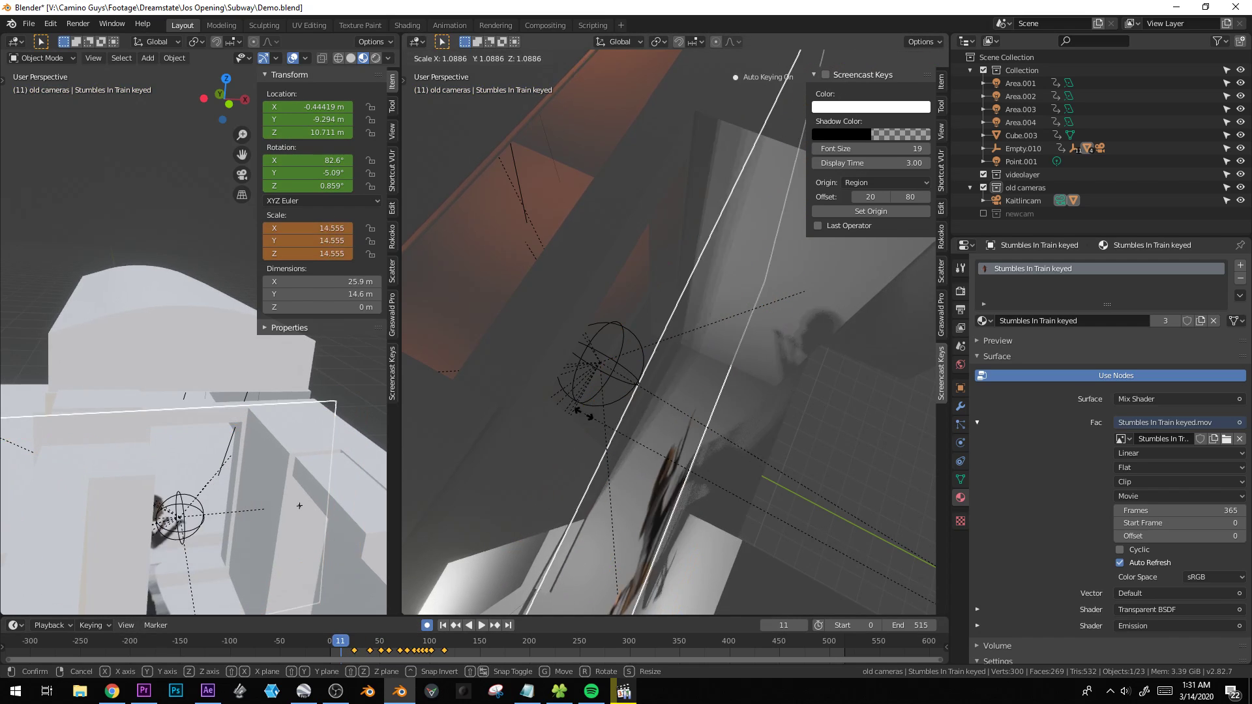
left_click(534, 410)
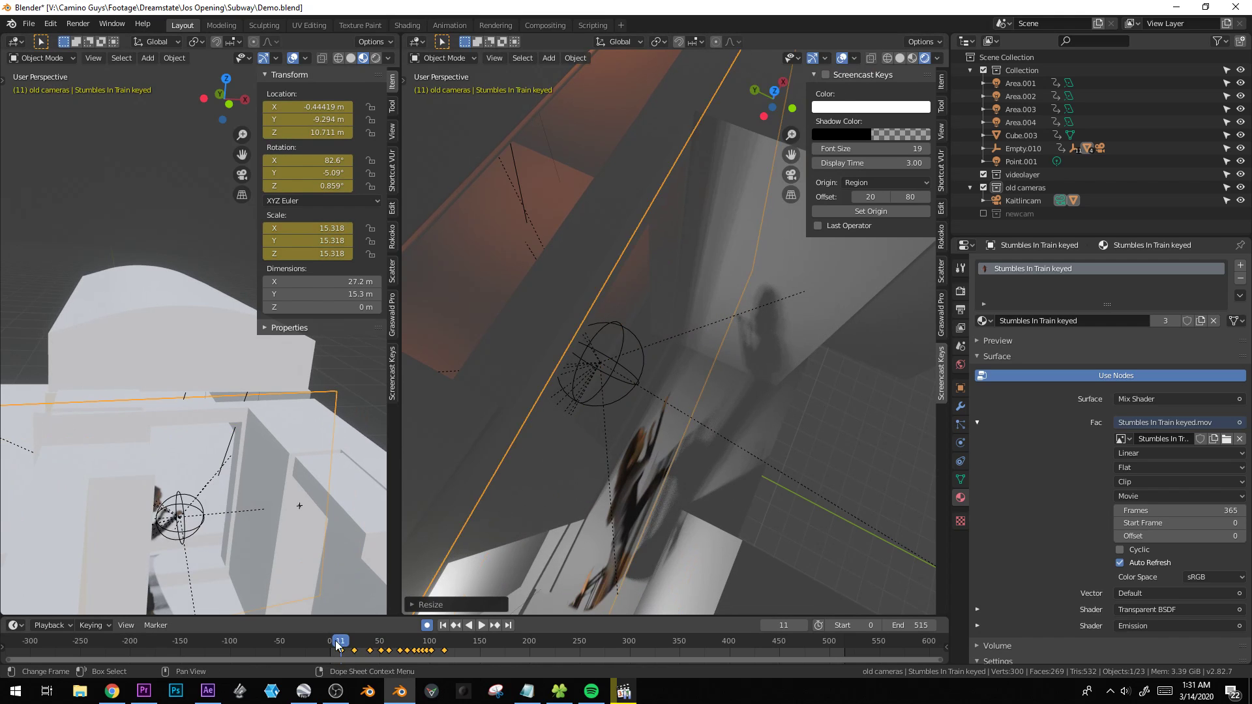
Play on past frame 117 and key the video plane's scale at about 13.936 on frame 131.
key("space")
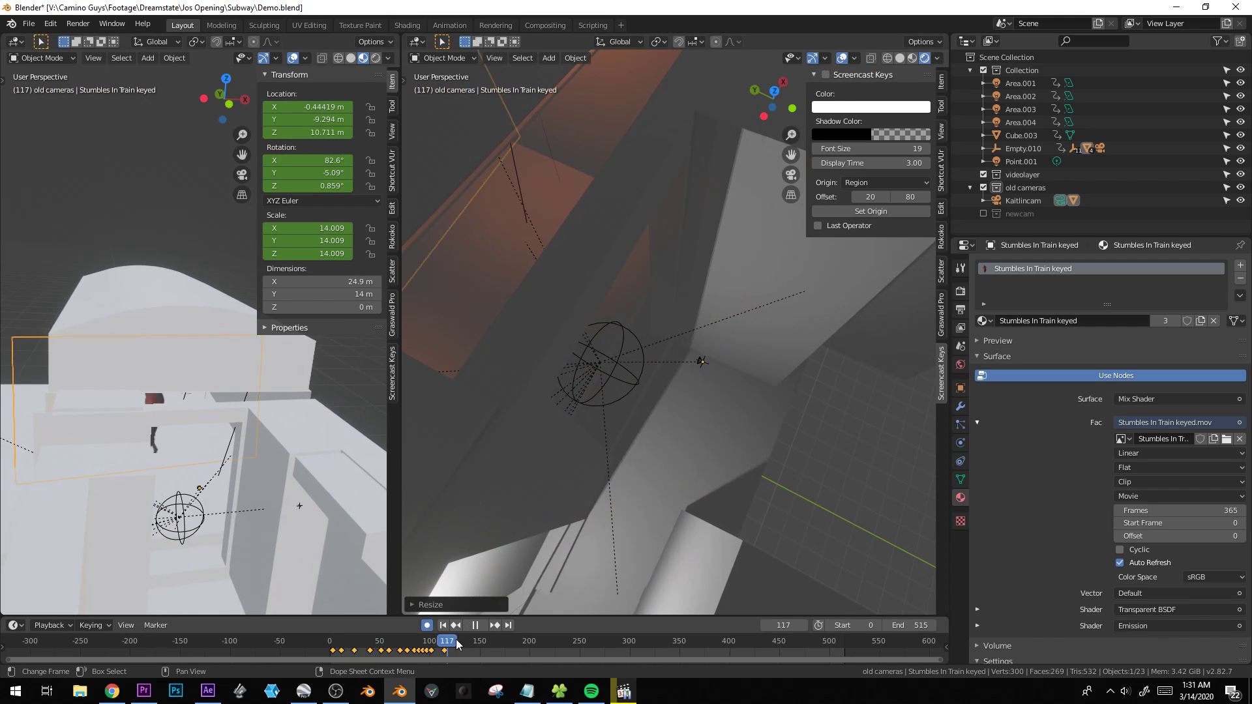
key("space")
middle_click_drag(507, 450, 545, 336)
key("s")
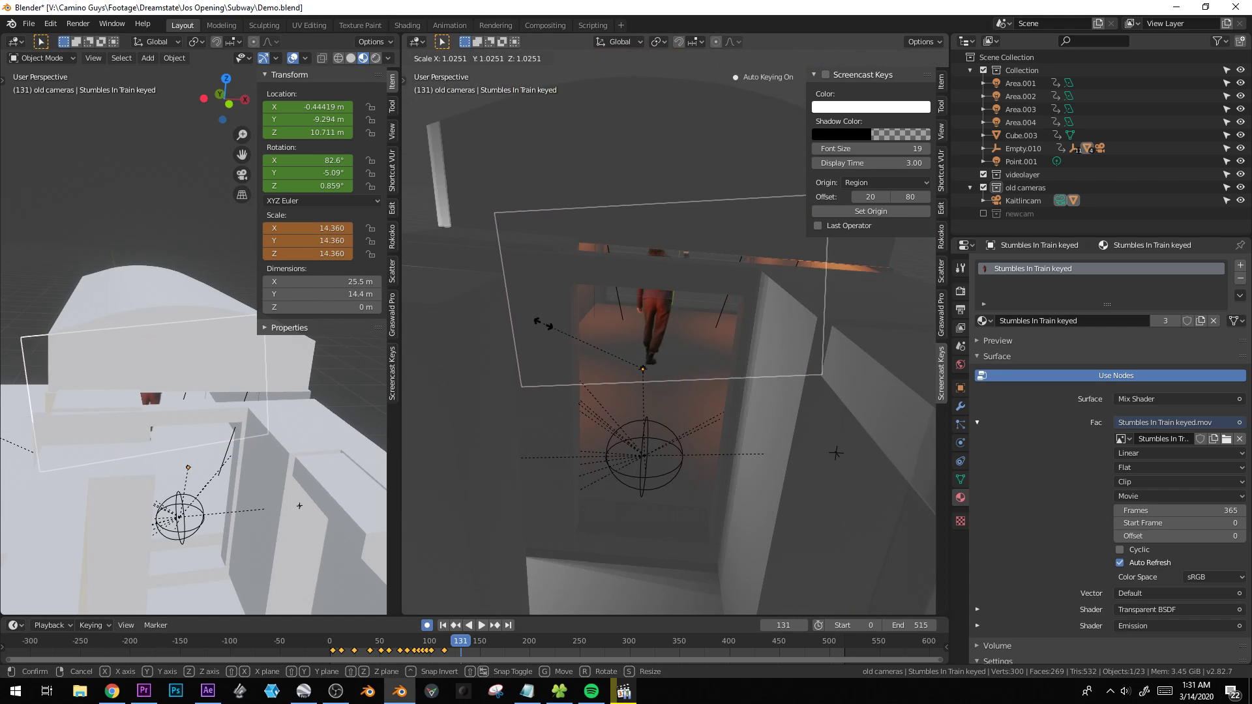
left_click(547, 323)
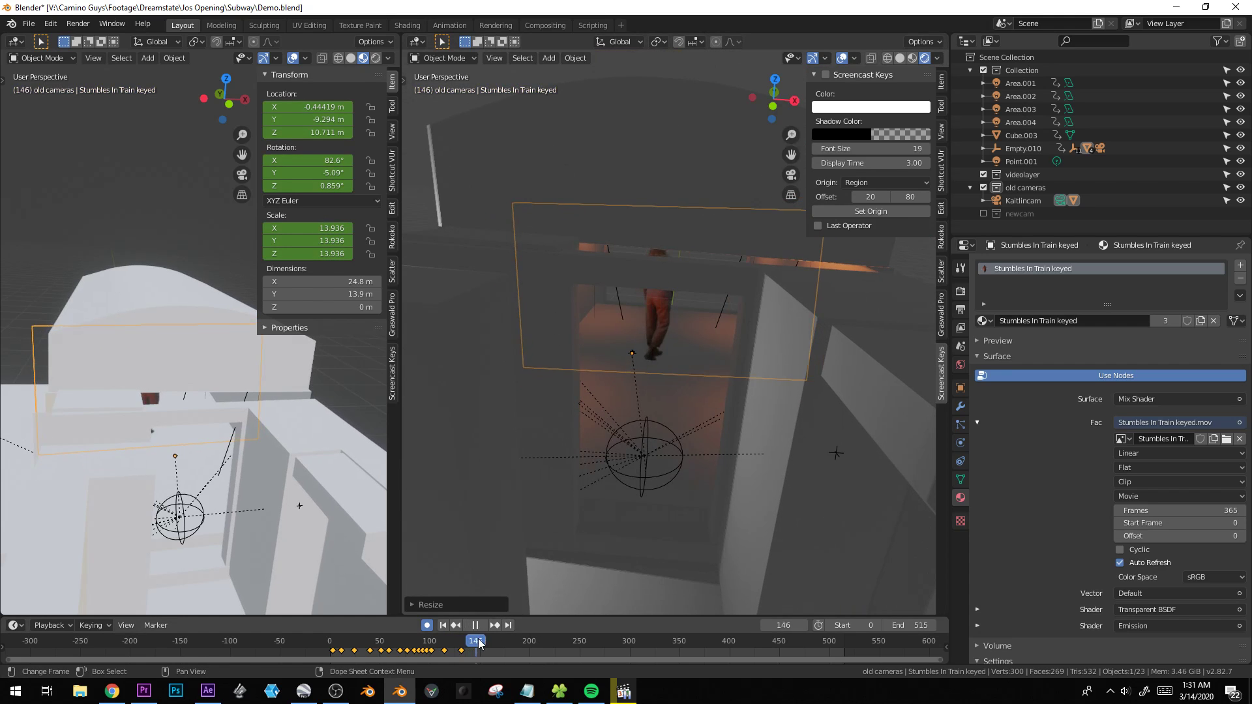
Rescale and key the video plane near frame 146 and again at frame 266 to plant the figure on the floor.
key("space")
key("s")
left_click(834, 388)
key("space")
key("space")
key("s")
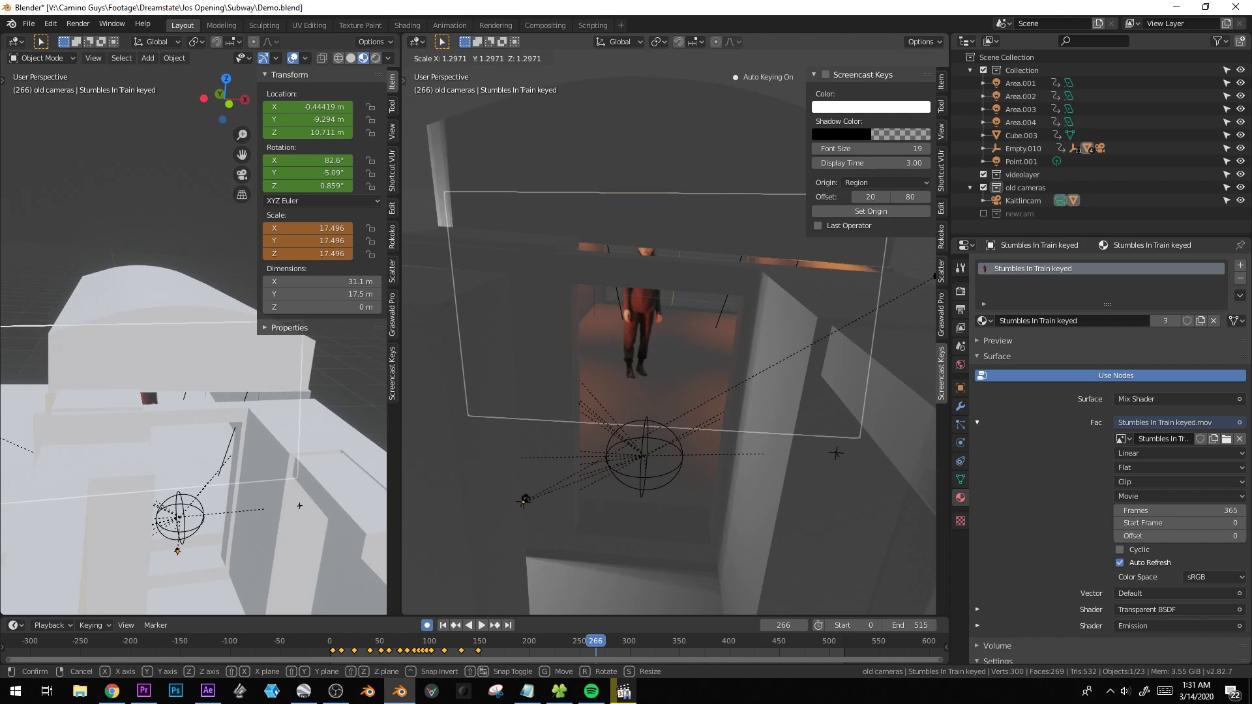
left_click(467, 262)
At frame 234, shrink the video plane to a keyed scale of about 13.902.
left_click(565, 648)
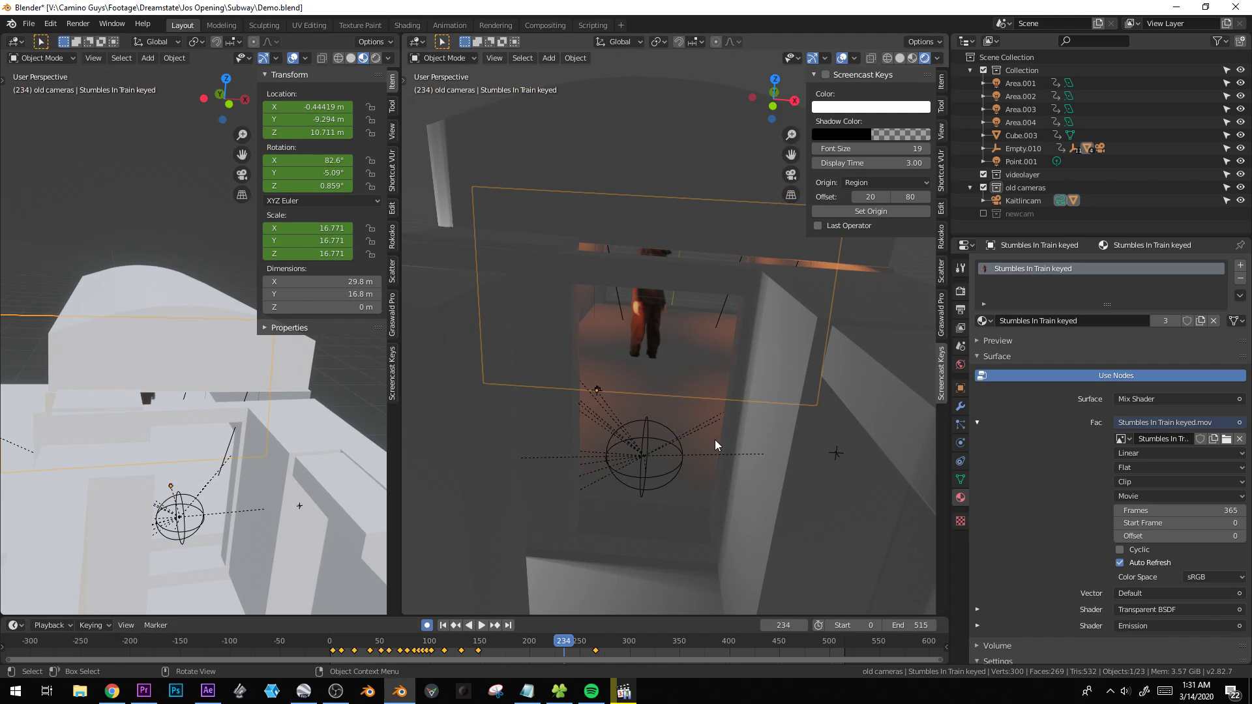
key("s")
left_click(686, 469)
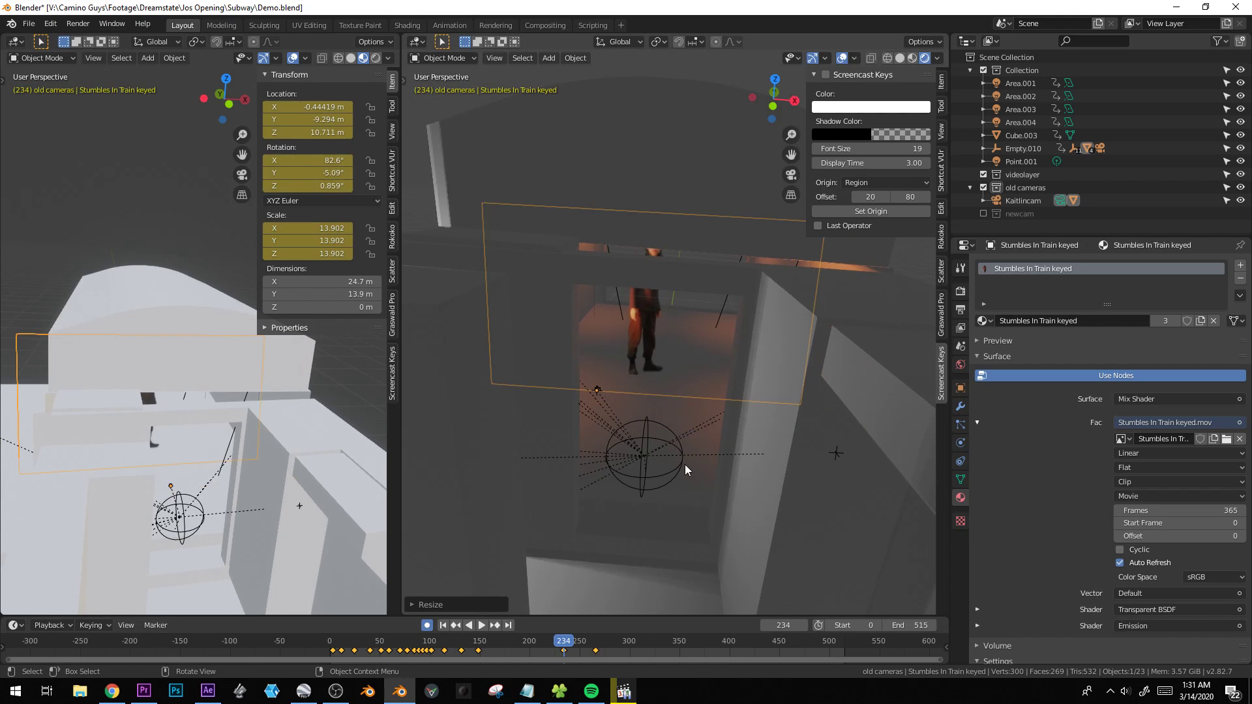
Open the recent project Stumbles on Train.blend.
left_click(29, 26)
mouse_move(59, 65)
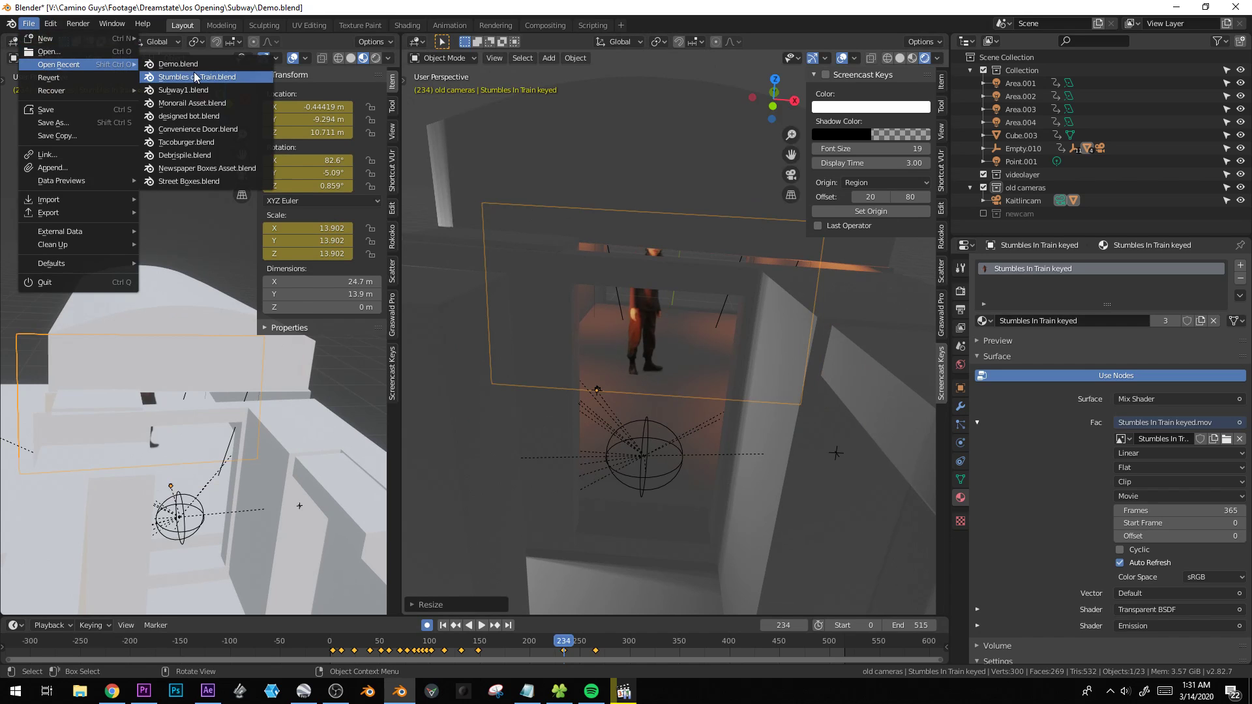
left_click(196, 77)
left_click(667, 365)
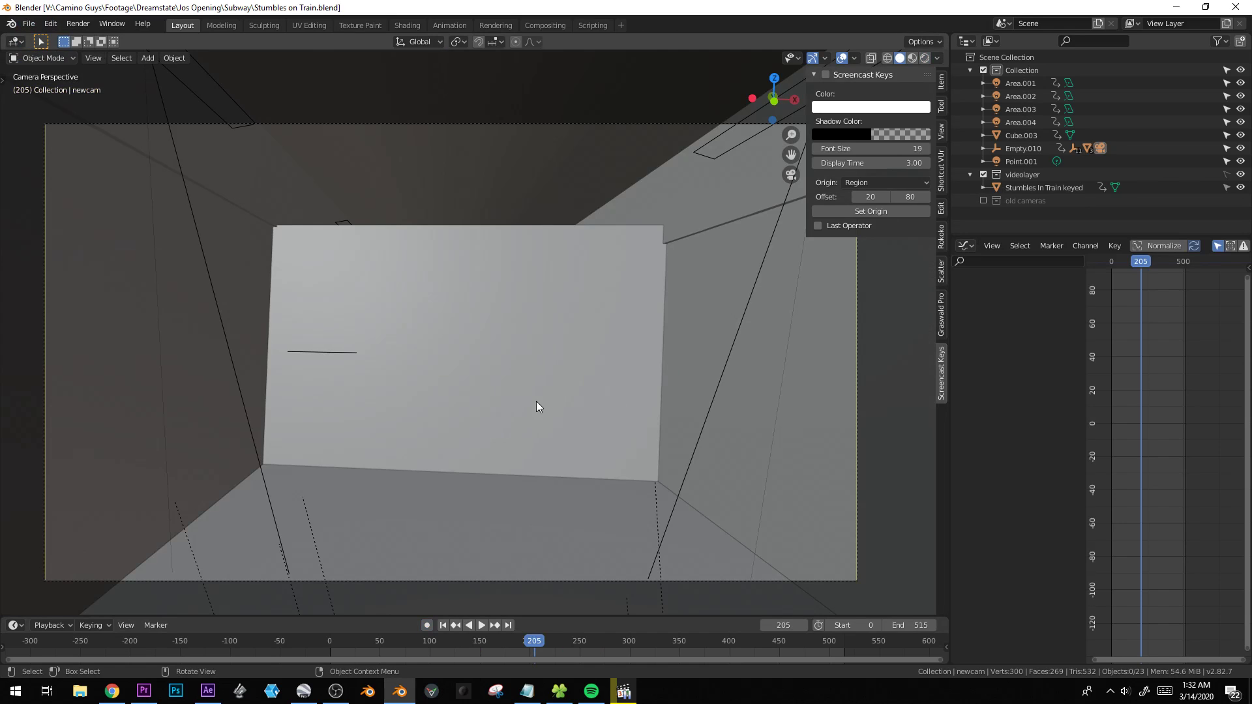
Display the subway scene with rendered shading and look through its active camera.
mouse_move(536, 401)
middle_mouse_down()
mouse_move(542, 424)
mouse_move(524, 391)
middle_mouse_up()
scroll(542, 424, "down", 5)
key("z")
left_click(539, 319)
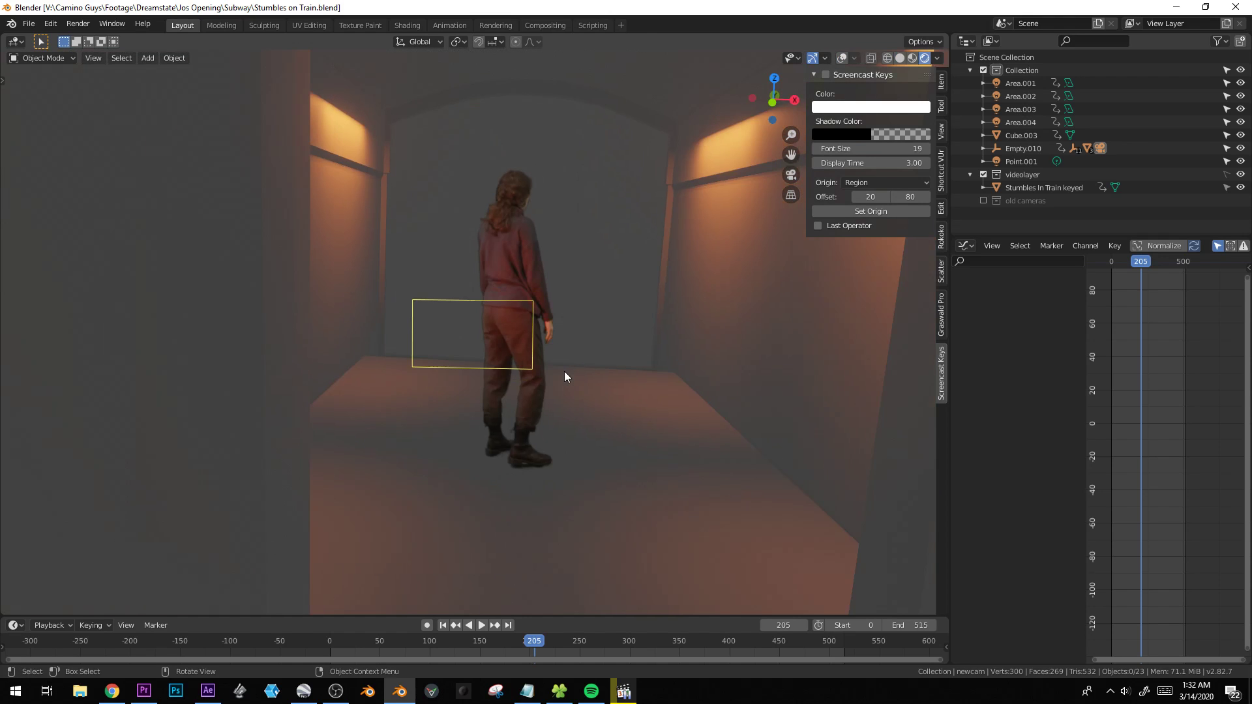
key("KP_0")
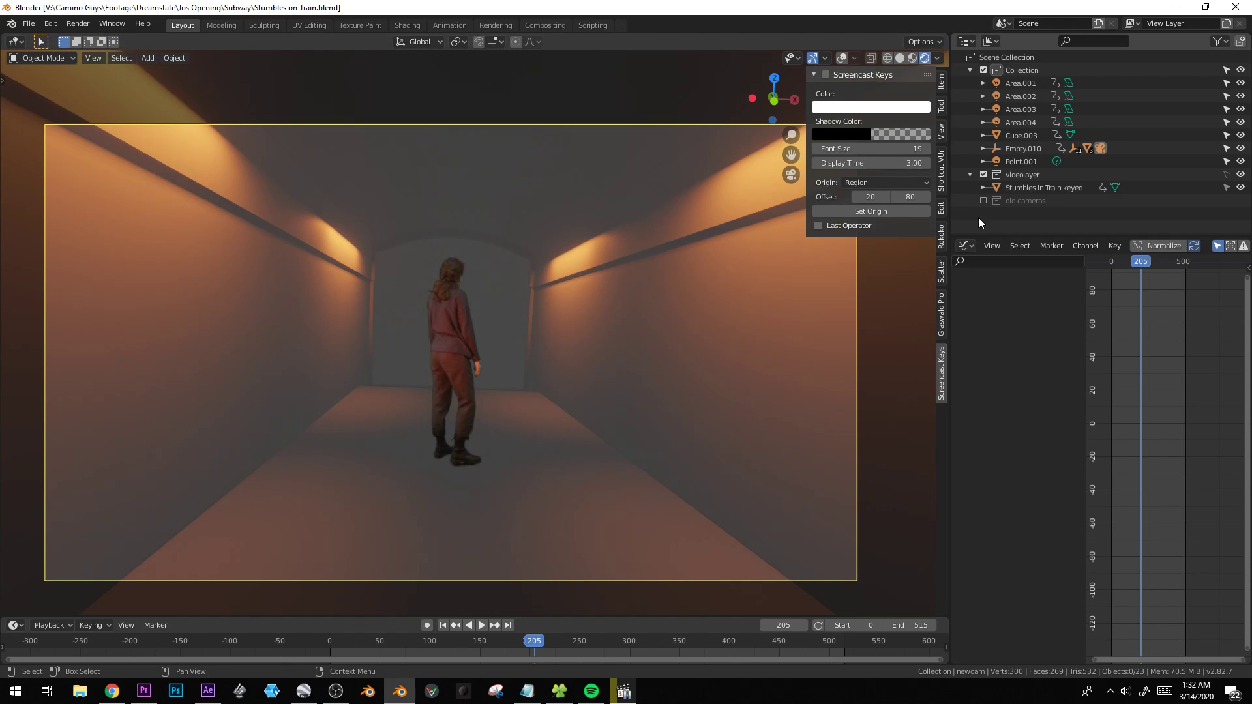
Enable the old cameras collection and make its tracked camera the active scene camera.
left_click(983, 201)
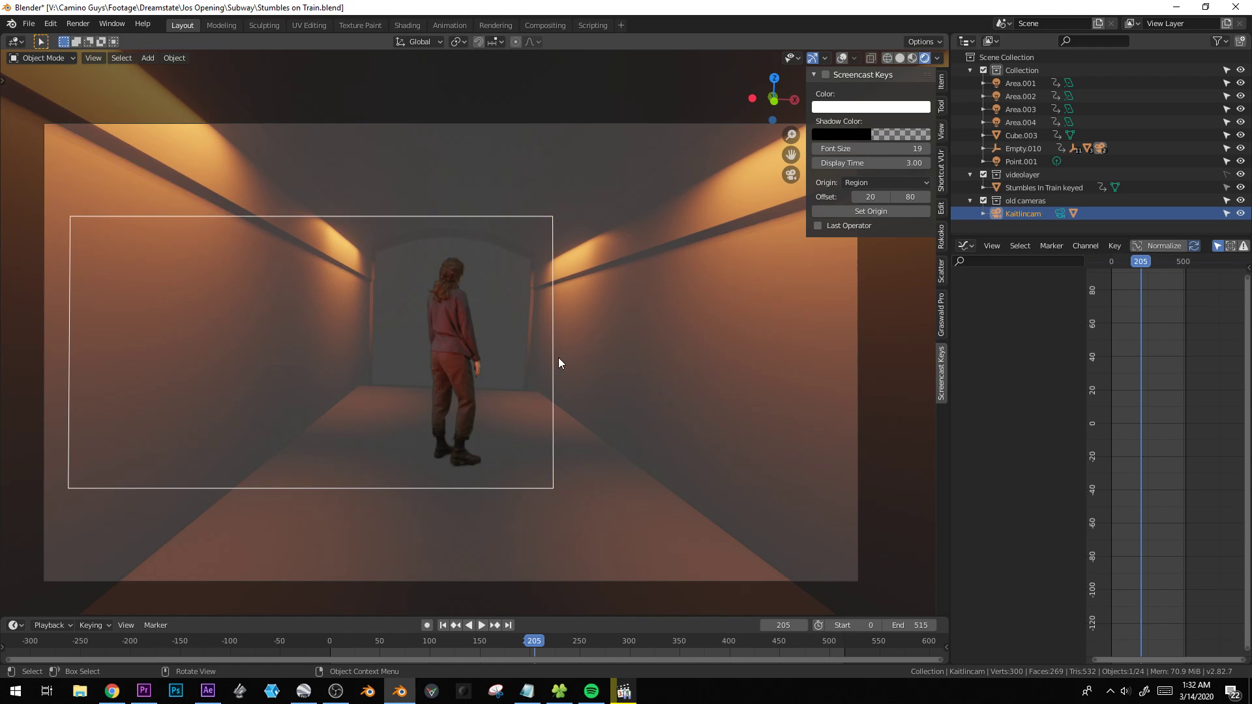
key("ctrl+KP_0")
Play the shot through the tracked camera and from an orbited view to check the figure's placement up to frame 303.
key("space")
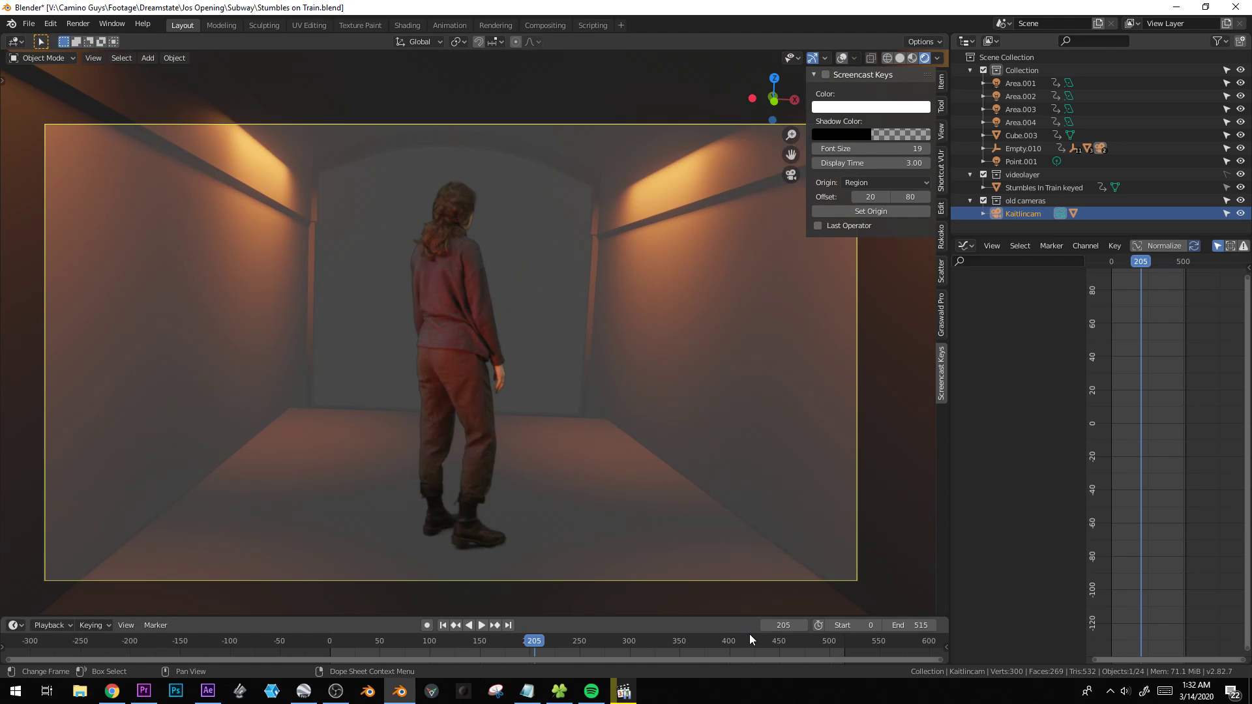
left_click(764, 640)
left_click_drag(695, 642, 591, 641)
key("space")
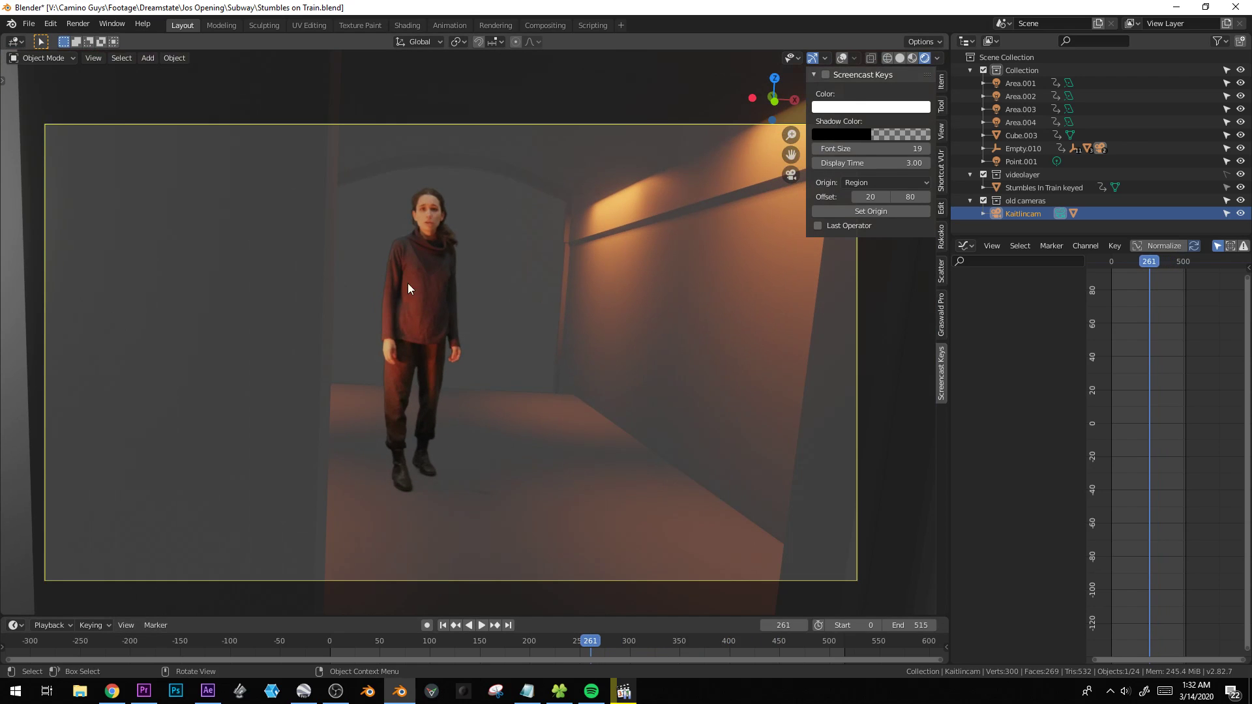
middle_click_drag(733, 456, 475, 379)
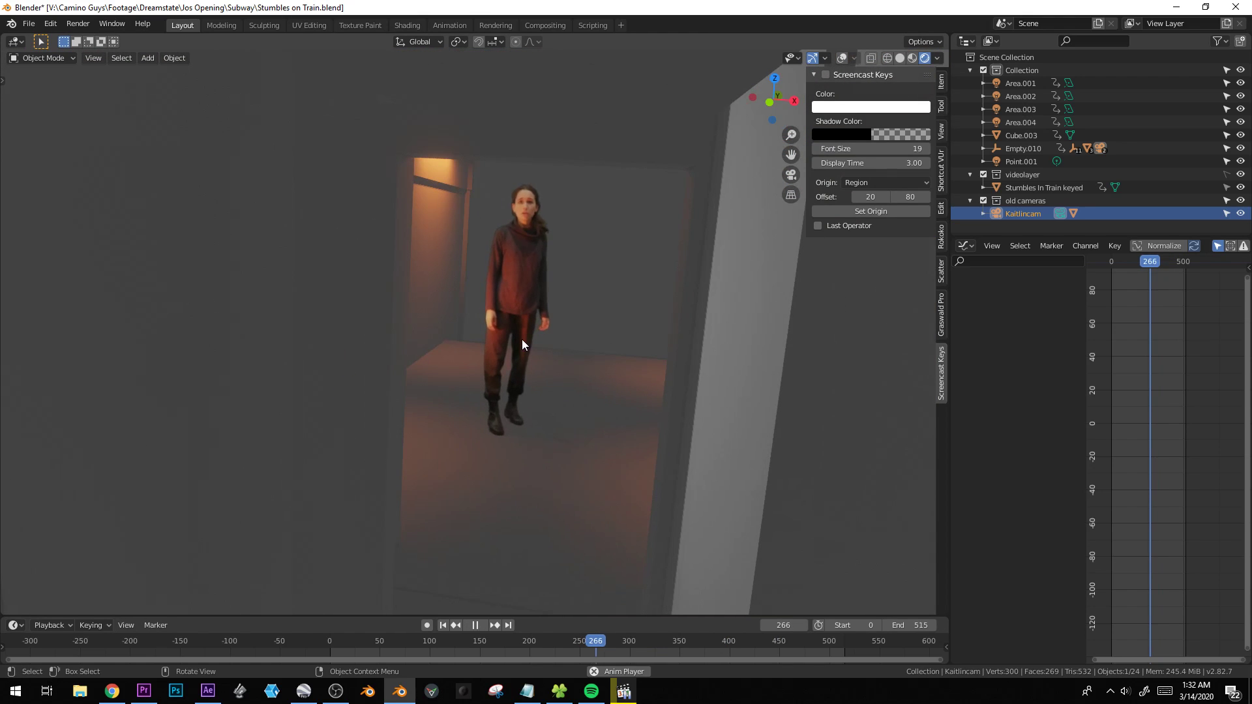
key("space")
middle_click_drag(505, 357, 580, 452)
key("KP_0")
key("space")
key("space")
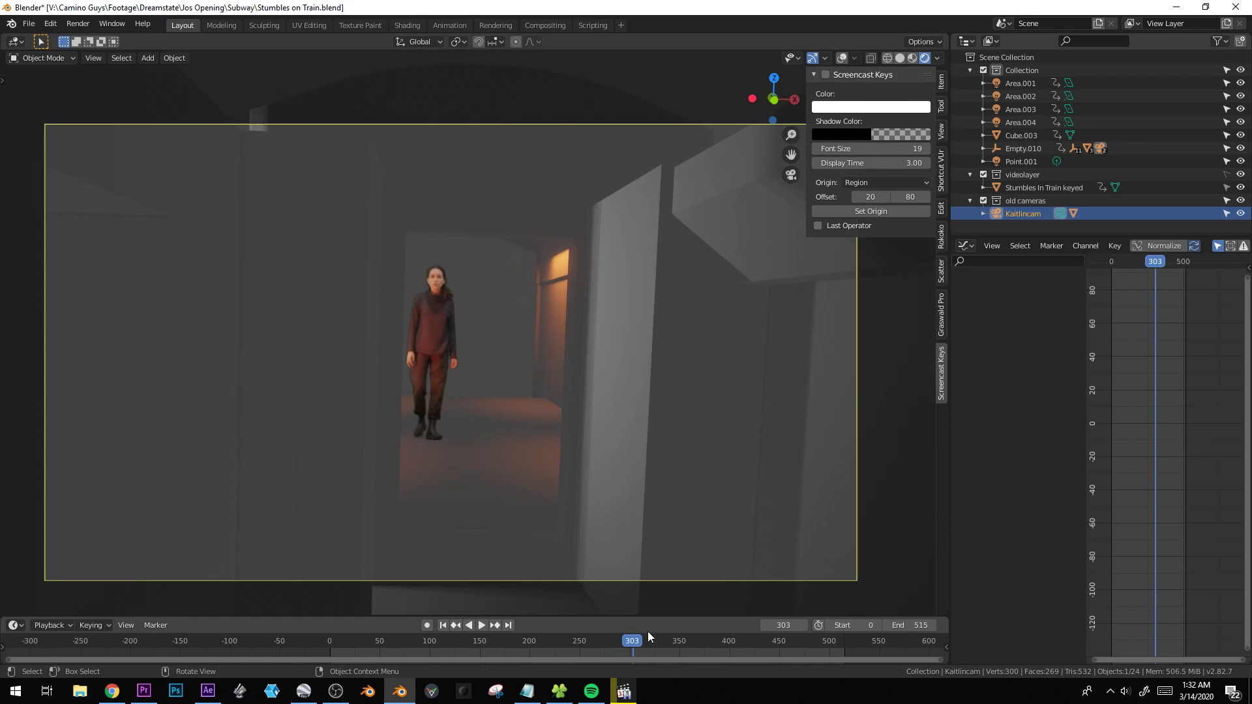
Play earlier frame ranges from a free viewpoint outside the doorway to check the figure's movement inside the tunnel.
left_click_drag(653, 633, 581, 640)
middle_click_drag(535, 561, 528, 444)
key("space")
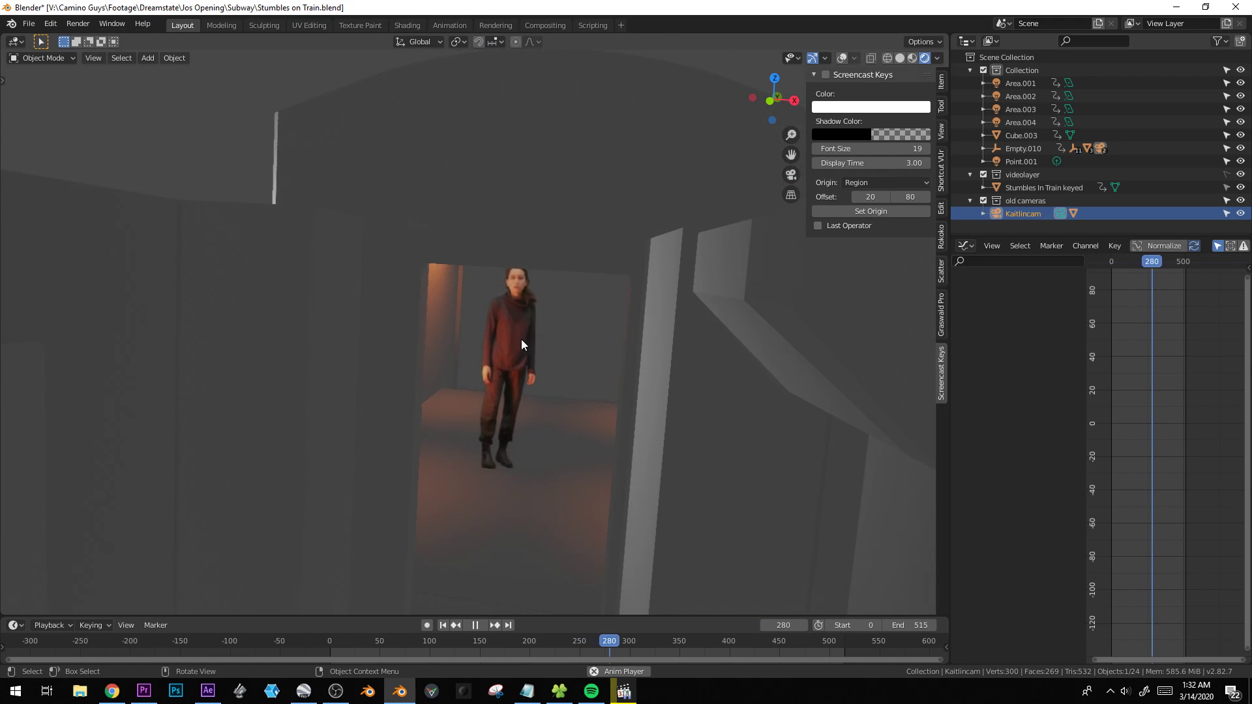
left_click(460, 642)
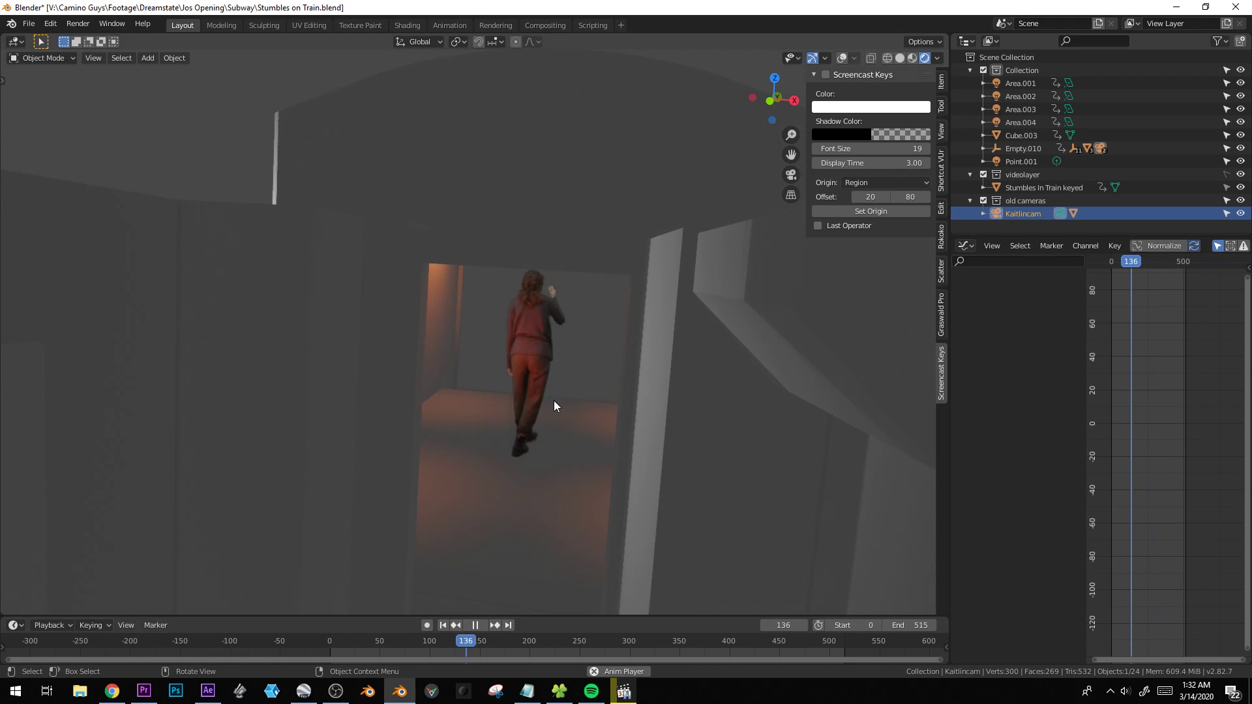
key("space")
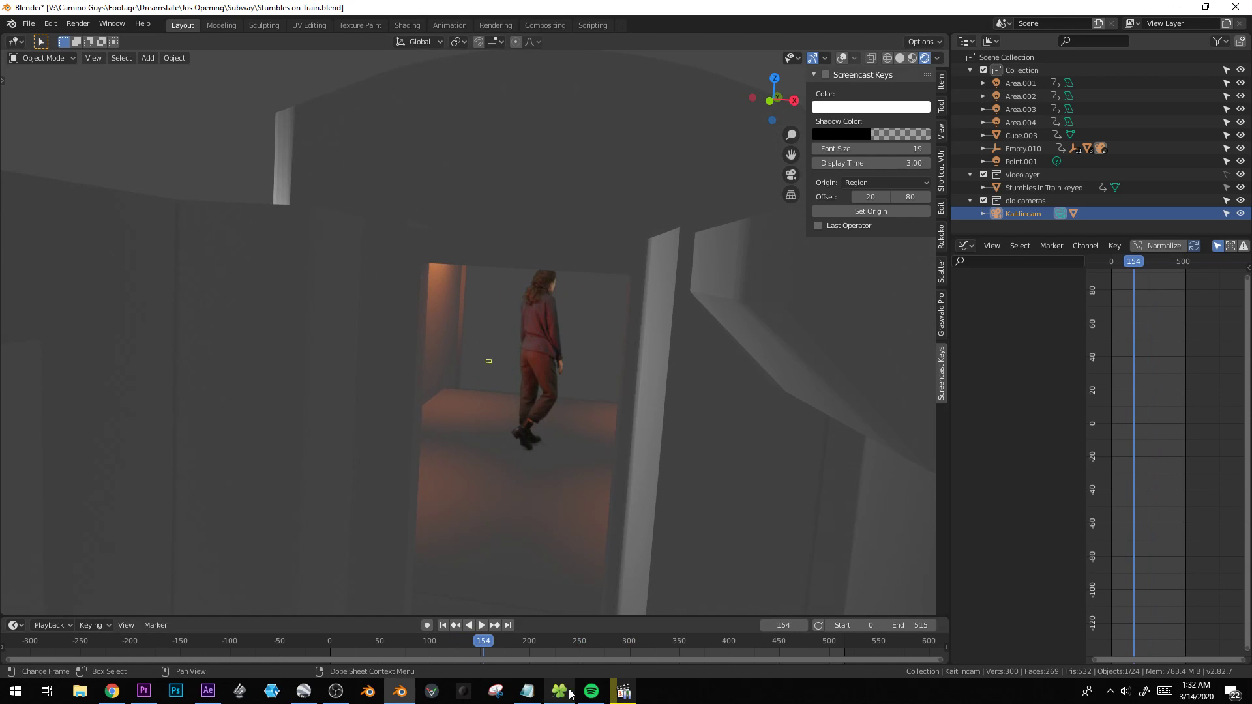
Watch the original green-screen clip Stumbles In Train.mov from the Omegashot folder, close it and return to Blender.
left_click(562, 691)
scroll(666, 483, "down", 10)
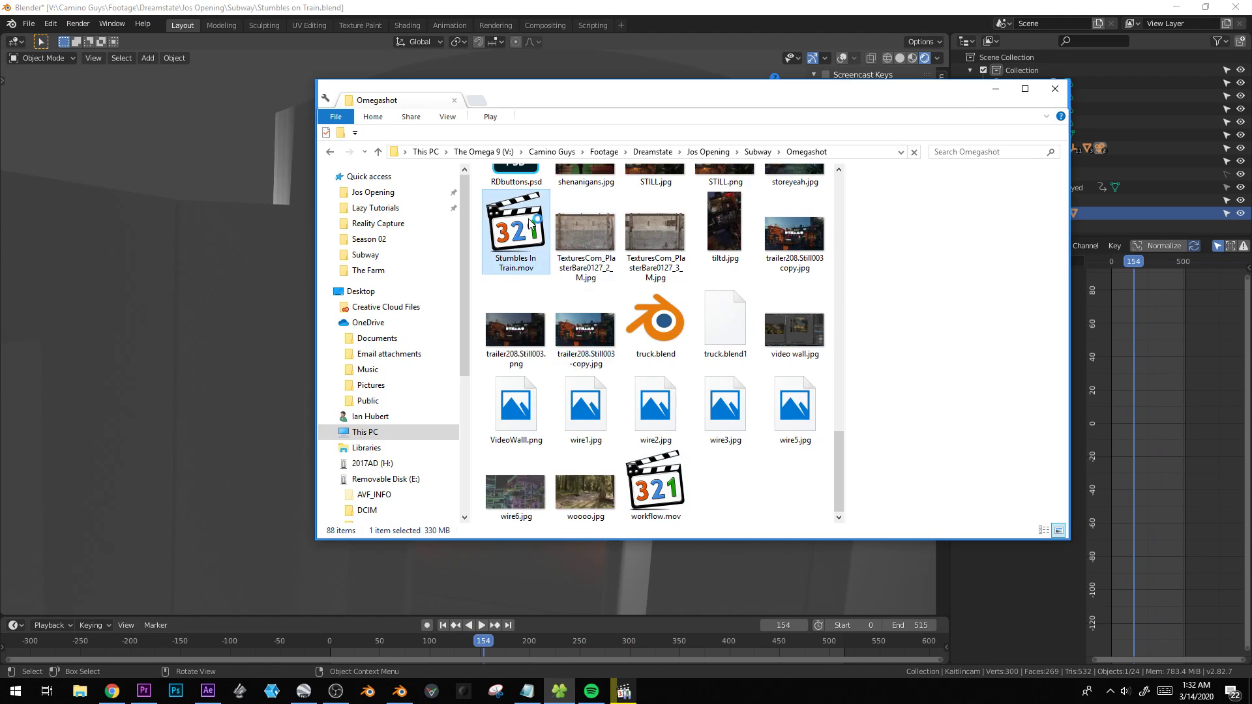
double_click(530, 224)
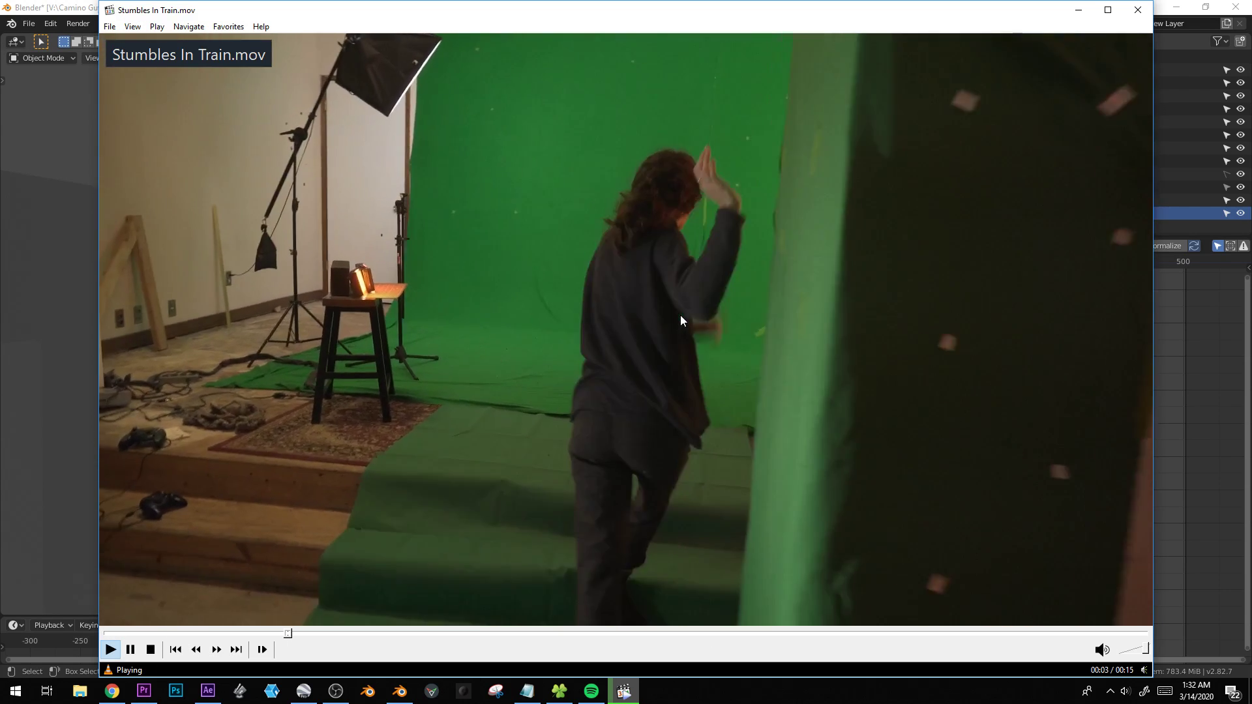
left_click(1054, 80)
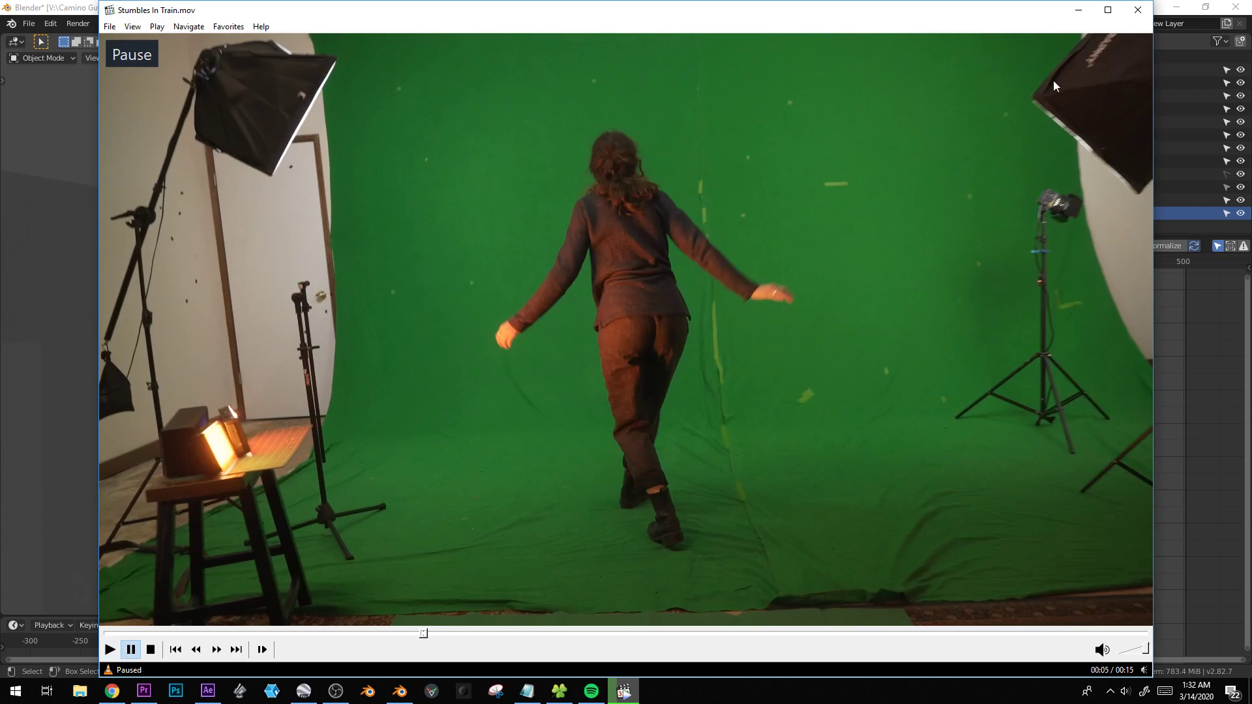
left_click(1138, 10)
key("alt+Tab")
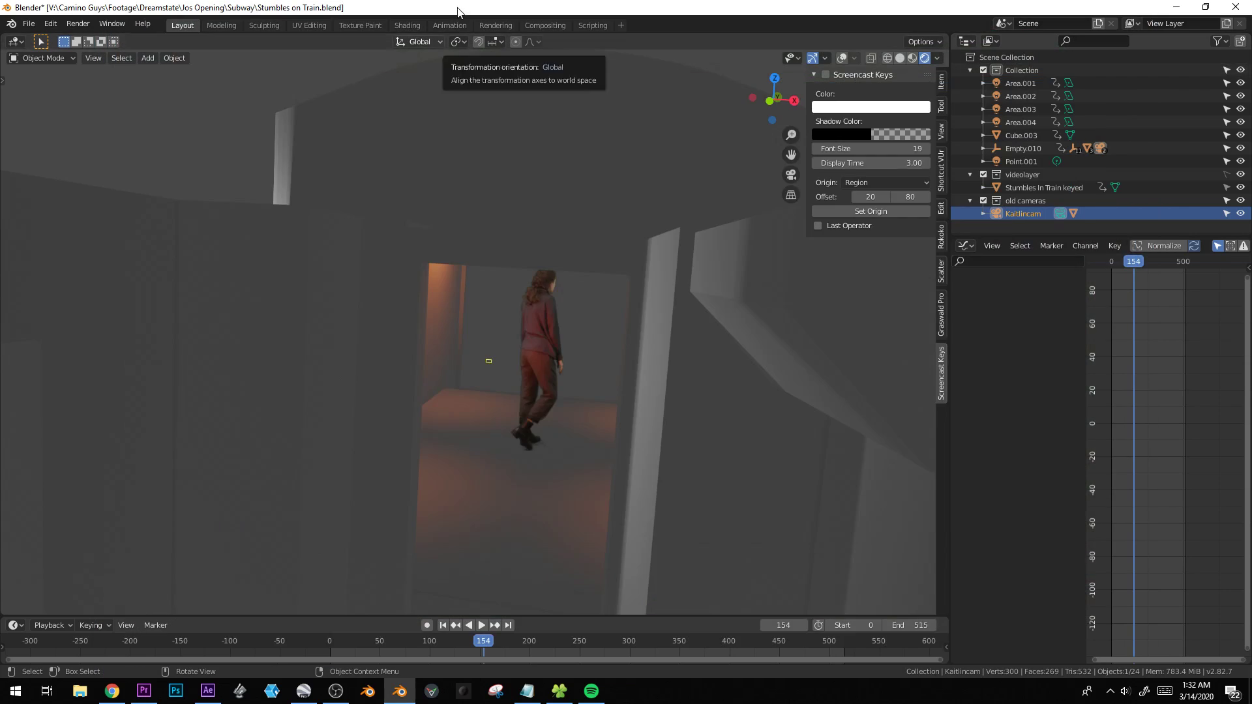
Add a new camera to the subway scene and make it the active scene camera.
scroll(557, 401, "up", 10)
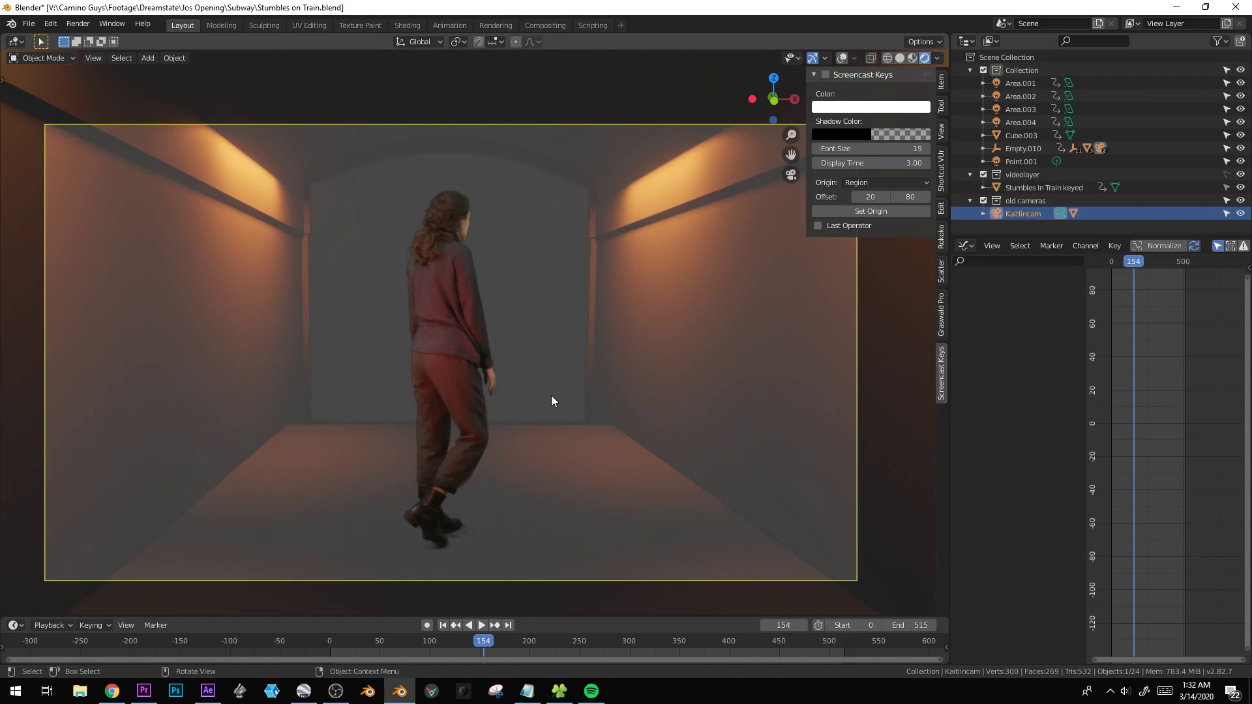
scroll(538, 417, "down", 10)
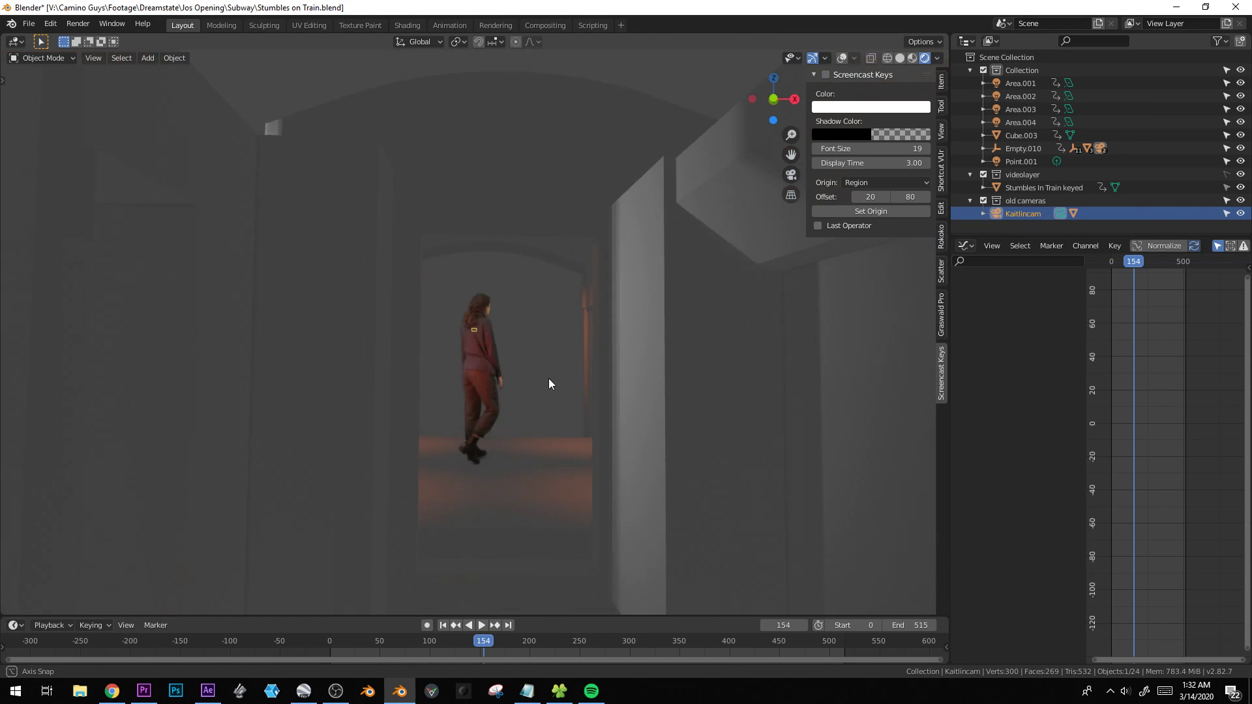
key("shift+a")
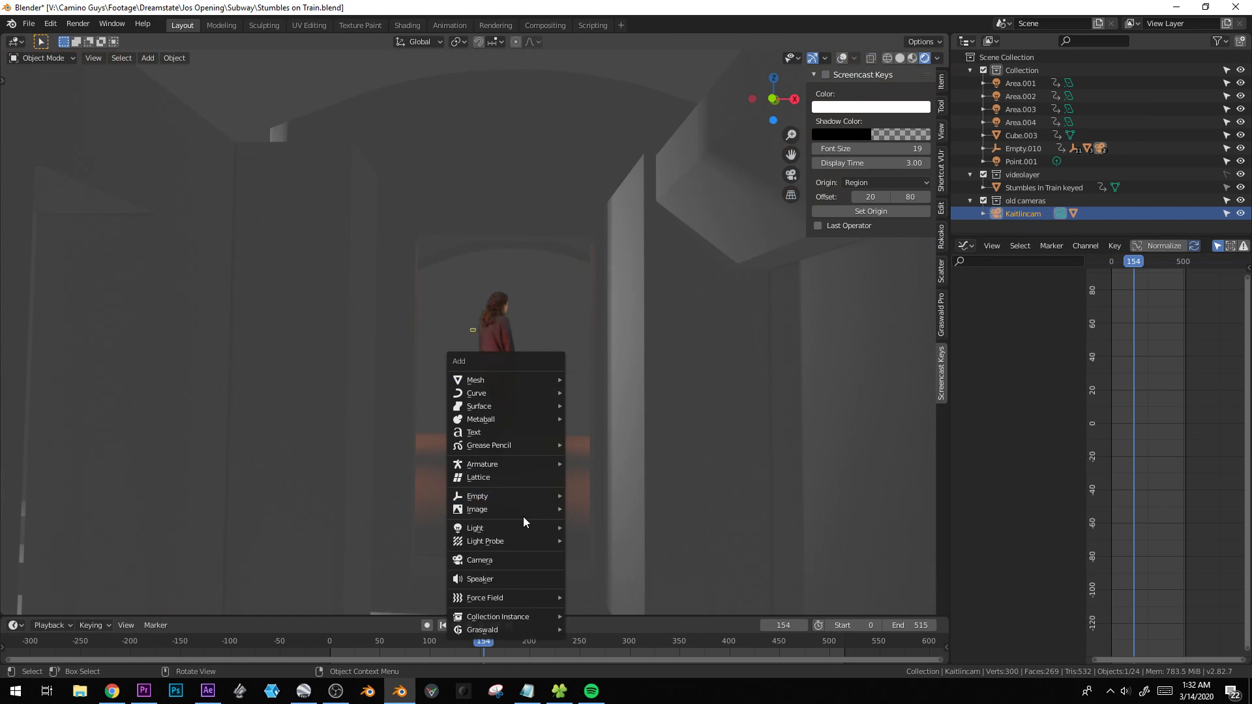
left_click(513, 560)
key("ctrl+KP_0")
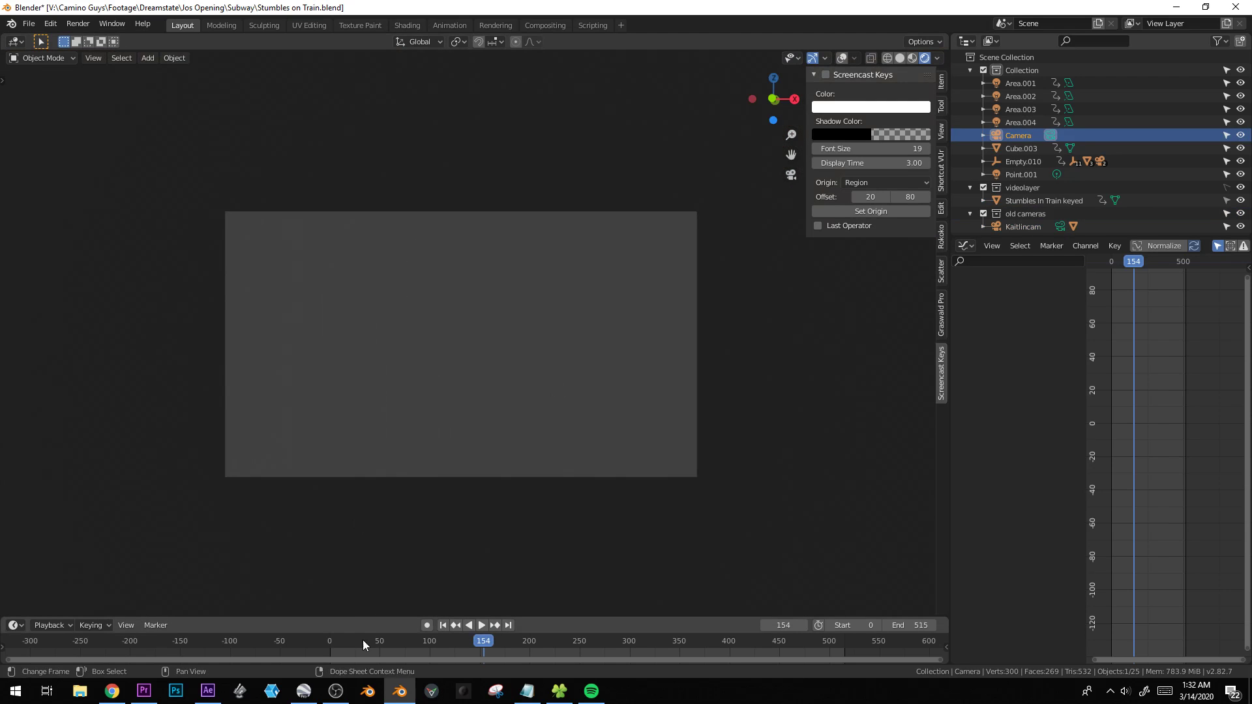
At frame 18, reposition the new camera to frame the figure at the wall and set its focal length to 73 mm.
key("g")
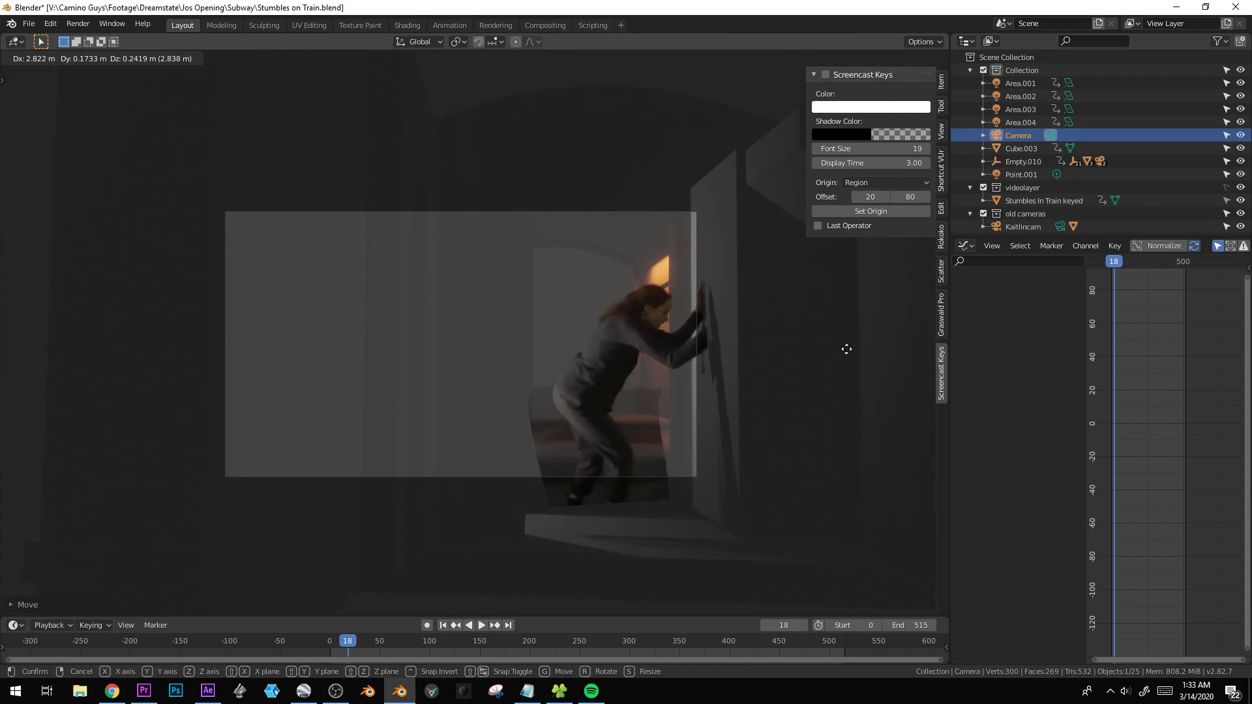
left_click(307, 393)
key("shift+F7")
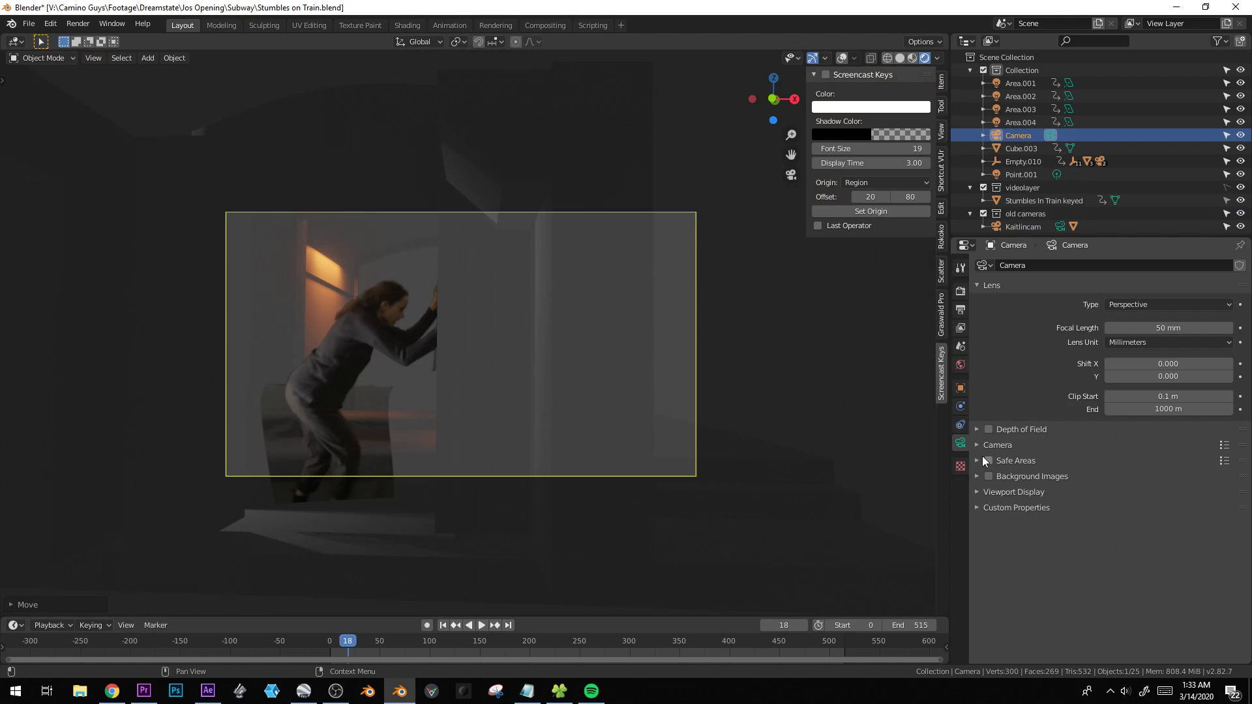
left_click_drag(1177, 331, 1208, 332)
key("g")
left_click(300, 342)
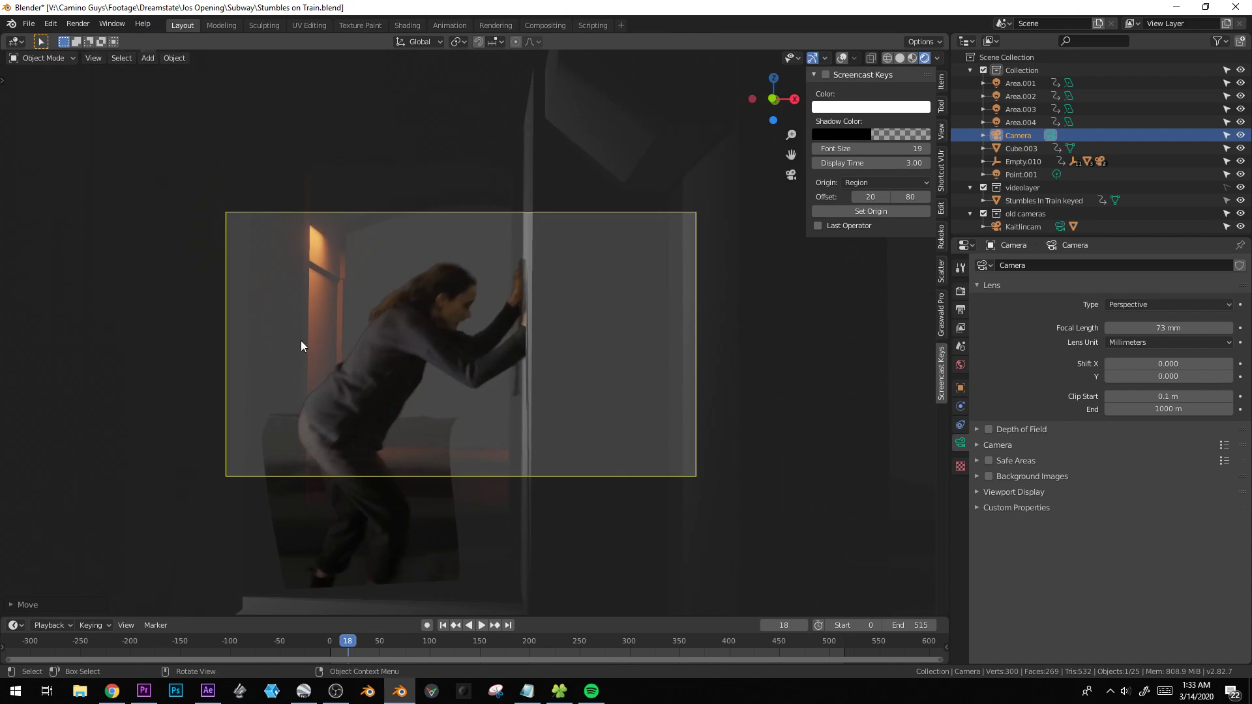
Reorient the new camera on the figure at frame 18 and insert a LocRot keyframe.
key("r")
key("r")
key("i")
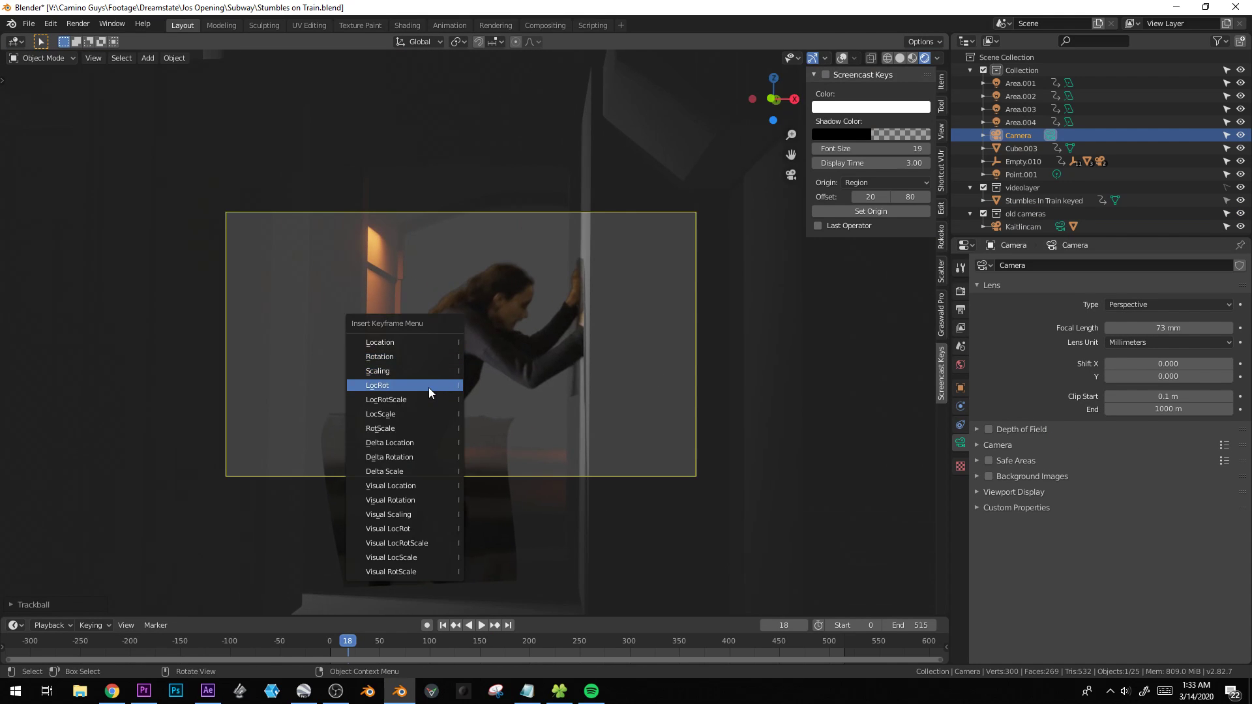
left_click(429, 387)
At frame 53, move the camera along its local Z axis closer to the figure and insert a LocRot keyframe.
key("space")
key("space")
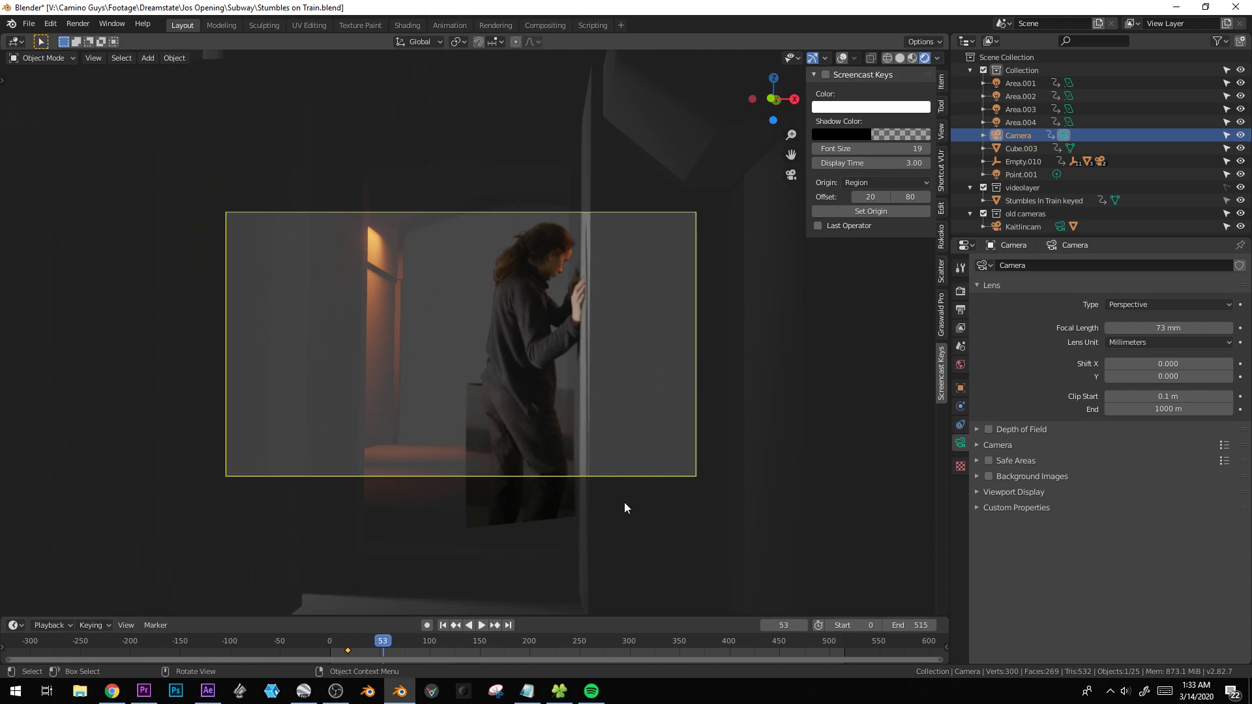
key("g")
key("z")
key("z")
left_click(630, 200)
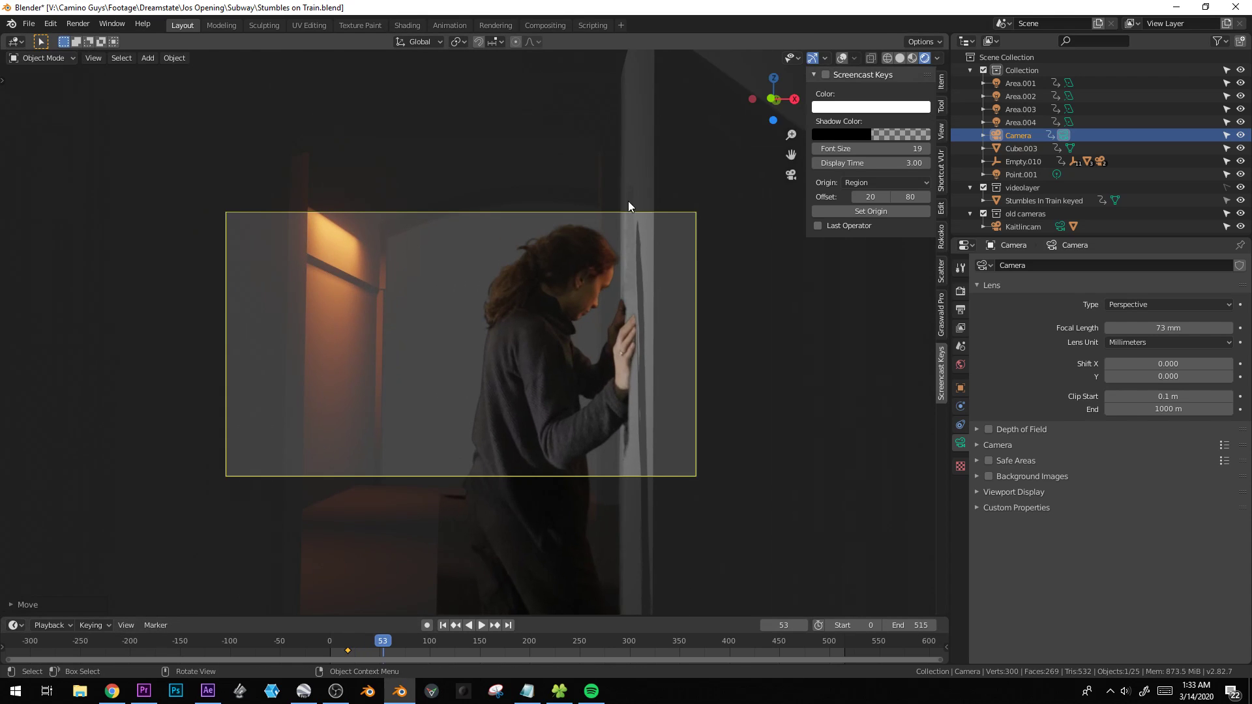
key("i")
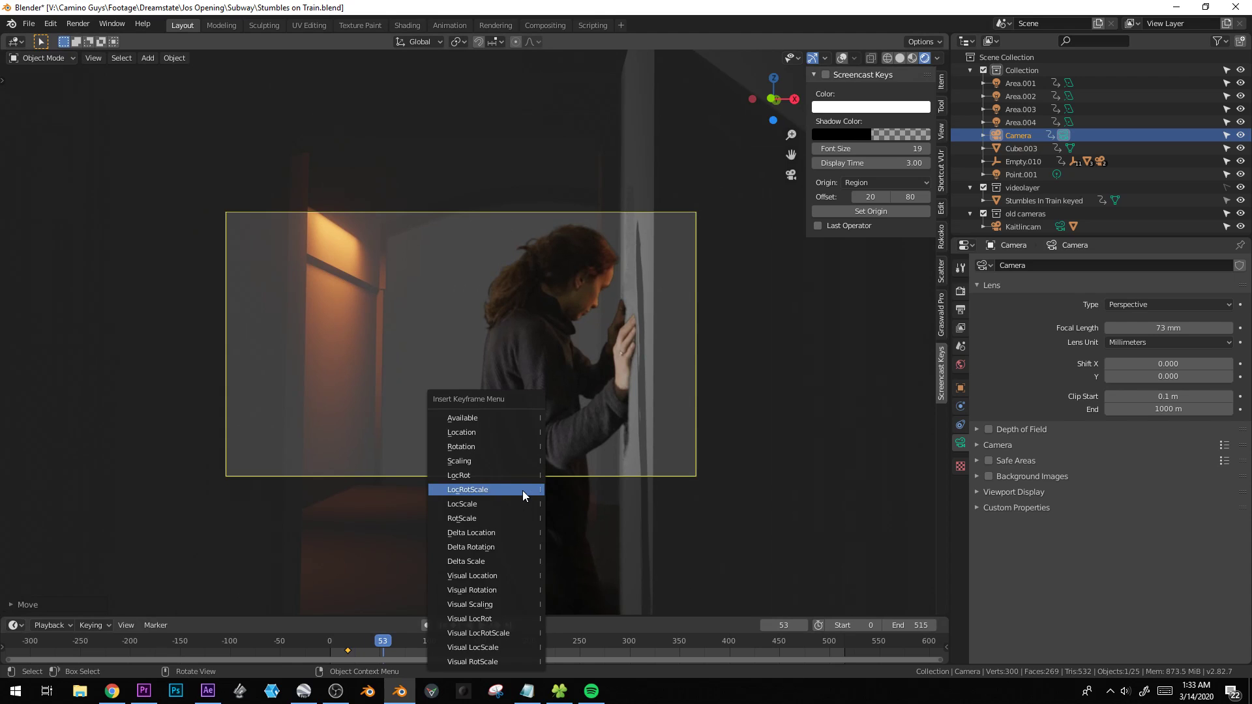
left_click(519, 476)
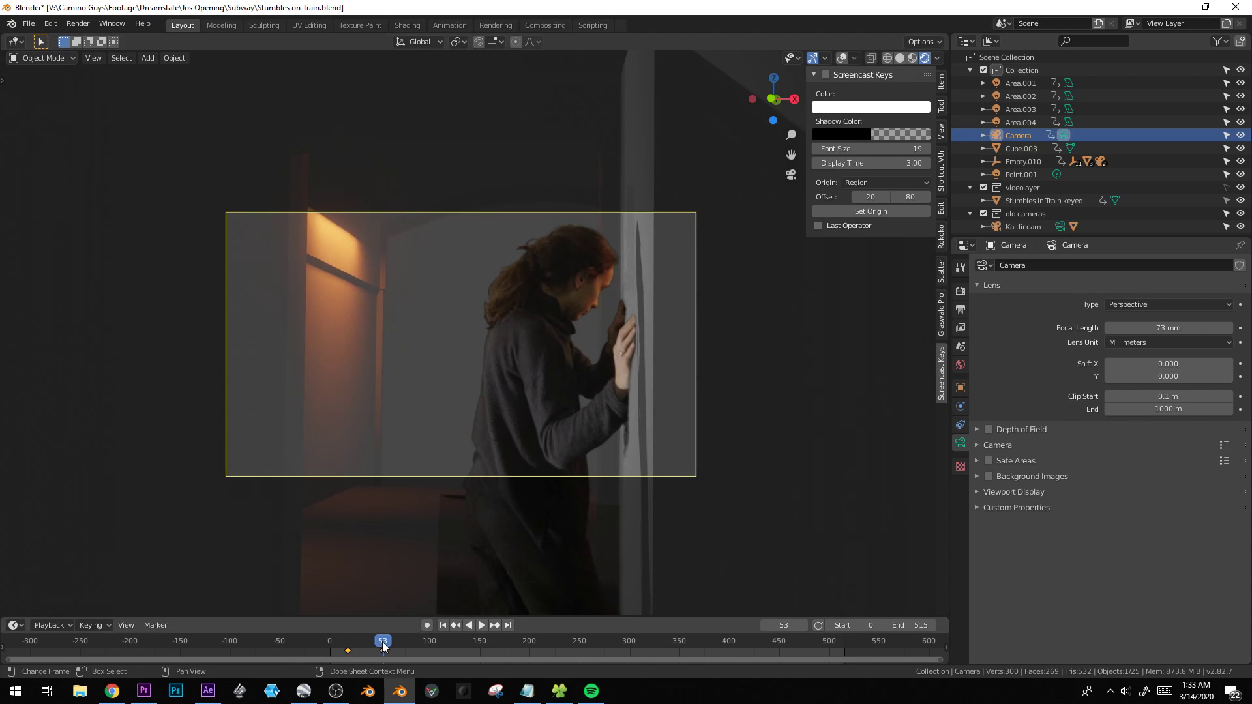
At frame 84, dolly, rotate and shift the camera to frame the stumbling figure, and keyframe its position and rotation.
key("space")
key("space")
key("g")
key("z")
key("z")
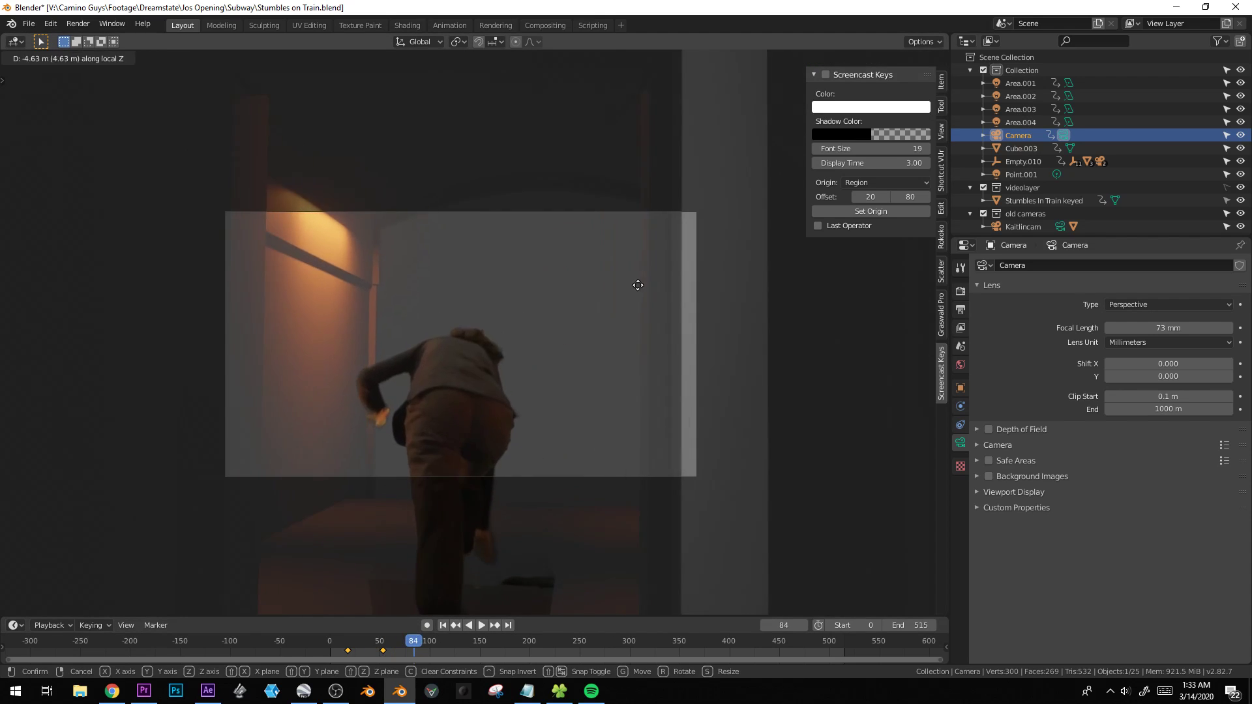
key("r")
left_click(631, 321)
key("g")
left_click(598, 207)
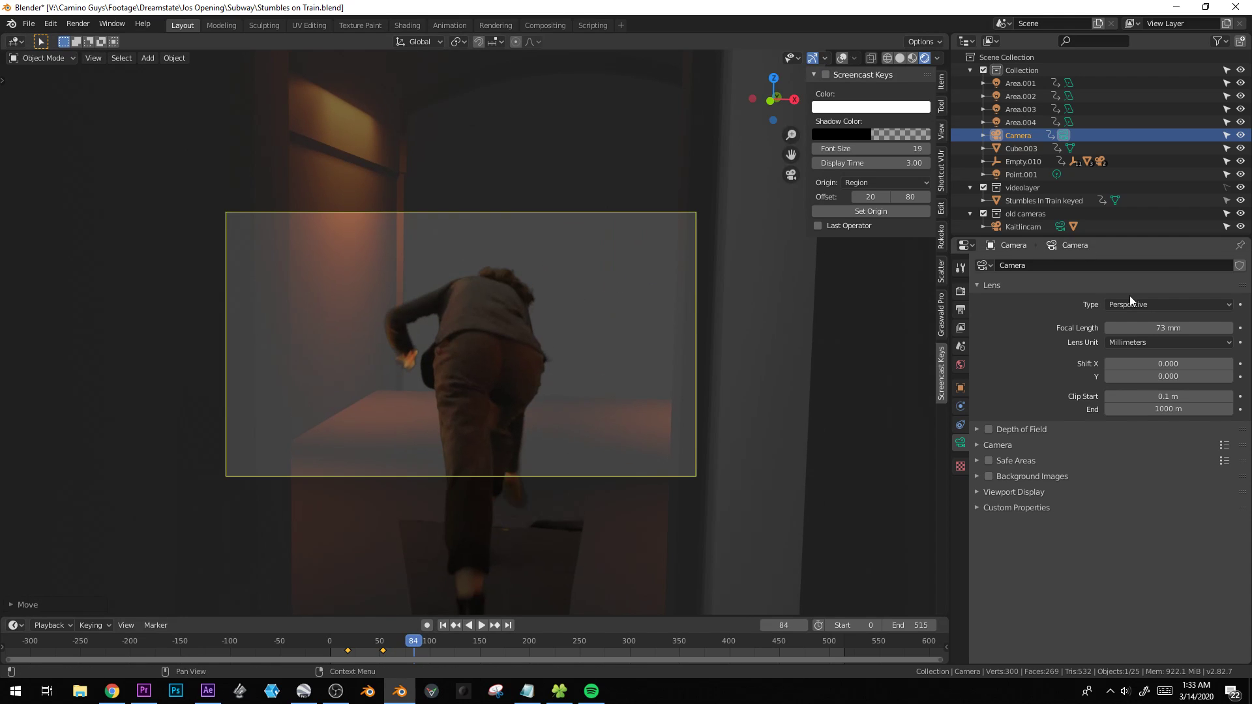
key("i")
left_click(574, 405)
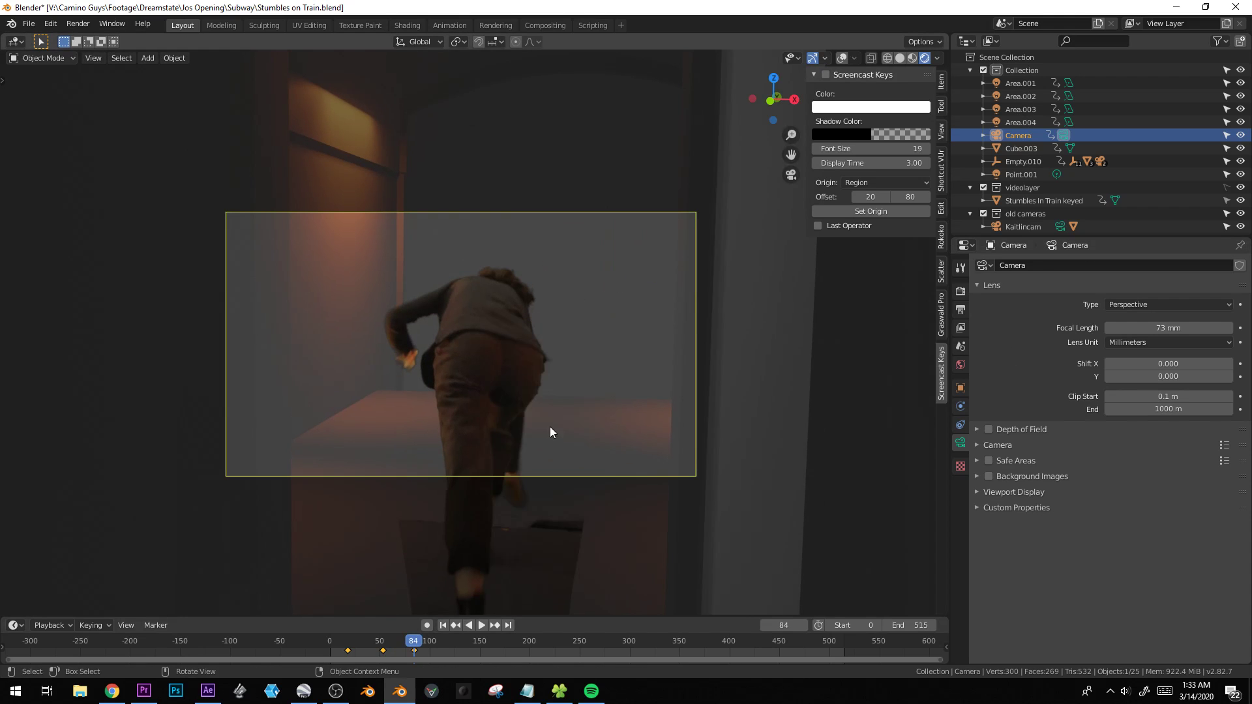
At frame 117, move the camera along its local Z axis, rotate it onto the walking figure and keyframe it.
left_click(442, 643)
key("space")
key("space")
key("g")
key("z")
key("z")
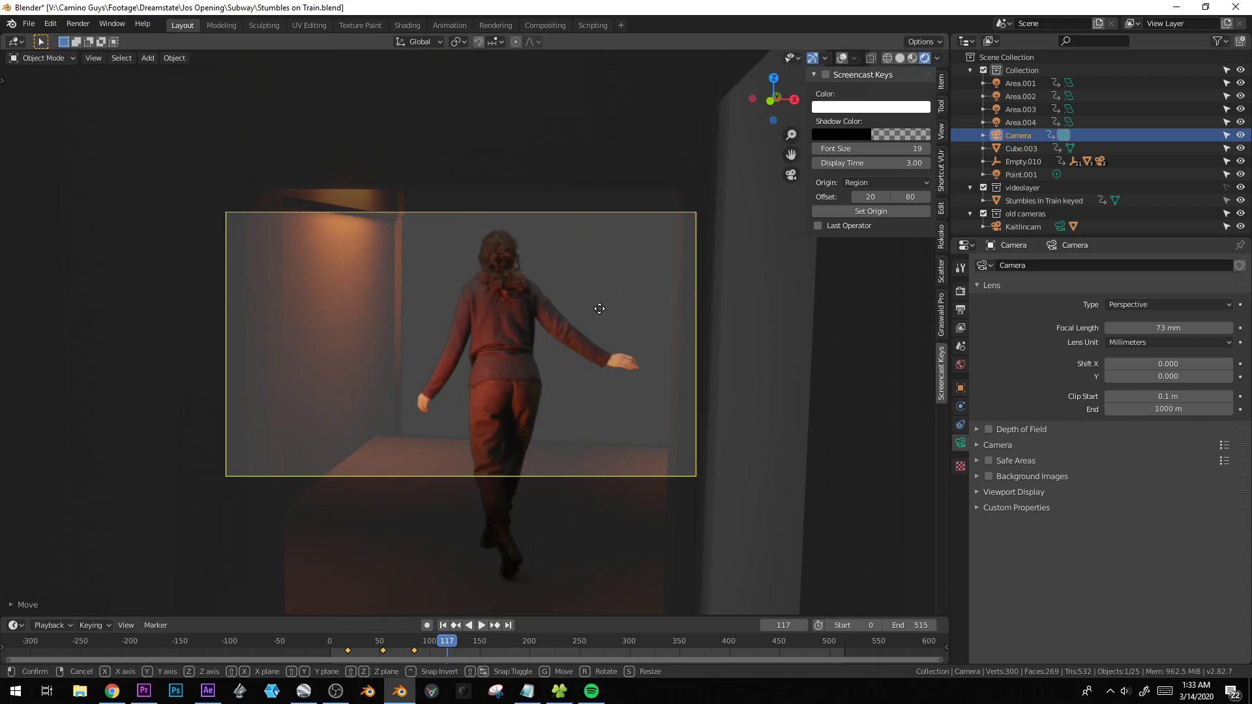
left_click(596, 189)
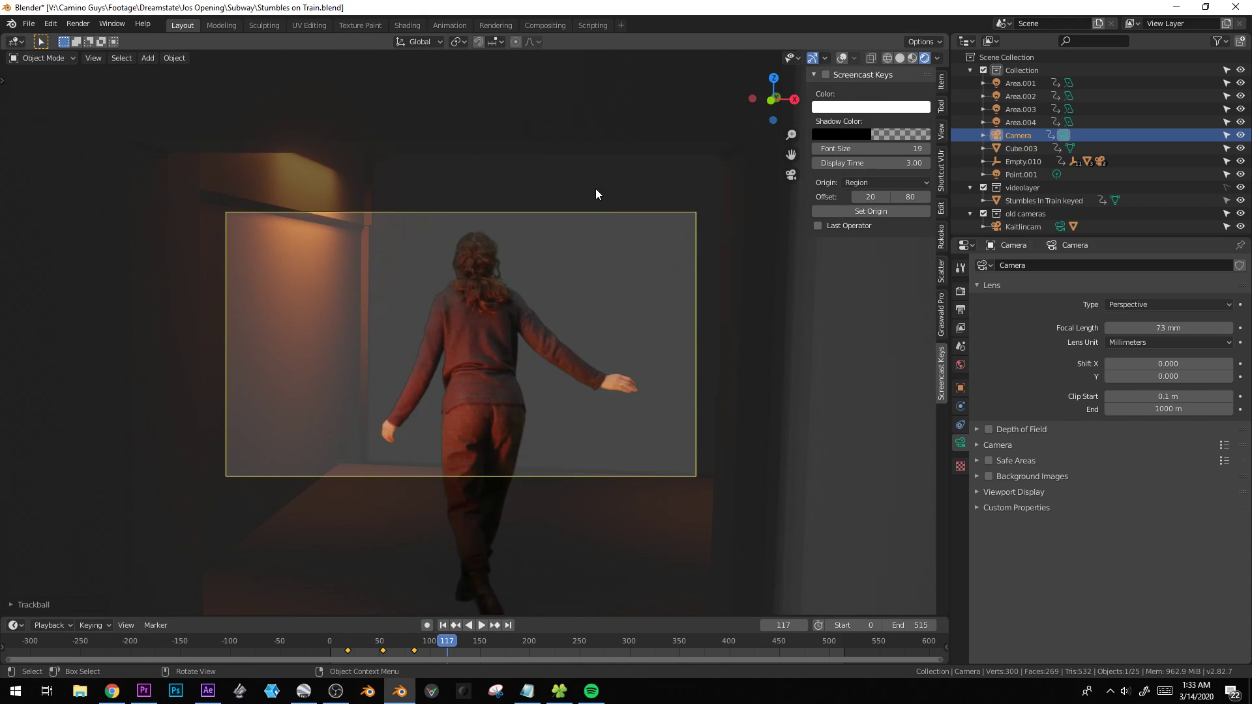
Play the keyframed camera move from near the first keyframe to frame 100 to review the framing.
left_click(343, 643)
key("space")
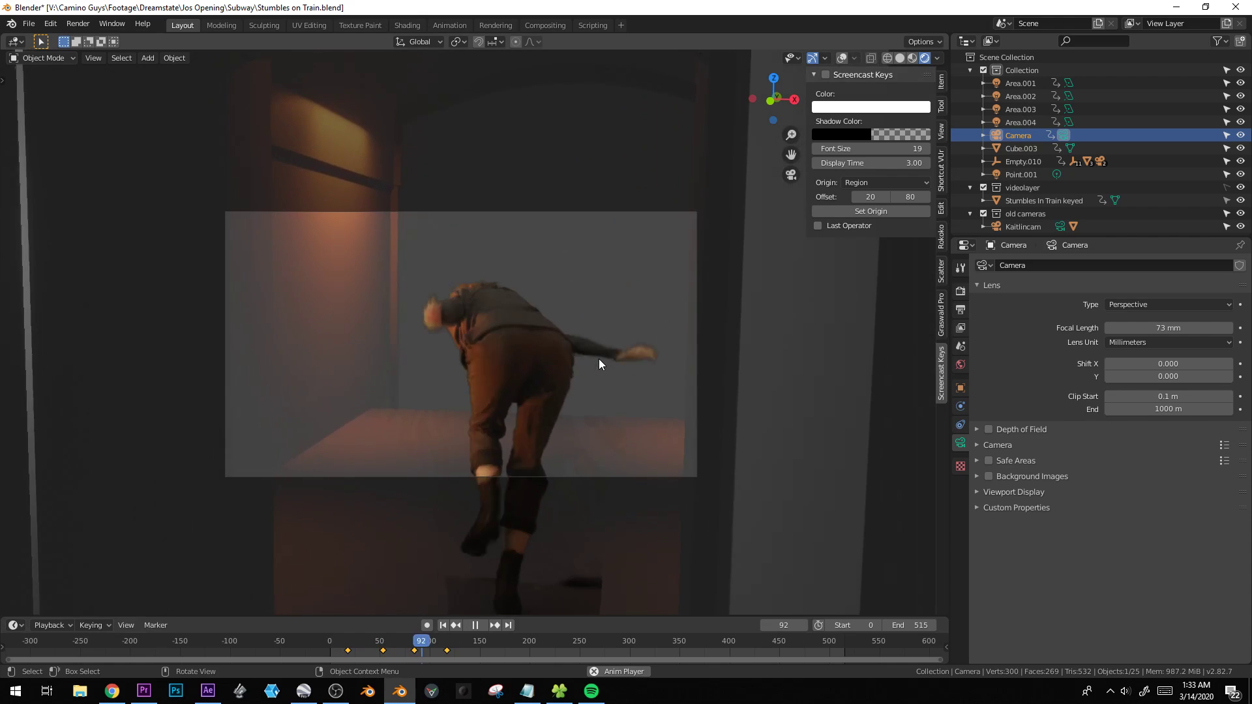
key("space")
Delete the newly animated camera and show the viewport overlays from a free viewpoint outside the doorway.
middle_click_drag(584, 375, 565, 397)
scroll(565, 397, "down", 5)
key("x")
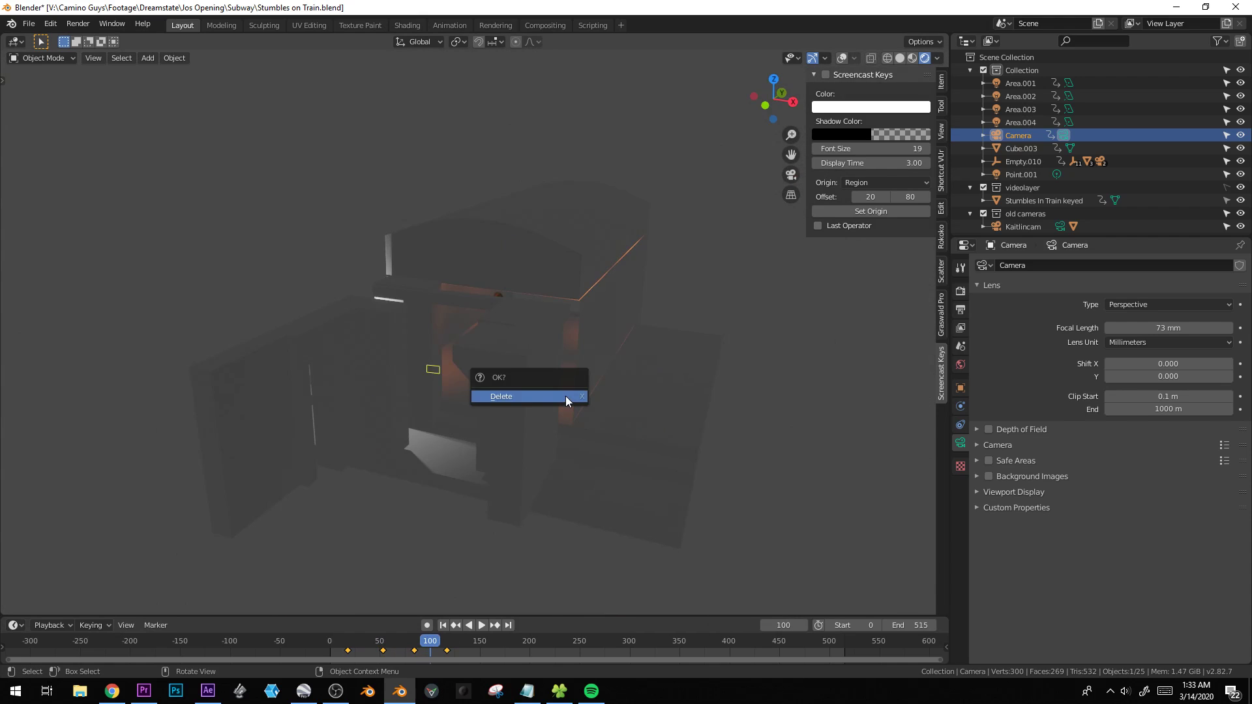
left_click(565, 397)
left_click(842, 58)
scroll(518, 365, "up", 10)
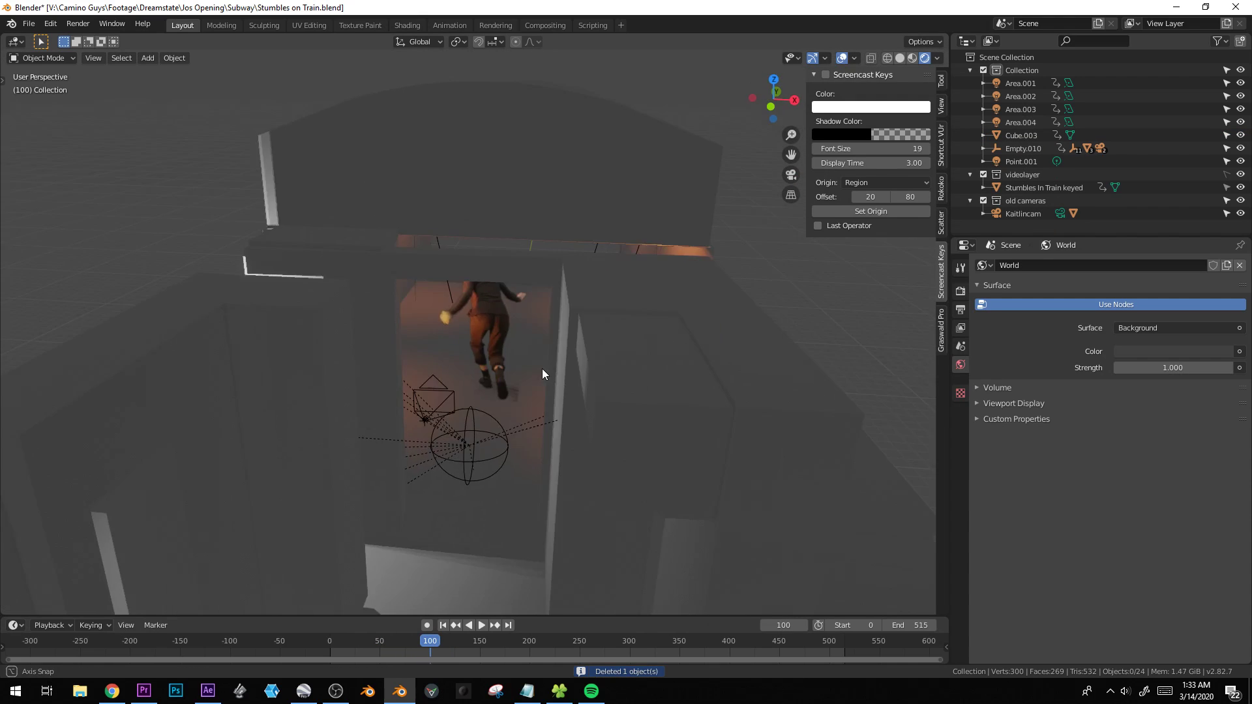
Select the newcam camera in the doorway, play its animation and step back to frame 92.
middle_click_drag(453, 502, 420, 363)
left_click(417, 367)
left_click(418, 369)
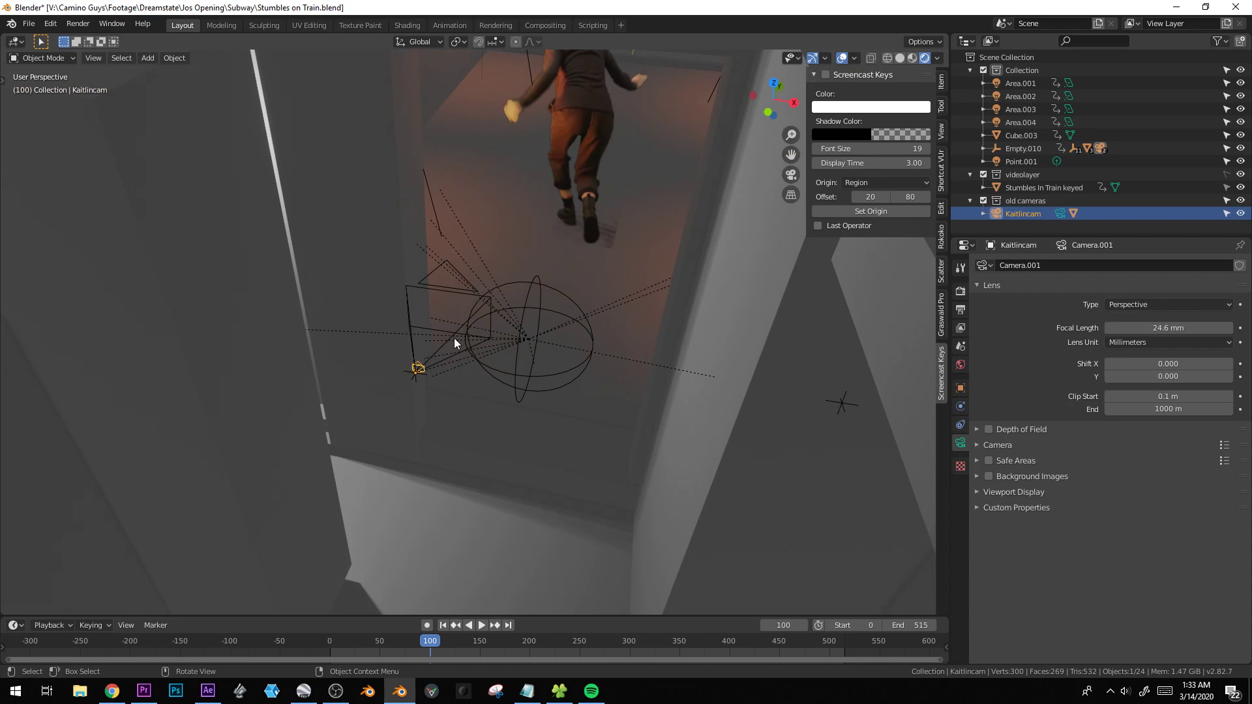
left_click(441, 289)
key("space")
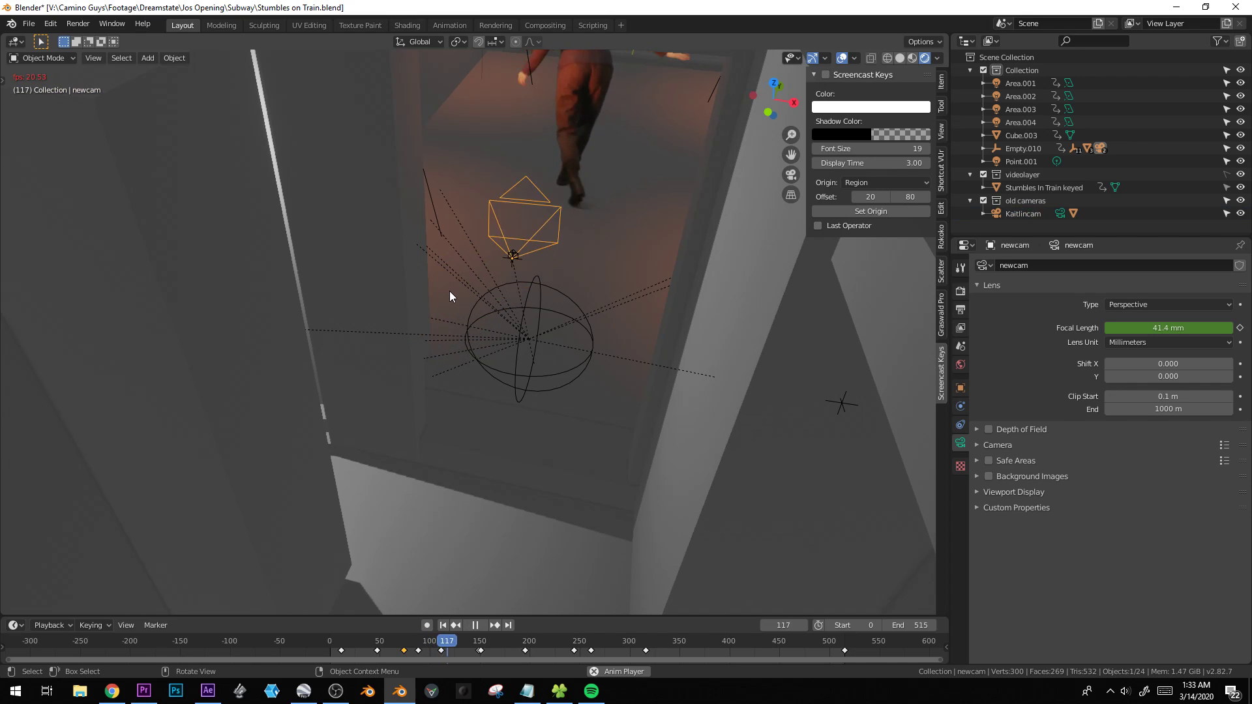
key("space")
key("Left")
key("Left")
key("Left")
key("Left")
key("Left")
key("Left")
key("Left")
key("Left")
key("Left")
key("Left")
key("Left")
key("Left")
key("Left")
key("Left")
key("Left")
key("Left")
key("Left")
key("Left")
key("Left")
key("Left")
Delete the newcam camera and duplicate the Kaitlincam camera in place.
key("x")
left_click(462, 484)
left_click(355, 486)
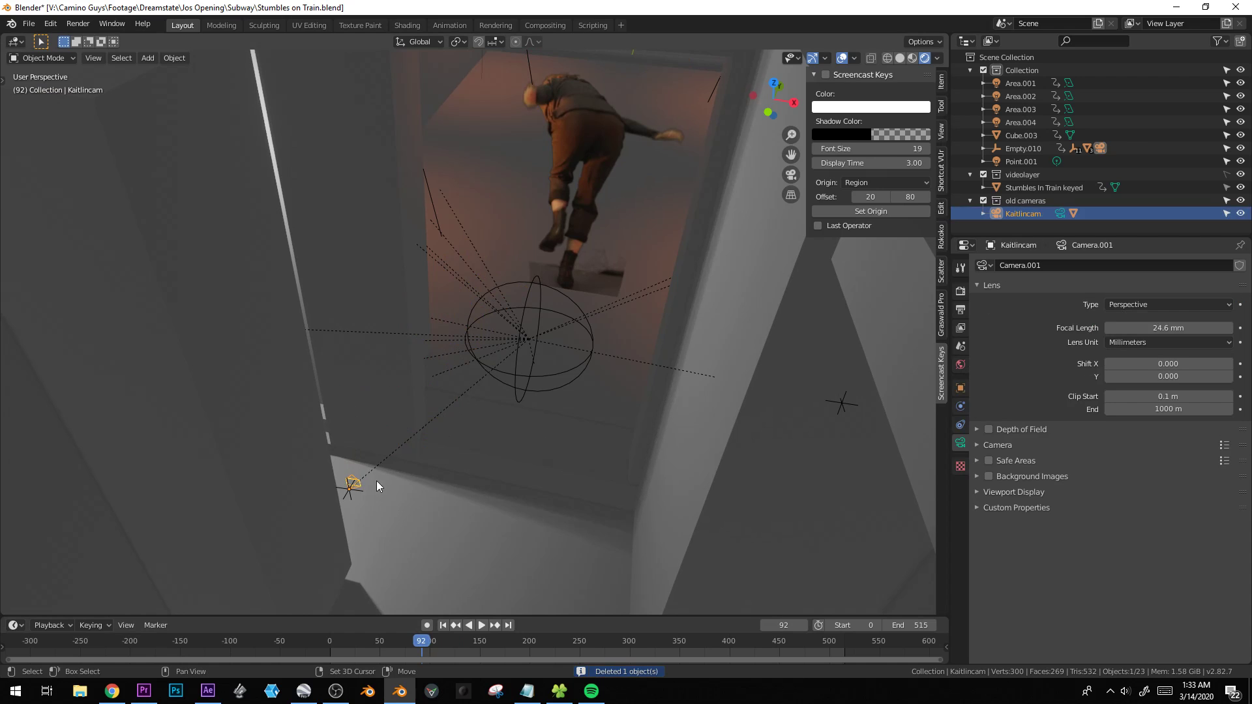
key("shift+d")
right_click(427, 404)
left_click(960, 388)
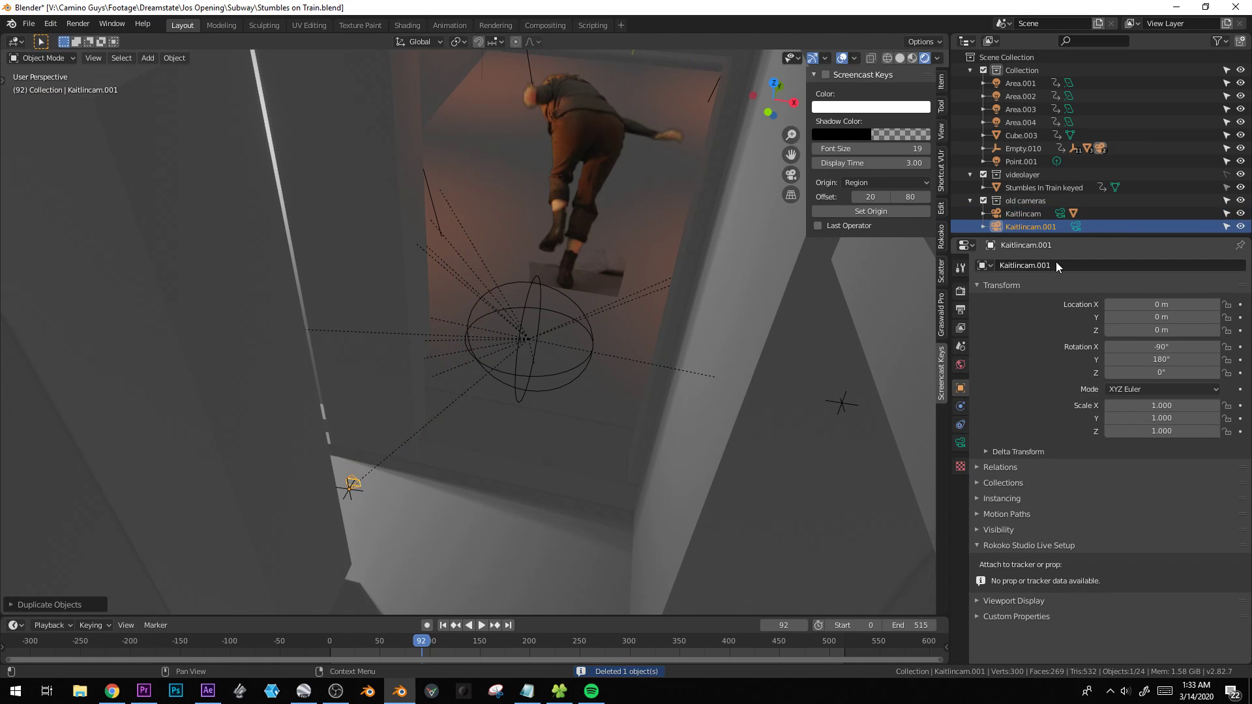
left_click(1059, 264)
left_click(532, 359)
Undo the Kaitlincam duplication and the deletion of newcam.
key("ctrl+z")
key("ctrl+z")
key("ctrl+z")
key("ctrl+z")
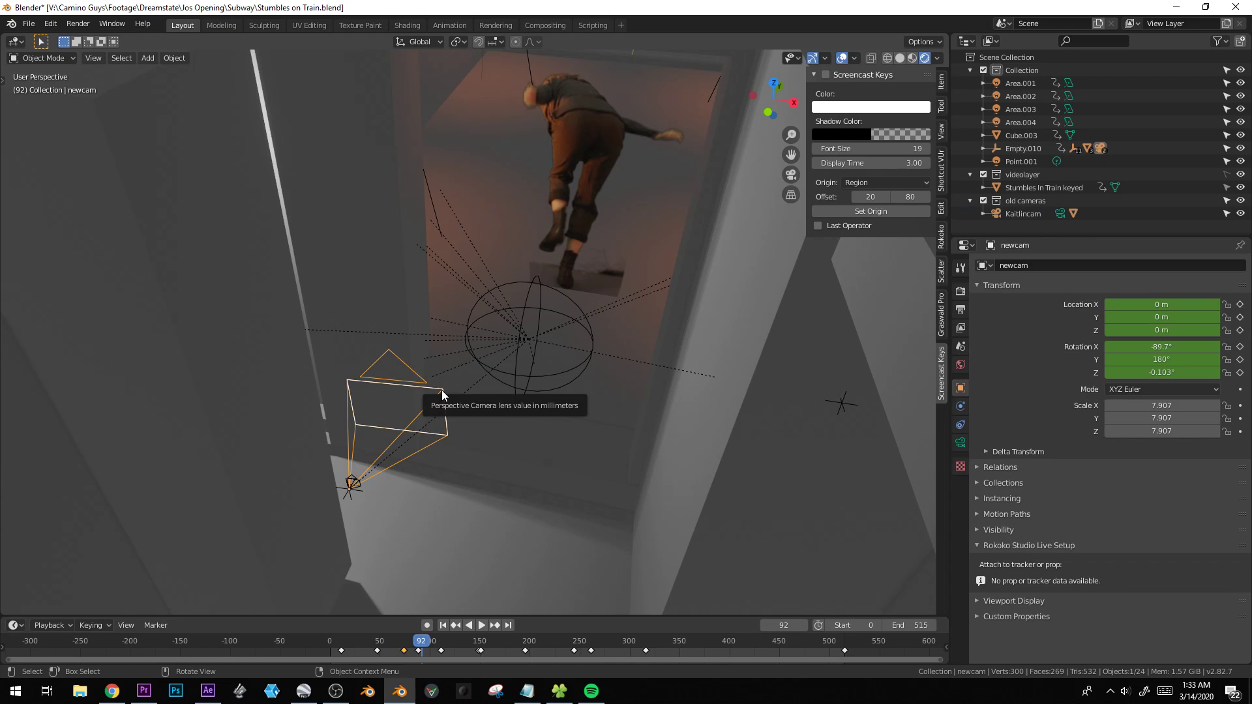
Move the newcam camera into the old cameras collection, and toggle that collection off and on to check it.
key("m")
left_click(439, 369)
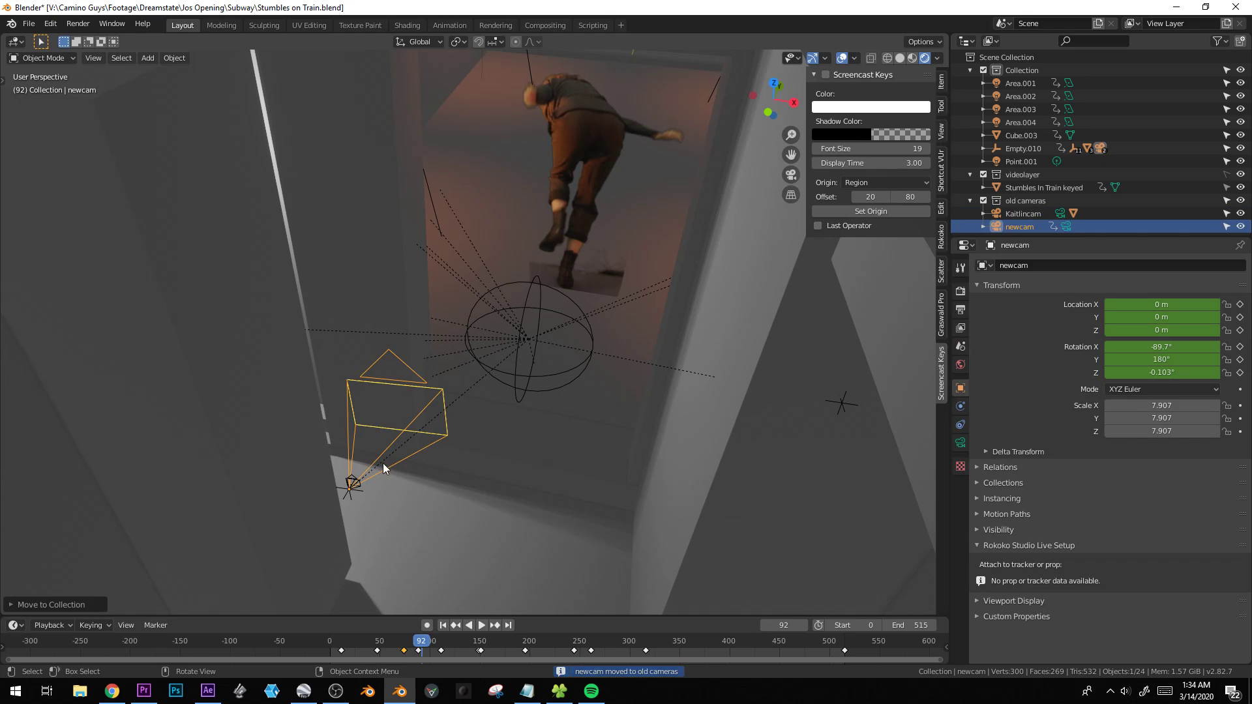
left_click(984, 201)
left_click(984, 201)
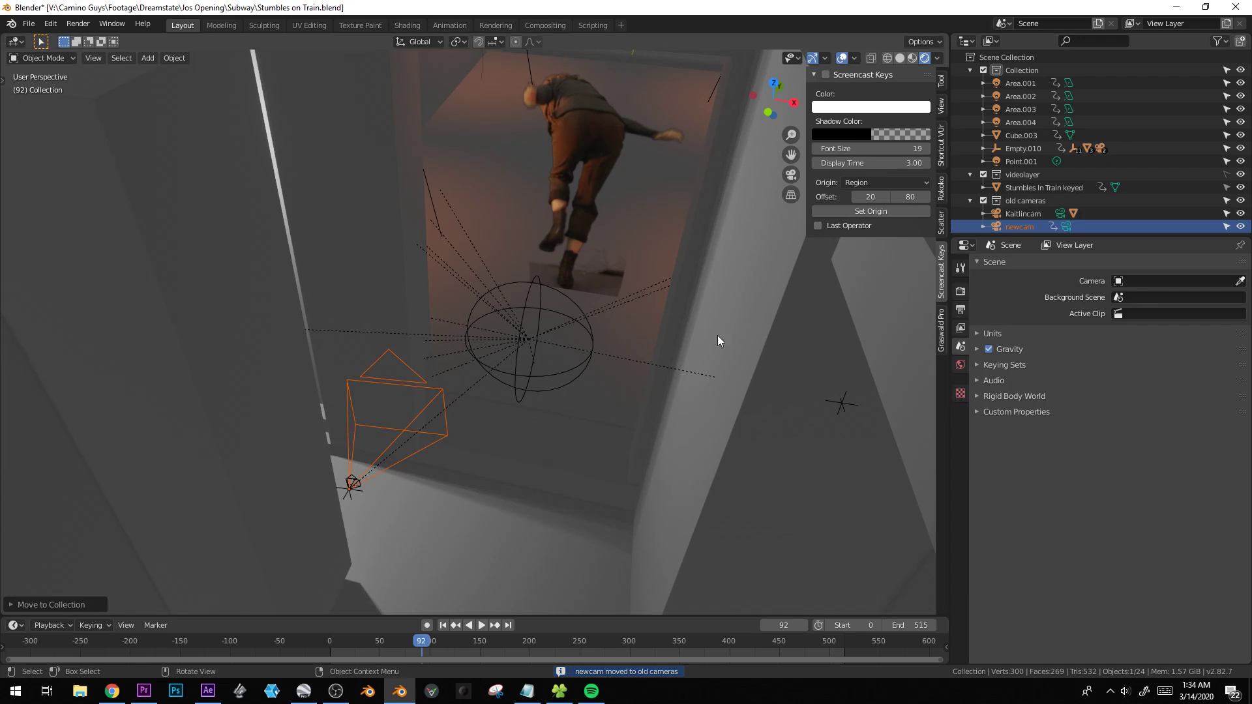
Duplicate the Kaitlincam camera in place and scale the copy to about 4.97.
left_click(352, 480)
left_click(357, 482)
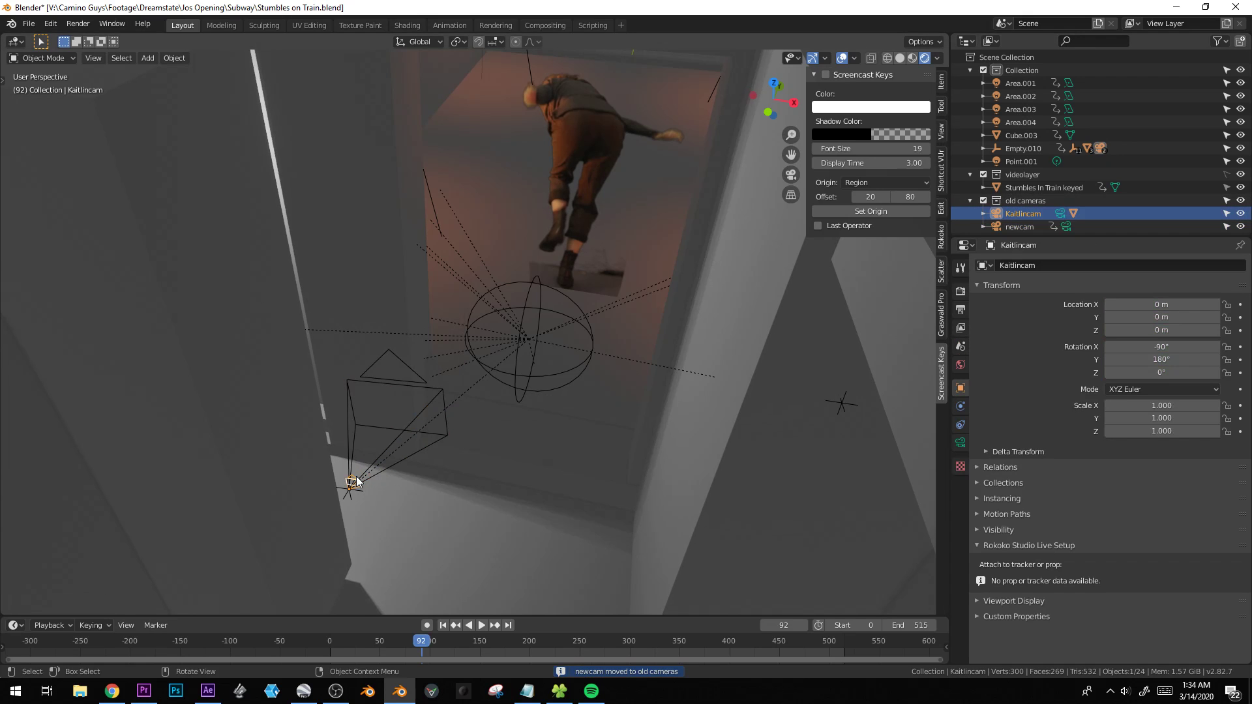
key("shift+d")
right_click(405, 487)
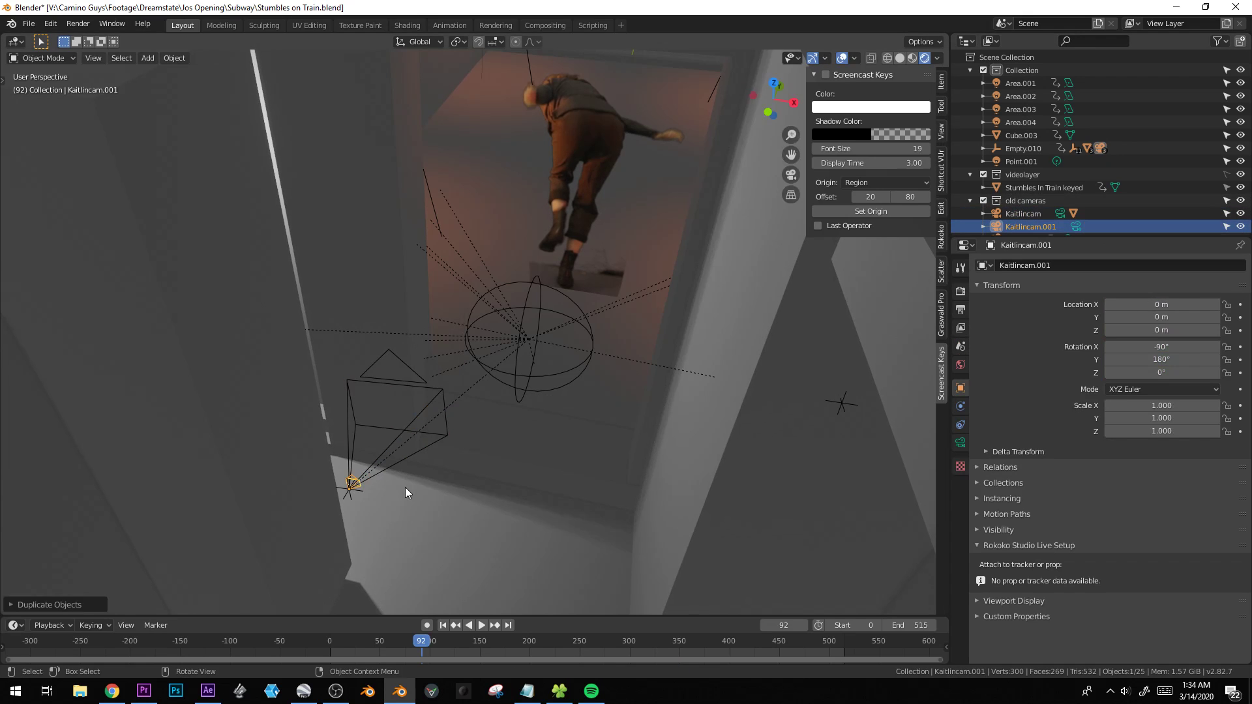
key("s")
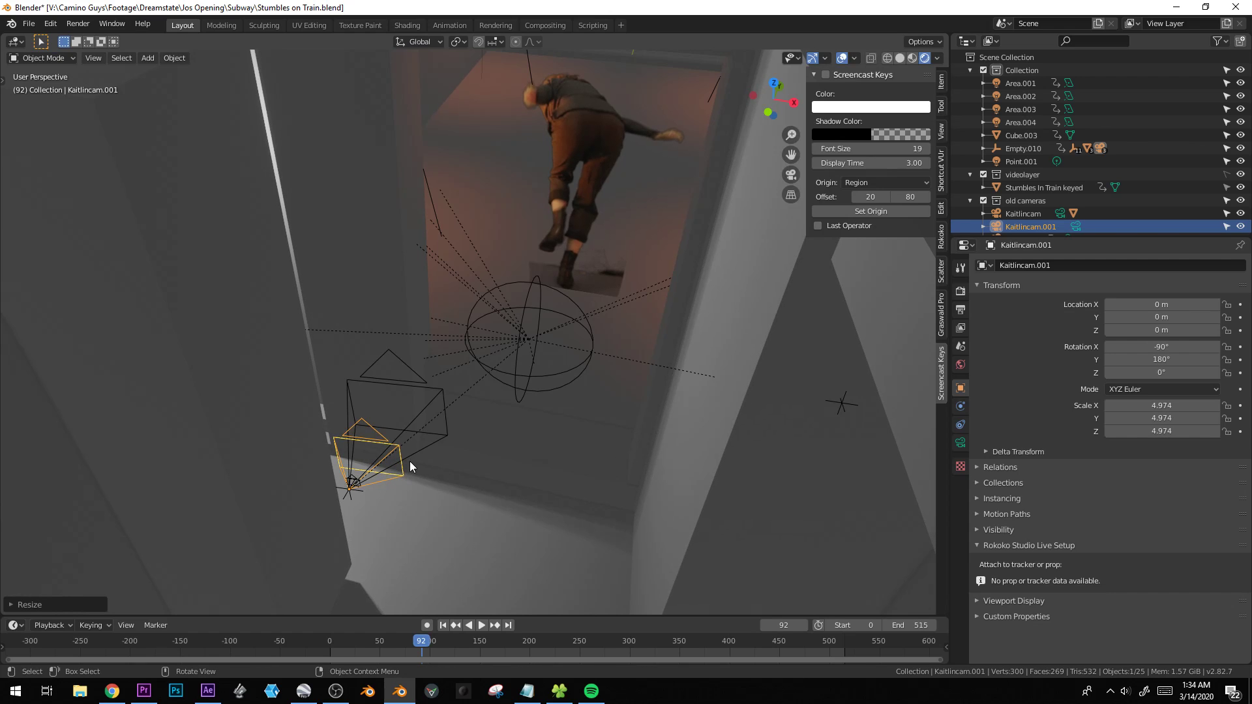
Move the duplicated camera into a collection named new and improved, and exclude old cameras while keeping videolayer enabled.
key("m")
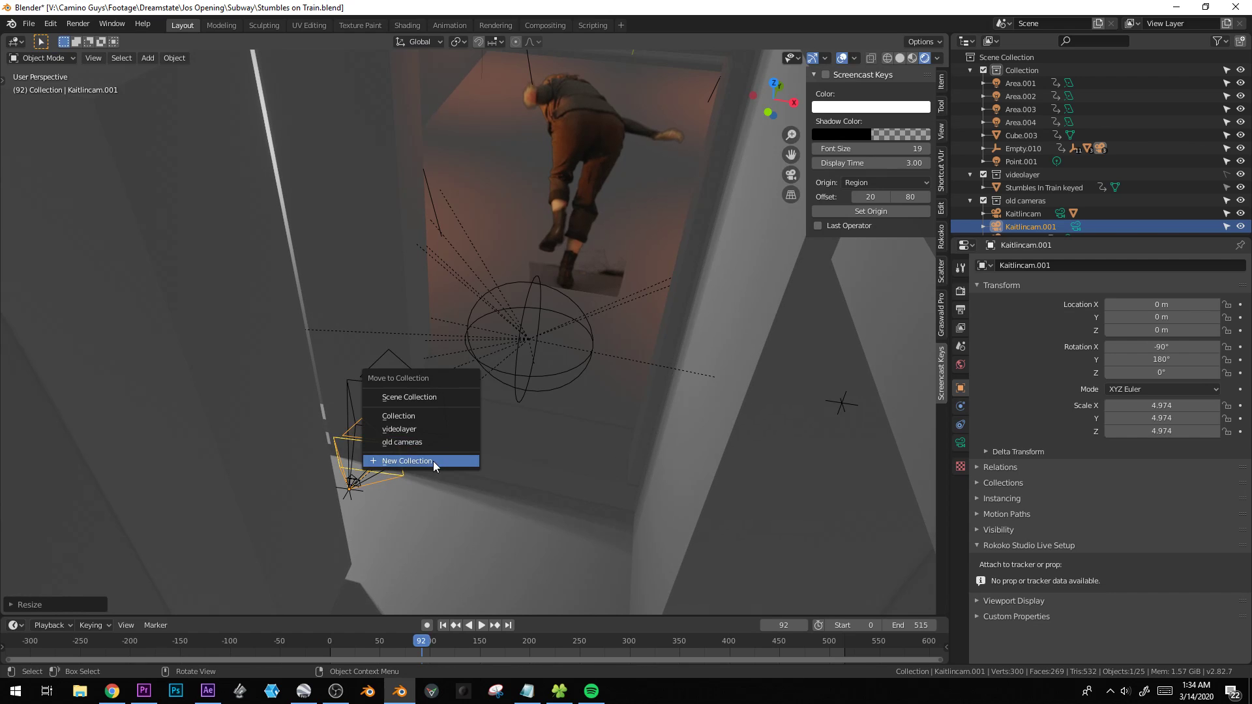
key("Return")
left_click(406, 467)
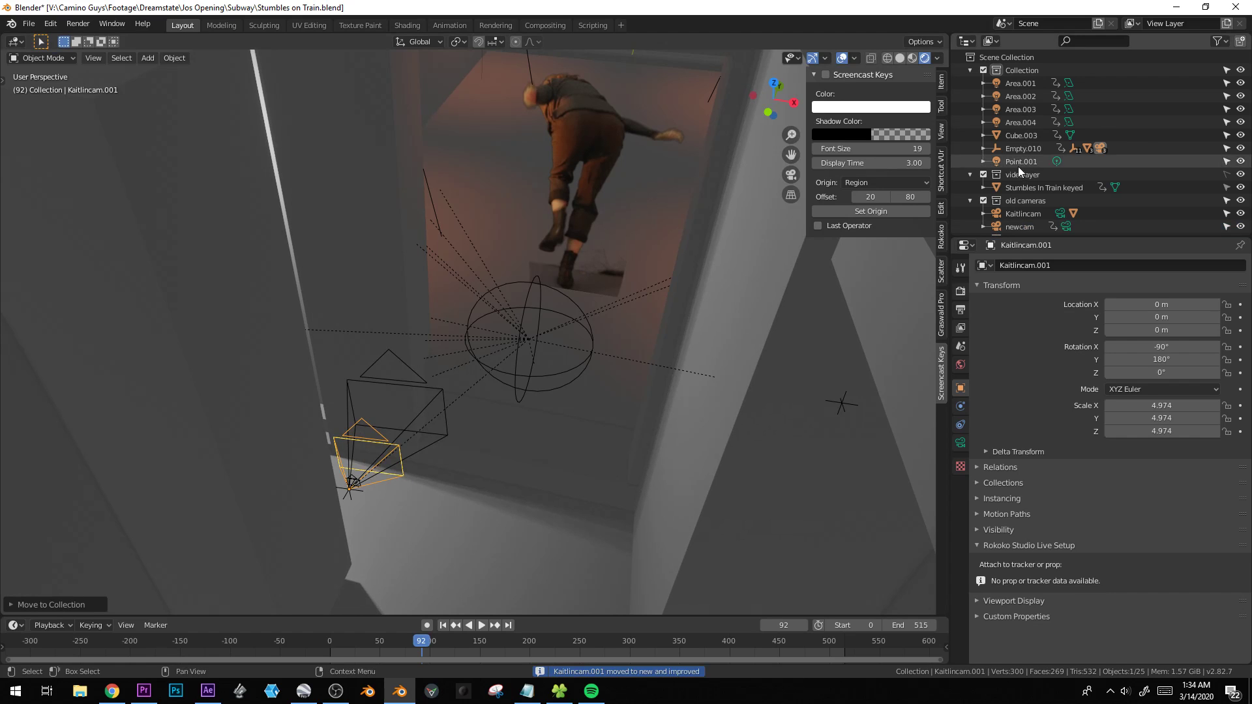
left_click(983, 175)
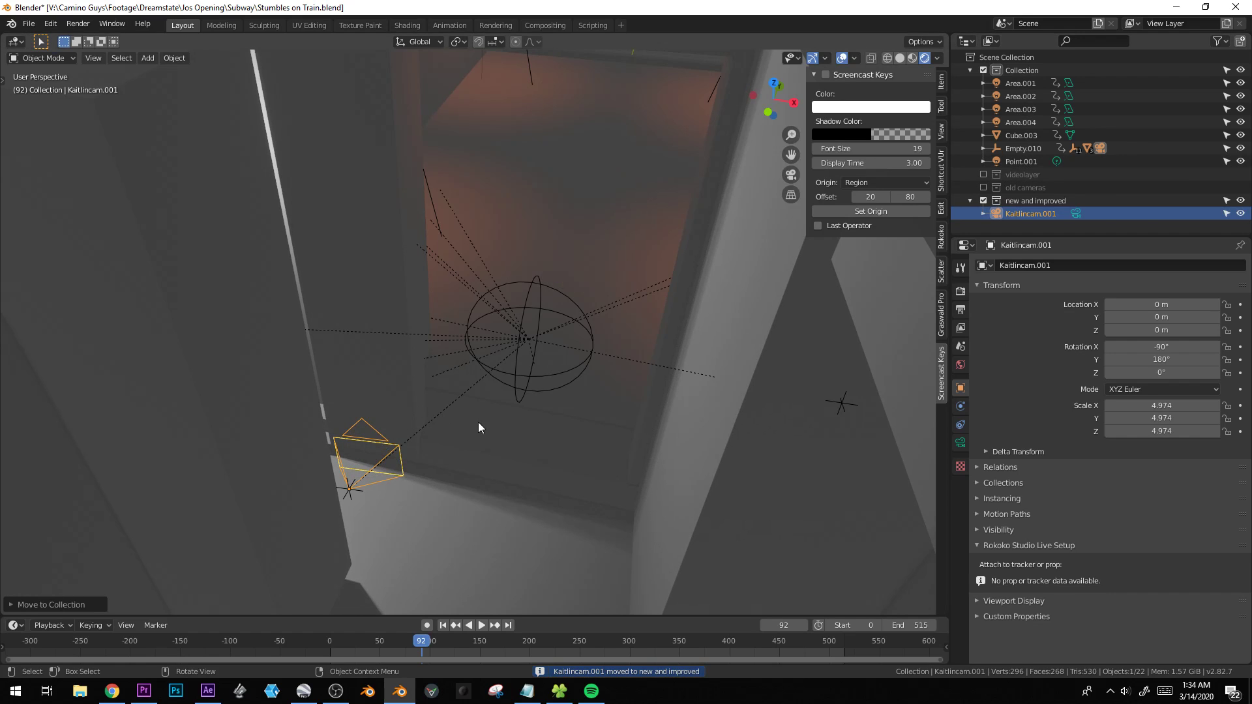
left_click(982, 175)
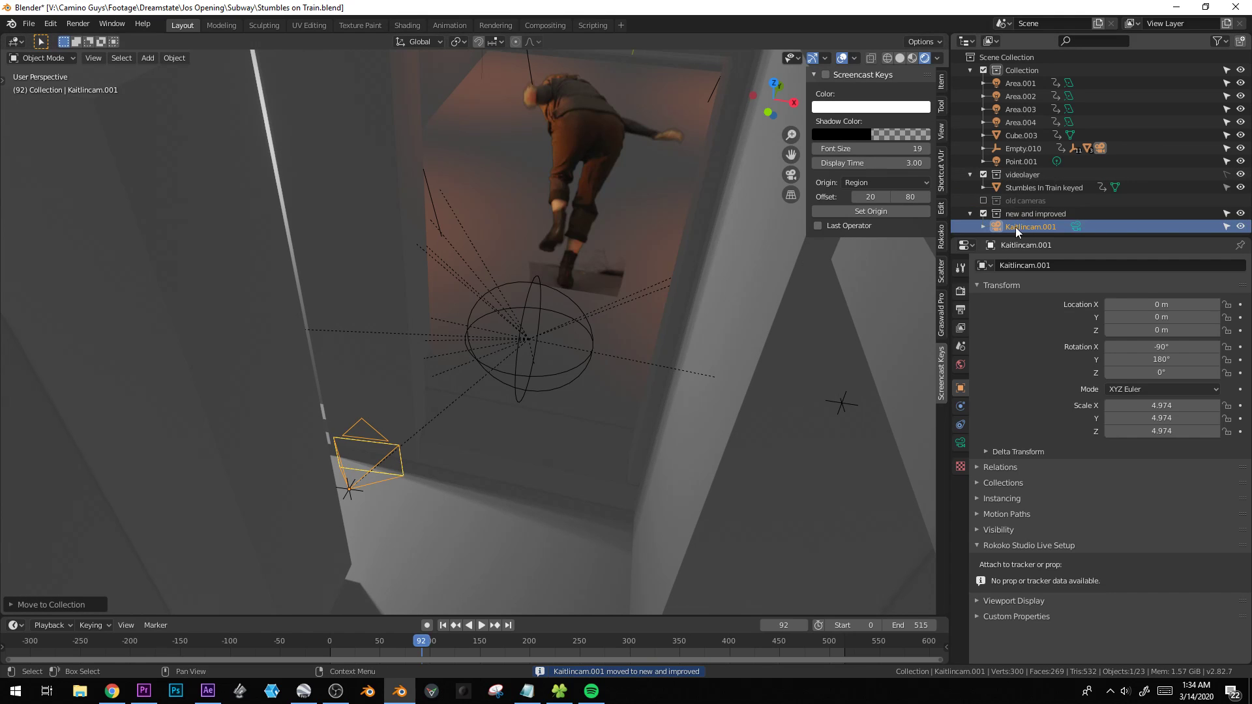
Make the duplicated camera the active scene camera and play the shot from the start to frame 52.
key("ctrl+KP_0")
scroll(448, 370, "up", 1)
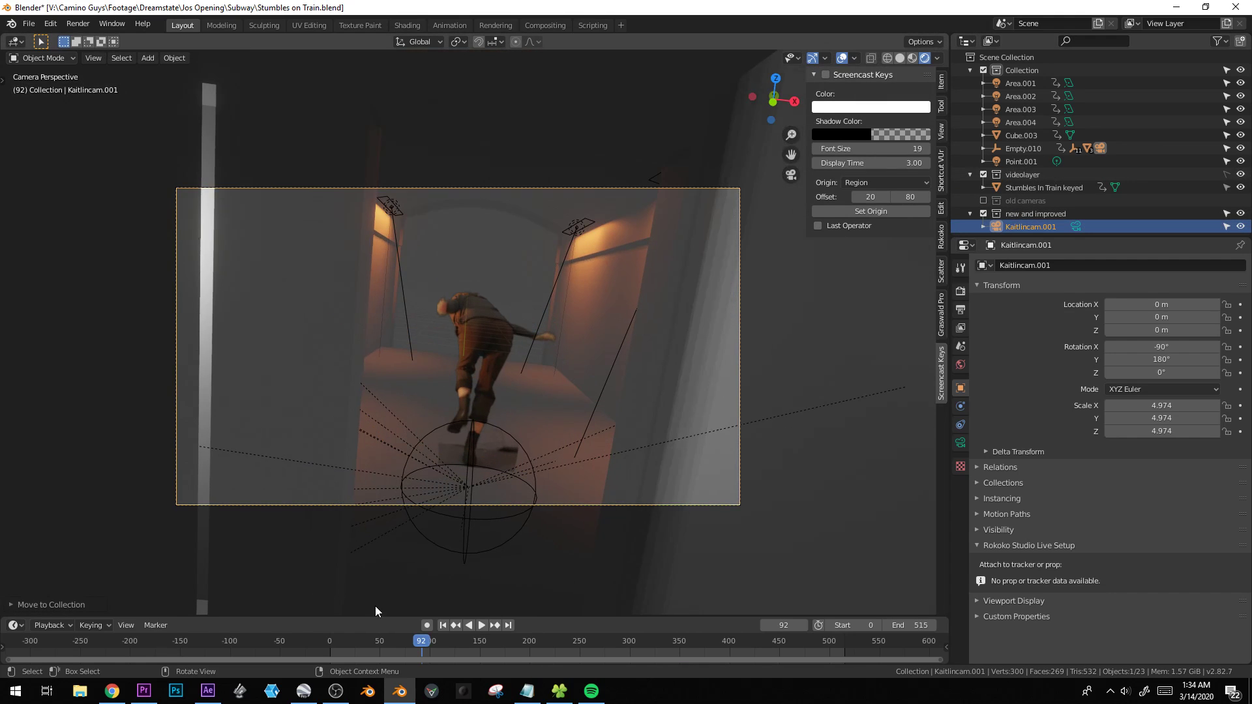
left_click_drag(425, 640, 426, 640)
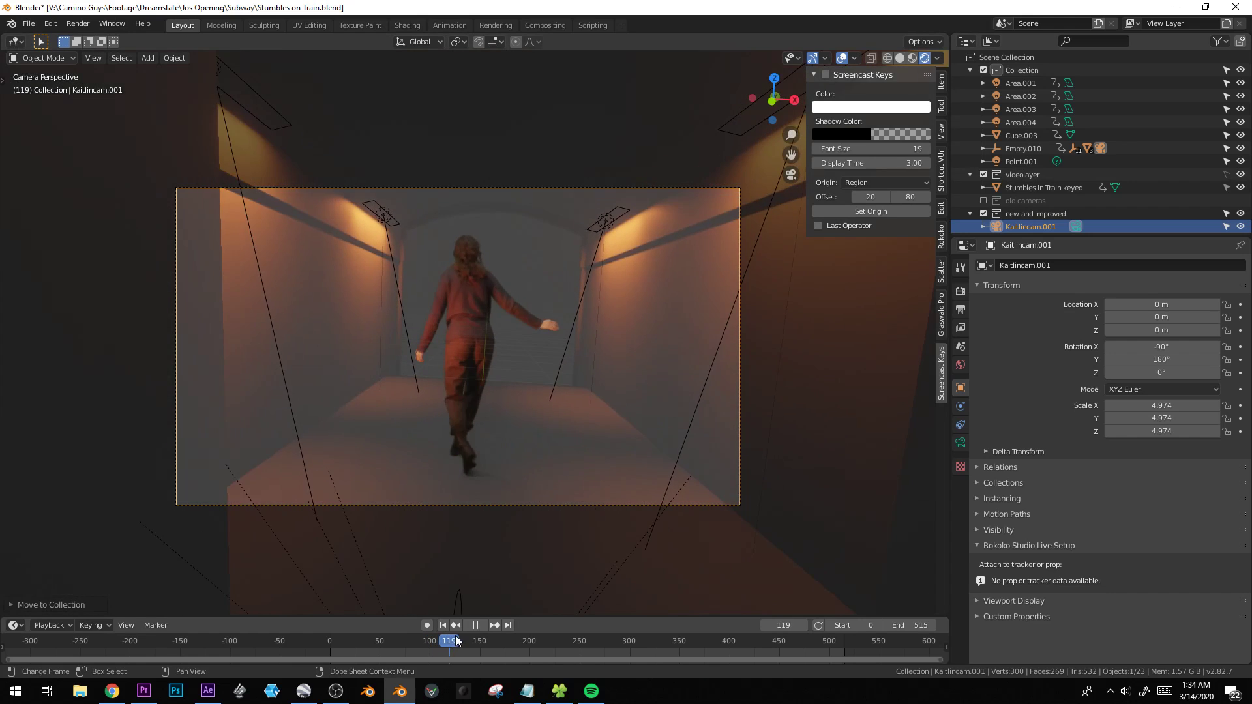
left_click_drag(487, 638, 335, 628)
scroll(476, 432, "up", 3)
key("space")
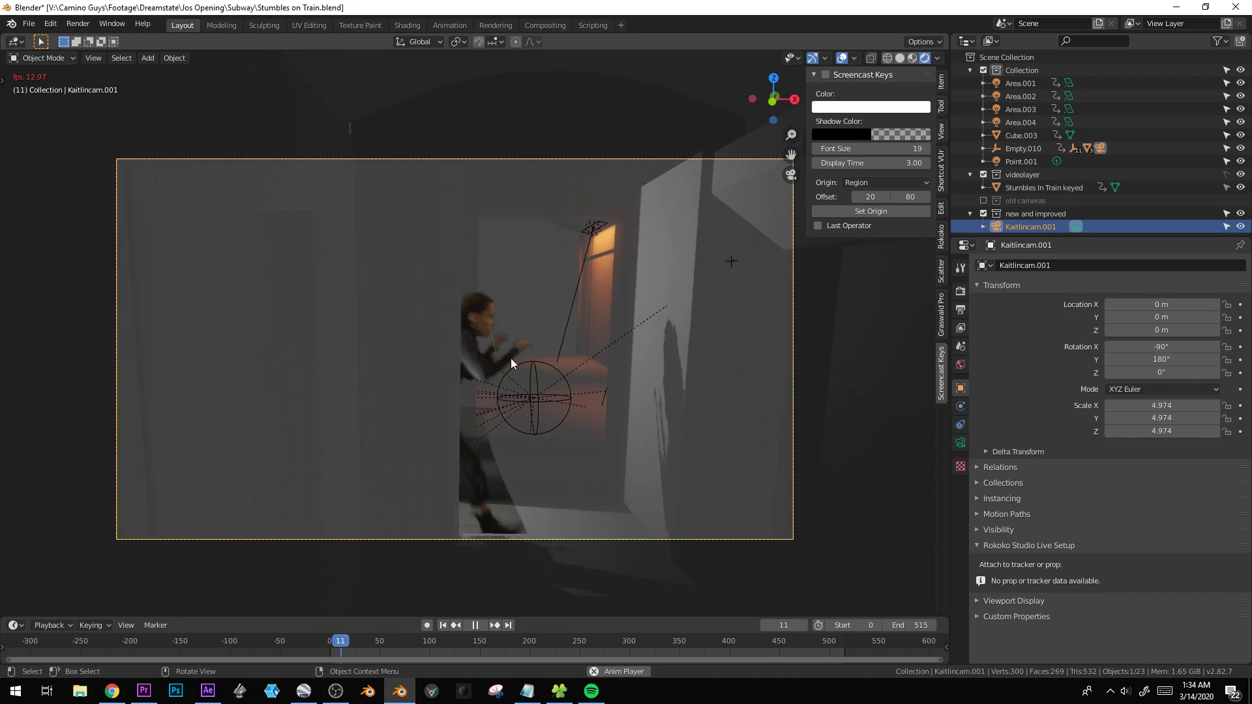
scroll(518, 348, "up", 1)
key("space")
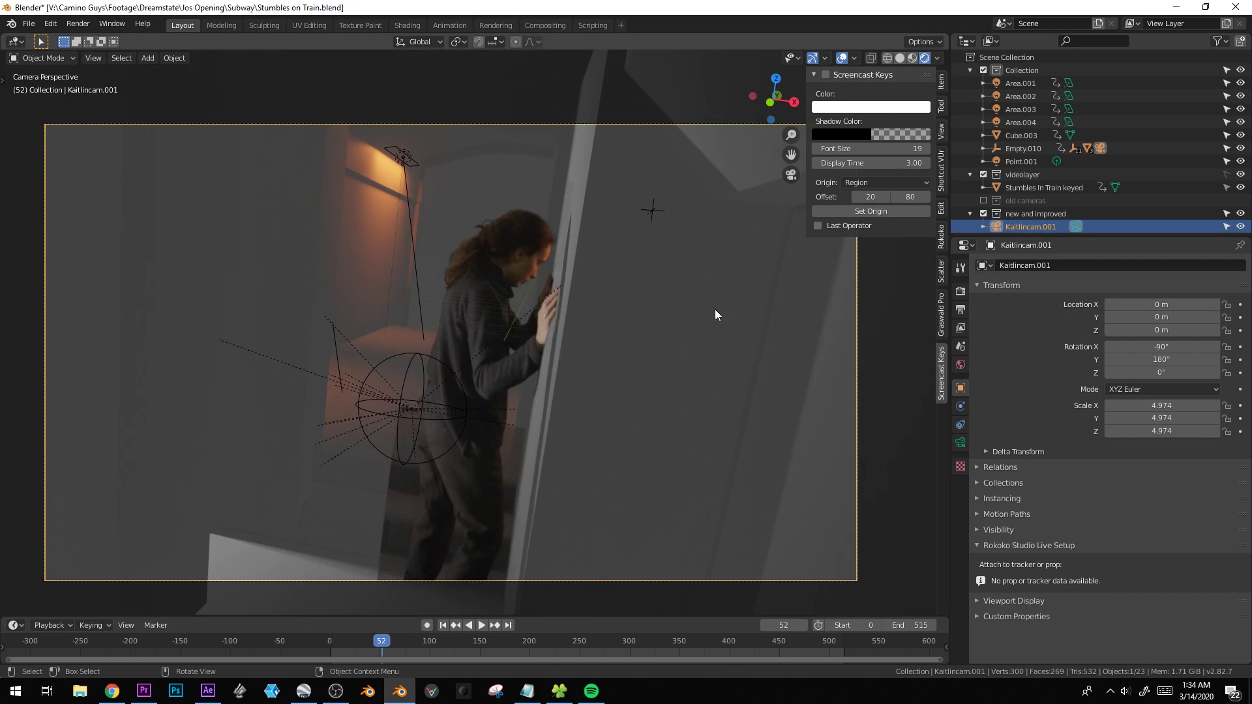
Set the duplicated camera's focal length to 42.4 mm, checking the framing by scrubbing between frames 52 and 87.
left_click(961, 444)
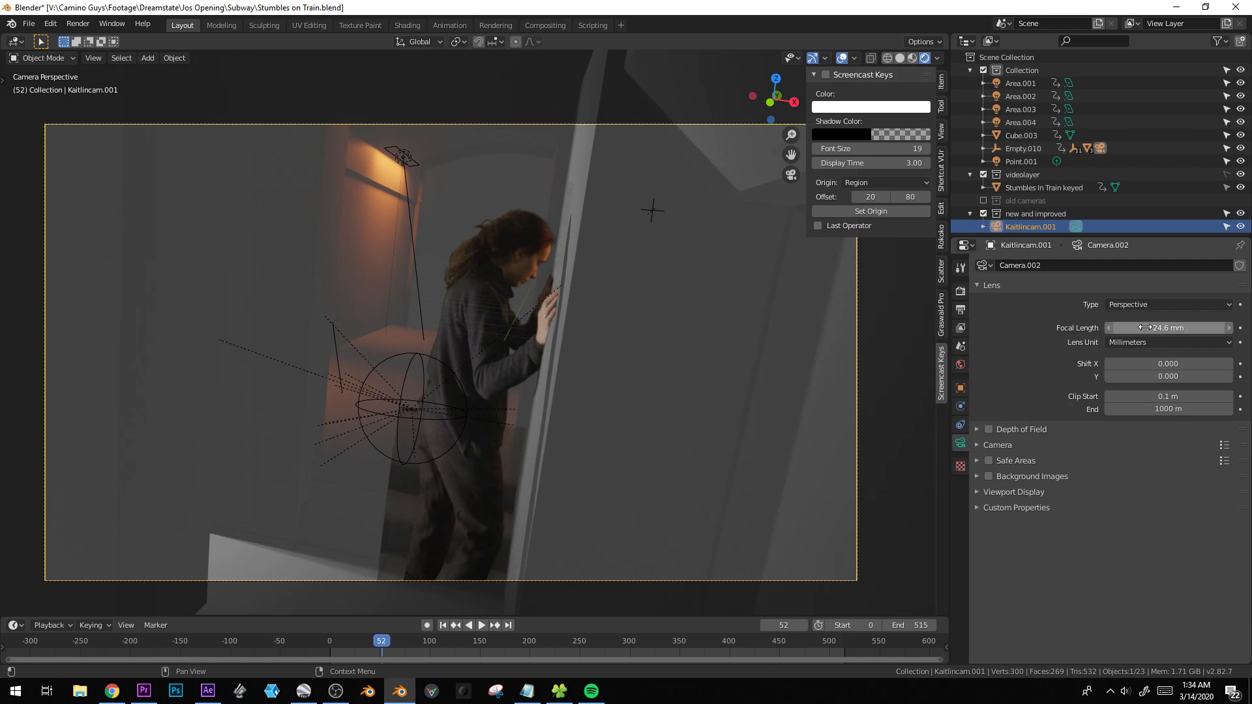
left_click_drag(1109, 328, 1131, 338)
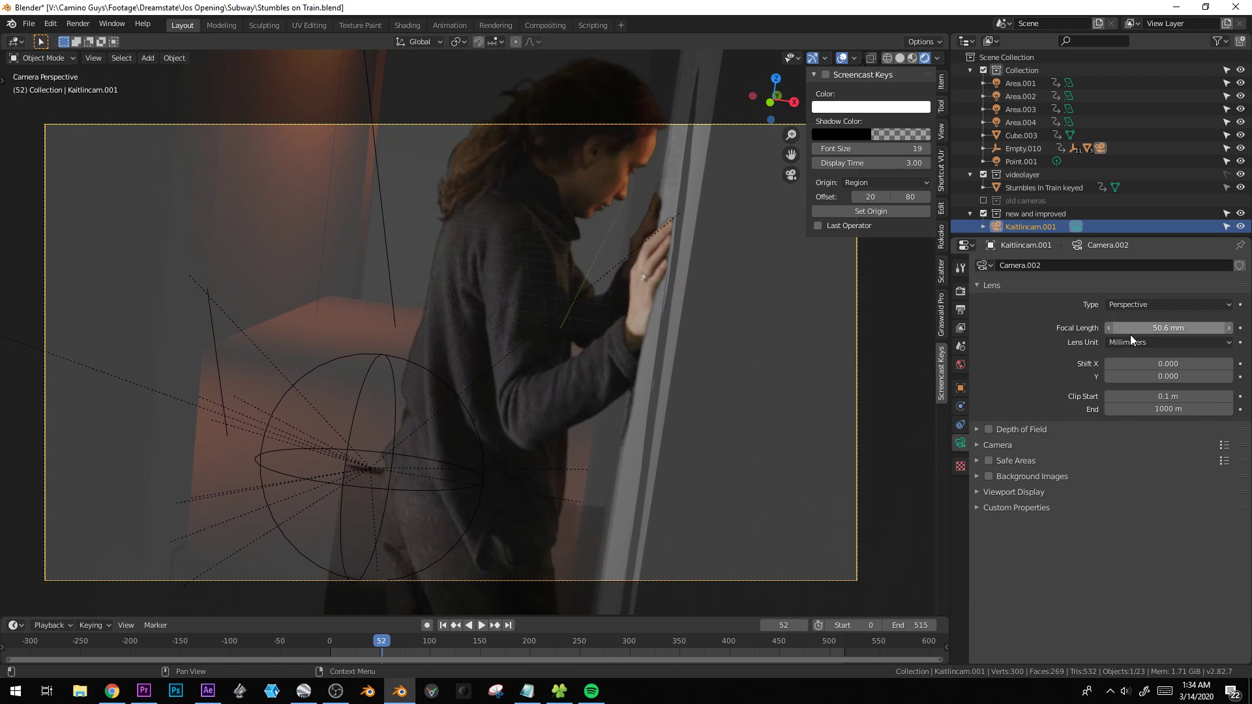
key("space")
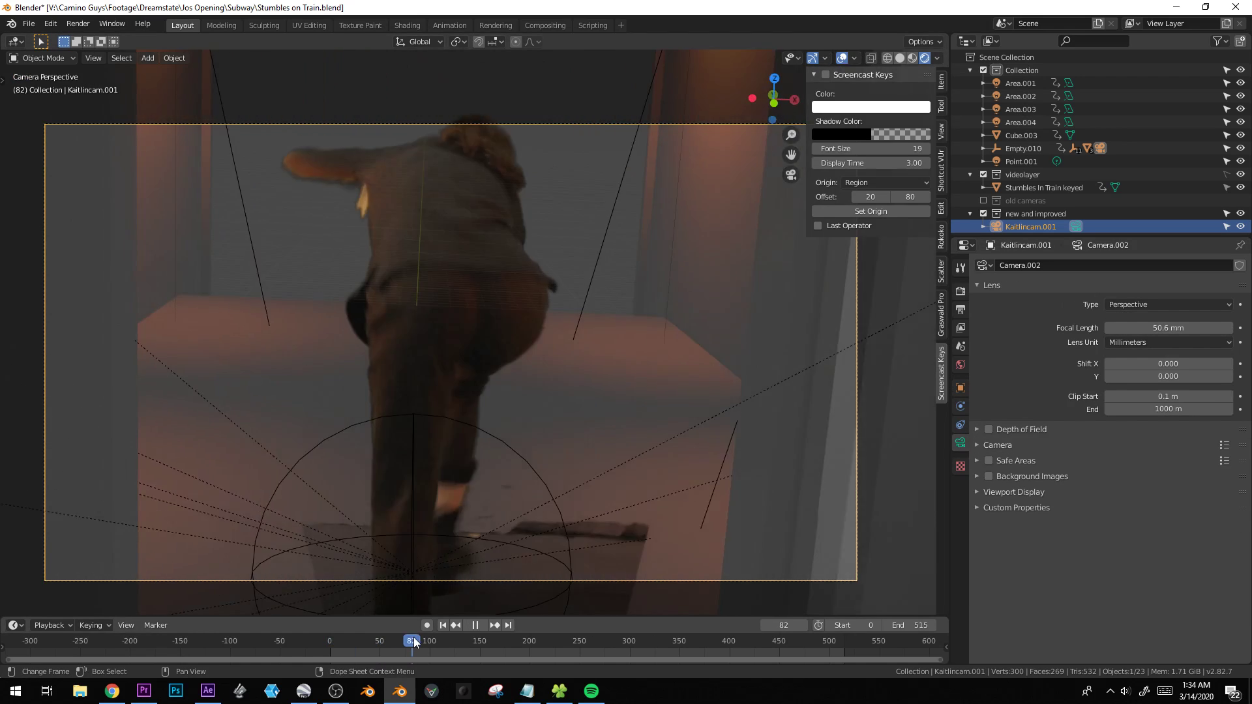
left_click_drag(393, 637, 378, 641)
left_click_drag(1138, 329, 1122, 329)
key("space")
key("space")
left_click_drag(380, 637, 416, 631)
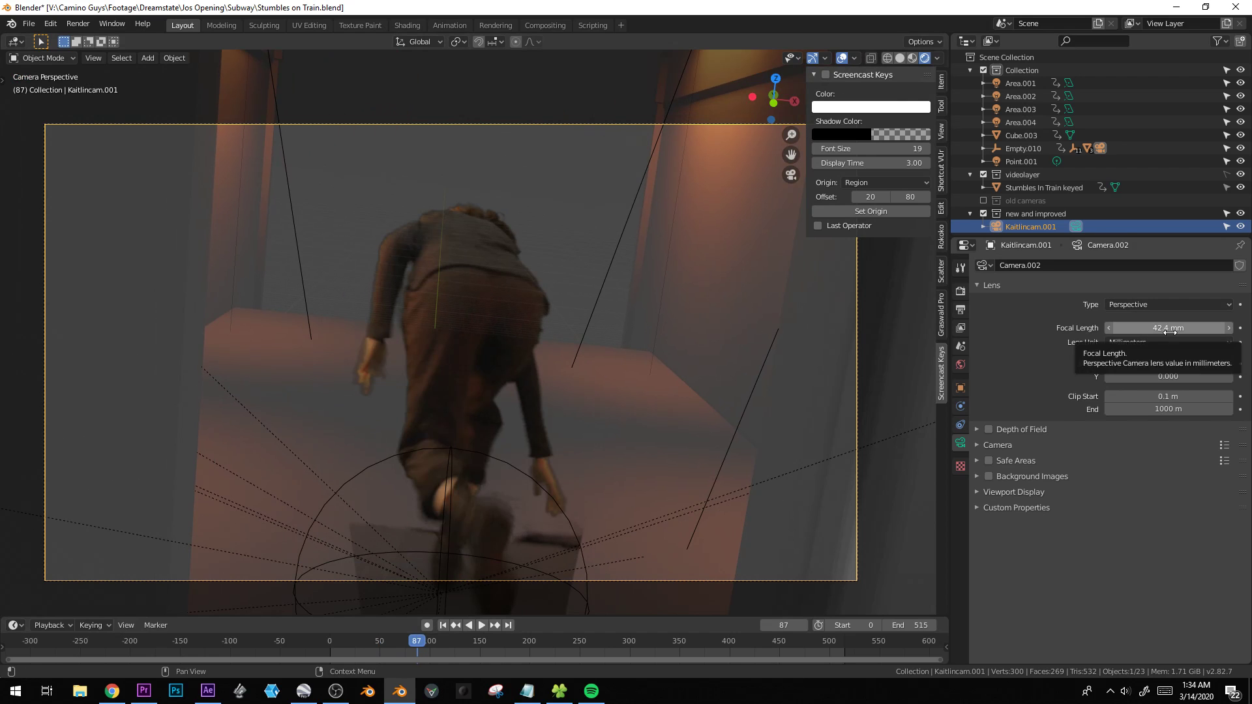
Keyframe the duplicated camera's focal length at 12.4 mm on frame 249, and keyframe its location on frame 213.
left_click_drag(417, 642, 580, 625)
left_click_drag(1155, 328, 1115, 328)
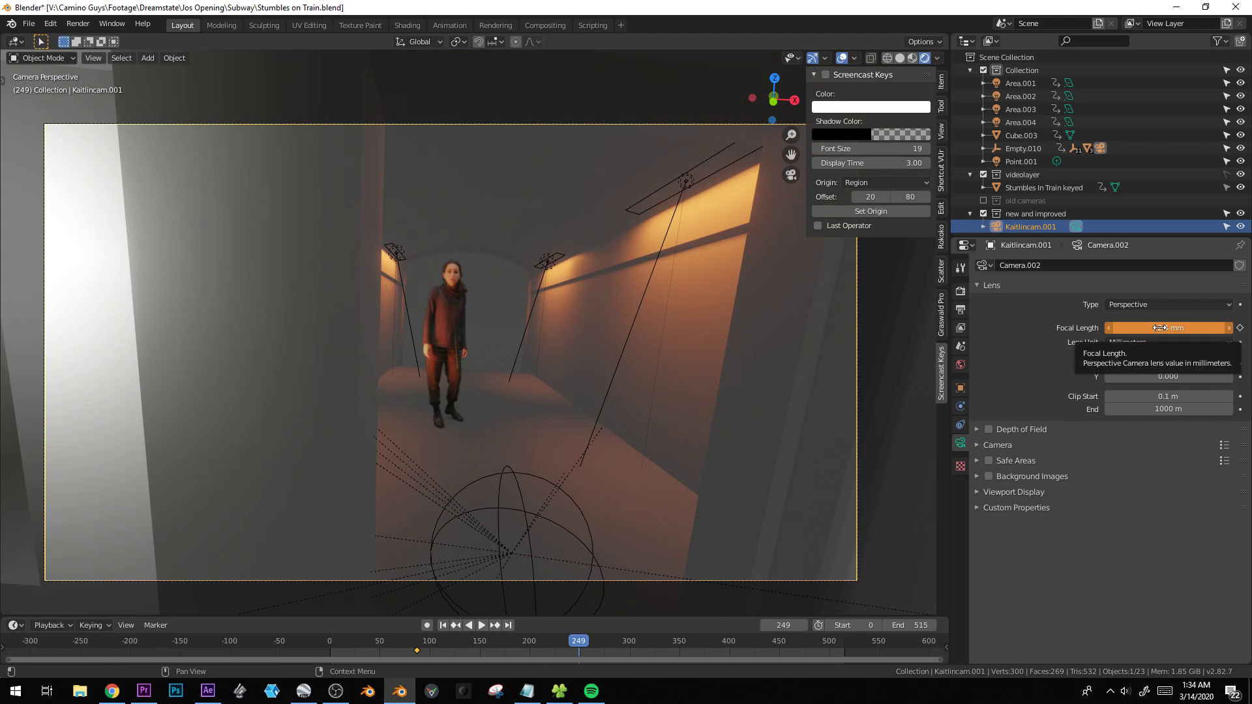
left_click_drag(578, 641, 542, 621)
key("i")
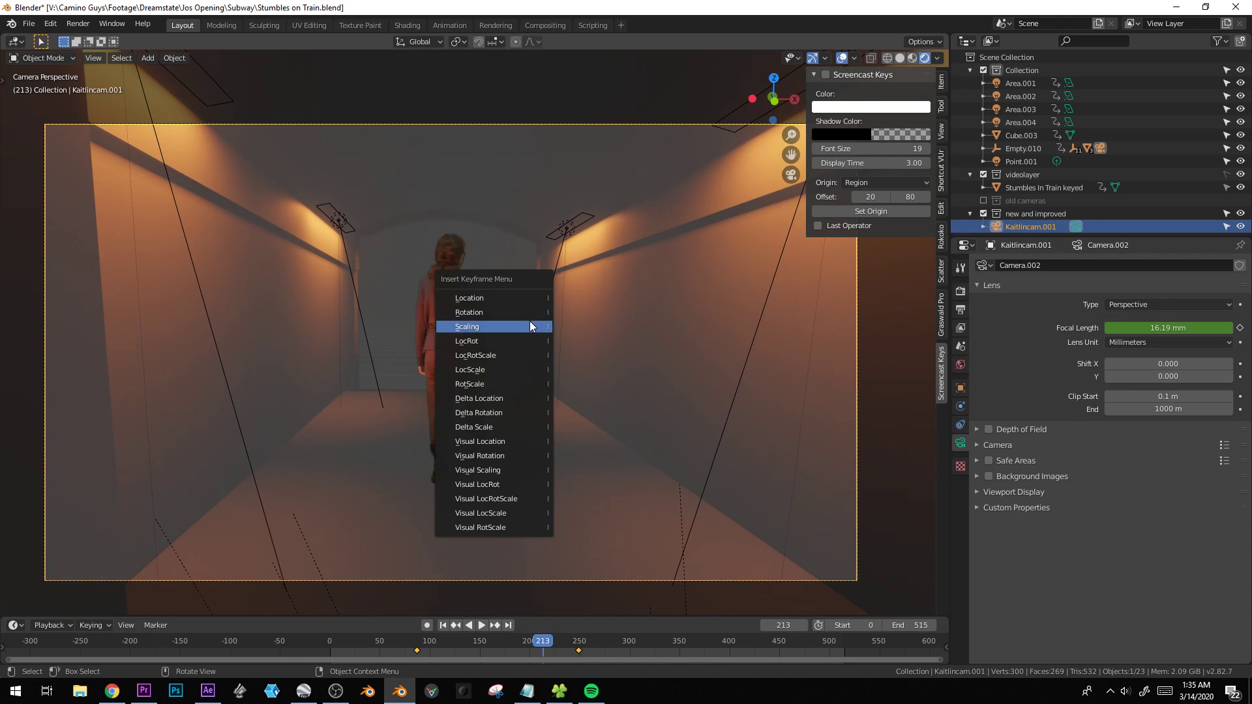
left_click(531, 298)
At frame 399, pull the camera back about 236 m along its local Z axis, shift it freely, and insert a keyframe.
left_click_drag(637, 636, 728, 638)
key("g")
key("z")
key("z")
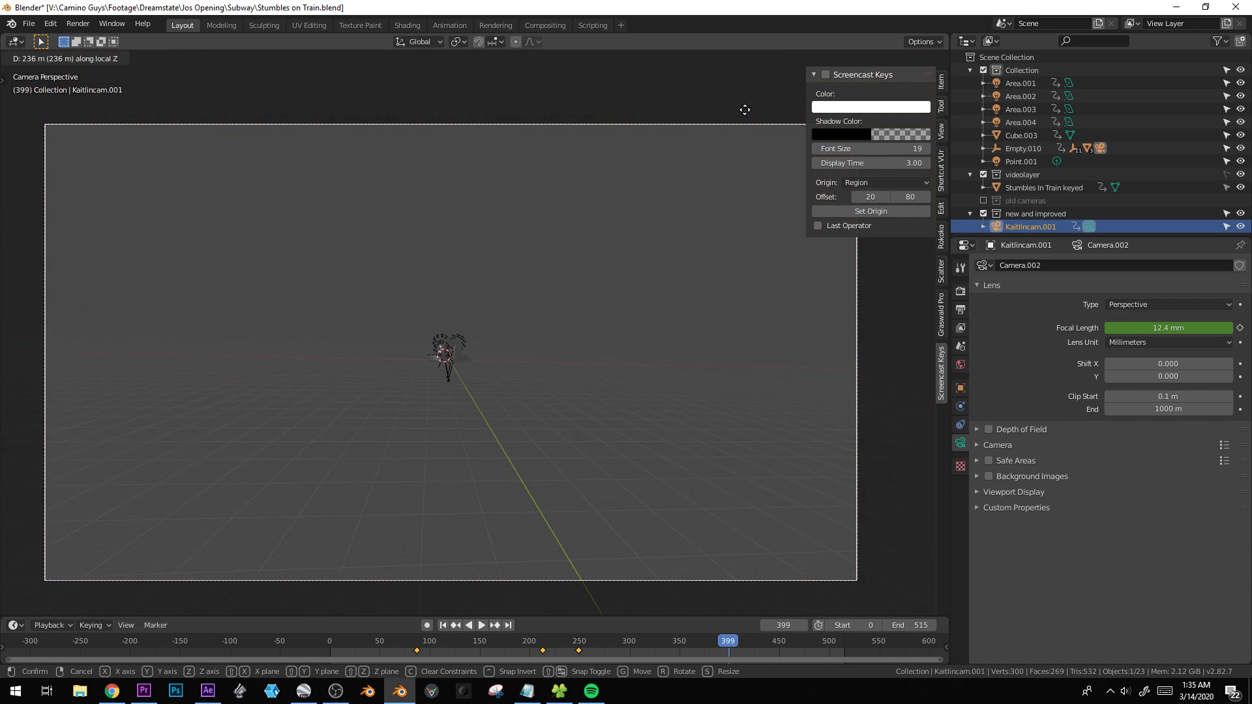
key("g")
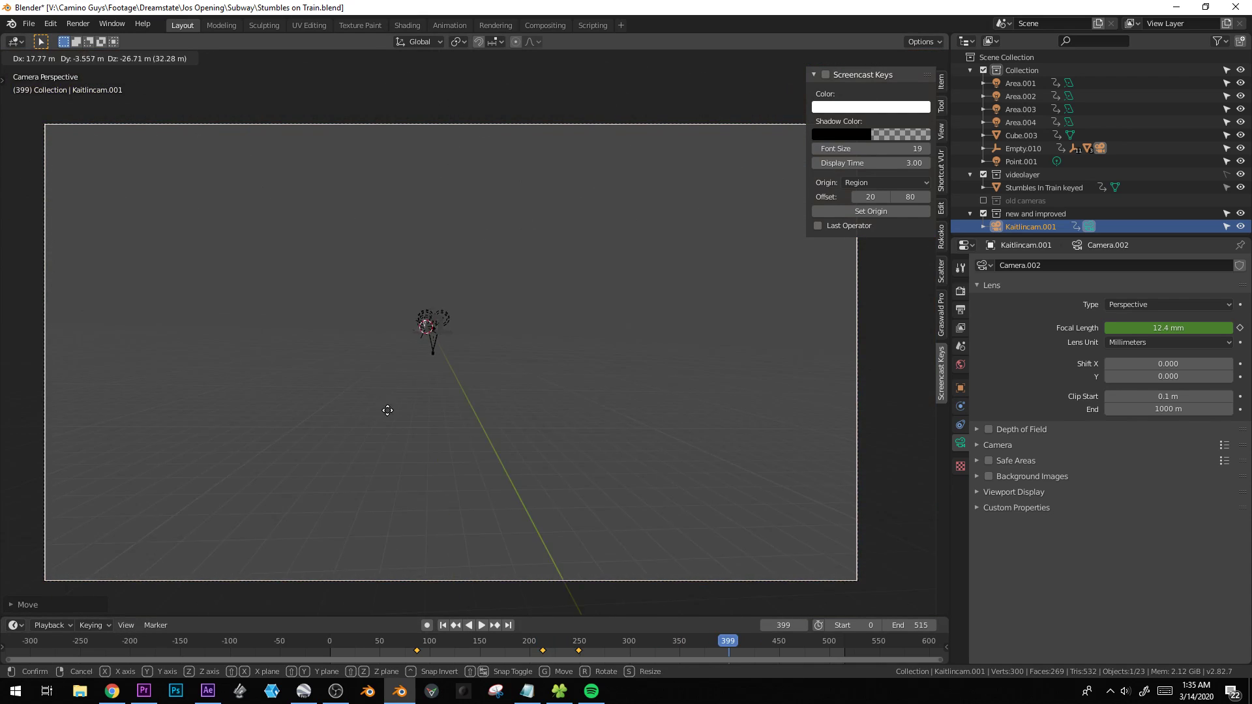
left_click(507, 188)
key("r")
right_click(507, 191)
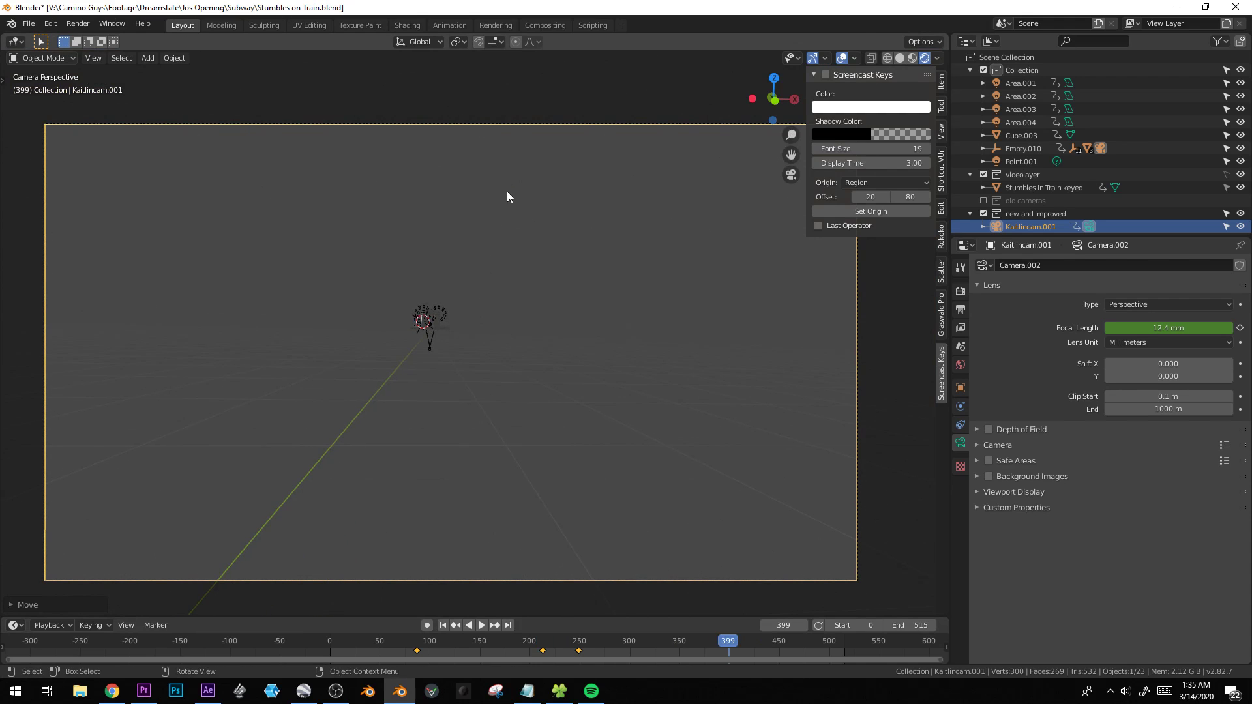
key("i")
left_click(507, 190)
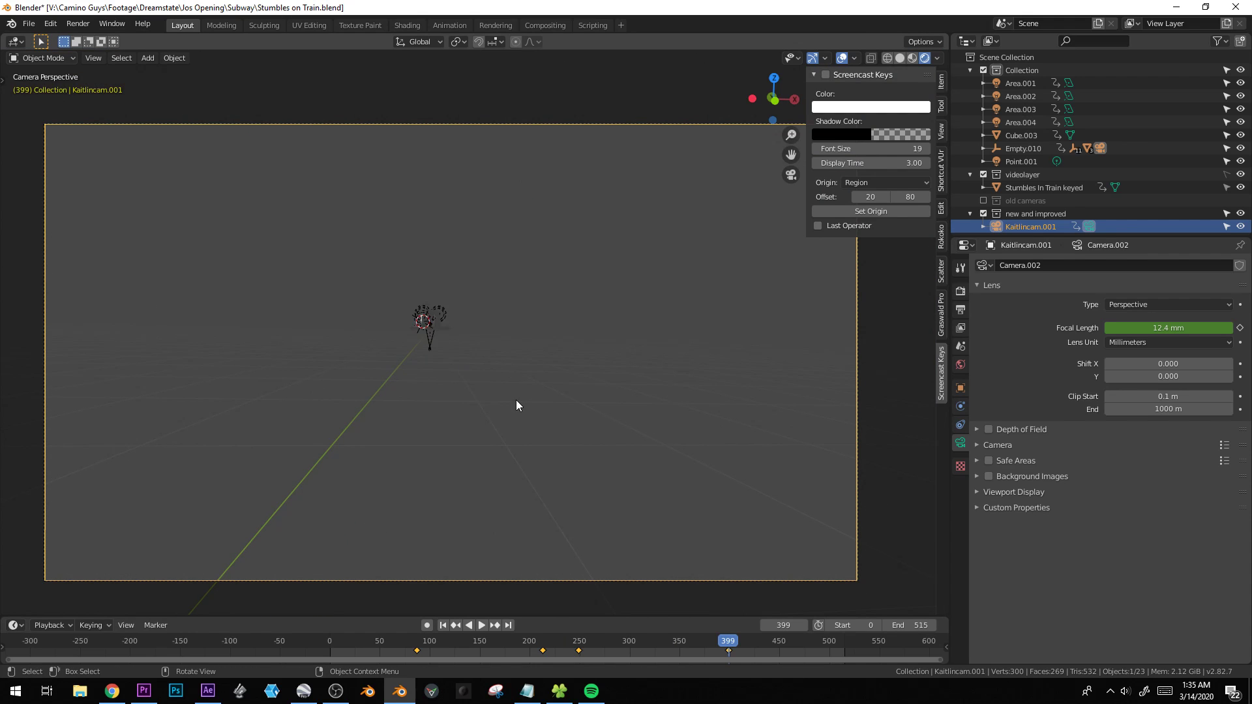
At frame 12, trackball-rotate the camera to reframe the woman toward the left of the shot, and insert a keyframe.
left_click(340, 645)
key("space")
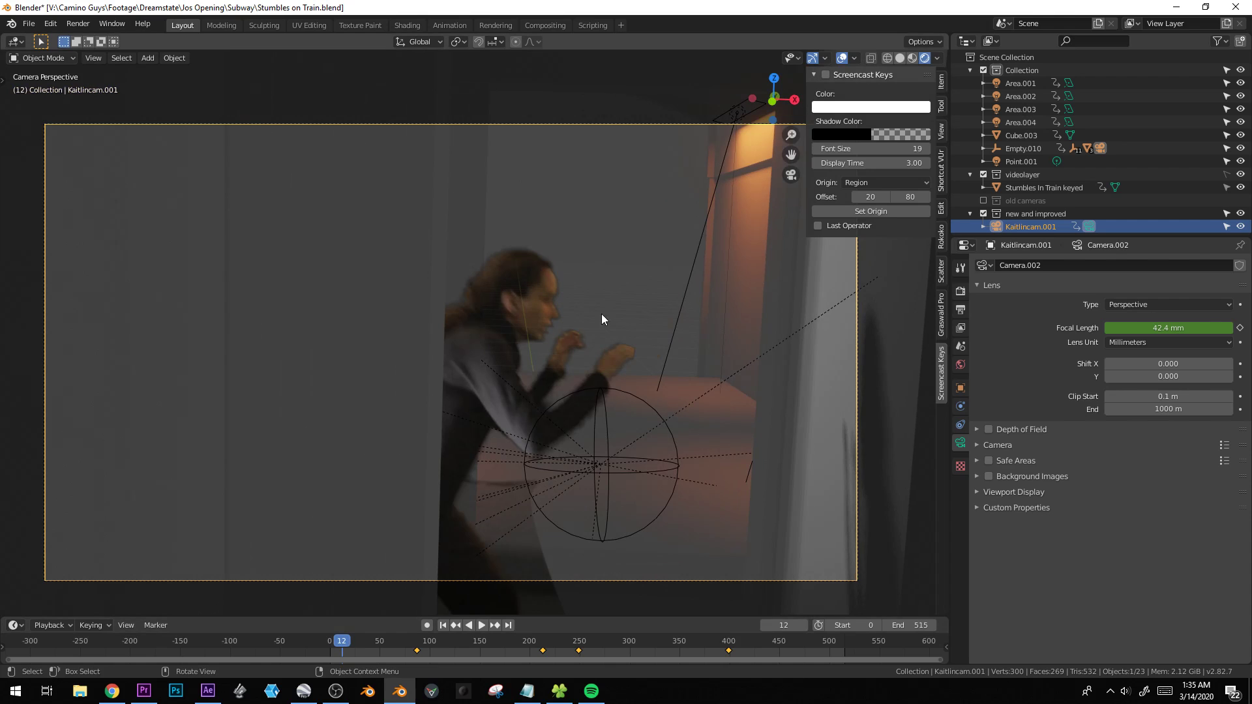
key("r")
key("r")
left_click(319, 253)
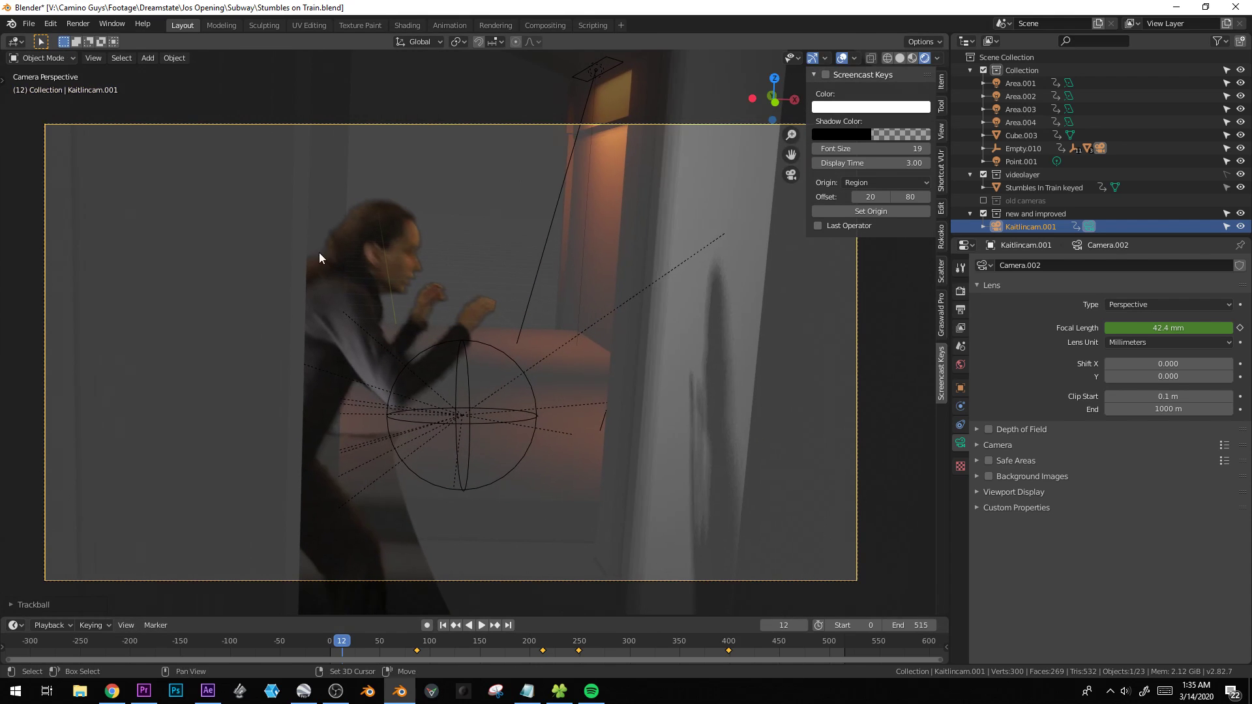
key("i")
left_click(450, 298)
At frame 29, trackball-rotate the camera to bring the woman's head inside the frame, and insert a keyframe.
left_click_drag(351, 644, 359, 643)
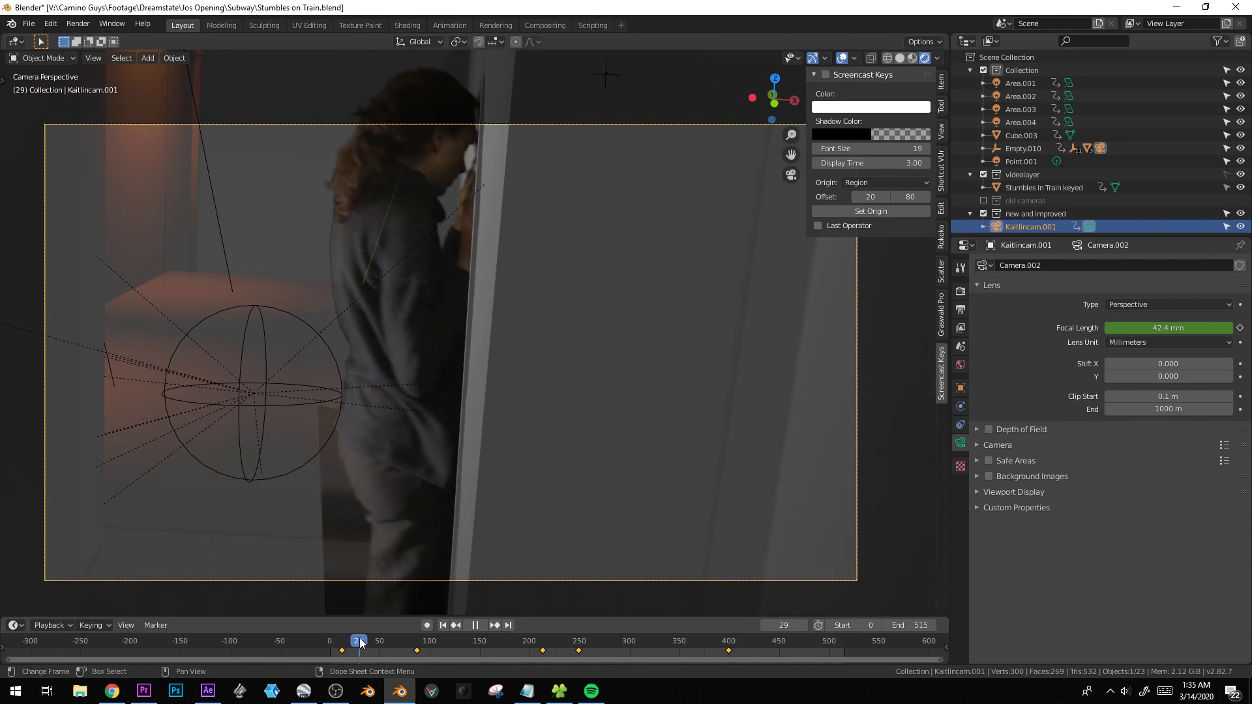
key("r")
key("r")
left_click(777, 336)
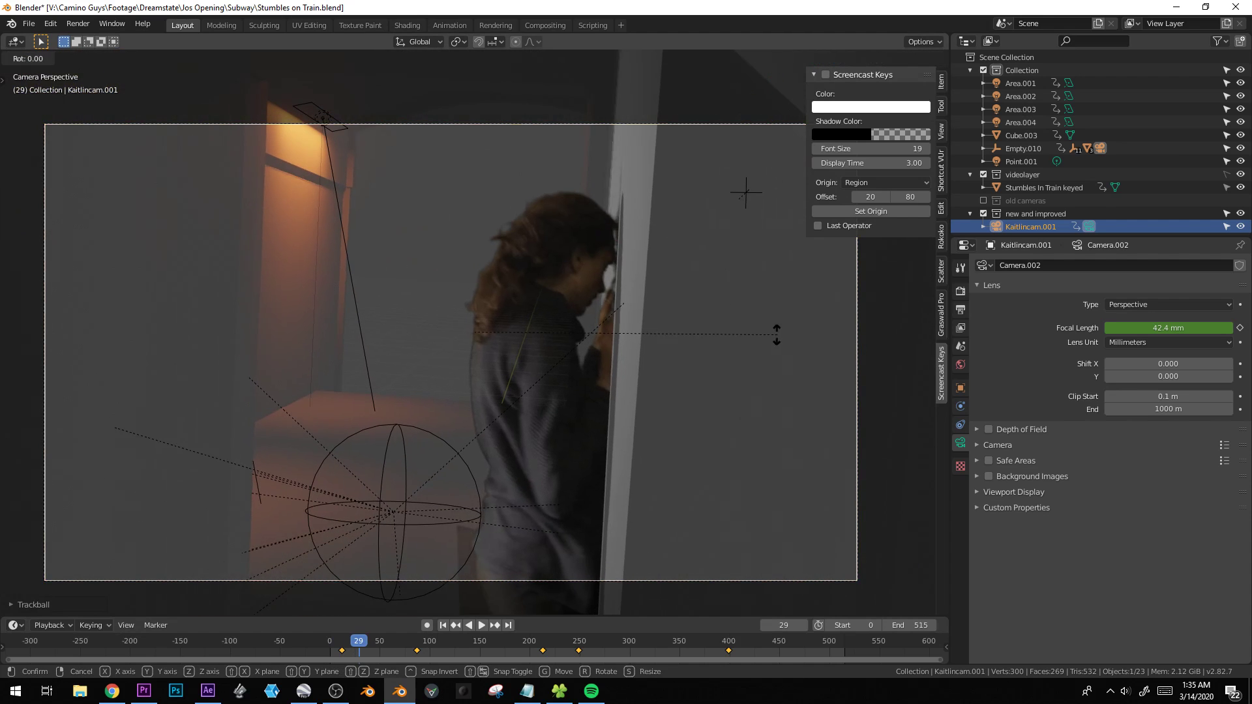
key("i")
left_click(777, 343)
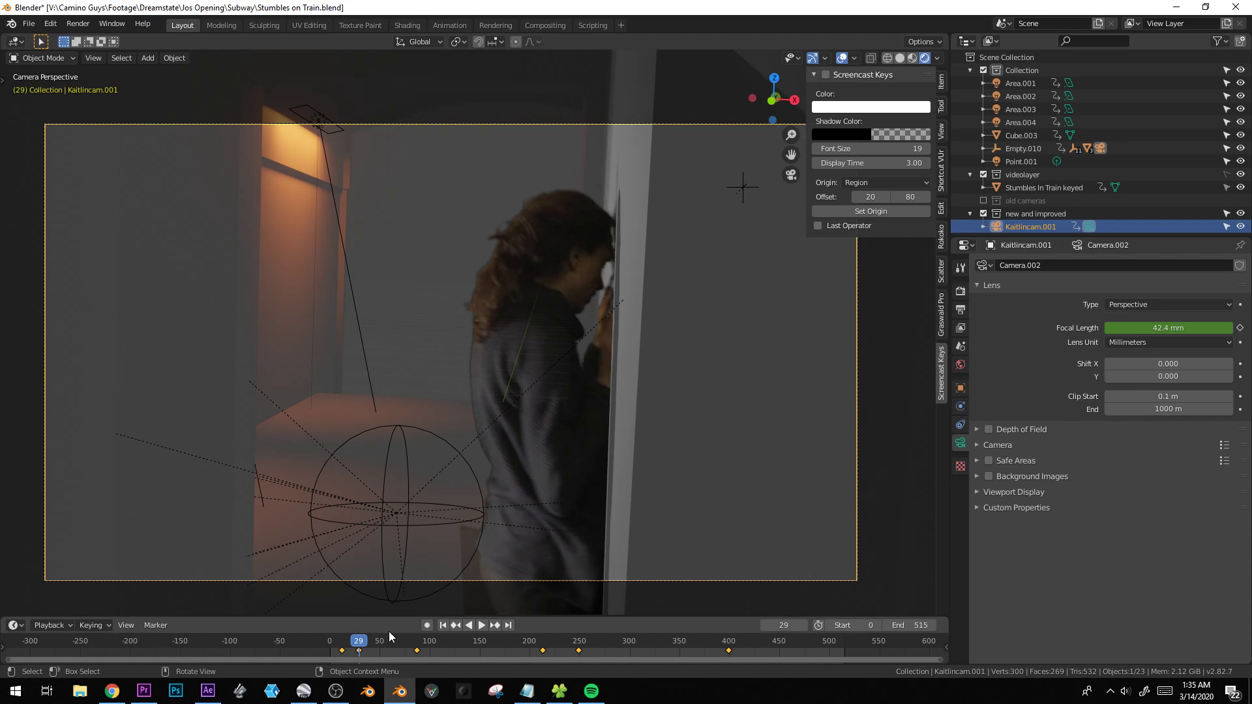
Trackball-rotate the camera around frame 50 to adjust the framing, and insert a keyframe there.
left_click(379, 642)
key("r")
key("r")
left_click(534, 399)
key("i")
left_click(539, 400)
Play on to frame 70, trackball-rotate the camera to adjust the framing of the woman, and insert a keyframe.
key("space")
key("space")
key("r")
key("r")
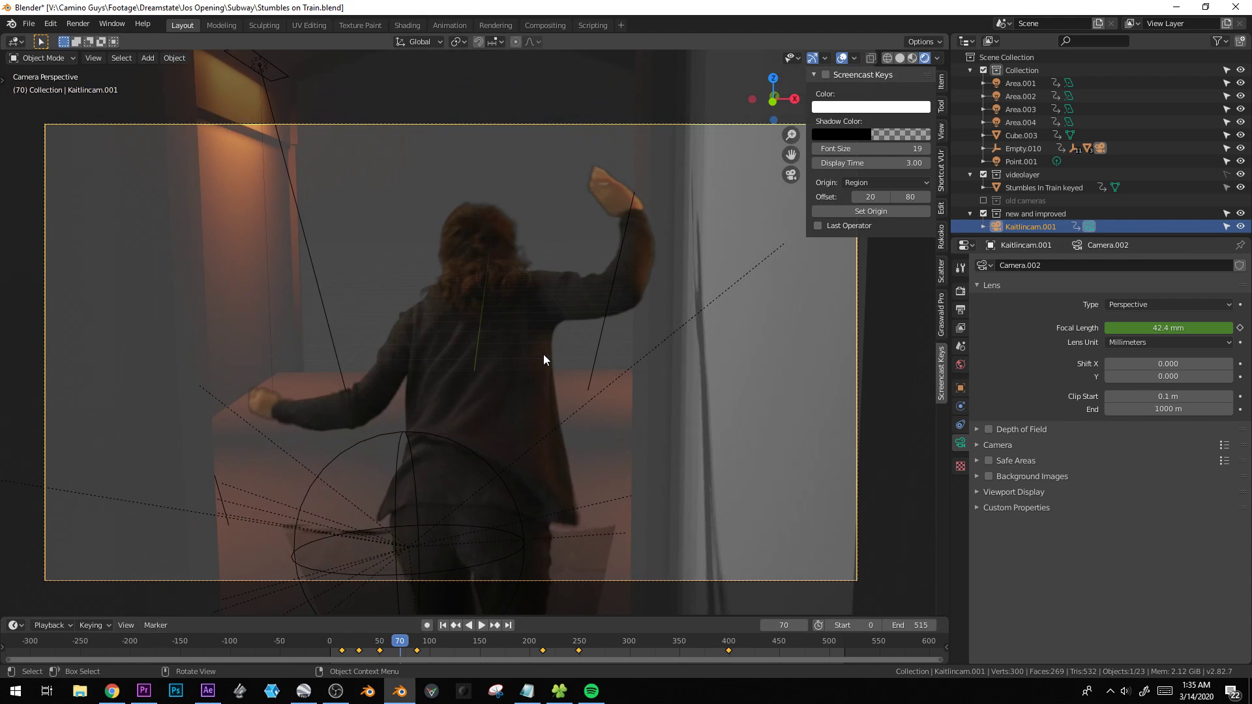
left_click(595, 315)
key("i")
left_click(595, 314)
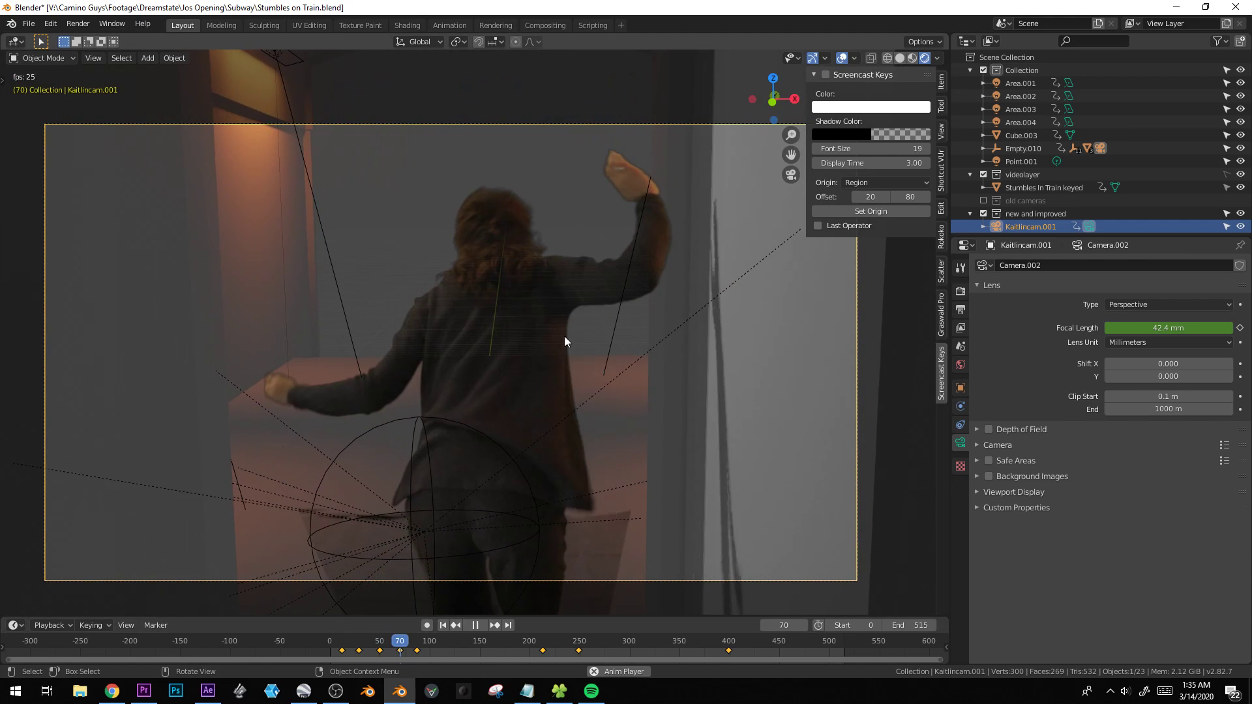
Play the shot to frame 132 and examine the camera and the keyed footage from outside the camera view.
key("space")
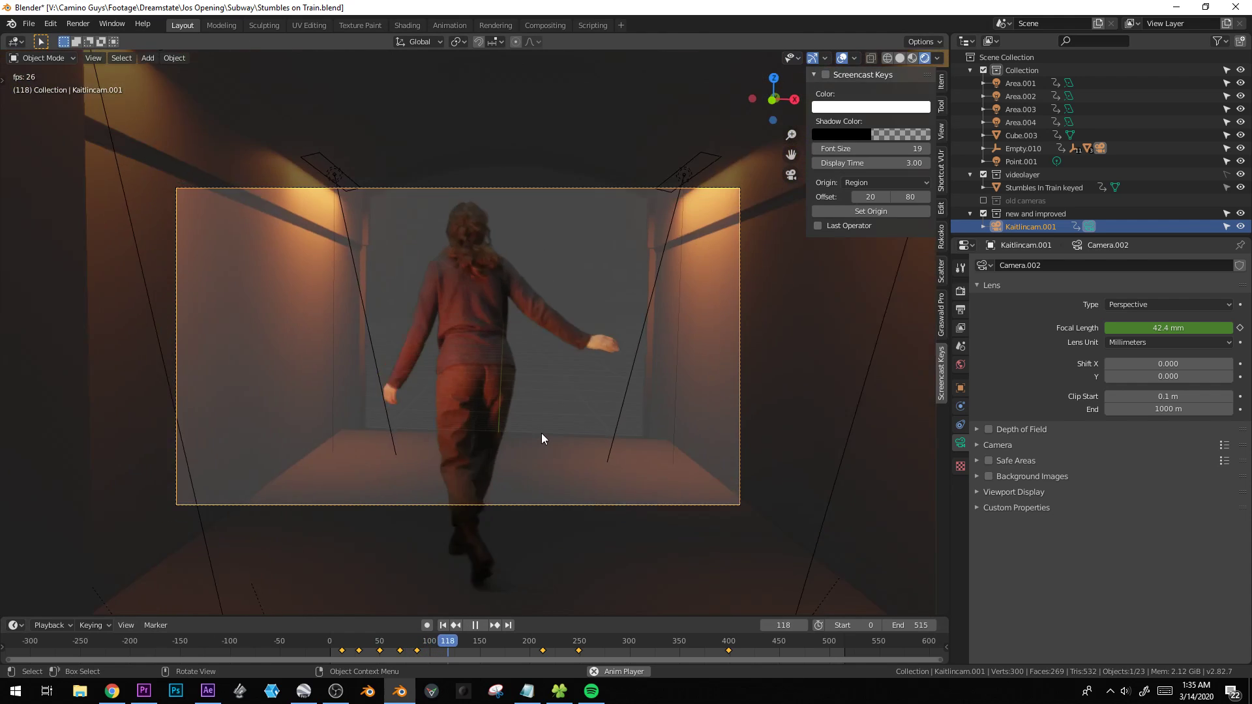
key("space")
mouse_move(480, 416)
middle_mouse_down()
mouse_move(498, 419)
mouse_move(457, 413)
mouse_move(468, 390)
mouse_move(473, 425)
mouse_move(496, 422)
middle_mouse_up()
middle_click_drag(585, 388, 632, 413)
left_click(495, 207)
middle_click_drag(494, 208, 537, 357)
left_click(536, 357)
scroll(531, 379, "up", 3)
scroll(531, 377, "up", 4)
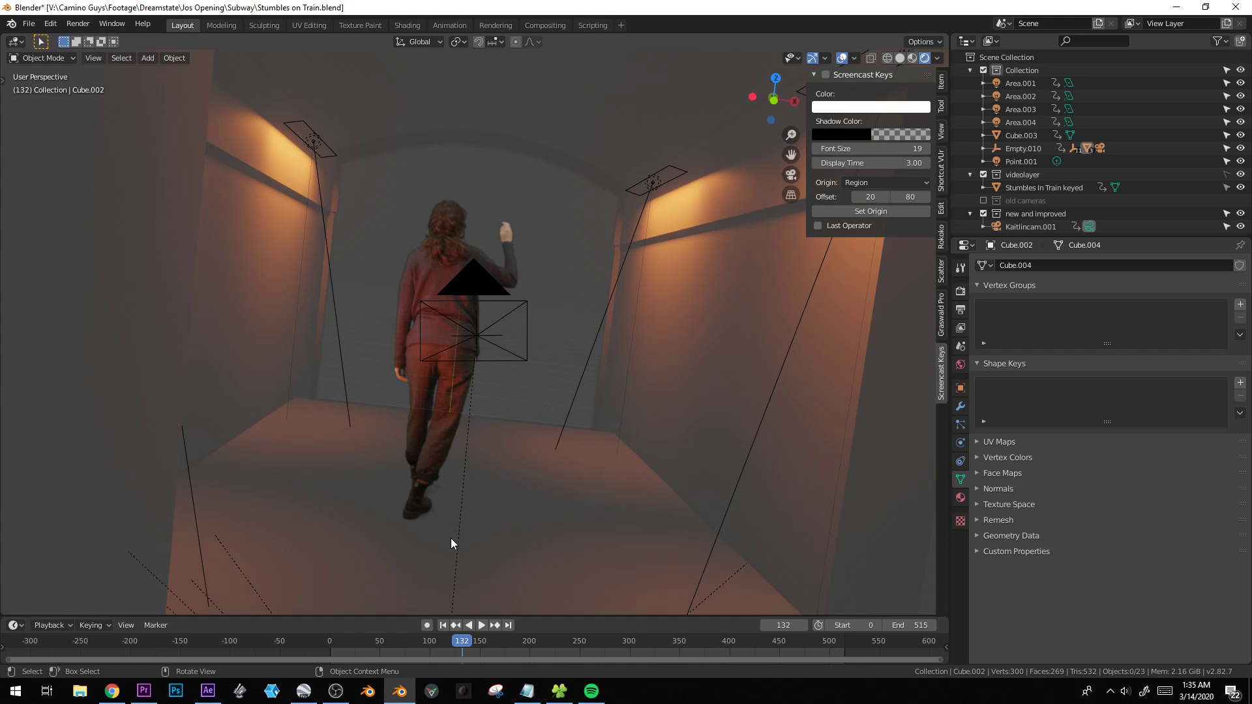
scroll(499, 319, "down", 1)
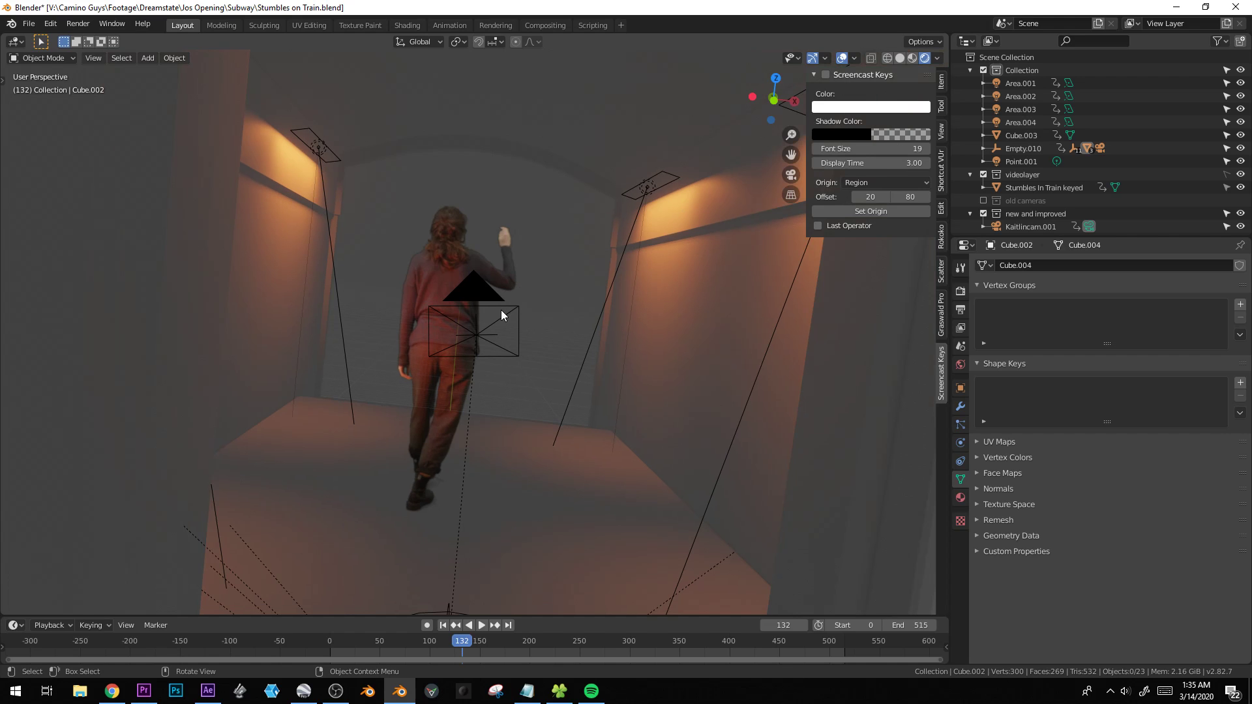
Start a new General file without saving the changes to Stumbles on Train.
left_click(34, 27)
mouse_move(62, 41)
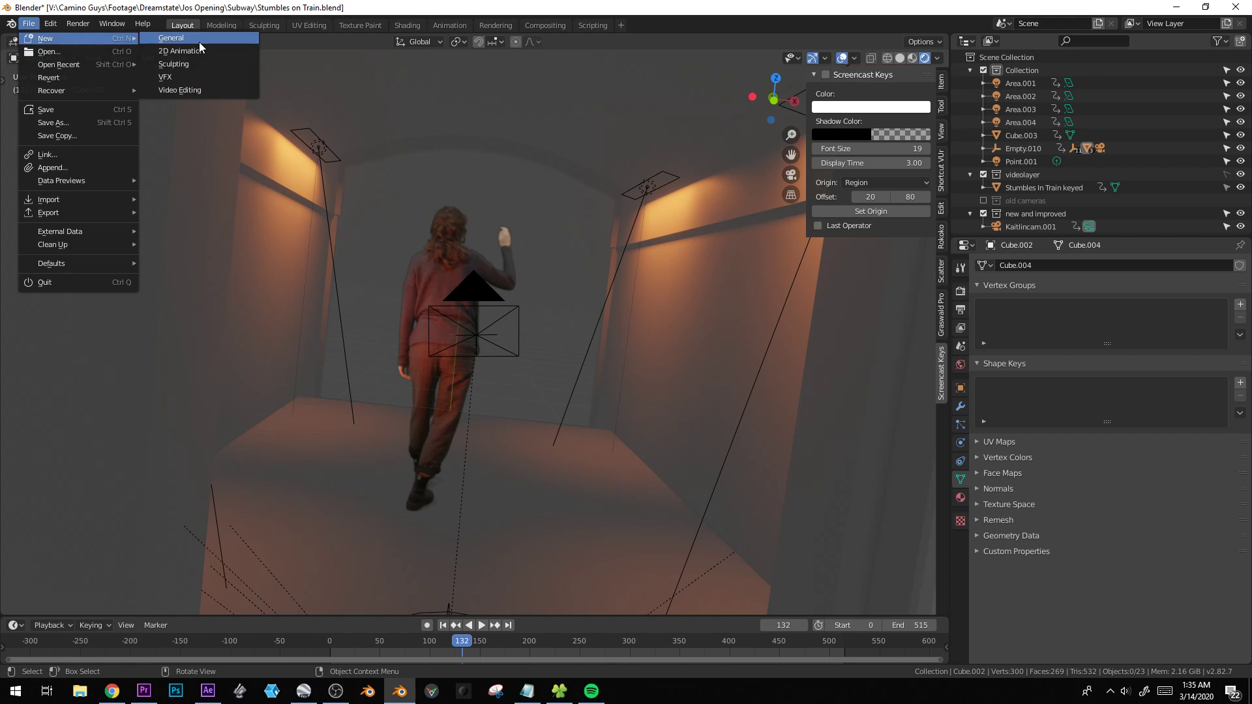
left_click(199, 41)
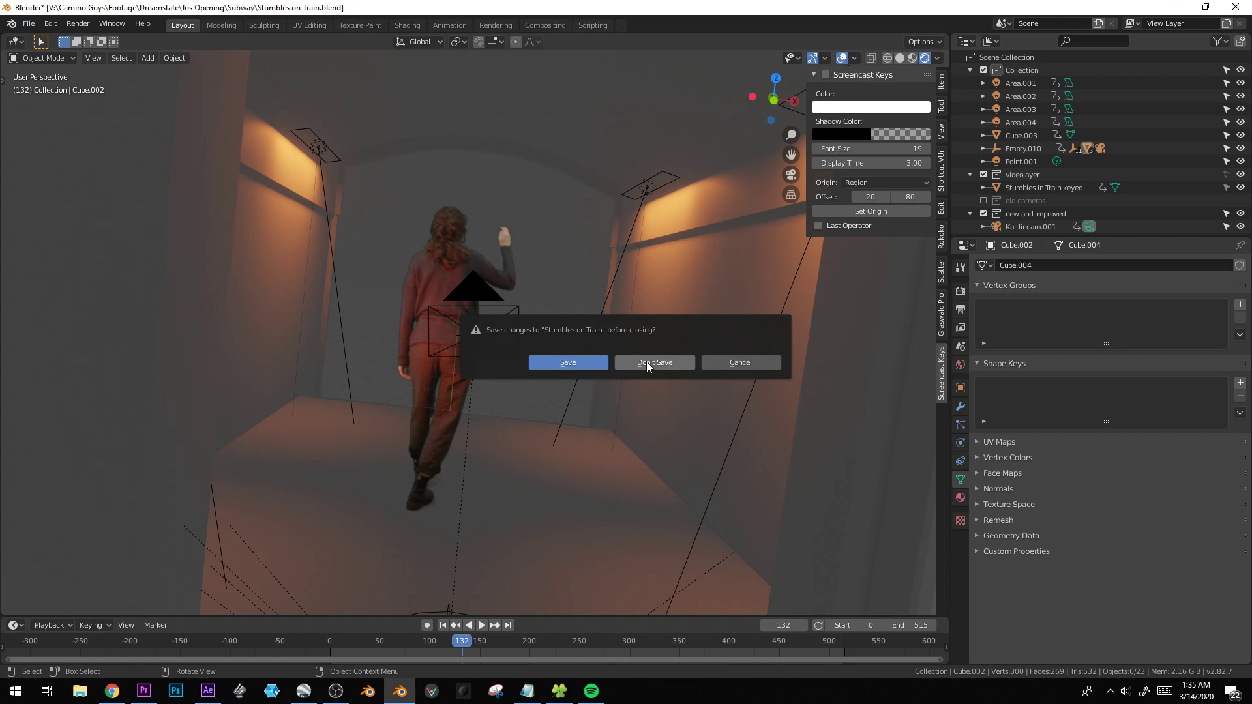
left_click(647, 362)
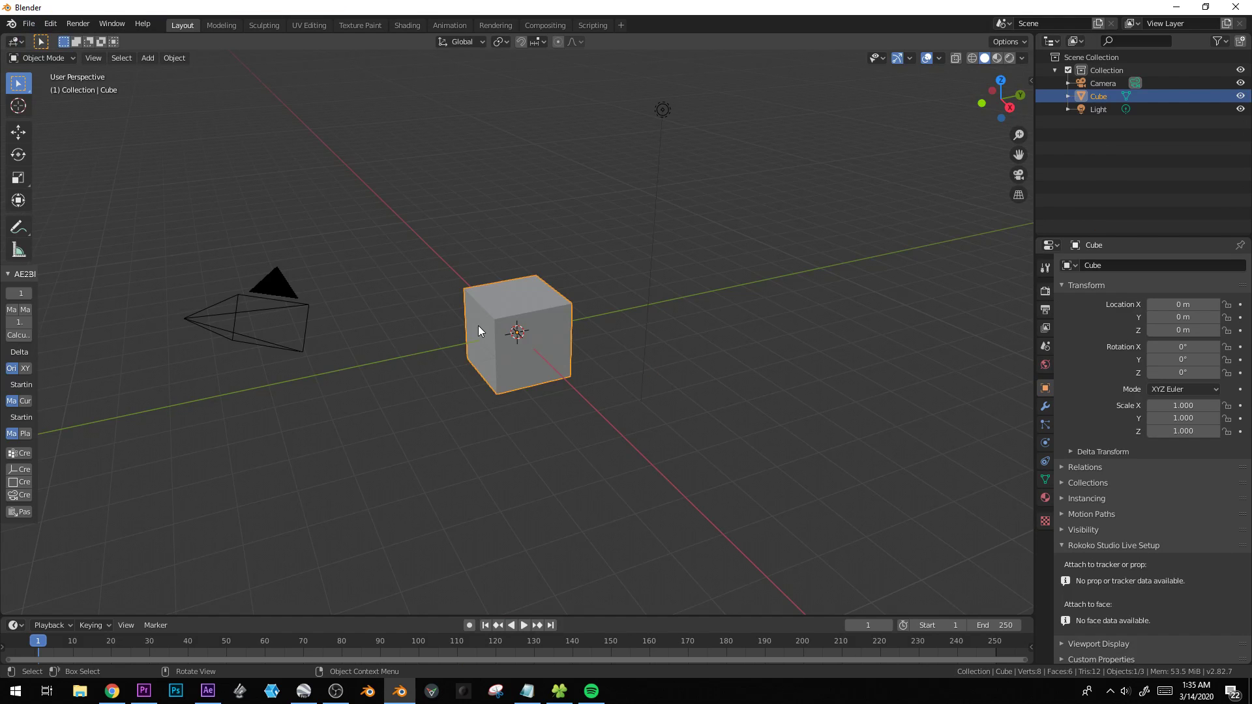
Delete the default cube, camera and light, and widen the tool shelf to show the full AE2Blend options.
key("x")
left_click(495, 332)
key("b")
left_click_drag(255, 223, 551, 438)
key("x")
left_click(554, 440)
key("b")
left_click_drag(601, 76, 751, 148)
key("x")
left_click(751, 150)
left_click_drag(37, 200, 180, 204)
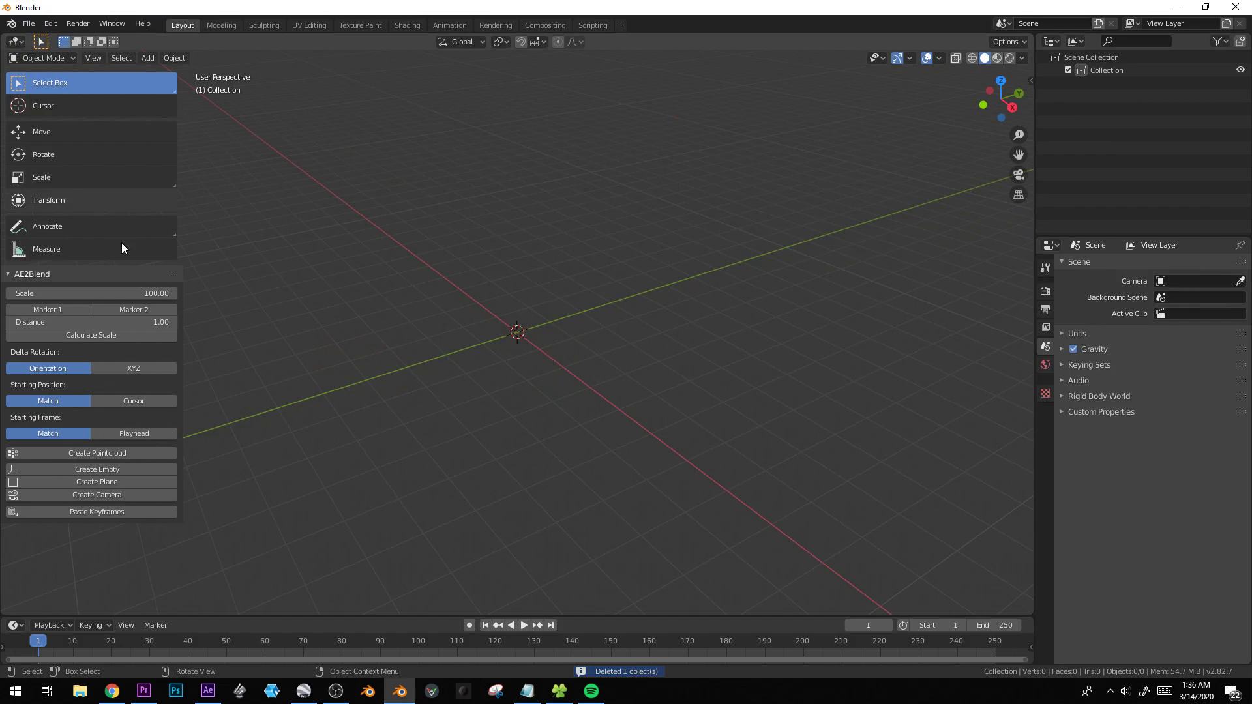
Look up the AE2Blend add-on in the preferences with the search text "ae2" and view its details.
left_click(50, 24)
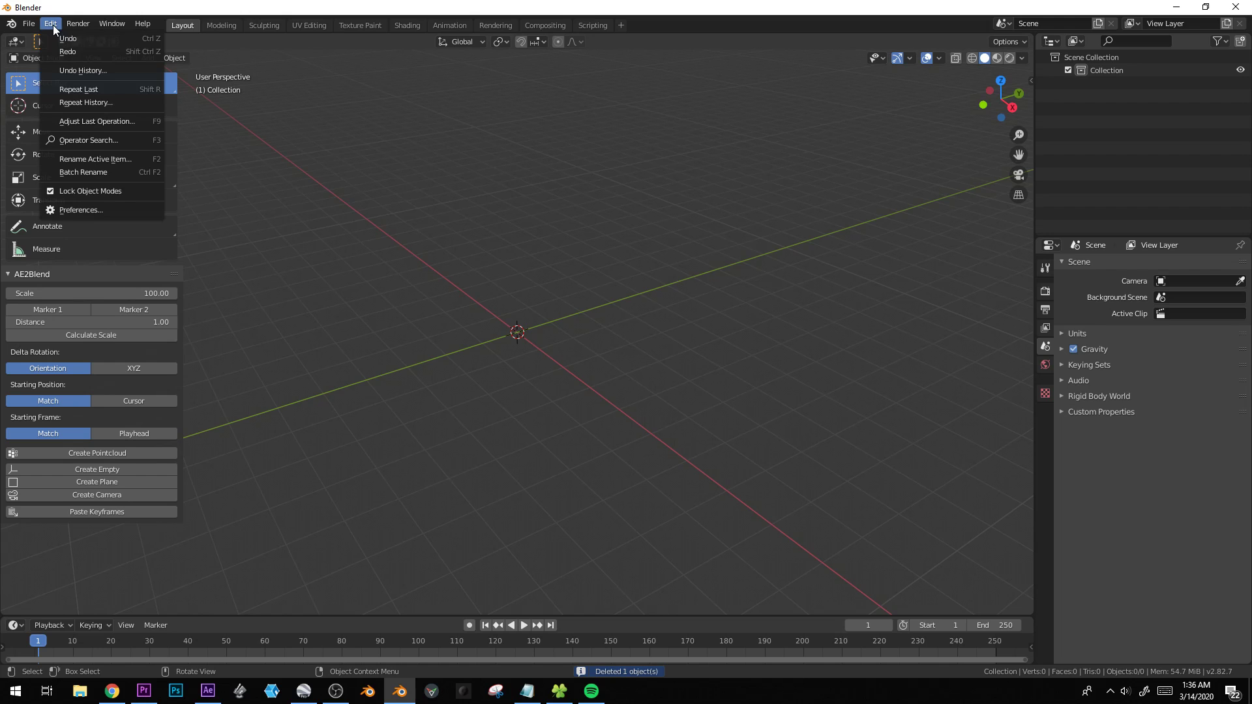
left_click(92, 215)
left_click_drag(284, 12, 610, 129)
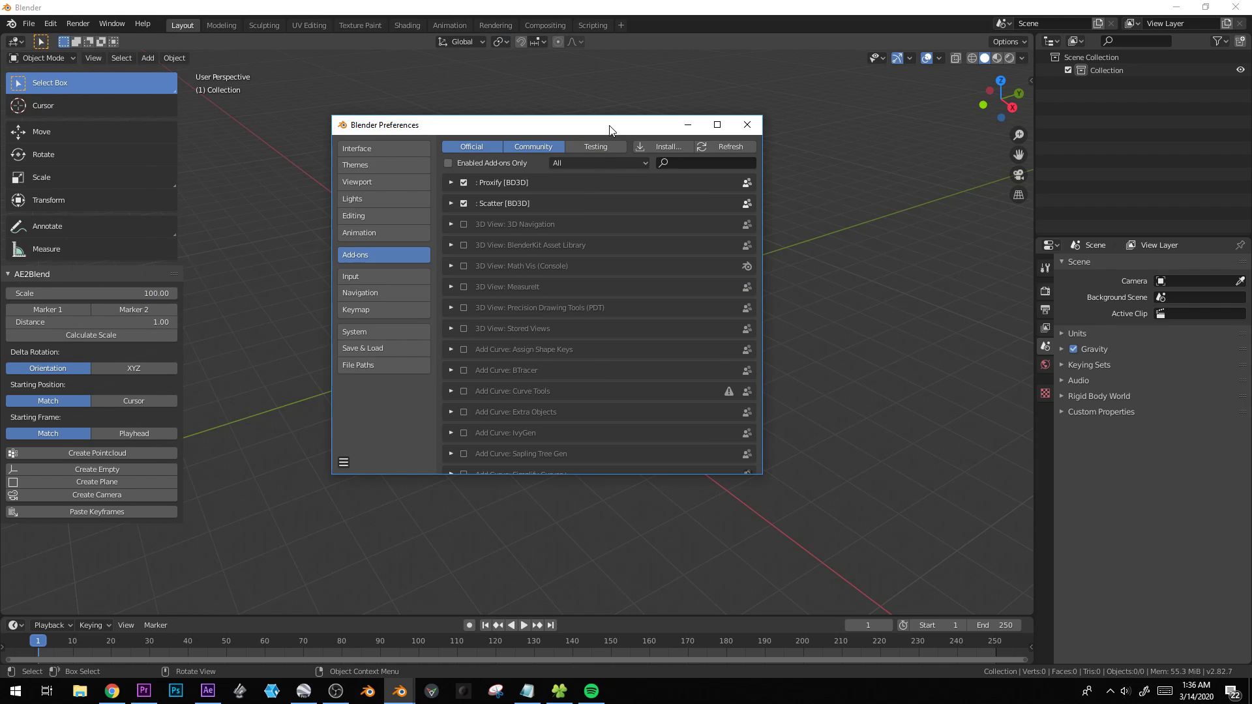
left_click(678, 162)
type("ae2")
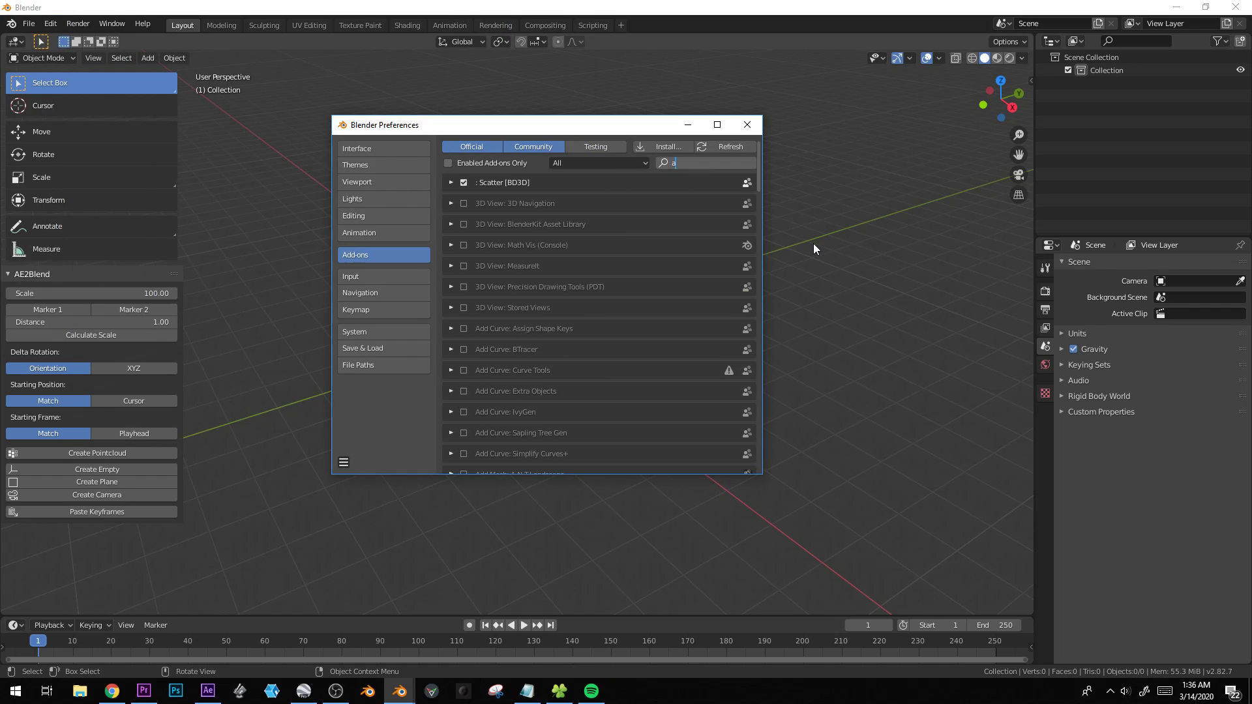
left_click(450, 184)
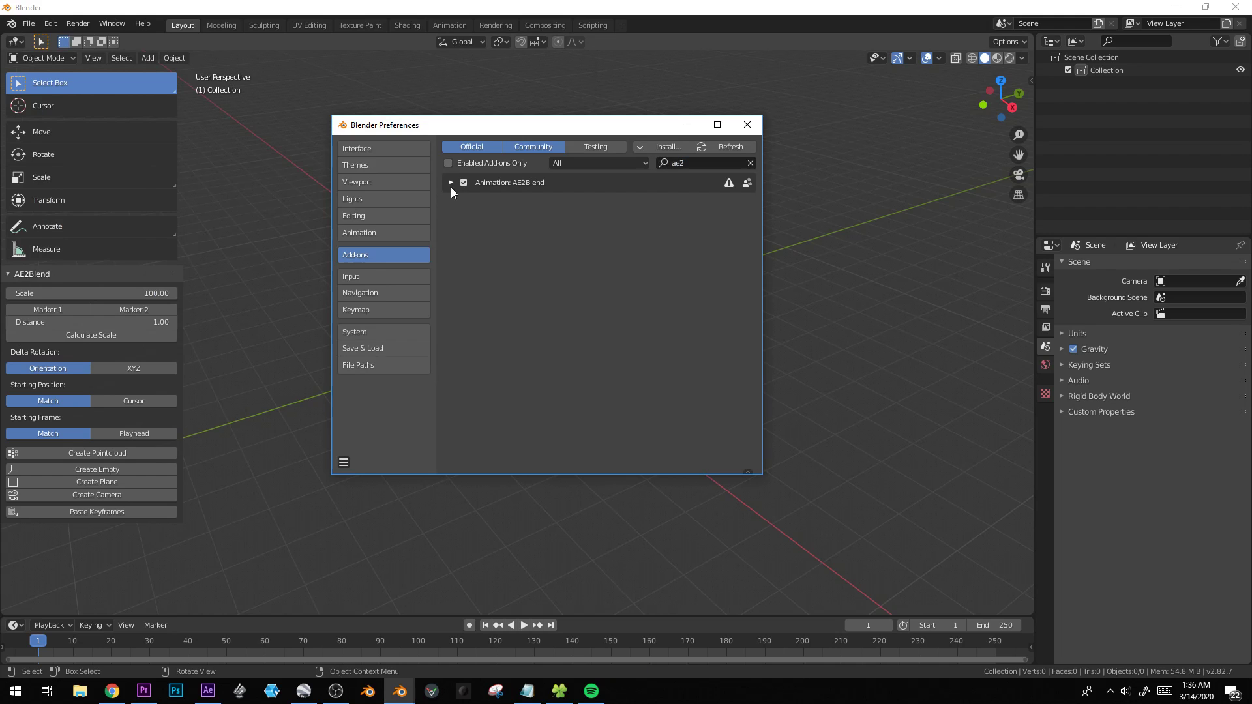
left_click(450, 183)
left_click(748, 126)
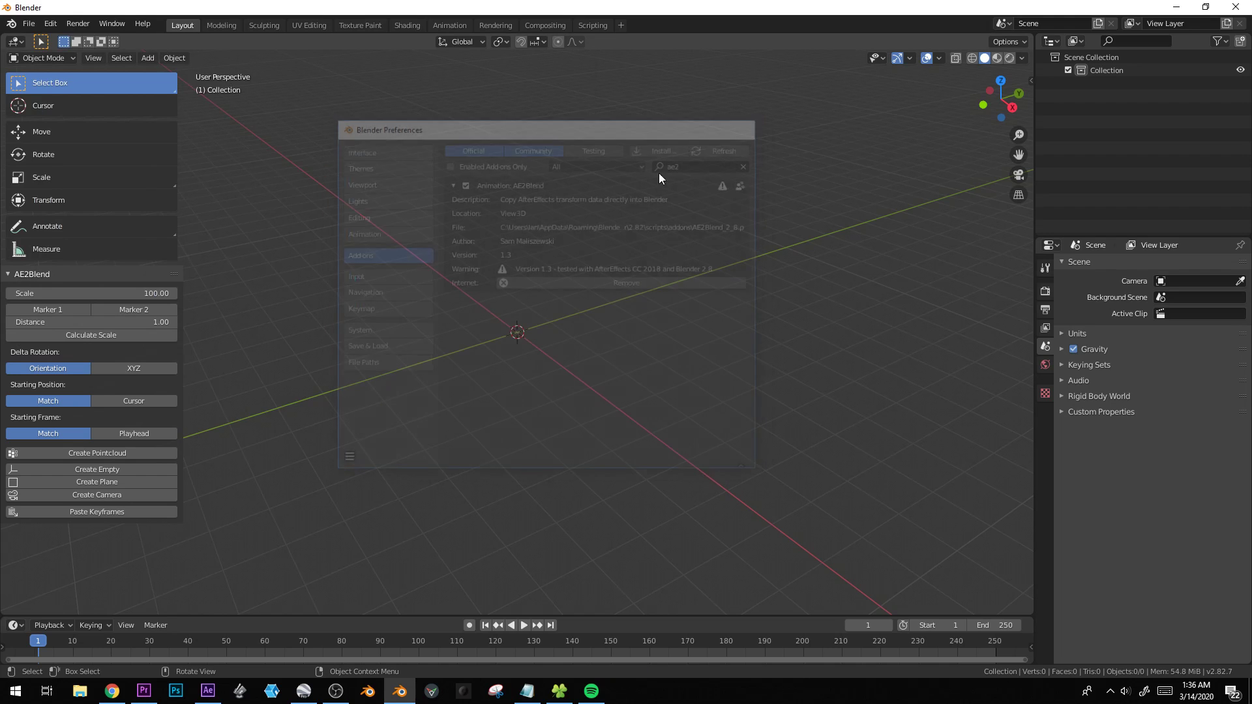
Switch to After Effects and open the Stumbles In Train composition.
left_click(207, 691)
scroll(1057, 439, "down", 5)
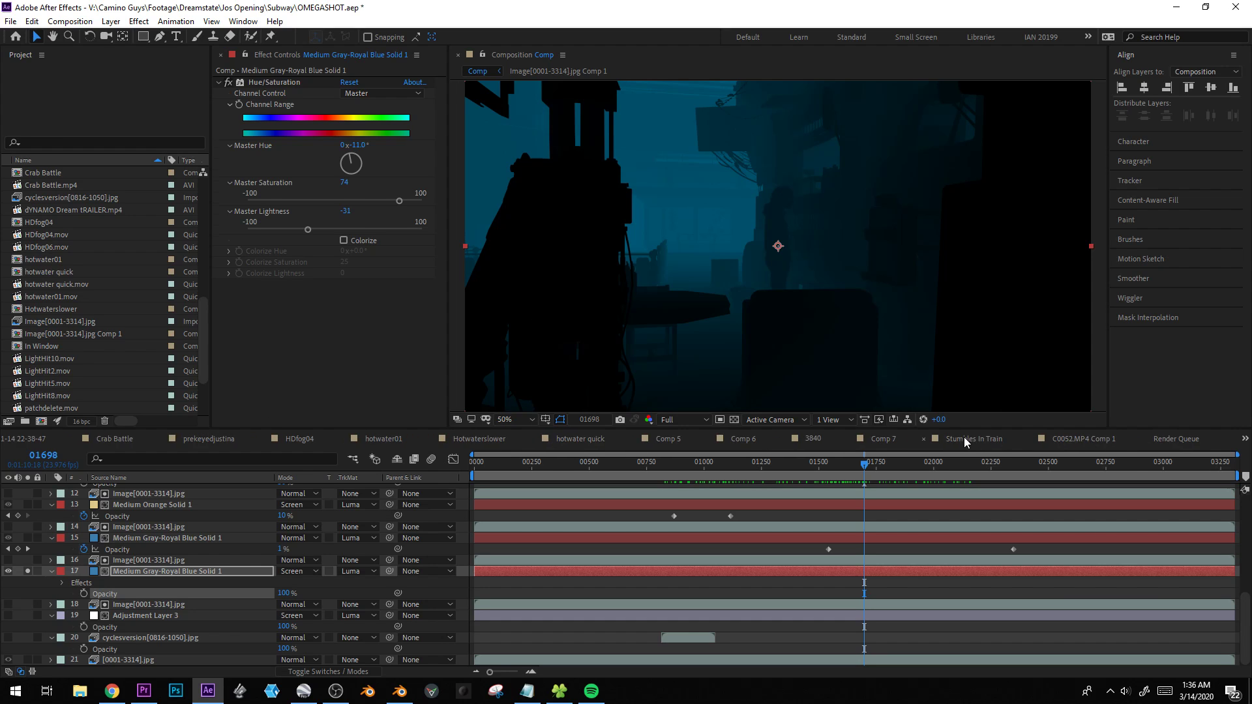
left_click(964, 439)
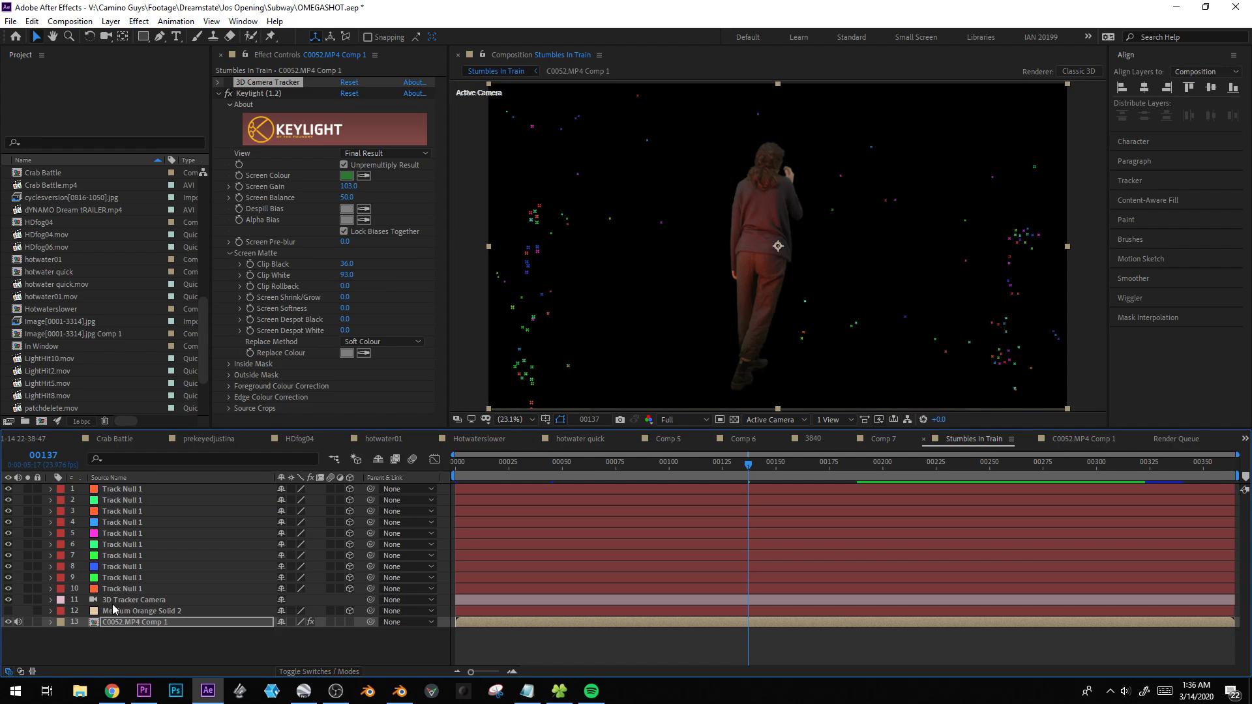
Show the 3D Camera Tracker settings and track points of the C0052.MP4 Comp 1 layer.
left_click(116, 601)
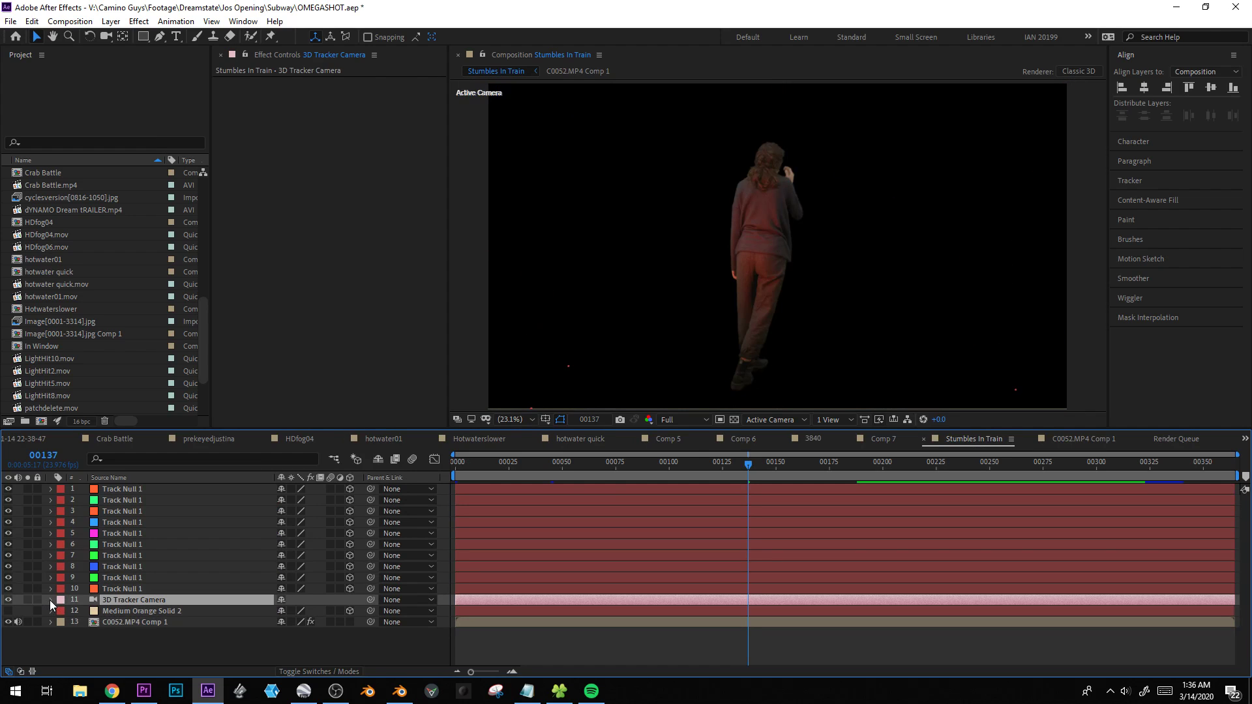
left_click(119, 623)
left_click(218, 93)
left_click(218, 83)
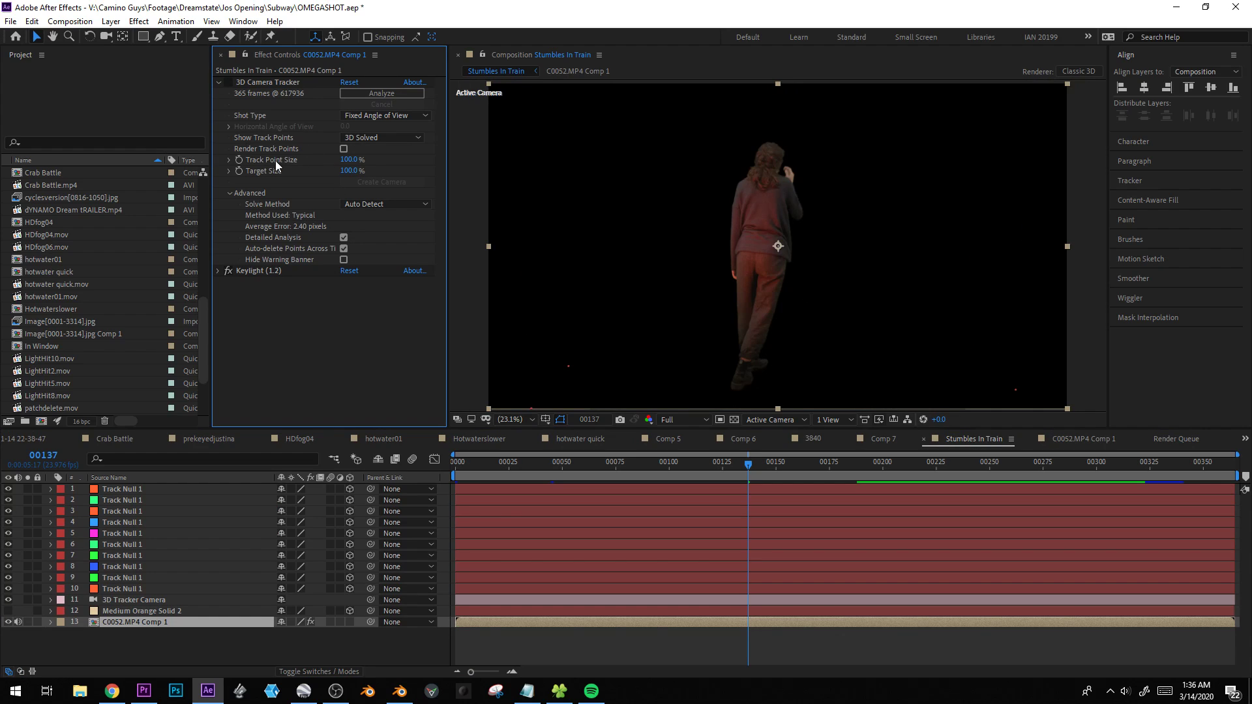
left_click(270, 83)
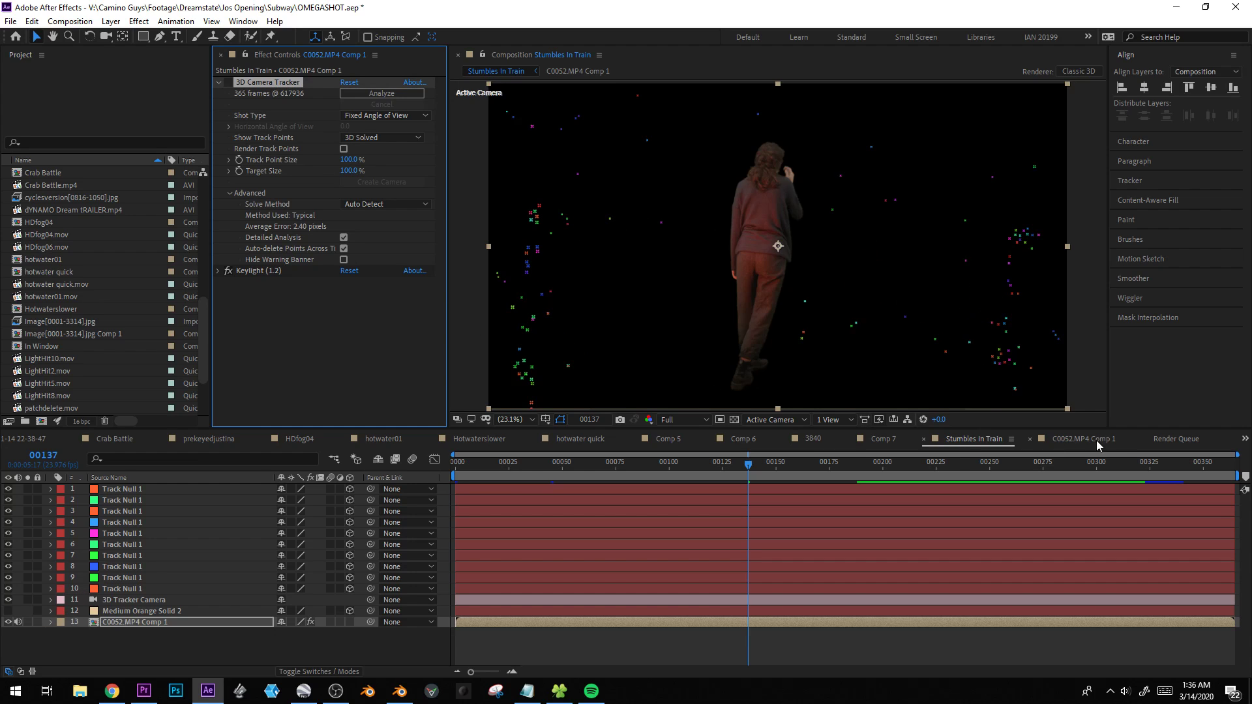
Turn off Keylight on C0052.MP4 Comp 1 and set the nested clip's masks to None, returning to the Stumbles In Train composition.
left_click(226, 272)
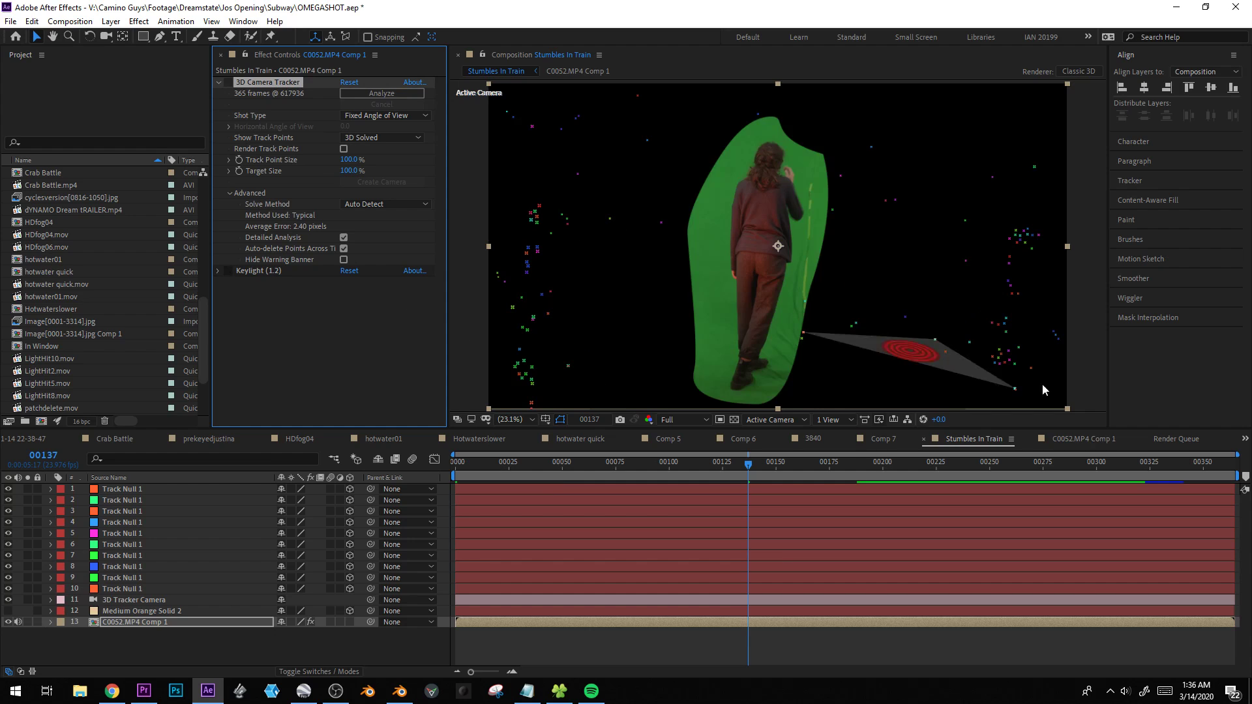
left_click(1083, 439)
left_click(297, 501)
left_click(141, 605)
left_click(296, 523)
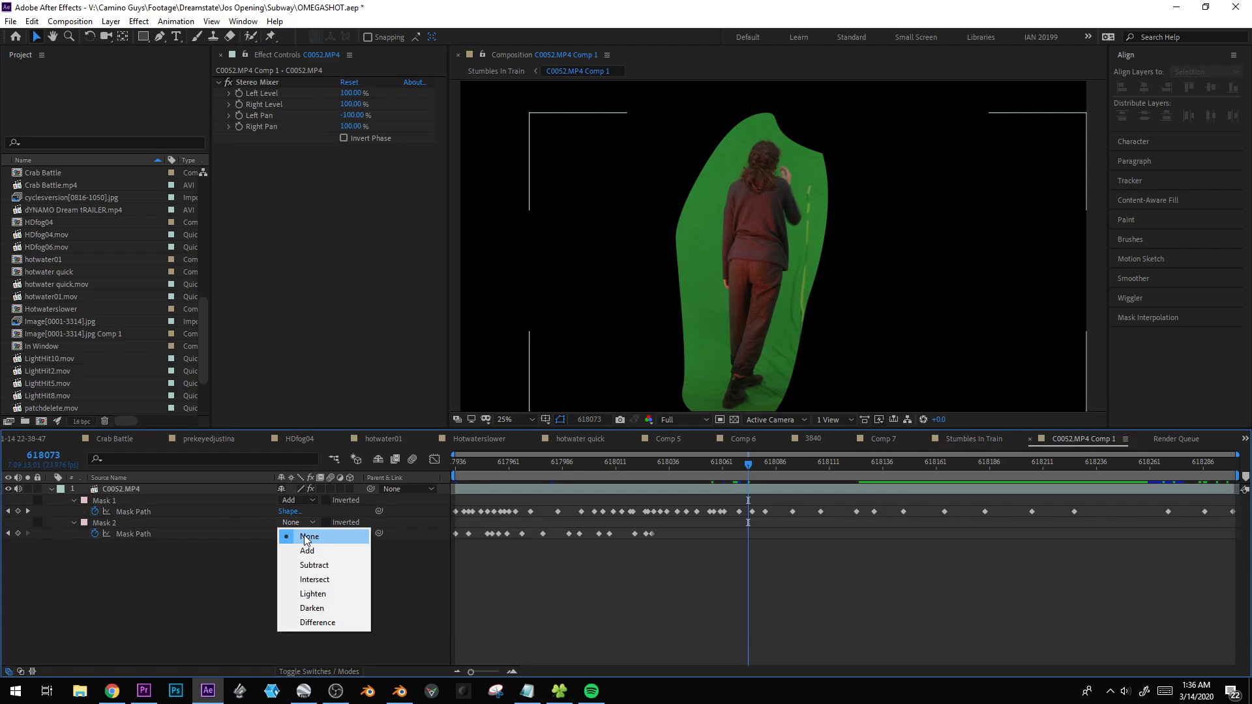
left_click(307, 550)
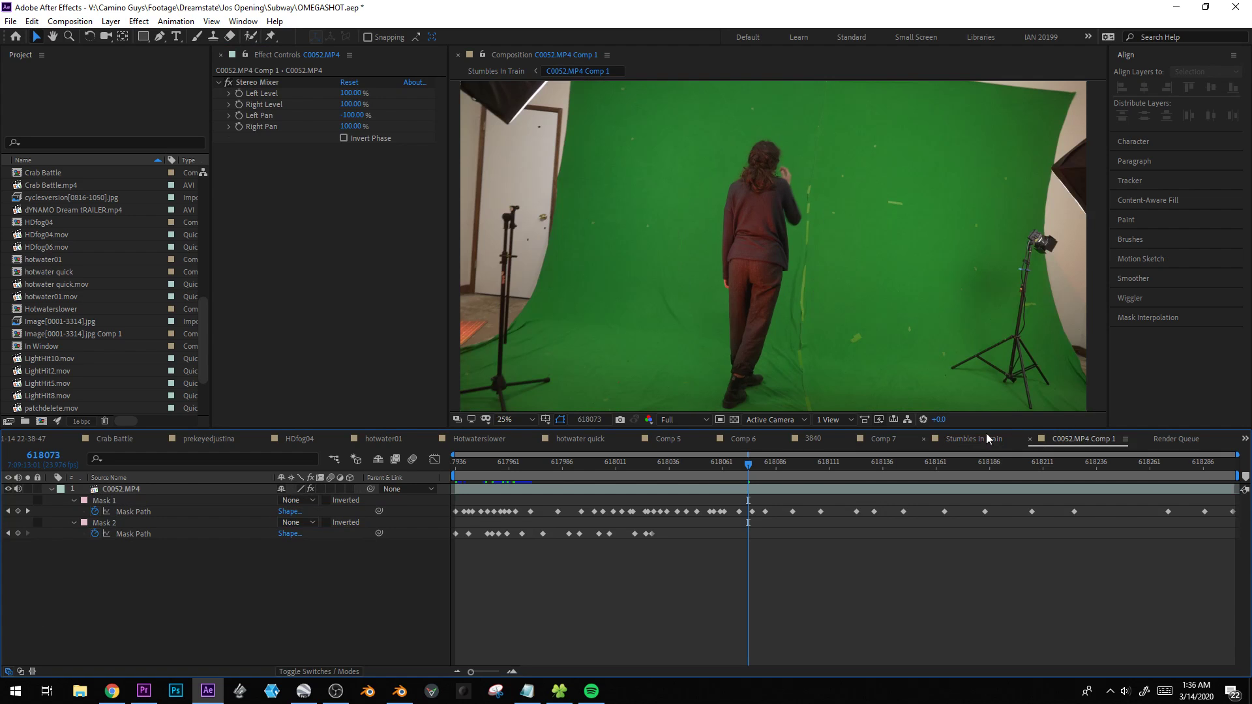
left_click(985, 438)
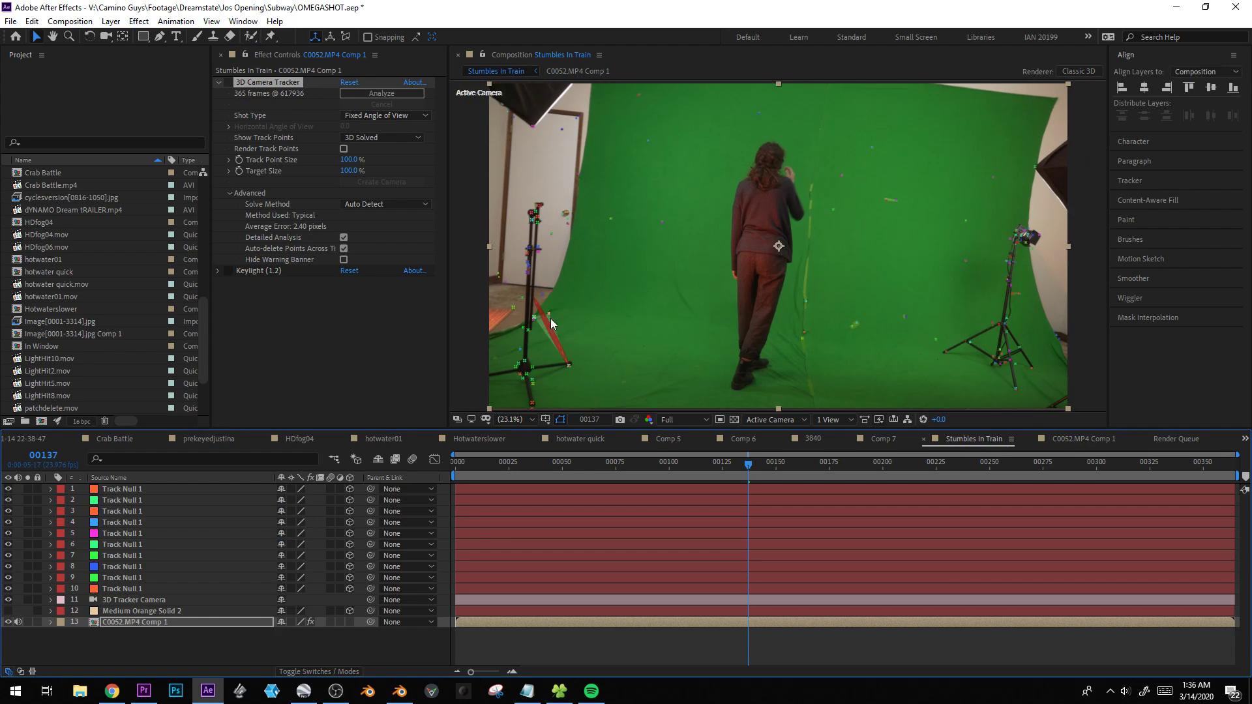
Create a null from a track point on the light stand's foot at frame 137 and one on the rug by the stool at frame 87.
left_click(571, 367)
right_click(570, 369)
left_click(601, 405)
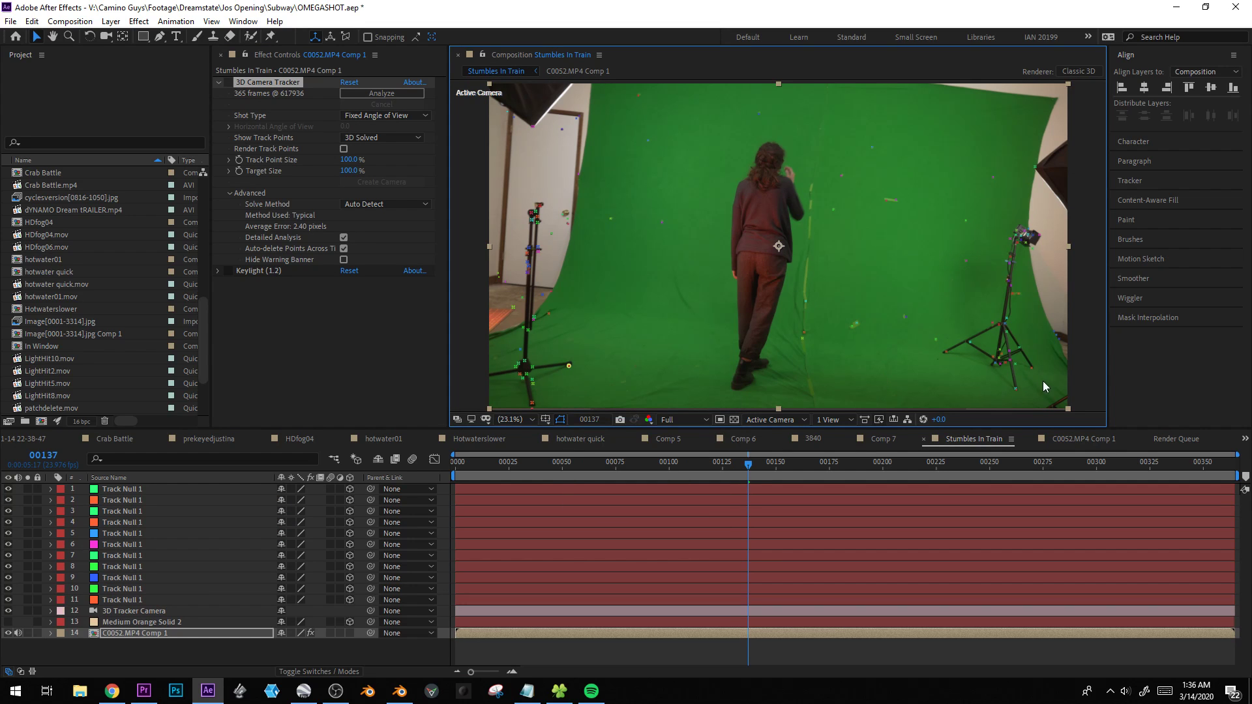
left_click_drag(725, 468, 642, 471)
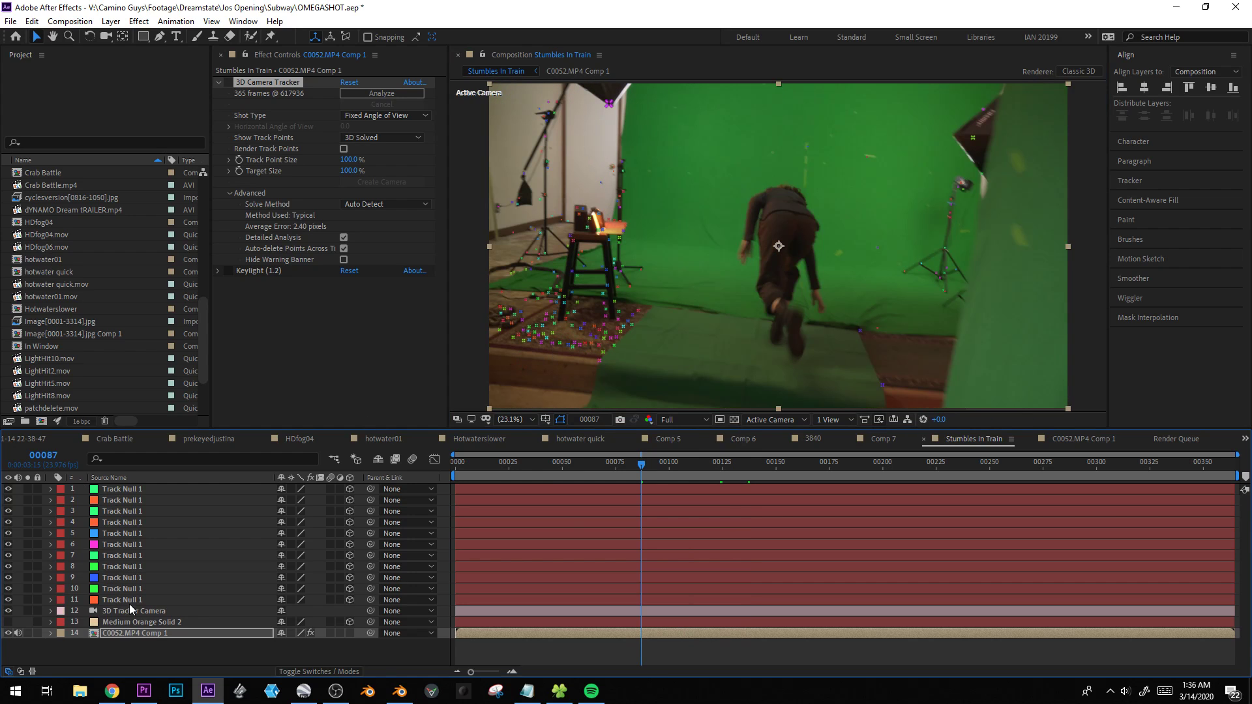
right_click(554, 323)
left_click(591, 363)
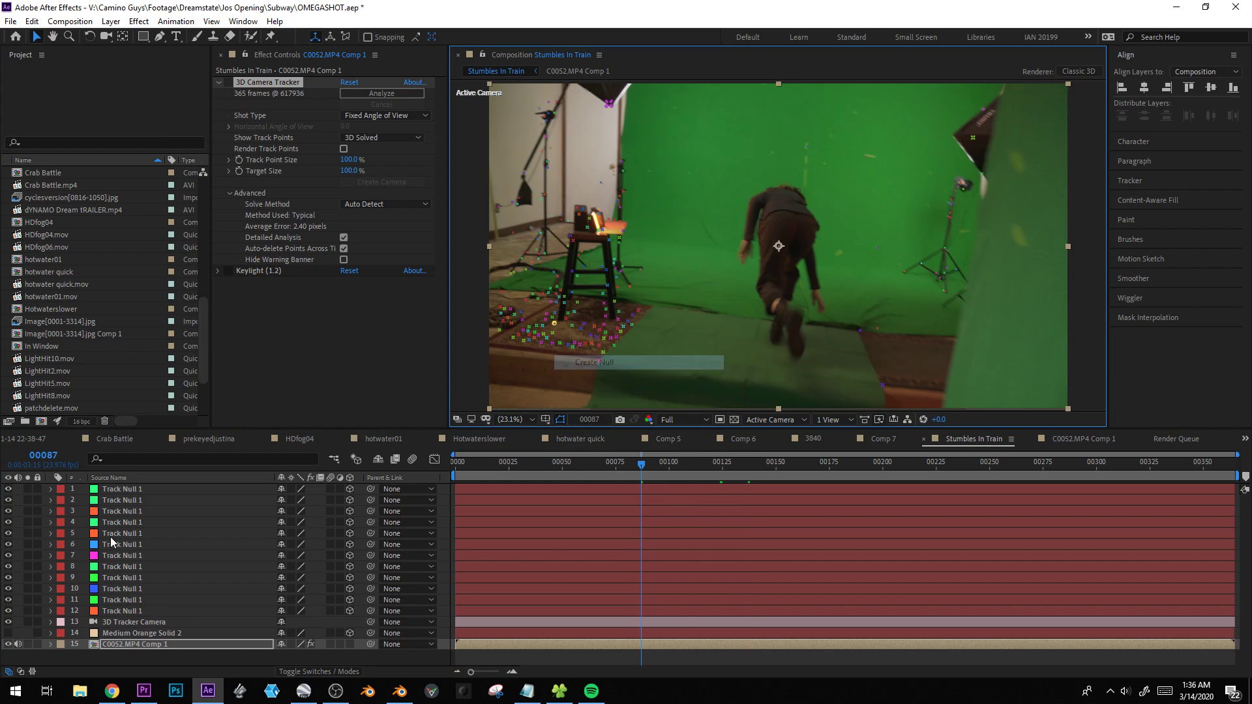
Move to frame 0 and copy all Position and Orientation keyframes of the 3D Tracker Camera.
left_click(127, 621)
left_click(50, 623)
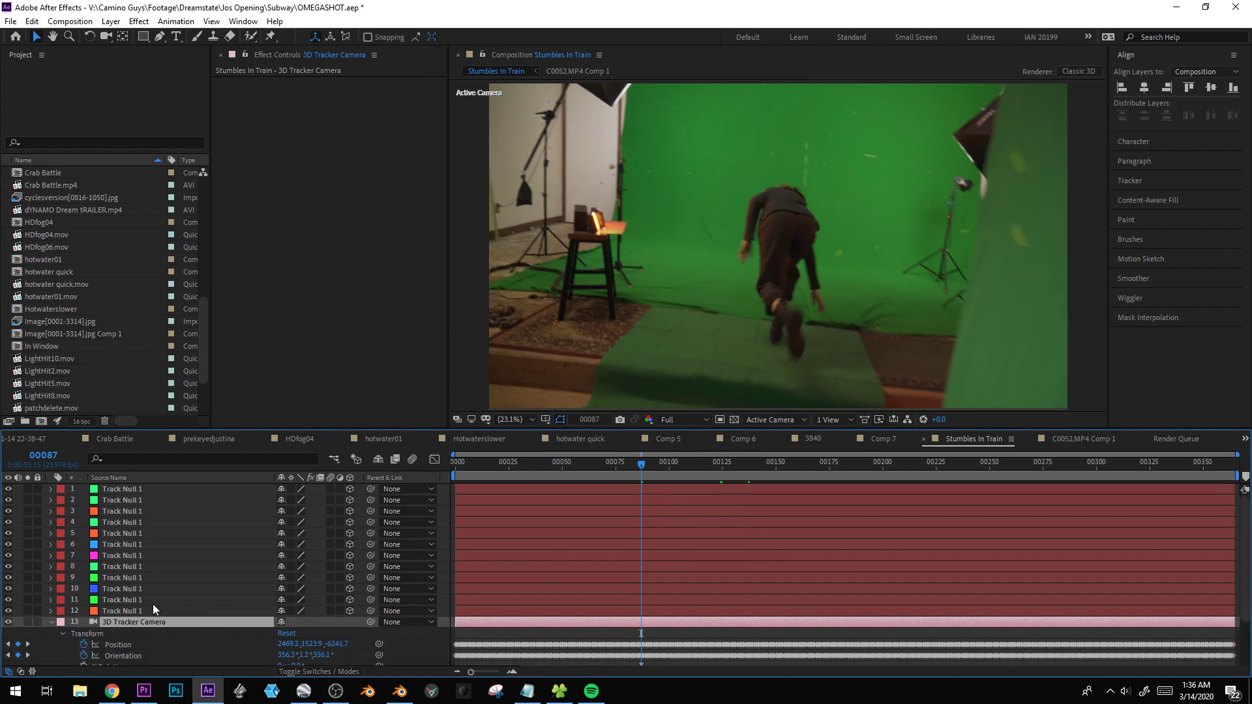
scroll(163, 587, "down", 2)
left_click_drag(477, 459, 454, 462)
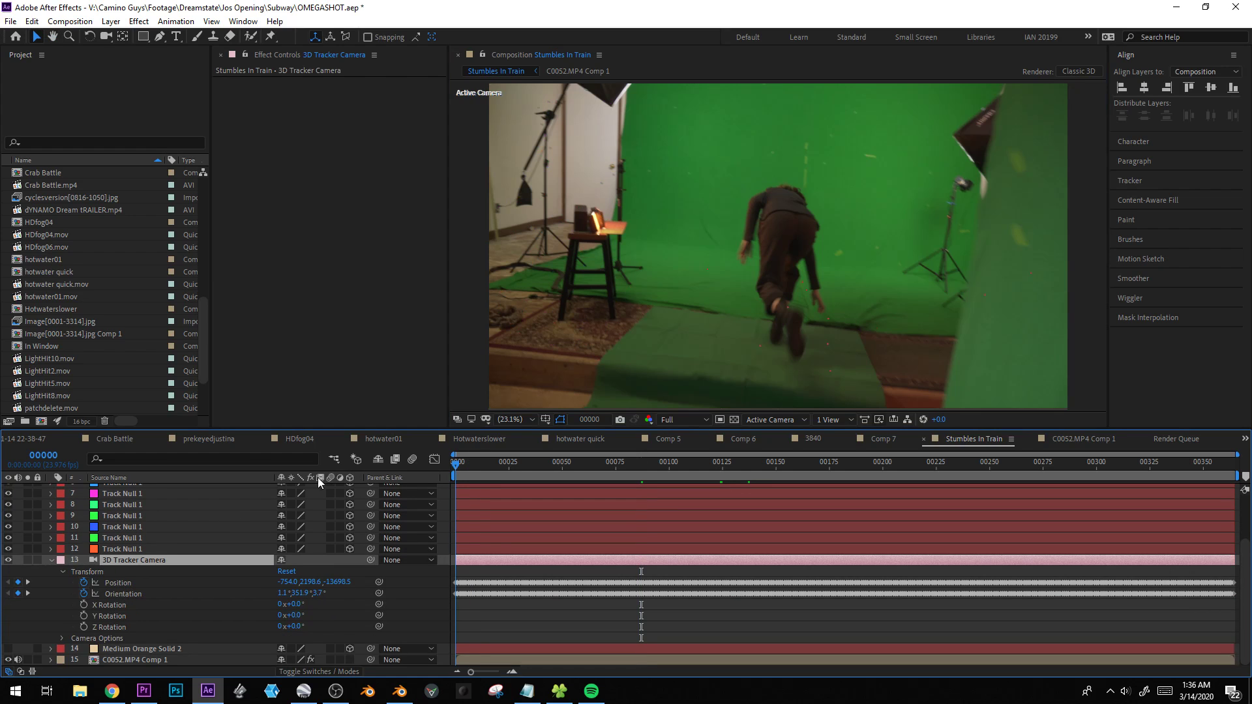
left_click(120, 581)
left_click(124, 593, "shift")
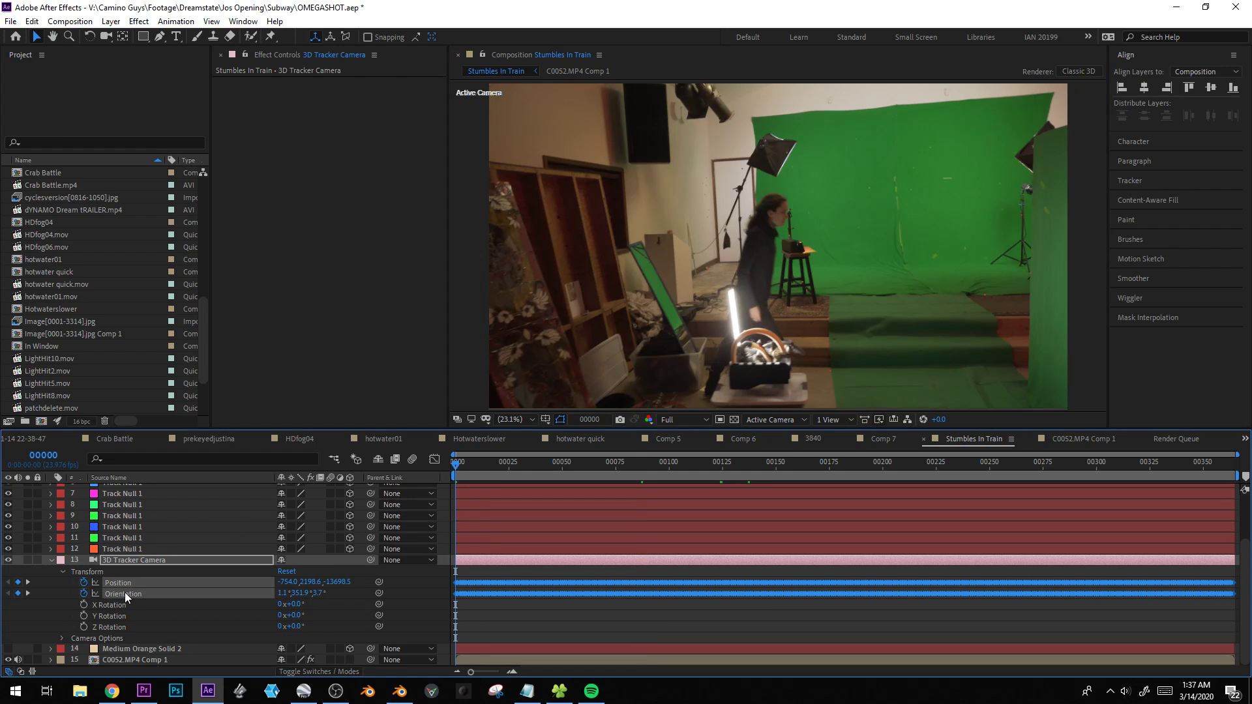
Switch to Blender, create an AE2Blend camera from the copied keyframes and play back its motion.
left_click(400, 691)
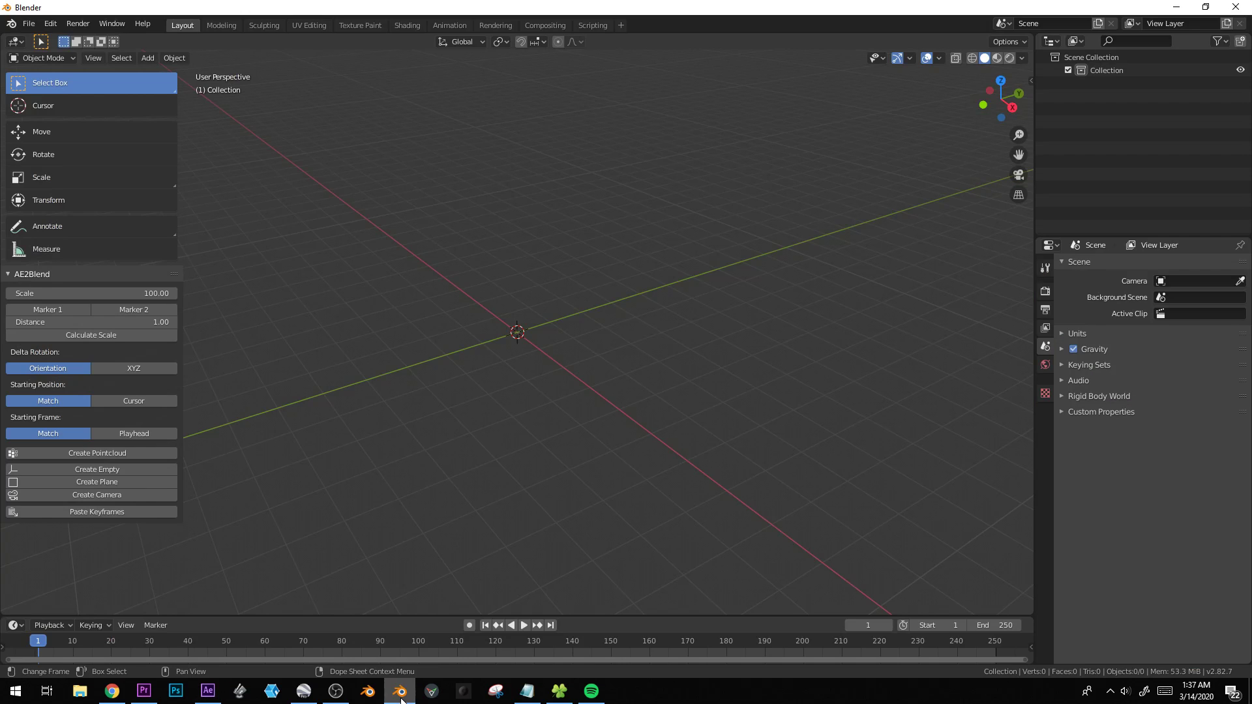
left_click(96, 496)
middle_click_drag(750, 272, 819, 335)
key("space")
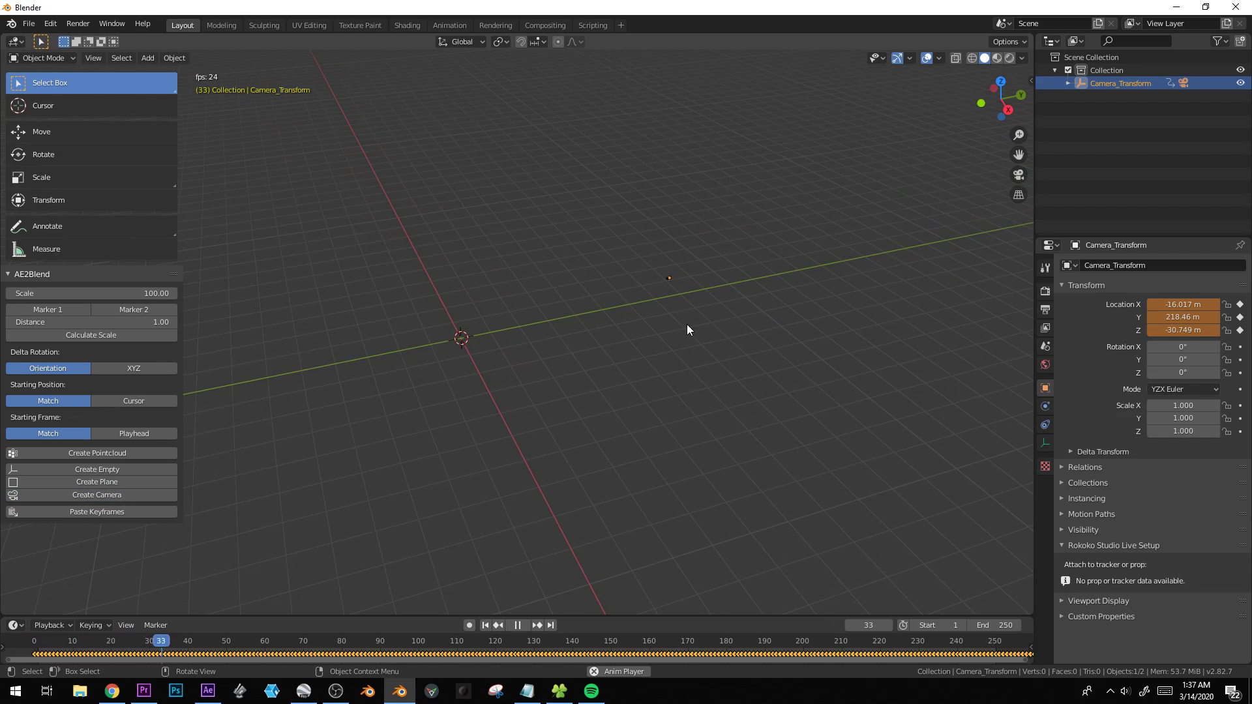
key("space")
middle_click_drag(587, 383, 594, 372, "shift")
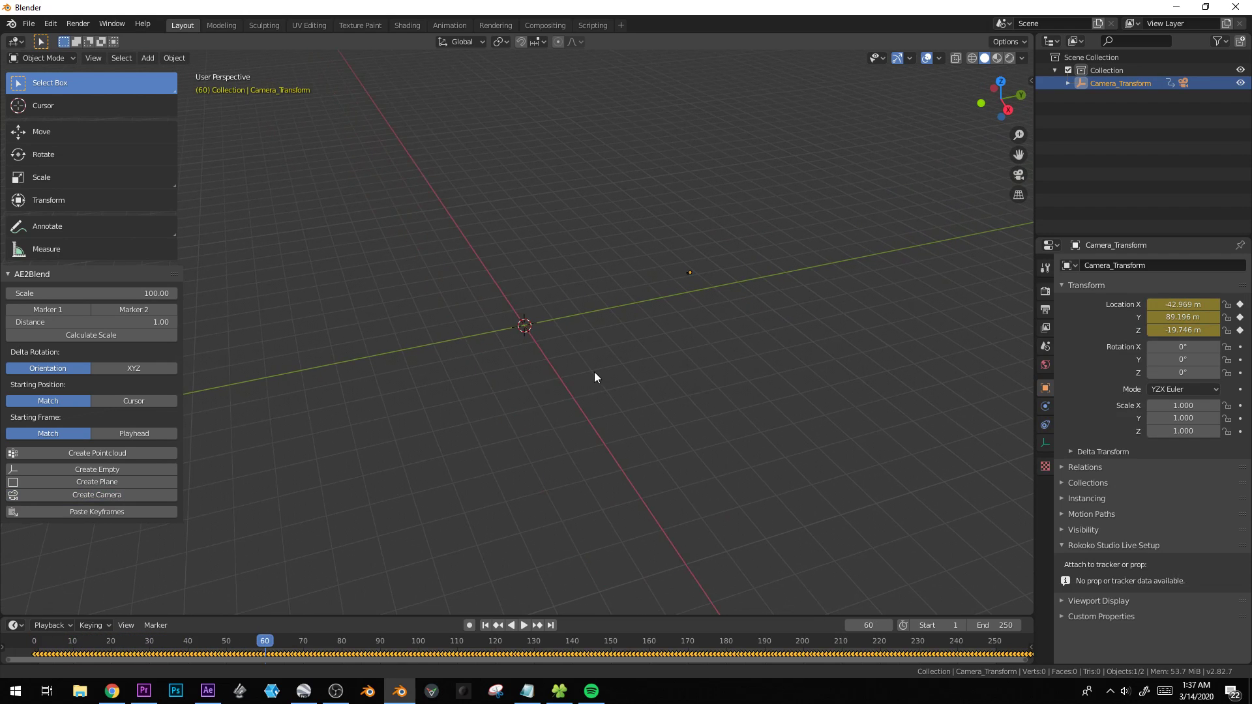
Switch to After Effects and reveal the Position property of all the Track Null 1 layers.
left_click(208, 693)
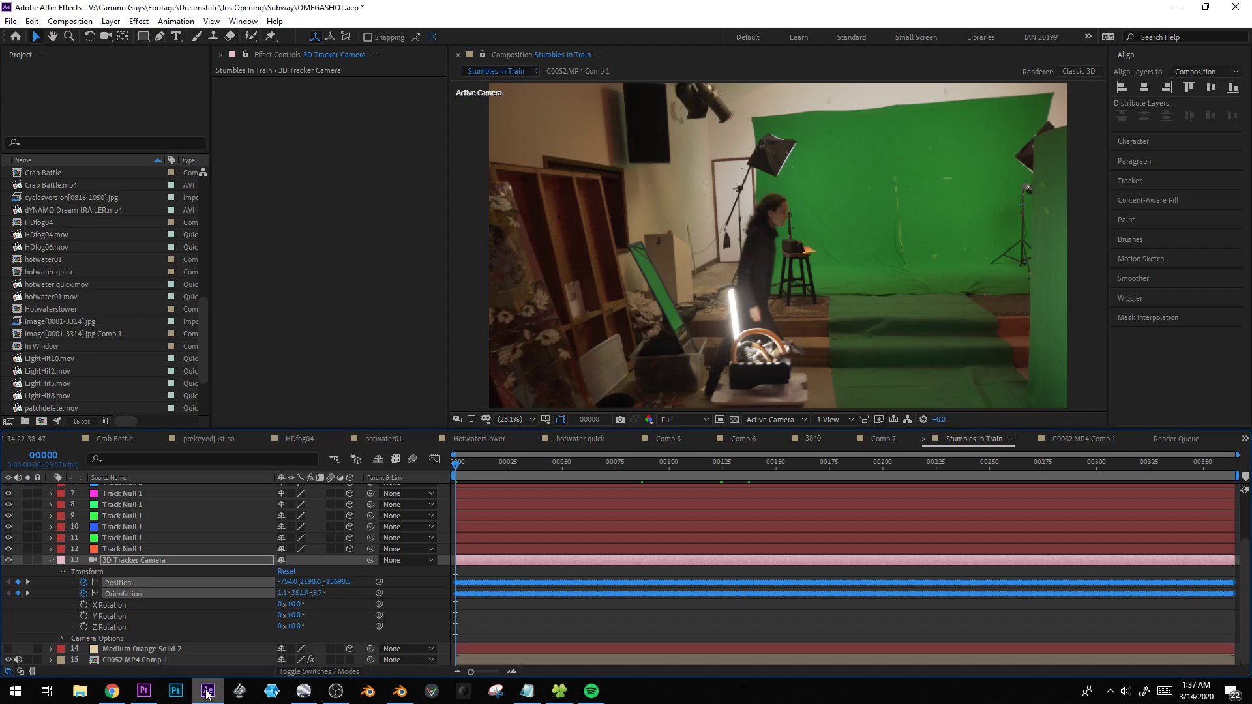
left_click(131, 552)
scroll(134, 521, "up", 3)
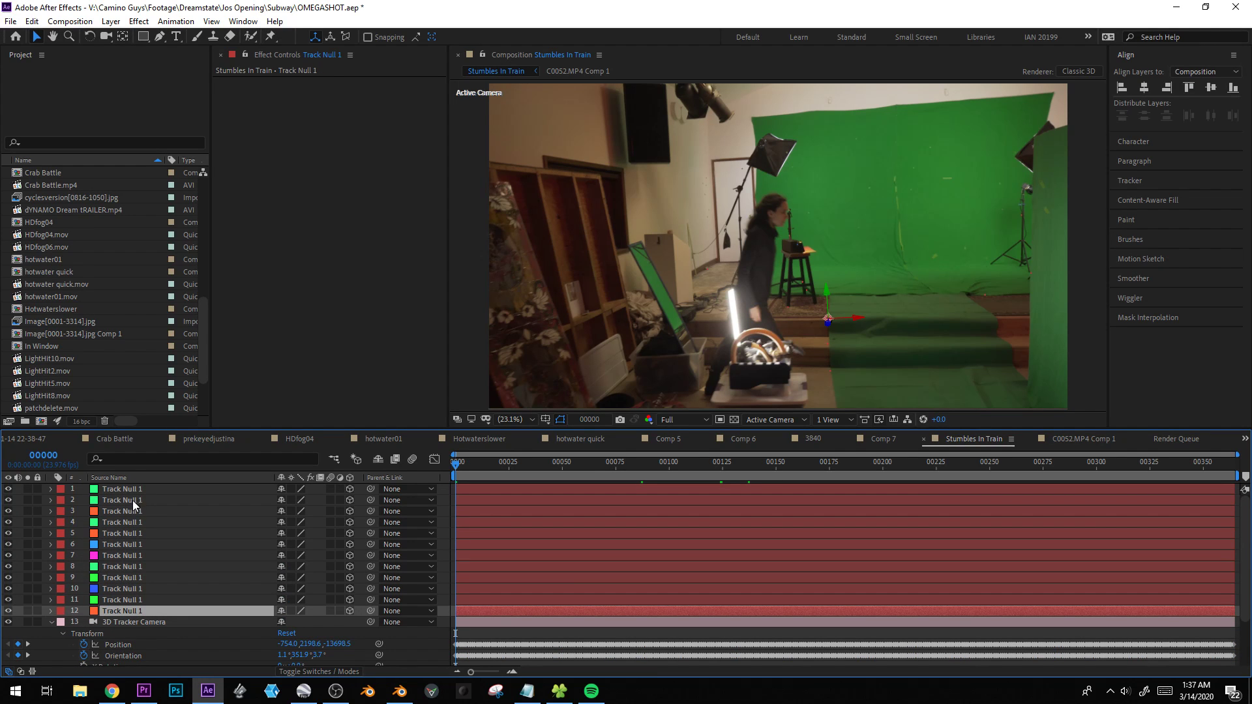
left_click(131, 493, "shift")
key("p")
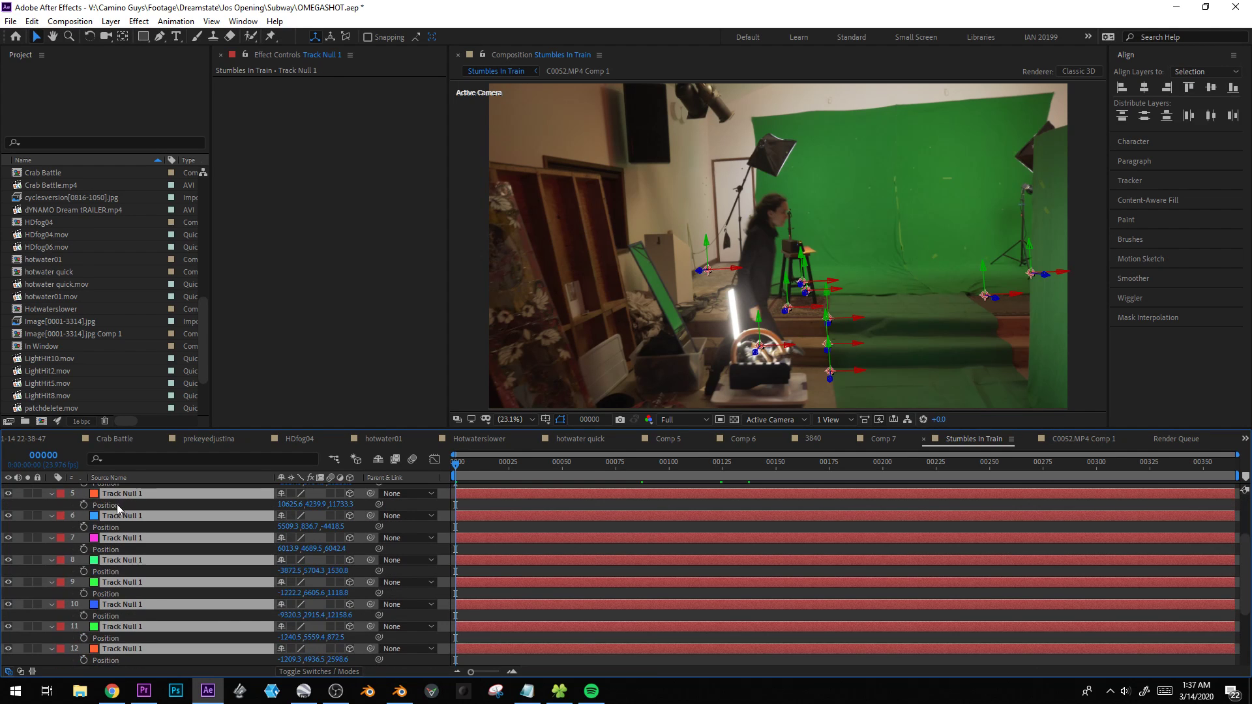
Copy the Position of the track nulls on layers 1 and 2, creating an AE2Blend empty in Blender from each.
key("alt+Tab")
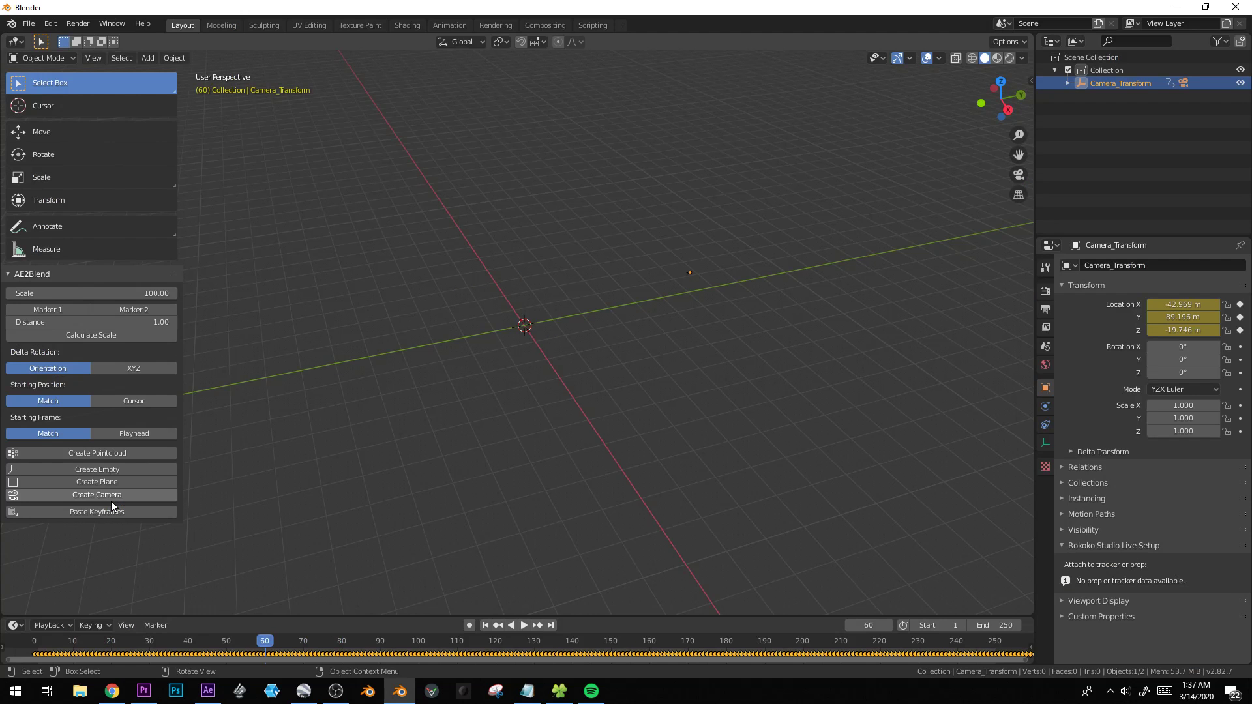
left_click(119, 469)
key("alt+Tab")
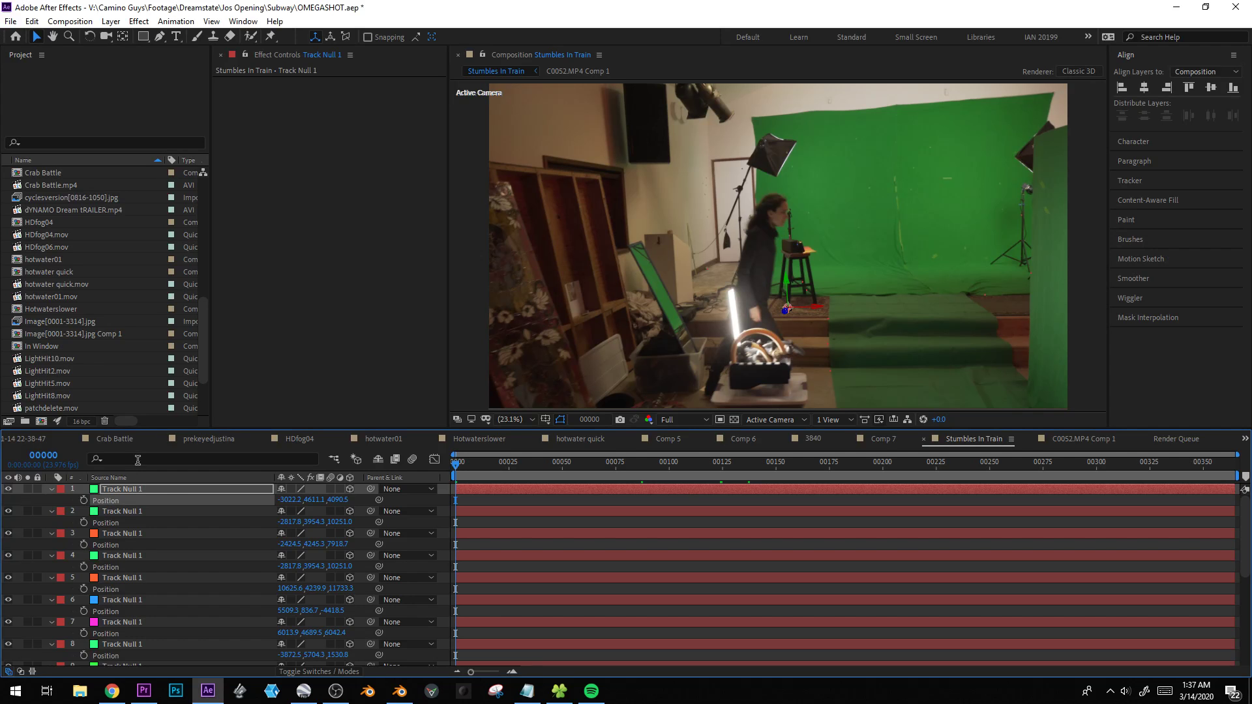
left_click(106, 523)
key("alt+Tab")
left_click(96, 467)
Transfer the positions of the track nulls on layers 3 and 4 from After Effects to Blender as AE2Blend empties.
key("alt+Tab")
left_click(106, 545)
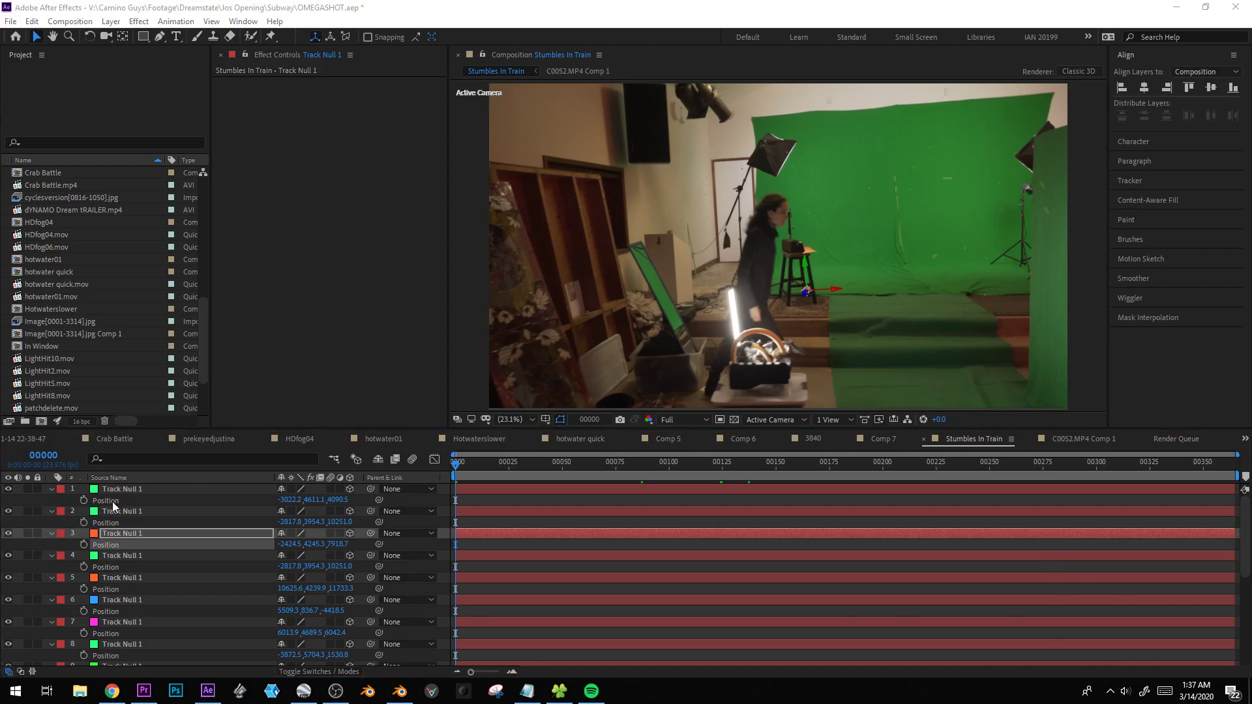
key("alt+Tab")
left_click(82, 470)
key("alt+Tab")
left_click(106, 564)
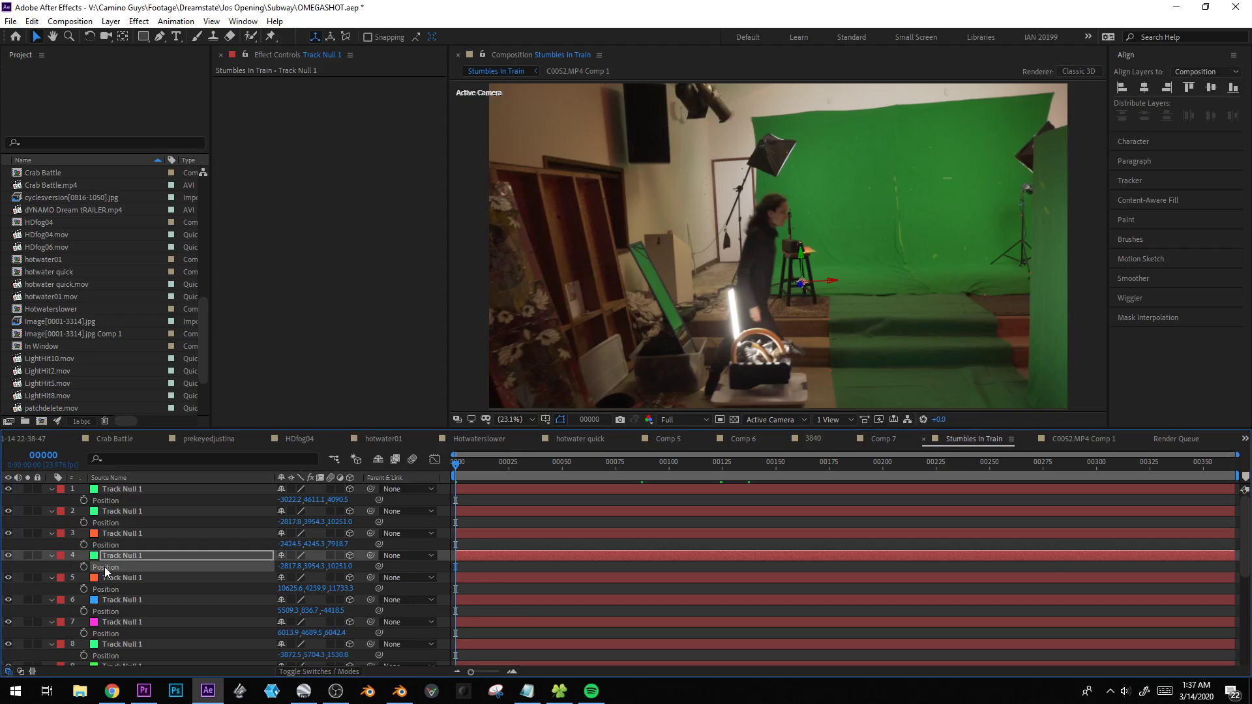
key("alt+Tab")
left_click(103, 467)
Copy the layer 5 track null's Position in After Effects and create an AE2Blend empty from it in Blender.
key("alt+Tab")
left_click(107, 584)
key("alt+Tab")
left_click(96, 469)
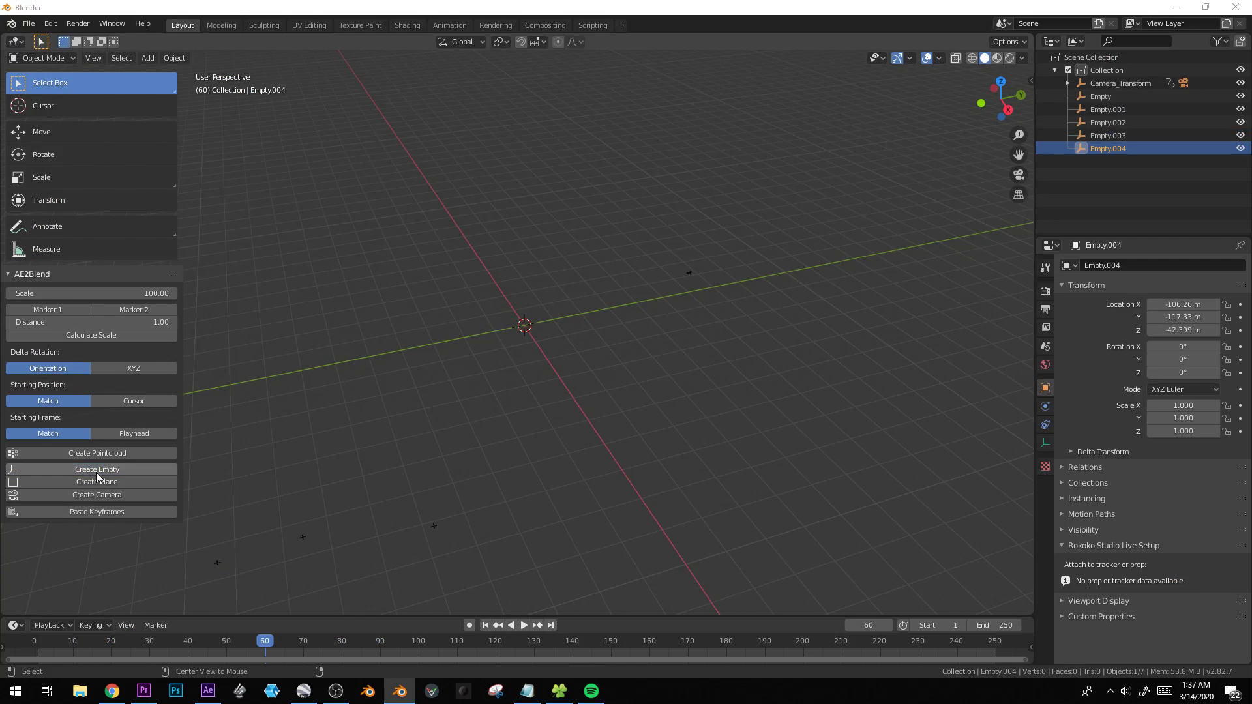
Copy the Position of the track nulls on layers 6 and 7 from After Effects, creating a Blender empty from each.
key("alt+Tab")
left_click(108, 611)
key("alt+Tab")
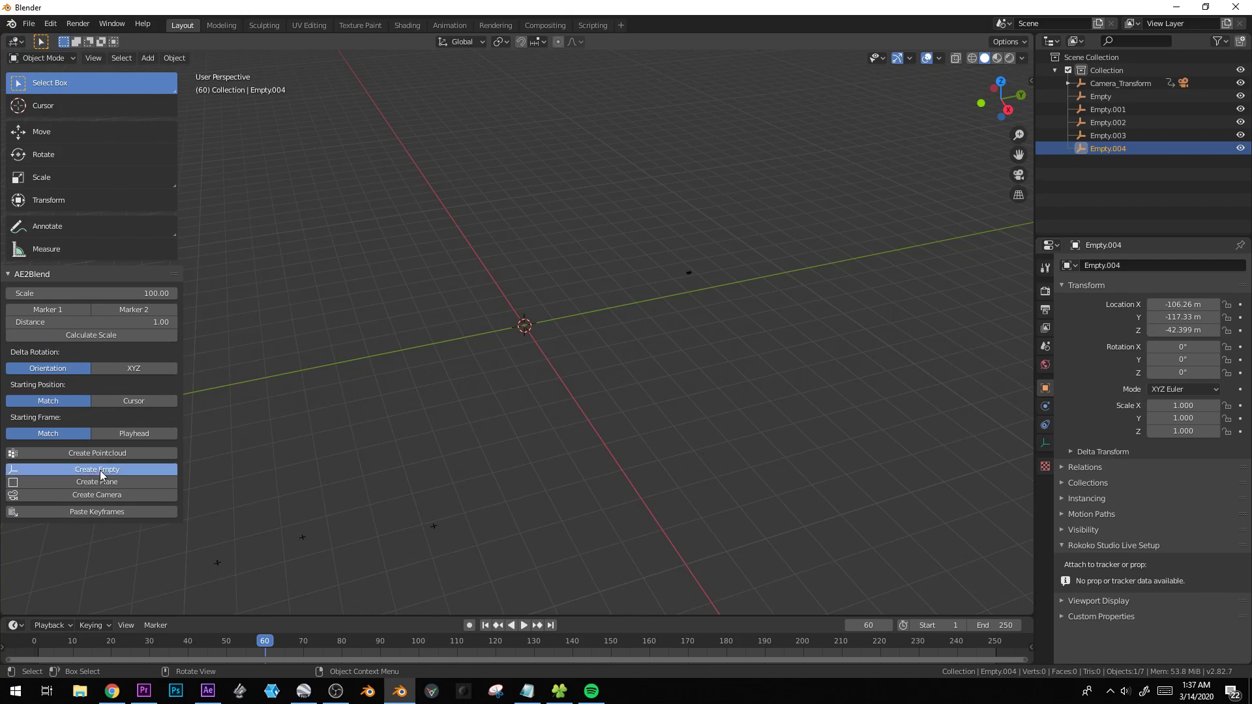
left_click(100, 471)
key("alt+Tab")
left_click(111, 634)
key("alt+Tab")
left_click(97, 467)
Transfer the Position of the After Effects track nulls on layers 8 and 10 to Blender as AE2Blend empties.
key("alt+Tab")
scroll(127, 652, "down", 2)
left_click(110, 561)
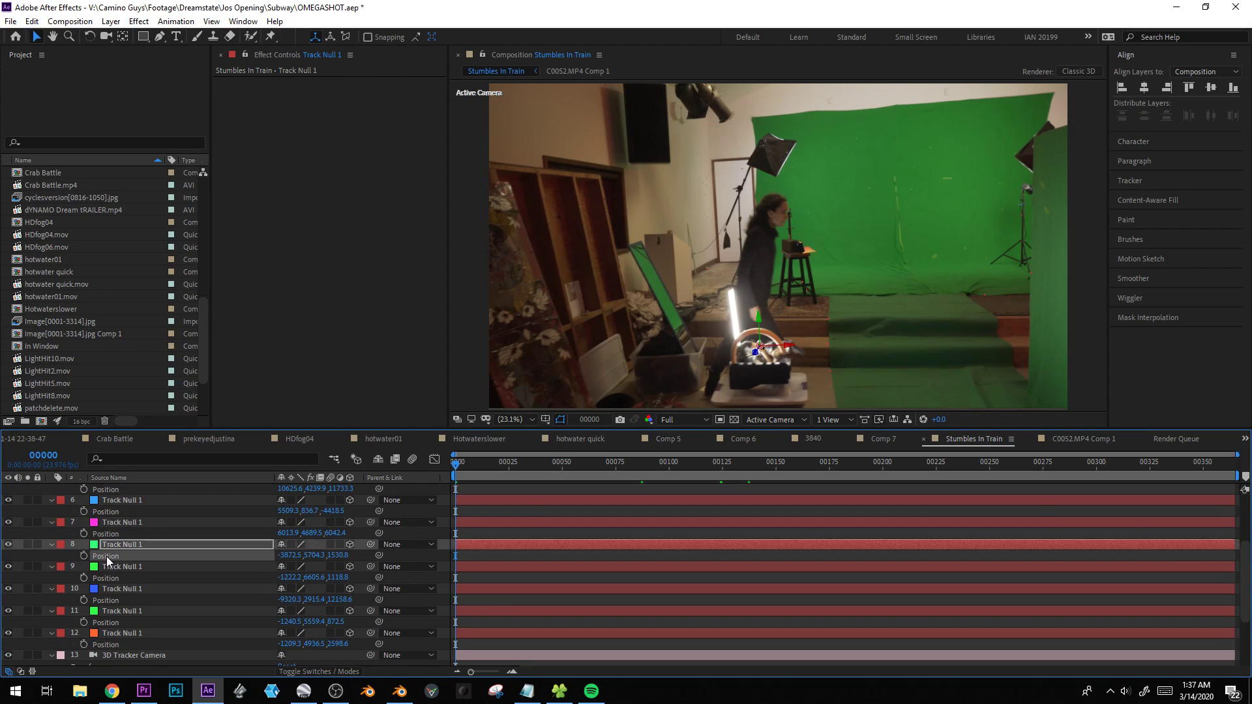
key("alt+Tab")
left_click(110, 470)
key("alt+Tab")
left_click(108, 600)
key("alt+Tab")
left_click(103, 479)
Transfer the Position of the After Effects track nulls on layers 9 and 11 to Blender as AE2Blend empties.
key("alt+Tab")
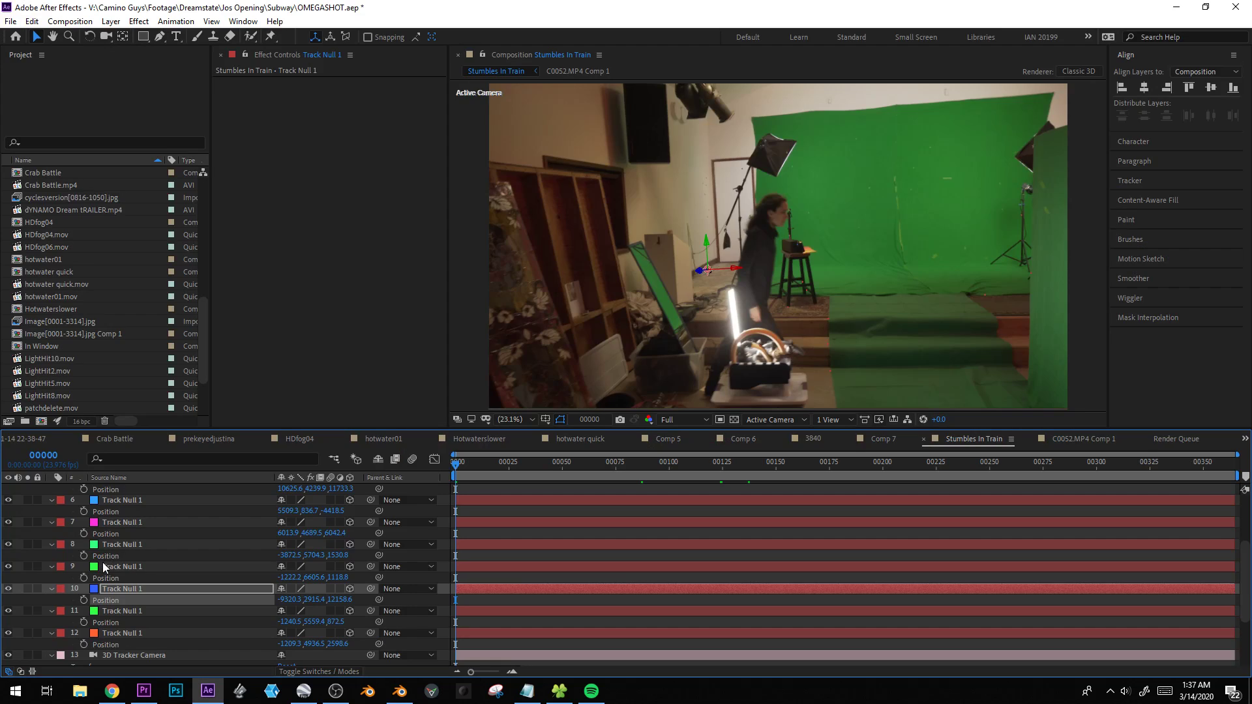
left_click(105, 577)
key("alt+Tab")
left_click(111, 471)
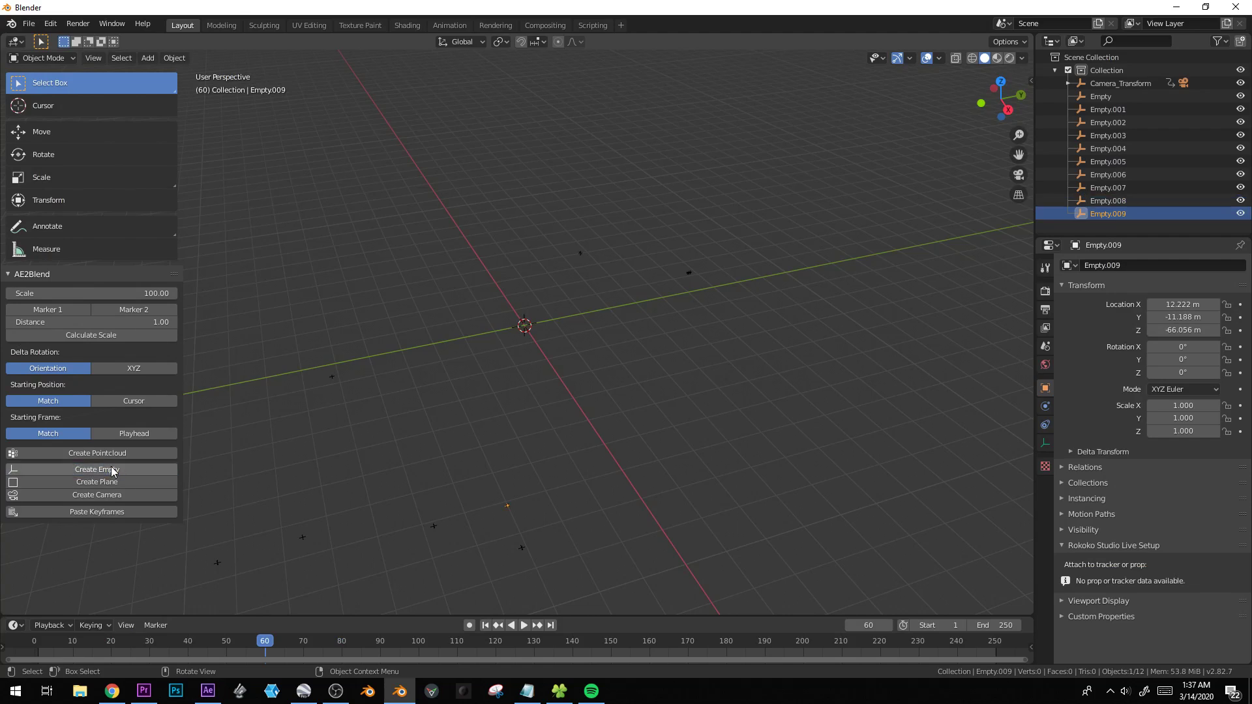
key("alt+Tab")
scroll(116, 585, "down", 2)
left_click(115, 574)
key("alt+Tab")
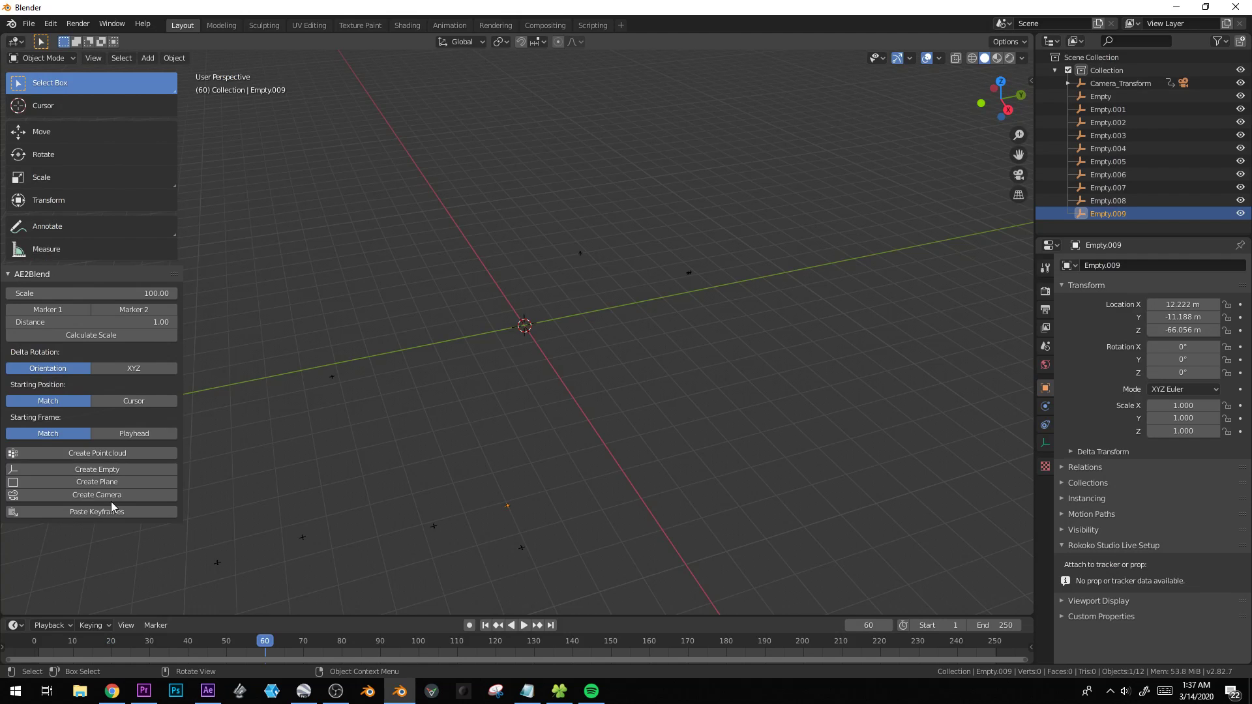
left_click(115, 472)
left_click(114, 473)
Play the tracked animation through the camera view, and select the camera to show its data properties.
scroll(491, 484, "down", 1)
left_click(490, 484)
middle_click_drag(651, 420, 481, 372)
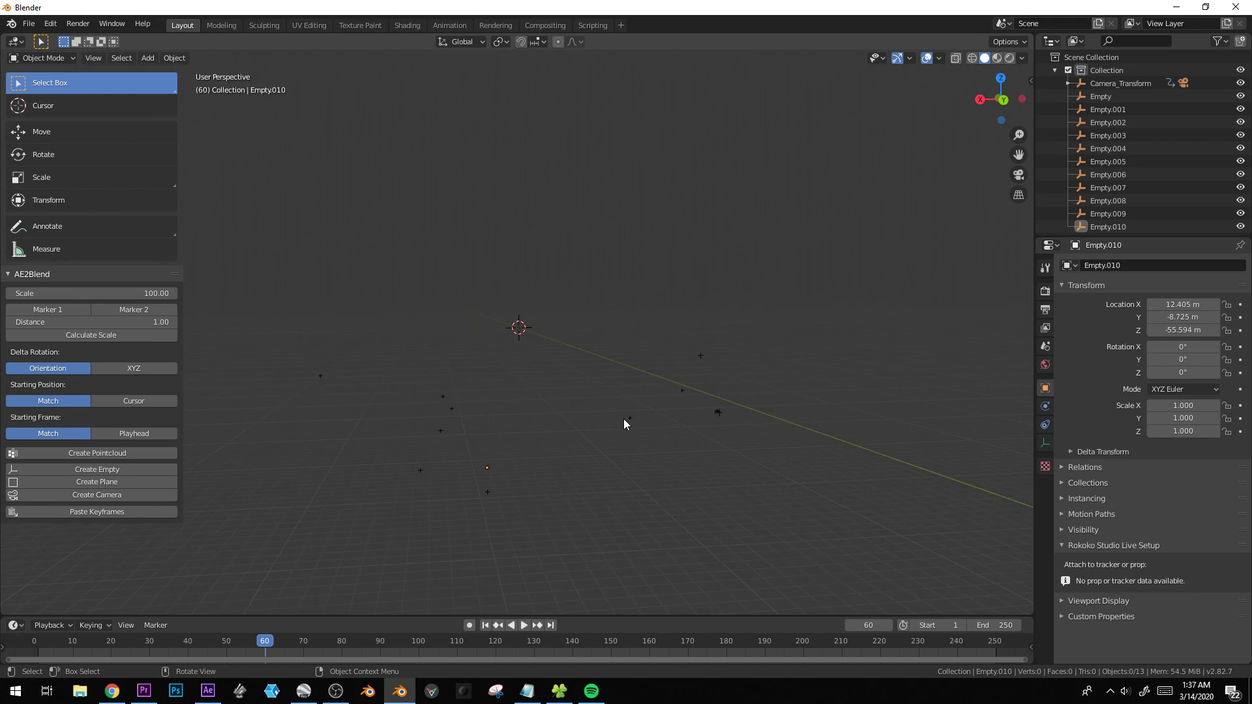
key("KP_0")
key("space")
left_click(111, 643)
left_click_drag(109, 645, 47, 647)
key("space")
left_click(516, 480)
left_click(1045, 443)
Switch to After Effects and scrub the composition to frame 13 to examine the selected track null against the footage.
key("alt+Tab")
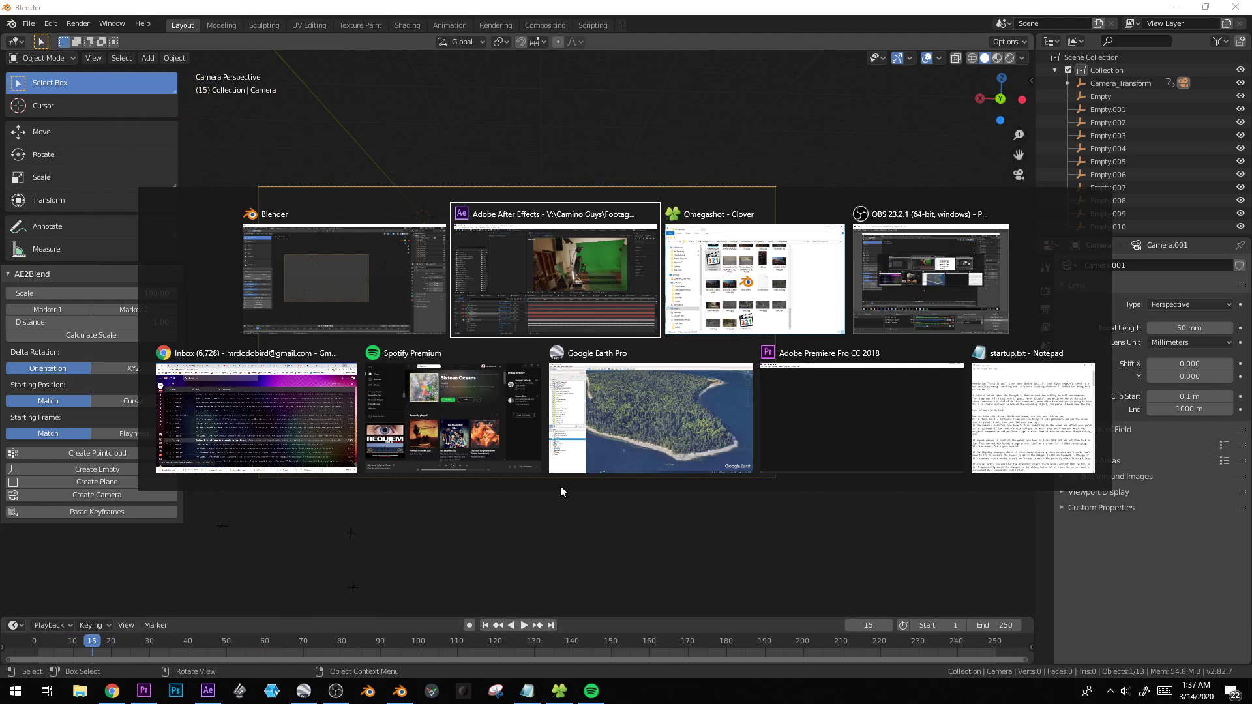
left_click(599, 295)
left_click_drag(457, 464, 483, 464)
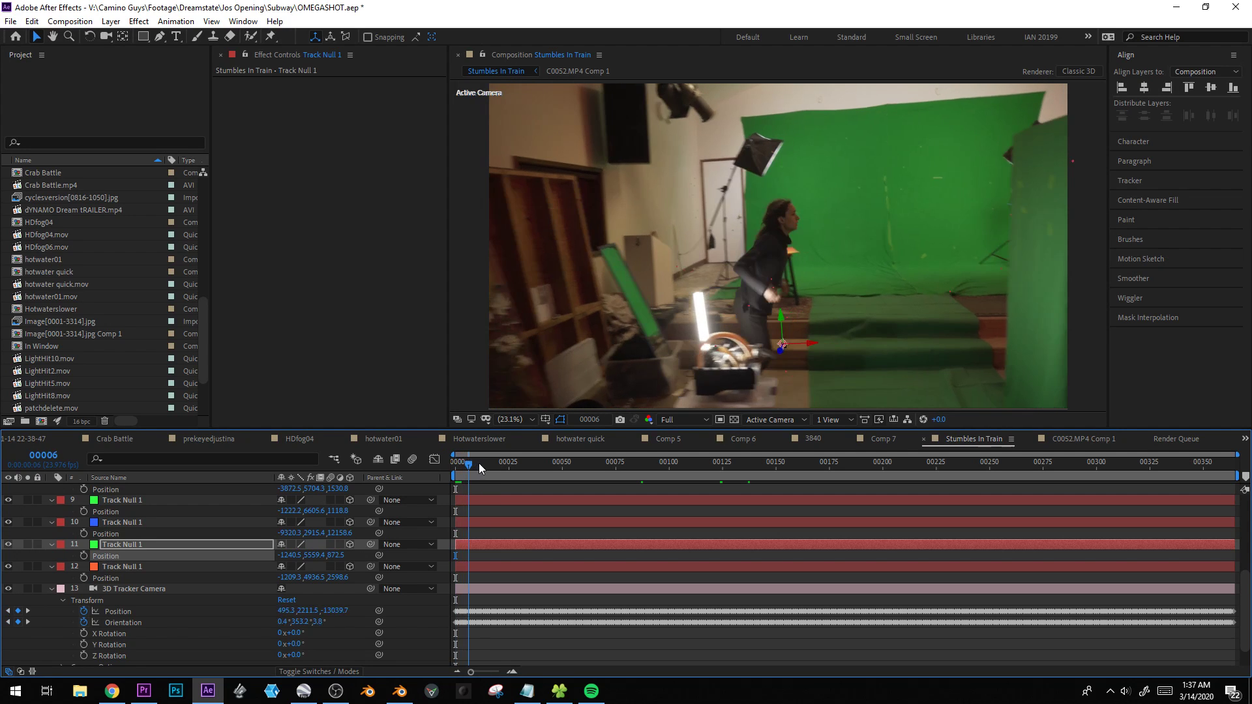
scroll(855, 285, "up", 3)
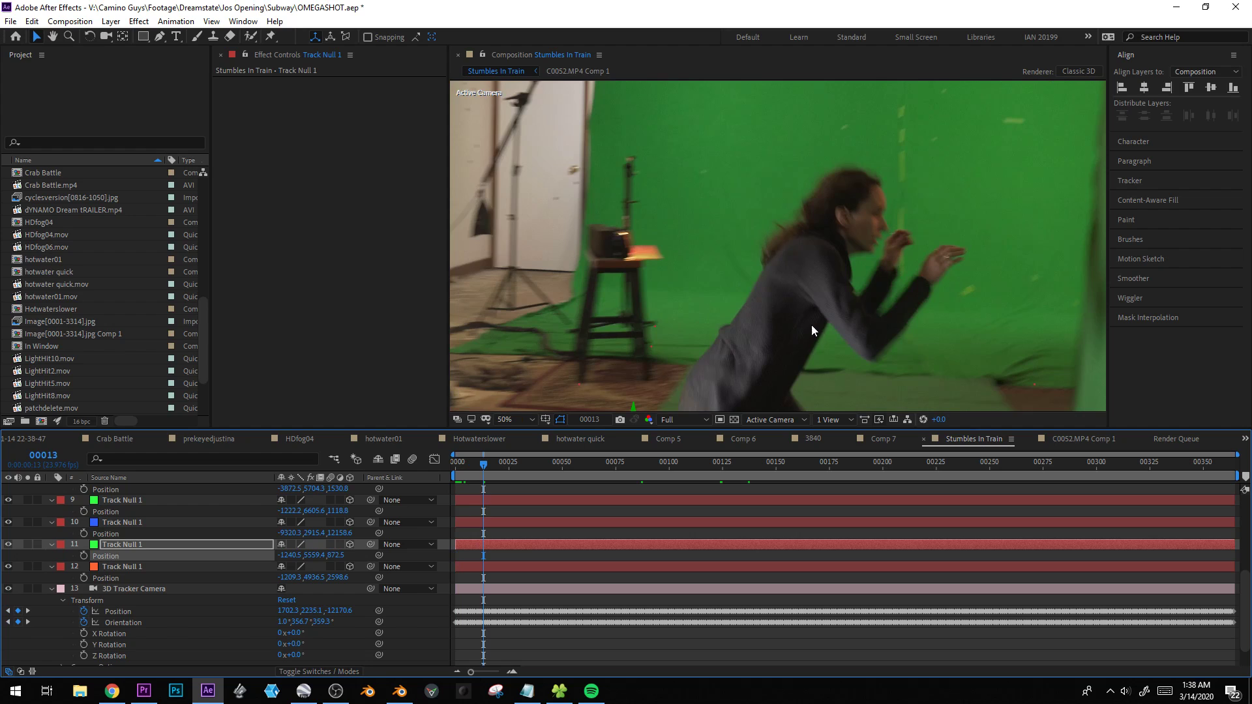
scroll(812, 327, "down", 2)
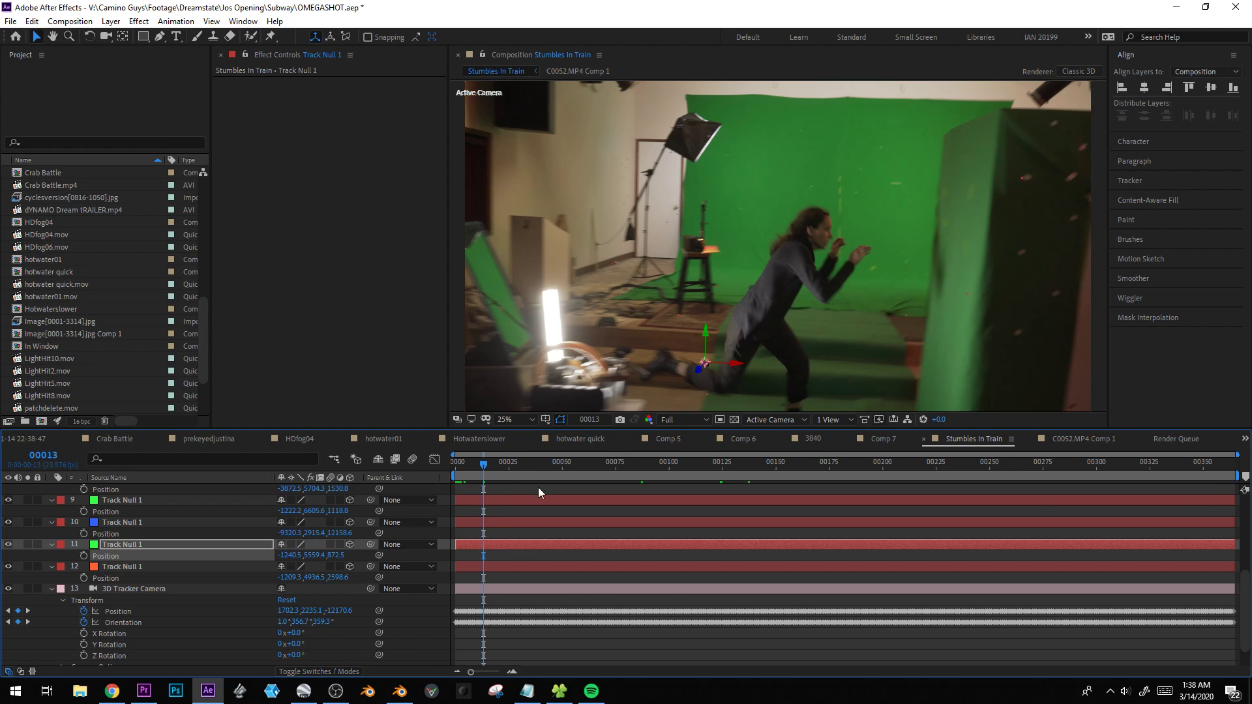
Return to Blender and load lowerresstumbles.mov from the Subway folder as the camera's background image.
left_click(400, 691)
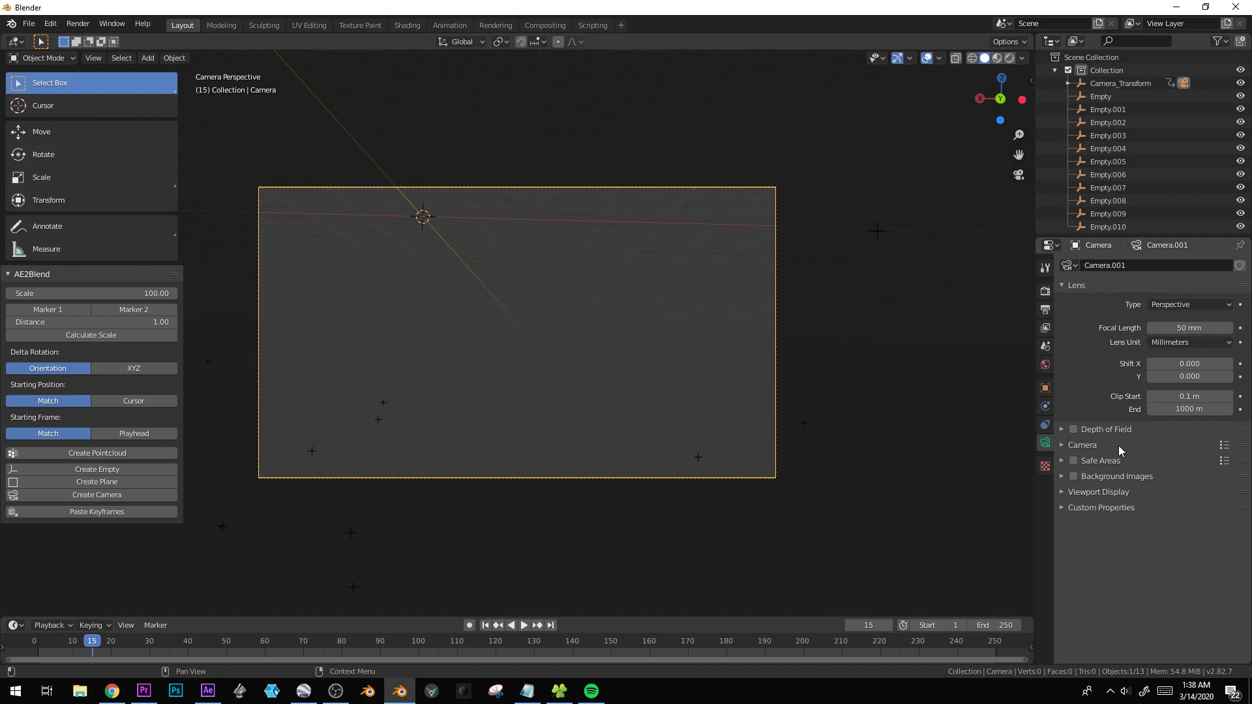
left_click(1063, 477)
left_click(1169, 496)
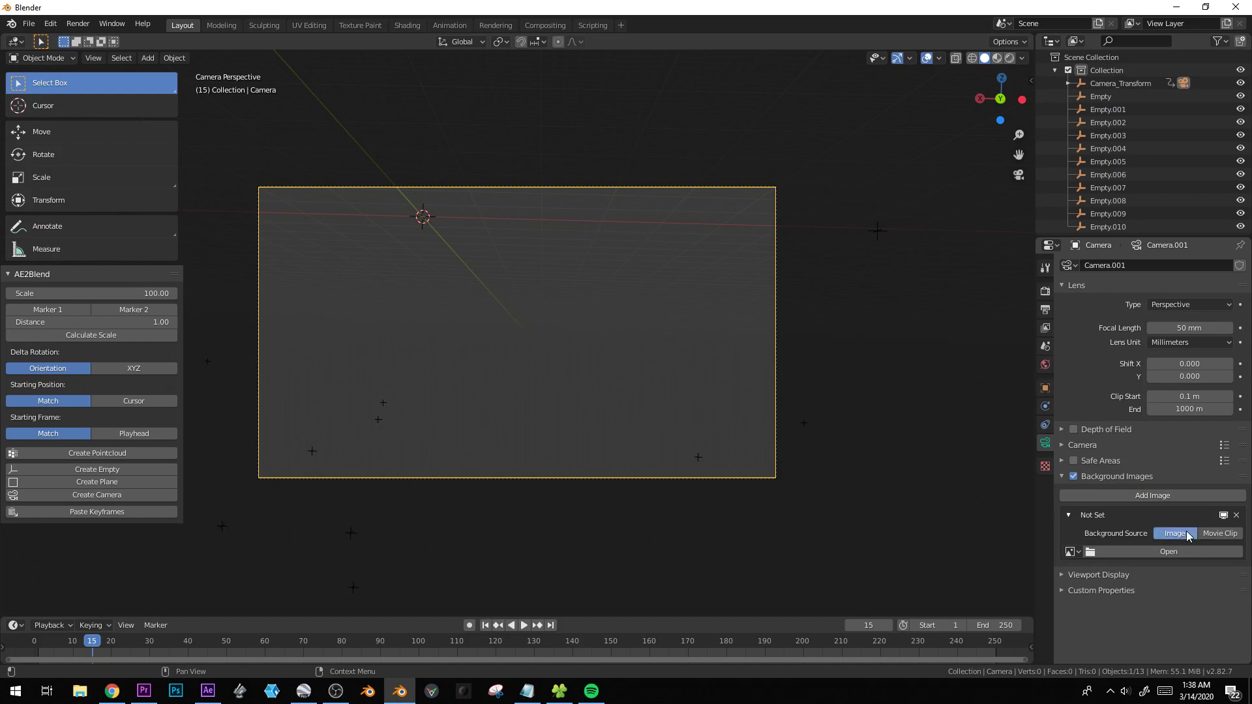
left_click(1187, 551)
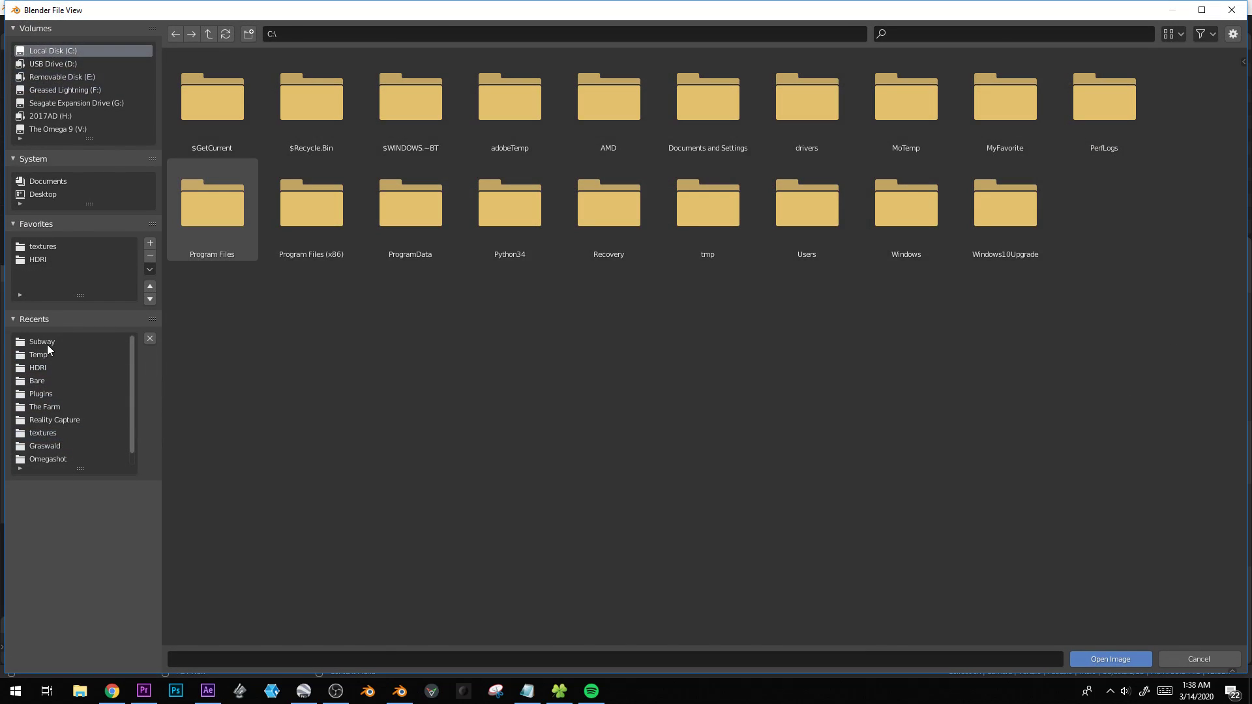
left_click(42, 342)
scroll(450, 611, "down", 10)
scroll(450, 611, "up", 3)
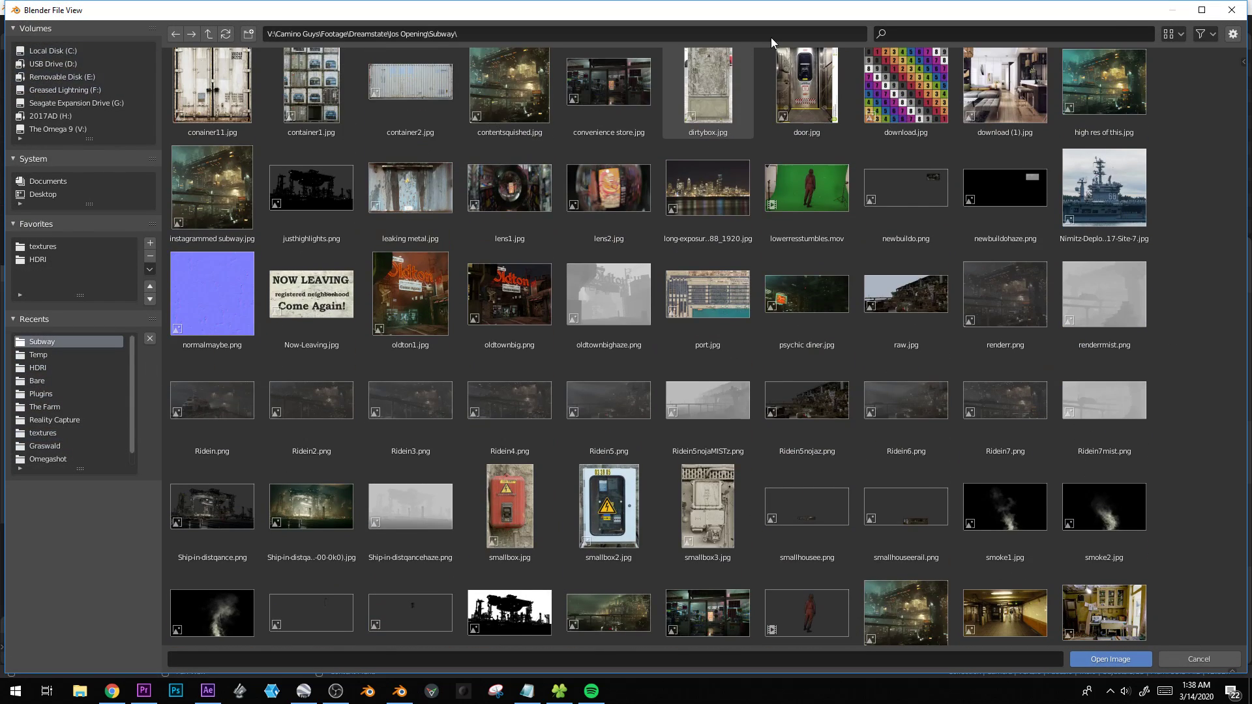
double_click(812, 195)
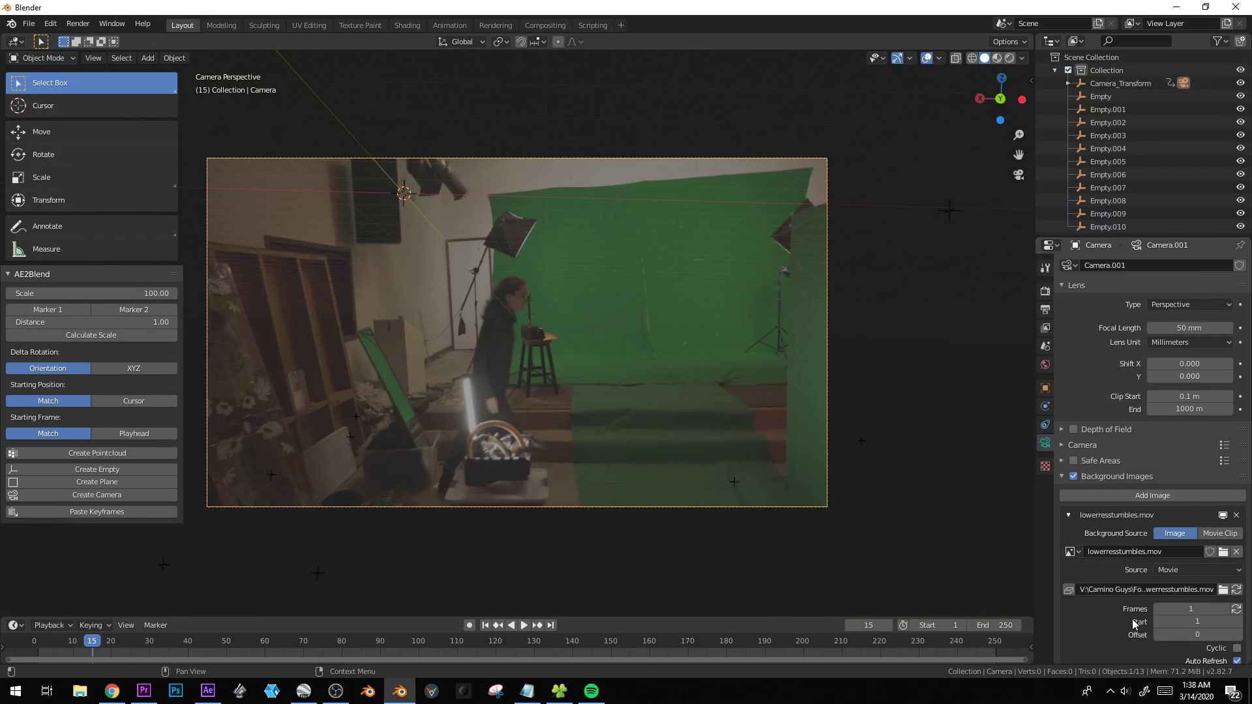
Match the background movie's length to its 365 frames with a start of 0, and play the shot through the camera.
scroll(1208, 626, "down", 1)
left_click(1236, 609)
left_click(1158, 619)
key("space")
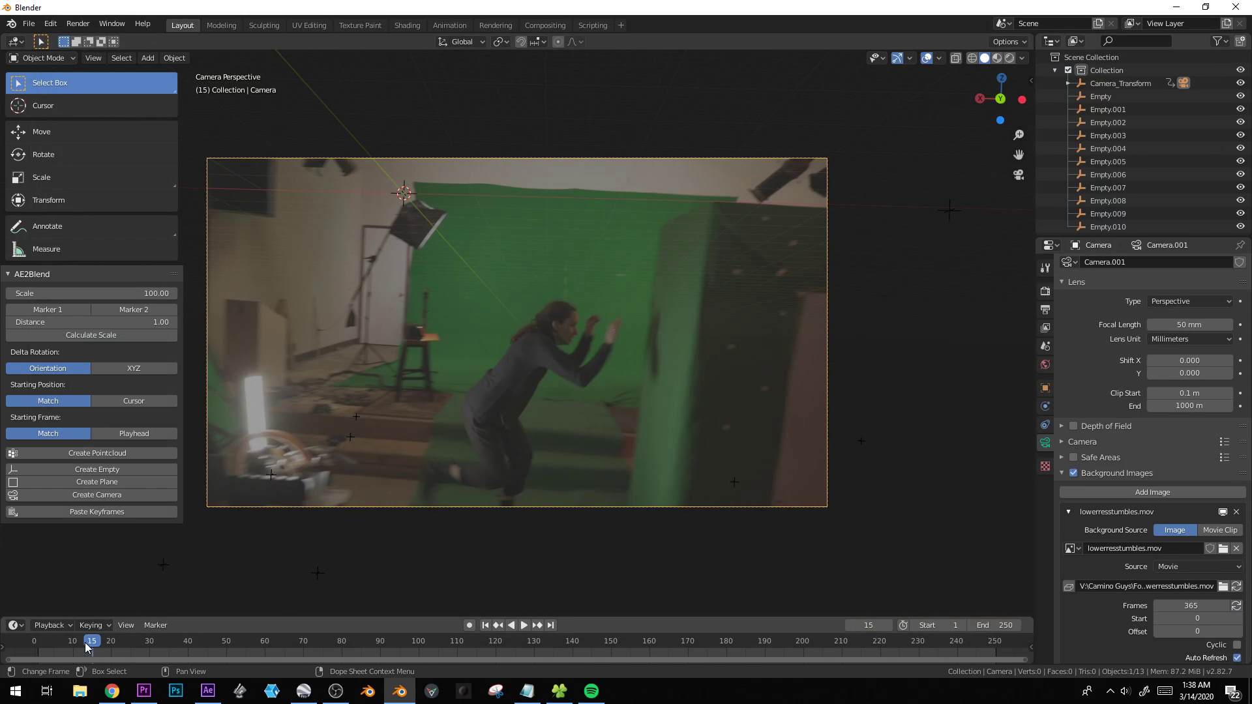
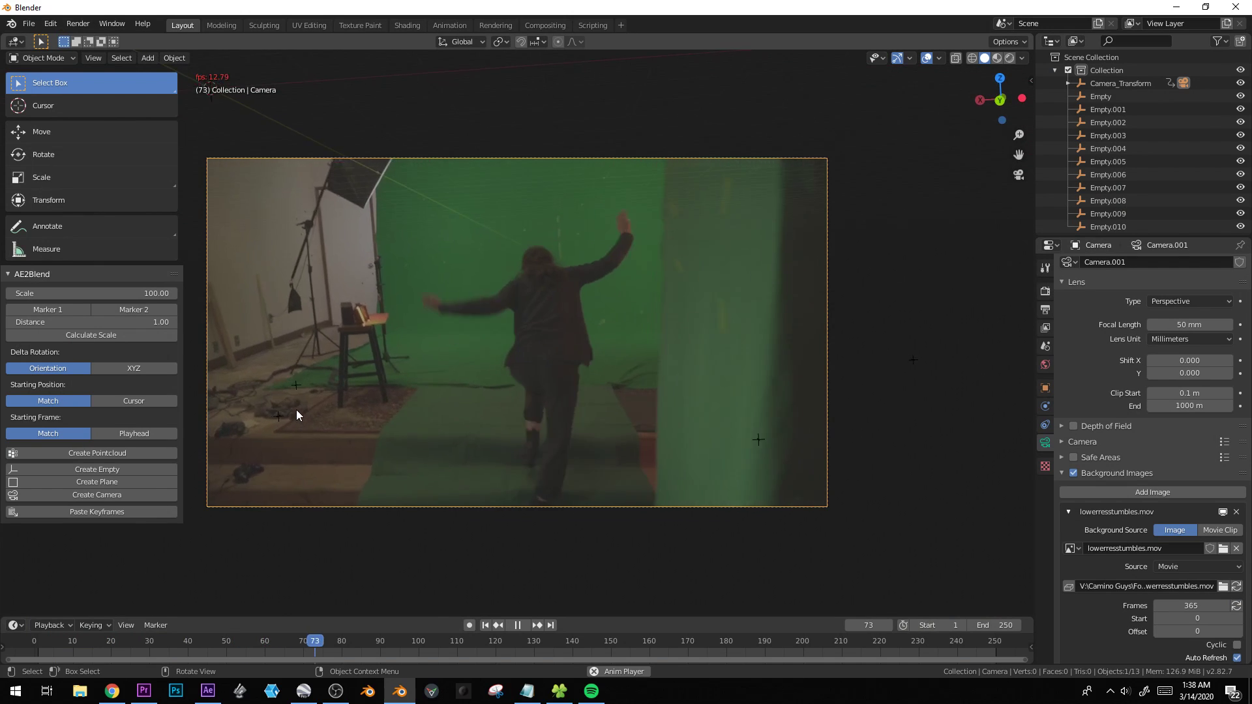
key("space")
Set the scene's output frame rate to 23.98 fps and replay the shot from about frame 20.
left_click(1046, 292)
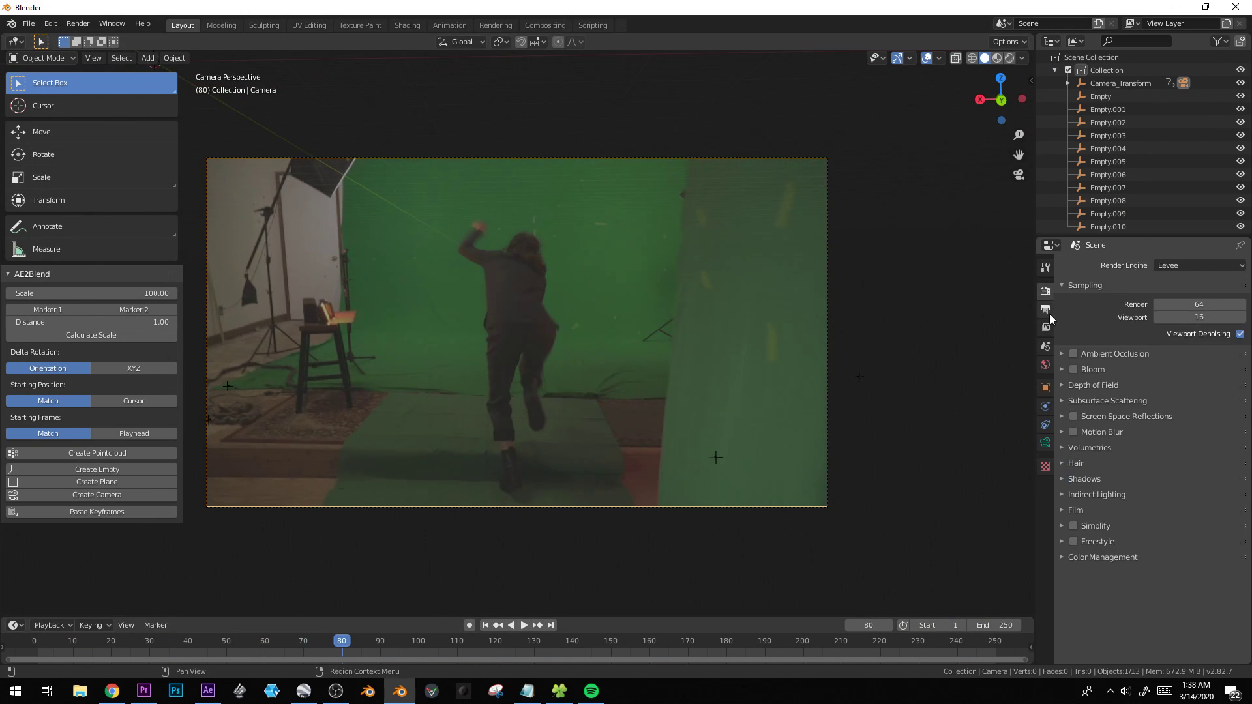
left_click(1047, 311)
left_click(1188, 427)
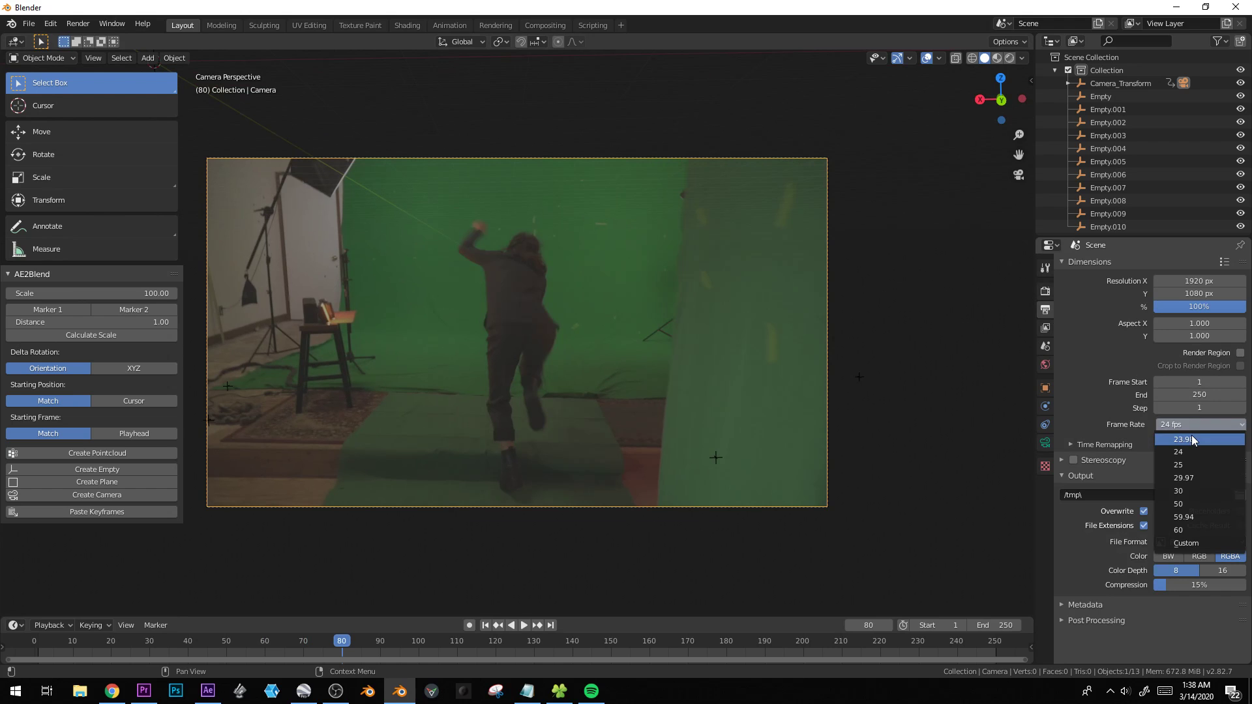
left_click(1192, 436)
left_click_drag(323, 644, 120, 643)
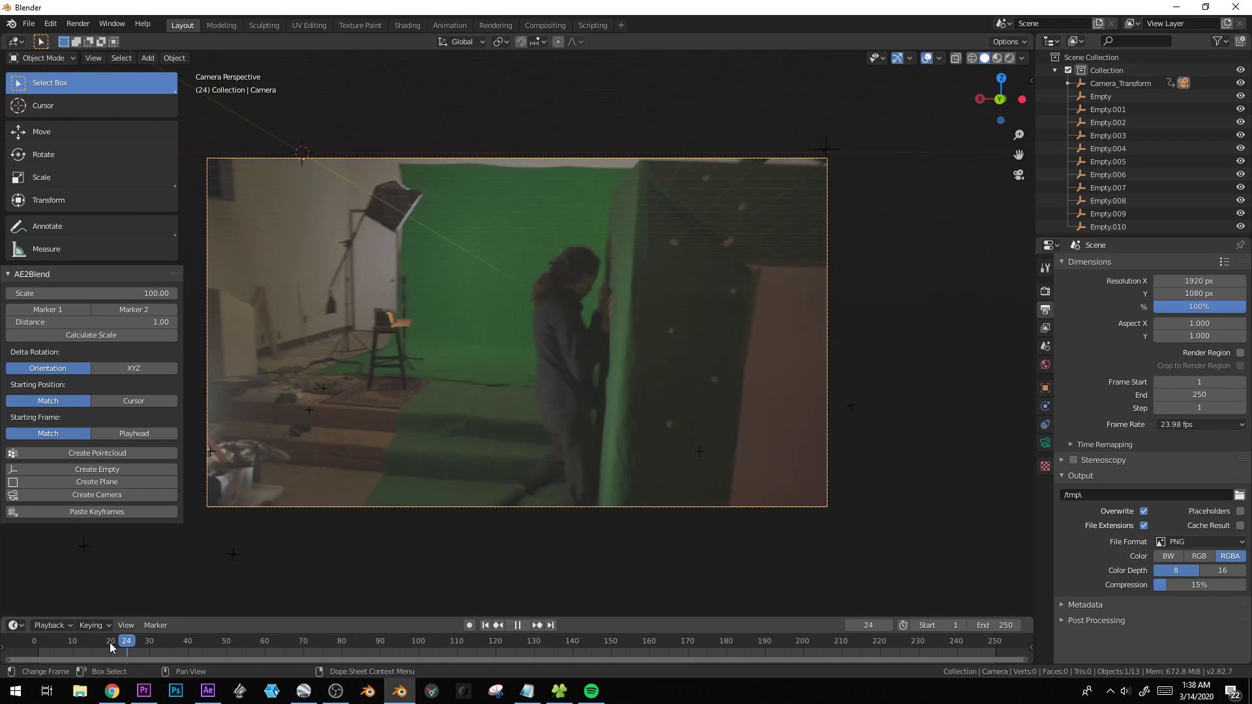
key("space")
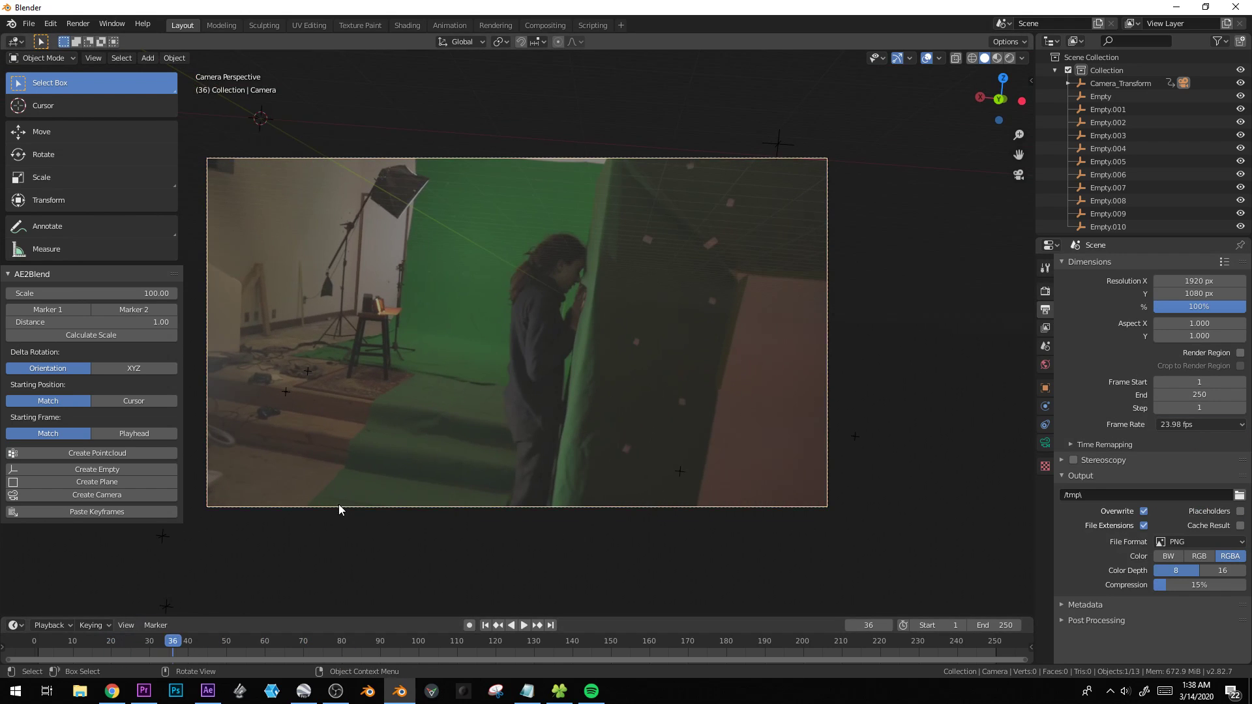
Delete the selected imported camera from the scene.
key("g")
key("x")
left_click(392, 506)
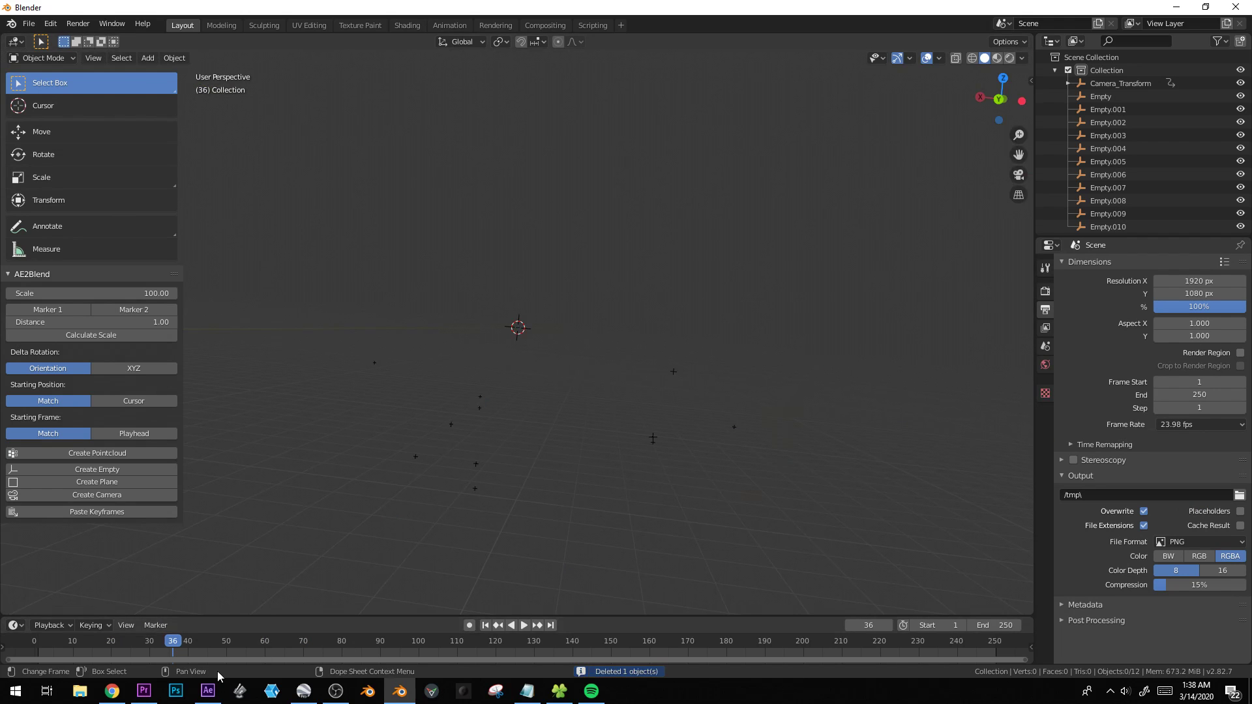
Copy the 3D Tracker Camera's Position and Orientation keyframes in After Effects and create a new AE2Blend camera from them in Blender.
left_click(210, 689)
left_click(115, 612)
left_click(117, 622, "shift")
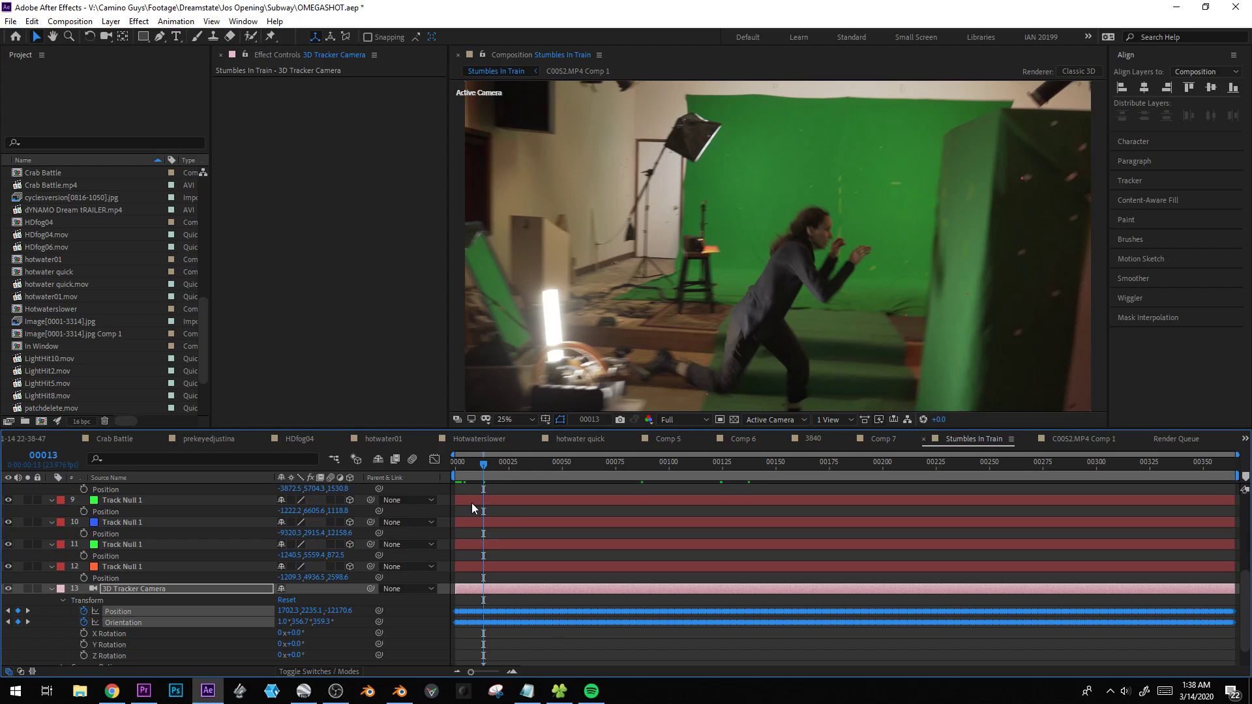
key("alt+Tab")
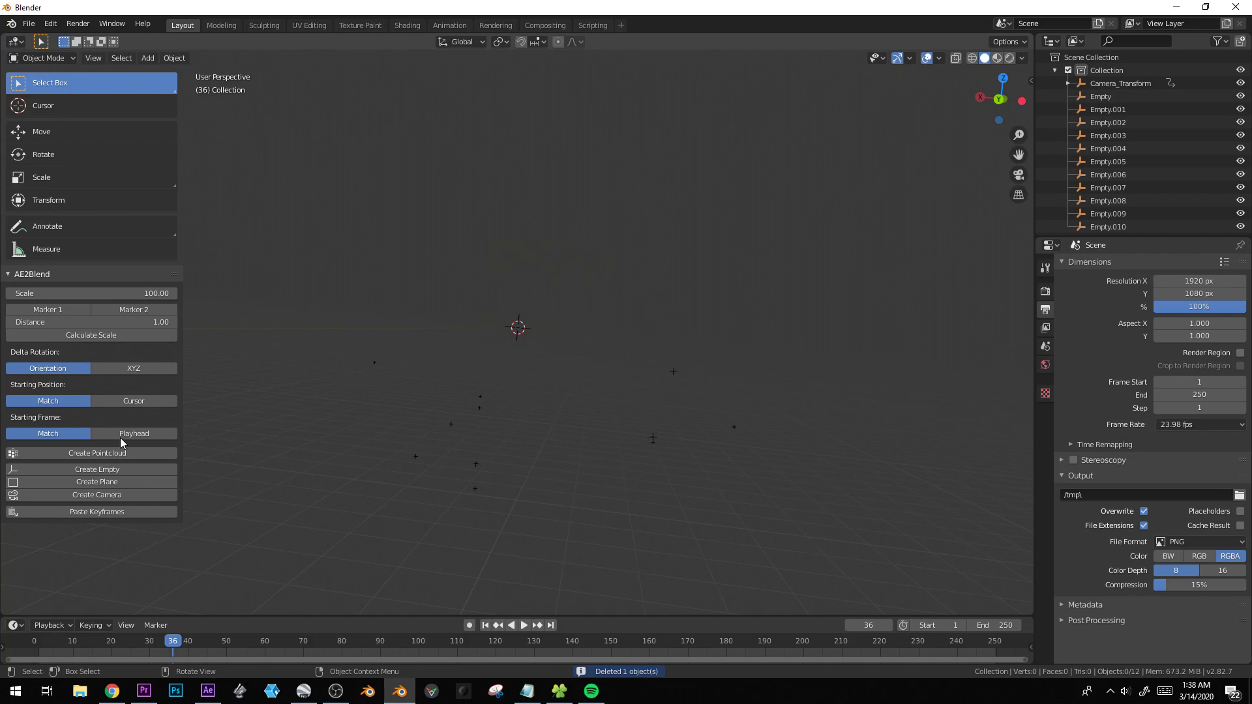
left_click(98, 495)
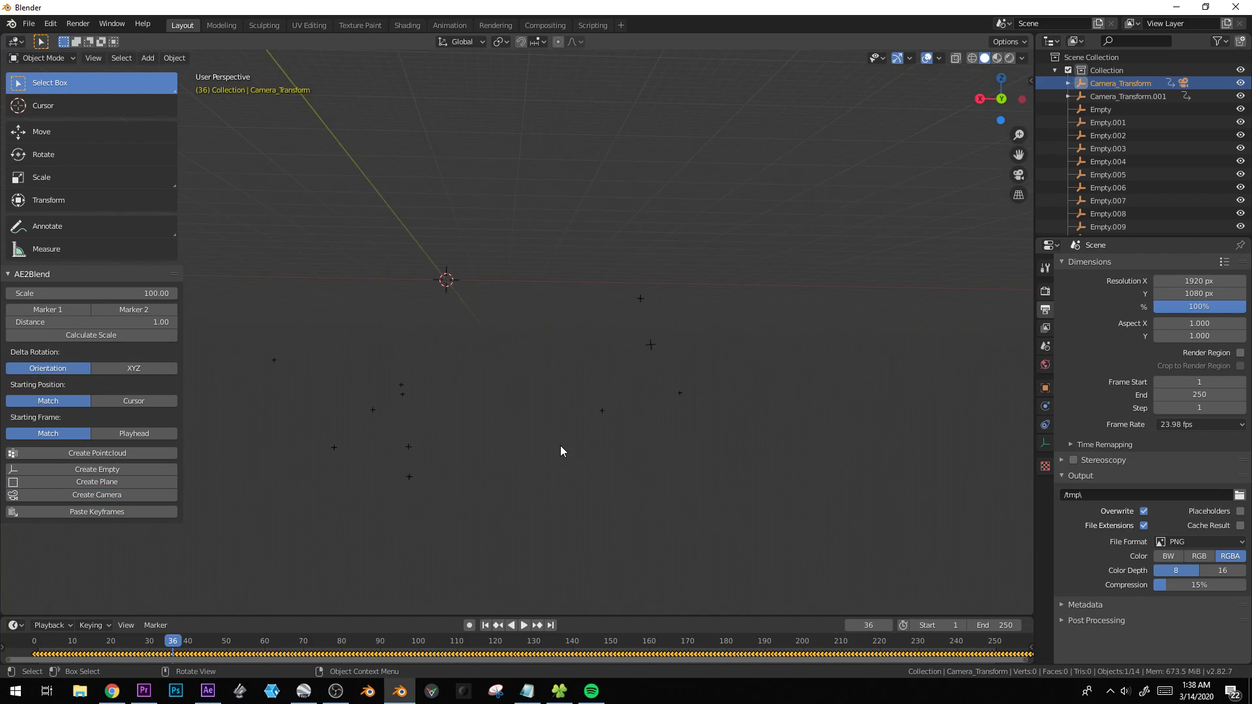
Select the newly created camera, make it the active scene camera, and play the animation through its view.
key("KP_0")
key("space")
key("KP_0")
scroll(612, 414, "up", 6)
left_click(560, 485)
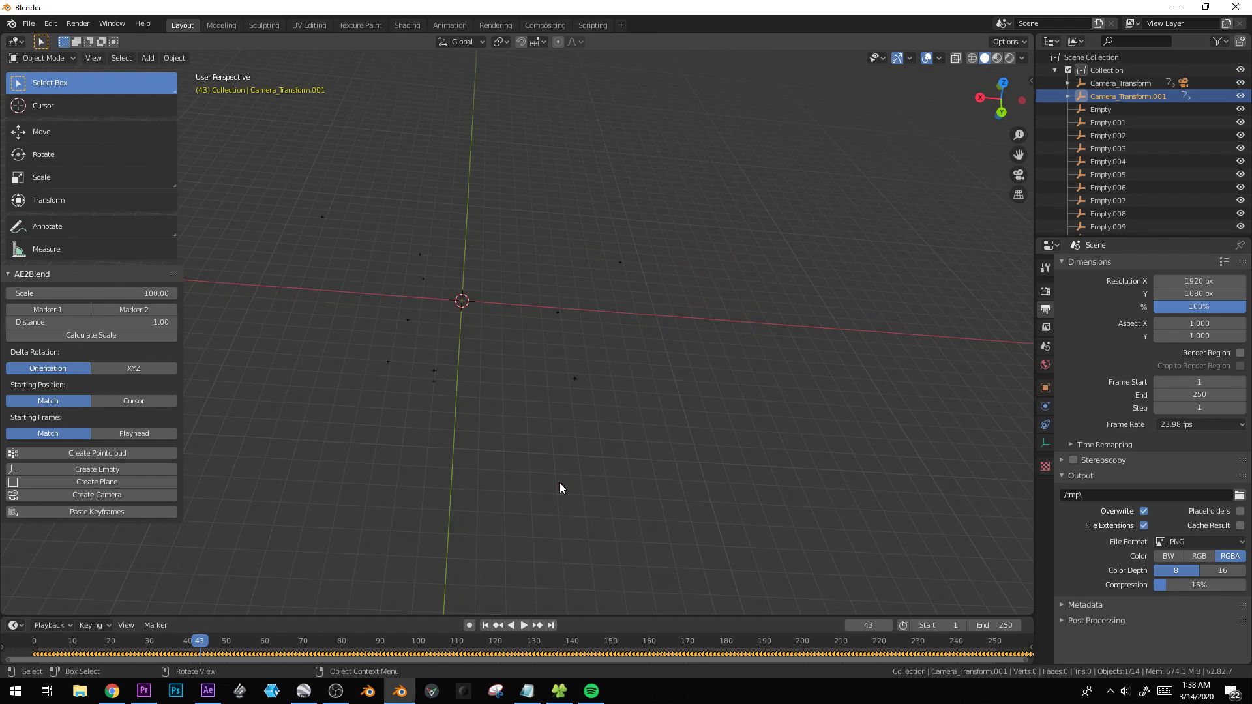
key("Left")
key("ctrl+KP_0")
key("KP_Decimal")
left_click(537, 409)
key("ctrl+KP_0")
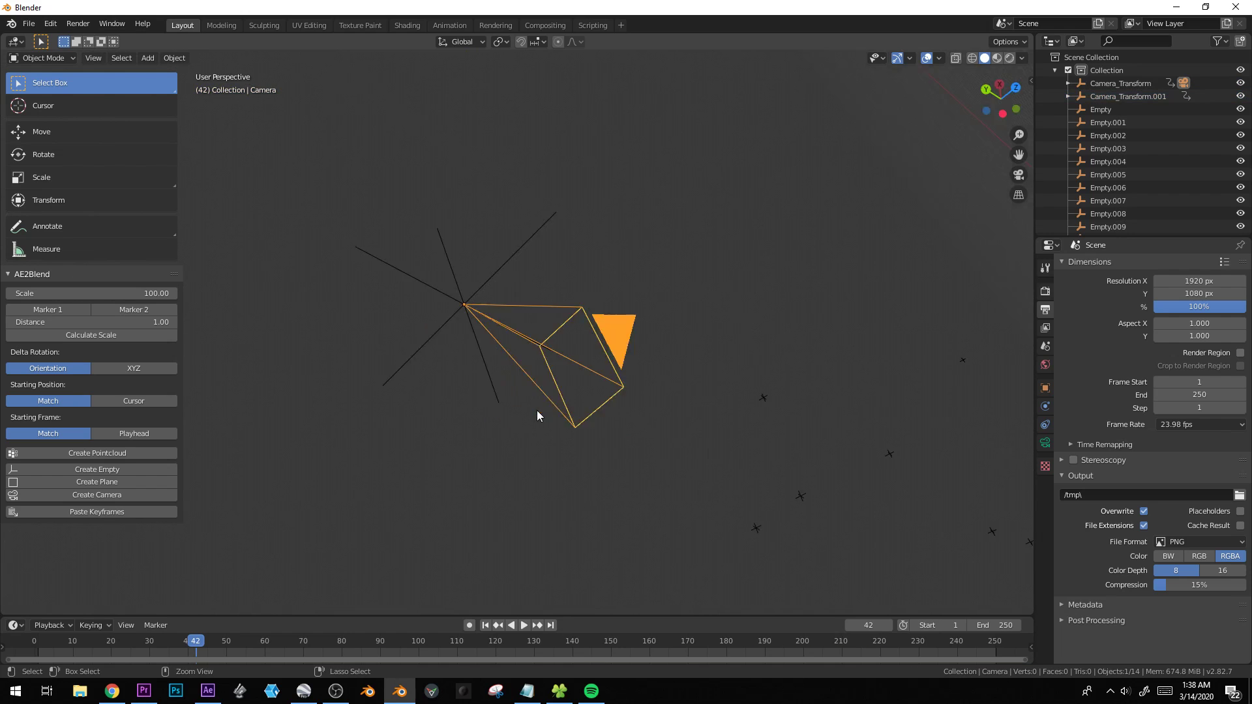
key("space")
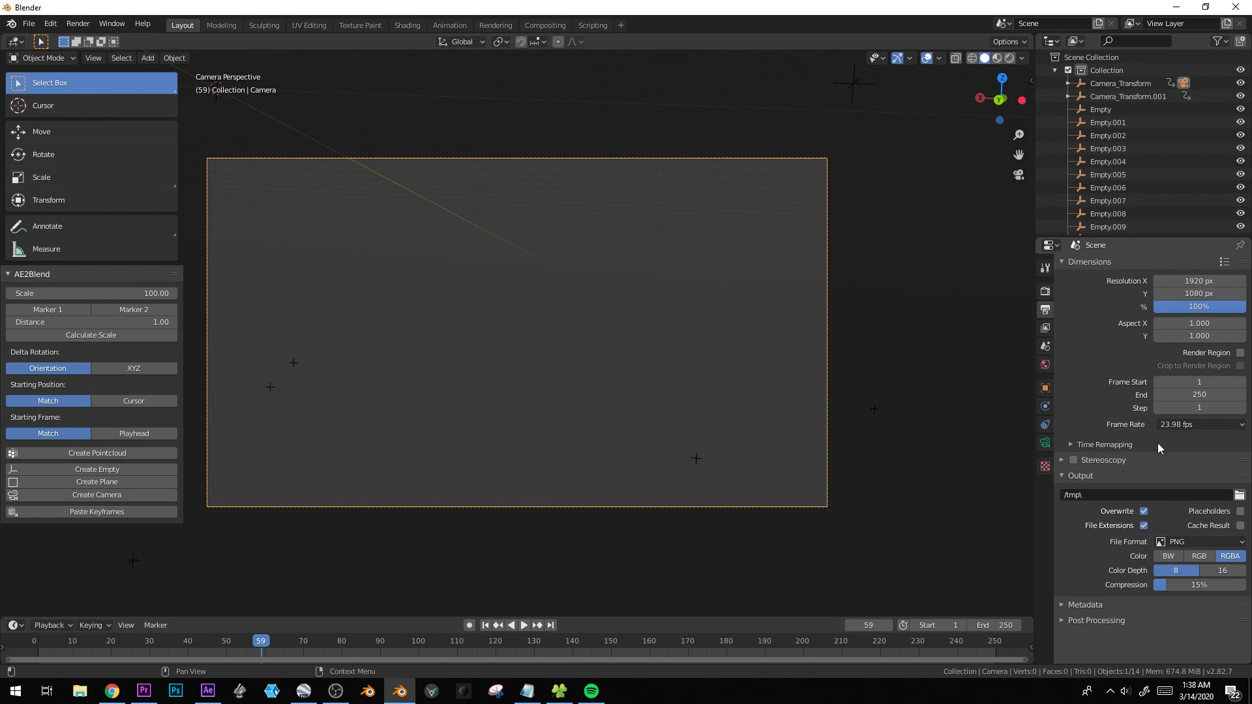
Enable background images on the new camera and add the already loaded lowerresstumbles.mov.
left_click(1045, 444)
left_click(1083, 475)
left_click(1075, 476)
left_click(1096, 495)
left_click(1070, 552)
left_click(1129, 418)
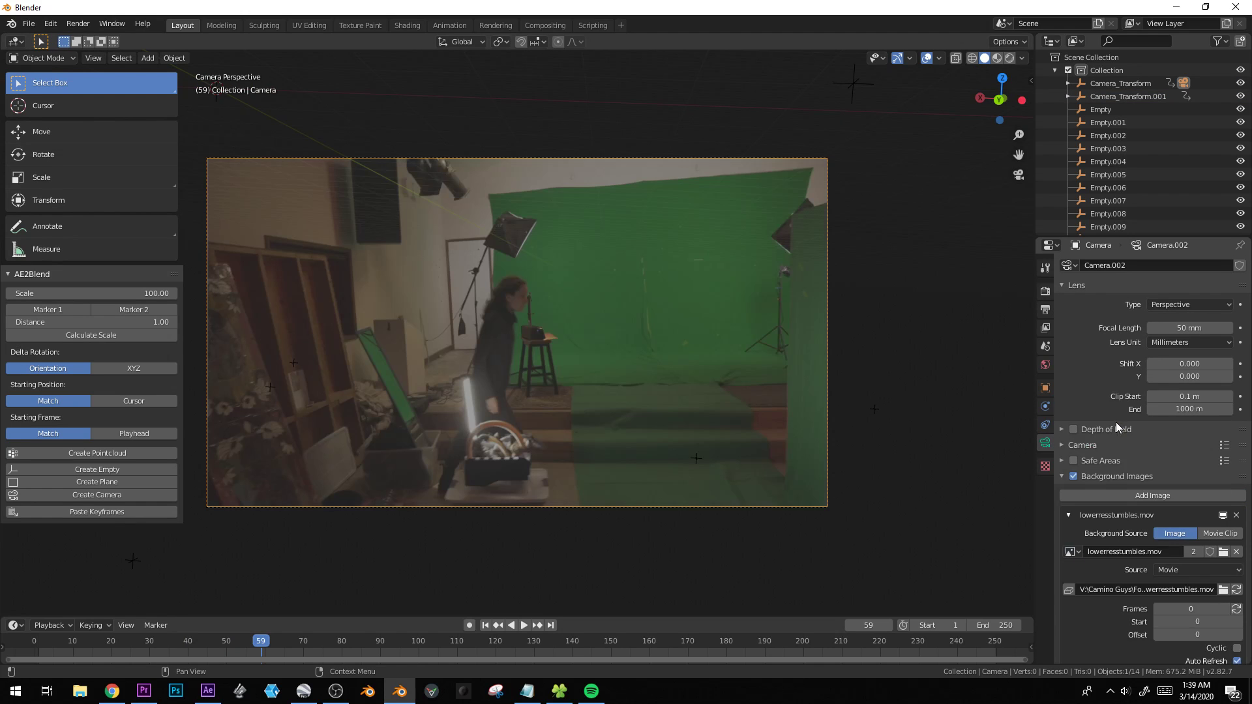
Match the new camera's background movie length to its 365 frames, and replay the shot from about frame 58.
key("space")
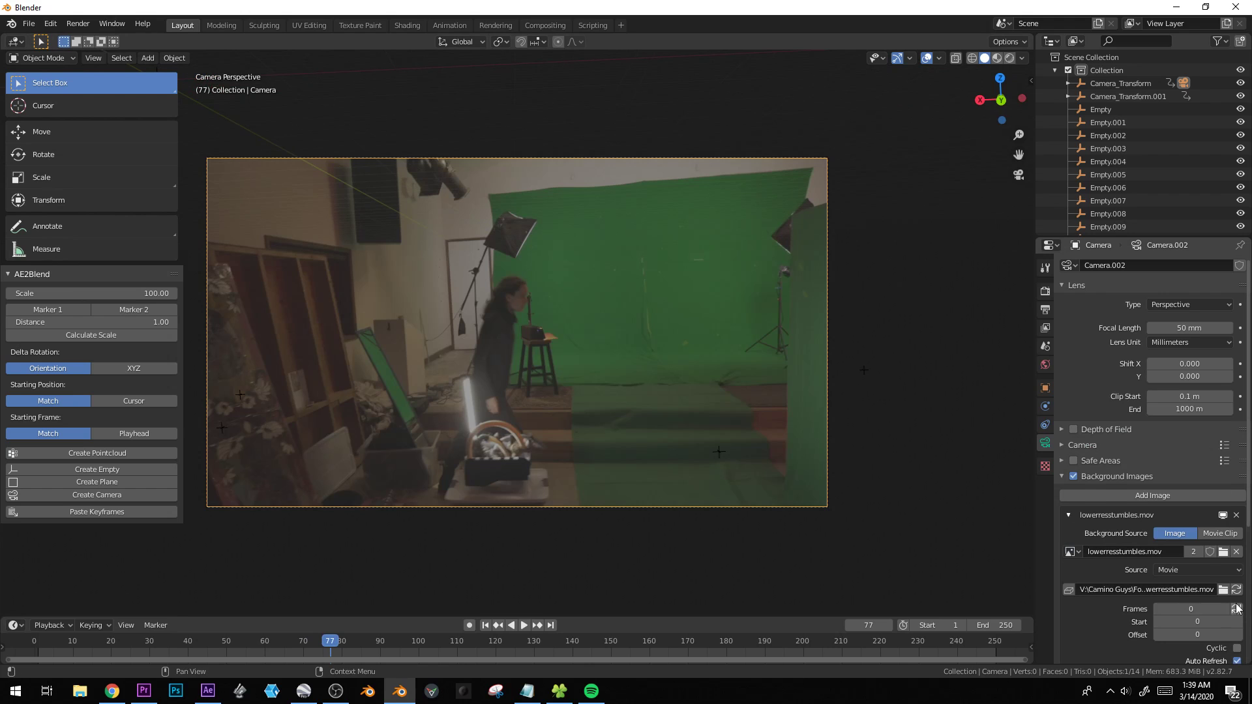
key("space")
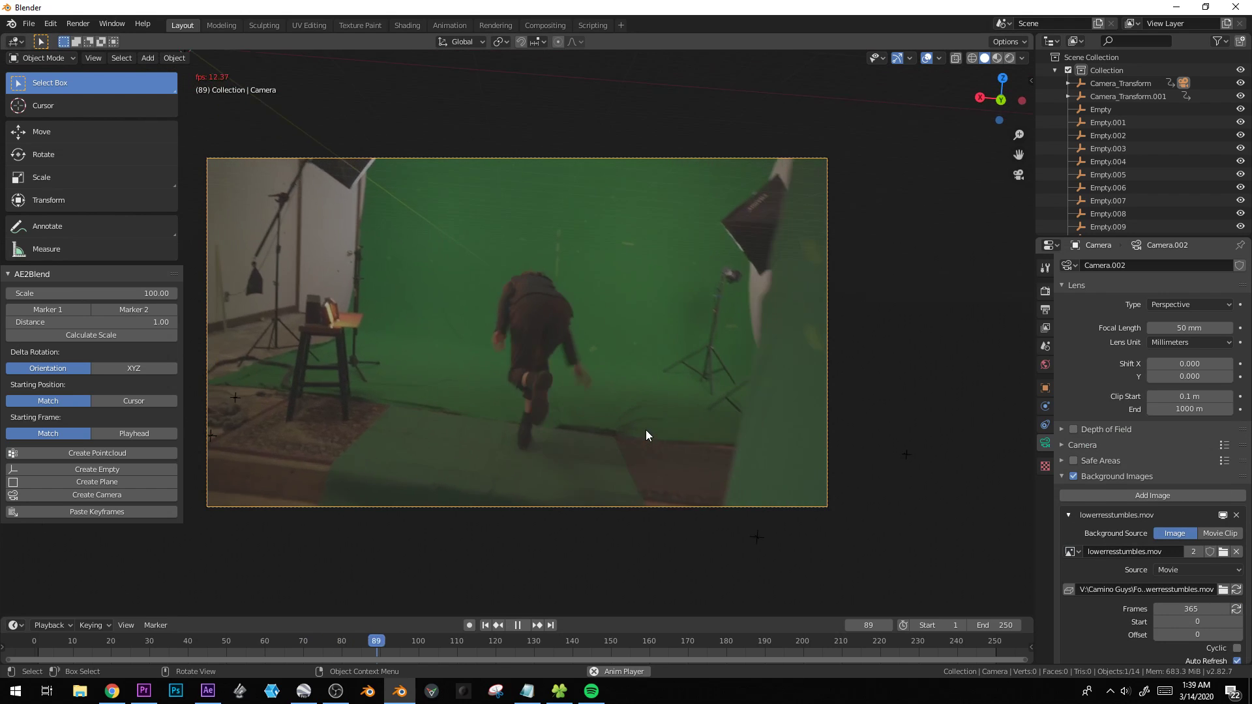
key("space")
left_click_drag(386, 644, 257, 645)
key("space")
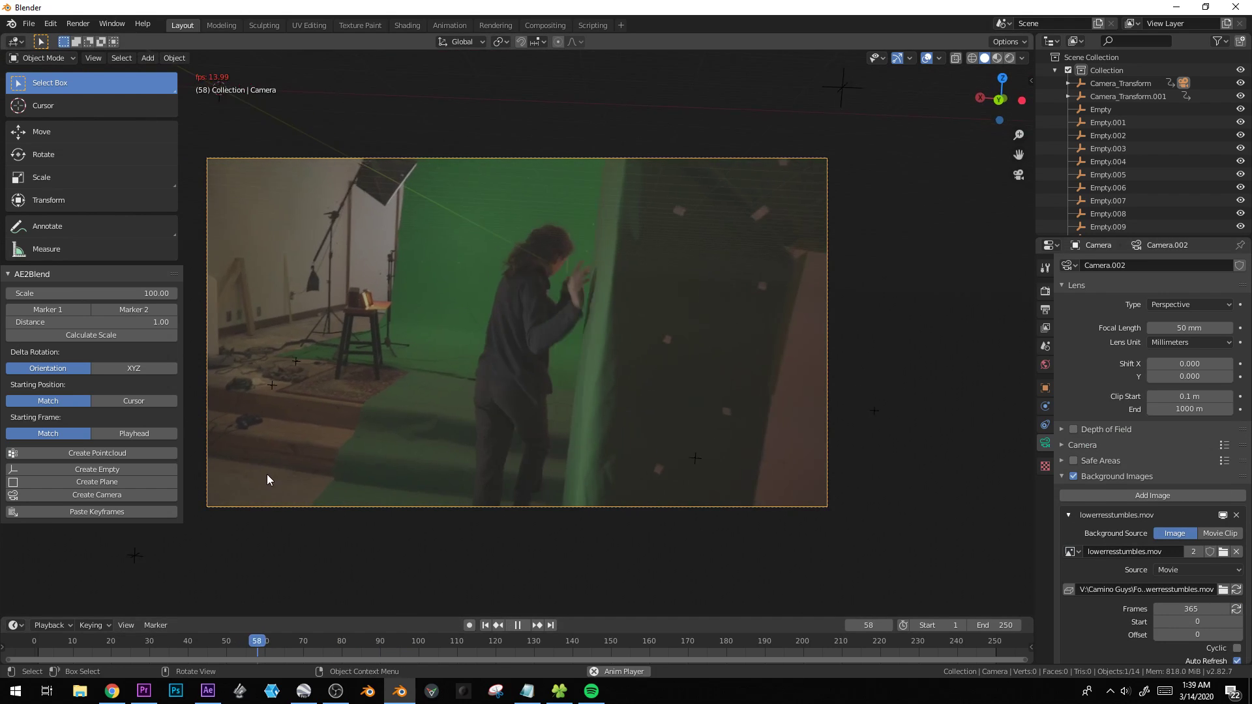
key("space")
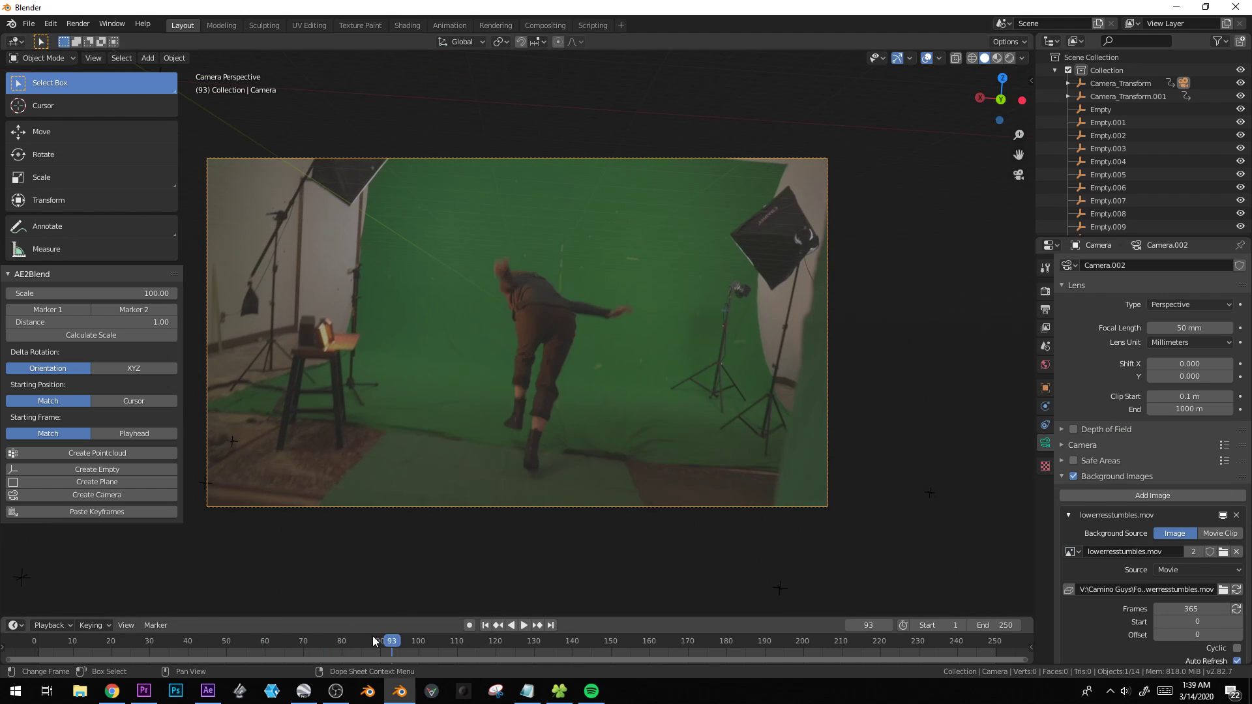
Move to frame 69 and set the camera's focal length to 26 mm to line up the empties with the footage.
left_click_drag(373, 636, 299, 636)
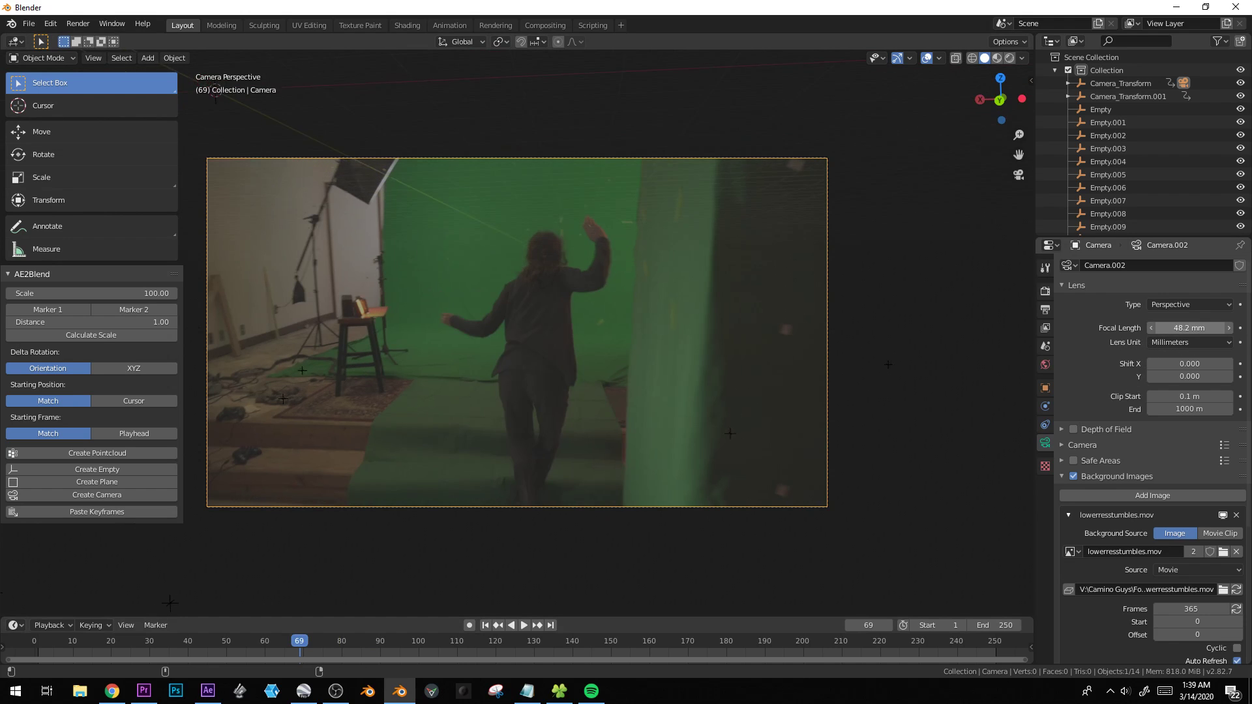
scroll(315, 355, "up", 5)
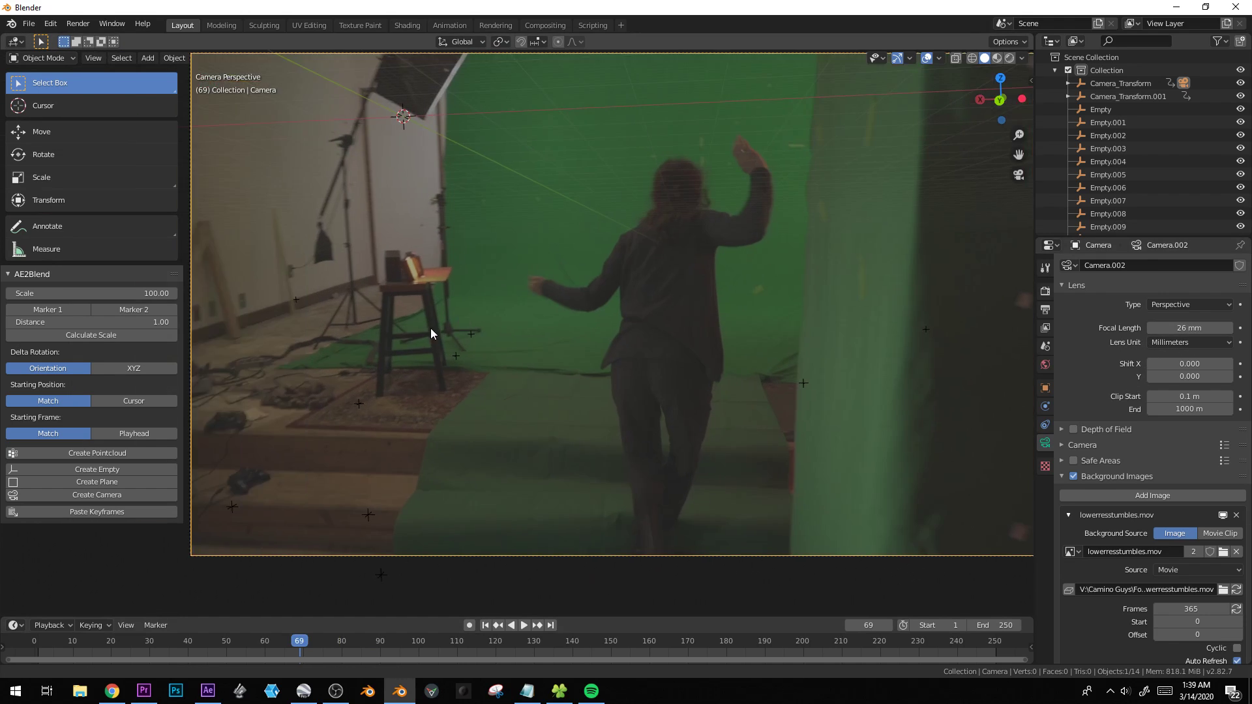
Switch to After Effects and inspect the tracked footage at frame 161 of Stumbles In Train.
key("alt+Tab")
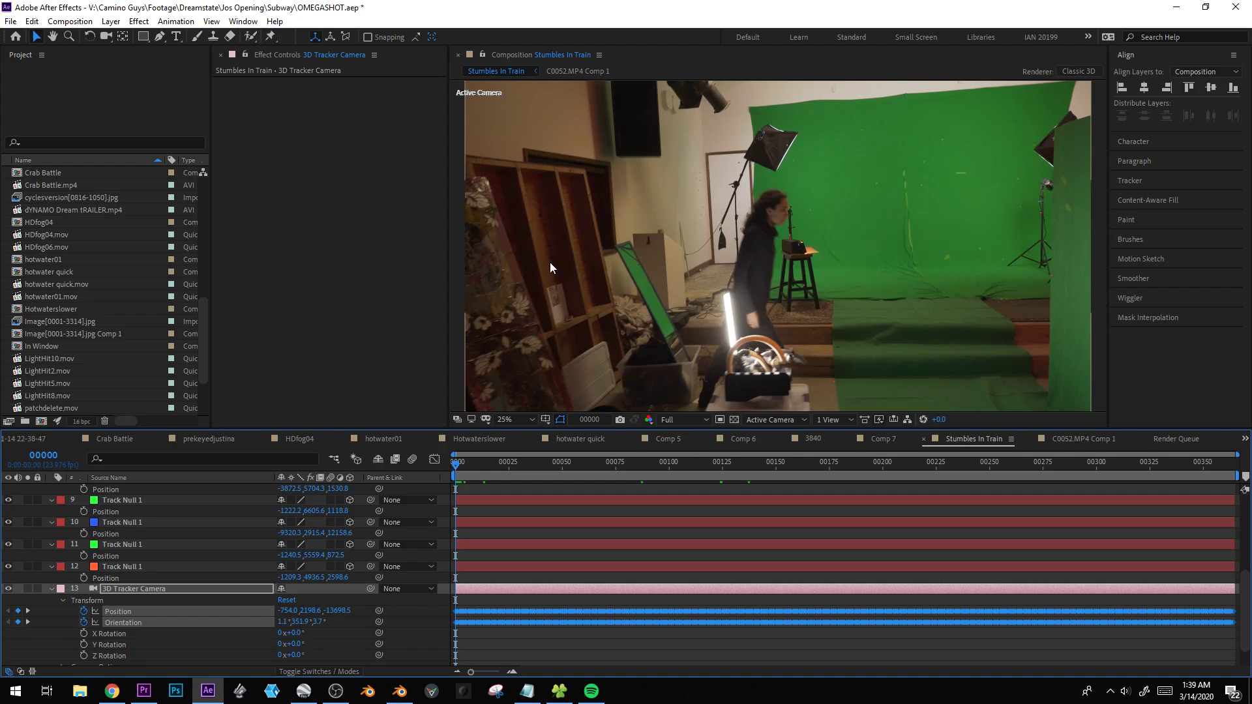
left_click(800, 467)
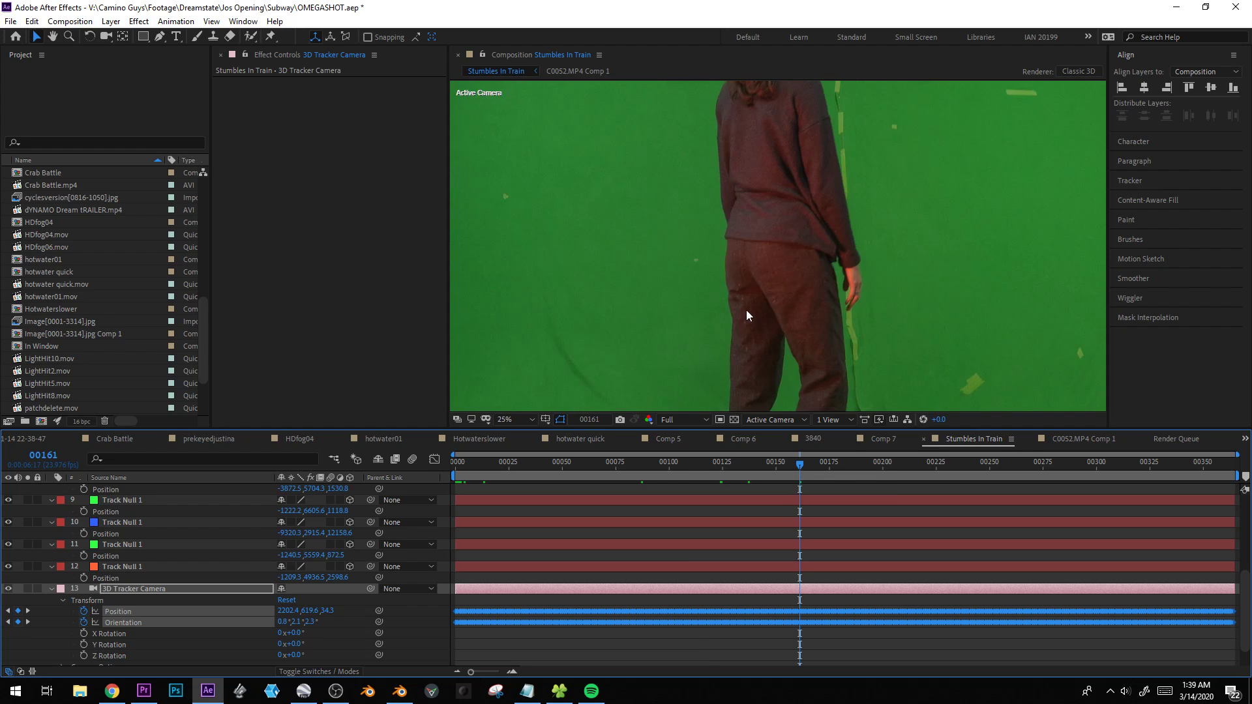
scroll(746, 316, "down", 2)
left_click_drag(529, 378, 629, 209)
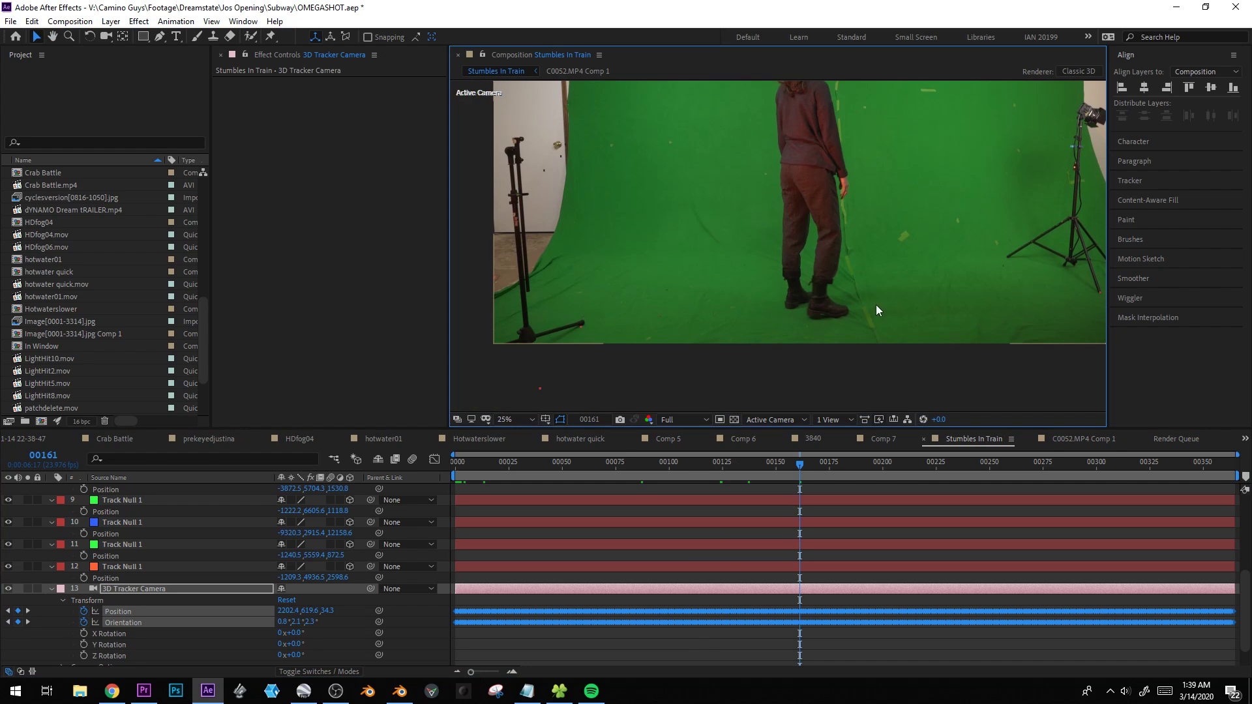
Return to Blender, fine-tune the camera's focal length to 24.7 mm, and play the shot through to frame 130.
key("alt+Tab")
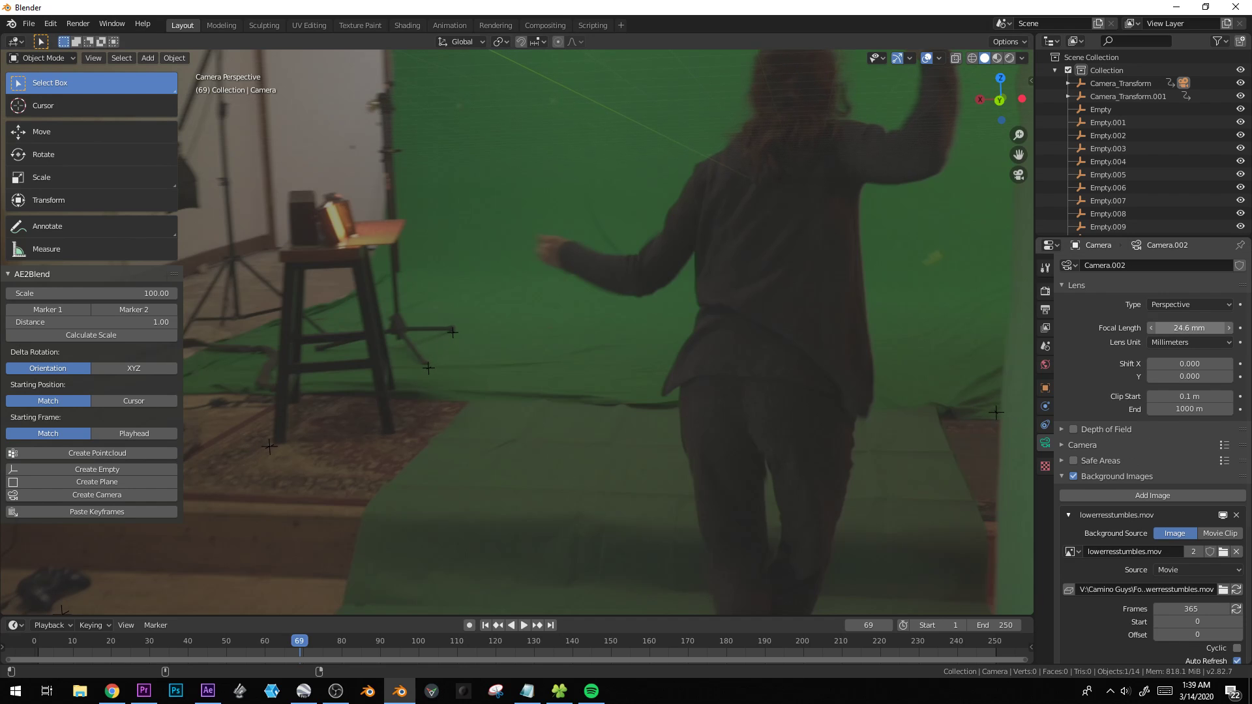
key("space")
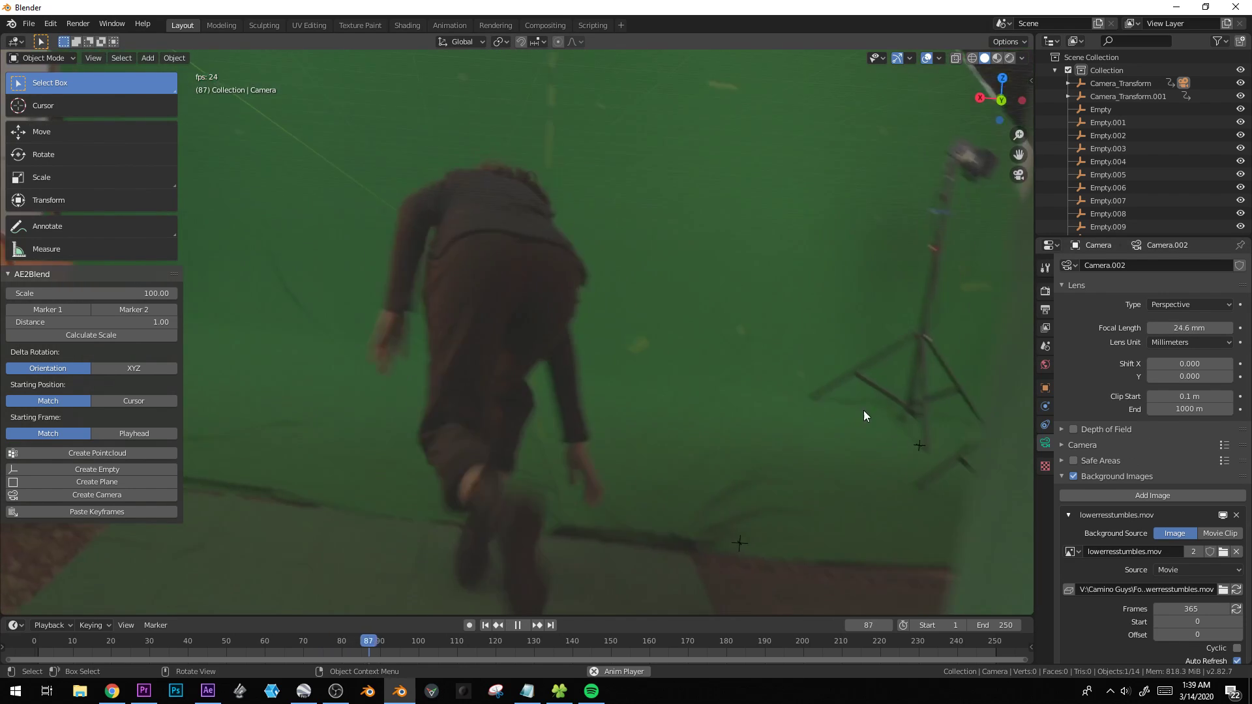
key("space")
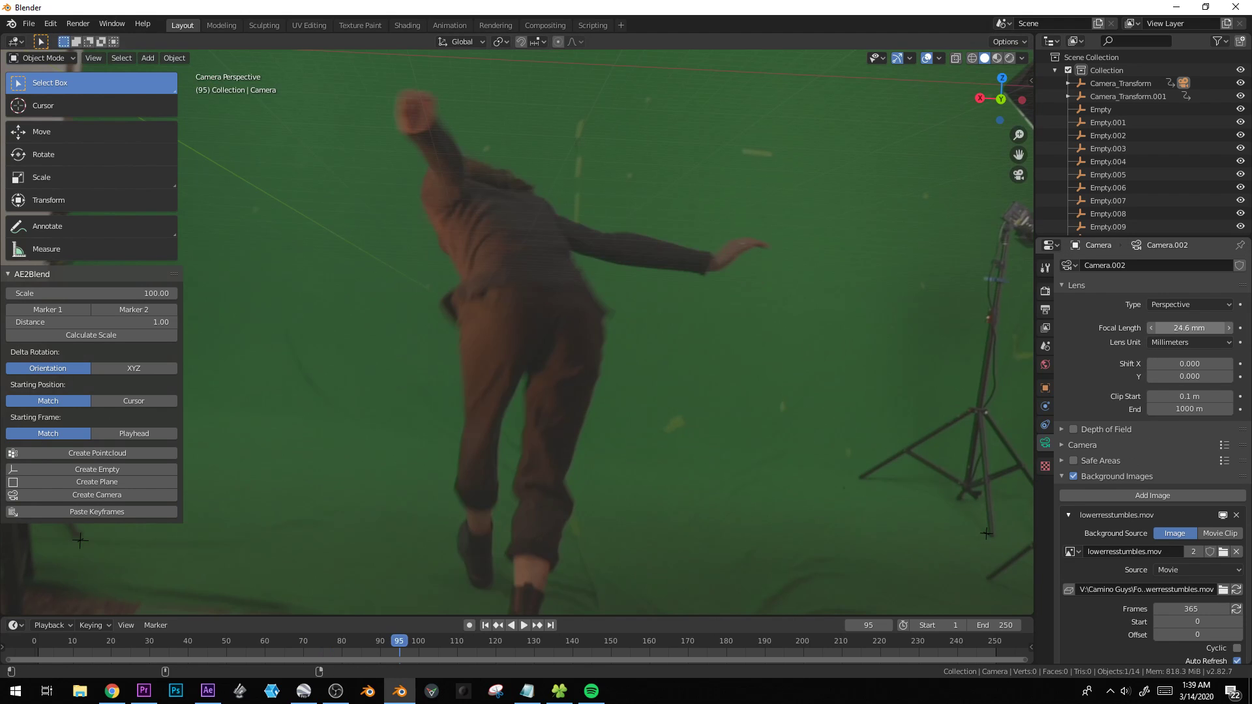
scroll(656, 367, "down", 6)
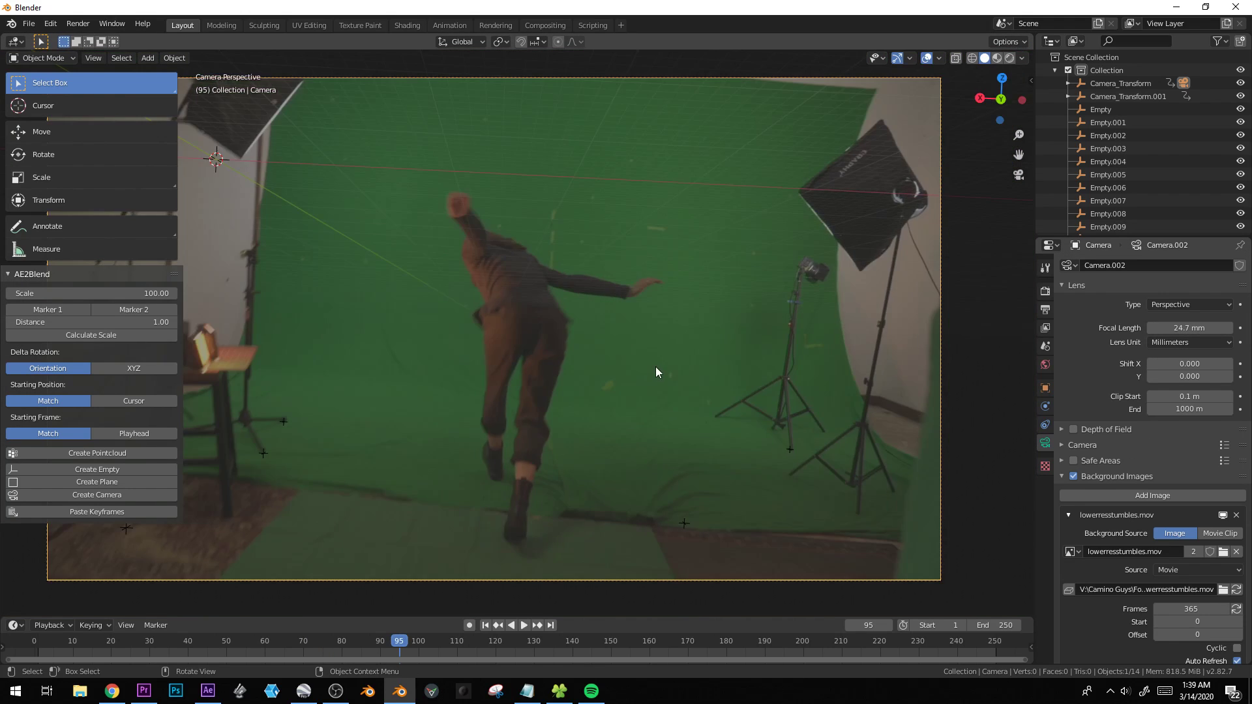
key("space")
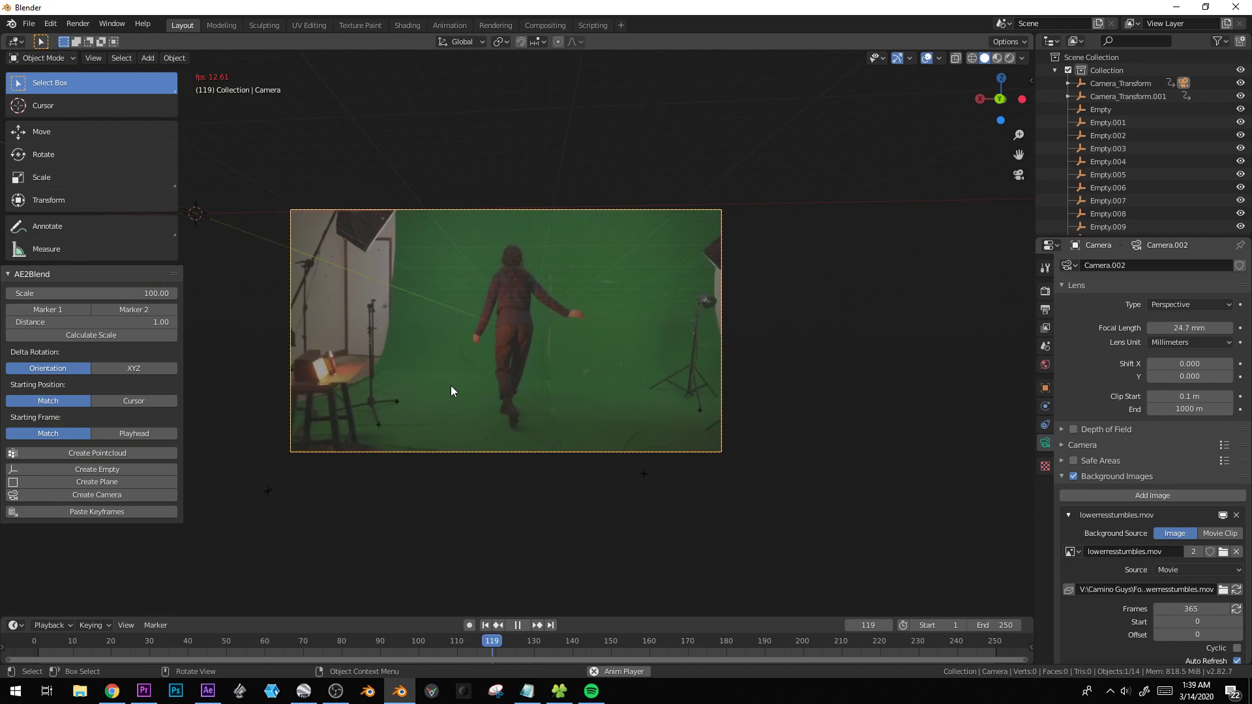
key("space")
middle_click_drag(486, 468, 527, 463, "shift")
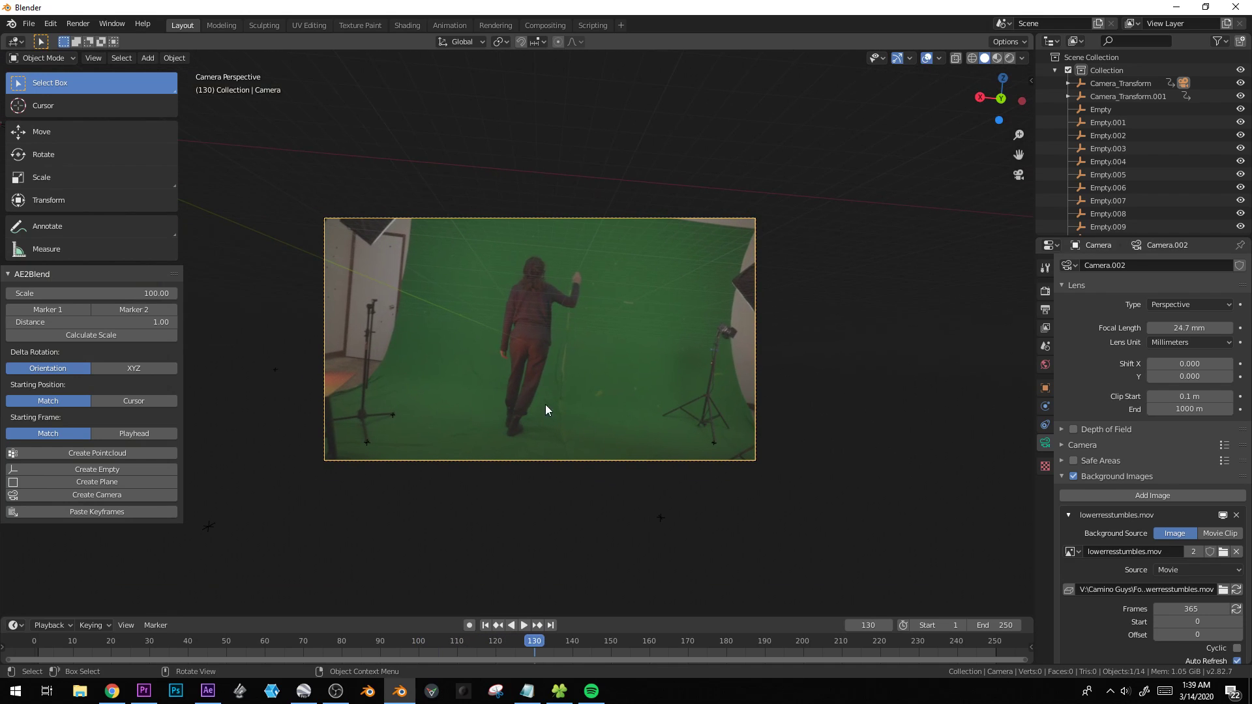
Examine how the camera and tracked empties are laid out in the front and right orthographic views.
key("KP_1")
key("KP_Decimal")
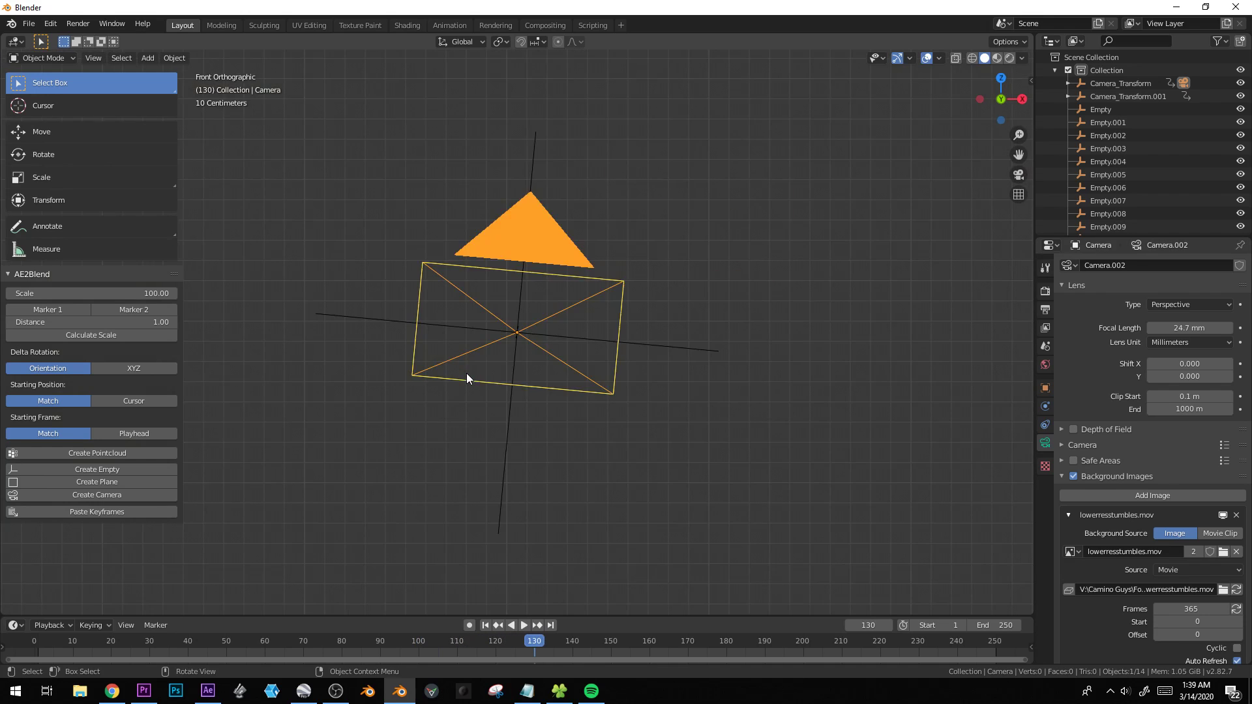
scroll(548, 369, "down", 14)
middle_click_drag(552, 343, 820, 355, "shift")
left_click(706, 376)
scroll(664, 370, "down", 3)
middle_click_drag(664, 371, 744, 352, "shift")
scroll(678, 246, "down", 2)
scroll(693, 278, "down", 3)
key("KP_1")
key("KP_3")
scroll(641, 312, "up", 4)
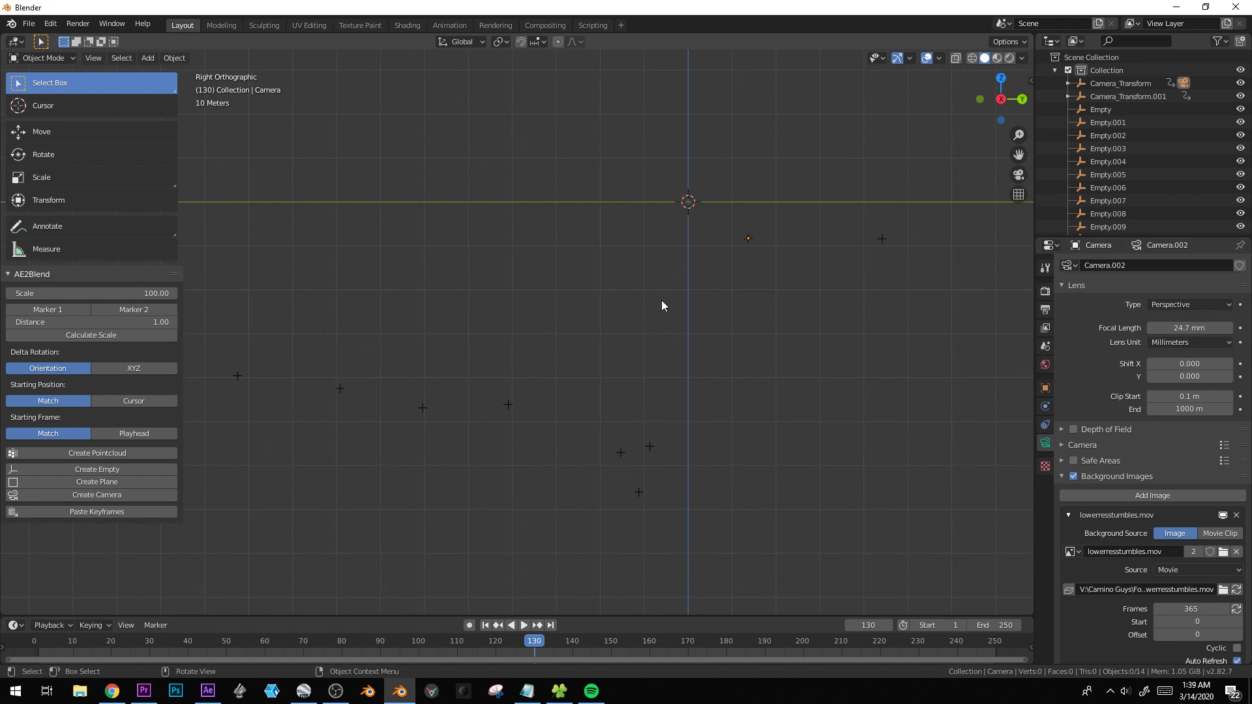
scroll(757, 256, "up", 2)
middle_click_drag(887, 206, 724, 321, "shift")
scroll(724, 321, "up", 4)
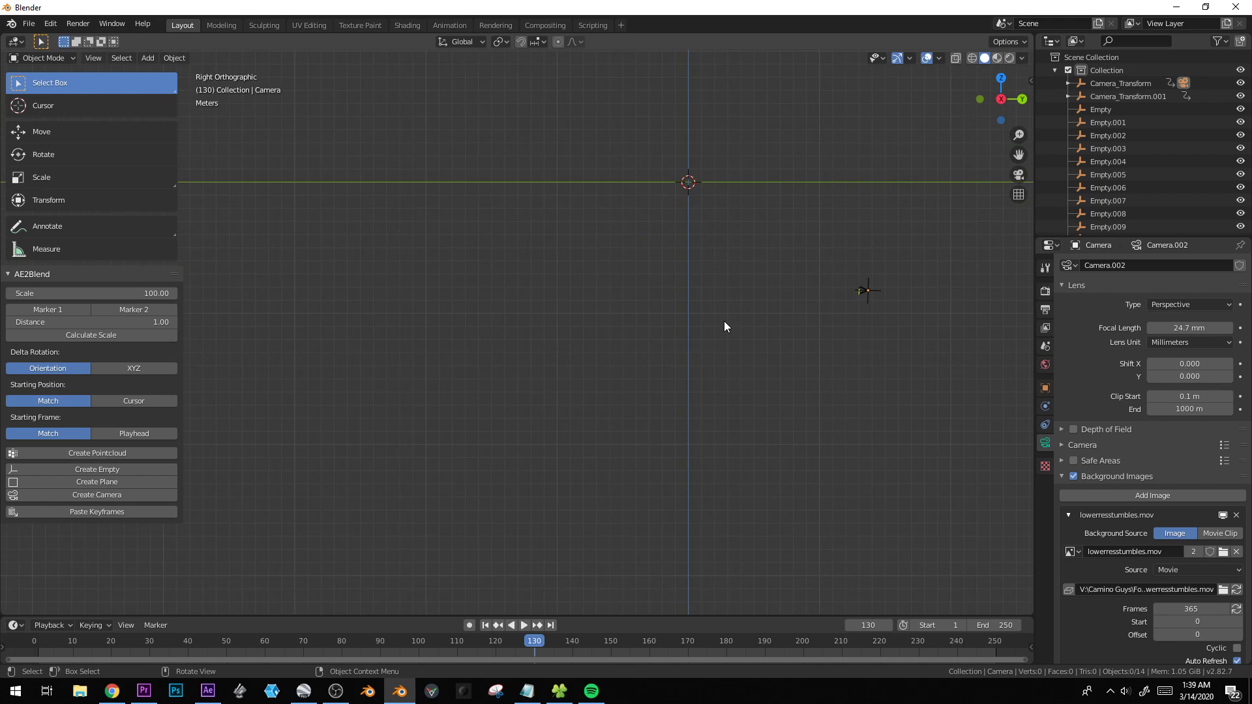
Select the camera and scale it up so it is easier to see among the empties in right view.
left_click(858, 291)
scroll(653, 412, "down", 8)
middle_click_drag(642, 412, 728, 379, "shift")
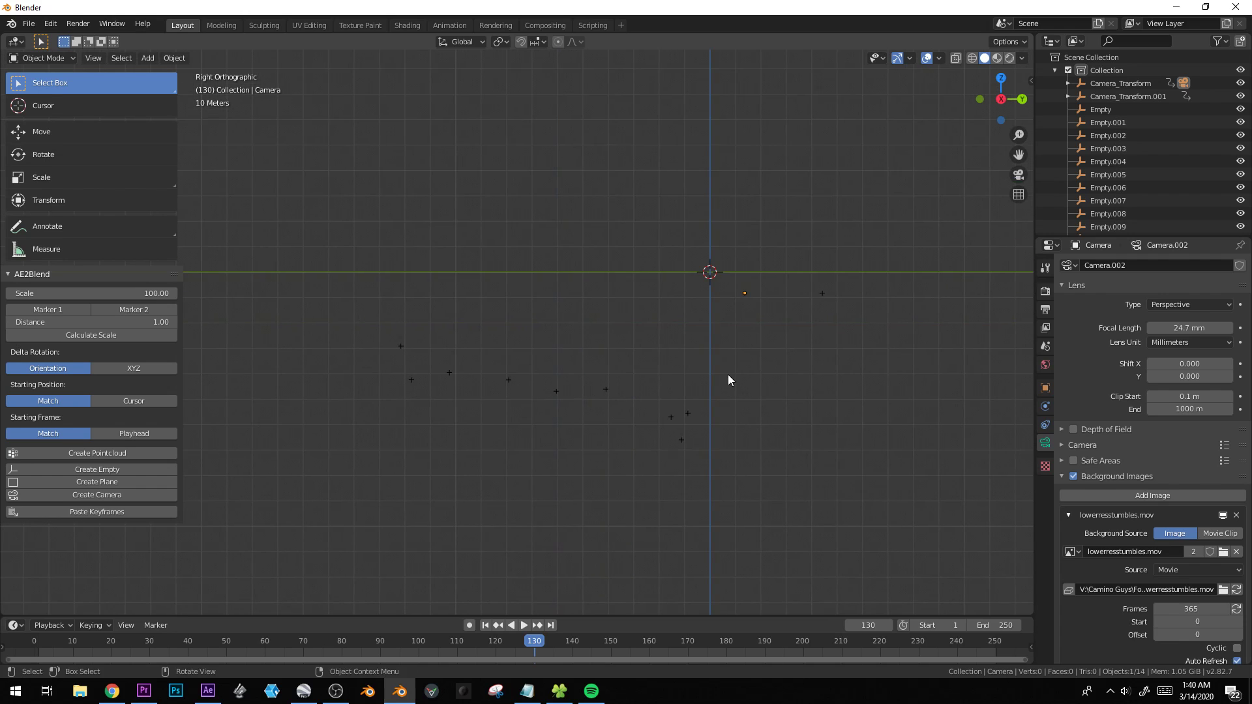
scroll(729, 373, "up", 3)
key("s")
left_click(598, 325)
Add a sphere empty, scale it by 10, and place it in the middle of the tracked empties.
key("shift+a")
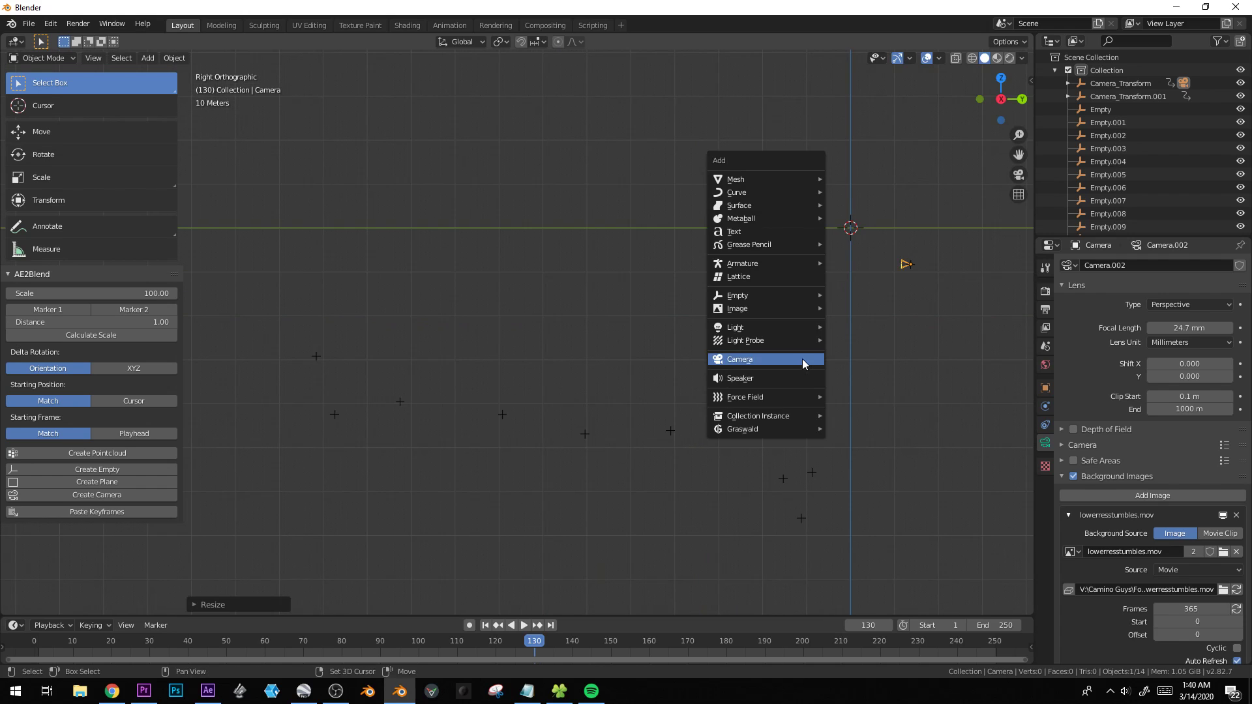
mouse_move(774, 296)
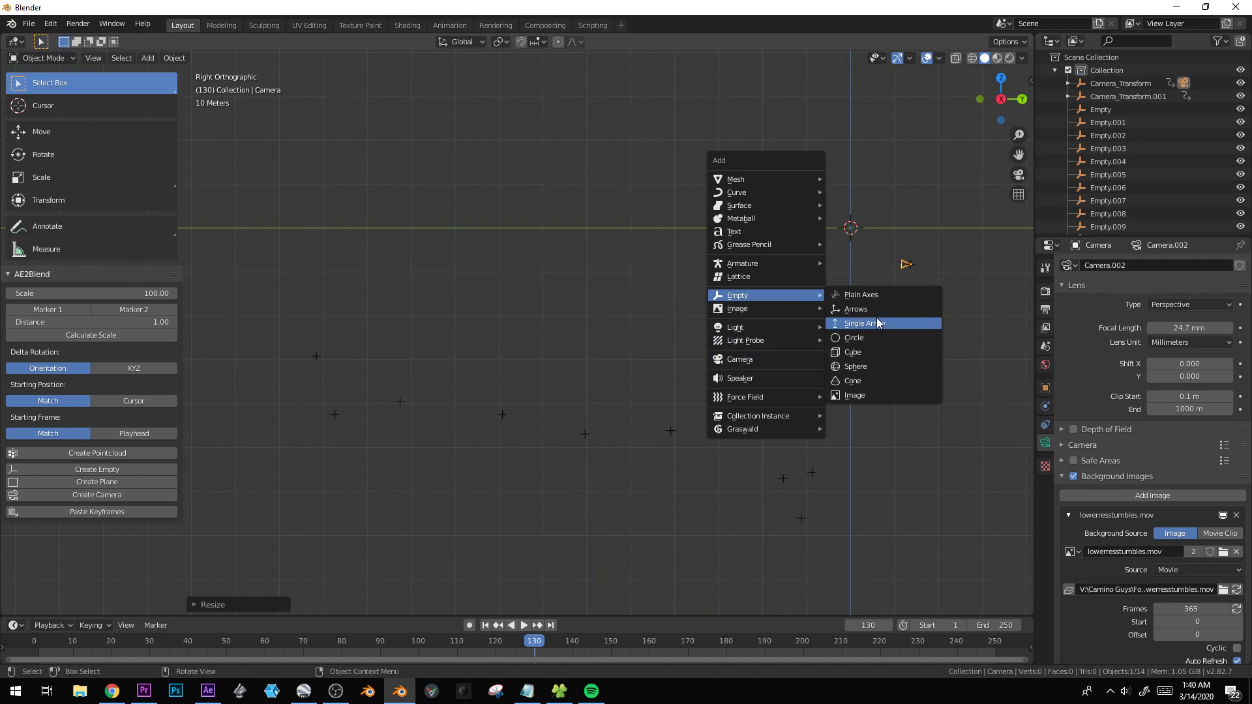
left_click(877, 366)
scroll(698, 379, "down", 3)
type("s10")
key("Return")
key("g")
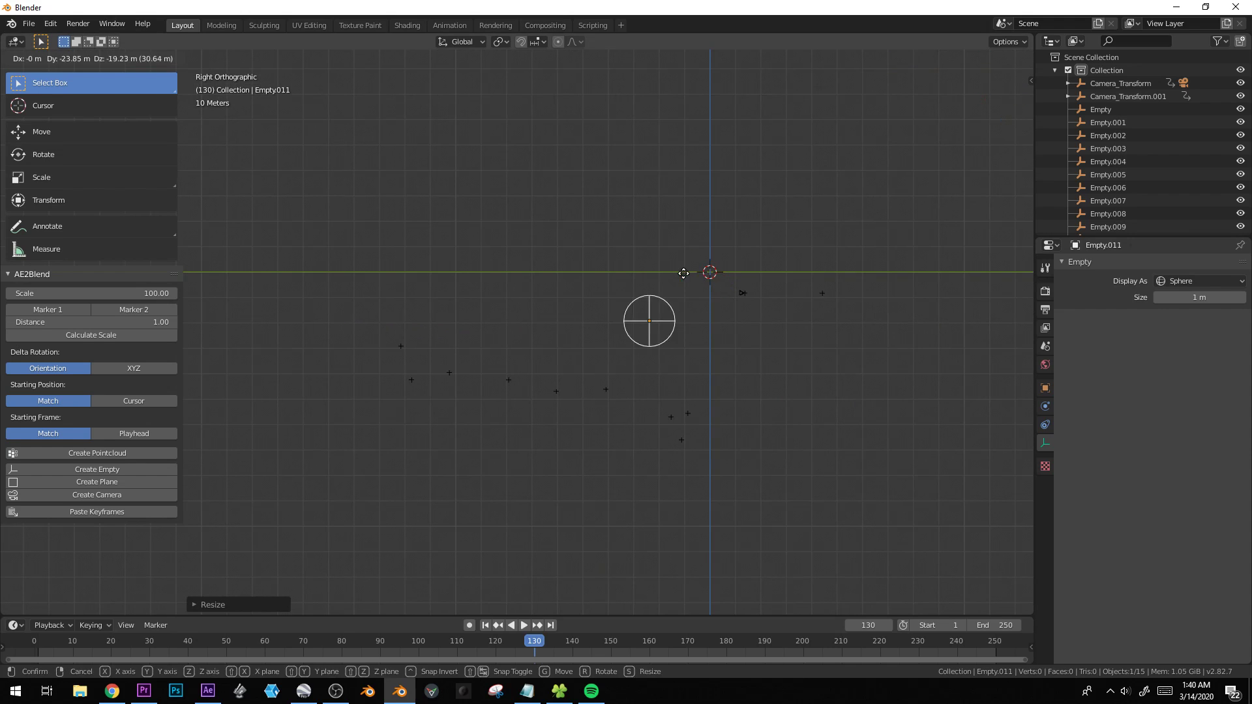
left_click(634, 316)
Parent the tracked empties and camera transform empties to the sphere empty, leaving the camera itself out of the selection.
left_click(334, 273)
left_click_drag(291, 158, 912, 533)
scroll(680, 293, "up", 5)
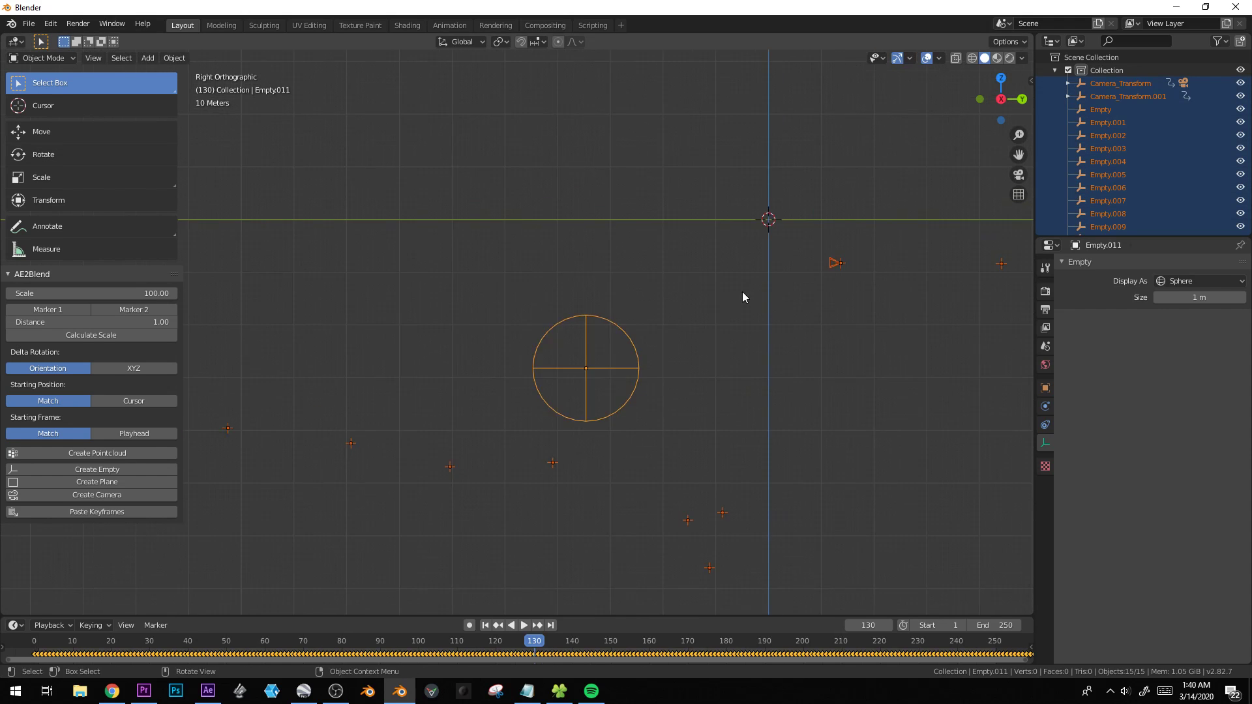
key("b")
scroll(917, 318, "down", 4)
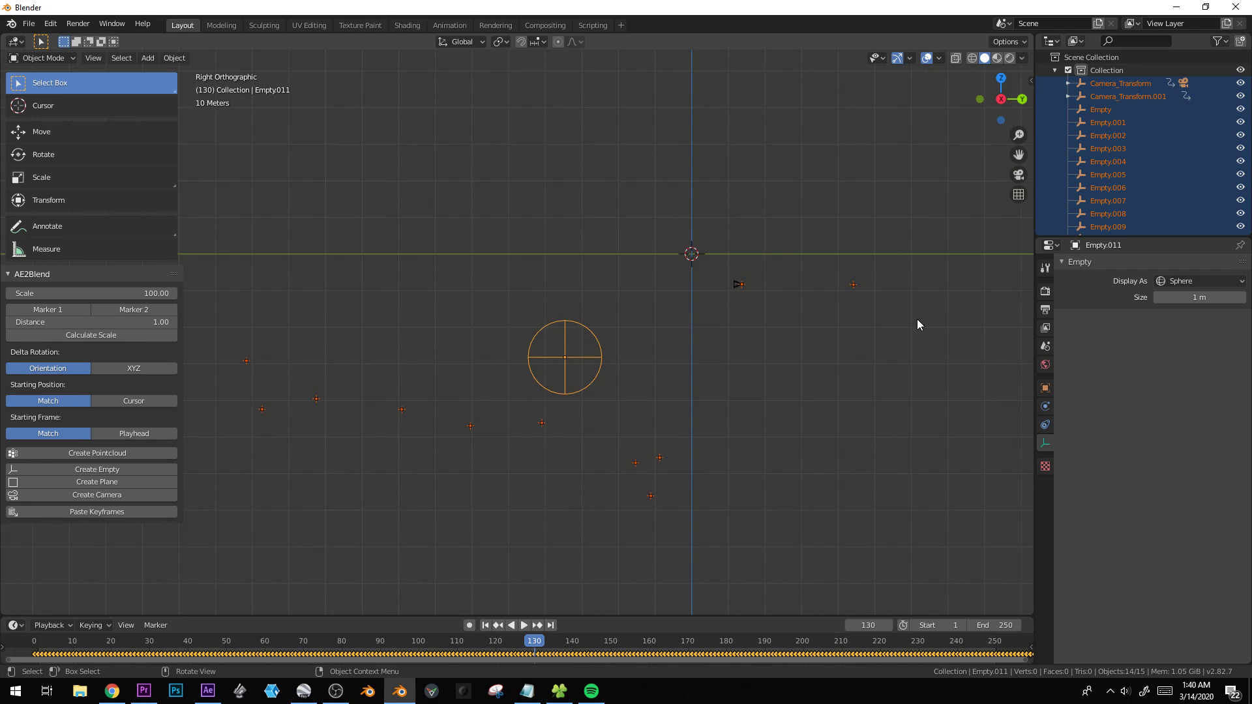
key("ctrl+p")
left_click(917, 321)
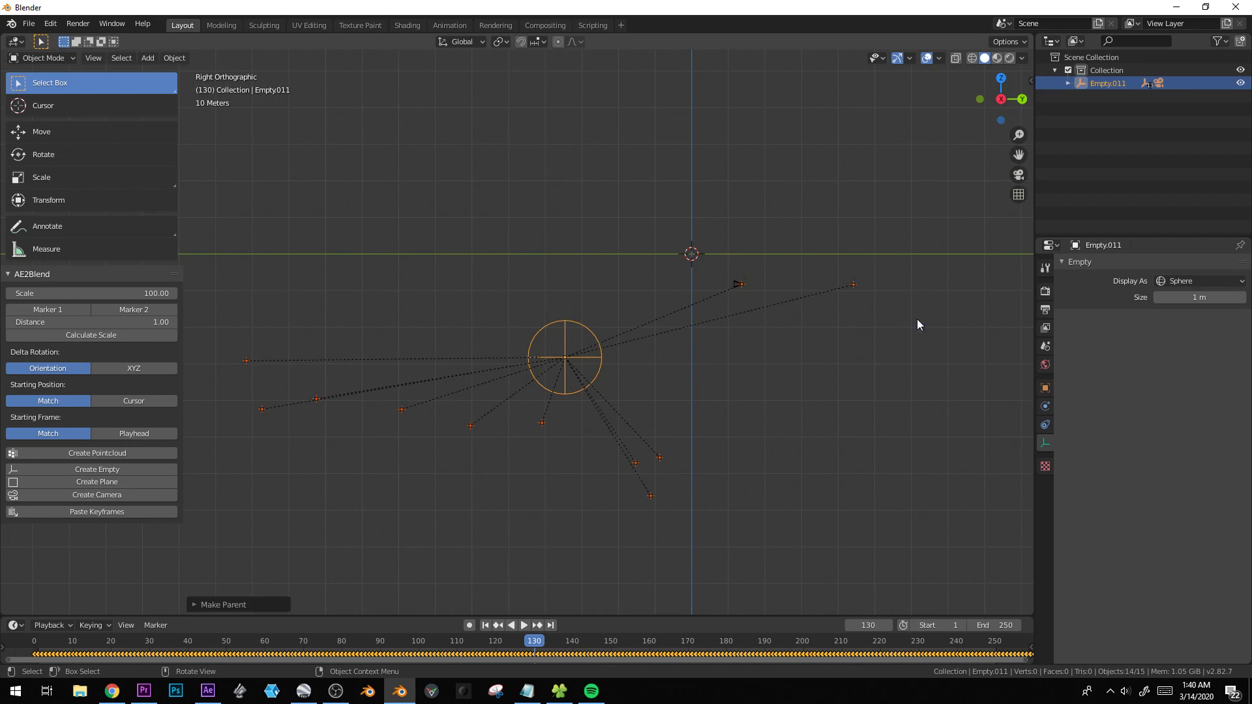
Rotate the sphere empty freely and raise it to bring the tracked floor markers up to the ground line.
left_click(611, 362)
key("r")
key("r")
left_click(686, 322)
key("g")
left_click(776, 252)
key("r")
key("x")
key("x")
right_click(776, 239)
key("r")
key("x")
right_click(776, 231)
key("r")
right_click(757, 261)
Refine the sphere empty's rotation and position in right view to level the floor markers on the ground line.
key("r")
key("y")
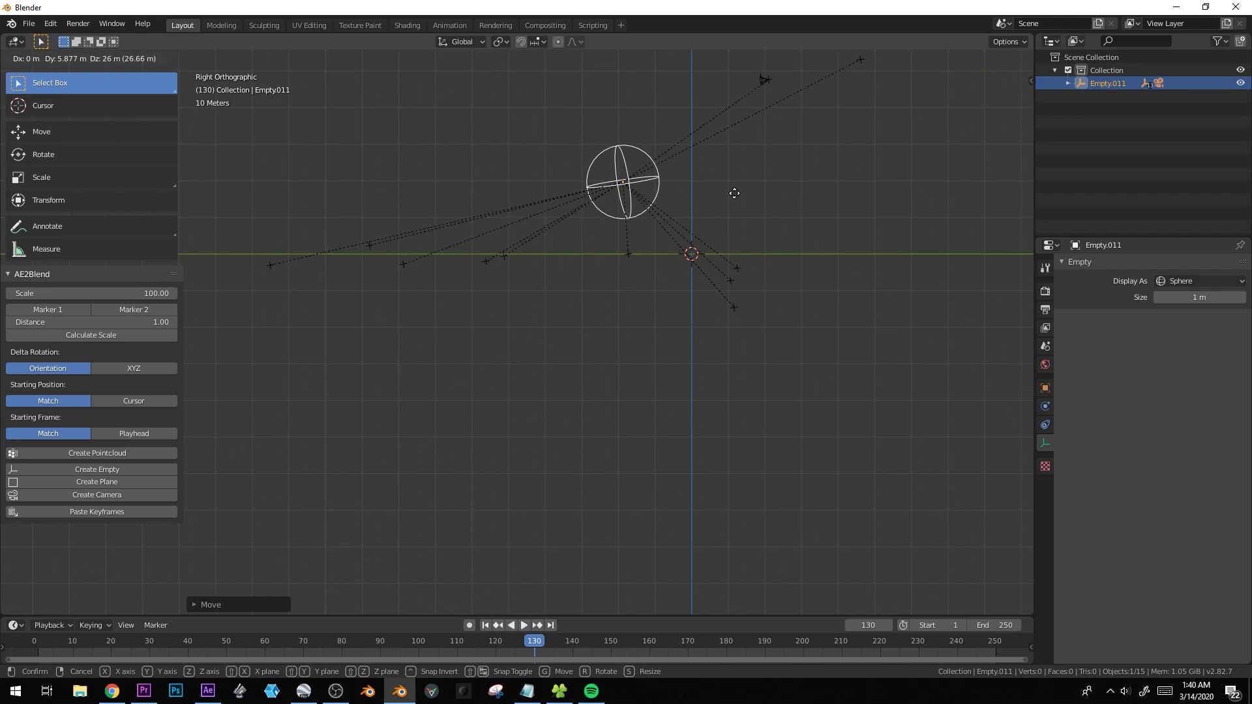
left_click(801, 214)
key("r")
left_click(805, 226)
key("g")
left_click(806, 228)
key("r")
left_click(806, 229)
key("g")
left_click(806, 231)
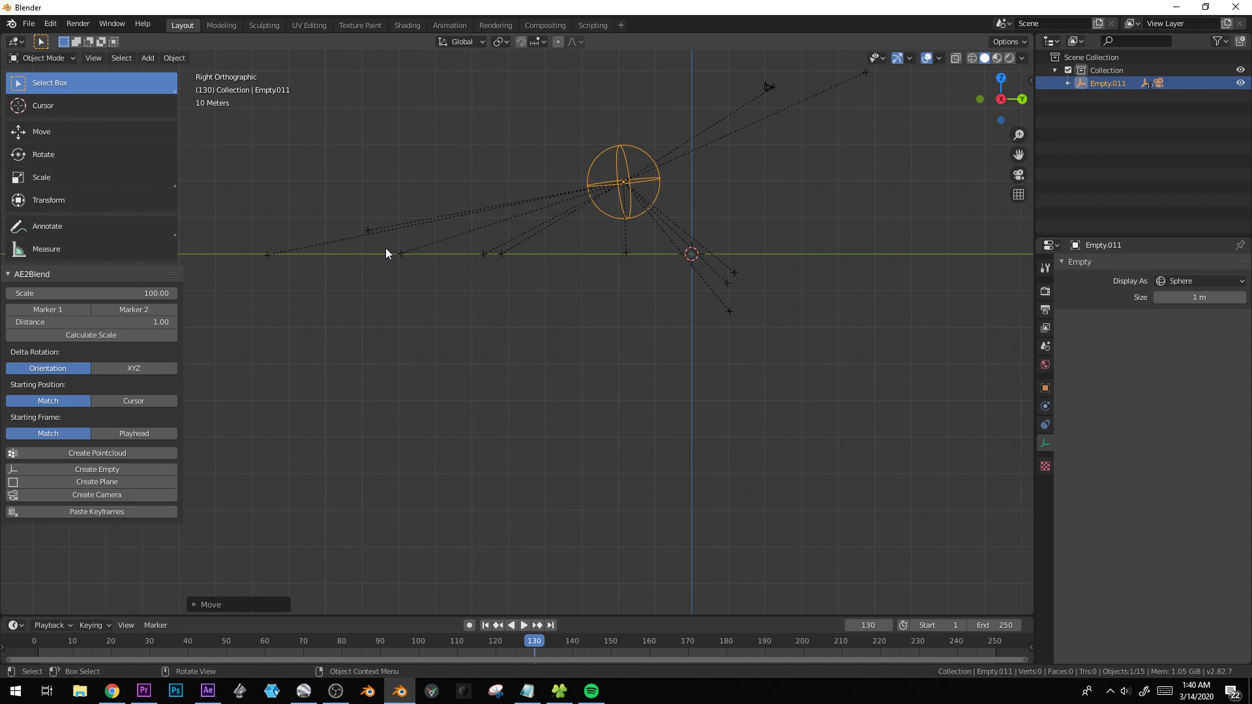
key("r")
key("x")
right_click(772, 158)
key("r")
key("y")
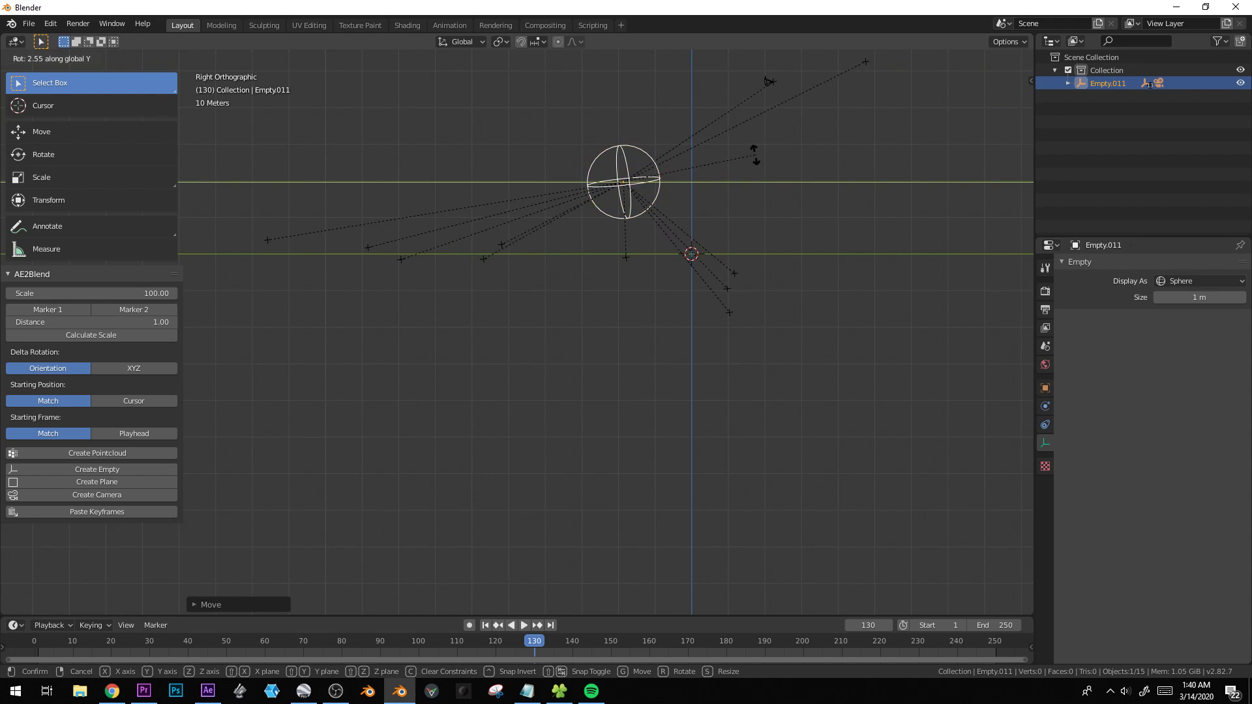
right_click(766, 160)
In top view, rotate and reposition the sphere empty to turn the tracked scene relative to the world axes.
scroll(757, 242, "up", 2)
middle_click_drag(816, 304, 792, 452)
key("KP_7")
scroll(801, 347, "down", 2)
key("r")
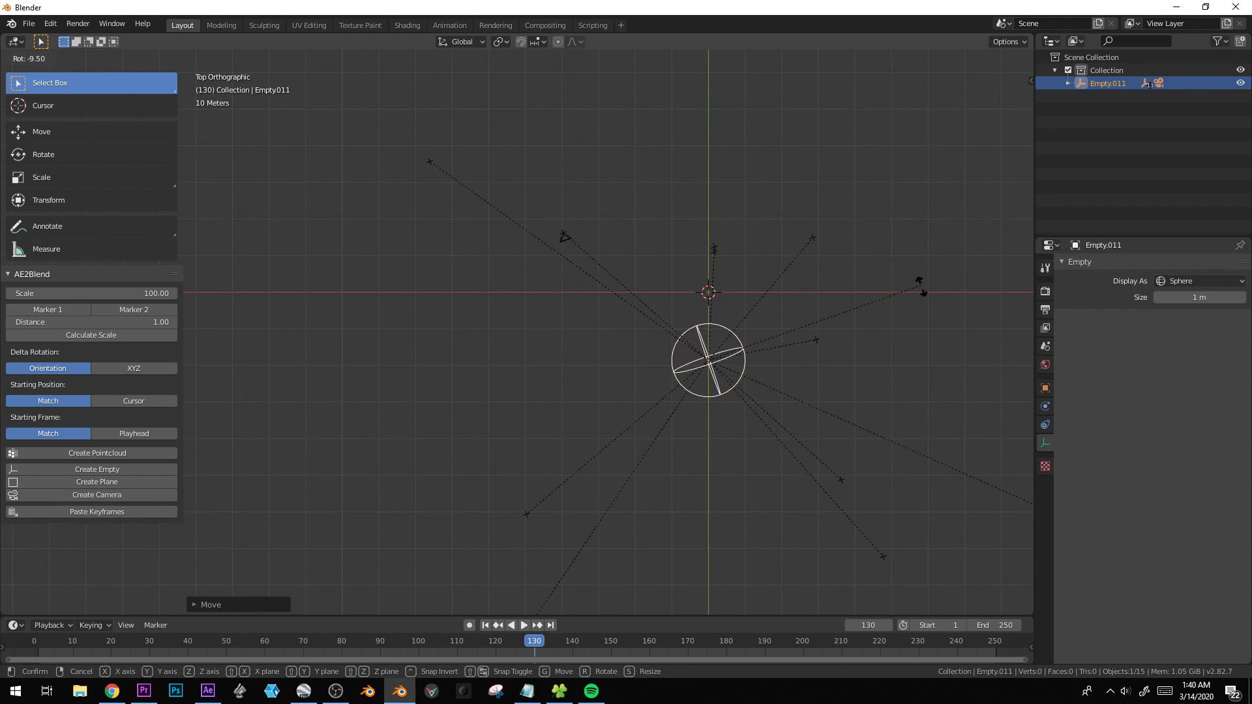
right_click(929, 307)
key("r")
left_click(924, 294)
key("g")
left_click(923, 299)
key("r")
left_click(923, 293)
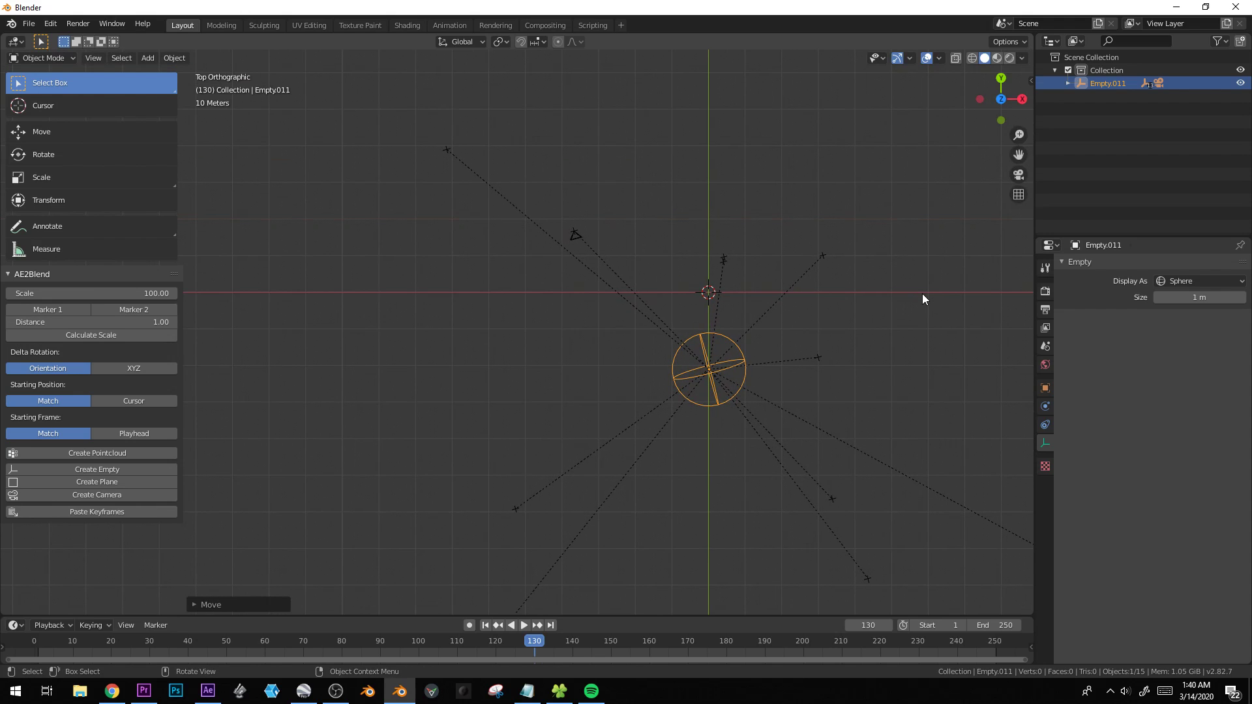
Look through the camera at frame 62 and compare the ground grid with the footage.
key("KP_0")
left_click_drag(413, 639, 272, 623)
key("space")
scroll(504, 437, "up", 2)
middle_click_drag(504, 437, 561, 460, "shift")
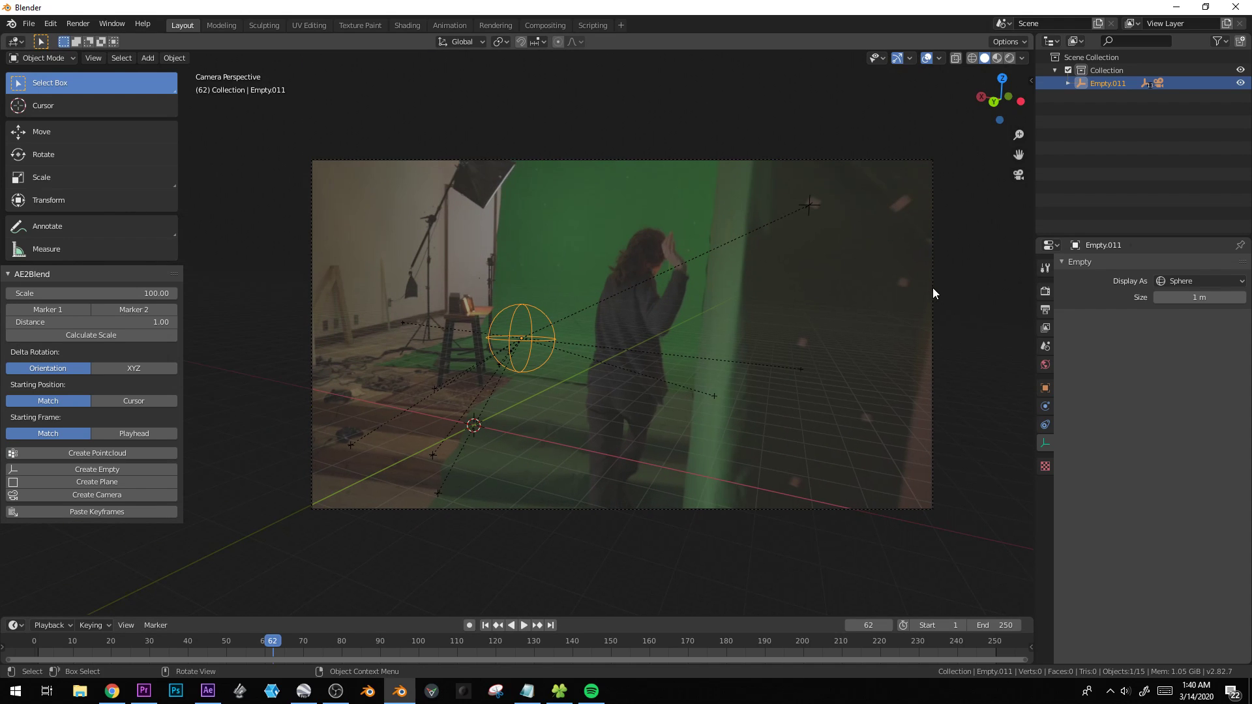
Select the camera and set its background image depth to Front.
left_click(933, 287)
scroll(1127, 418, "down", 5)
scroll(1194, 506, "down", 2)
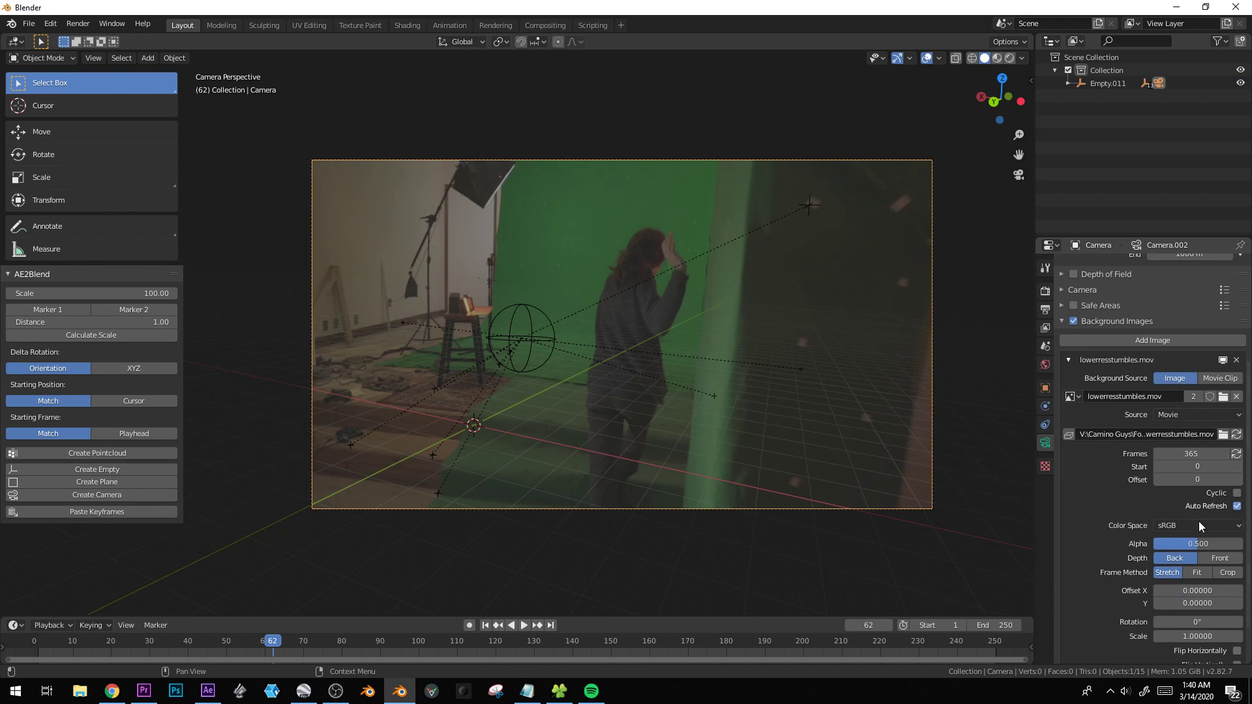
left_click(1221, 558)
Add a cube at the origin, scale it up, and lower it along Z until its top meets the floor level.
key("shift+a")
mouse_move(534, 137)
left_click(632, 149)
key("s")
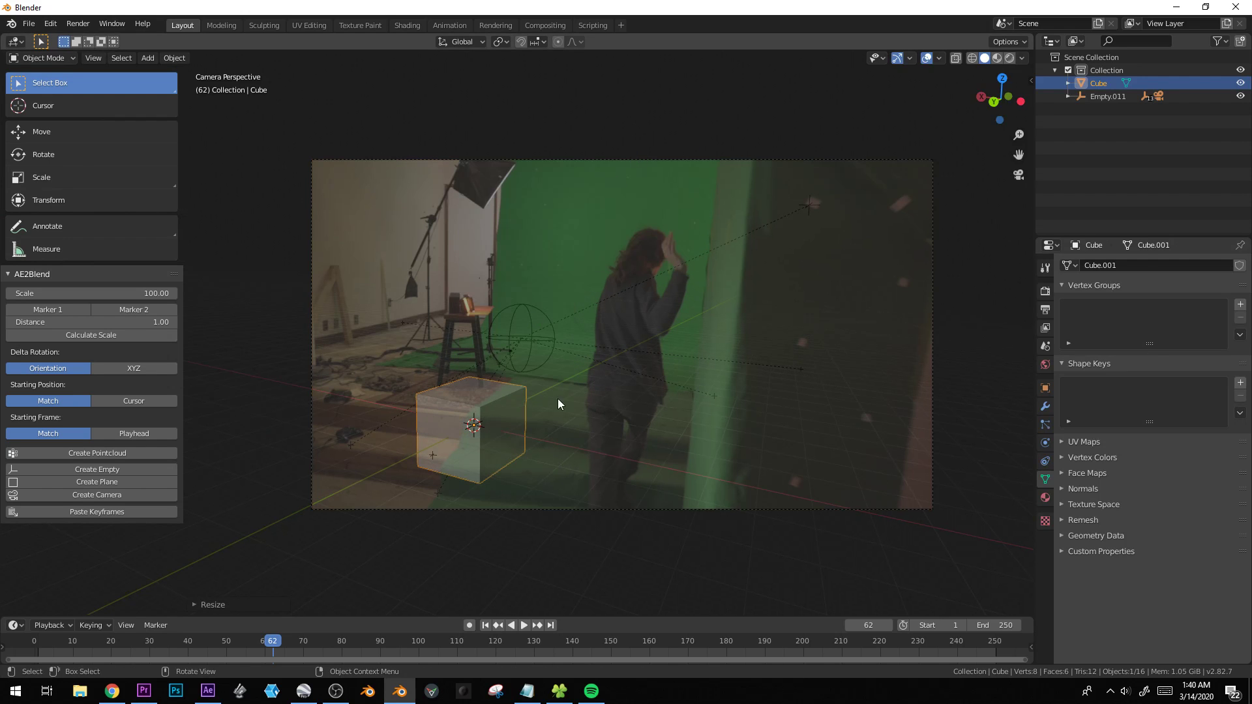
left_click(679, 338)
scroll(626, 352, "down", 1)
key("s")
left_click(671, 338)
key("g")
key("z")
left_click(683, 378)
key("r")
key("z")
key("Escape")
middle_click_drag(516, 310, 503, 401)
key("r")
key("z")
key("Escape")
Rotate the sphere empty about Z and lower it about 0.7 m in camera view, and replay the shot to frame 82.
left_click(424, 300)
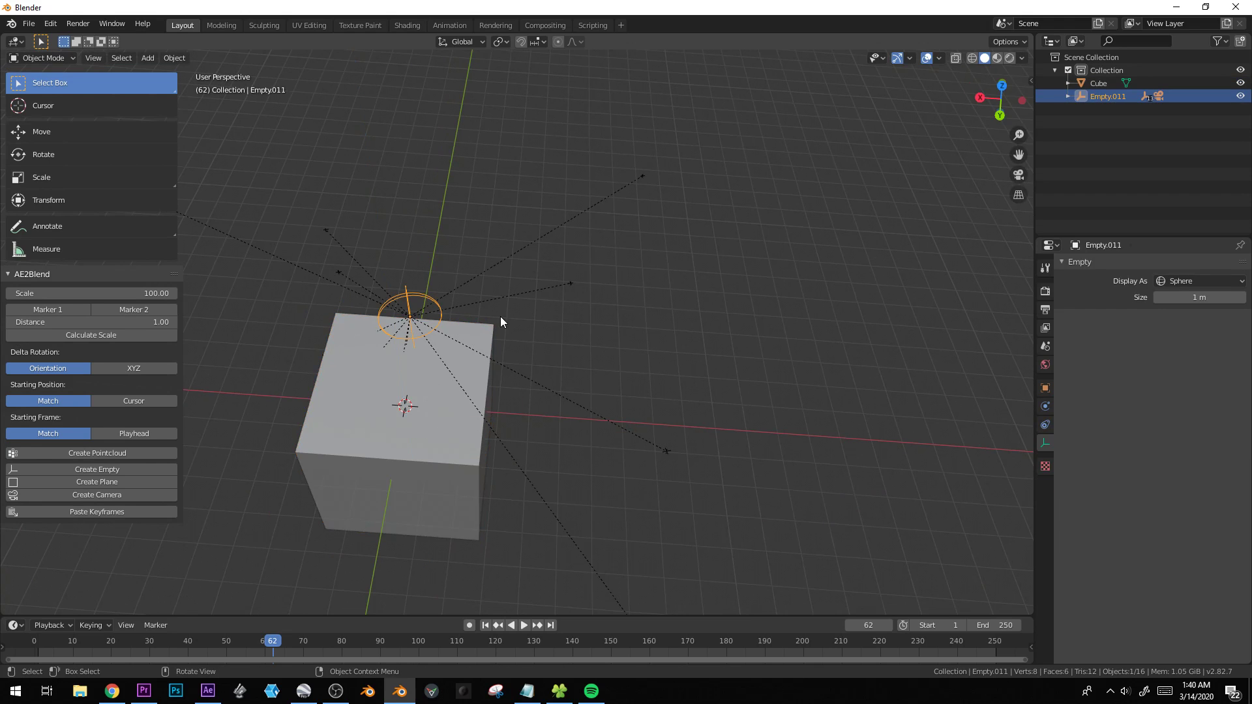
key("KP_0")
key("r")
key("z")
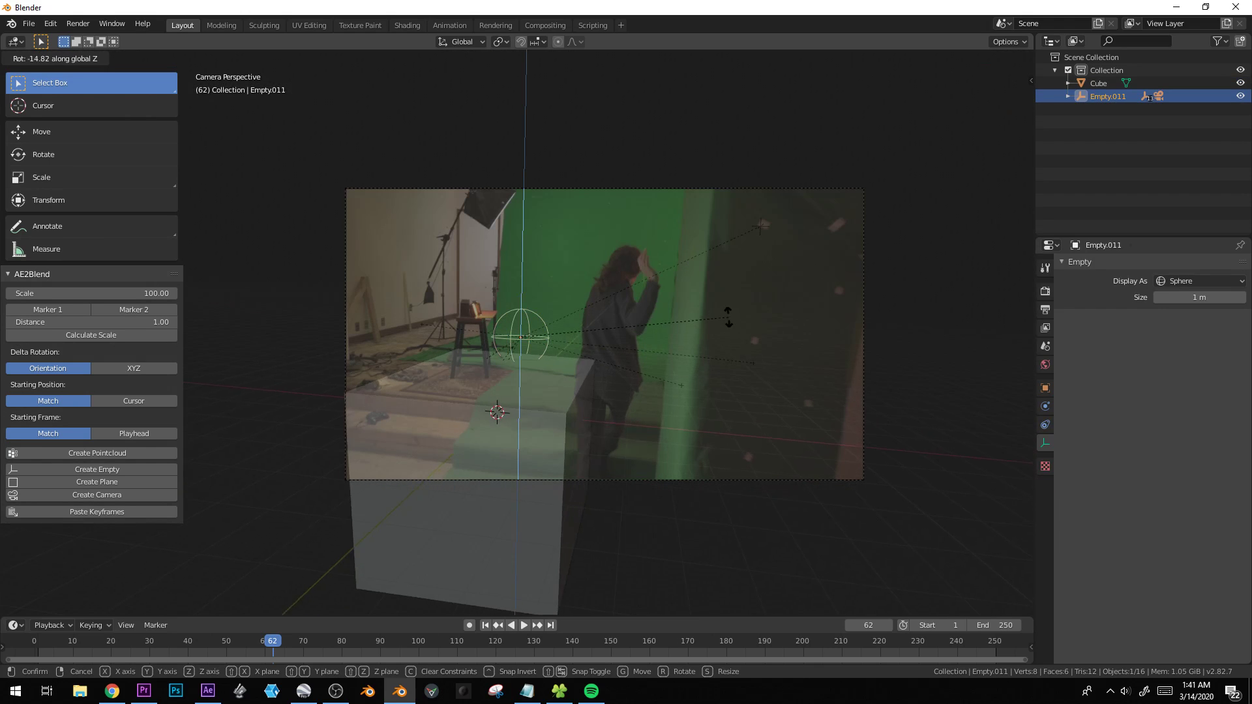
left_click(728, 311)
key("g")
key("z")
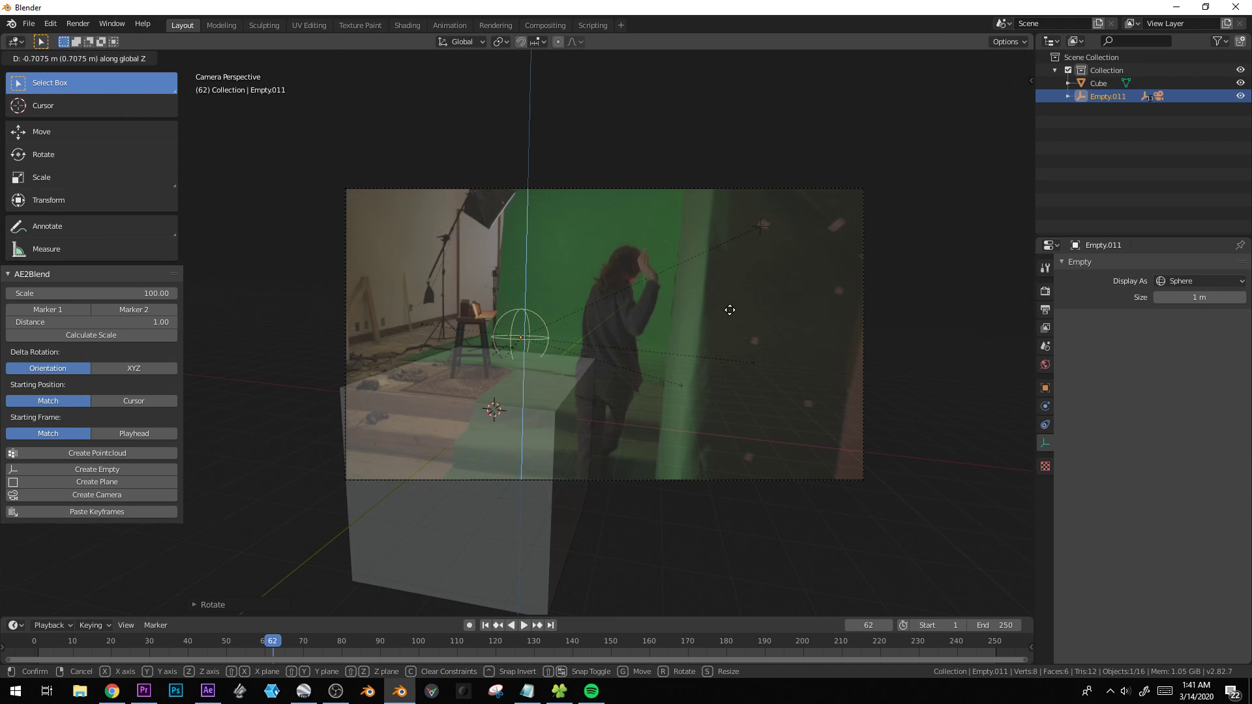
left_click(730, 310)
key("space")
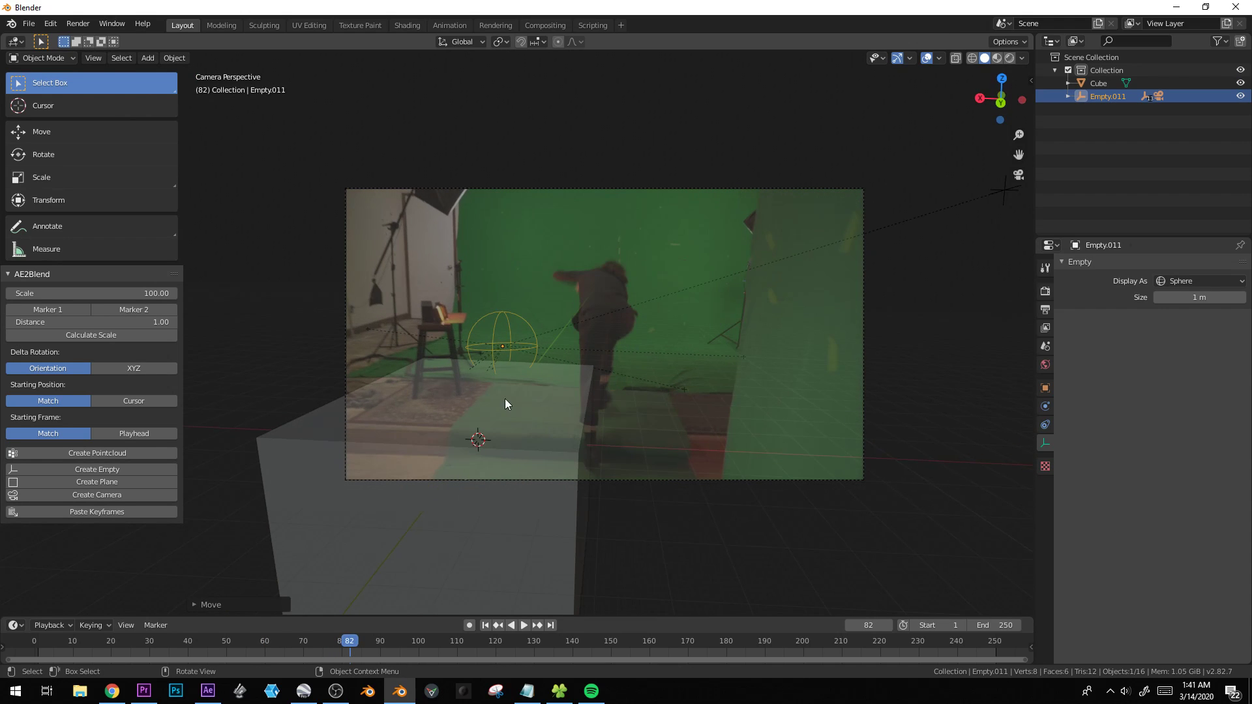
Switch to After Effects, go to frame 40, inspect the C0052.MP4 Comp 1 precomp and its footage layer, and return to Blender.
left_click(208, 691)
left_click_drag(705, 477, 541, 464)
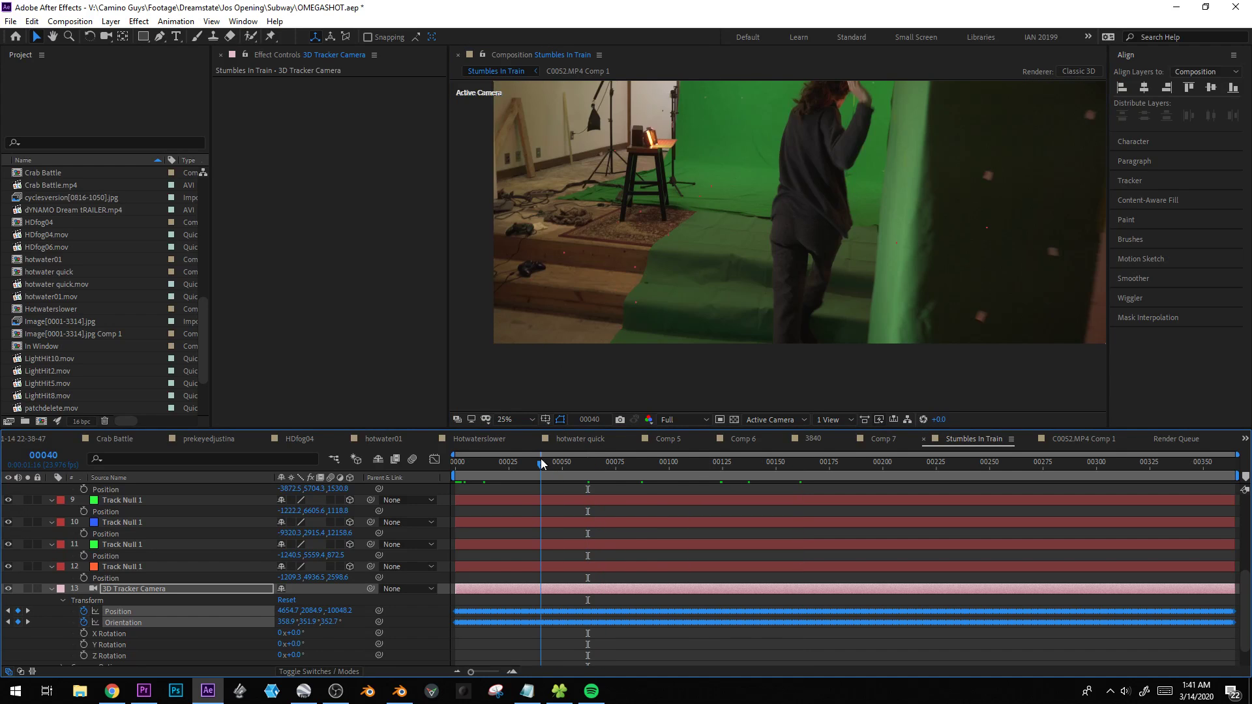
left_click(668, 234)
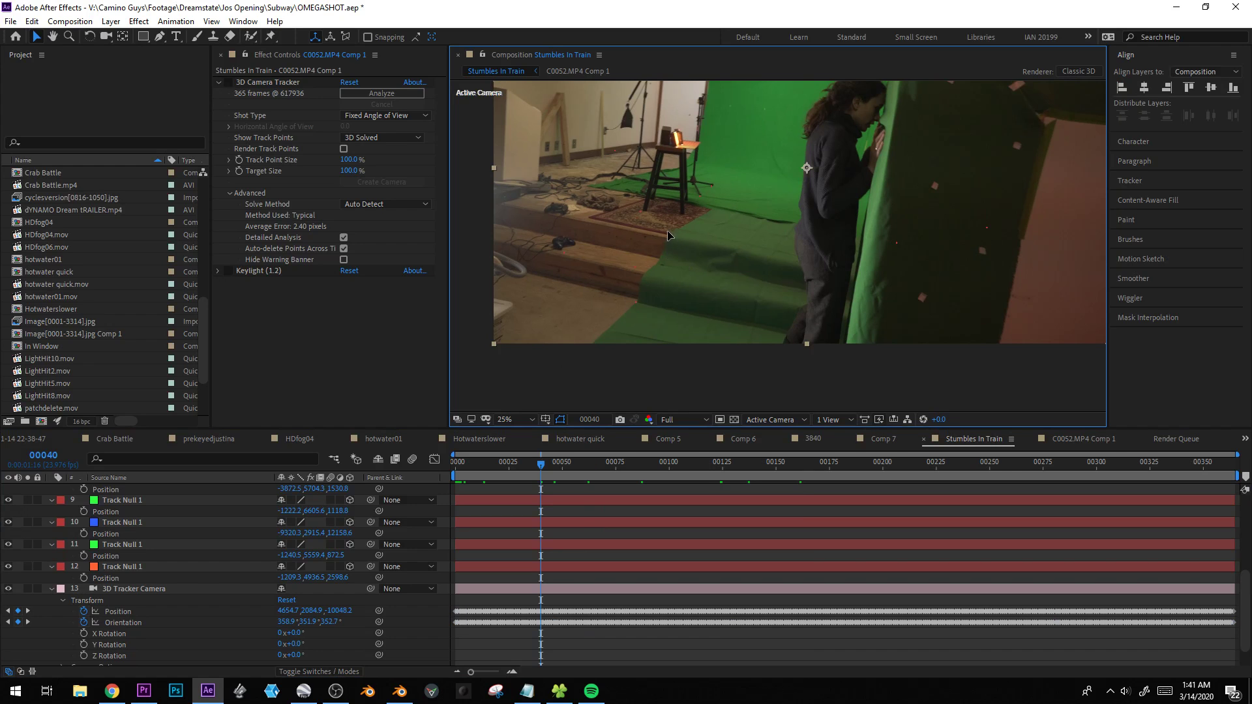
double_click(668, 234)
double_click(668, 236)
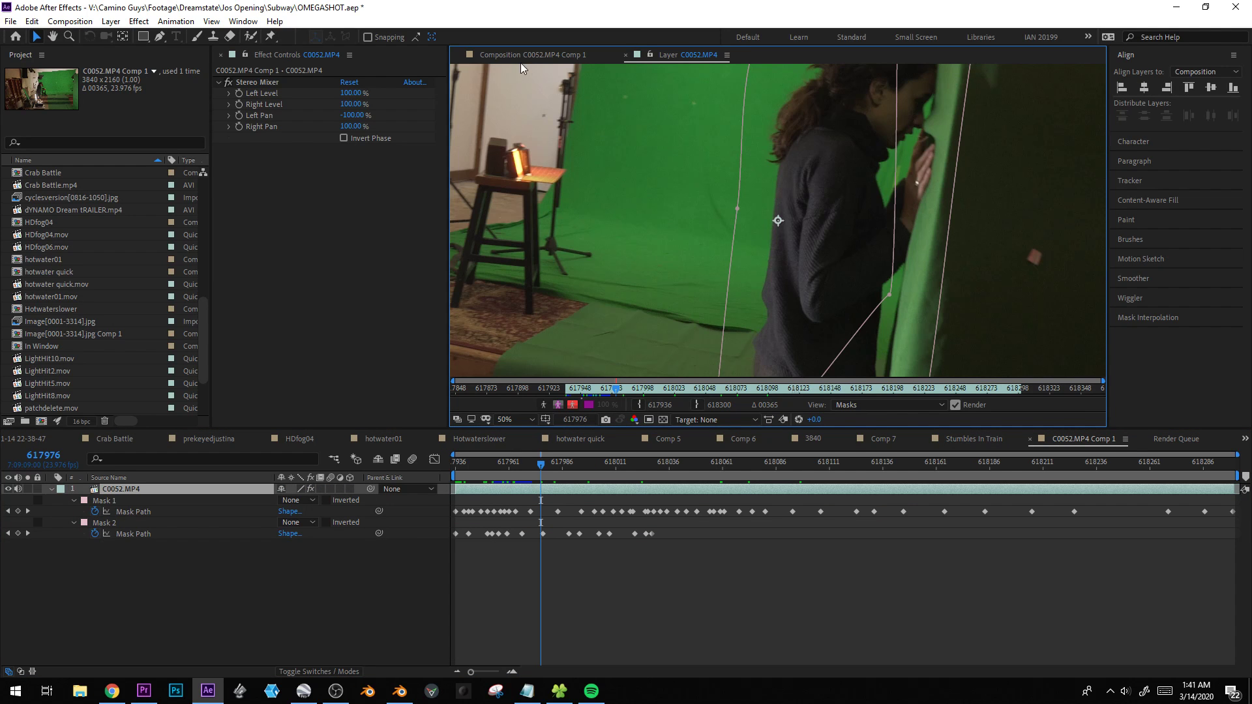
left_click(515, 55)
key("alt+Tab")
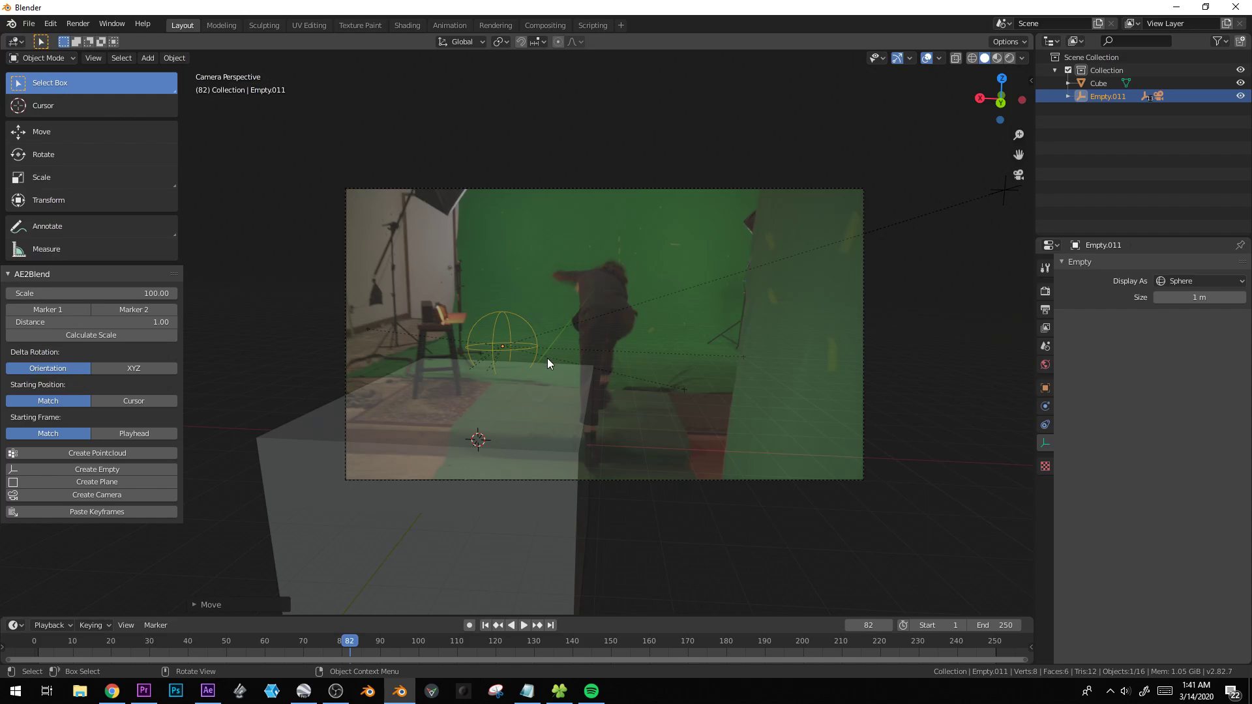
Select the cube and reposition it along the X axis and the Y axis to line up with the footage floor.
left_click(371, 421)
key("g")
key("x")
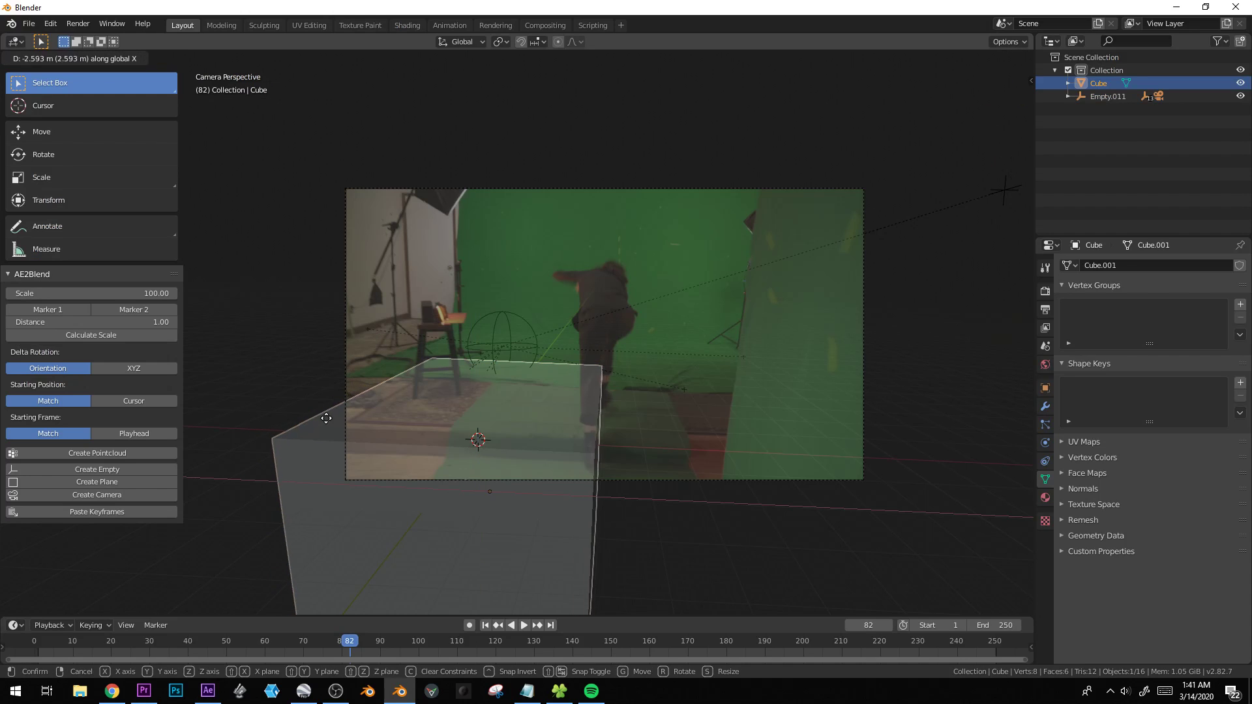
left_click(326, 418)
key("g")
key("y")
left_click(326, 413)
Check the cube's placement in the scene, then lower it along Z in camera view.
middle_click_drag(327, 414, 600, 393)
scroll(377, 451, "down", 5)
key("KP_0")
key("g")
key("z")
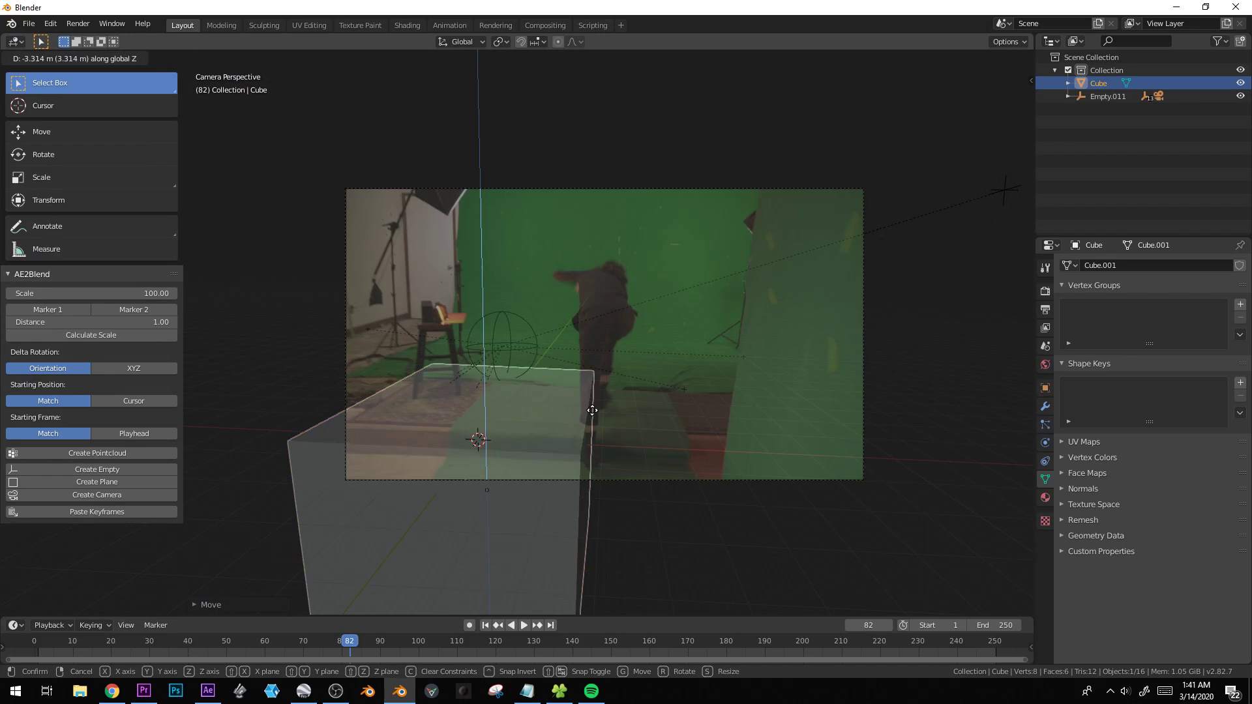
left_click(583, 507)
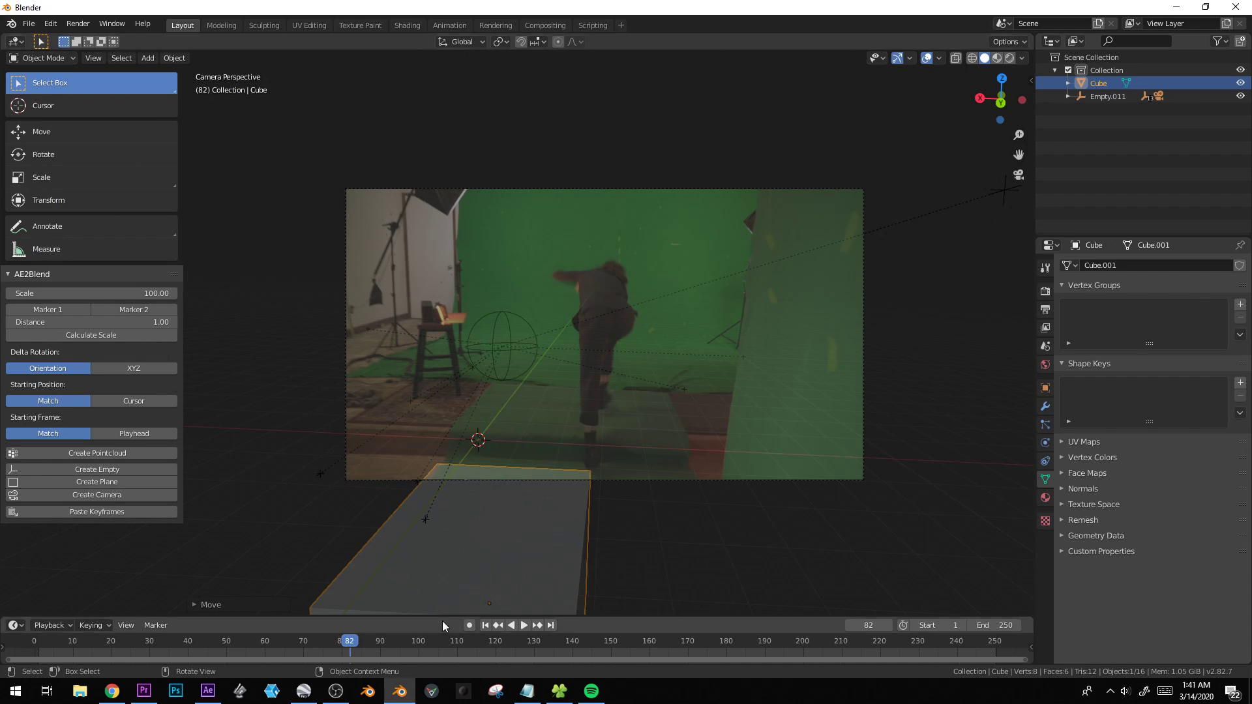
Go to frame 73 and raise the cube along Z until its top lies across the floor in the footage.
left_click_drag(342, 643, 315, 642)
middle_click_drag(471, 504, 497, 380, "shift")
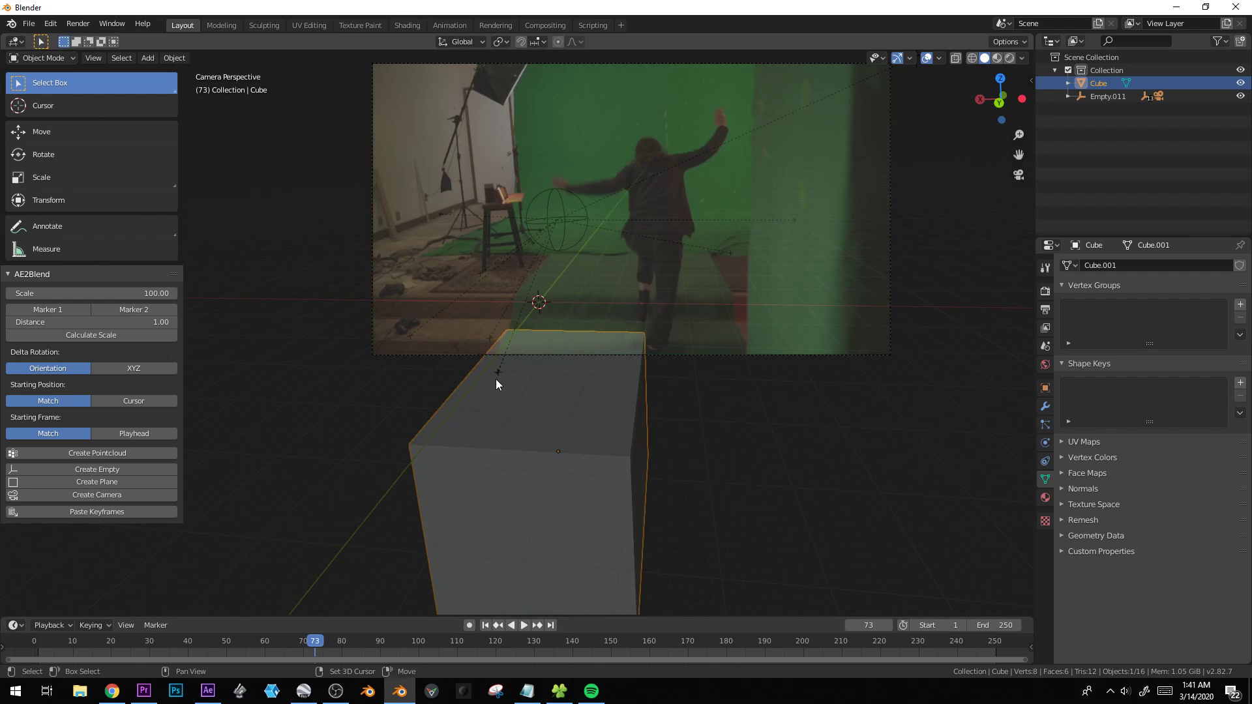
scroll(496, 380, "up", 2)
key("g")
key("z")
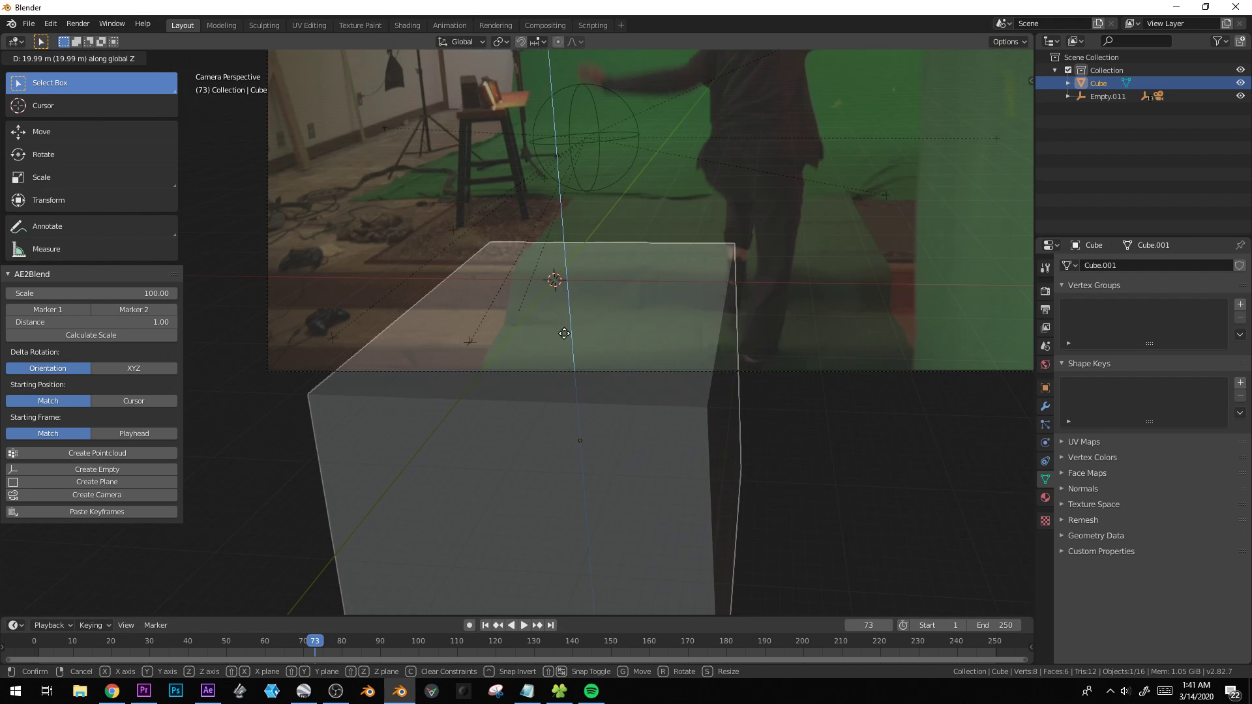
left_click(560, 280)
Move the cube along Y and stretch it along X so its top spans the width of the filmed floor.
key("g")
key("y")
left_click(610, 282)
key("s")
key("z")
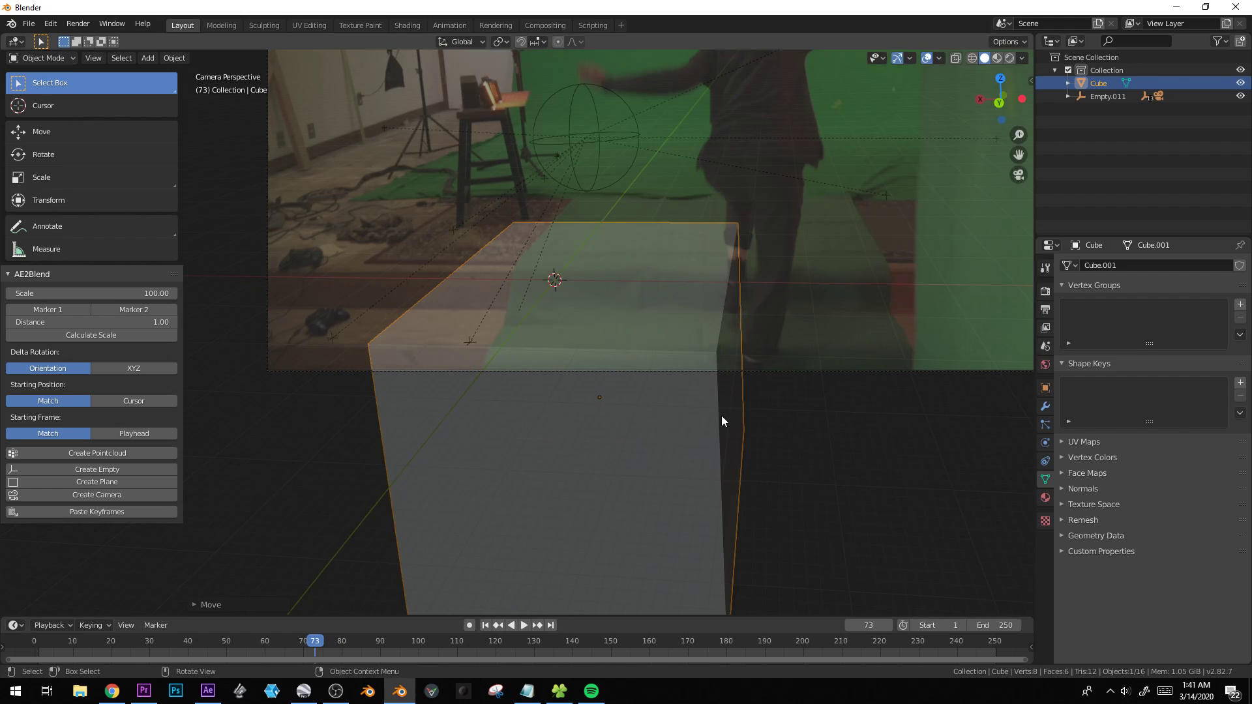
left_click(950, 397)
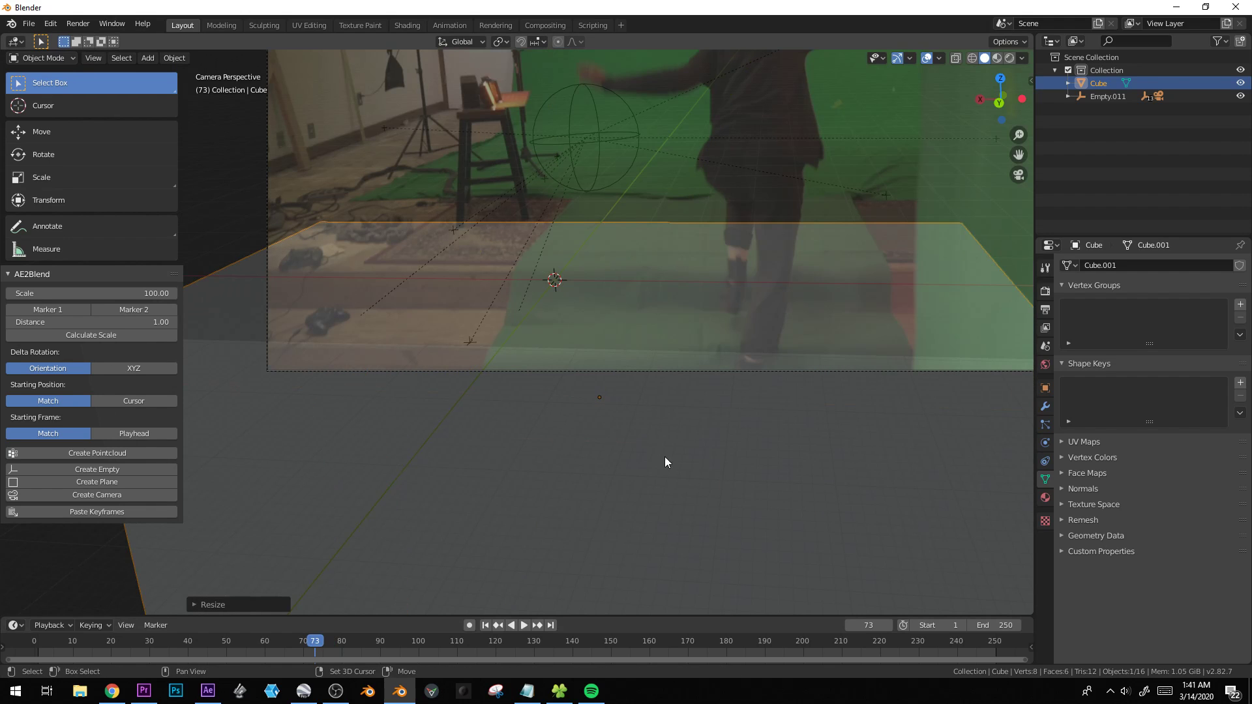
Duplicate the widened cube, offset the copy along Y, and adjust the copy's height along Z.
key("shift+d")
key("y")
left_click(688, 430)
key("g")
key("z")
left_click(694, 419)
Move the duplicate about 2.3 m along Y and fine-tune its height along Z against the footage floor near the stool.
key("g")
key("y")
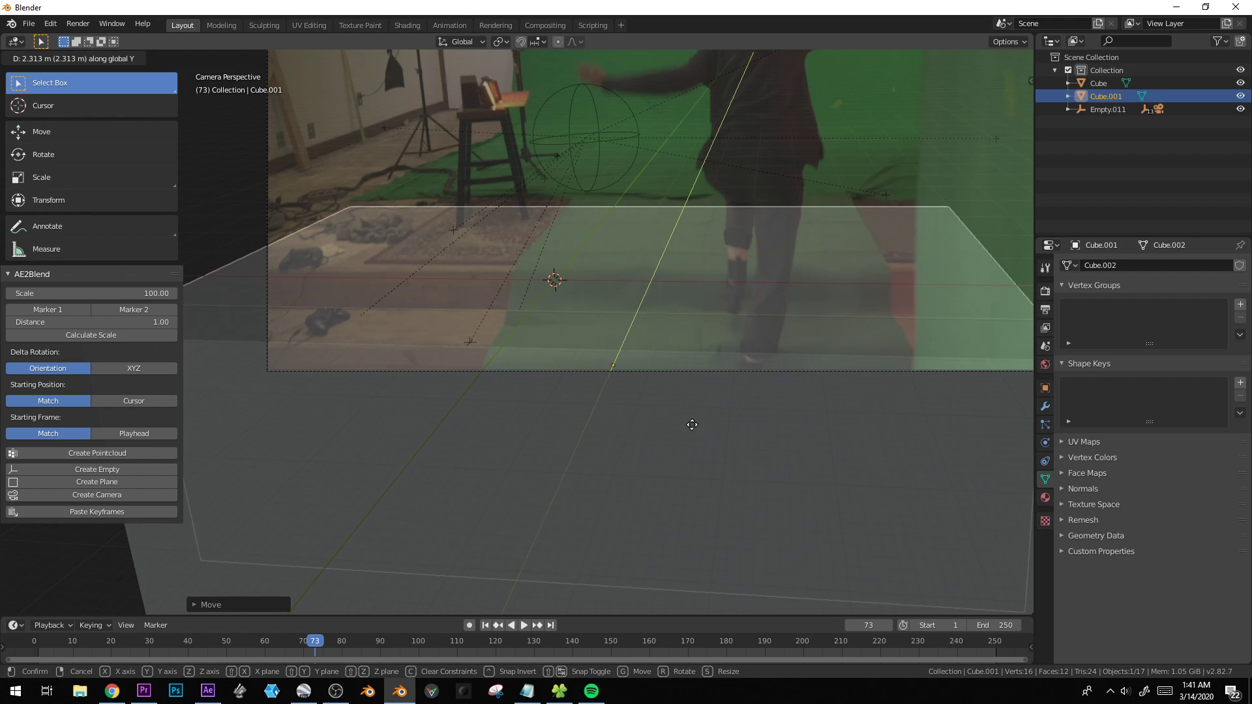
left_click(692, 425)
key("g")
key("z")
left_click(699, 401)
key("g")
key("z")
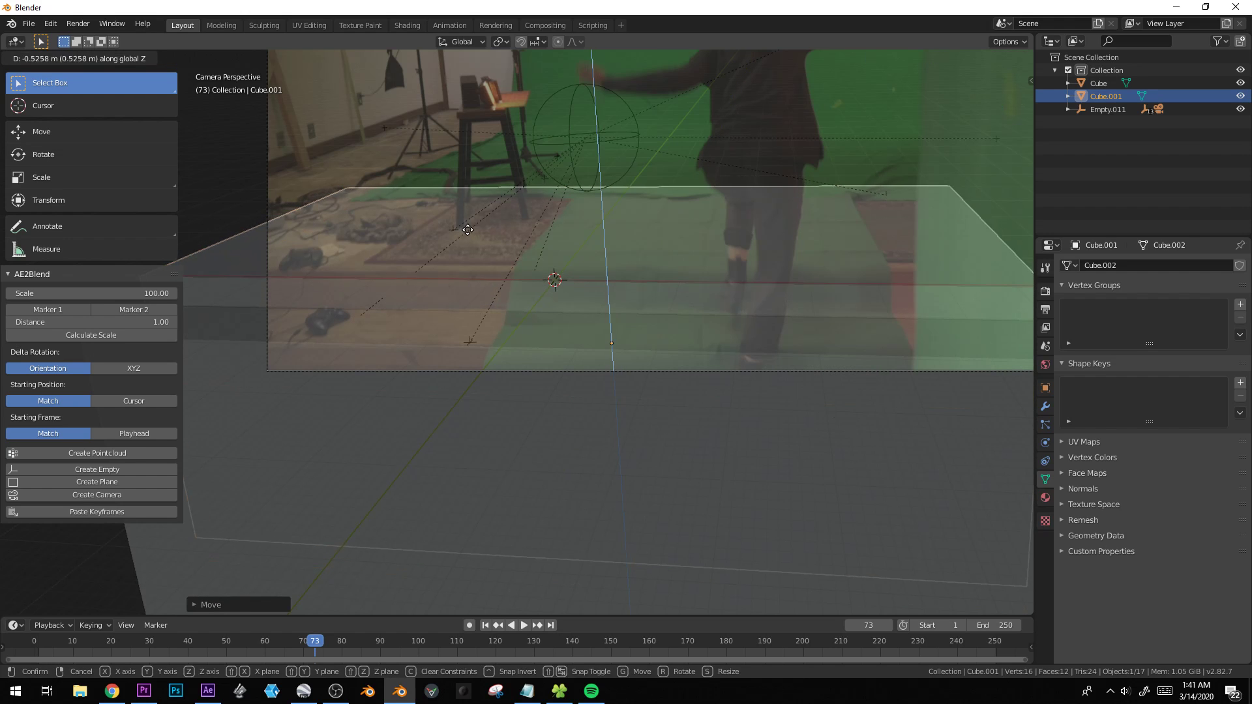
left_click(473, 232)
Edit the duplicate's mesh with X-ray on and move its back face along Y to lengthen the box.
key("Tab")
middle_click_drag(750, 280, 551, 291)
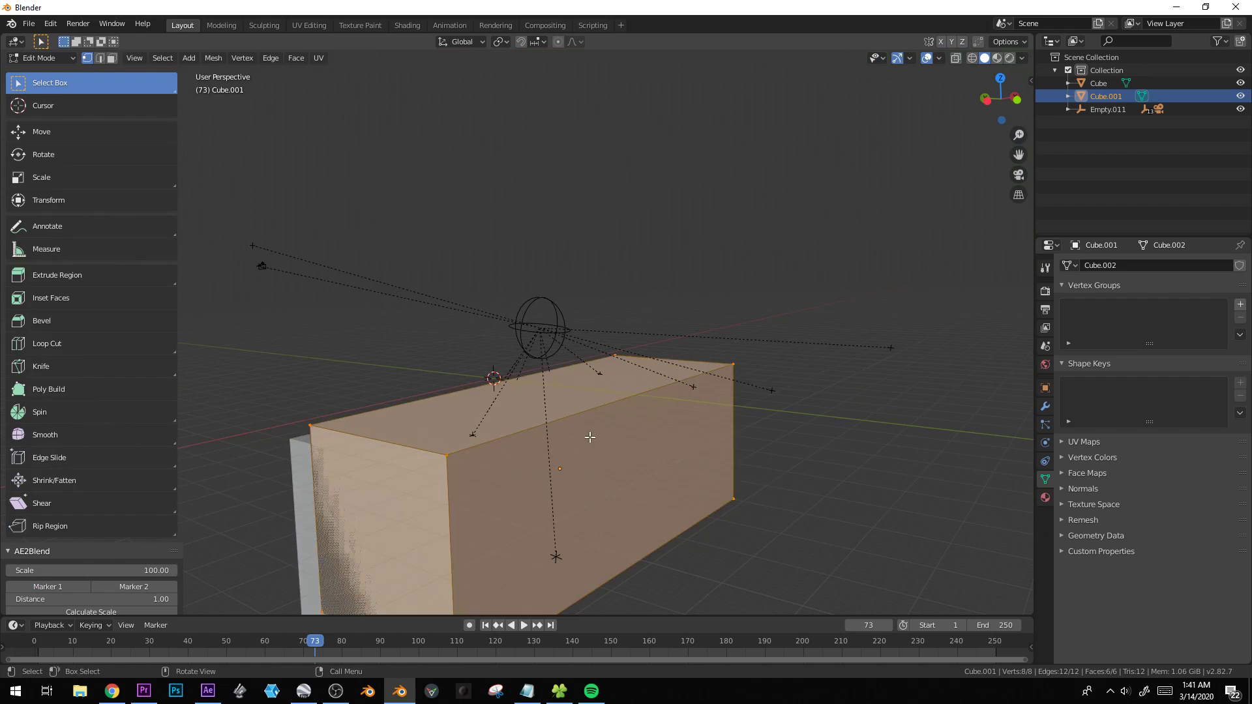
key("alt+z")
left_click(617, 486)
key("3")
left_click(618, 485)
key("g")
key("x")
key("y")
left_click(841, 522)
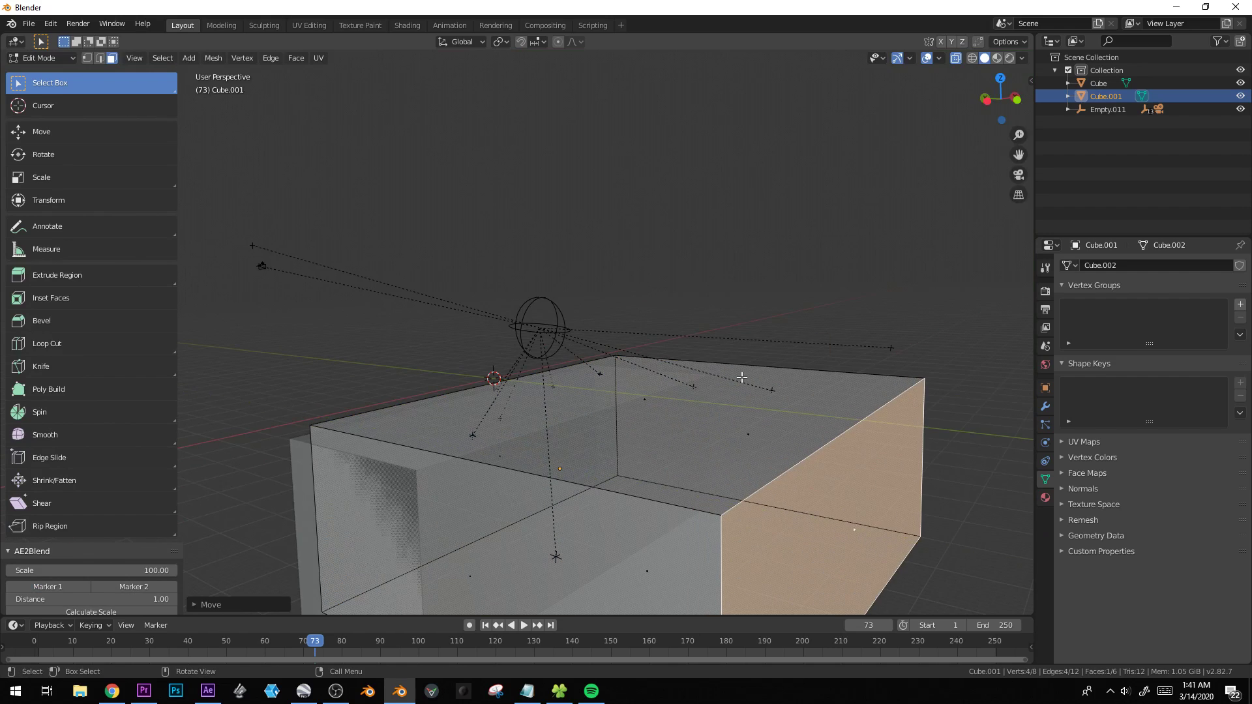
In camera view, move the box's back face about 50 m farther along Y and widen the box by moving both side faces along X.
middle_click_drag(640, 373, 742, 377)
key("KP_0")
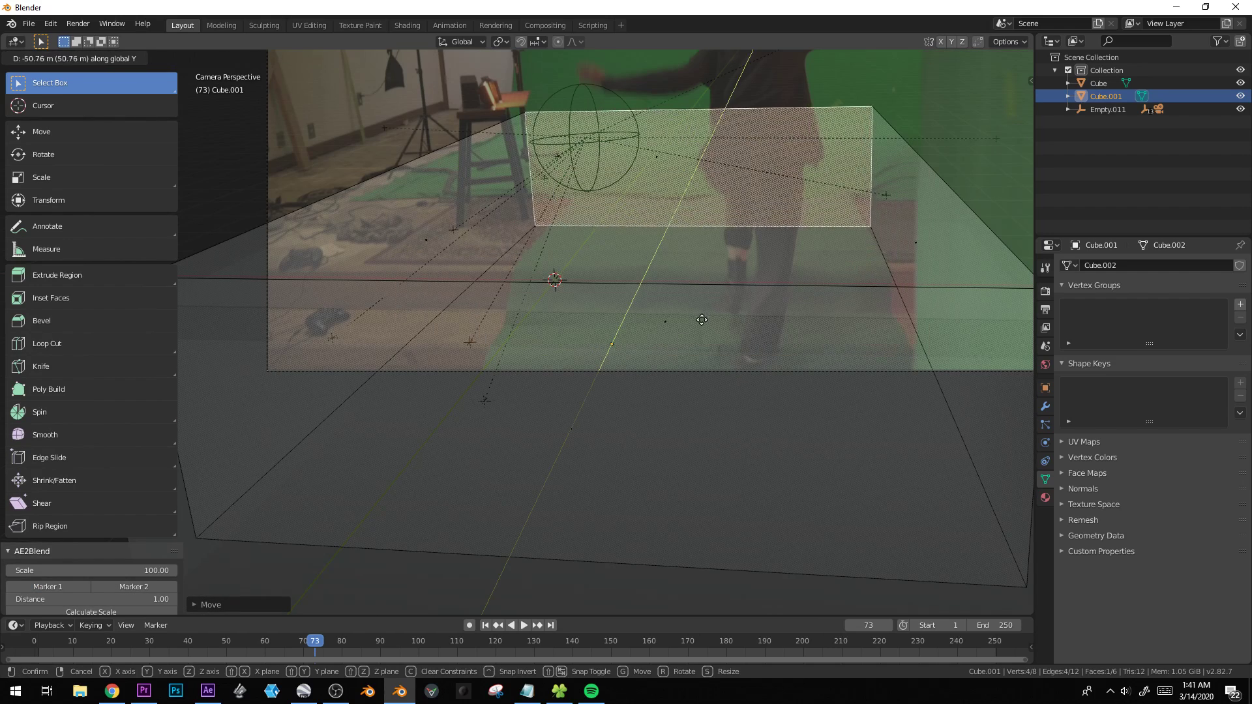
left_click(388, 254)
scroll(387, 254, "down", 3)
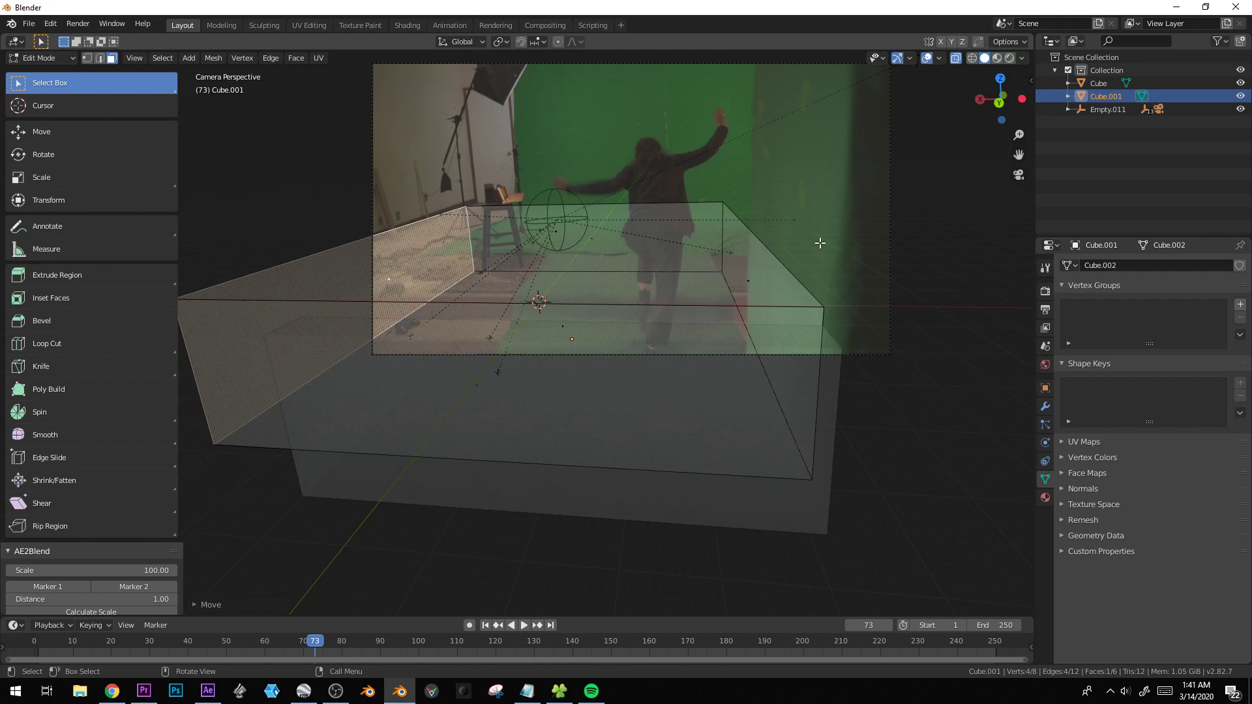
left_click(750, 284)
key("g")
key("x")
left_click(908, 287)
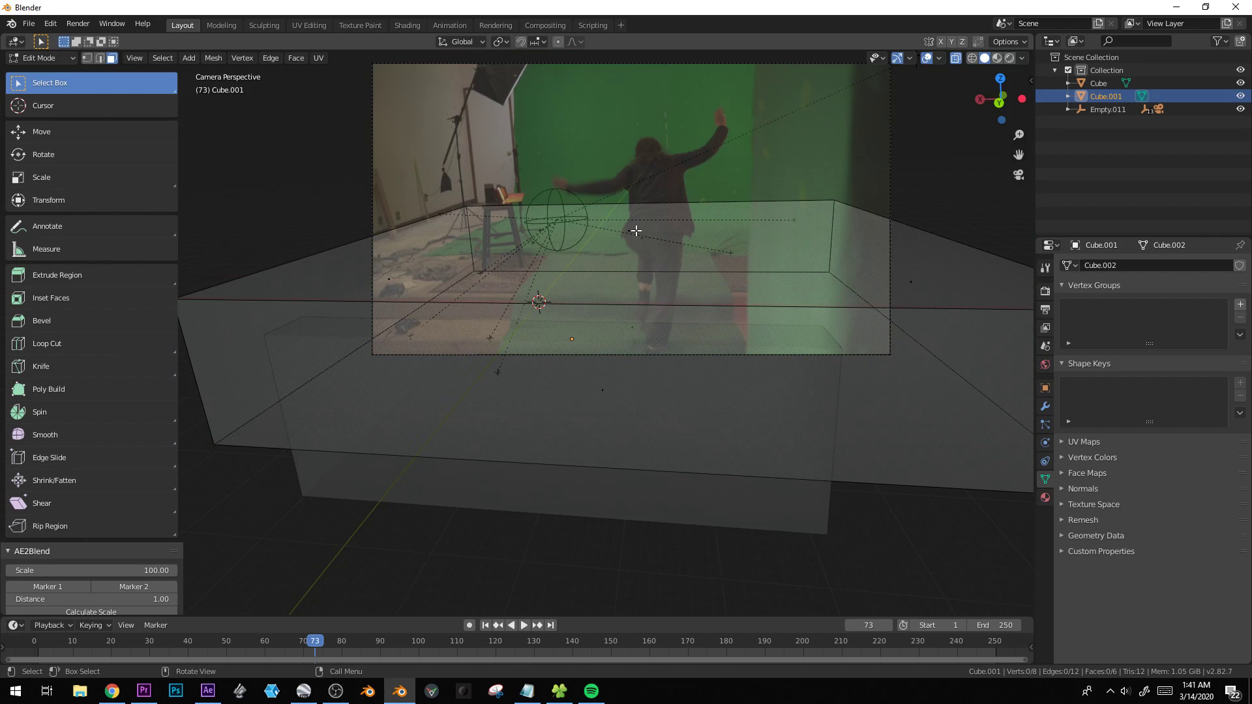
Duplicate the floor box's top face and extrude the copy upward along Z into a tall volume.
left_click(607, 233)
key("shift+d")
key("z")
key("z")
left_click(581, 171)
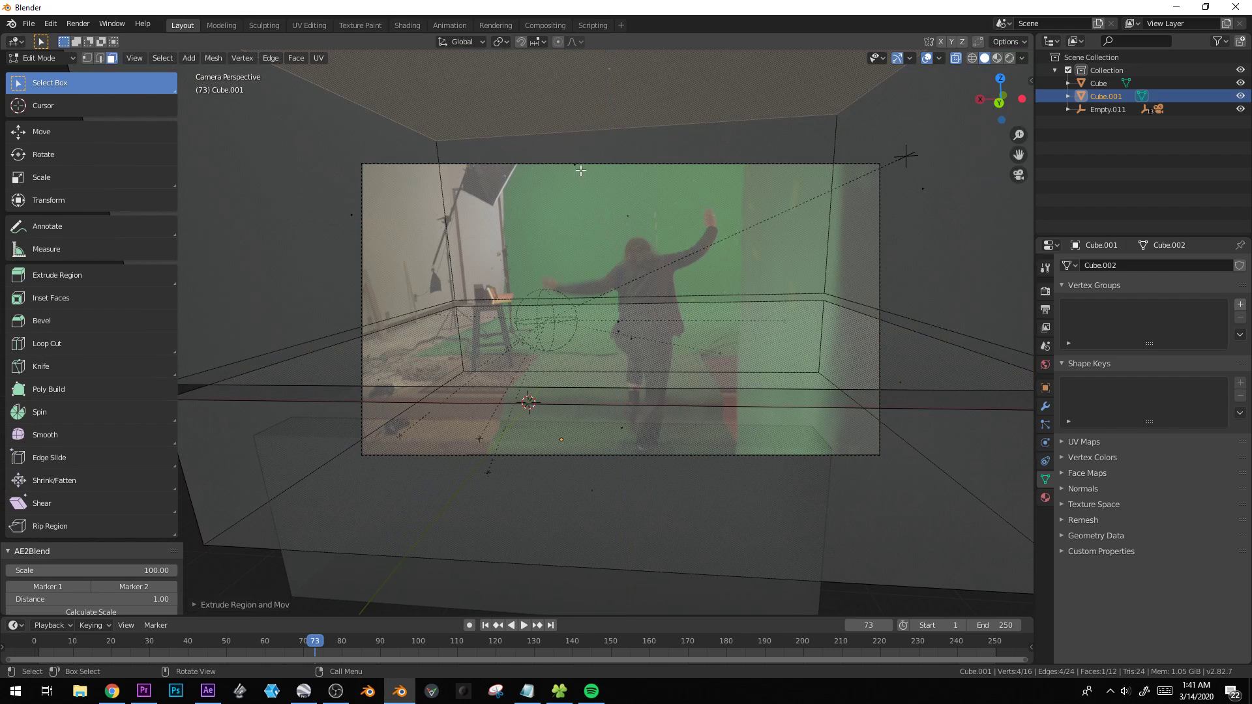
Leave mesh editing and play the shot to frame 101 to check the boxes against the footage.
key("Tab")
key("space")
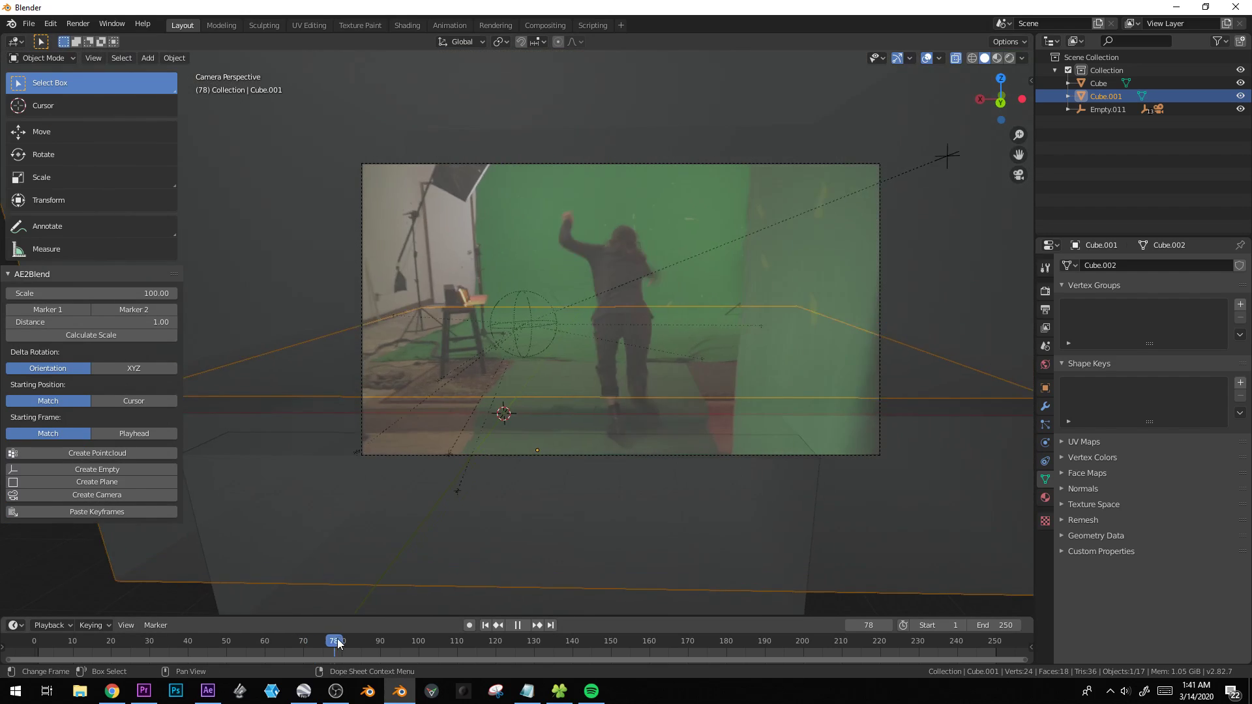
scroll(503, 283, "up", 2)
middle_click_drag(502, 284, 595, 370, "shift")
key("space")
key("space")
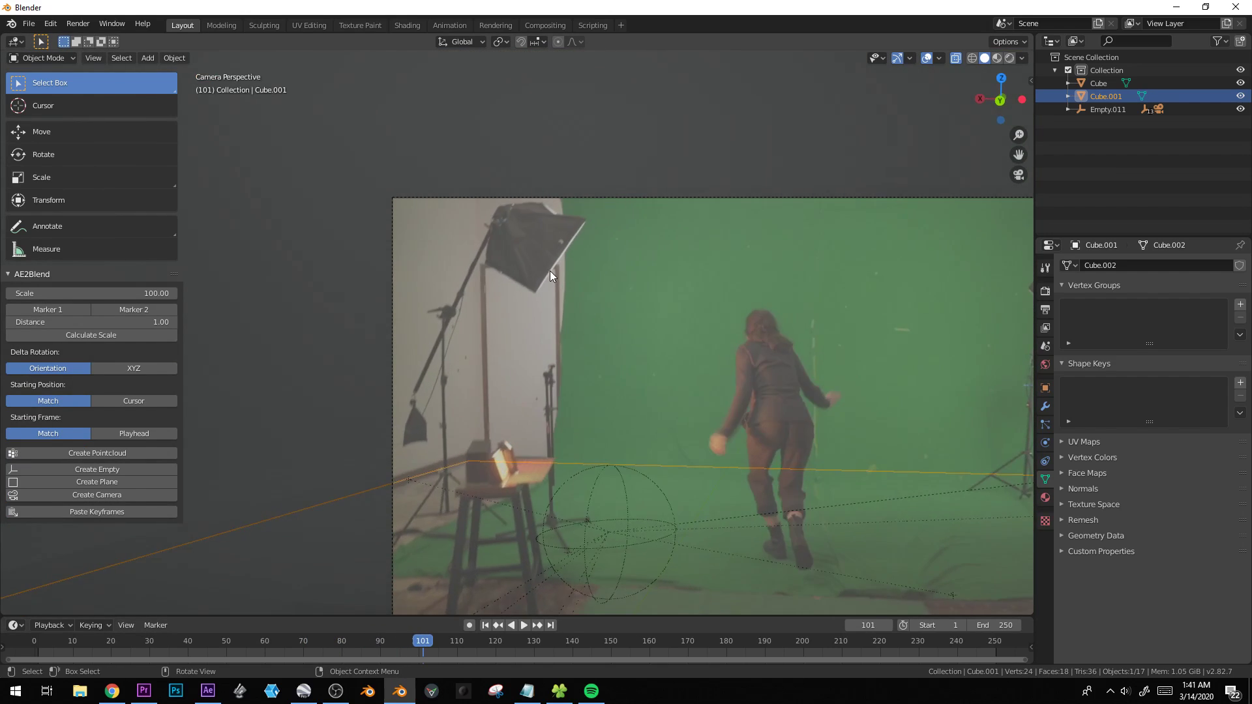
key("Tab")
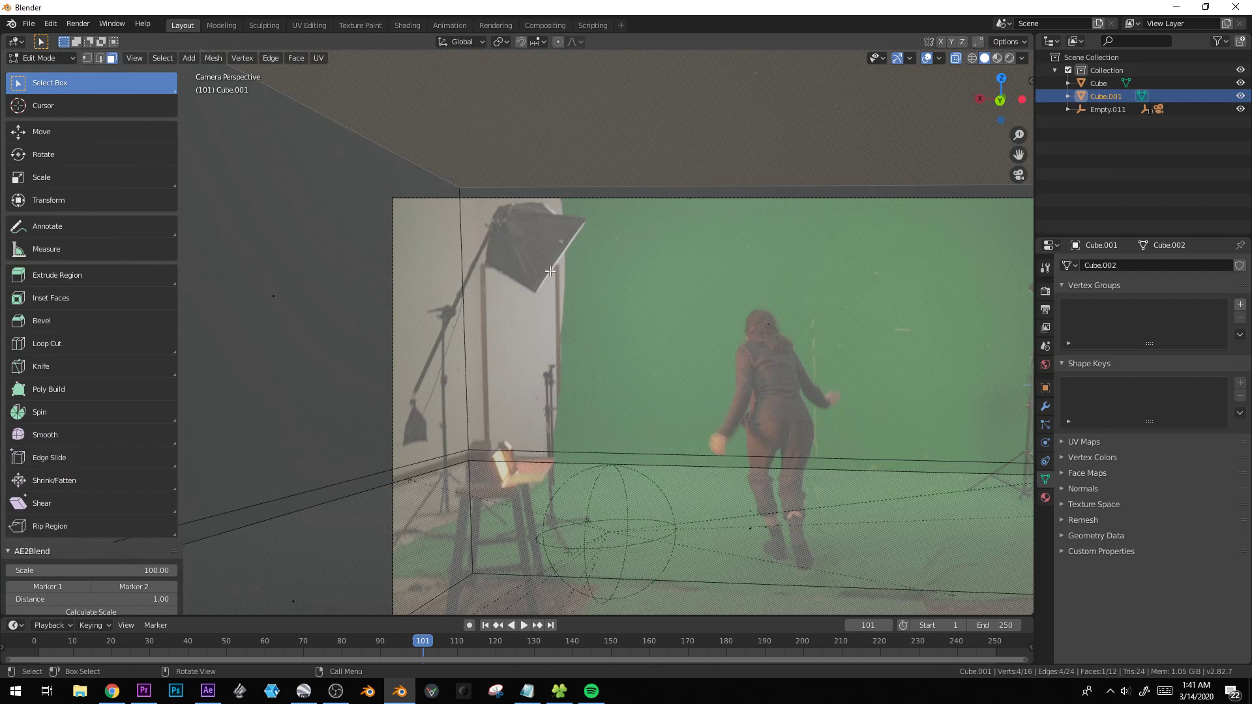
key("a")
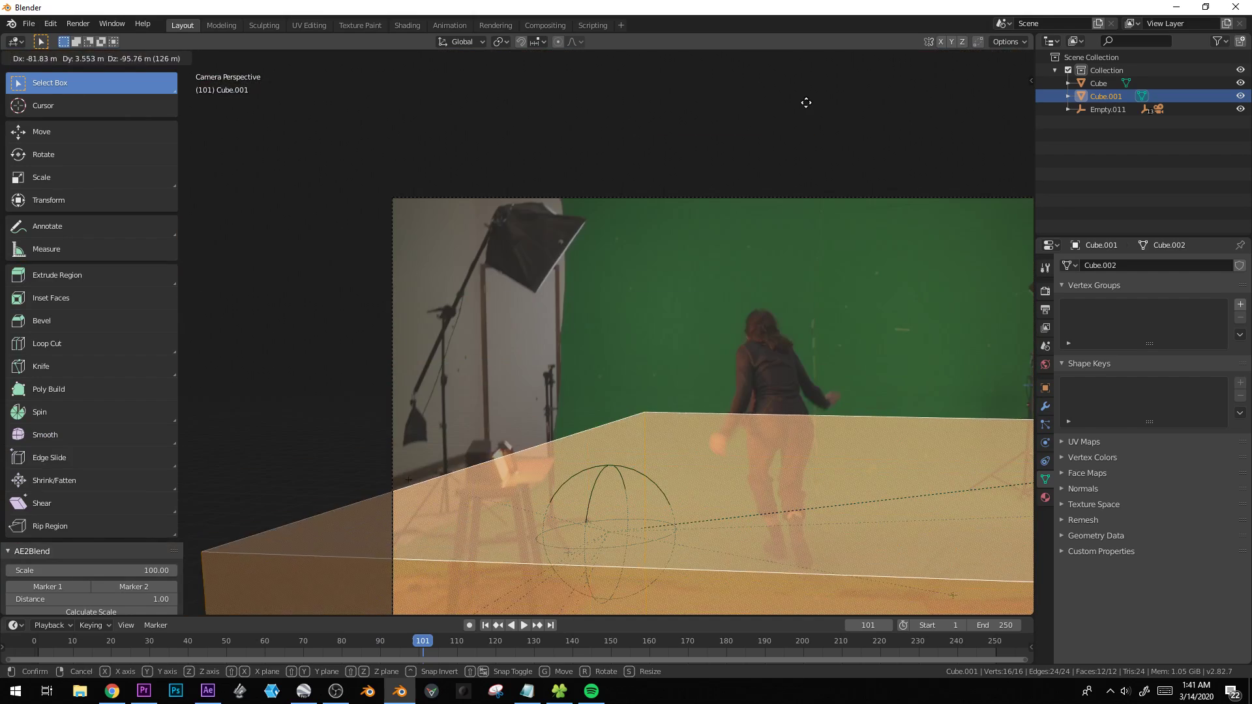
key("Tab")
scroll(634, 320, "down", 3)
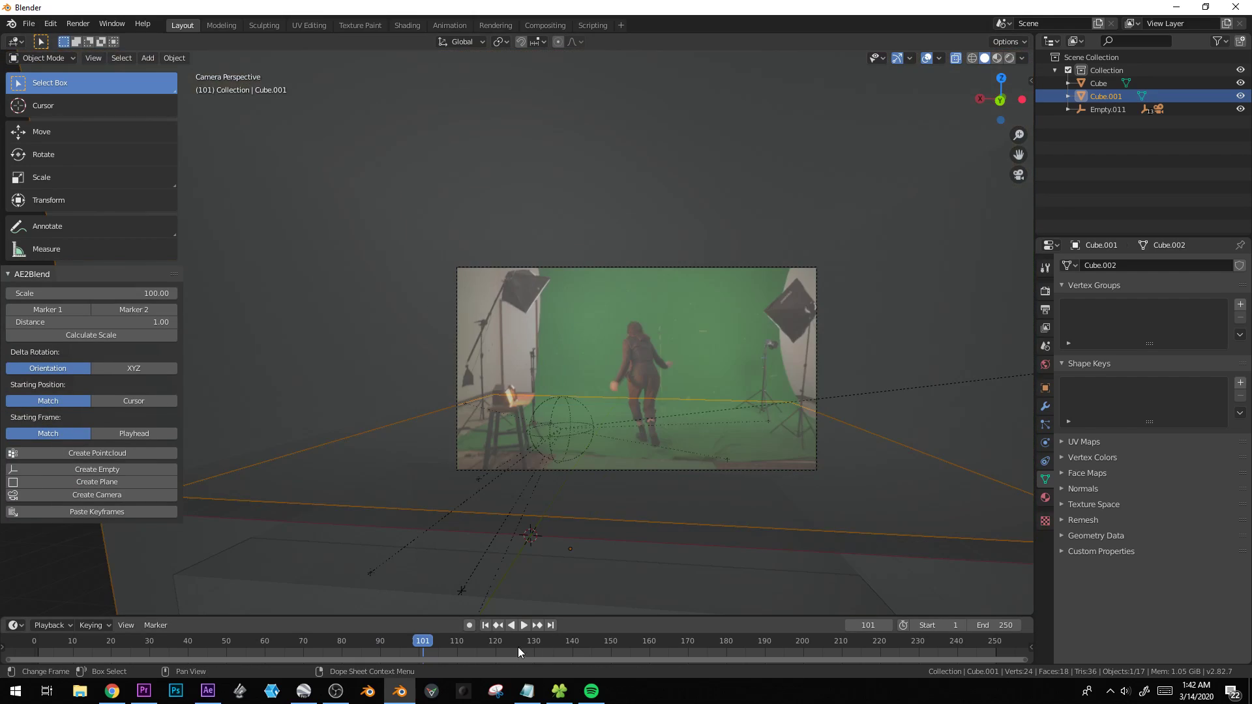
Go to frame 68 and delete all faces of the tall extruded volume from the duplicate's mesh.
left_click_drag(518, 647, 296, 640)
key("Tab")
key("alt+a")
key("a")
key("x")
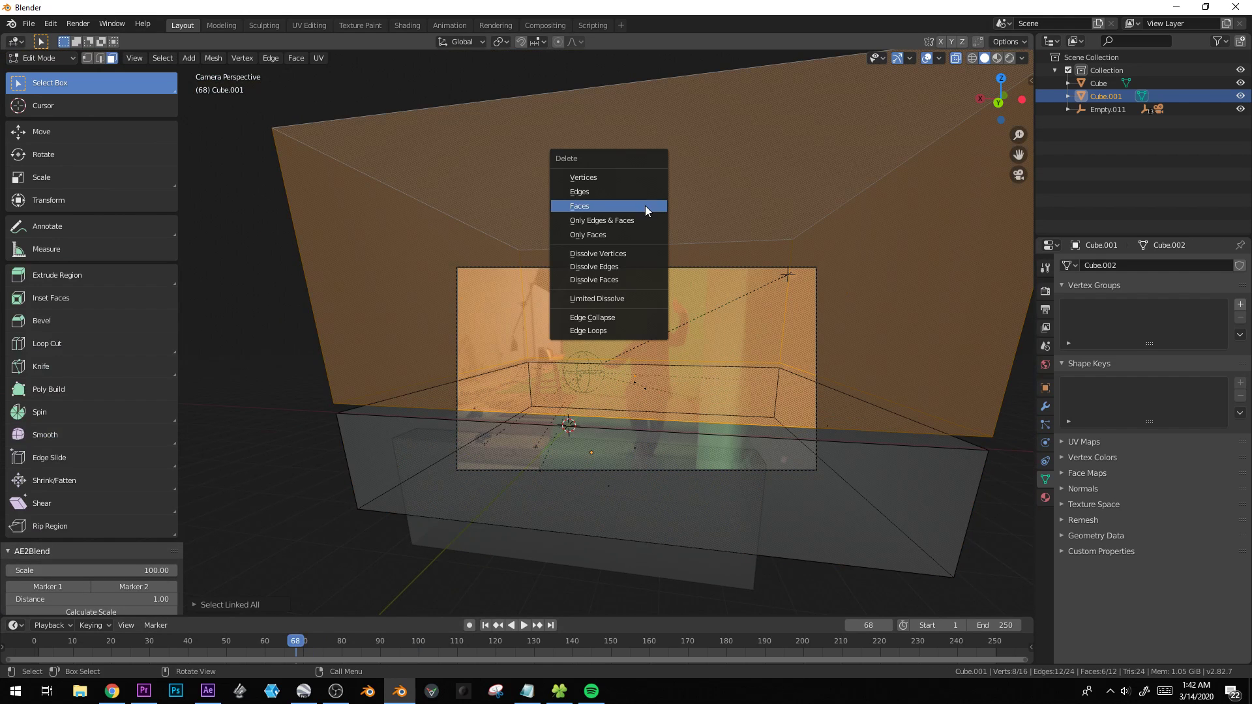
left_click(644, 205)
key("Tab")
key("Tab")
Duplicate the floor box's top face in top view and scale the copy down.
middle_click_drag(750, 353, 659, 308, "shift")
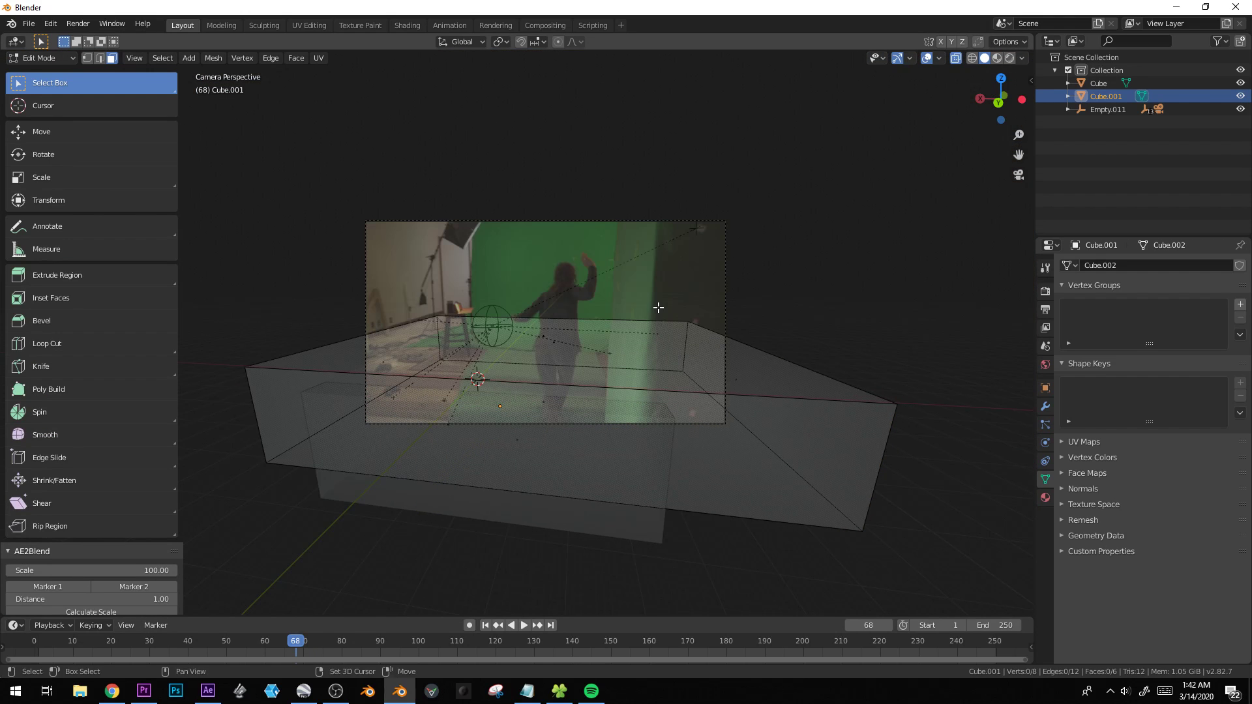
left_click(559, 355)
scroll(564, 295, "up", 2)
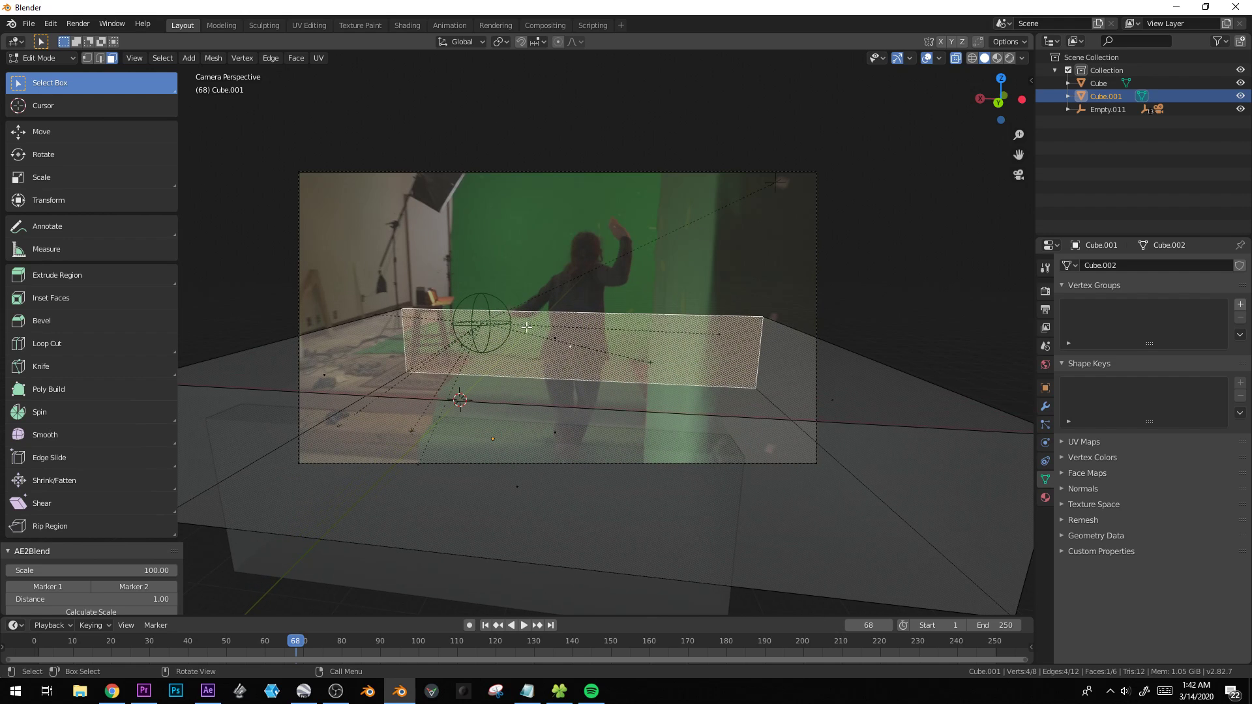
left_click(555, 329)
key("KP_7")
scroll(666, 410, "down", 4)
key("shift+d")
left_click(659, 316)
key("s")
left_click(502, 300)
Scale the copied face along Y, position it at the floor box's camera-side edge under the green wall, and return to camera view.
key("s")
key("y")
left_click(578, 285)
key("g")
left_click(587, 213)
key("s")
key("y")
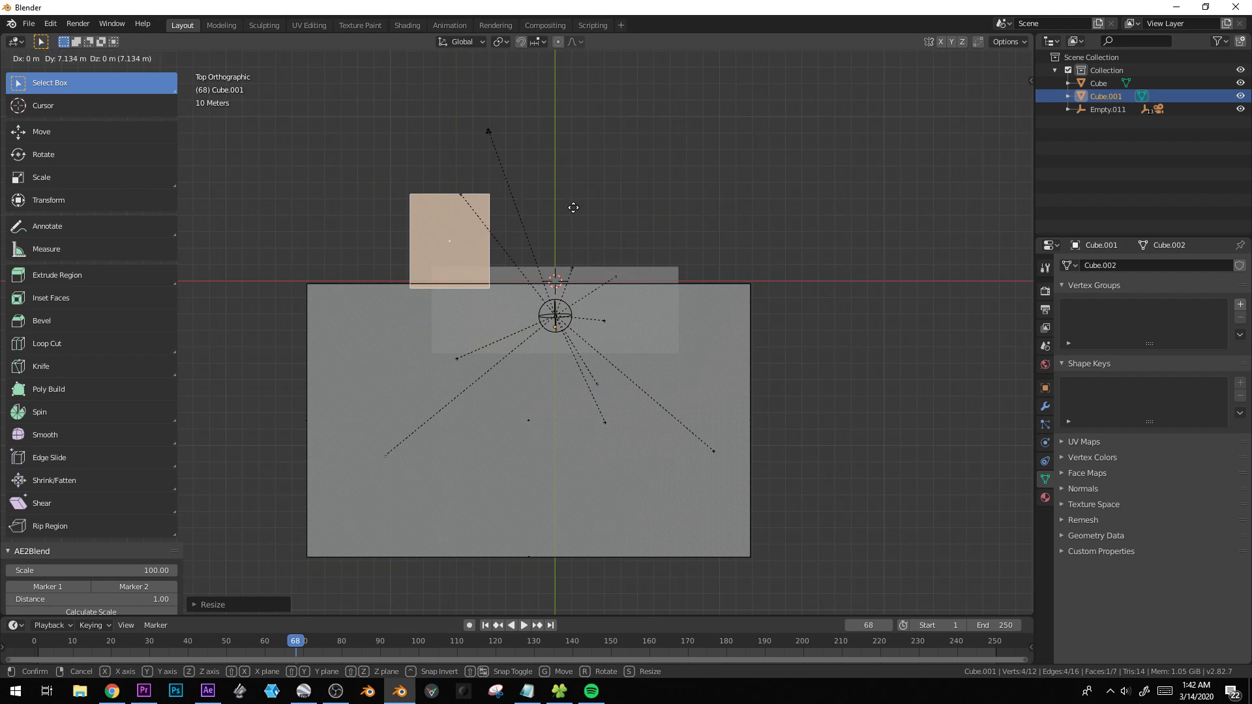
key("KP_0")
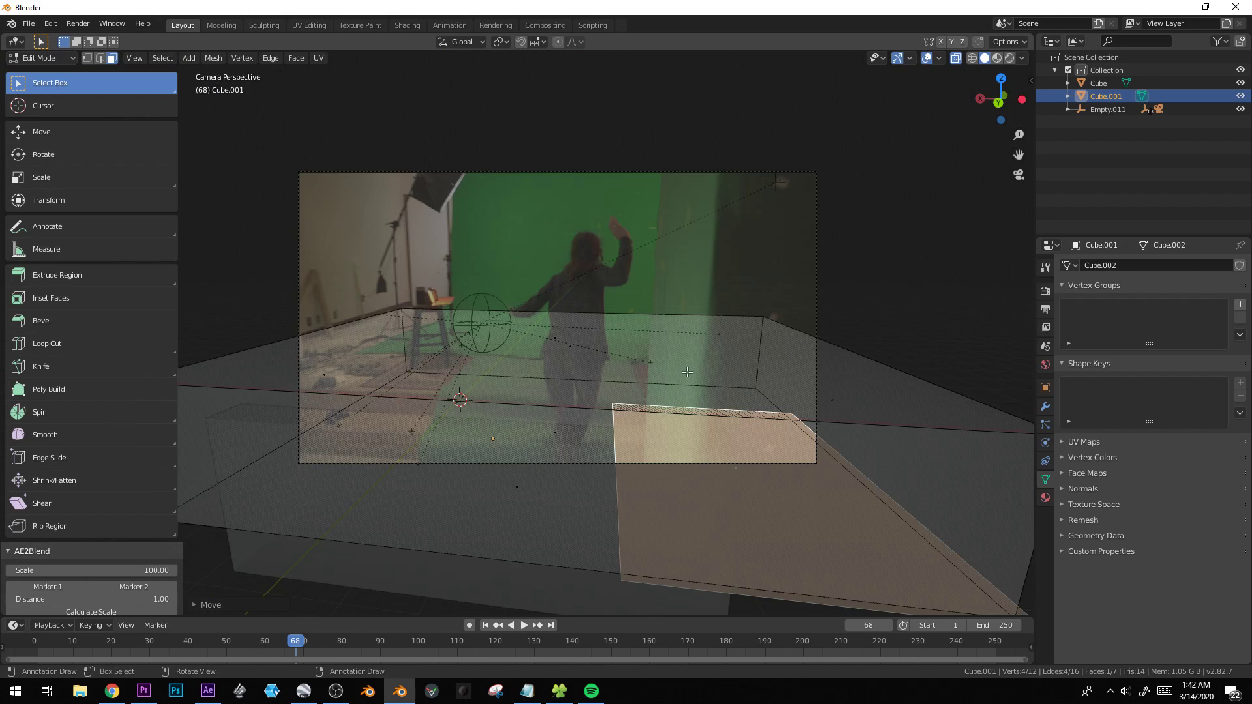
Extrude the copied face upward into a tall block covering the green wall in the footage.
key("e")
left_click(724, 196)
scroll(721, 196, "down", 1)
Select the whole wall block, shift it along X, and scale it along X to fit the green wall.
key("ctrl+l")
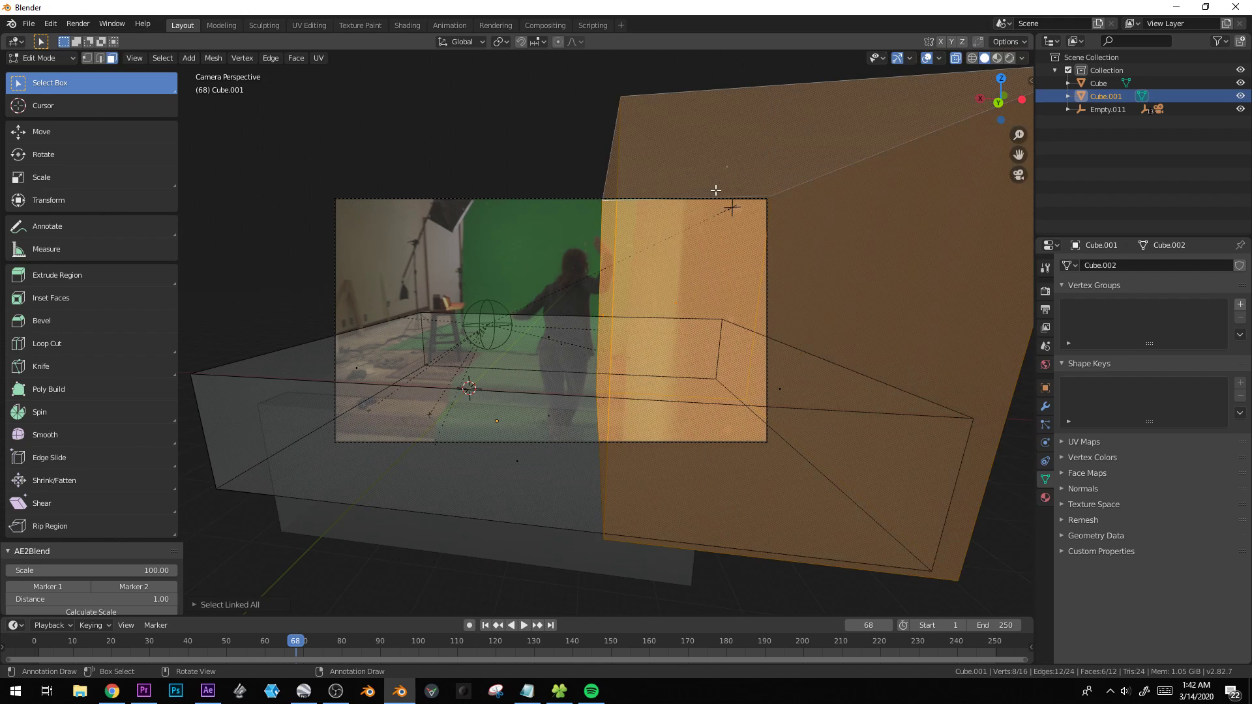
key("g")
key("x")
left_click(747, 187)
key("s")
key("x")
left_click(516, 225)
Select the wall block's back face, move it along Y, and leave mesh editing in camera view.
key("Tab")
key("Tab")
middle_click_drag(594, 329, 626, 366)
scroll(626, 366, "down", 2)
key("alt+z")
key("alt+z")
middle_click_drag(688, 196, 721, 197)
left_click(597, 134)
key("g")
key("x")
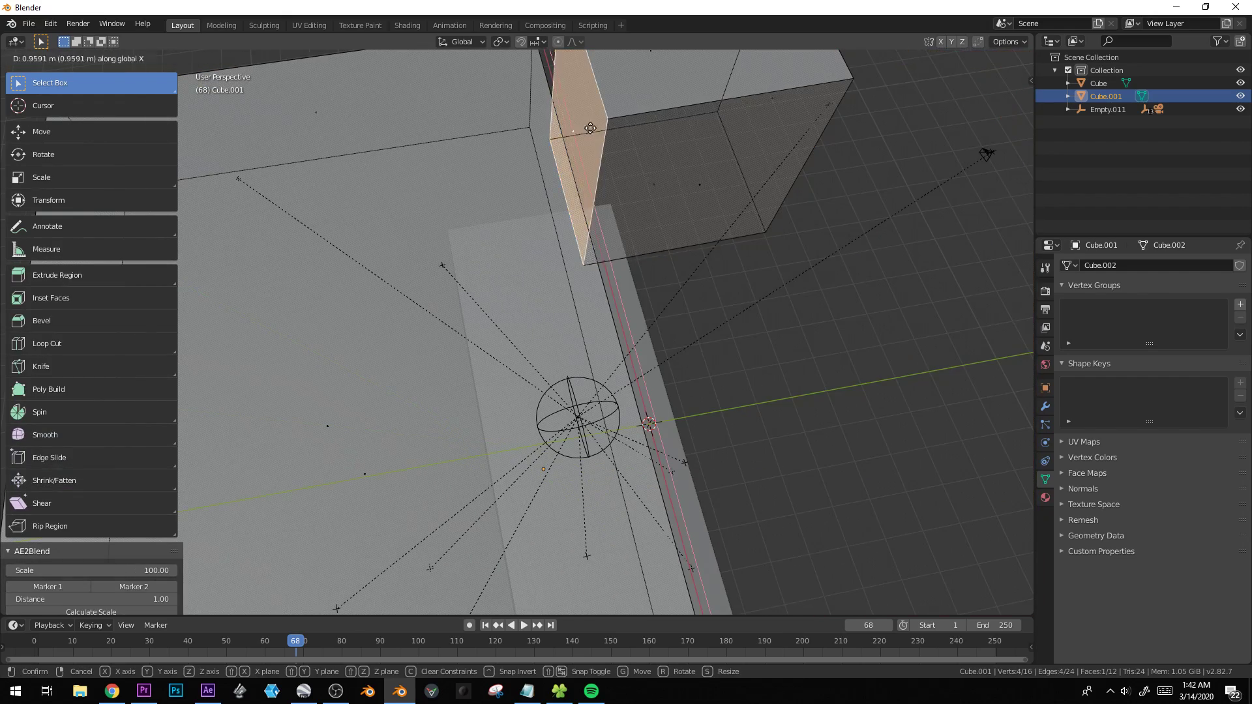
key("y")
left_click(605, 127)
key("KP_0")
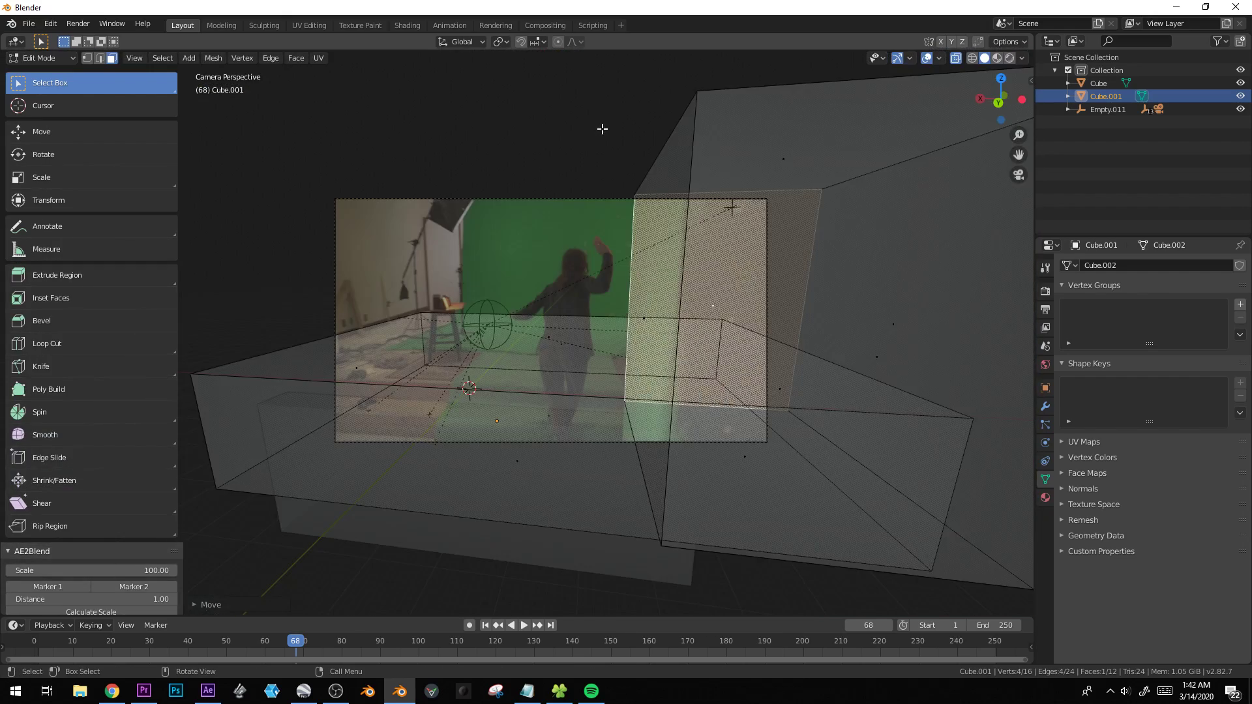
key("Tab")
Deselect everything and play the shot from frame 17 to frame 84 to check the wall block against the footage.
key("space")
left_click(254, 645)
left_click_drag(255, 644, 100, 630)
key("space")
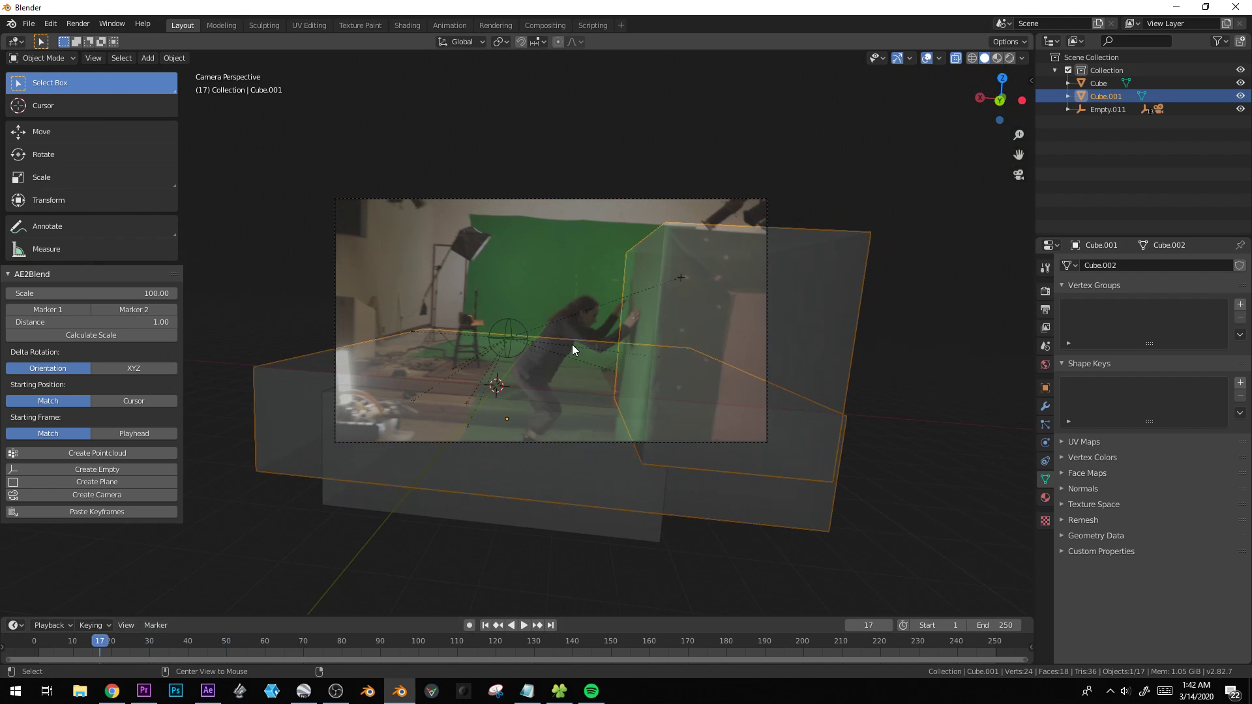
key("alt+a")
scroll(572, 345, "up", 2)
key("space")
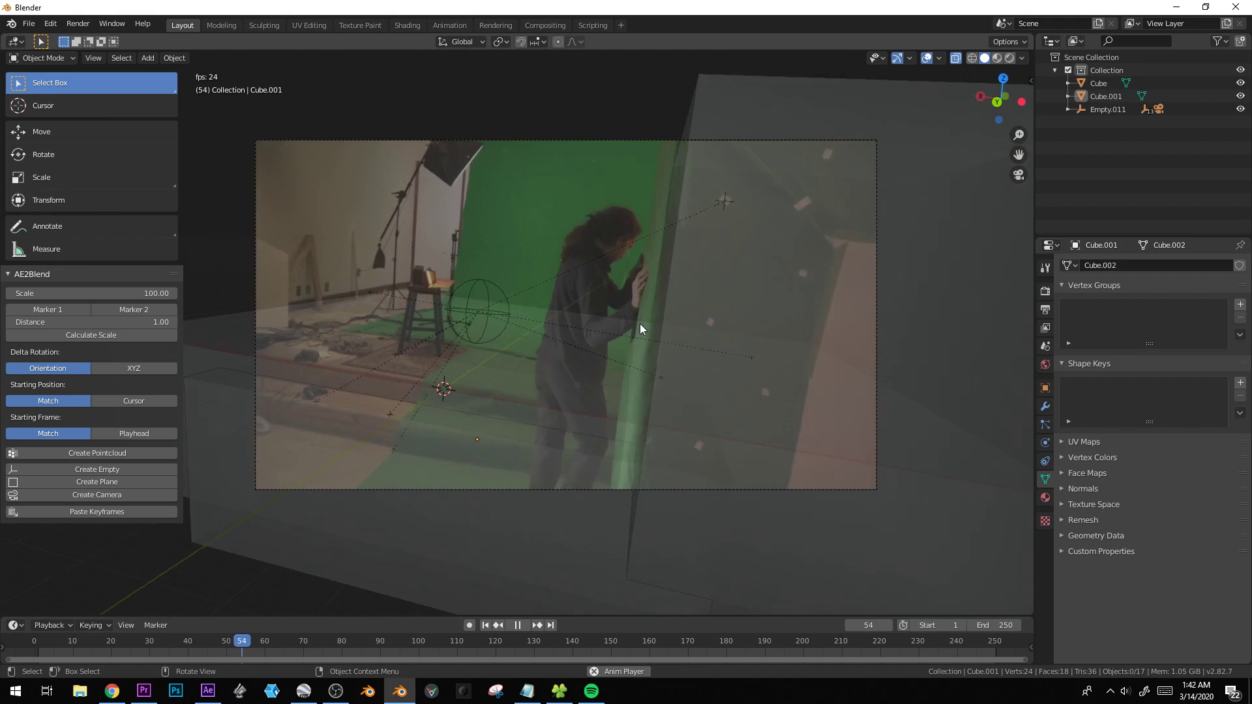
key("space")
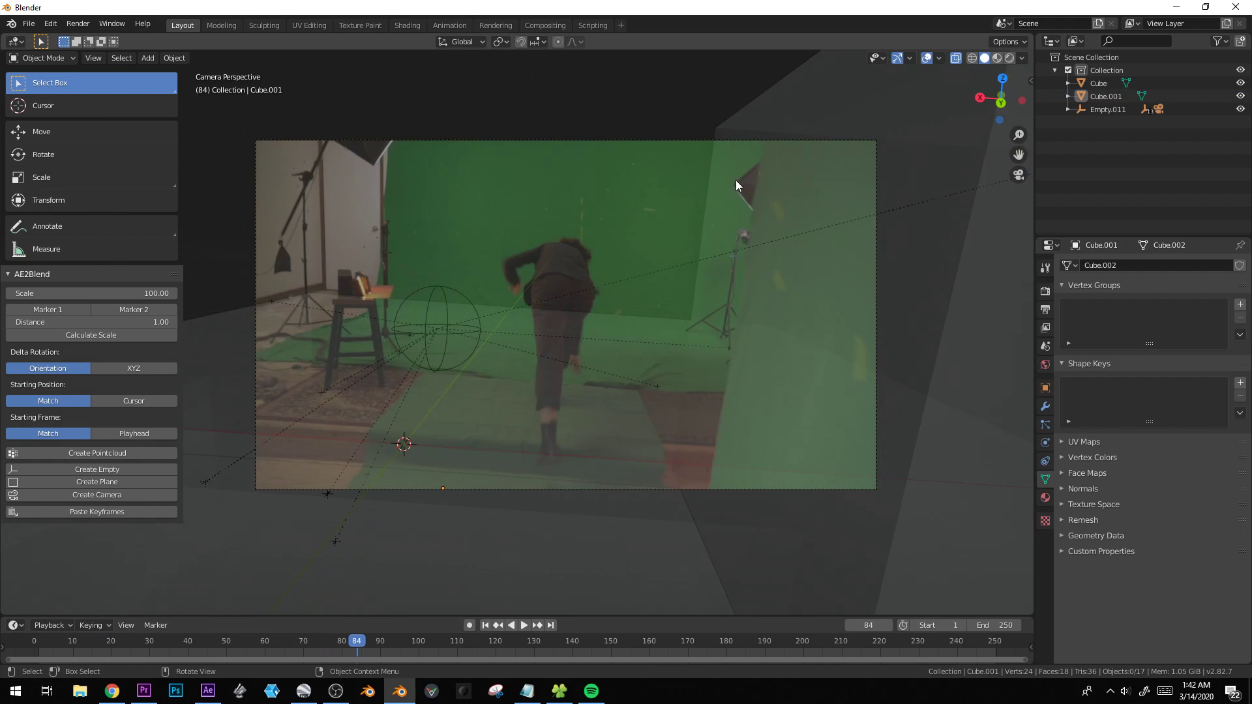
Move the wall block's back face about 20.8 m along Y toward the camera to match the green wall's edge.
key("Tab")
key("y")
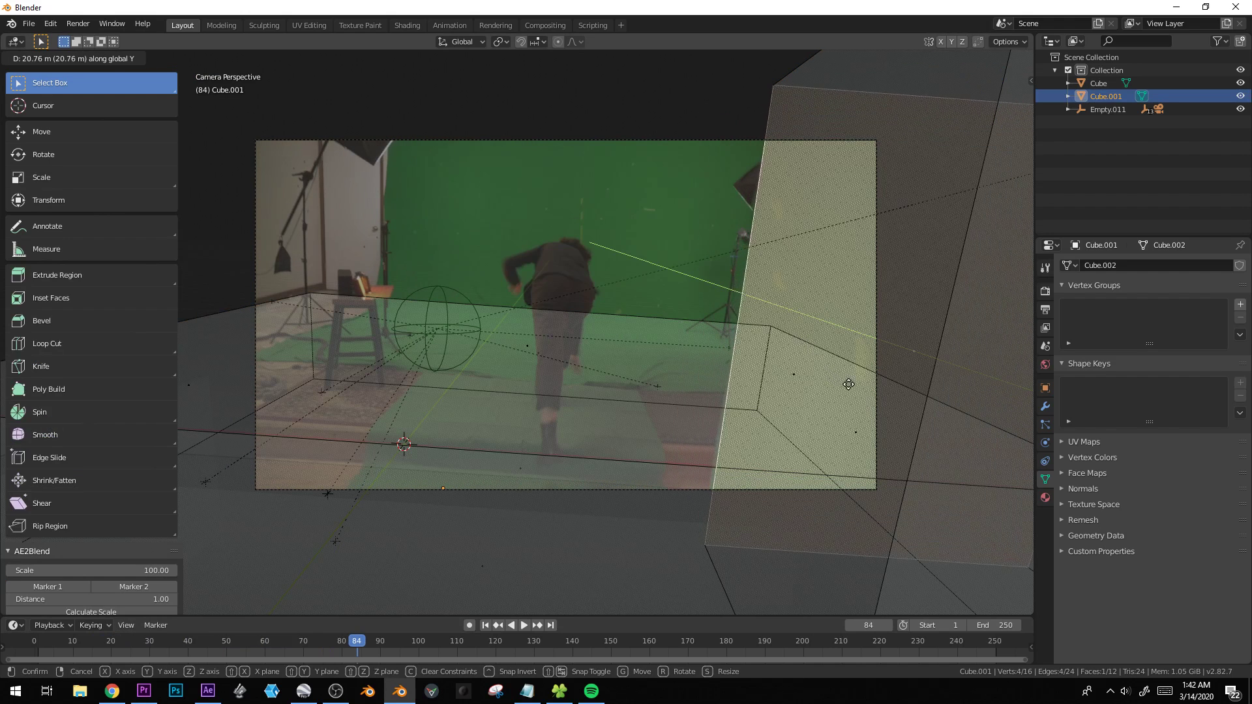
left_click(849, 384)
Add a loop cut around the wall block, leave mesh editing, and scrub the timeline back near the start.
scroll(715, 241, "down", 3)
left_click(775, 240)
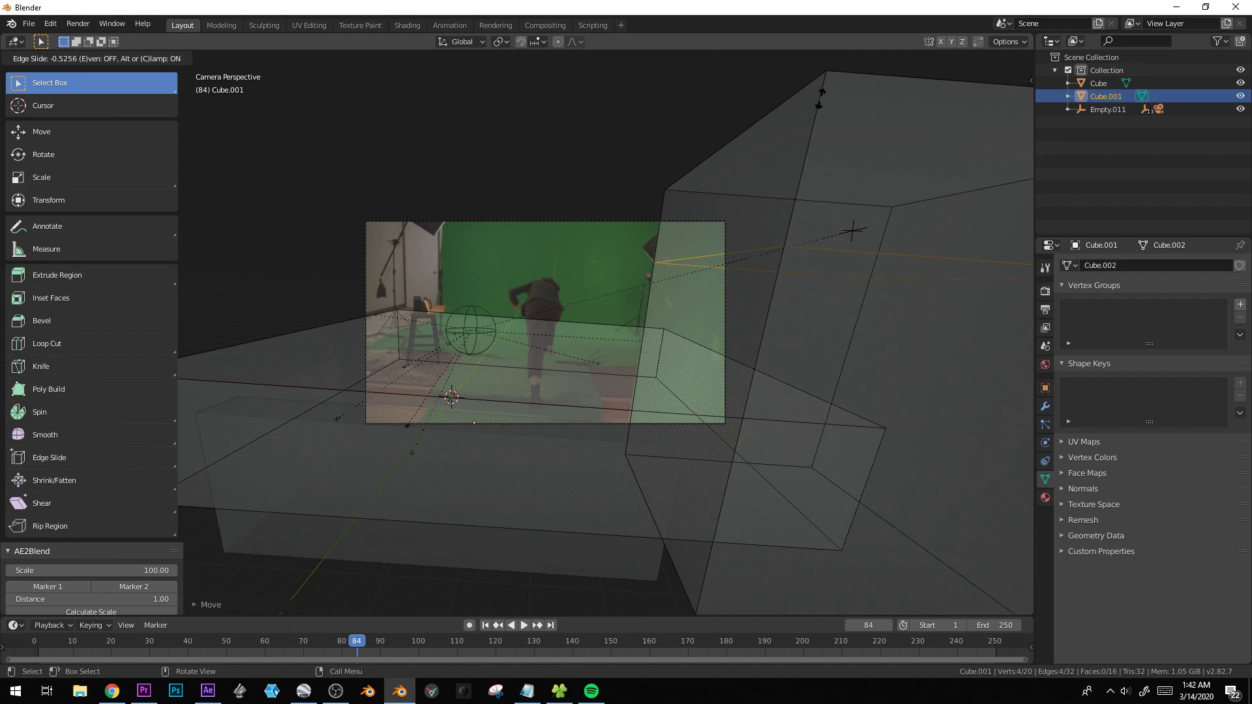
key("Tab")
scroll(732, 502, "down", 2)
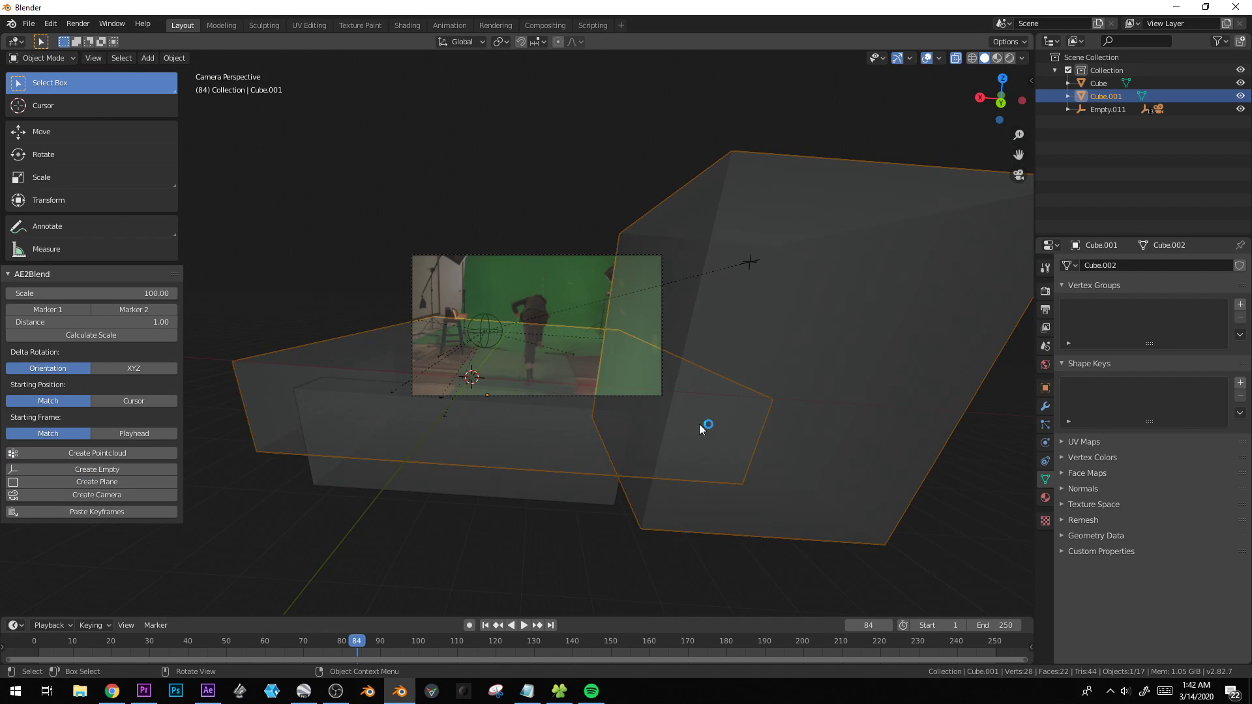
left_click_drag(346, 642, 58, 642)
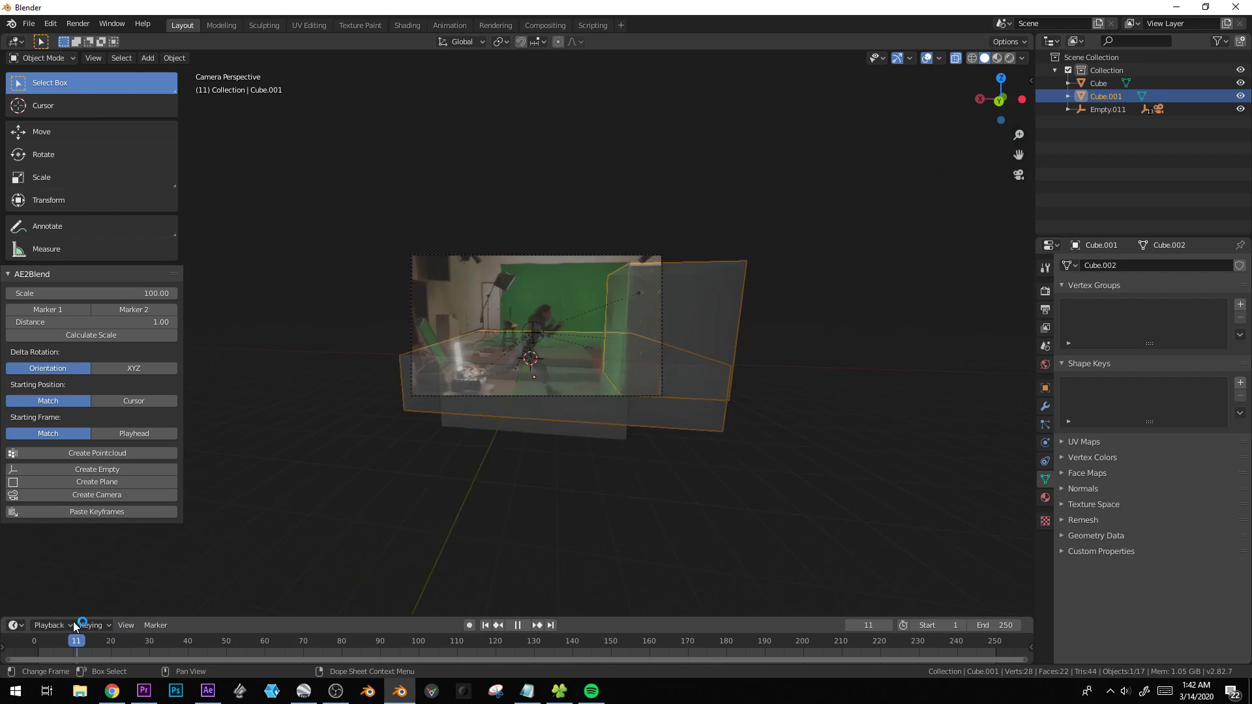
In top view, duplicate the wall block to the opposite side of the set and scale the copy about 2 times along Y.
middle_click_drag(506, 356, 532, 477)
scroll(534, 483, "down", 5)
key("KP_7")
key("Tab")
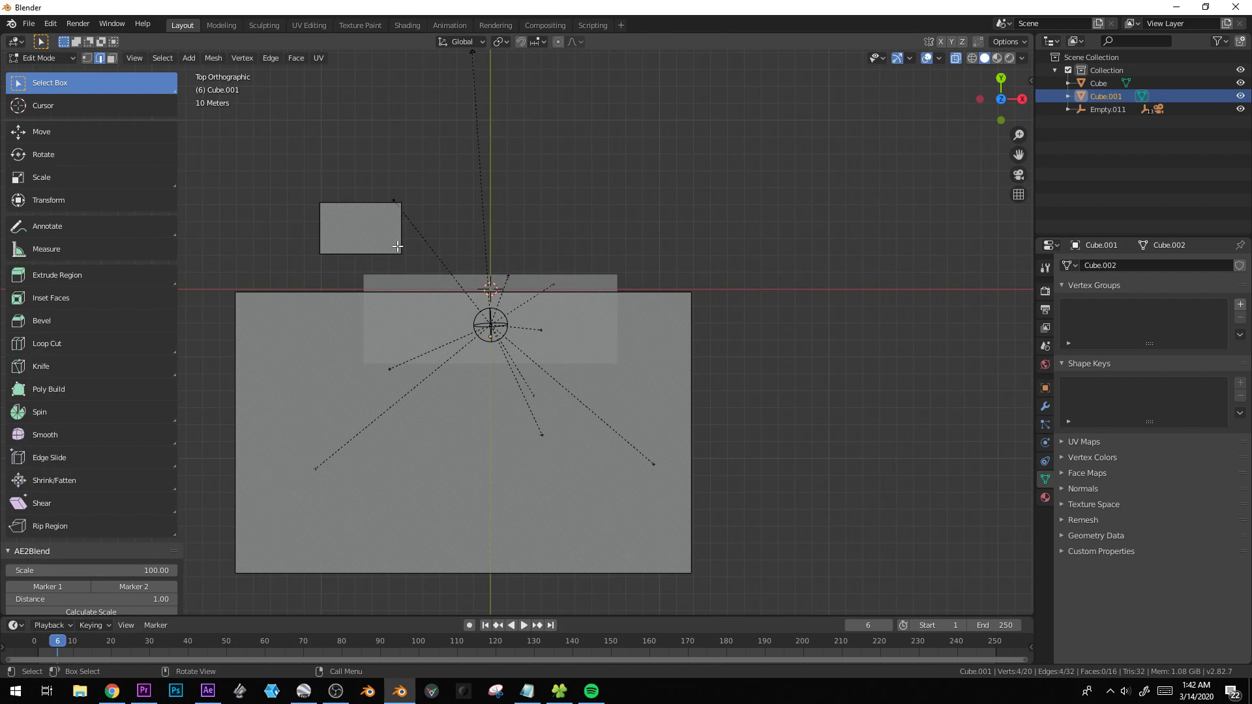
key("shift+d")
left_click(616, 222)
key("s")
key("y")
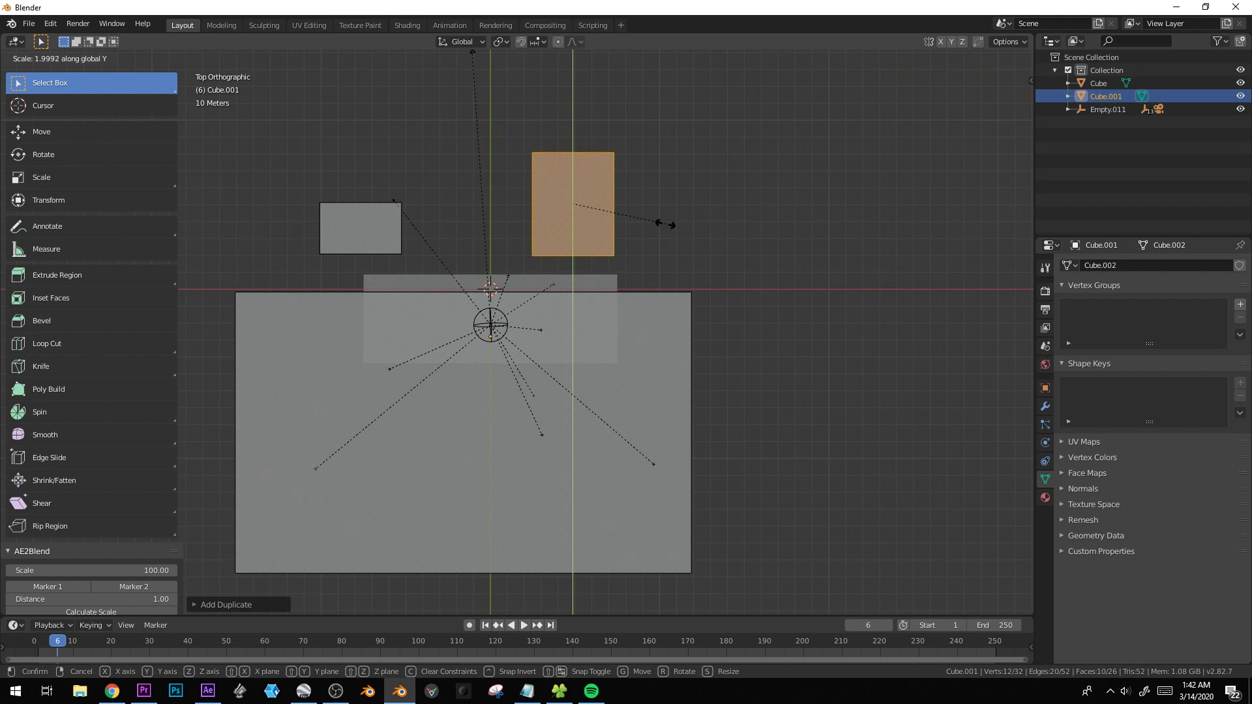
left_click(665, 223)
Widen the duplicated block along X and move it into place beyond the floor's back edge.
key("g")
left_click(666, 196)
key("s")
key("x")
left_click(802, 205)
key("g")
left_click(716, 249)
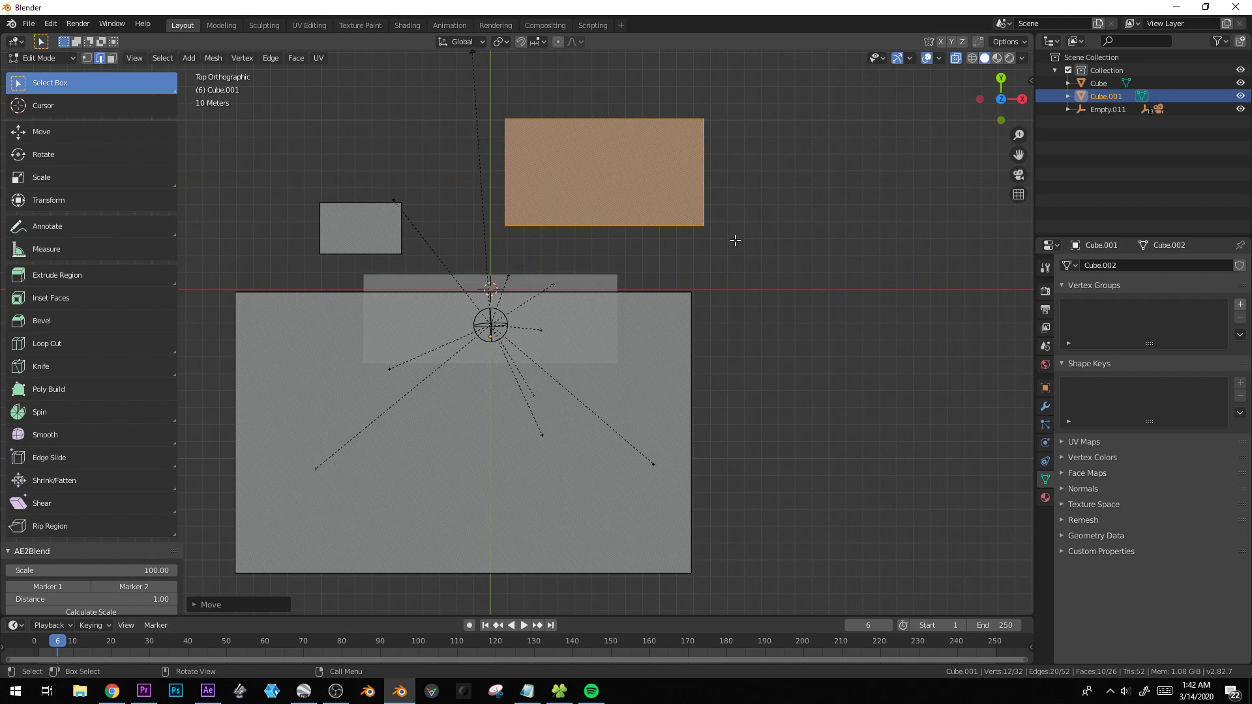
Duplicate the widened block along Y so a second block overlaps the floor.
key("shift+d")
key("x")
key("y")
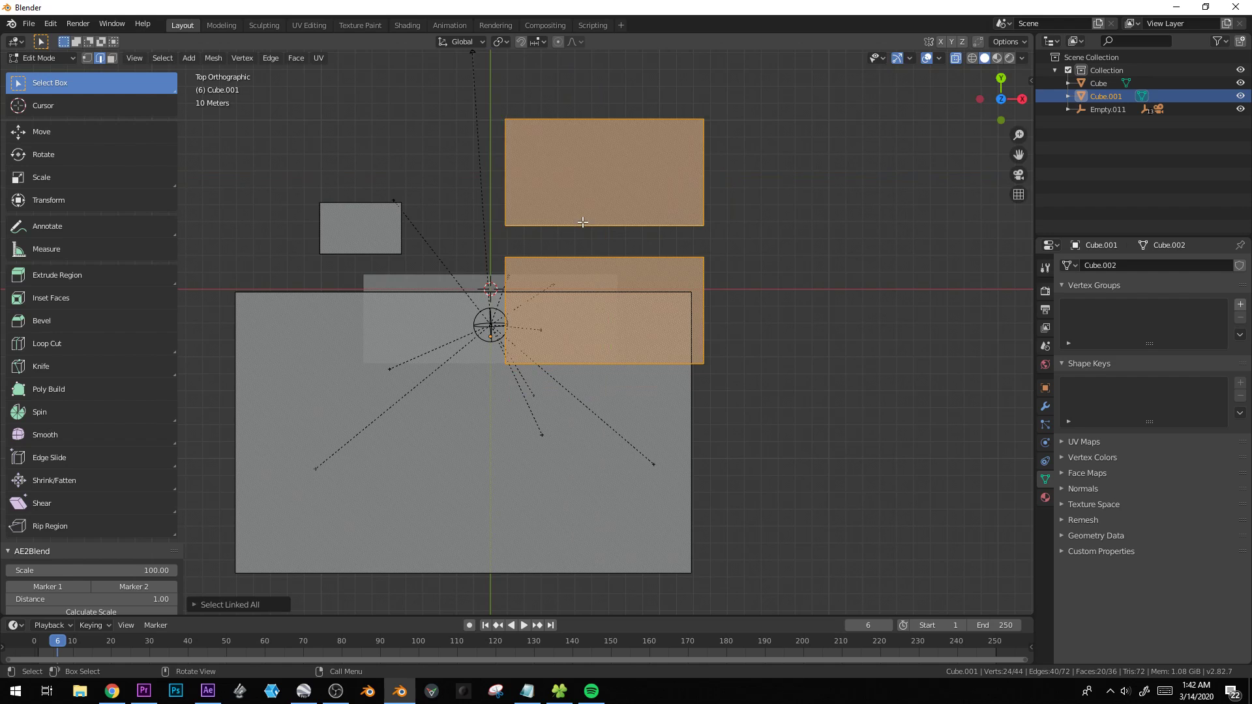
left_click(598, 221)
In camera view, select the farther duplicated block and stretch it along Z until it fills the frame's height.
middle_click_drag(598, 221, 707, 260)
key("KP_0")
scroll(523, 302, "up", 2)
key("alt+z")
left_click(545, 231)
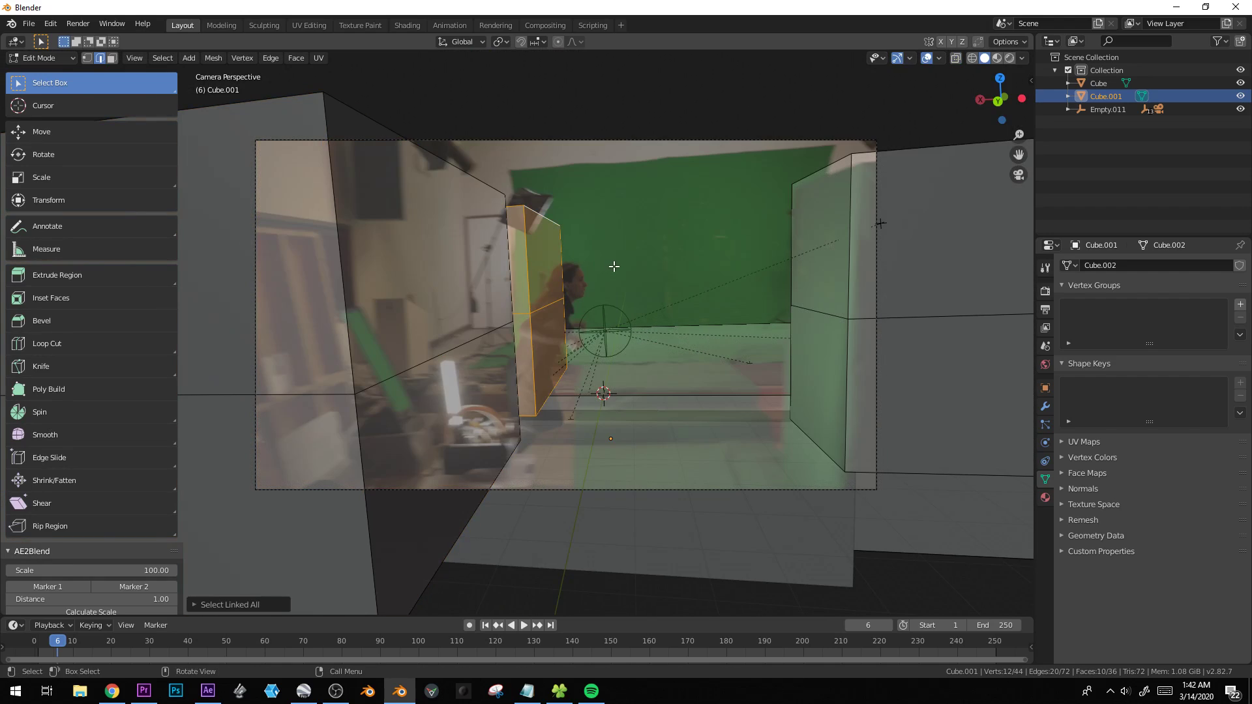
key("s")
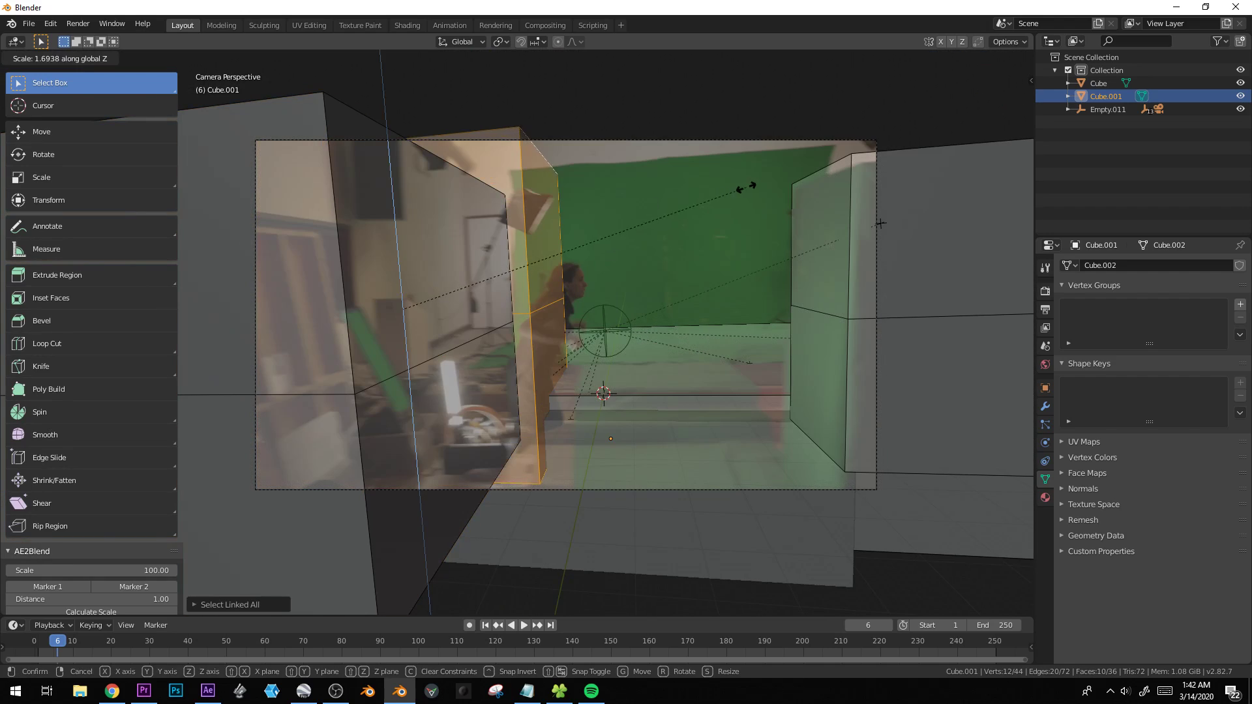
left_click(679, 202)
key("alt+z")
scroll(298, 177, "down", 1)
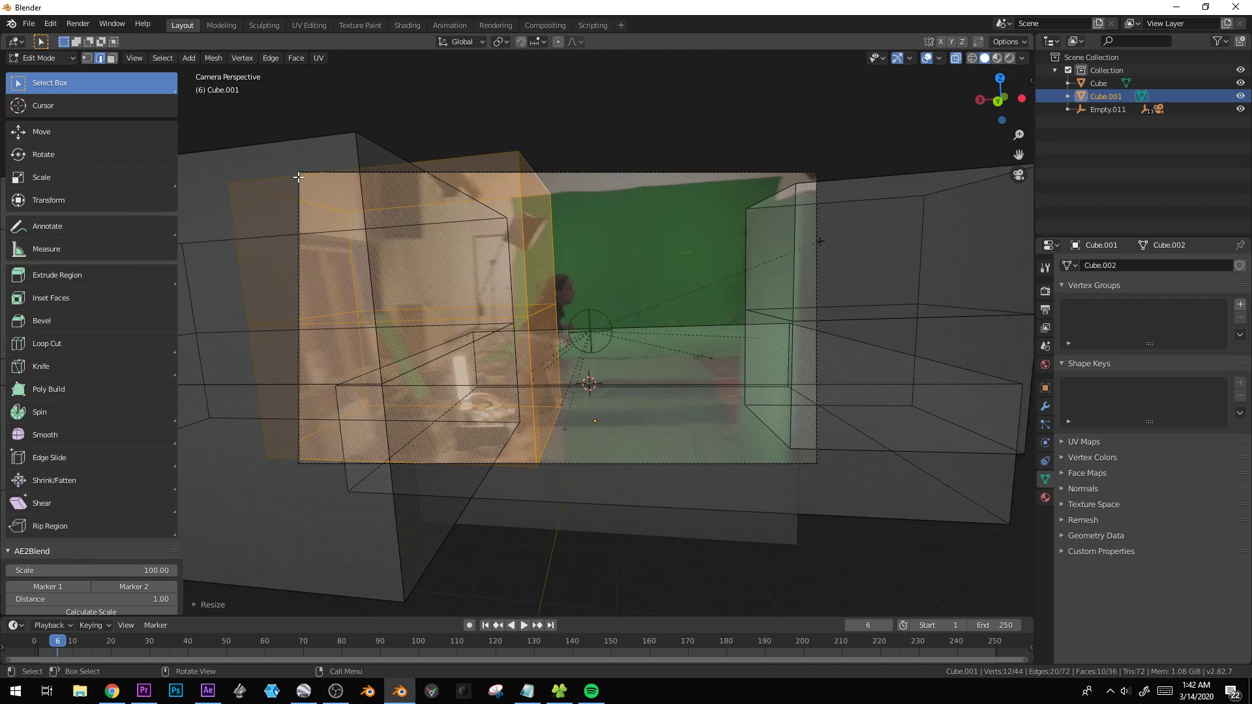
Raise the top face of the duplicated block nearest the camera to make that wall taller.
left_click(299, 176)
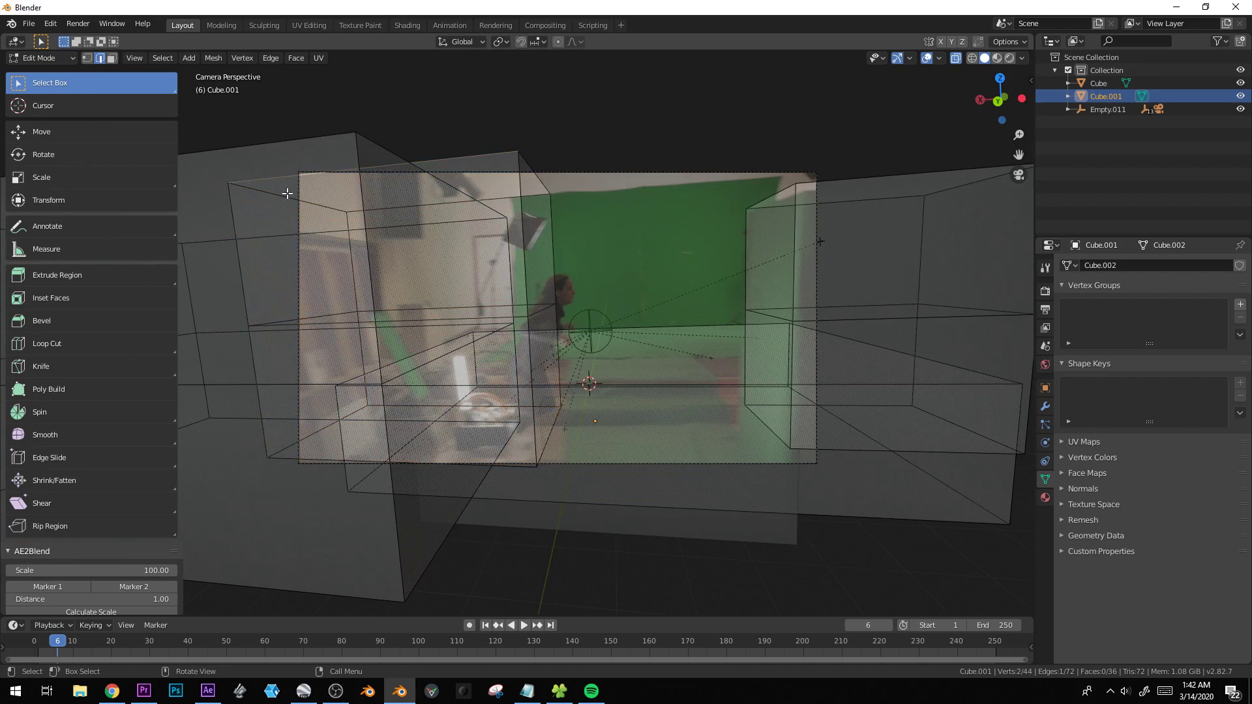
middle_click_drag(289, 193, 297, 254)
scroll(310, 394, "down", 1)
key("alt+z")
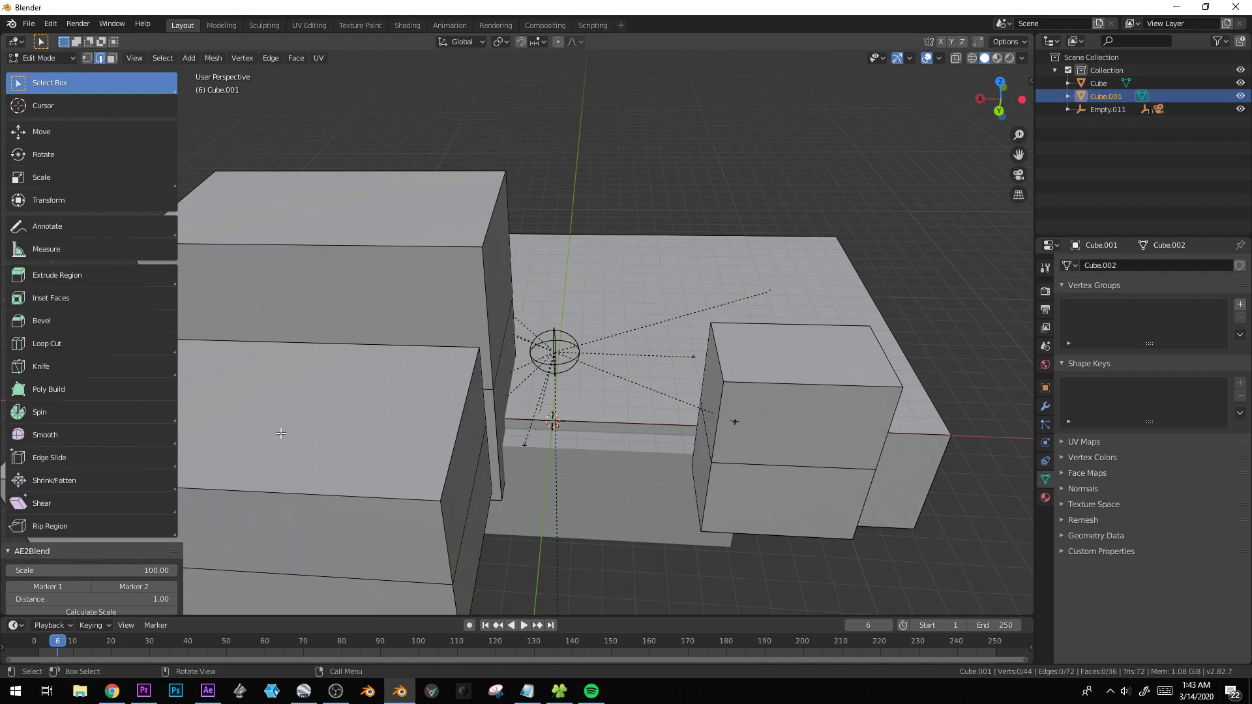
key("3")
left_click(273, 409)
key("g")
left_click(485, 359)
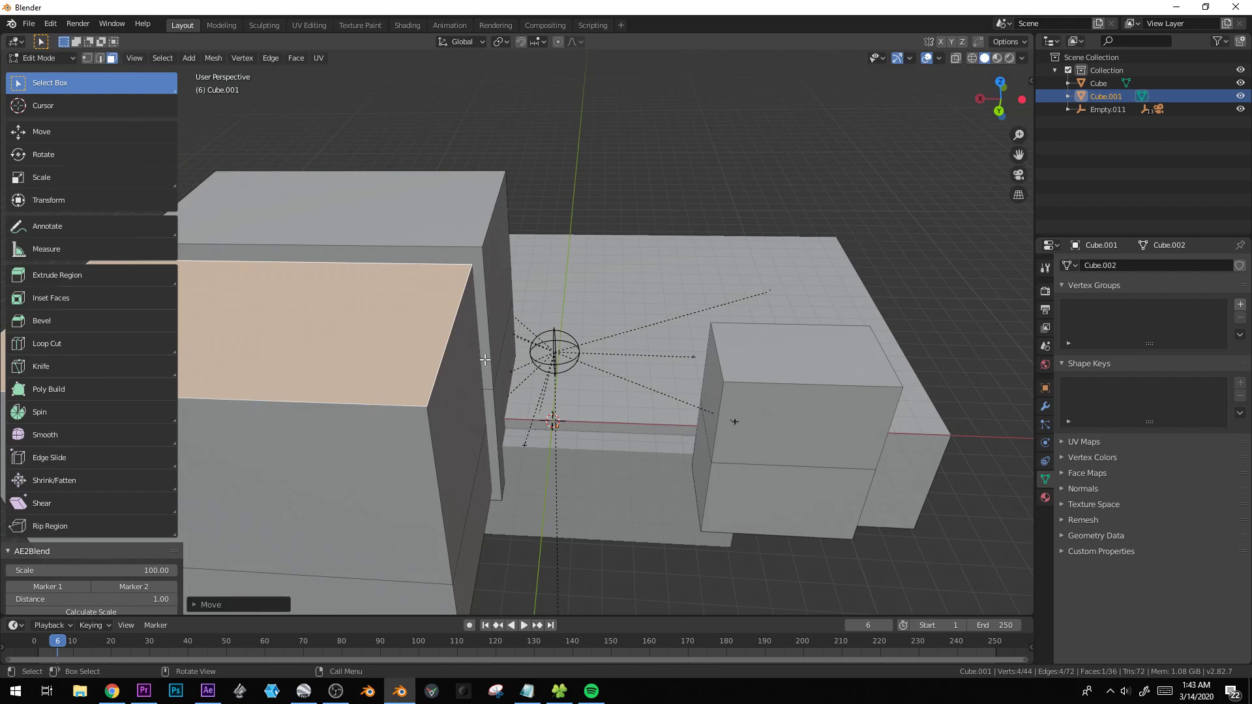
Add a loop cut near the farther block's top and extrude its upper side face twice to span the opening.
left_click(494, 242)
key("ctrl+r")
left_click(491, 263)
left_click(494, 238)
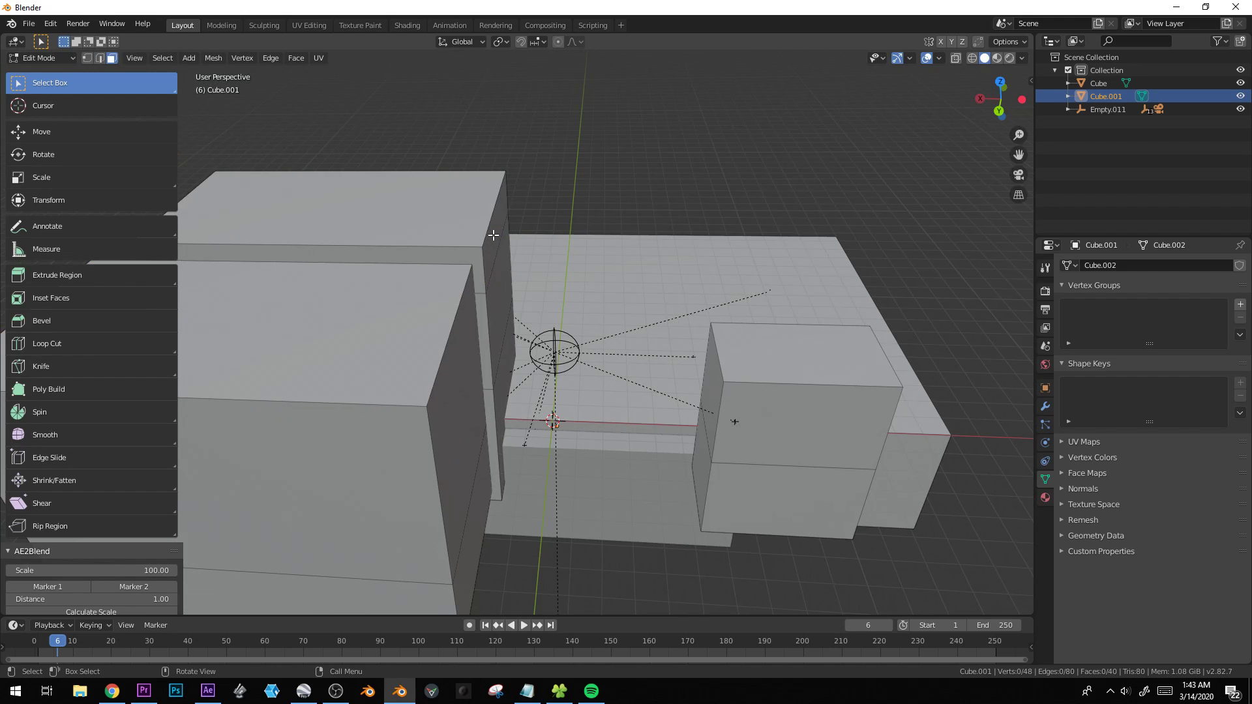
left_click(496, 236)
key("e")
left_click(698, 233)
key("e")
left_click(866, 228)
Extrude the underside of the header's outer section down to the floor to close the doorway, and return to camera view.
middle_click_drag(863, 225, 838, 127)
left_click(683, 199)
key("e")
left_click(718, 427)
middle_click_drag(718, 428, 668, 417)
key("KP_0")
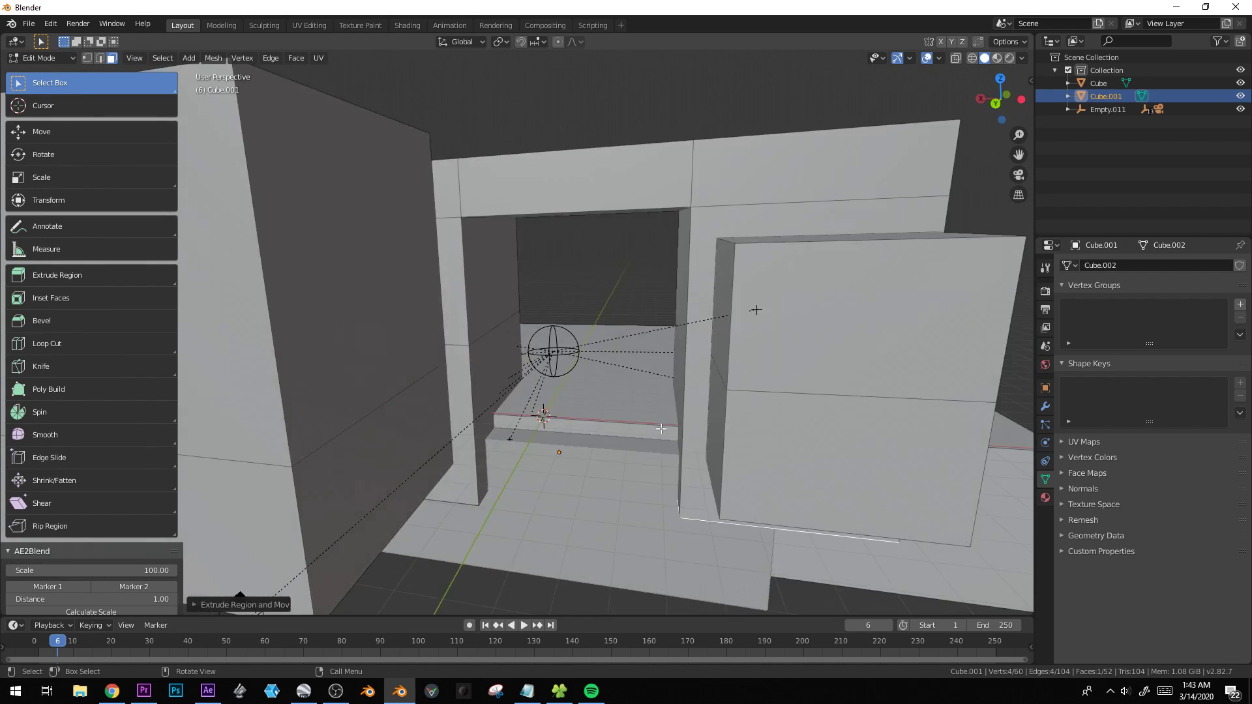
Leave mesh editing and play the shot to frame 85 to check the doorway against the footage.
key("Tab")
key("space")
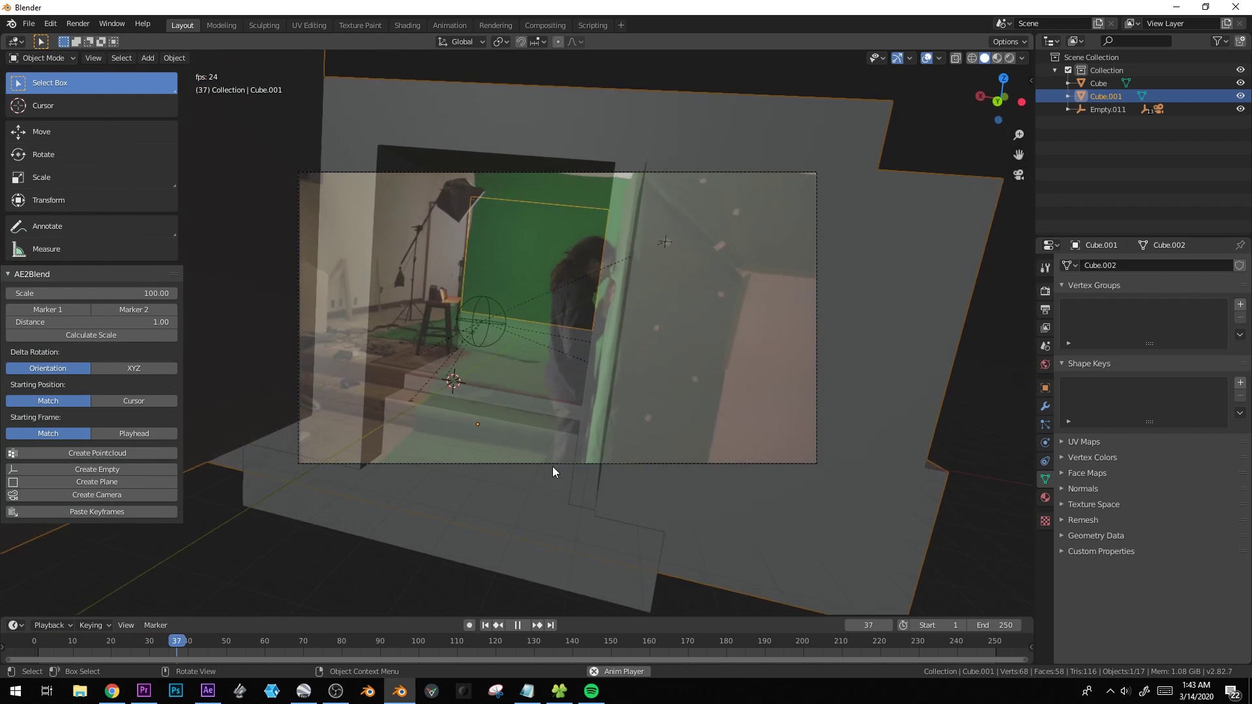
key("space")
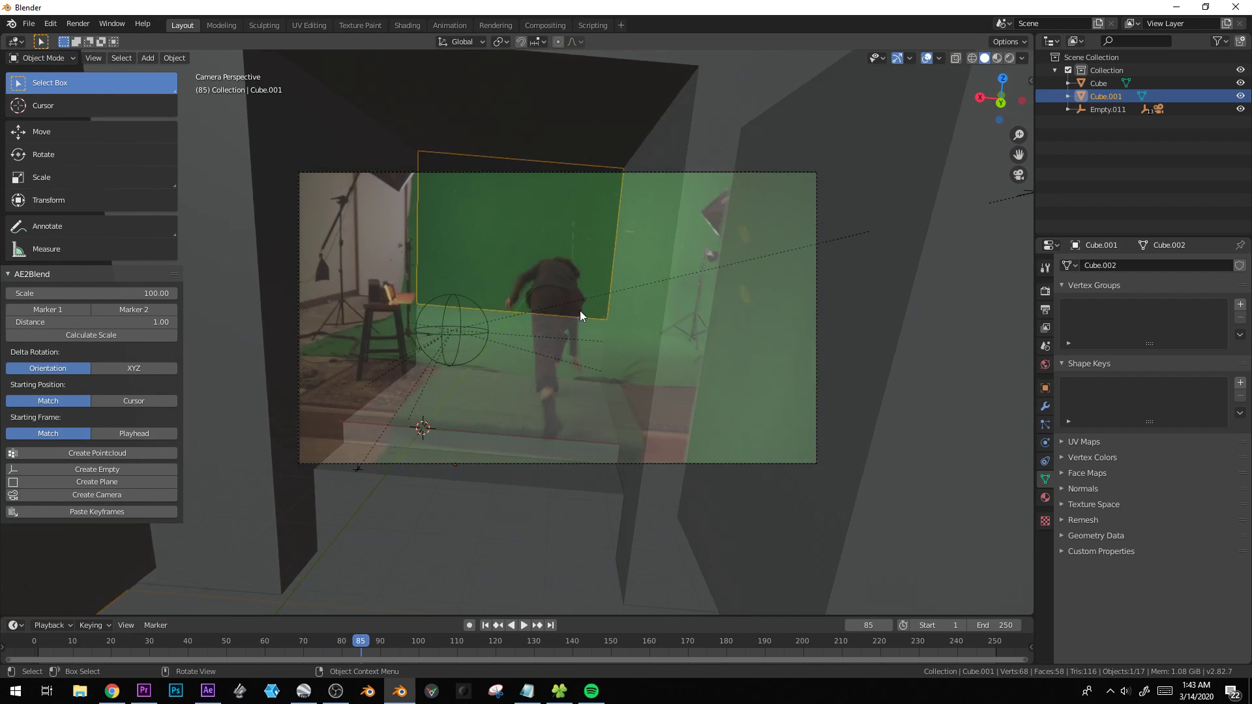
scroll(625, 274, "up", 2)
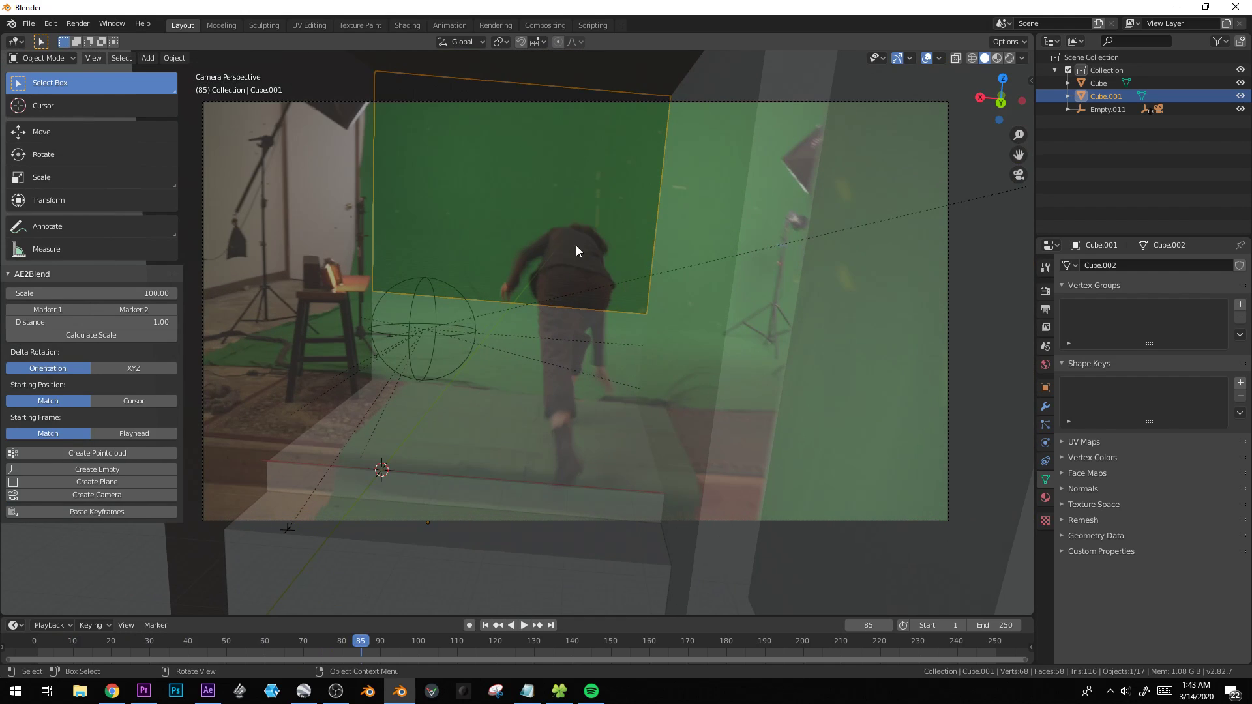
scroll(580, 310, "down", 3)
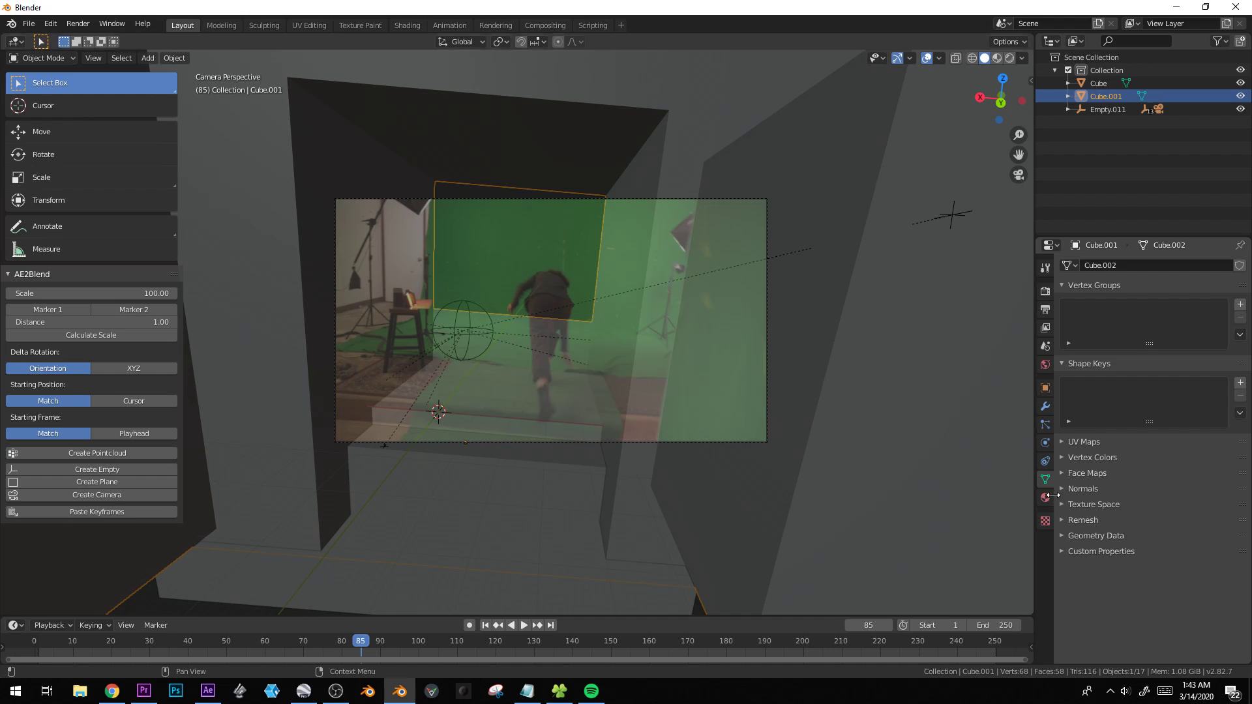
Replace the camera's background footage with Stumbles In Train keyed.mov and refresh its frame range.
left_click(767, 419)
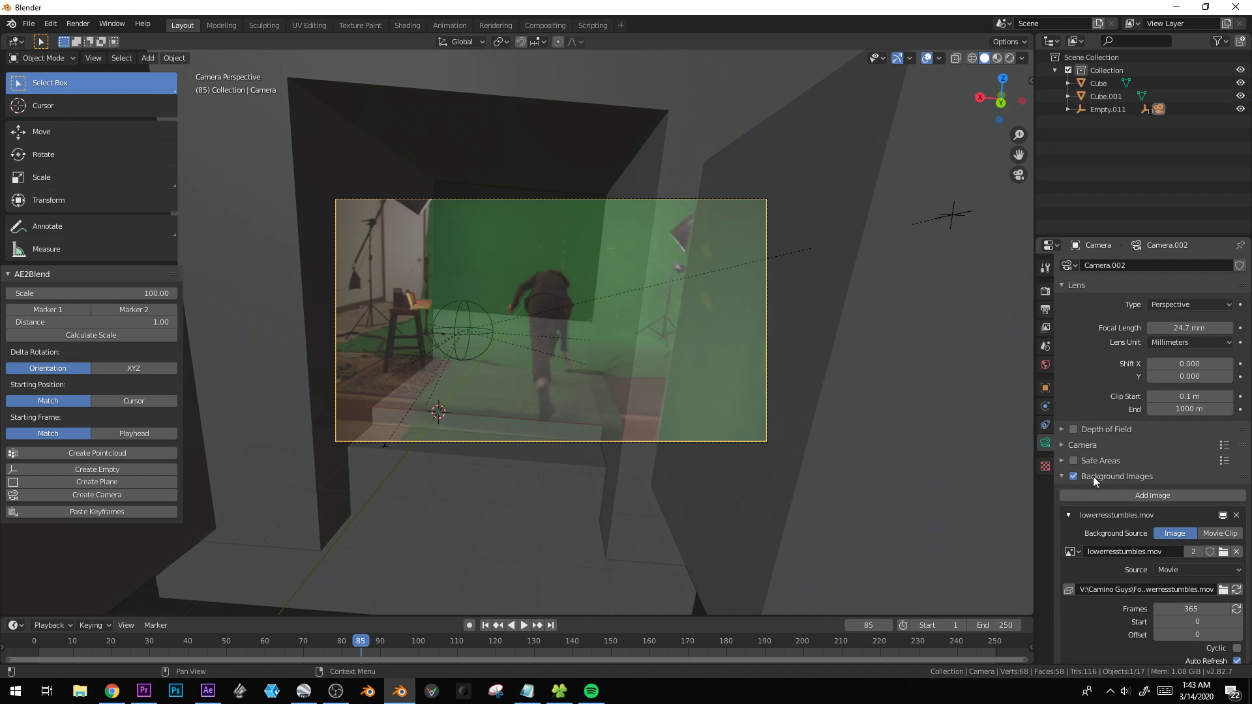
left_click(1224, 552)
scroll(570, 474, "down", 8)
double_click(828, 382)
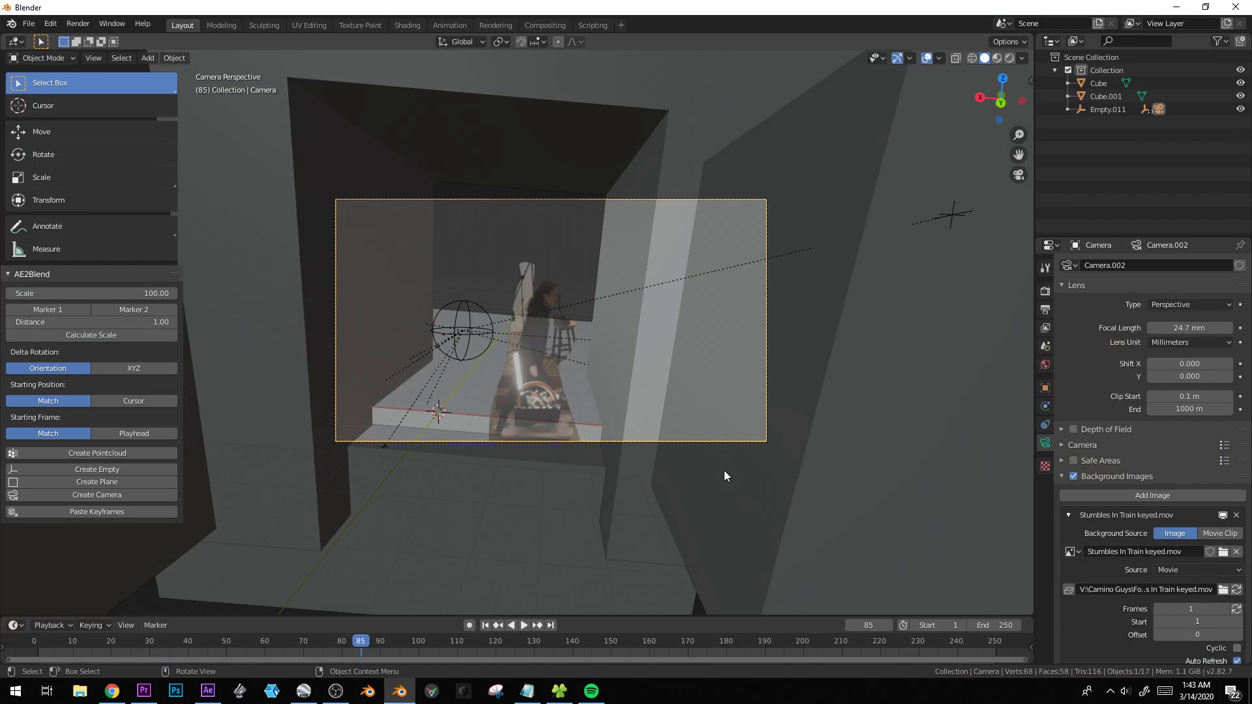
left_click(1237, 609)
Play the keyed footage over the geometry, go back to frame 70, and stop playback at frame 82.
key("space")
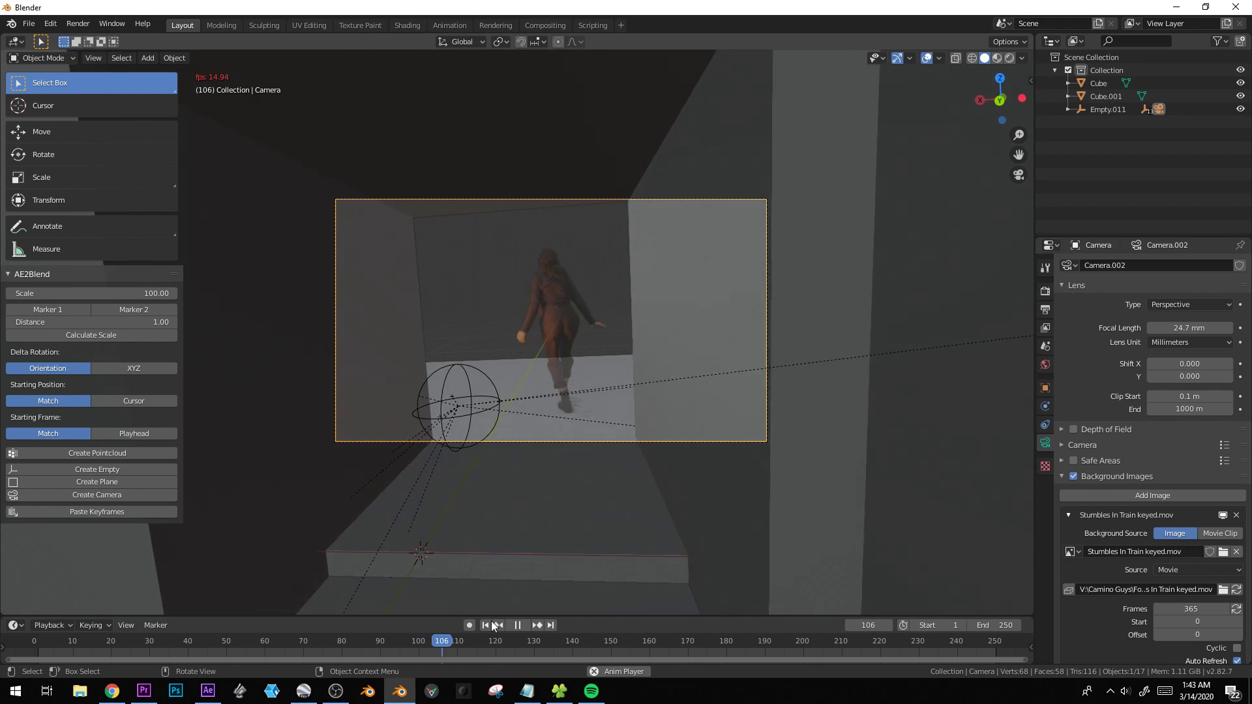
left_click_drag(435, 644, 303, 626)
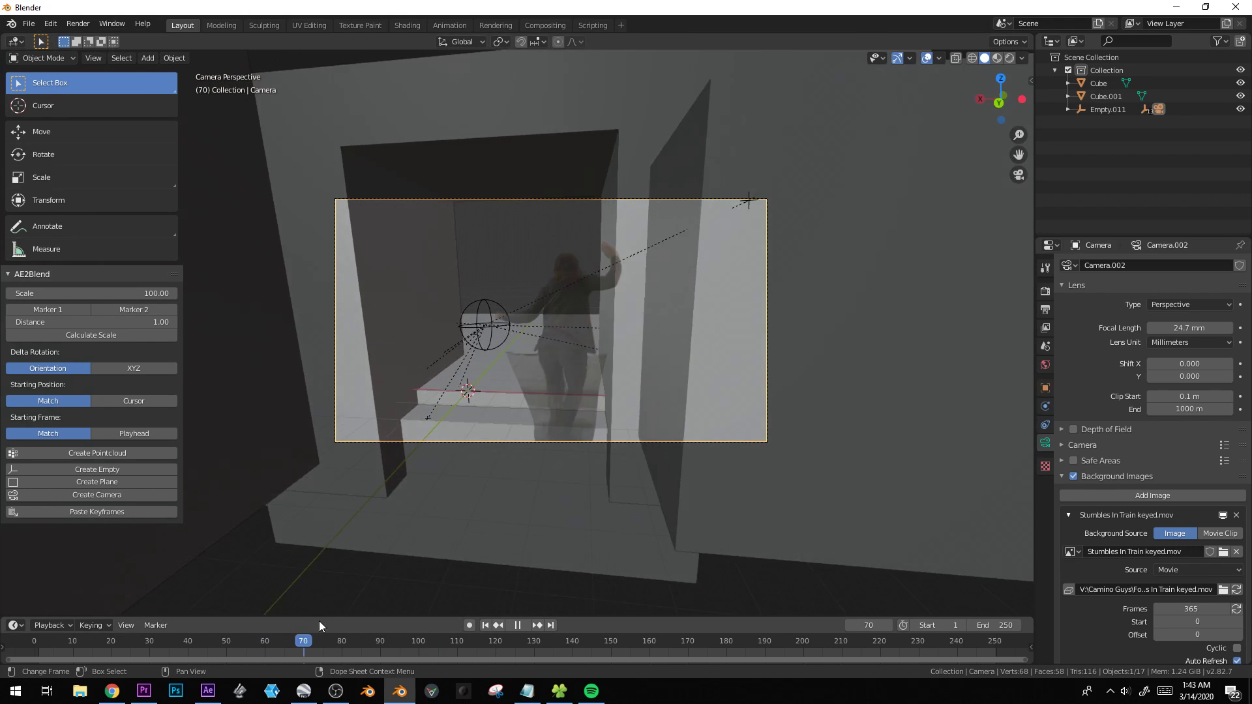
key("space")
Edit the wall mesh and add loop cuts through the inner depth of the doorway.
left_click(418, 312)
key("Tab")
key("ctrl+r")
left_click(415, 294)
left_click(413, 291)
left_click(393, 273)
left_click(351, 306)
left_click(343, 296)
Select the doorway's inner side and ceiling faces, extrude them inward, and narrow them along X to form an inner frame.
key("3")
left_click(367, 284)
left_click(393, 341)
left_click(393, 278, "shift")
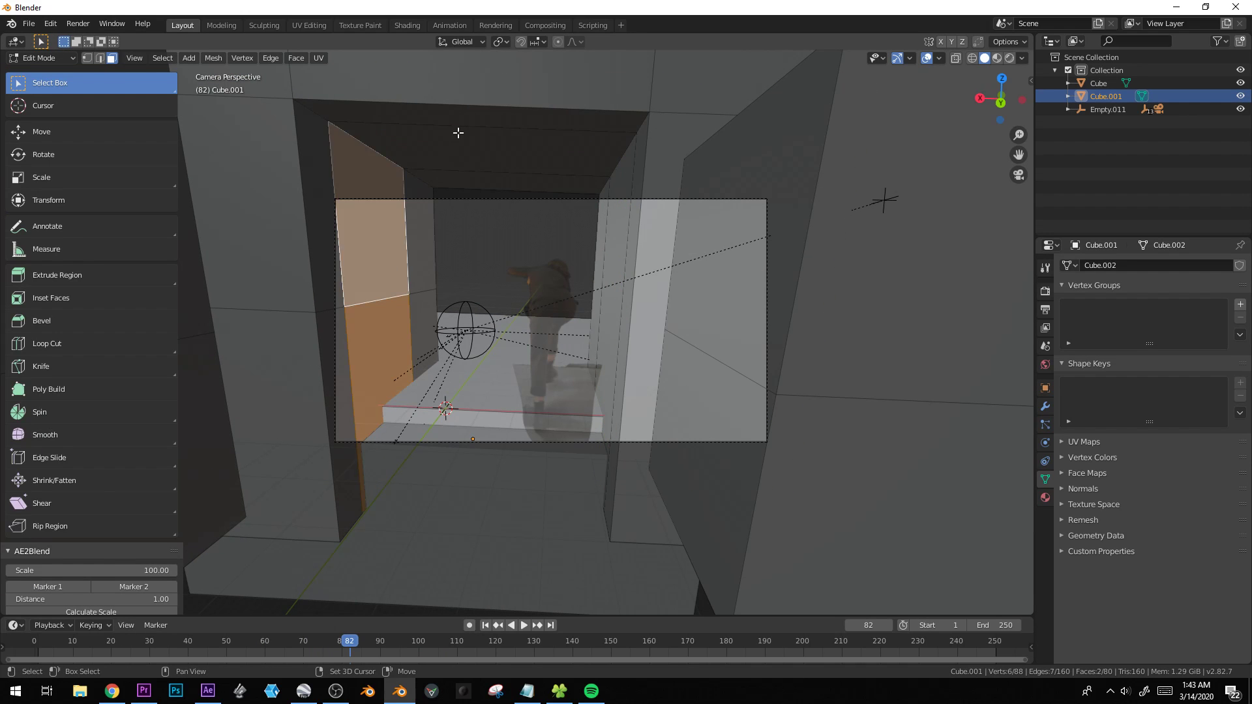
left_click(458, 133, "shift")
left_click(618, 217, "shift")
left_click(679, 266)
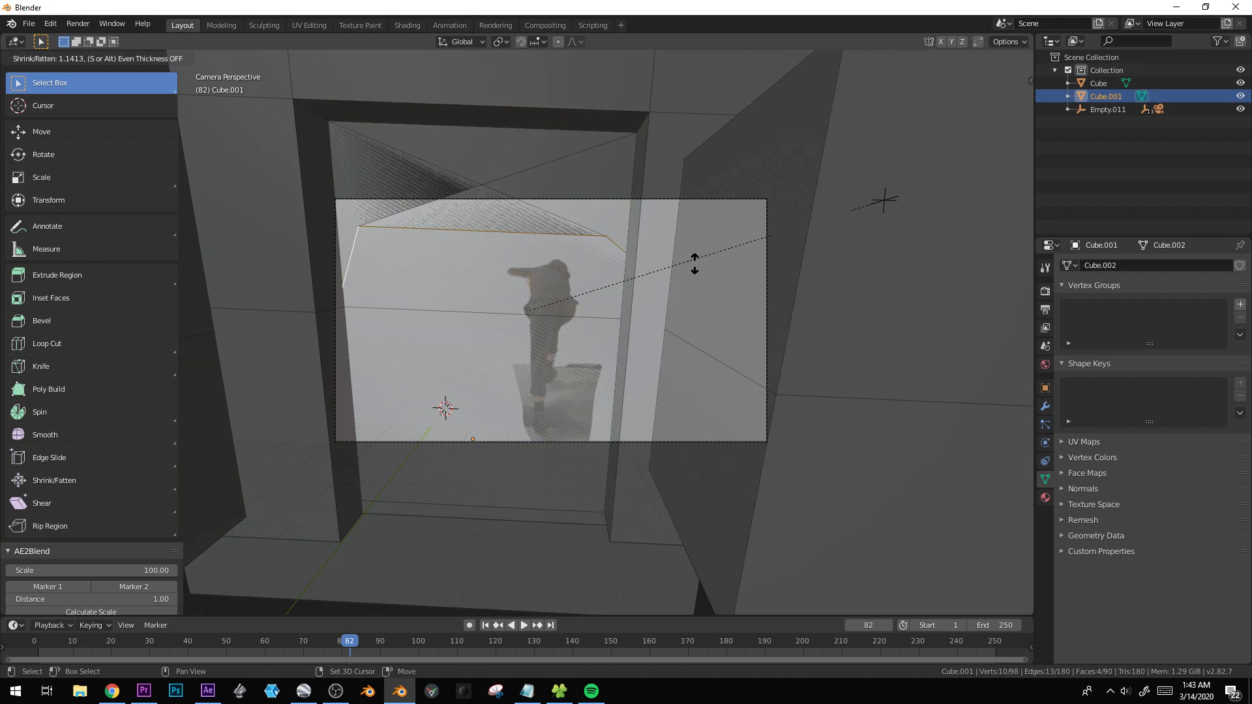
left_click(695, 264)
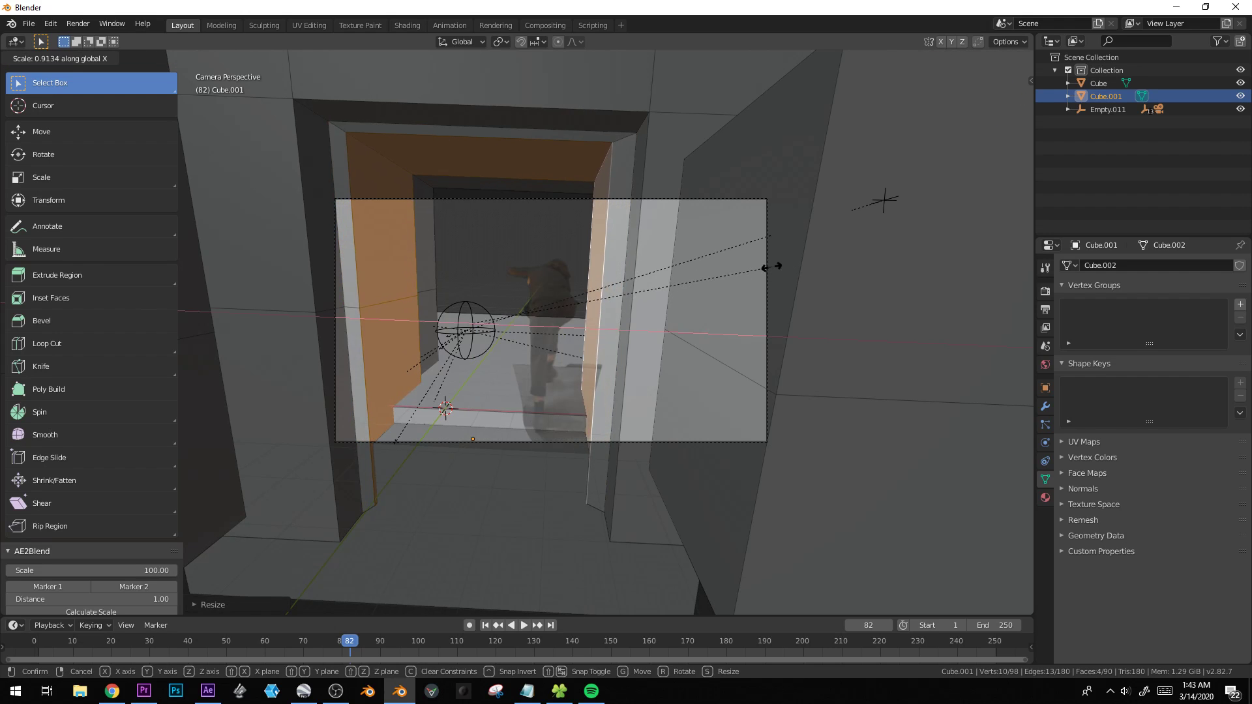
At frame 13, cut a strip along the wall's top, extrude it toward the camera as a ceiling, and drop one section down.
key("Tab")
left_click_drag(235, 642, 85, 642)
key("Tab")
key("ctrl+r")
left_click(646, 185)
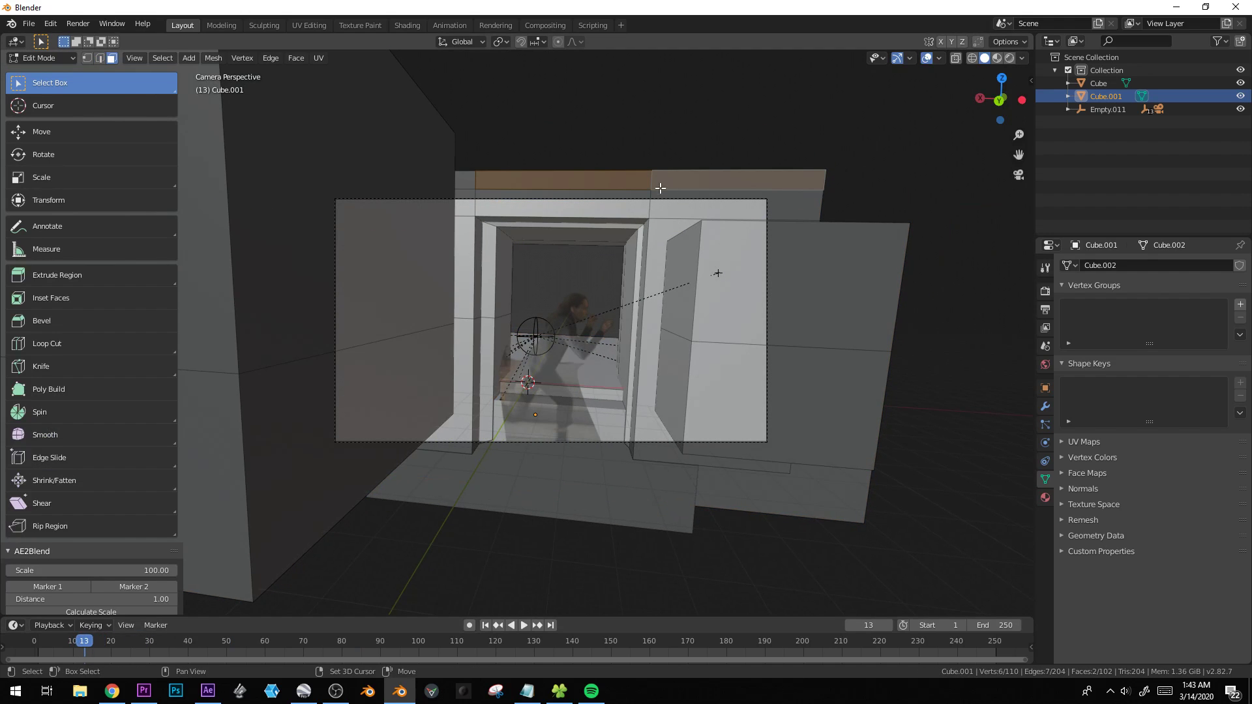
key("e")
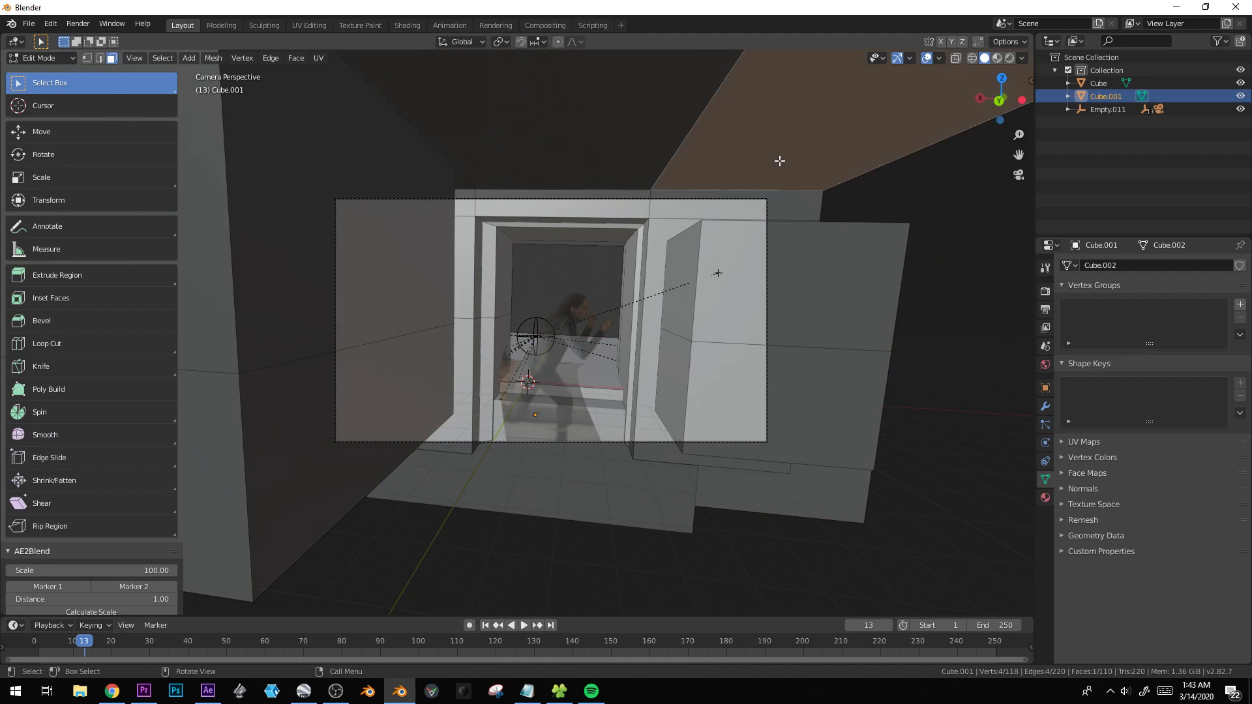
left_click(771, 291)
Apply the wall object's transforms and bevel the lower inner edge of the dropped ceiling section.
left_click(696, 227)
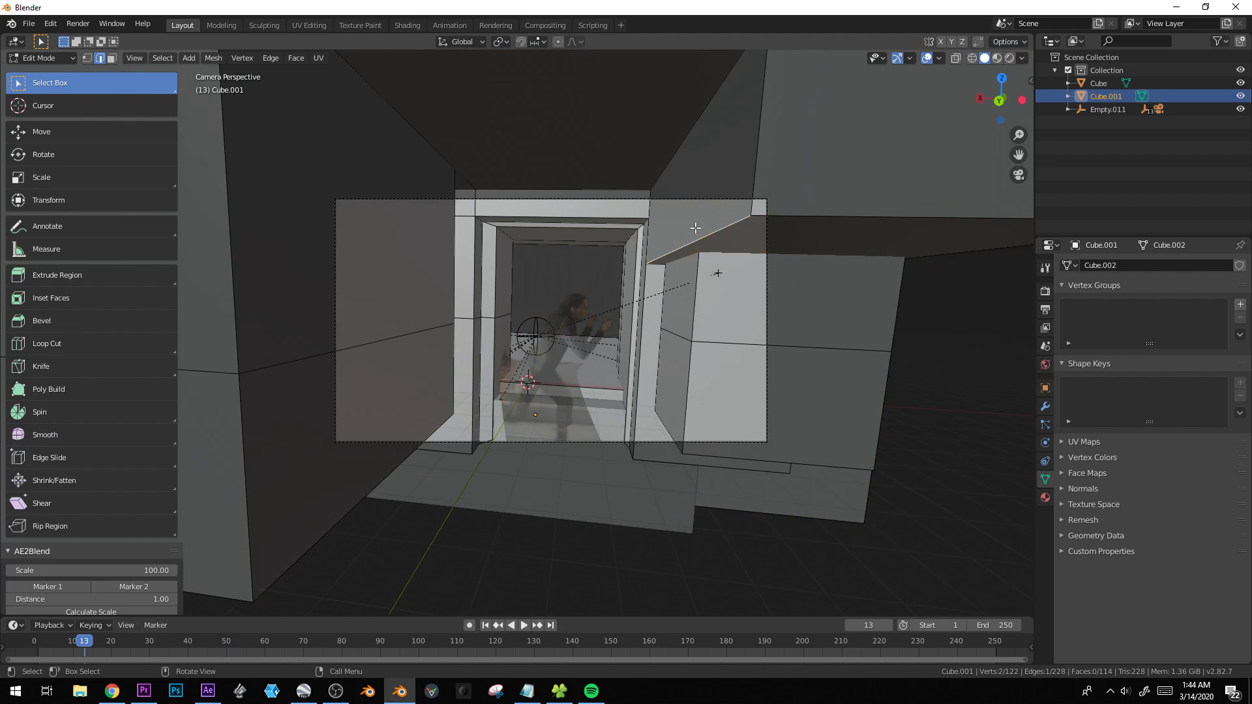
key("ctrl+b")
right_click(810, 274)
key("Tab")
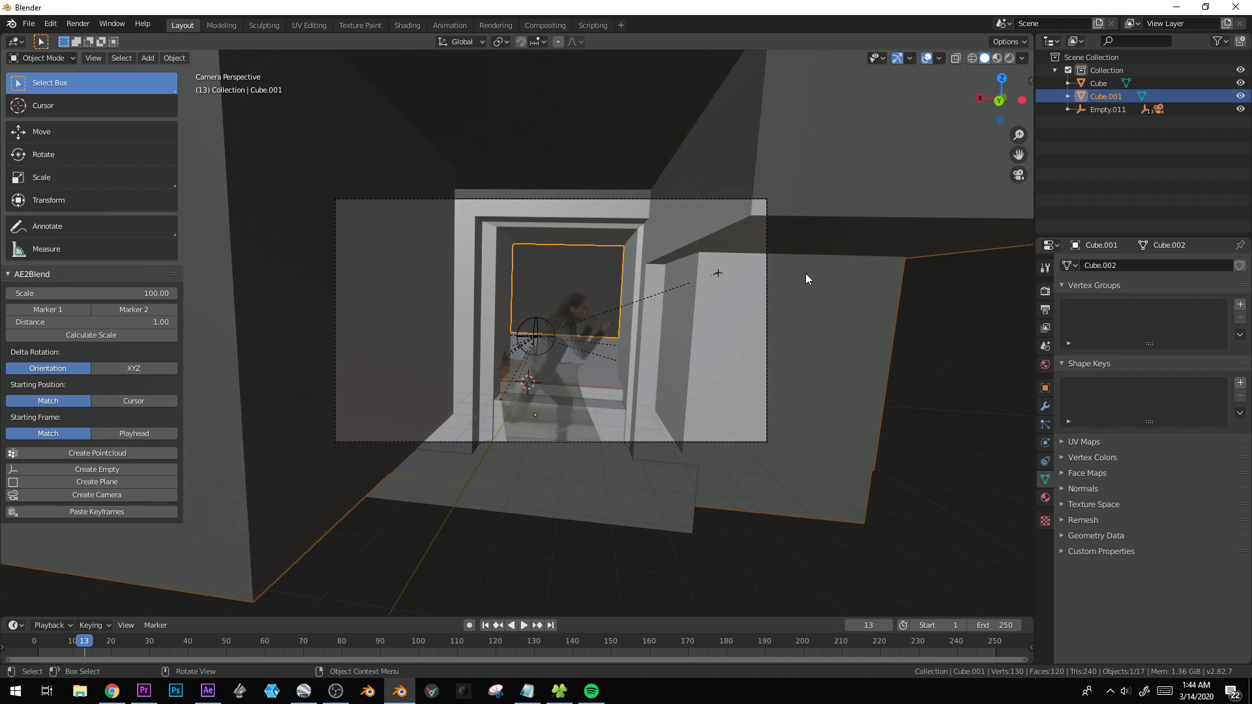
key("ctrl+a")
left_click(799, 277)
key("Tab")
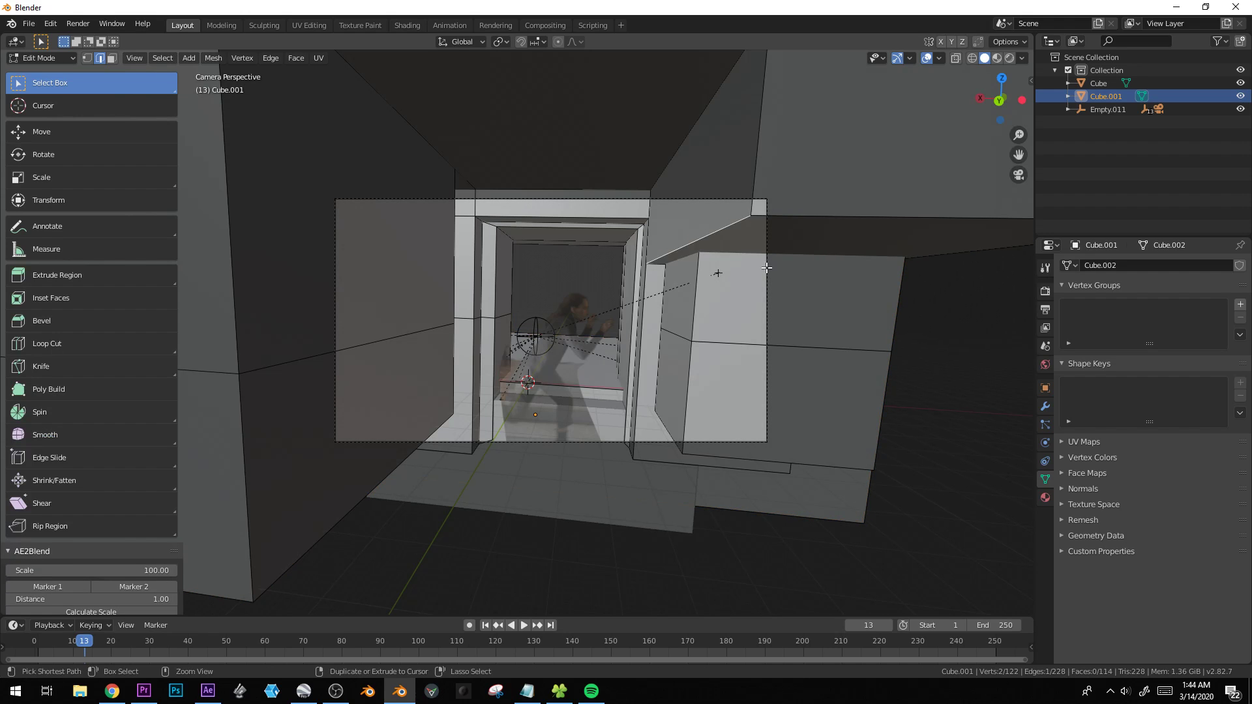
left_click(818, 268)
key("Tab")
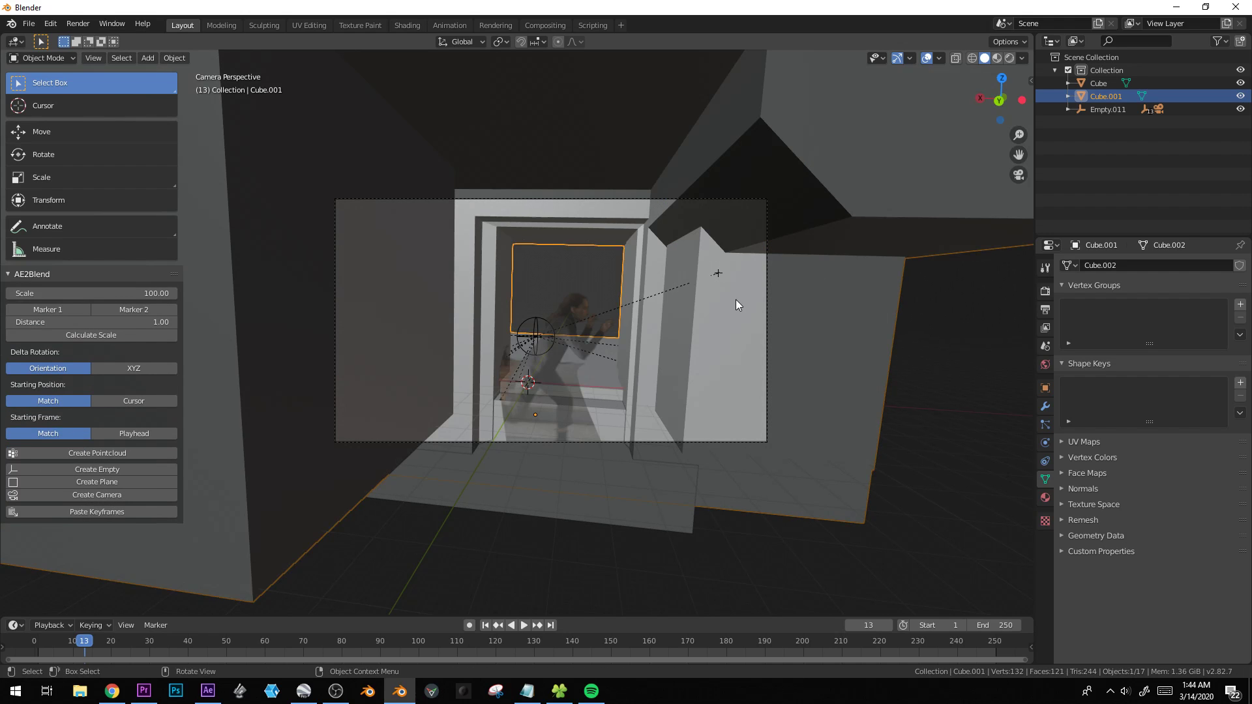
Deselect everything, play the shot from frame 13 to check the ceiling, and go to frame 93.
key("alt+a")
key("space")
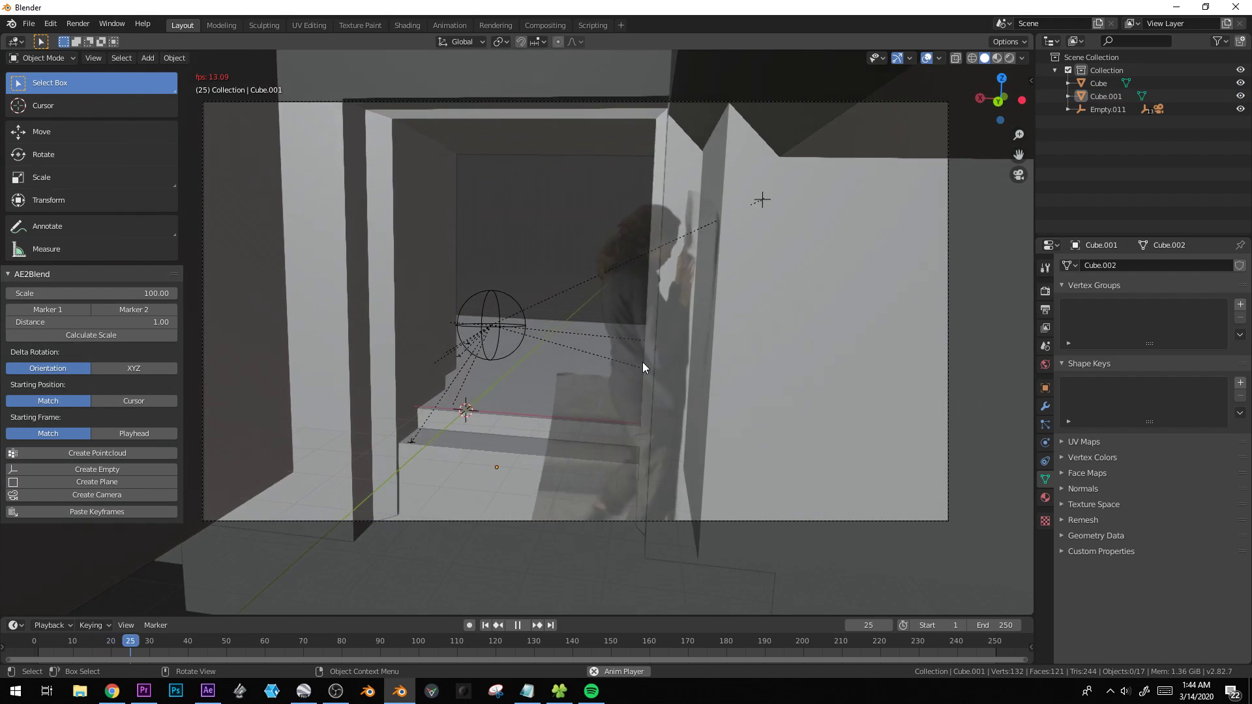
key("space")
mouse_move(383, 642)
left_mouse_down()
mouse_move(371, 643)
mouse_move(392, 640)
left_mouse_up()
Add a new cube at the 3D cursor and scale it up to about the doorway's size.
left_click(495, 347)
middle_click_drag(496, 347, 714, 323)
scroll(707, 324, "down", 4)
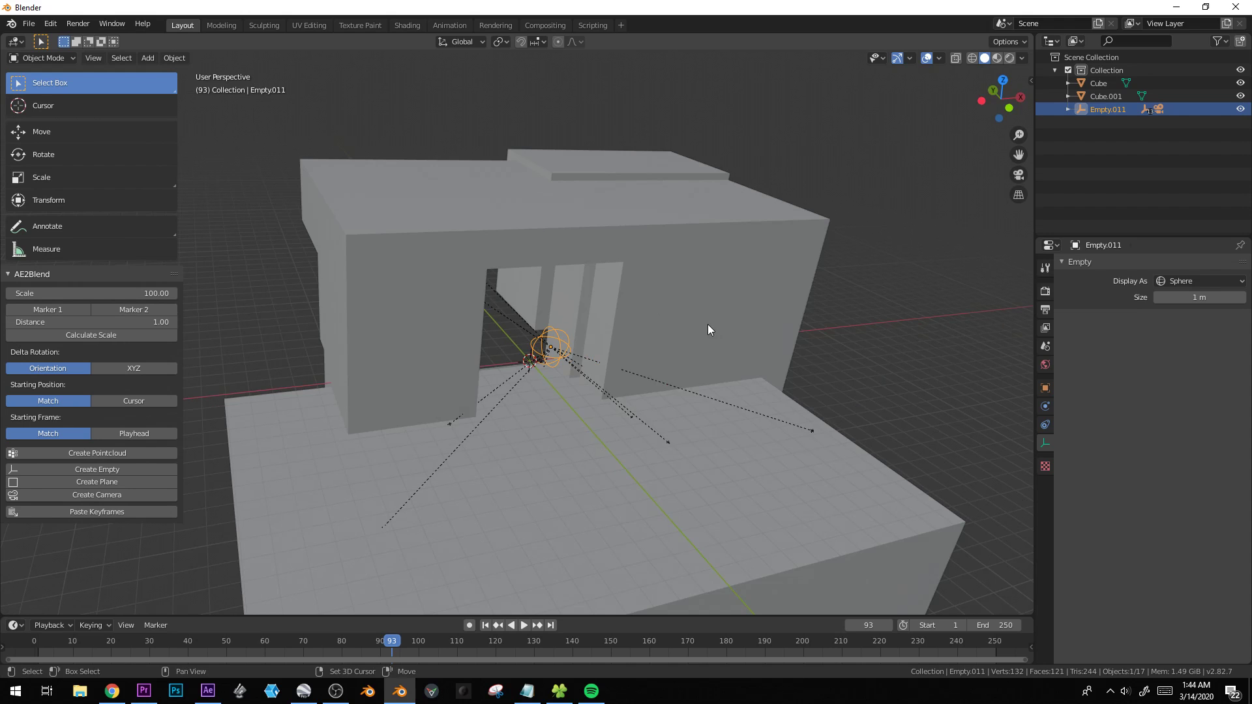
key("shift+a")
mouse_move(710, 334)
left_click(769, 338)
scroll(609, 398, "down", 2)
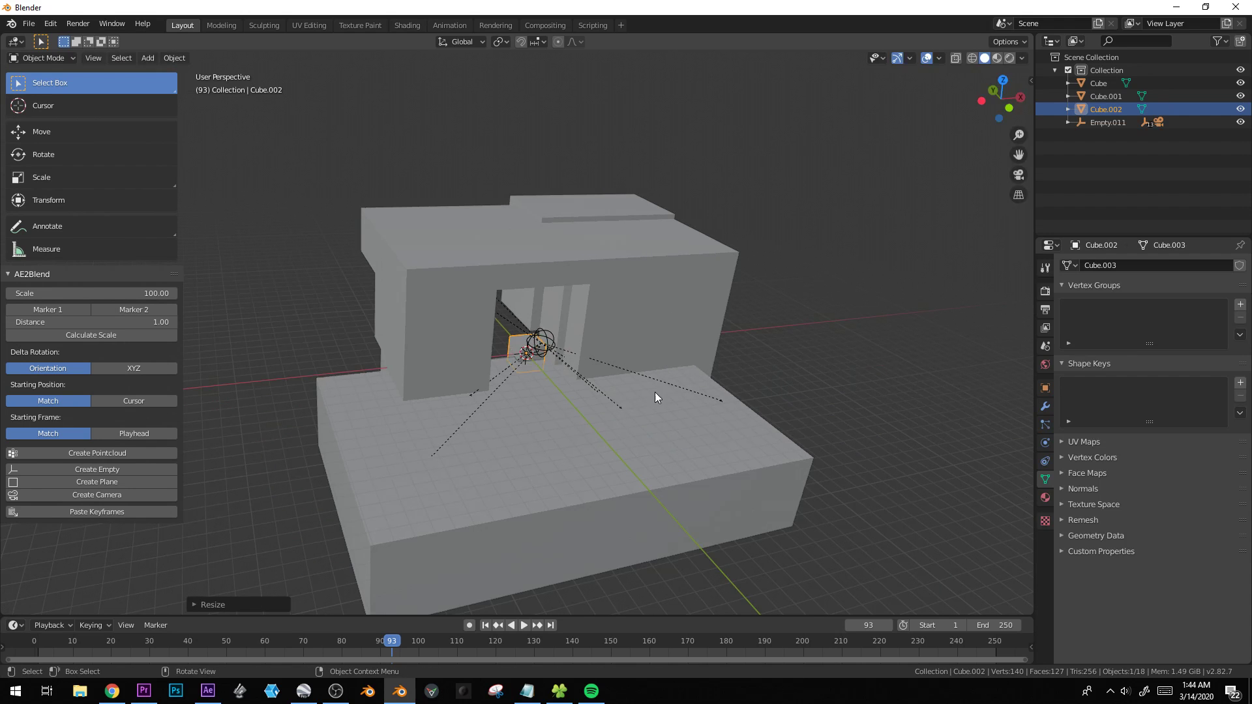
key("s")
left_click(857, 316)
Stretch the new cube along Y into a long block and position it along Y and Z over the floor slab.
key("g")
key("y")
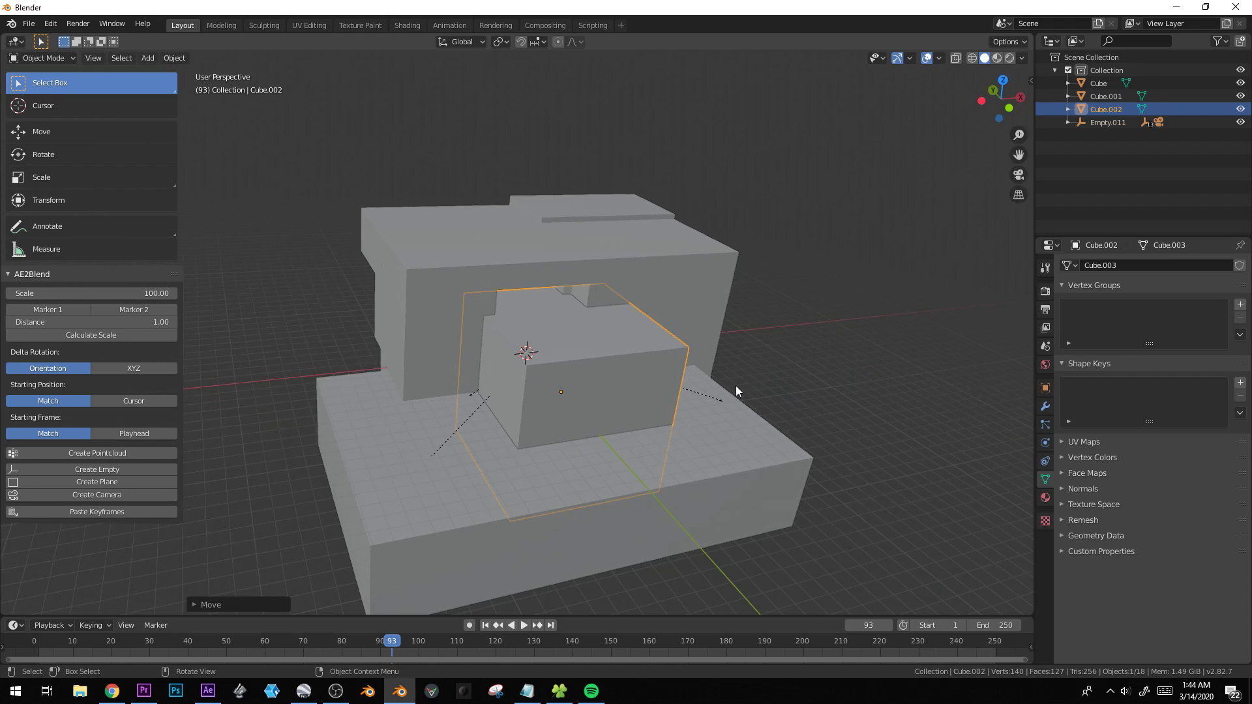
key("x")
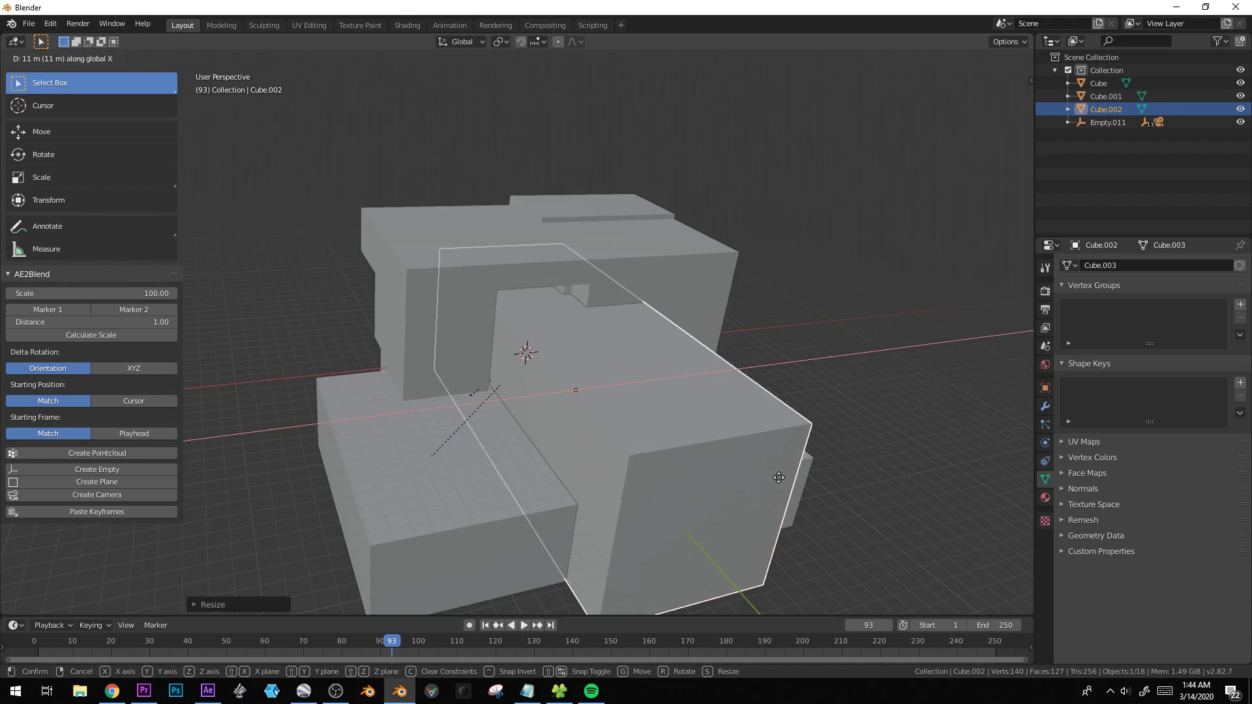
key("y")
left_click(845, 546)
key("g")
key("z")
left_click(645, 363)
Add centred lengthwise loop cuts to the long block and raise the middle top face along Z.
middle_click_drag(605, 384, 713, 294)
key("Tab")
left_click(555, 232)
right_click(556, 231)
key("3")
left_click(654, 285)
key("g")
key("z")
left_click(654, 271)
Finish moving the long block along X and bevel its lengthwise top edges with 3 segments and a width of about 0.256 m.
middle_click_drag(703, 319, 614, 327)
left_click(614, 326)
key("ctrl+b")
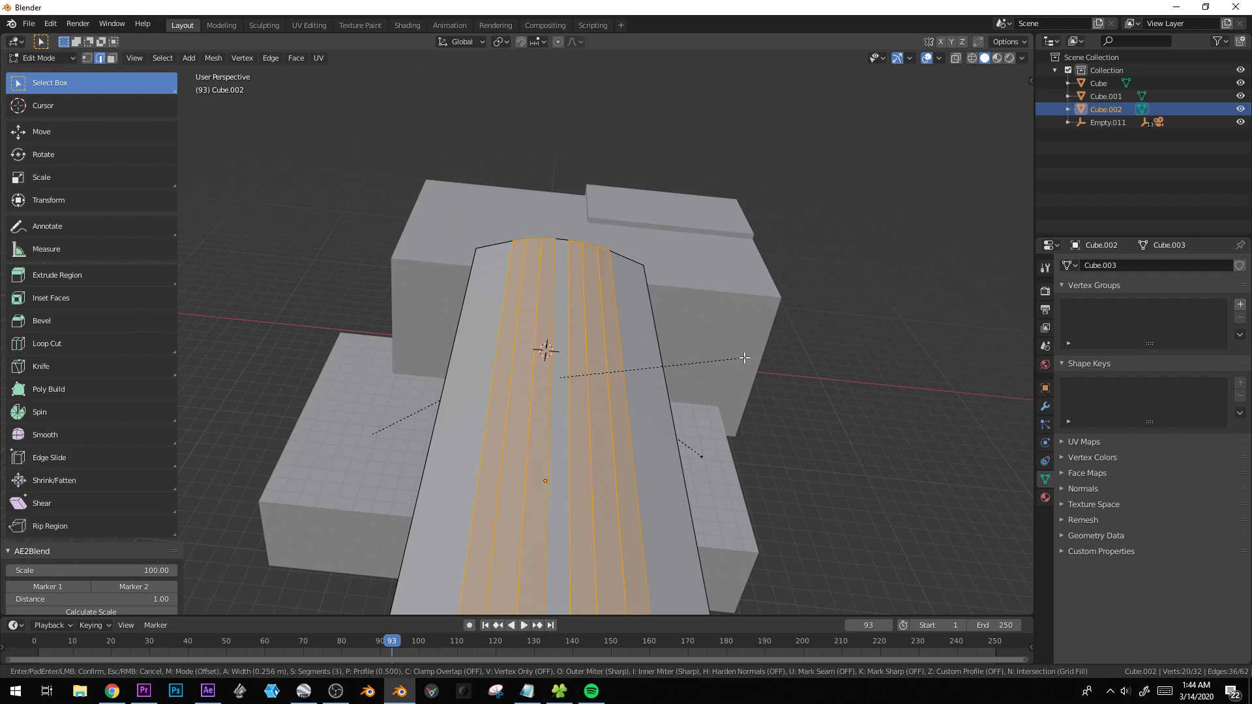
left_click(745, 357)
Delete the long block's near end face that blocks the camera's view and leave mesh editing.
key("KP_0")
left_click(505, 230)
key("x")
left_click(617, 216)
key("Tab")
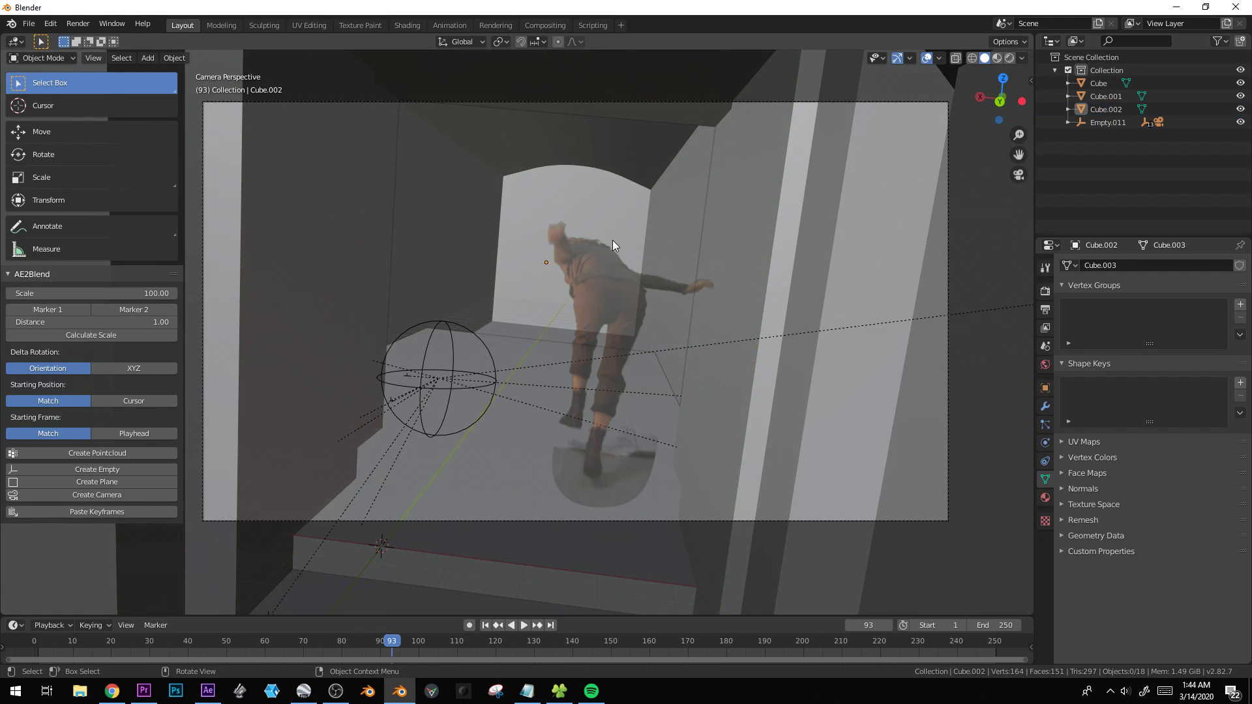
Play the shot to frame 111 and set the alpha of the camera's background footage to 1.000.
key("space")
key("space")
left_click(608, 284)
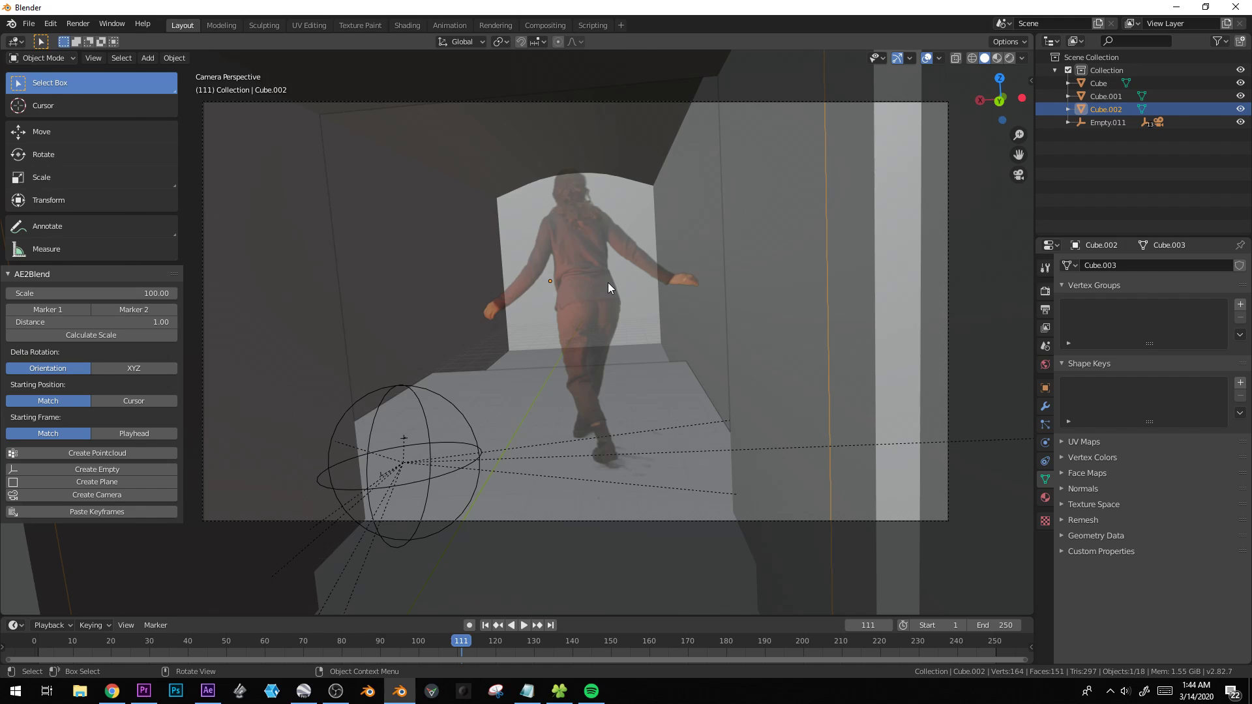
scroll(608, 283, "down", 4)
left_click(765, 284)
scroll(1181, 601, "down", 5)
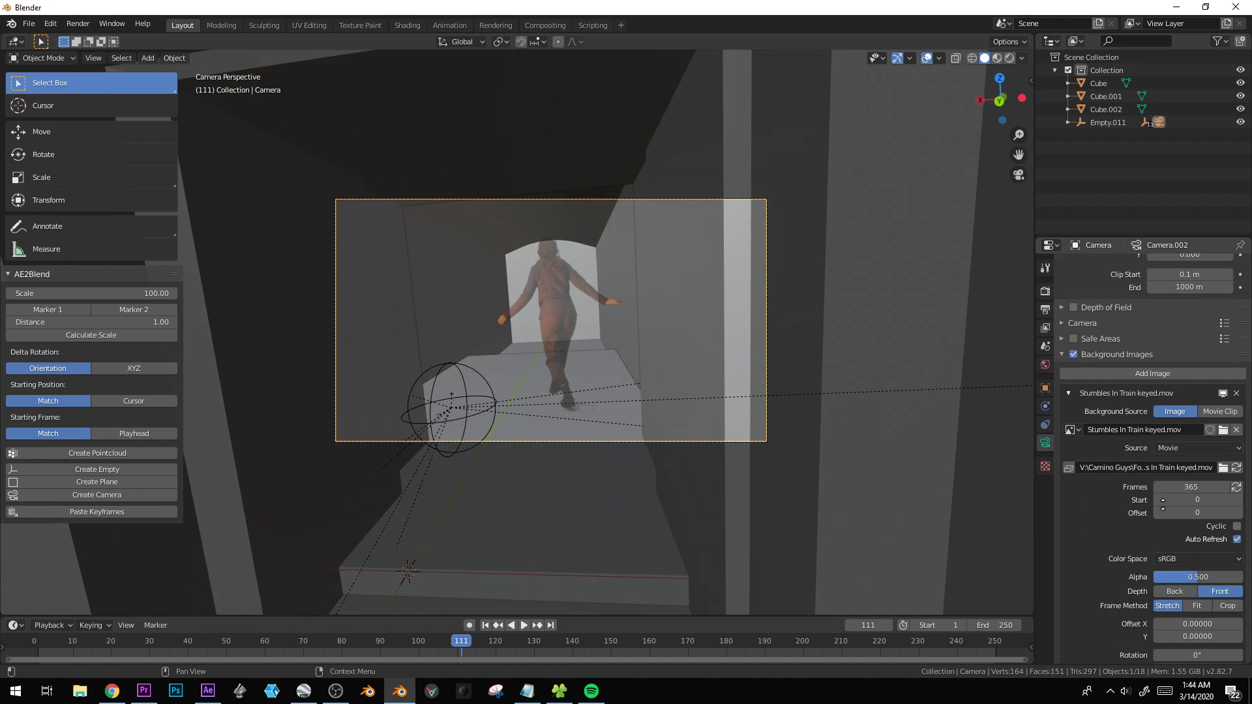
left_click_drag(1198, 577, 1242, 578)
key("alt+a")
Go to frame 68 and switch the viewport to Rendered shading, comparing it with Material Preview through the camera.
left_click_drag(445, 641, 368, 642)
key("z")
left_click(551, 338)
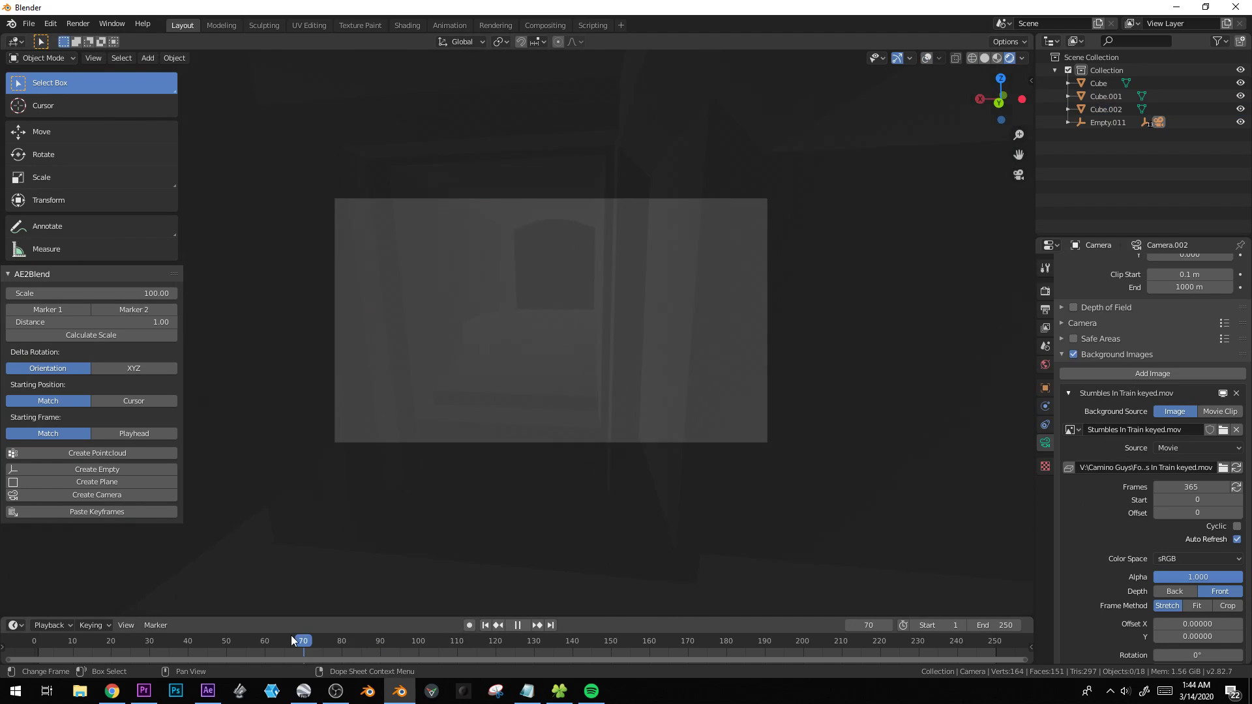
left_click_drag(297, 643, 297, 643)
key("z")
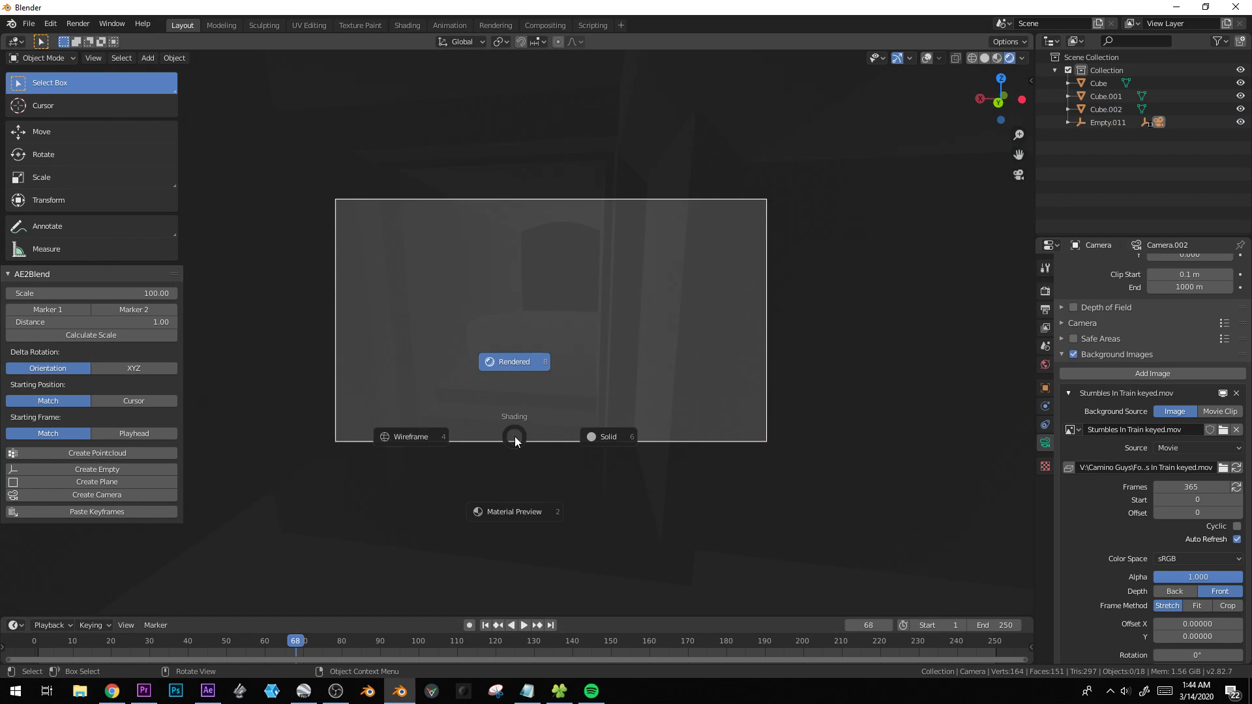
left_click(510, 512)
middle_click_drag(494, 494, 550, 431)
key("KP_0")
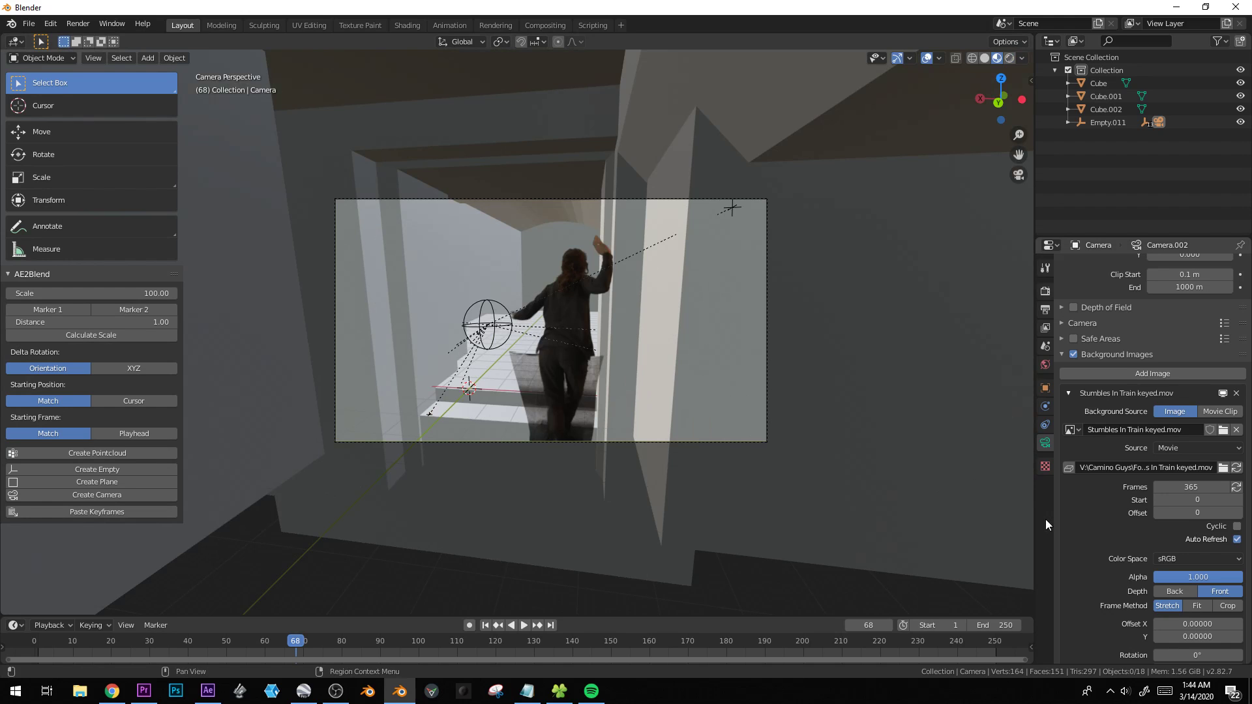
left_click(563, 311)
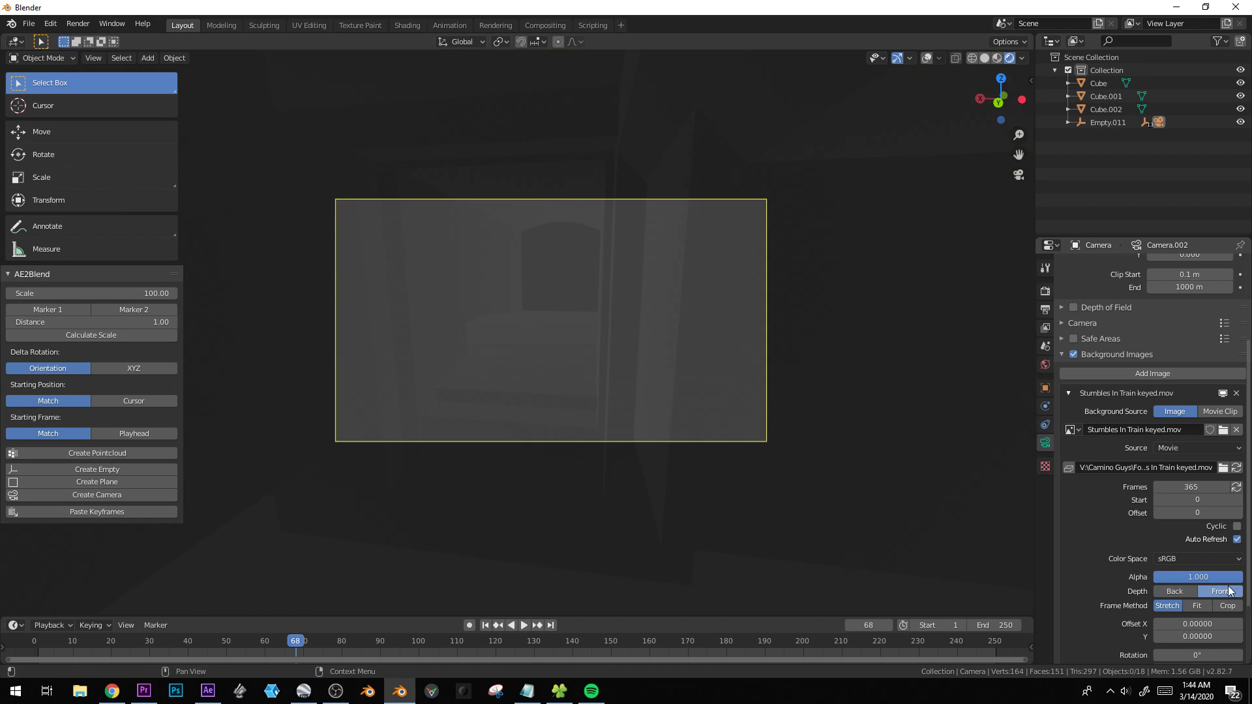
Add a point light at the 3D cursor and turn the viewport overlays back on.
left_click(30, 24)
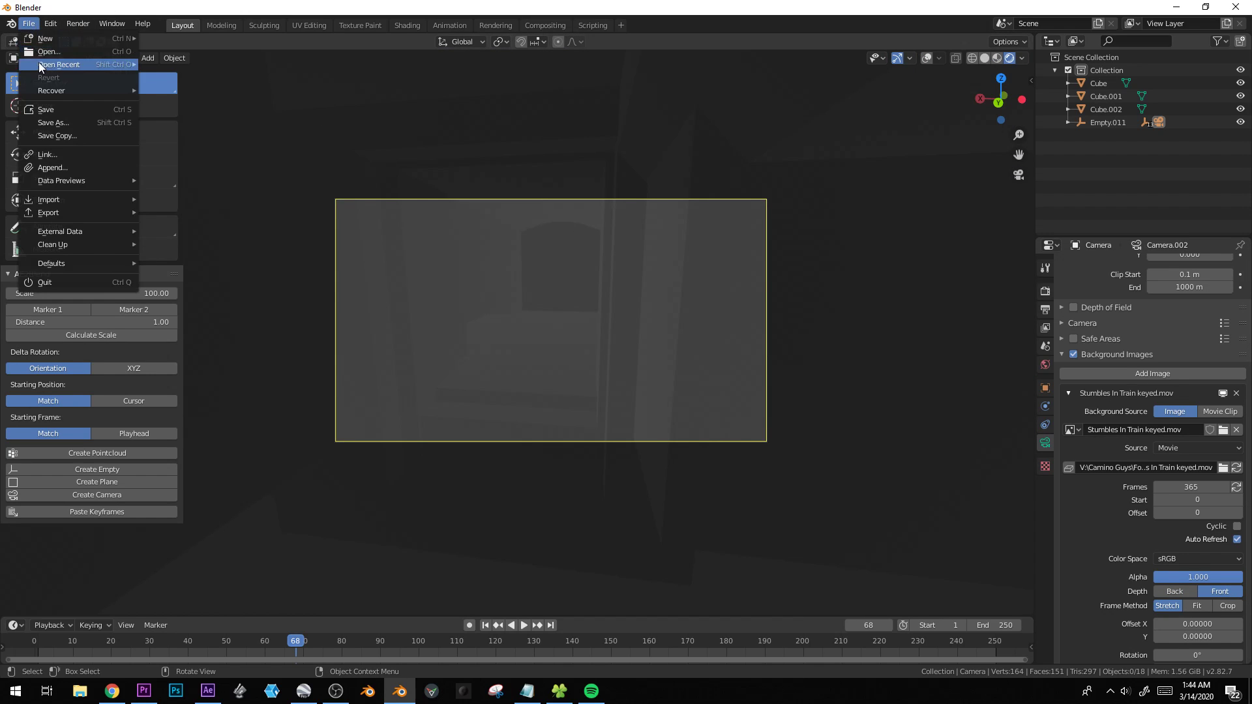
key("shift+a")
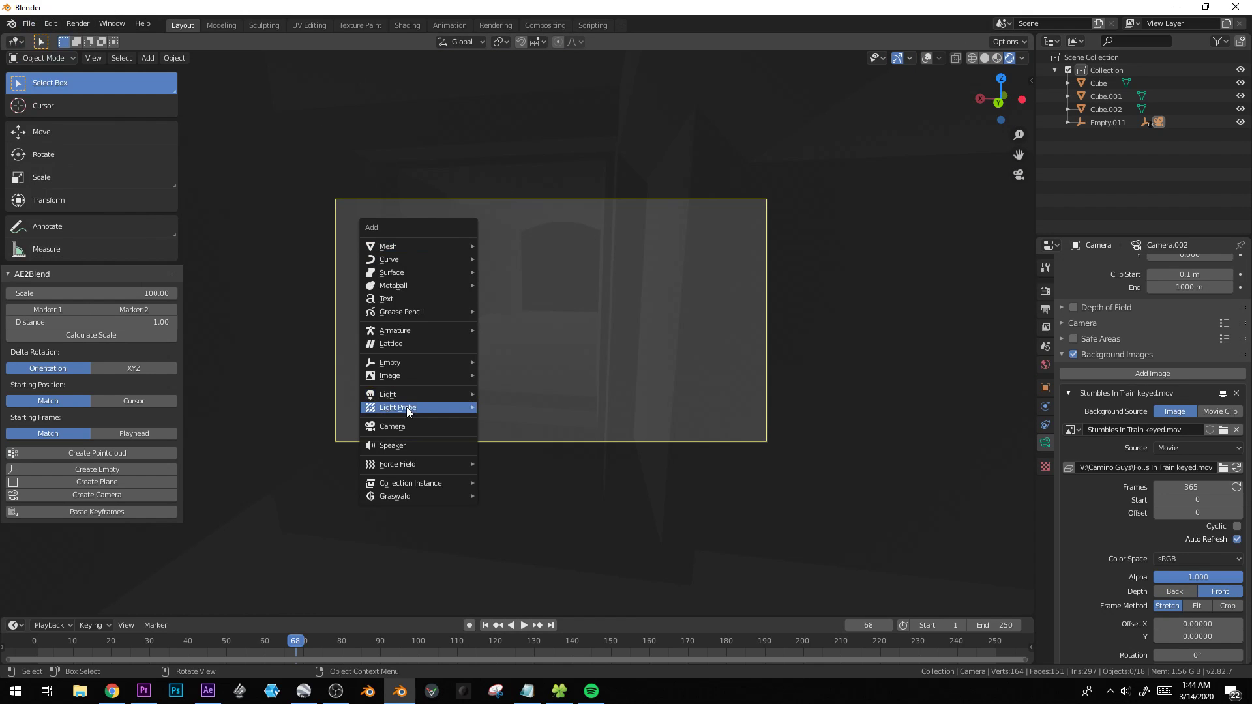
mouse_move(412, 396)
left_click(503, 392)
middle_click_drag(503, 392, 574, 388)
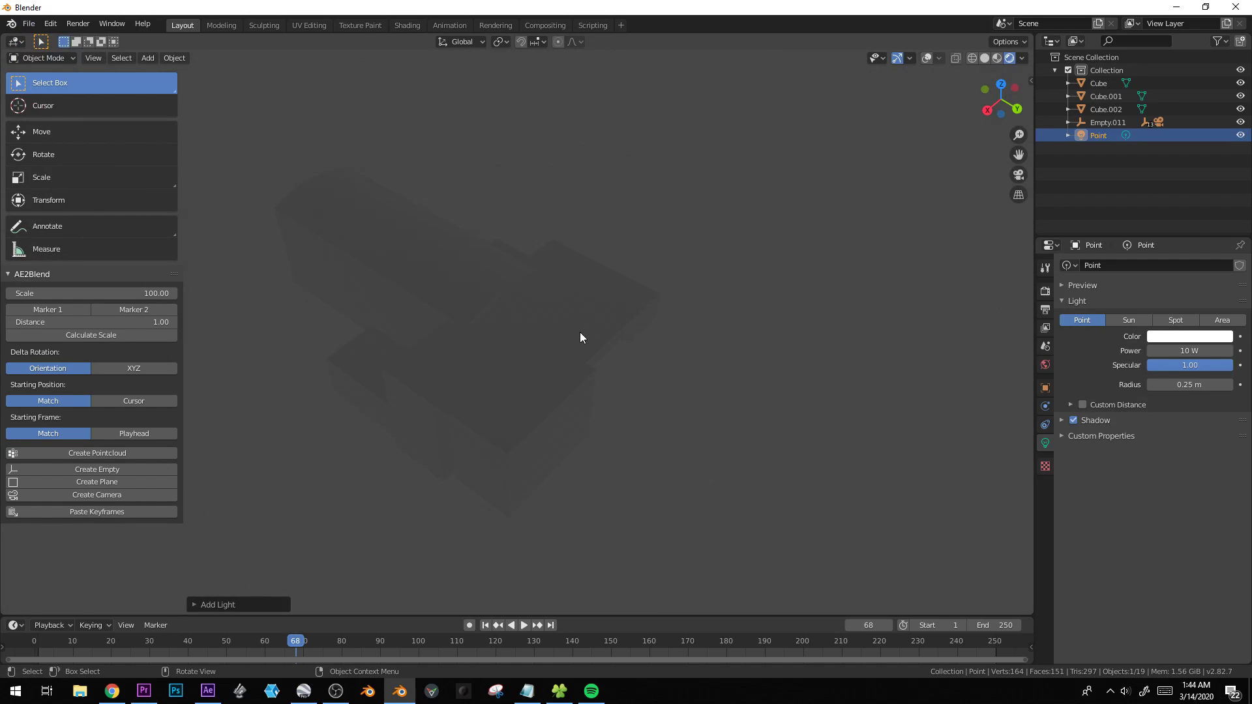
right_click(644, 342)
left_click(929, 58)
Raise the new point light's power and move the light off the 3D cursor, adjusting it along X.
type("1")
key("Return")
middle_click_drag(588, 409, 497, 354)
key("g")
left_click(482, 366)
key("g")
key("x")
left_click(463, 362)
middle_click_drag(498, 361, 502, 360)
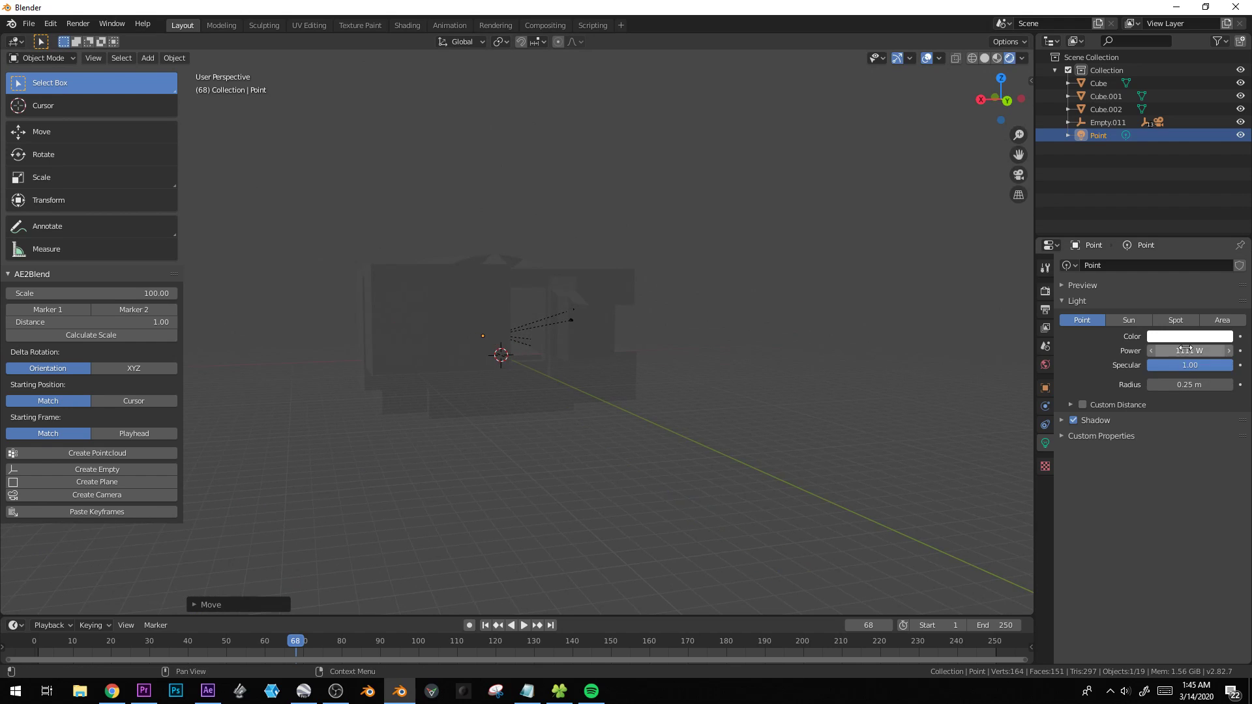
Raise the point light's power to about 1697.5 W and move the light up between the doorway walls.
left_click_drag(1191, 351, 1208, 351)
middle_click_drag(495, 435, 484, 434)
scroll(477, 454, "up", 5)
key("KP_5")
key("KP_Decimal")
middle_click_drag(507, 382, 588, 359)
key("KP_5")
middle_click_drag(680, 362, 626, 367)
key("g")
left_click(683, 199)
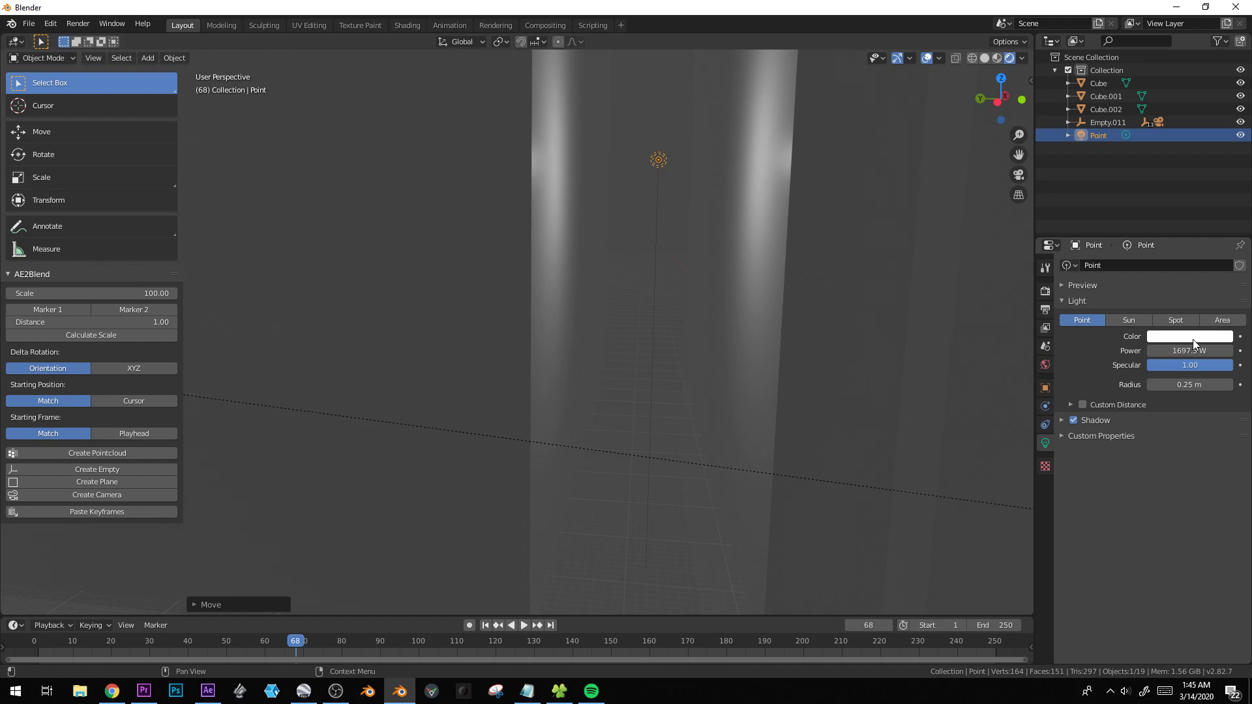
Set the point light's power to 11111 W.
left_click(1188, 351)
type("11111")
key("Return")
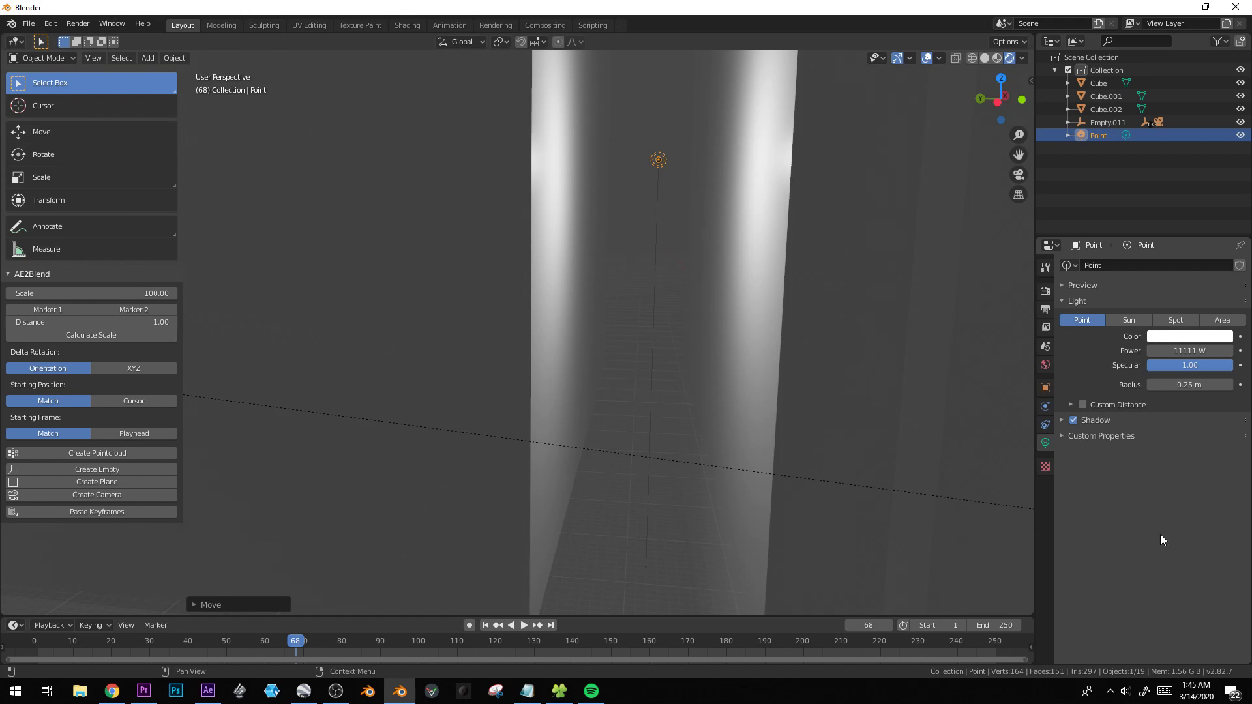
middle_click_drag(664, 431, 711, 355)
left_click(715, 358)
key("g")
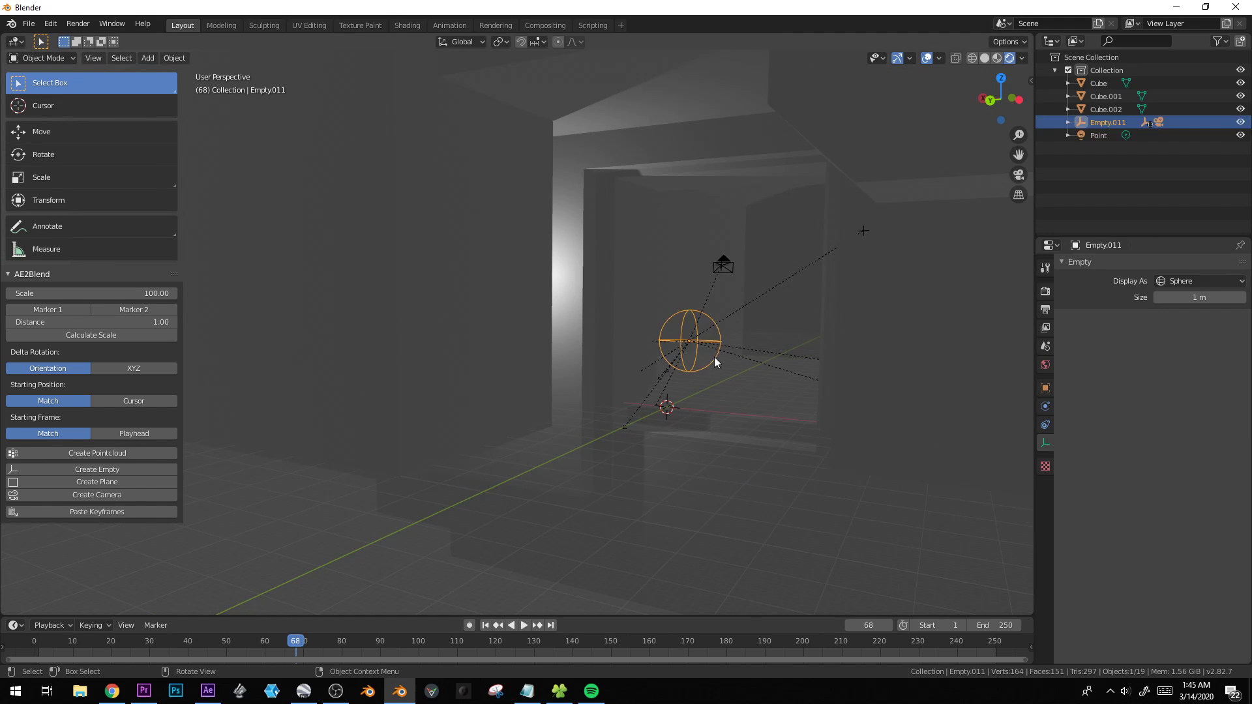
right_click(720, 379)
Parent Cube.001 and the point light to the sphere empty with Object (Keep Transform).
left_click(895, 284)
middle_click_drag(844, 327, 559, 272)
left_click(553, 283, "shift")
middle_click_drag(531, 333, 706, 319)
left_click(710, 321, "shift")
key("ctrl+p")
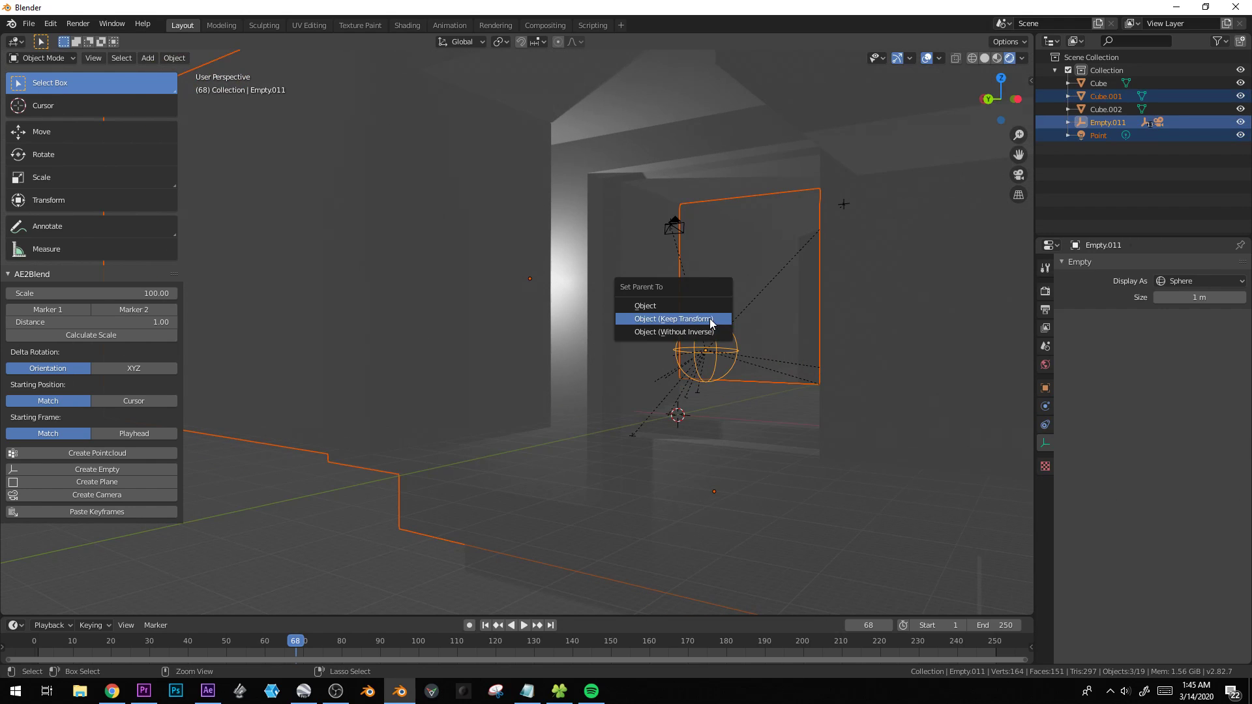
left_click(710, 320)
left_click(710, 324)
left_click(706, 317)
key("s")
right_click(711, 359)
Parent the remaining blocks, Cube and Cube.002, to the sphere empty.
scroll(757, 497, "down", 2)
left_click(739, 493)
middle_click_drag(738, 492, 789, 381)
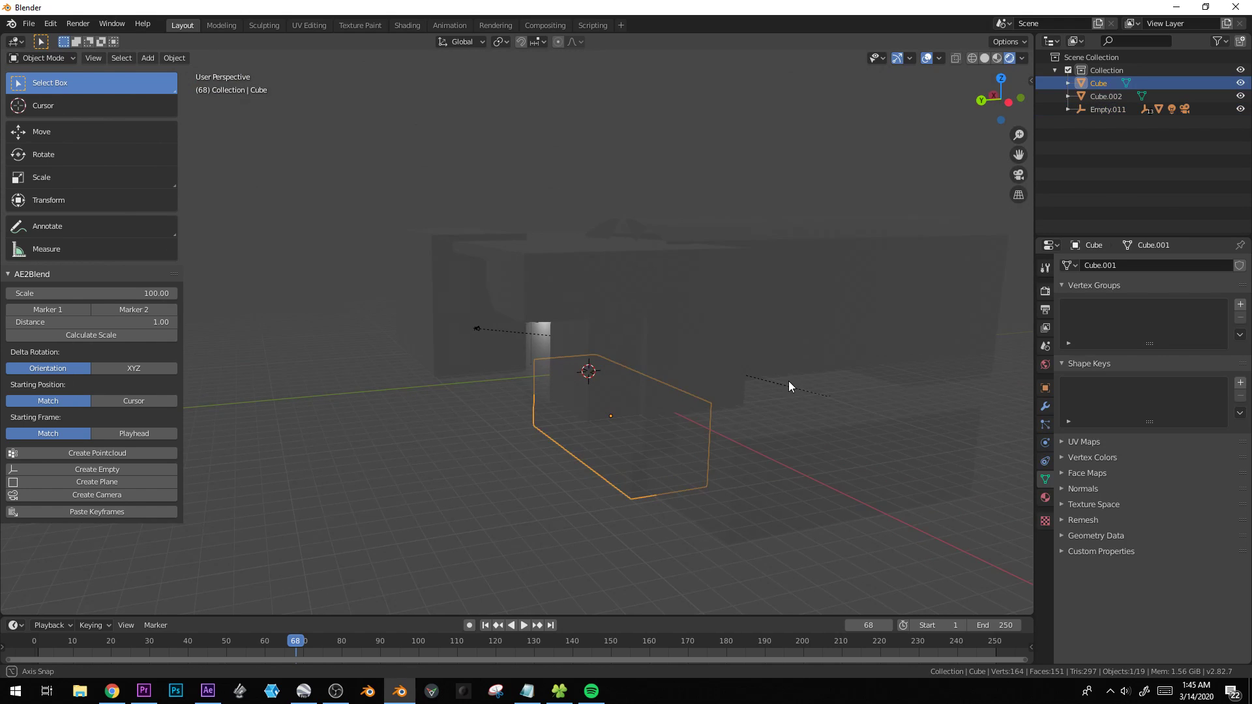
left_click(839, 319, "shift")
left_click(805, 447, "shift")
middle_click_drag(803, 450, 731, 439)
scroll(660, 404, "up", 4)
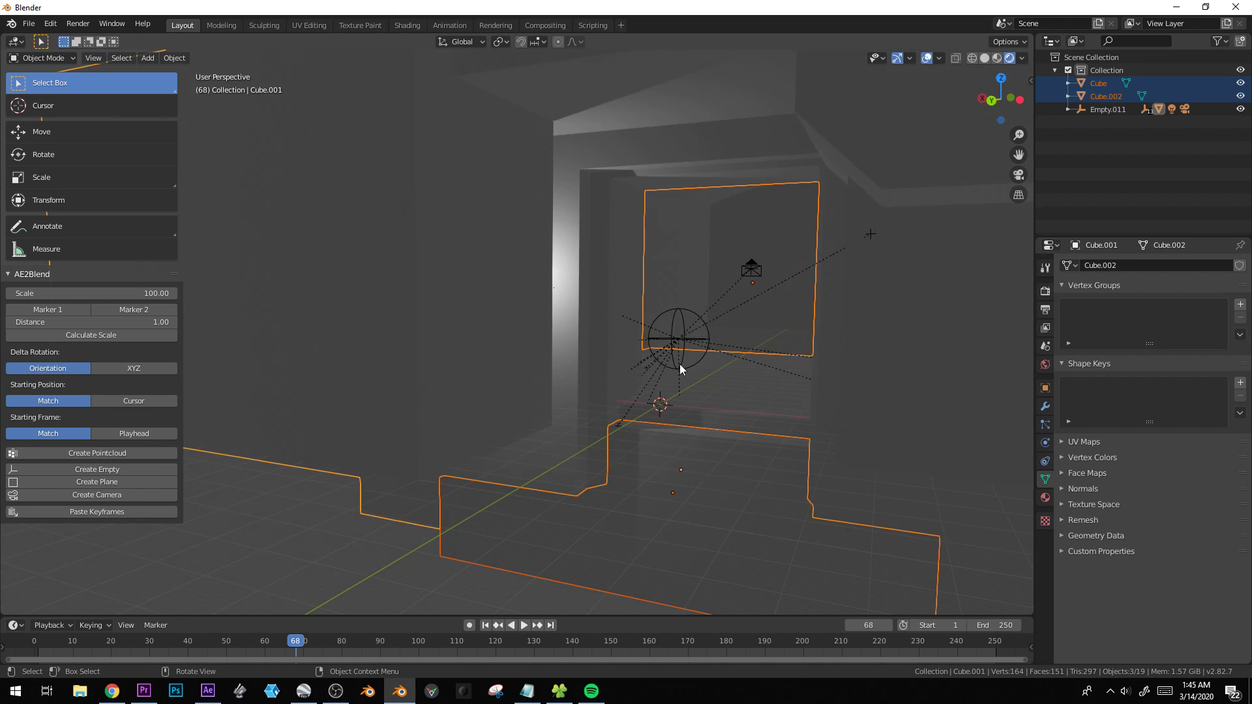
left_click(679, 307, "shift")
key("ctrl+p")
left_click(680, 307)
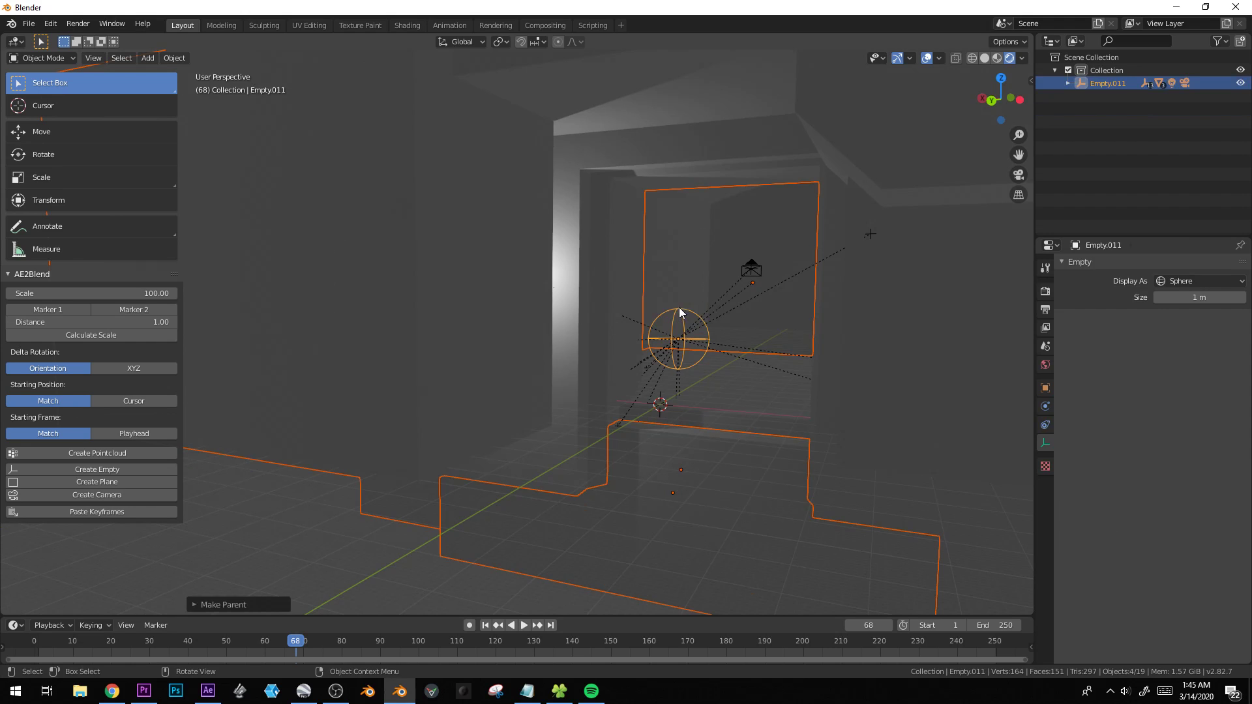
Scale the sphere empty and its whole parented scene down to a fraction of its size and play the shot through the camera.
key("s")
left_click(706, 377)
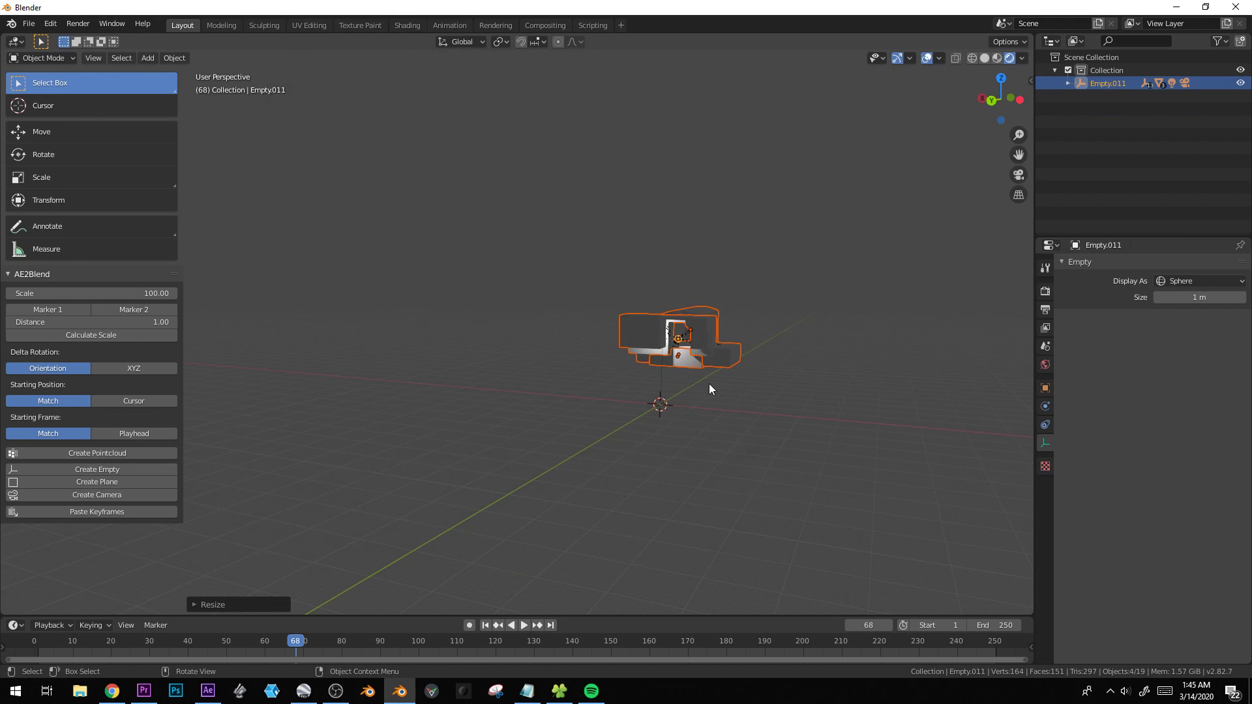
key("KP_0")
left_click(628, 352)
key("space")
key("space")
Add a default cube at the 3D cursor, inspect its size up close and delete it.
left_click(304, 295)
middle_click_drag(304, 295, 605, 446)
key("alt+a")
key("shift+a")
mouse_move(604, 299)
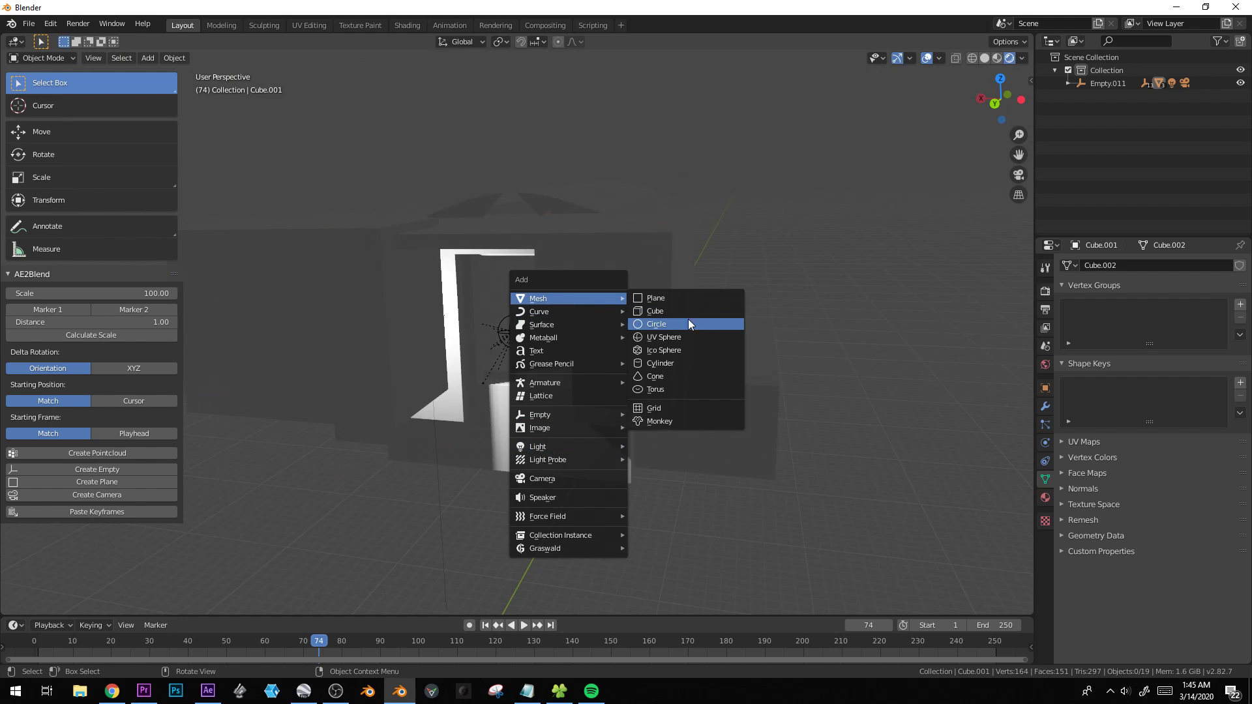
left_click(706, 314)
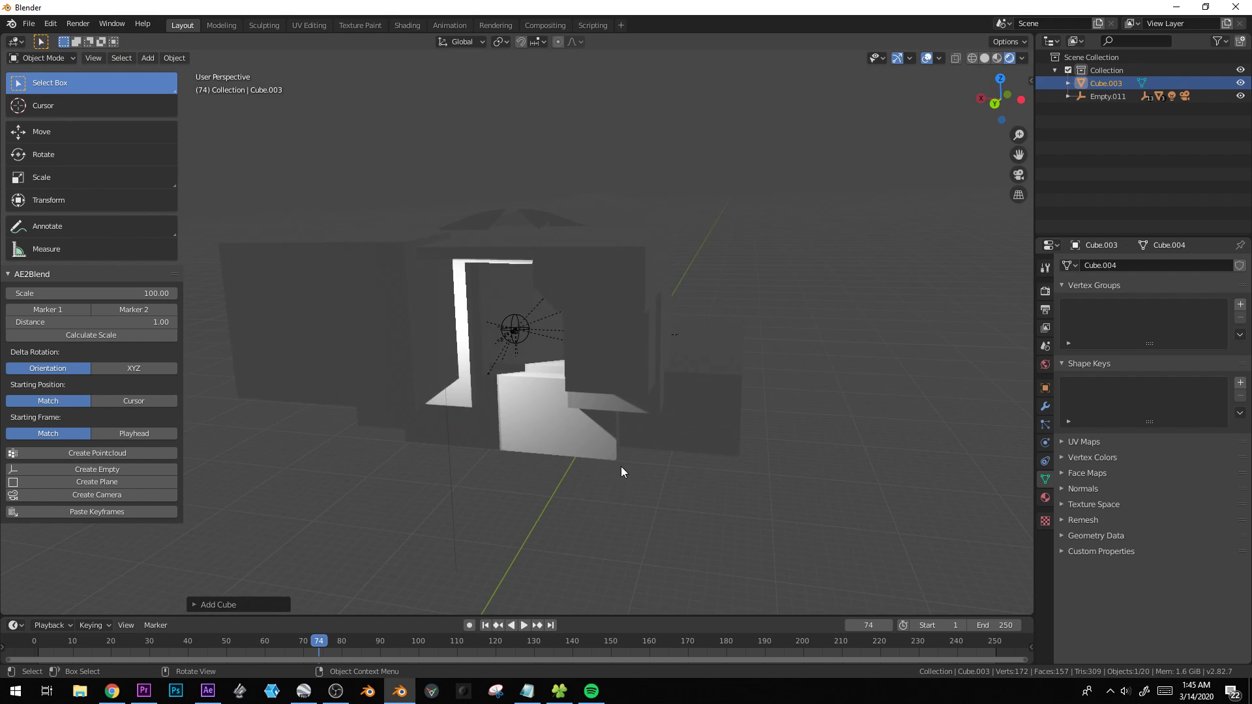
key("KP_Decimal")
scroll(610, 462, "down", 6)
middle_click_drag(602, 453, 552, 446)
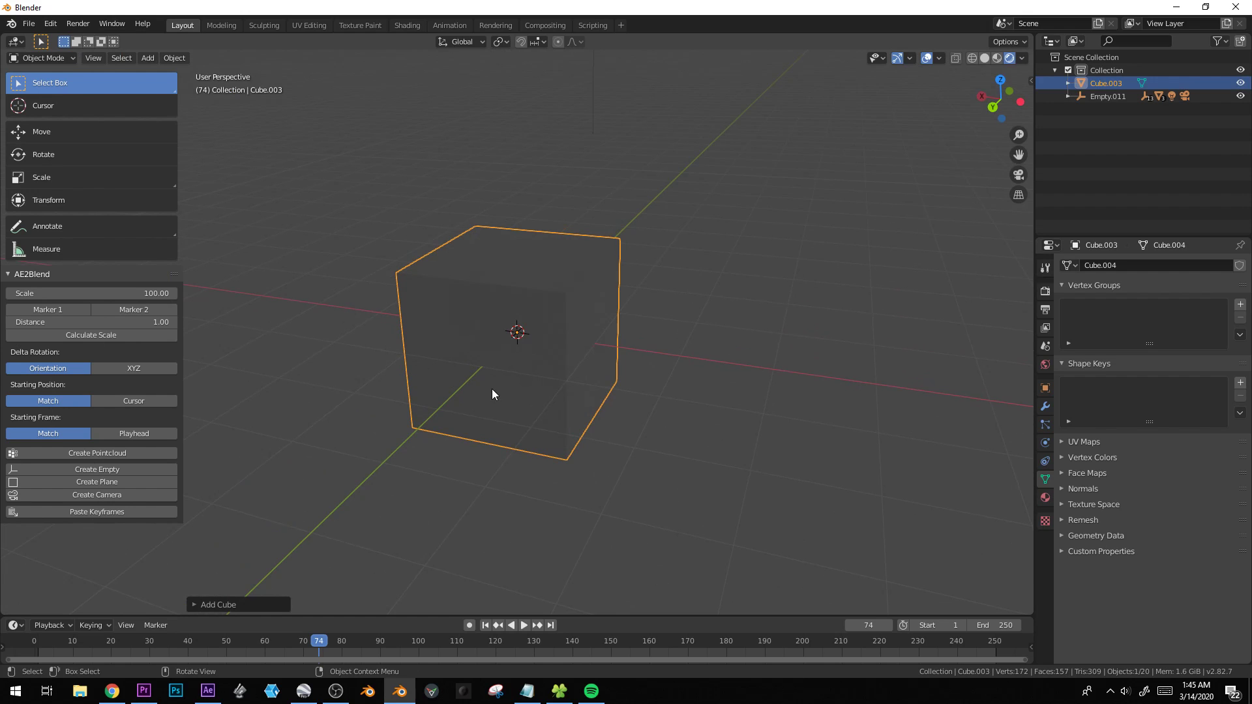
key("x")
left_click(566, 393)
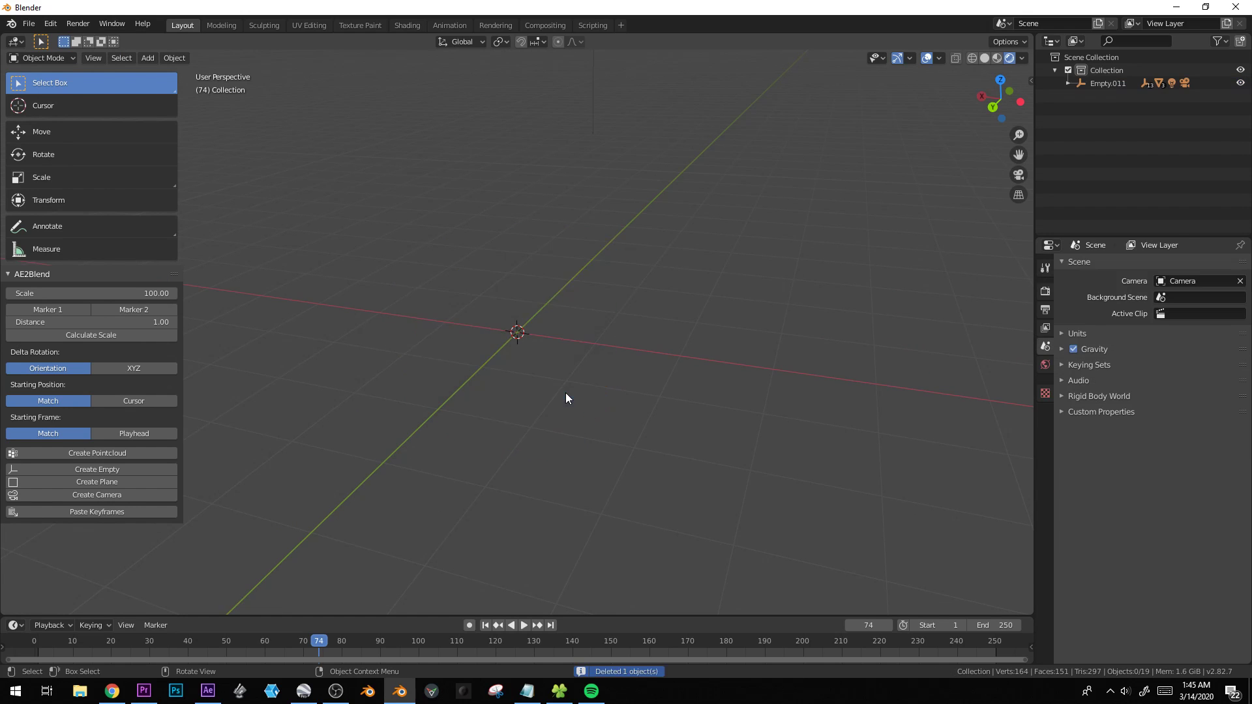
Play the shot through the camera from frame 74 to 83 and set the point light's power to 111 W.
key("KP_0")
key("space")
key("space")
middle_click_drag(362, 328, 658, 322)
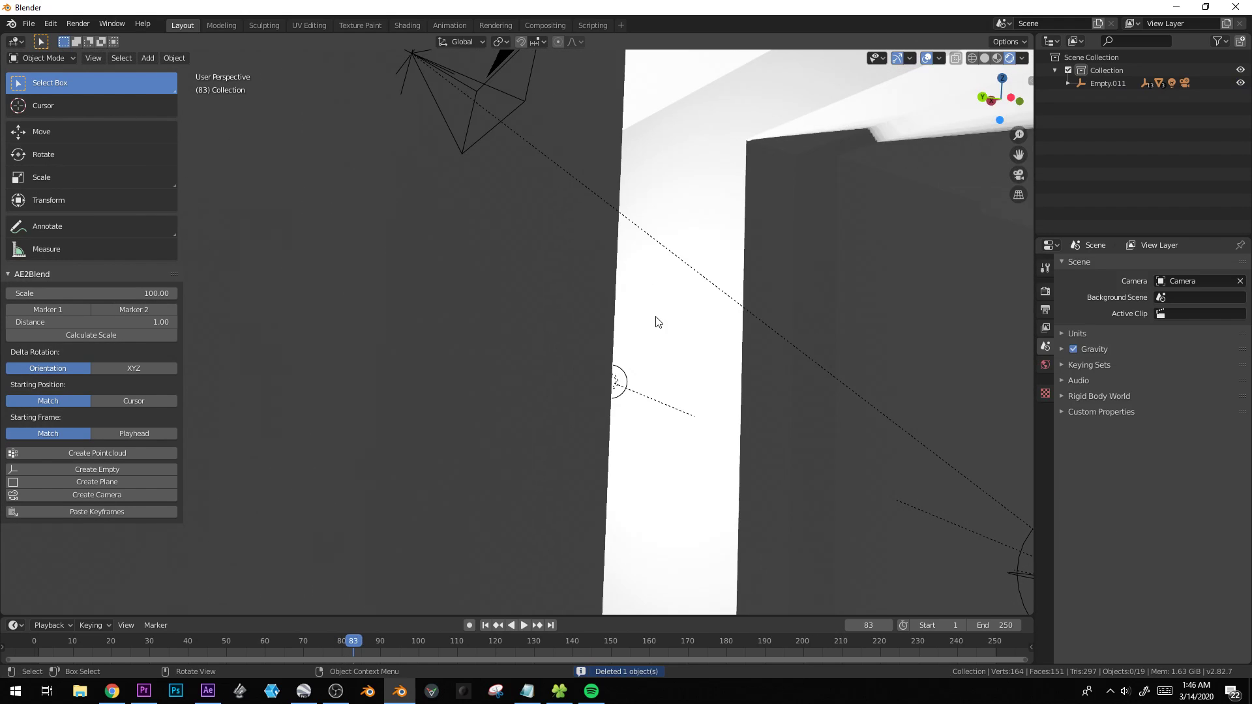
left_click(618, 387)
key("KP_0")
left_click_drag(1206, 350, 1198, 350)
type("111")
key("Return")
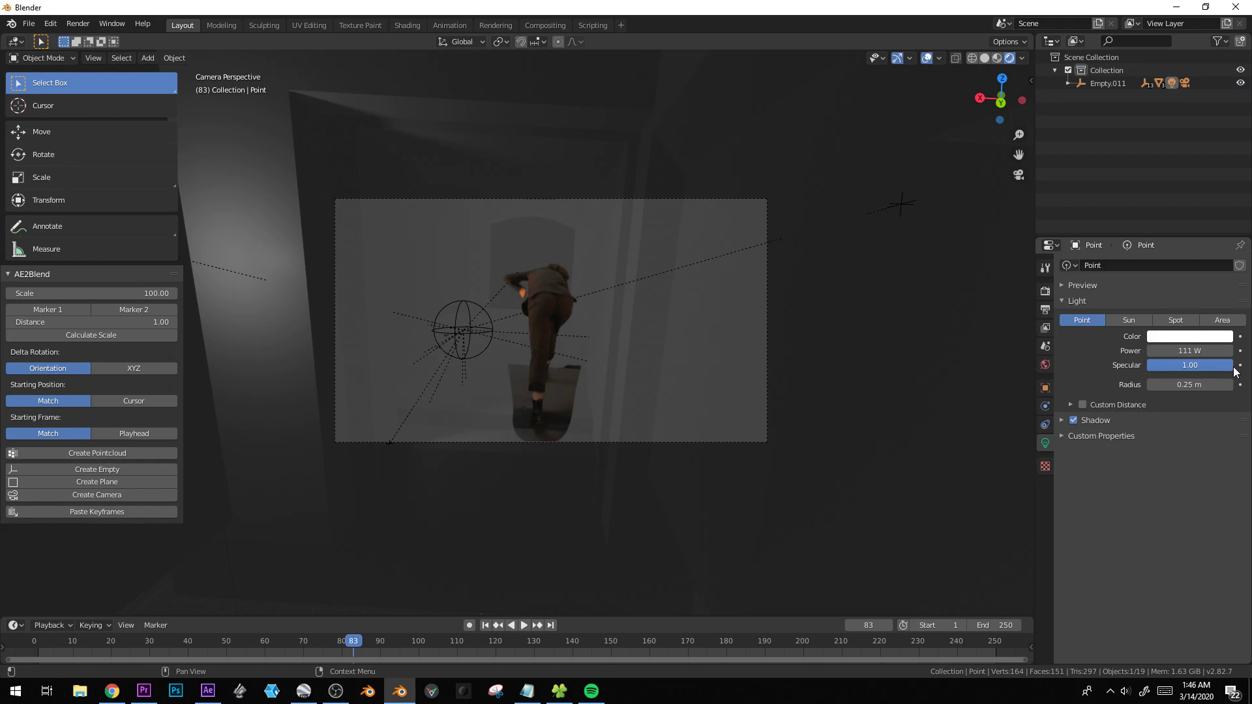
Raise the point light's power to 802.2 W and move the light along Y.
left_click_drag(1197, 351, 1234, 351)
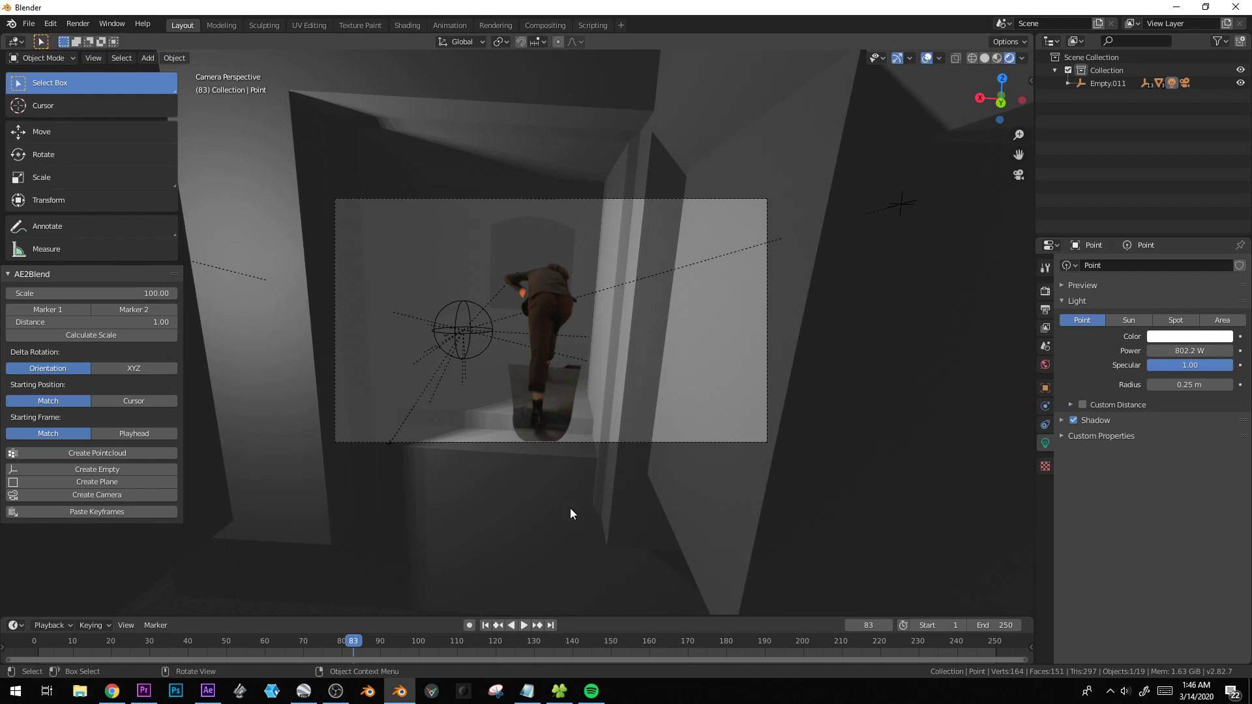
key("g")
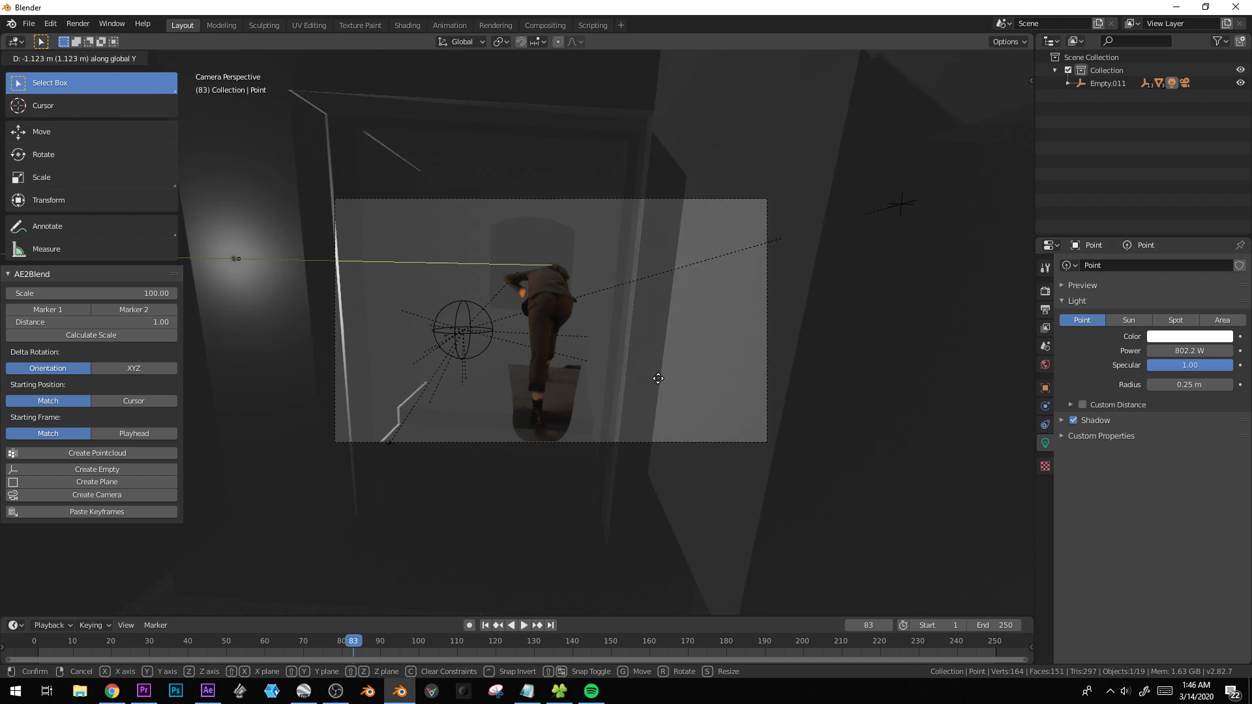
left_click(638, 382)
Reduce the point light's power to 687.5 W after playing the shot backwards to frame 16, and go to frame 98.
key("ctrl+shift+space")
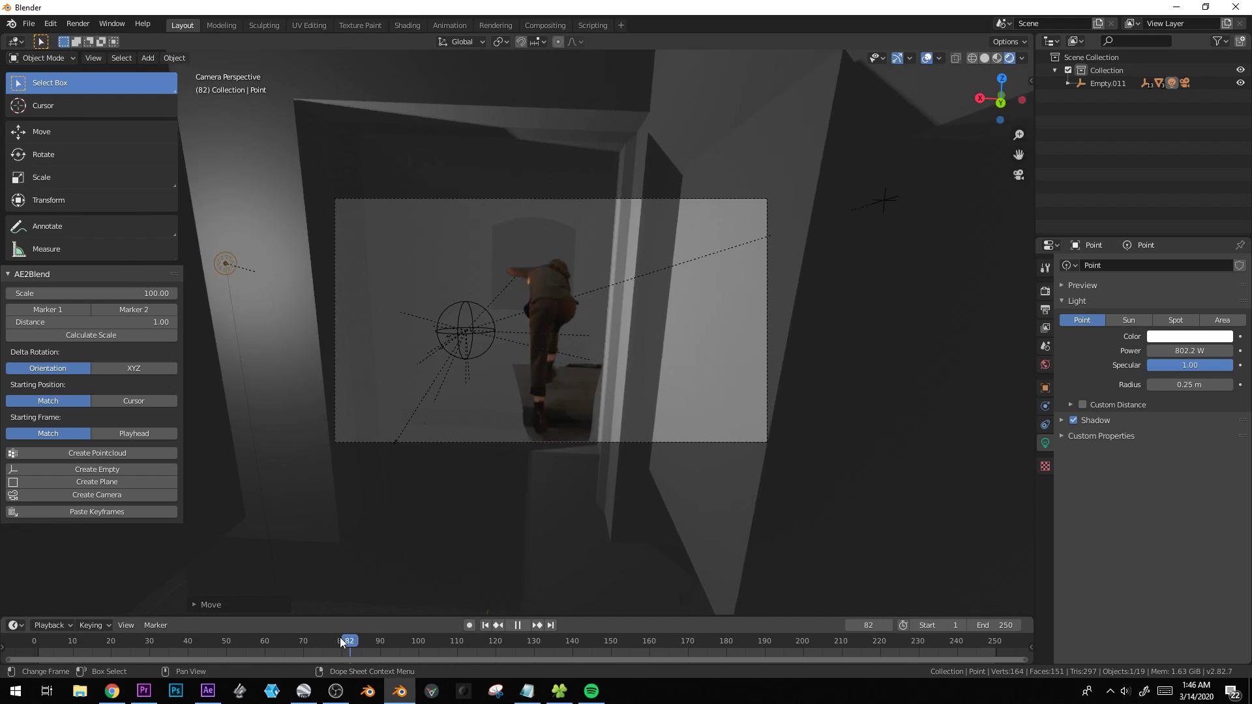
key("space")
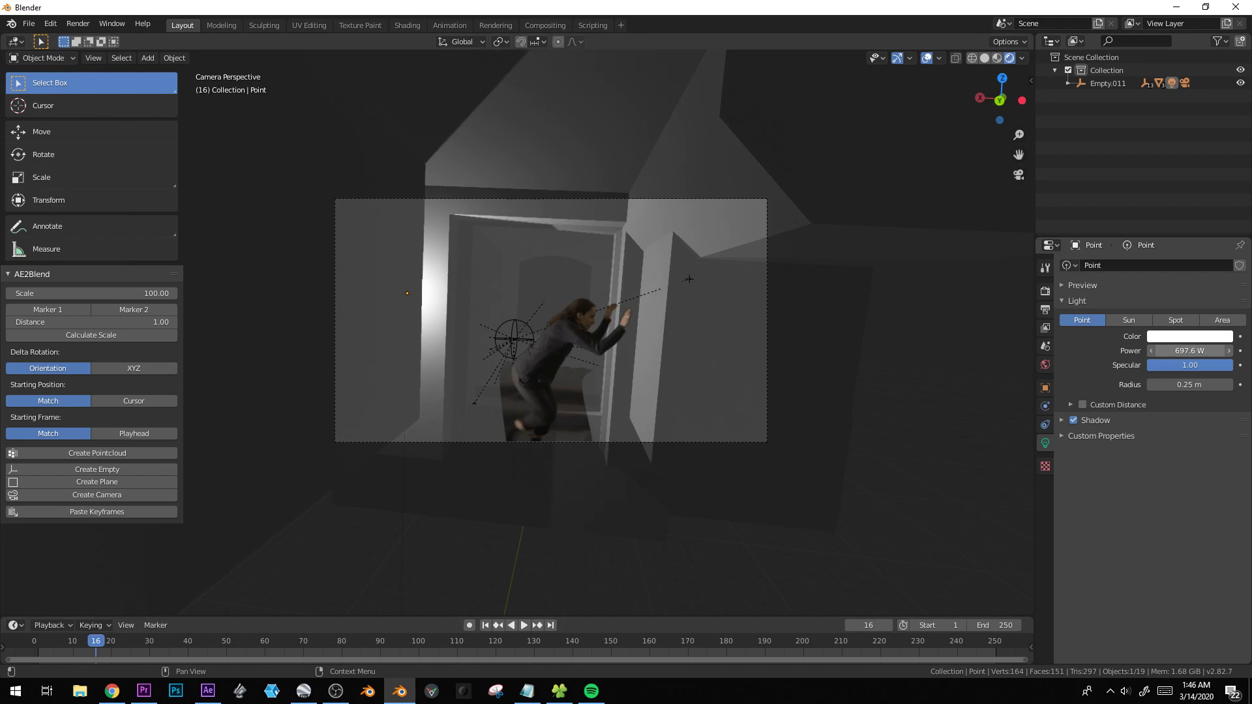
left_click_drag(1190, 351, 1175, 351)
left_click_drag(119, 639, 411, 605)
scroll(534, 288, "up", 2)
key("shift+a")
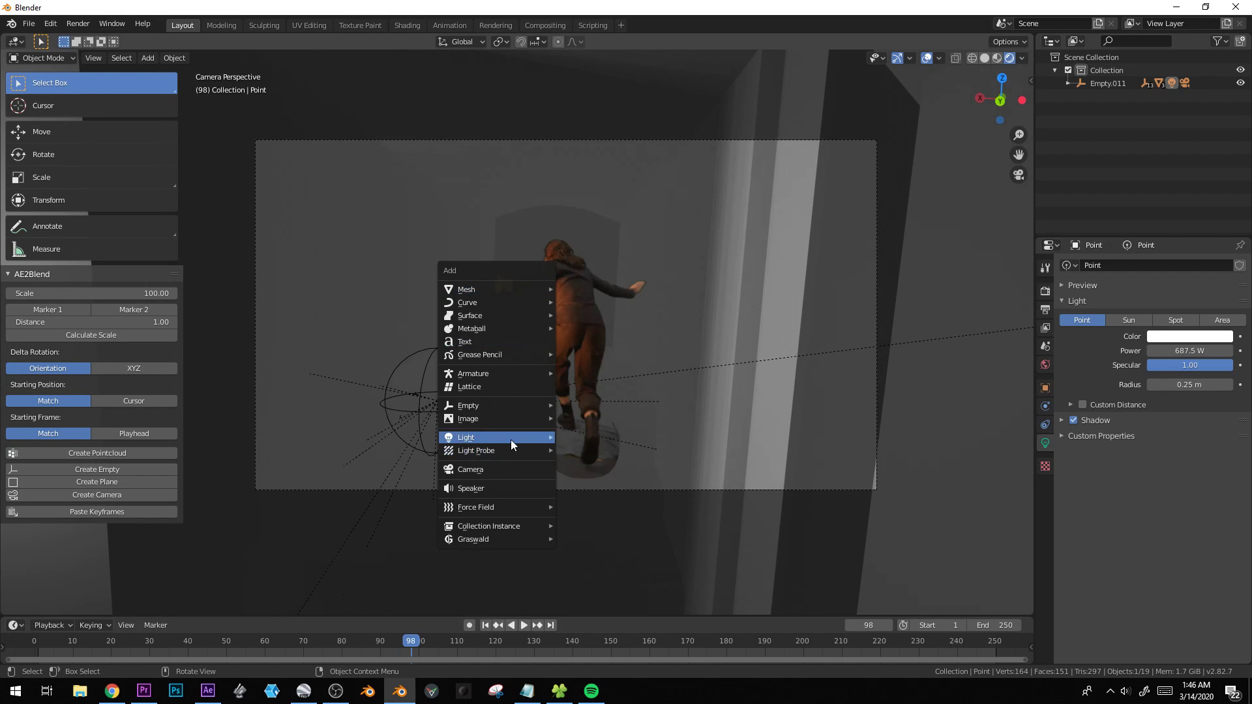
mouse_move(511, 440)
left_click(571, 438)
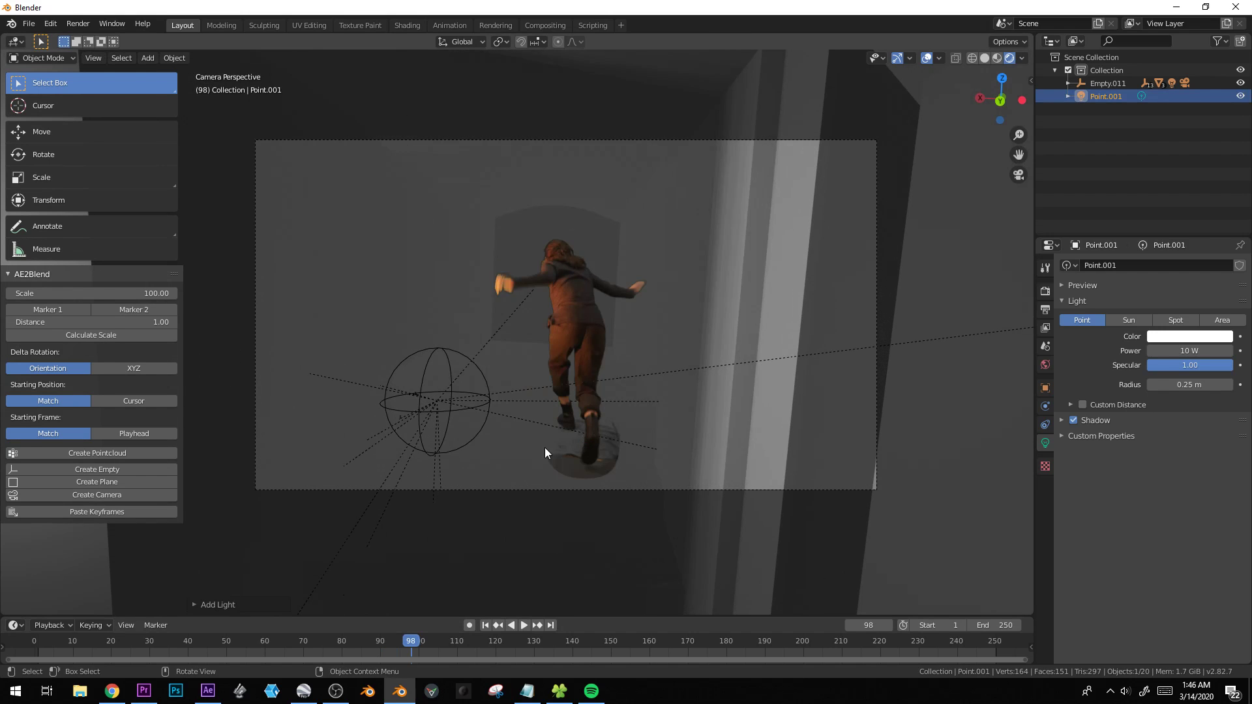
scroll(564, 445, "down", 3)
key("Delete")
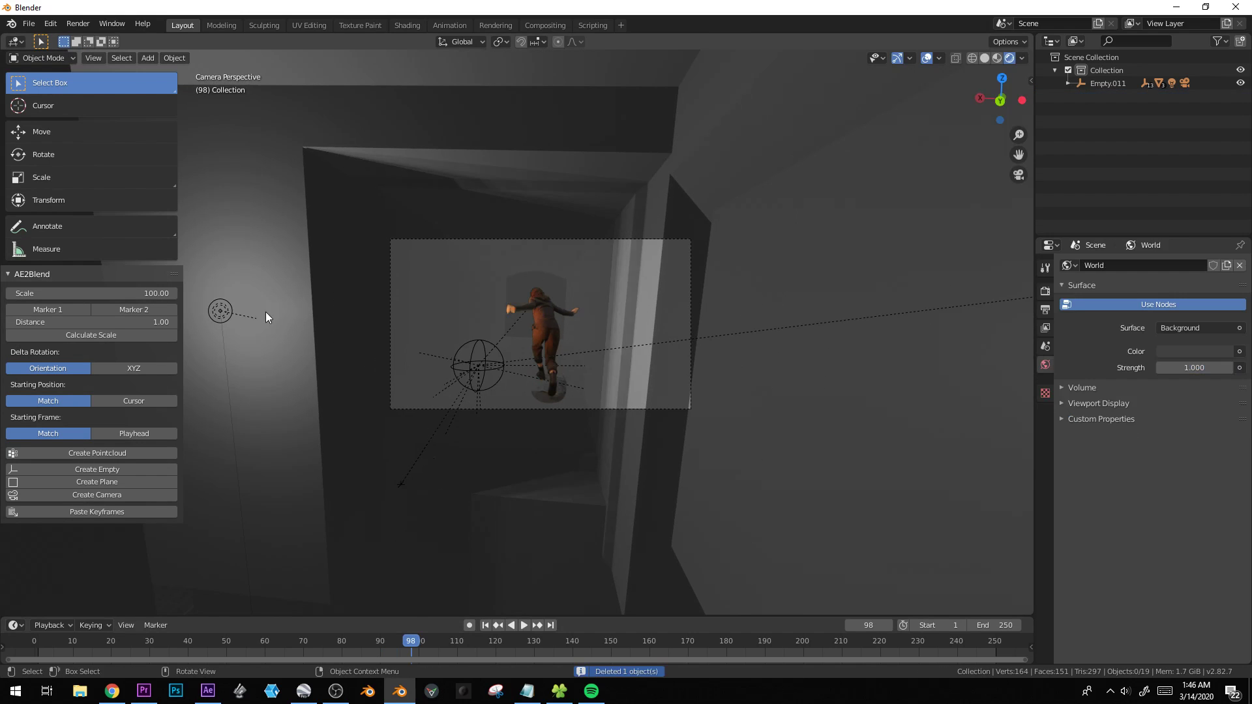
Duplicate the existing point light and move the copy along Y to light the interior beyond the doorway.
left_click(220, 317)
key("shift+d")
key("y")
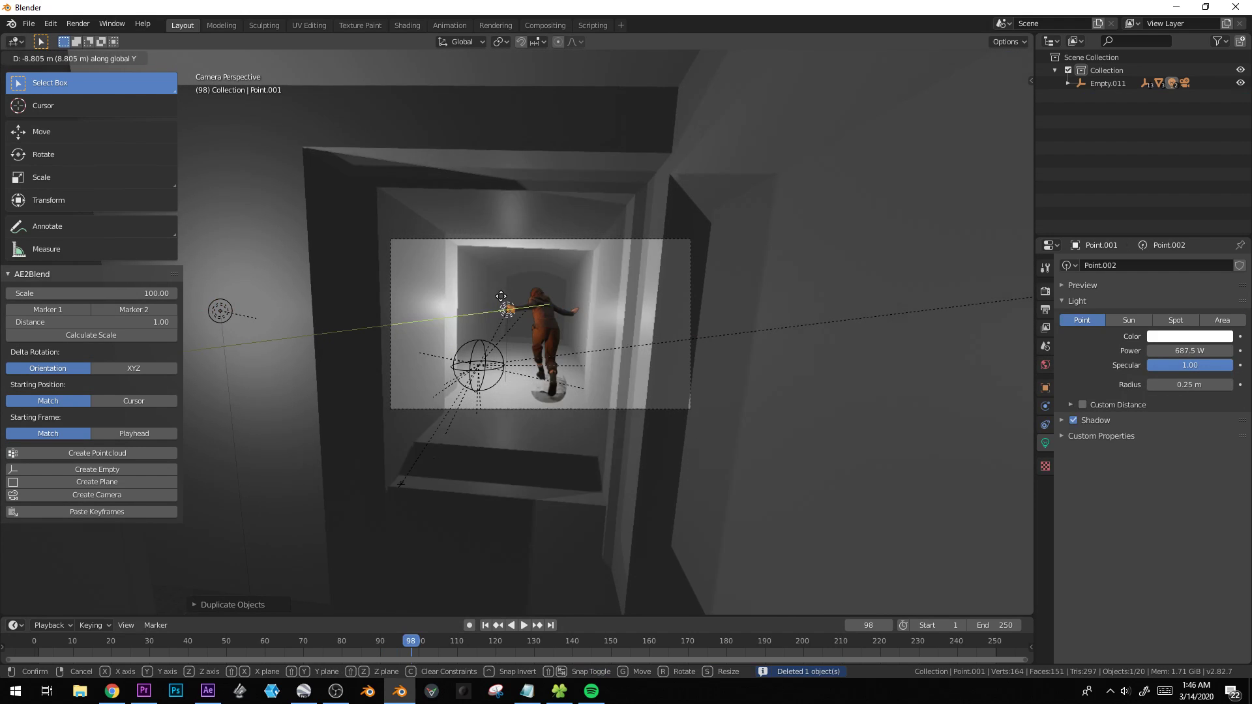
key("Return")
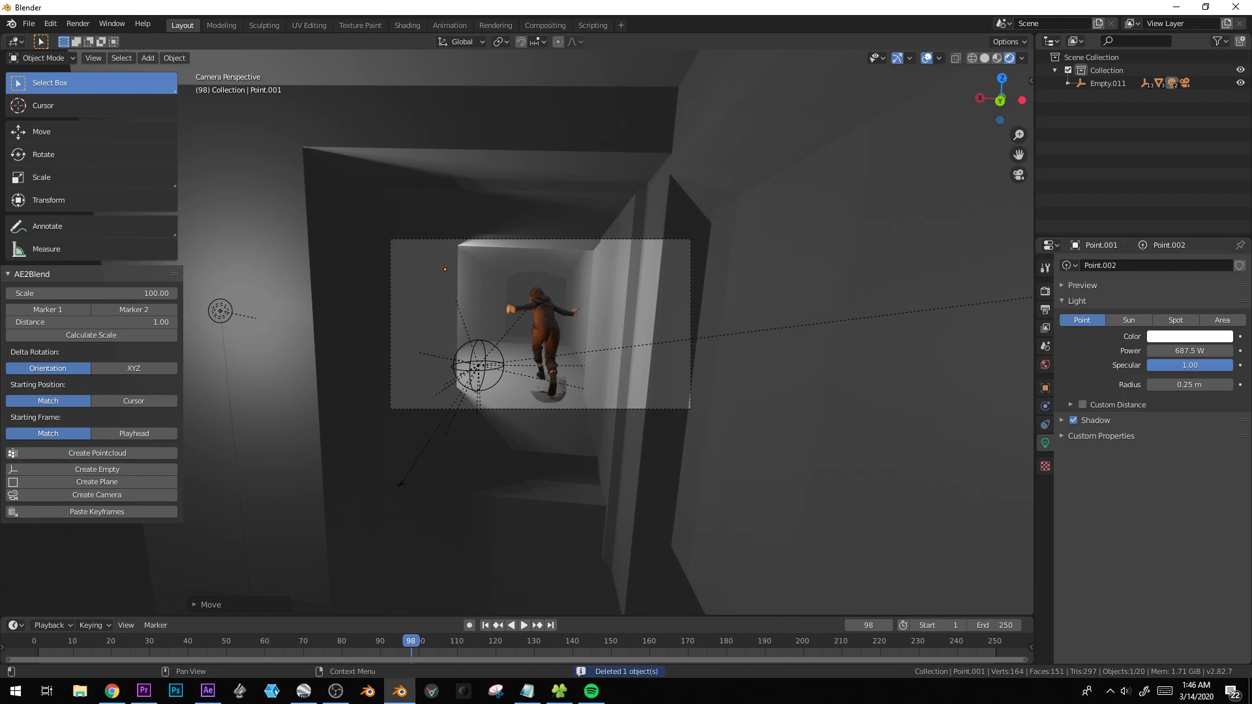
Color the point light beyond the doorway orange, duplicate it along X and move the copy along Z.
left_click(1206, 338)
left_click(1161, 254)
key("shift+d")
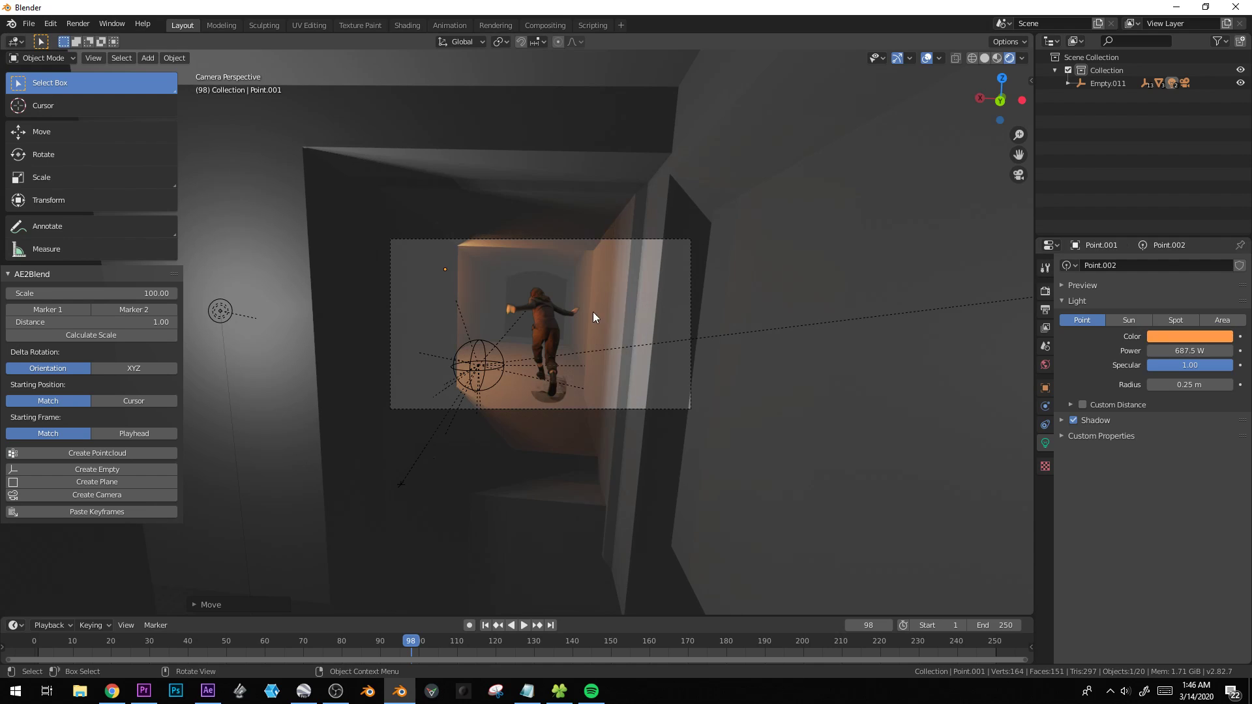
key("x")
left_click(601, 338)
key("g")
key("z")
left_click(597, 291)
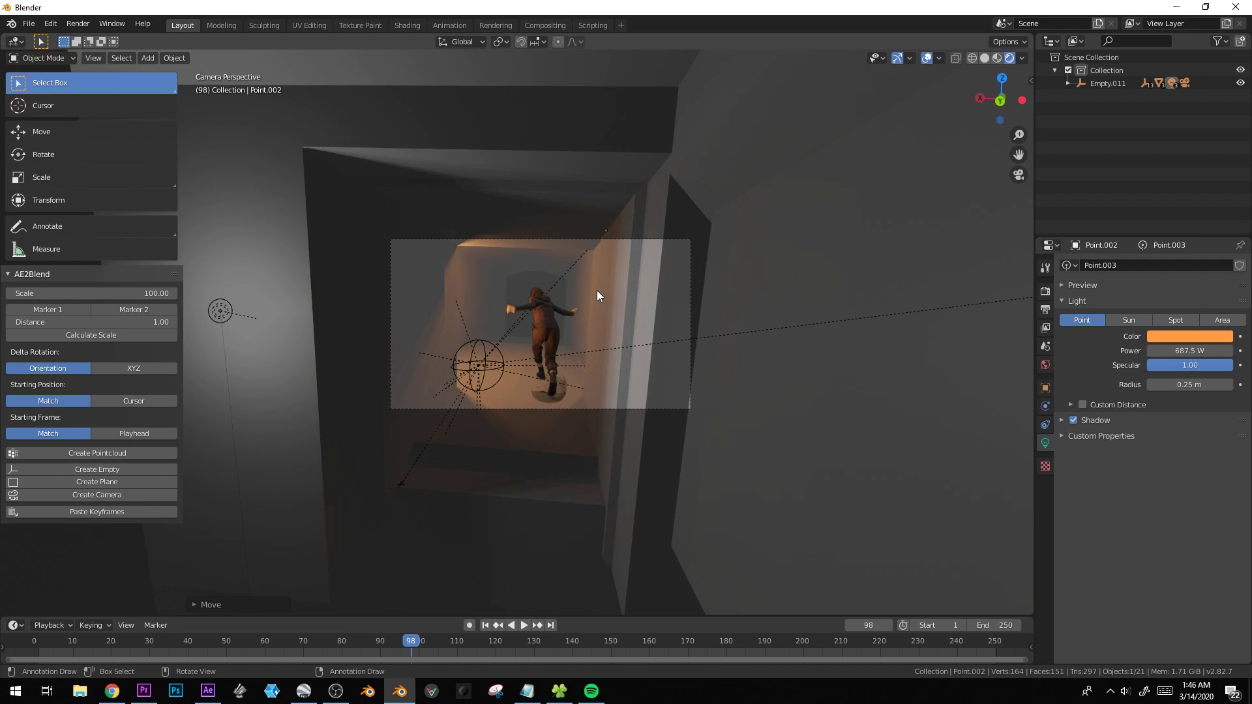
Deselect everything, then play and scrub the shot through the camera to frame 260 to check the orange lighting.
key("alt+a")
scroll(627, 436, "up", 4)
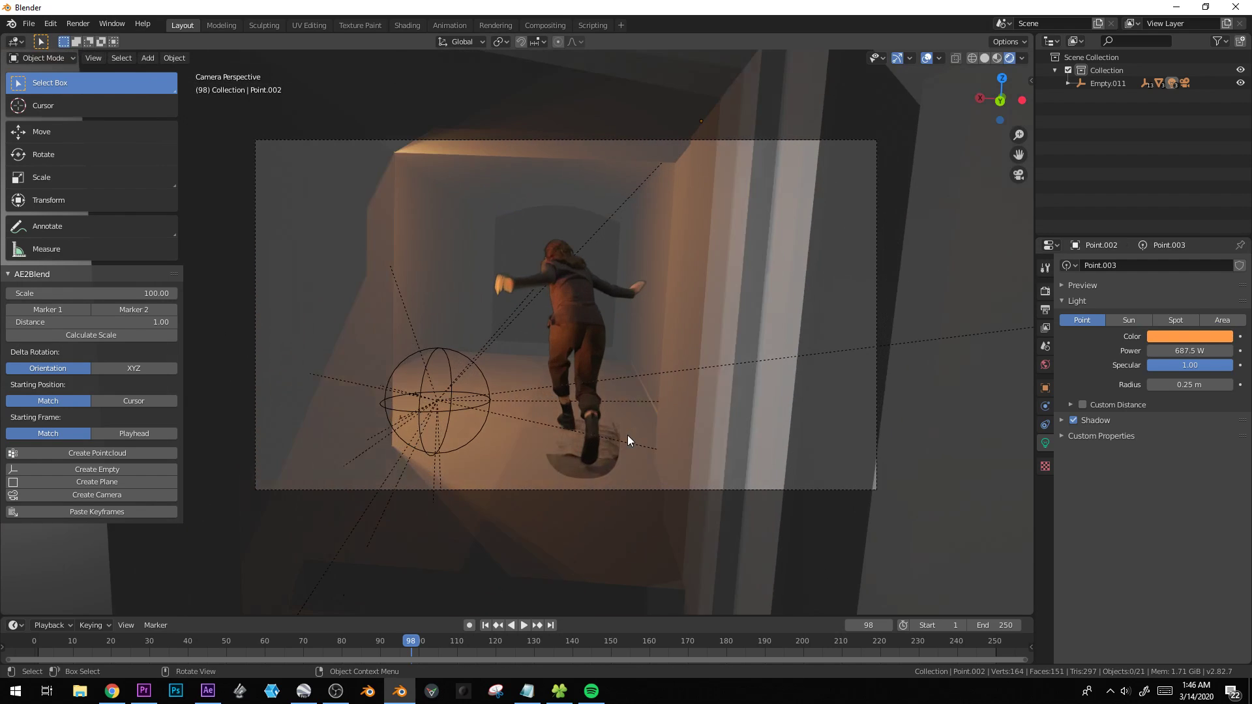
key("space")
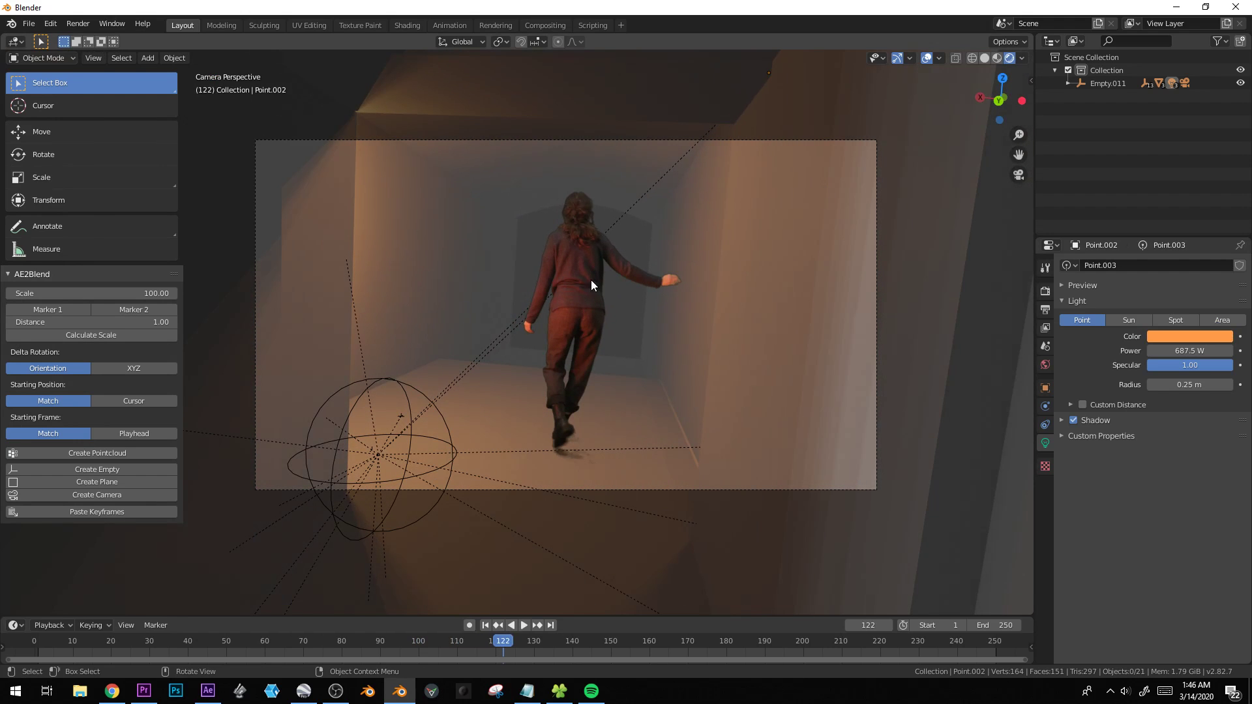
left_click_drag(484, 635, 273, 625)
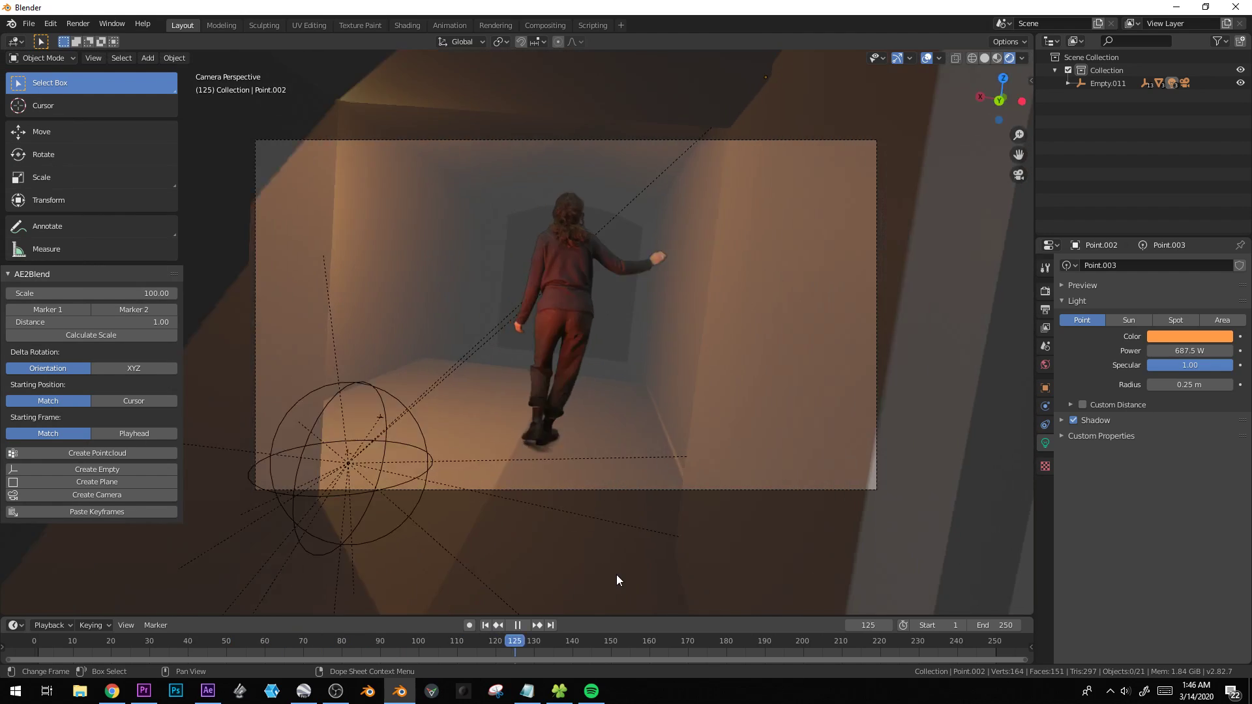
left_click_drag(1001, 594, 1034, 593)
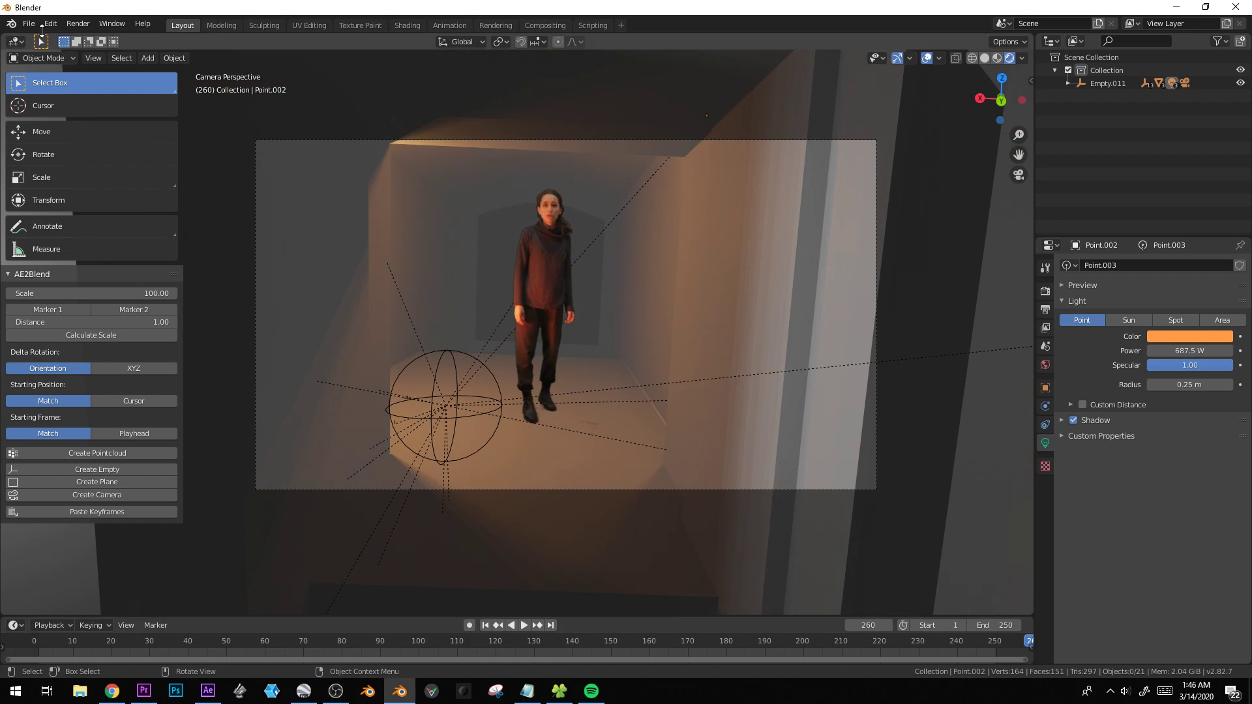
Open the recent file Stumbles on Train.blend and display its camera view in Rendered shading.
left_click(29, 23)
mouse_move(75, 71)
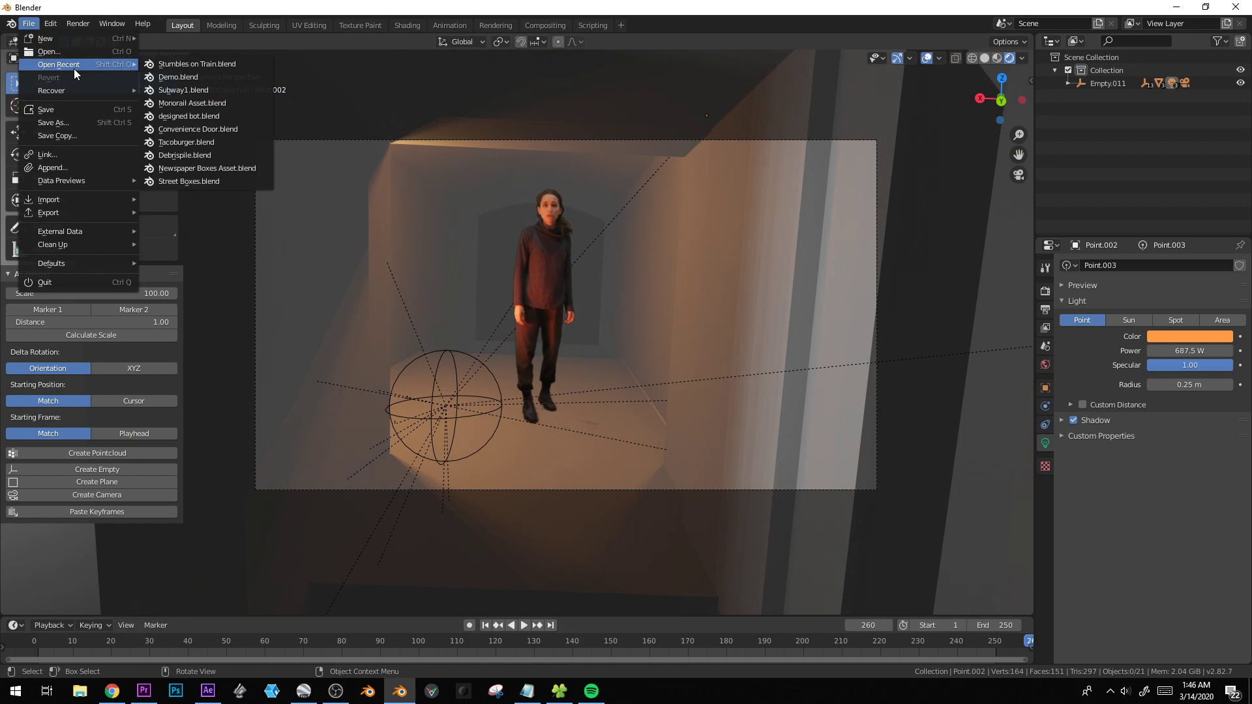
left_click(237, 64)
left_click(670, 362)
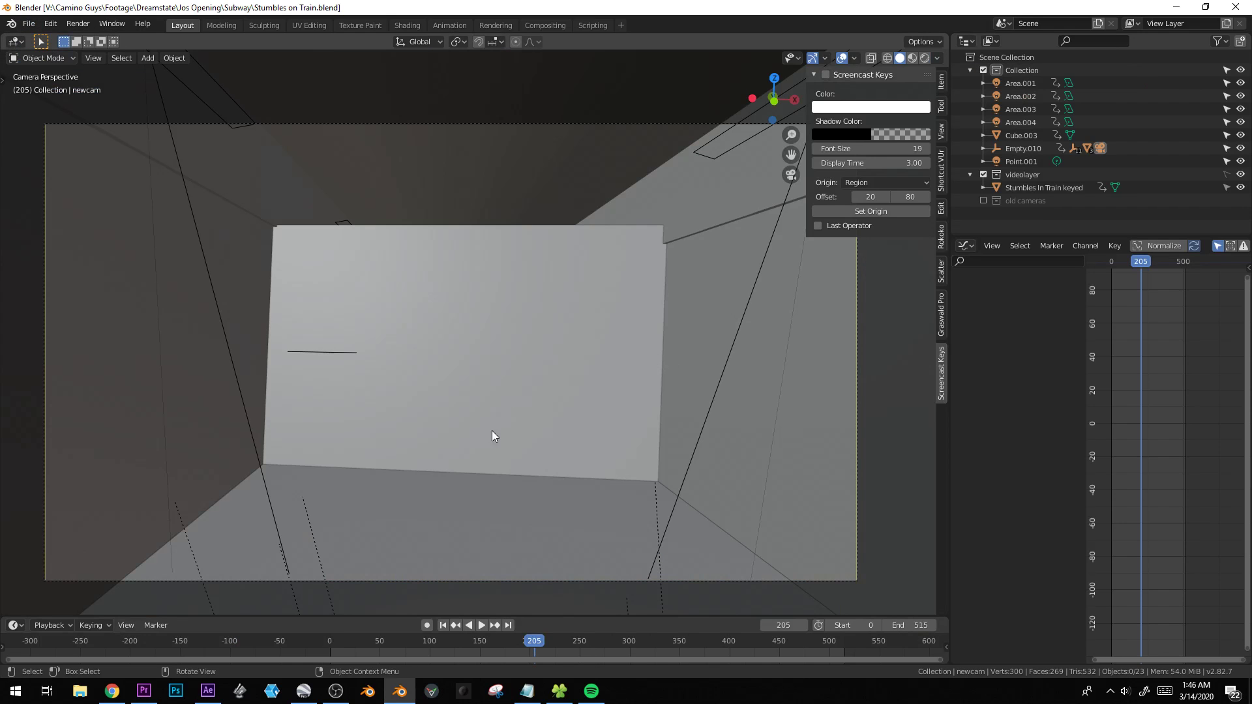
key("z")
left_click(504, 303)
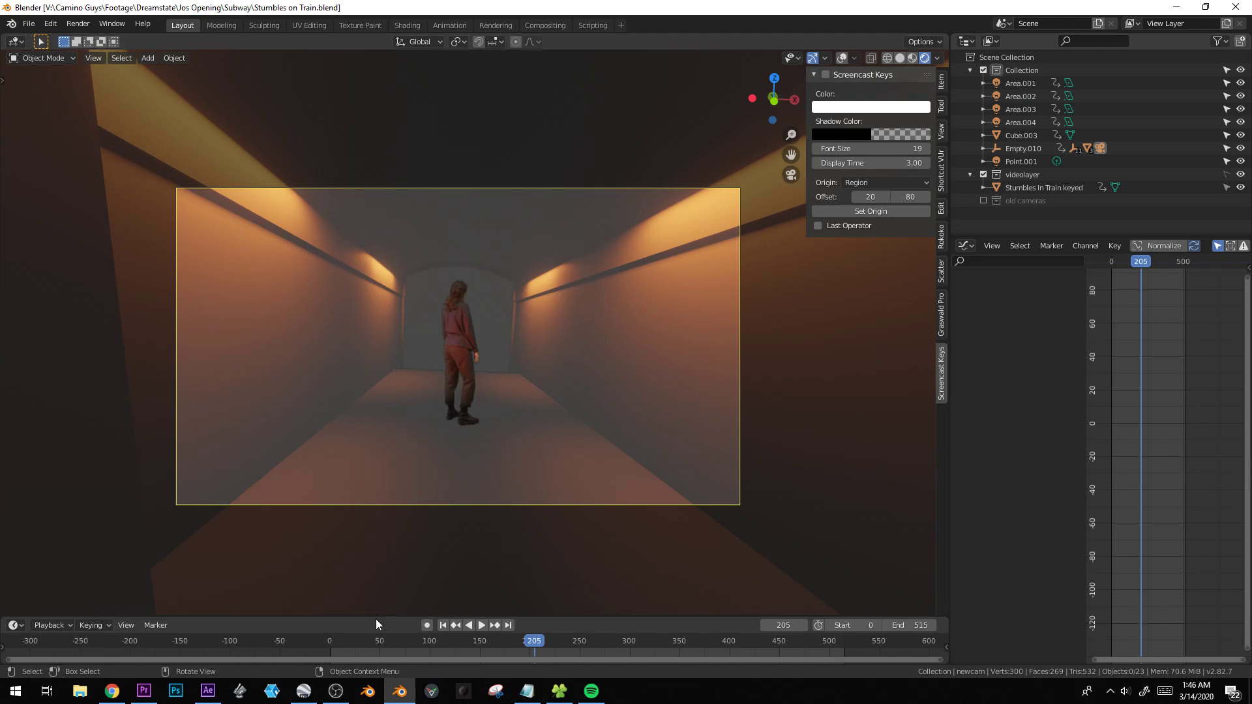
Play the Stumbles on Train shot from near its start to frame 20, and scrub on to frame 348.
left_click(316, 642)
key("space")
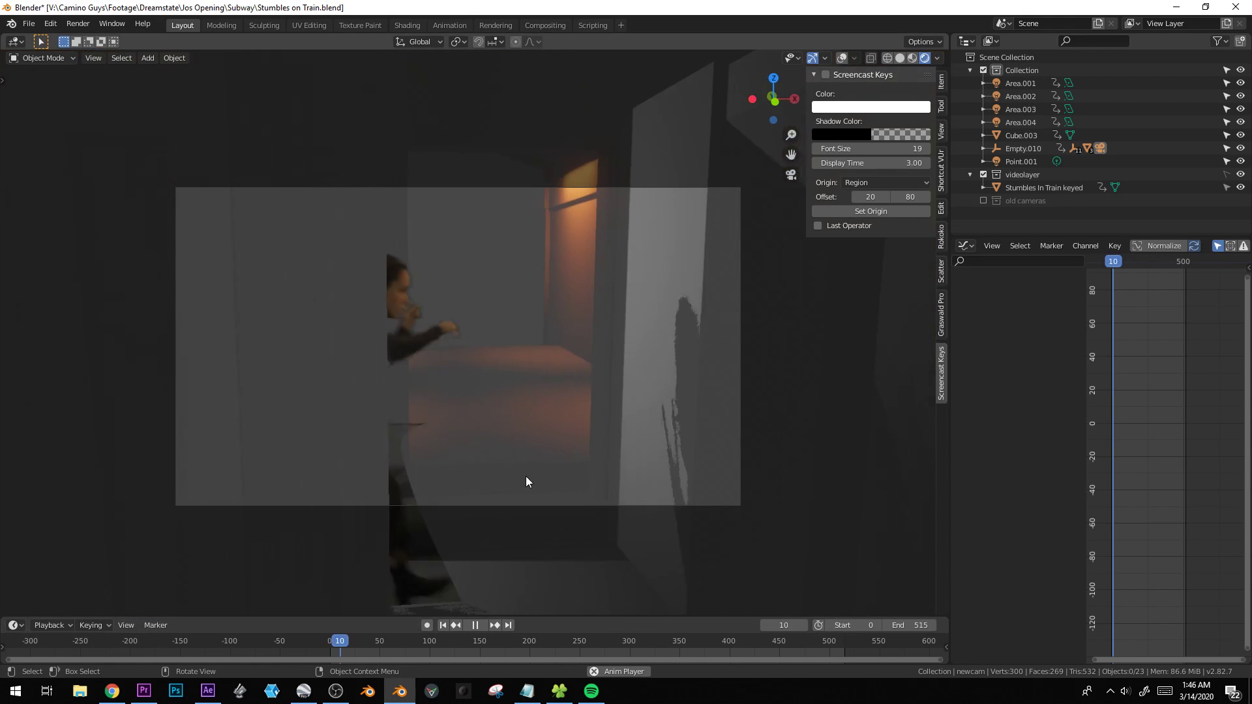
key("space")
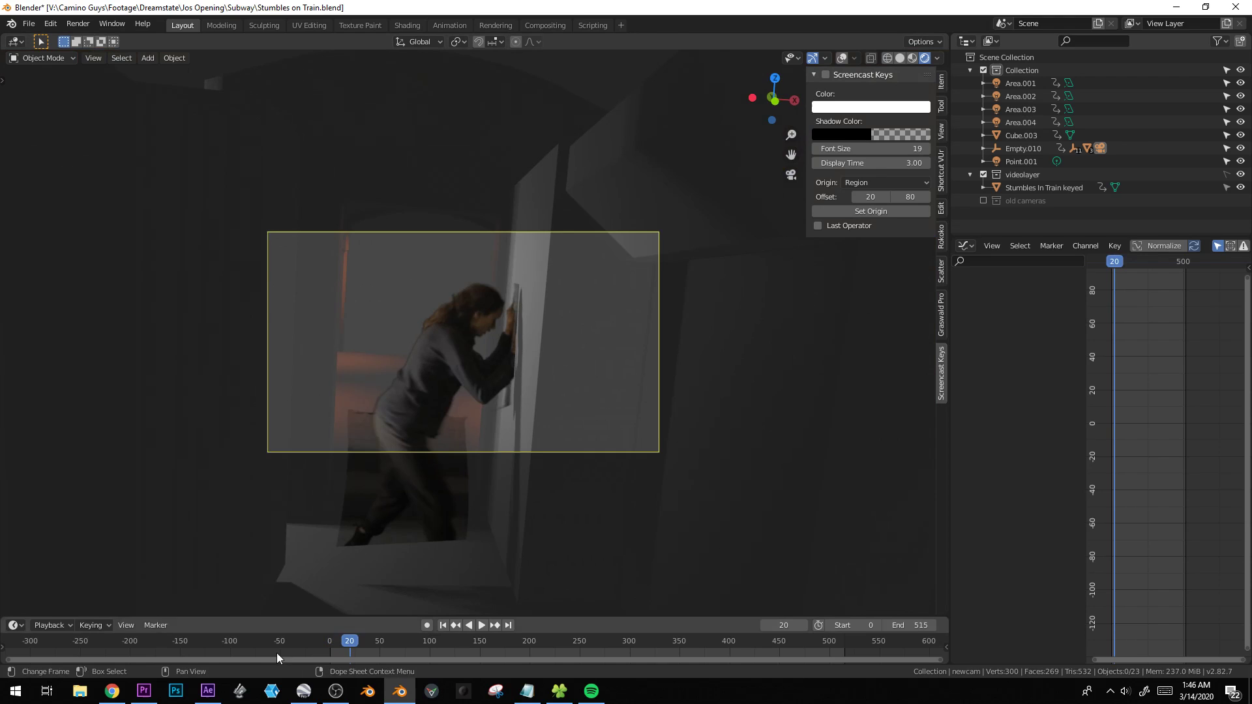
left_click_drag(354, 644, 678, 605)
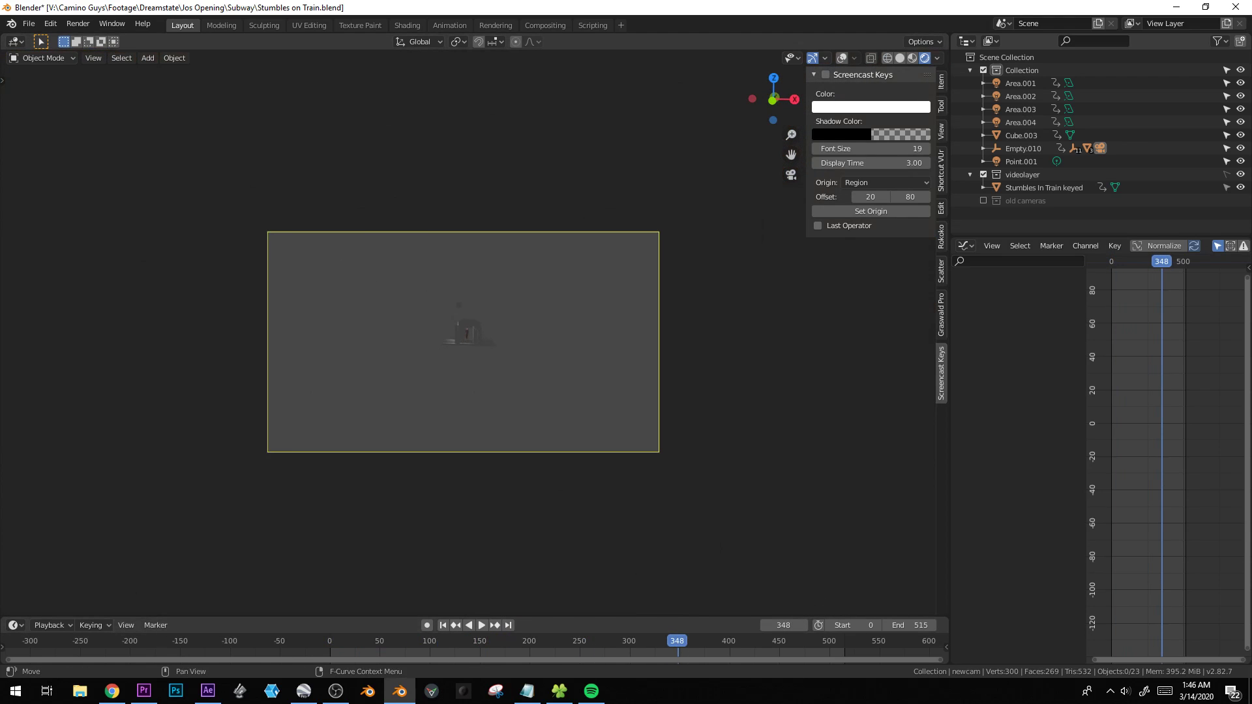